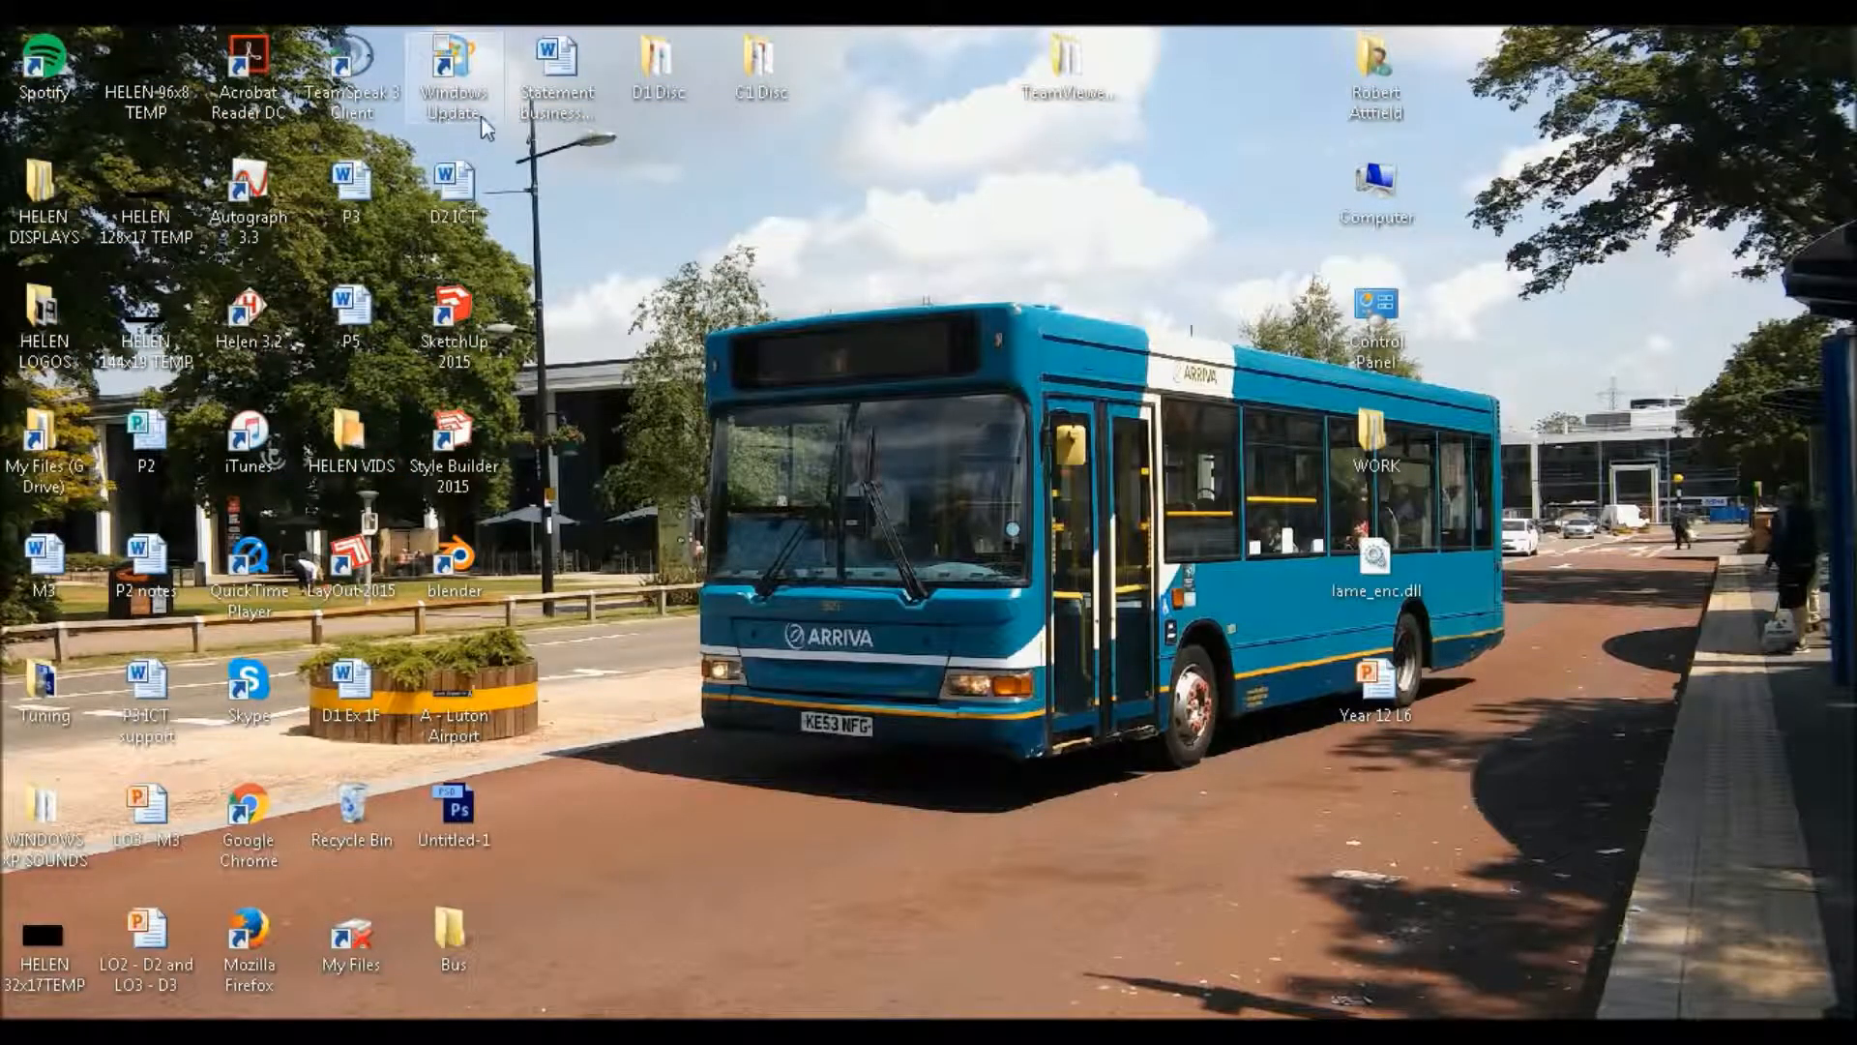
{"action": "left_click_drag", "start_coordinate": [488, 133], "coordinate": [1070, 331]}
{"action": "left_click_drag", "start_coordinate": [484, 132], "coordinate": [1296, 926]}
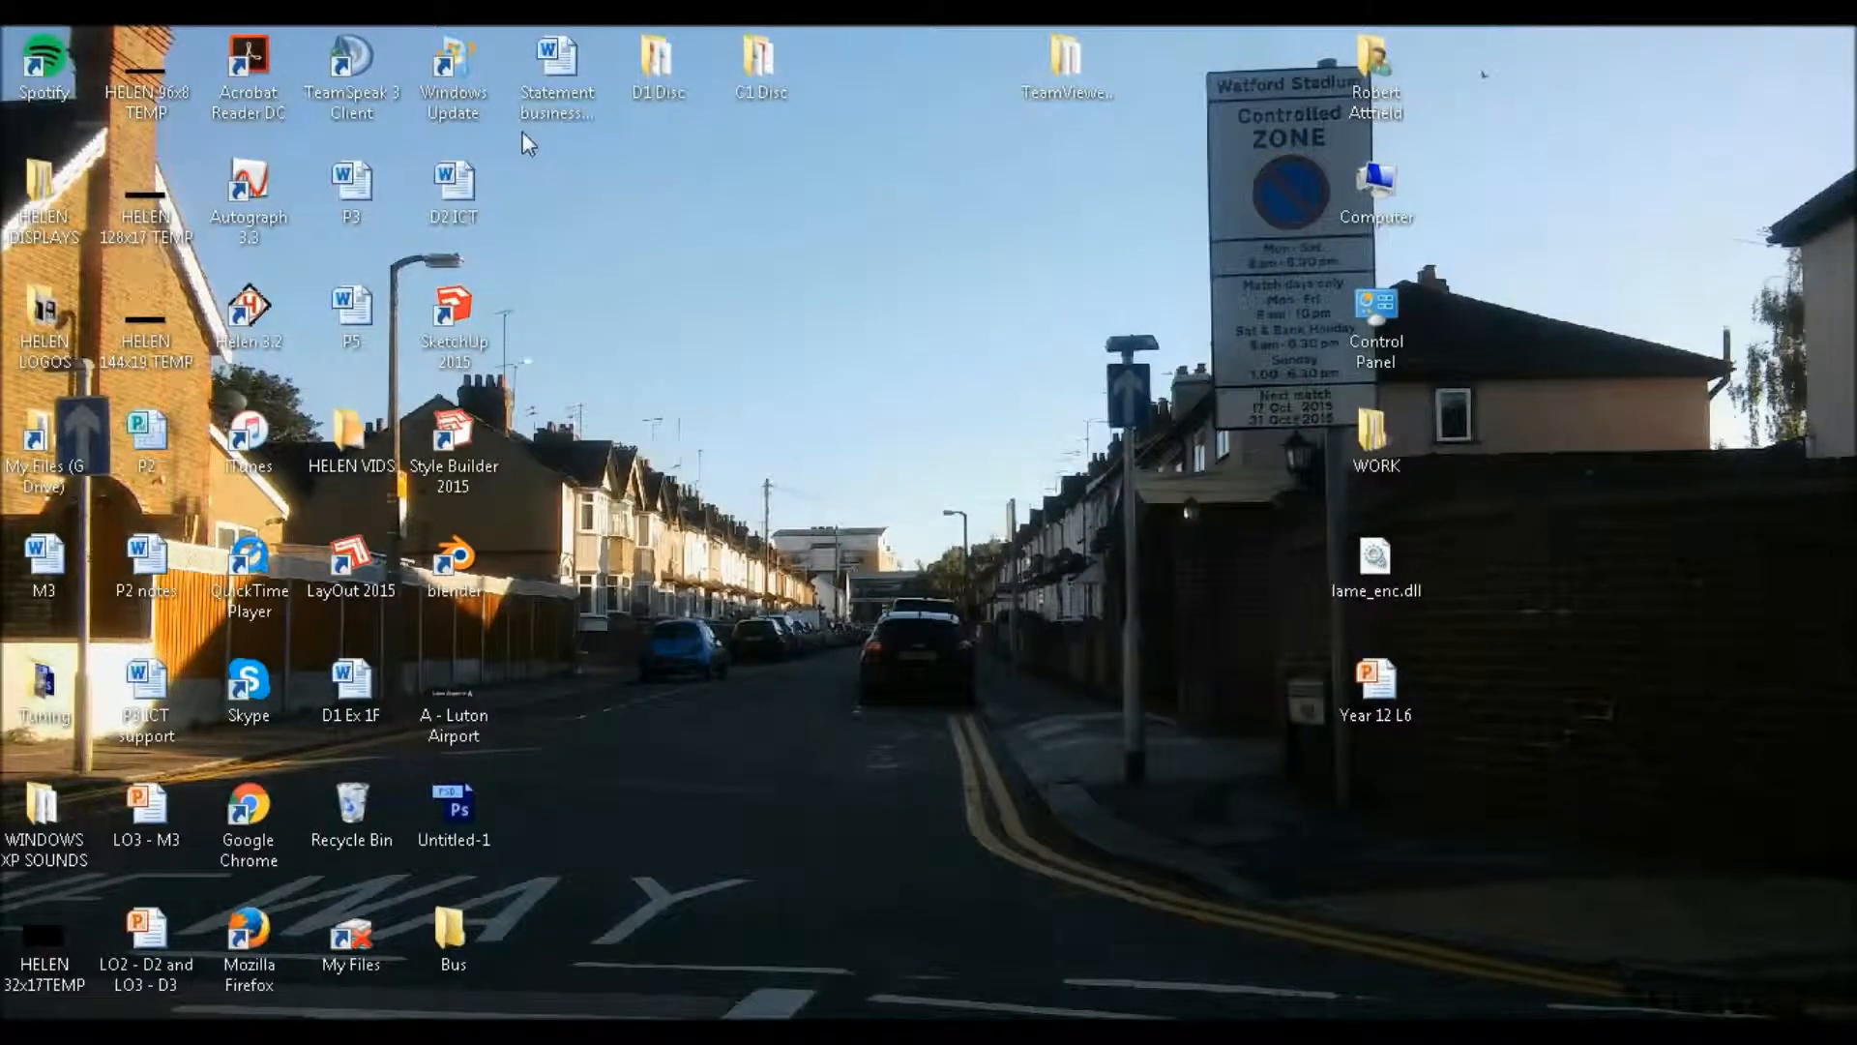
{"action": "left_click_drag", "start_coordinate": [504, 134], "coordinate": [1325, 948]}
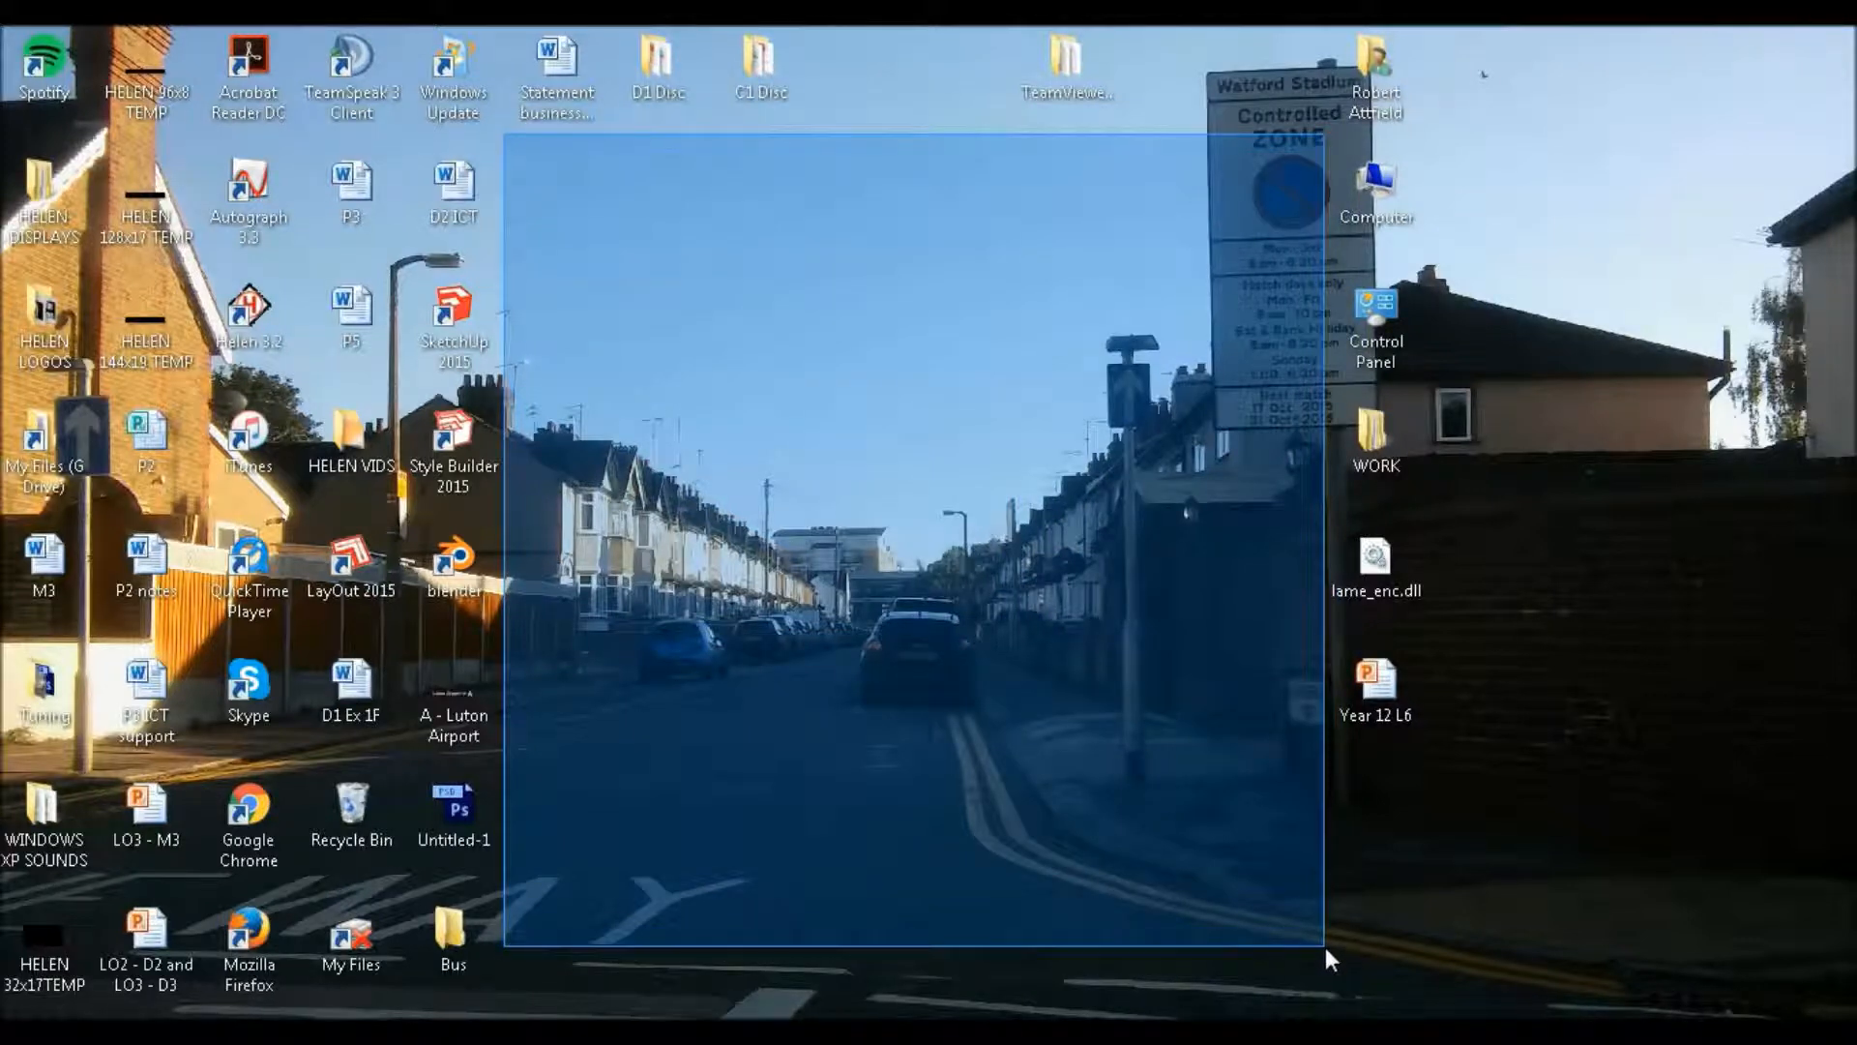
{"action": "left_click_drag", "start_coordinate": [1325, 947], "coordinate": [1325, 948]}
{"action": "left_click_drag", "start_coordinate": [1325, 947], "coordinate": [559, 196]}
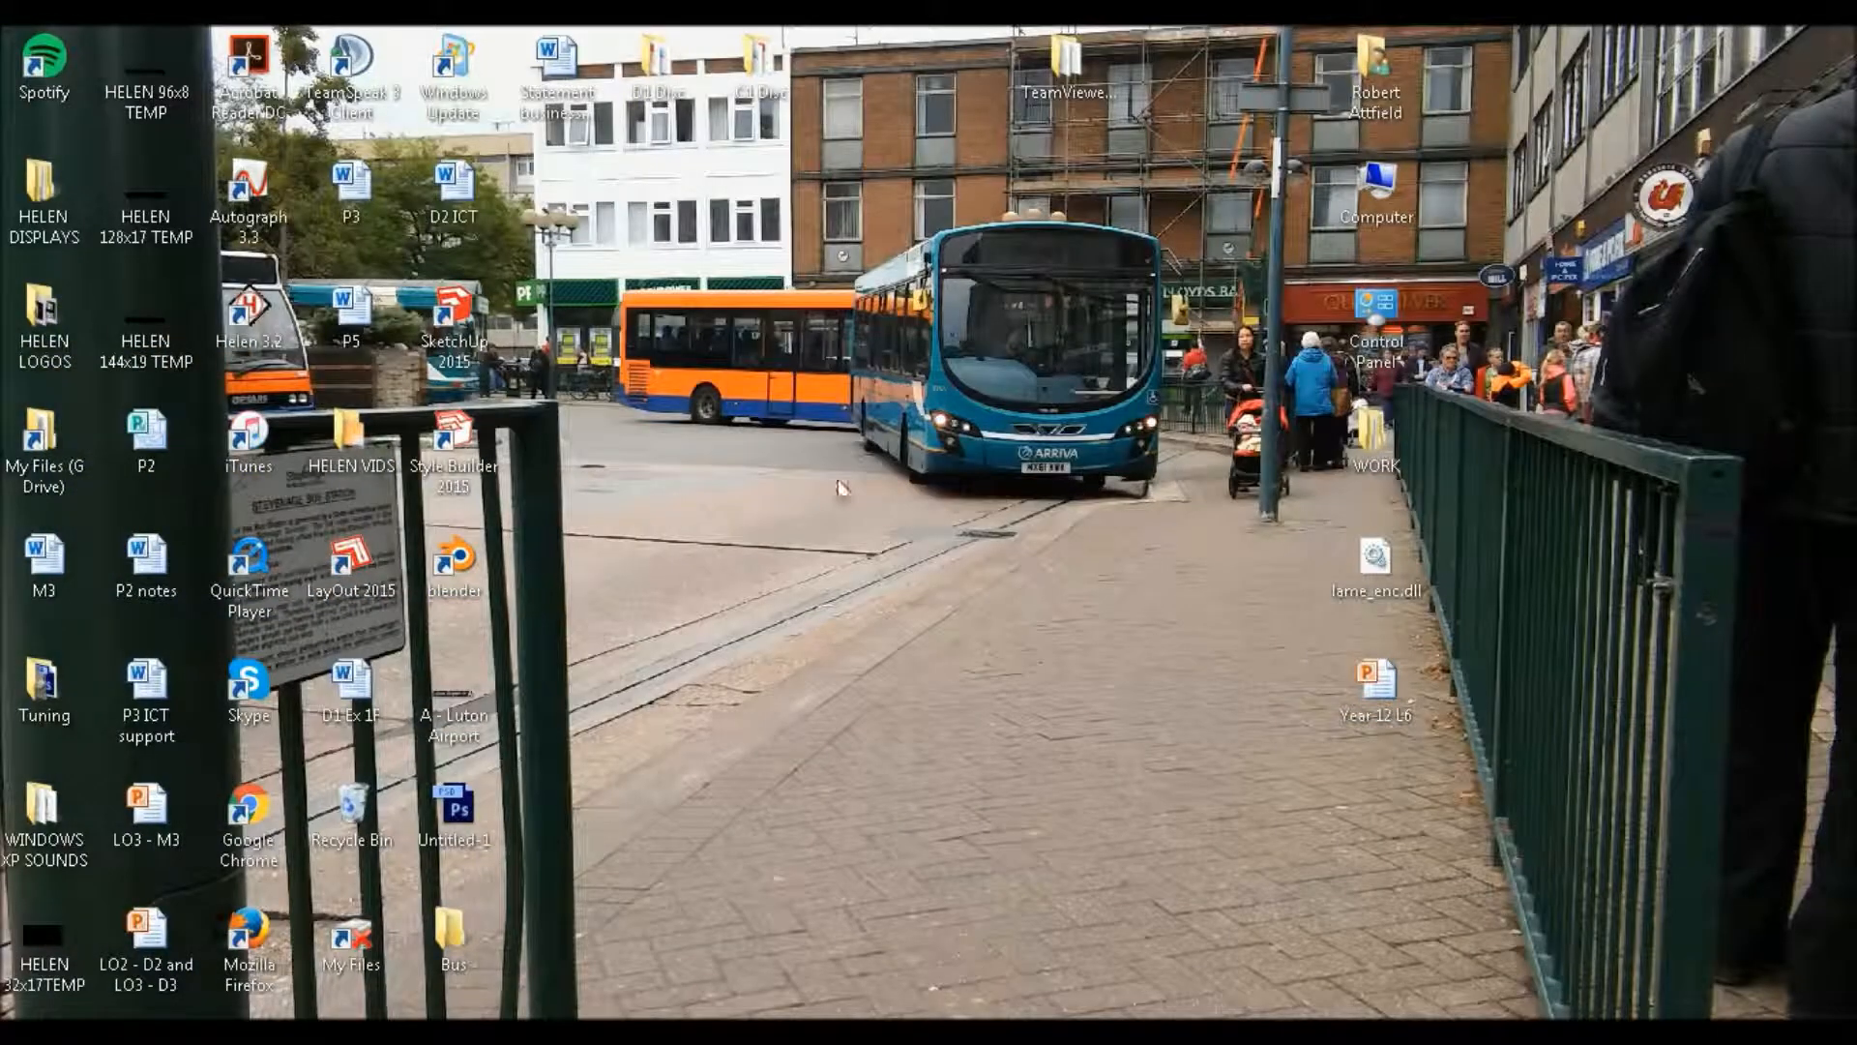
{"action": "left_click_drag", "start_coordinate": [939, 755], "coordinate": [1517, 986]}
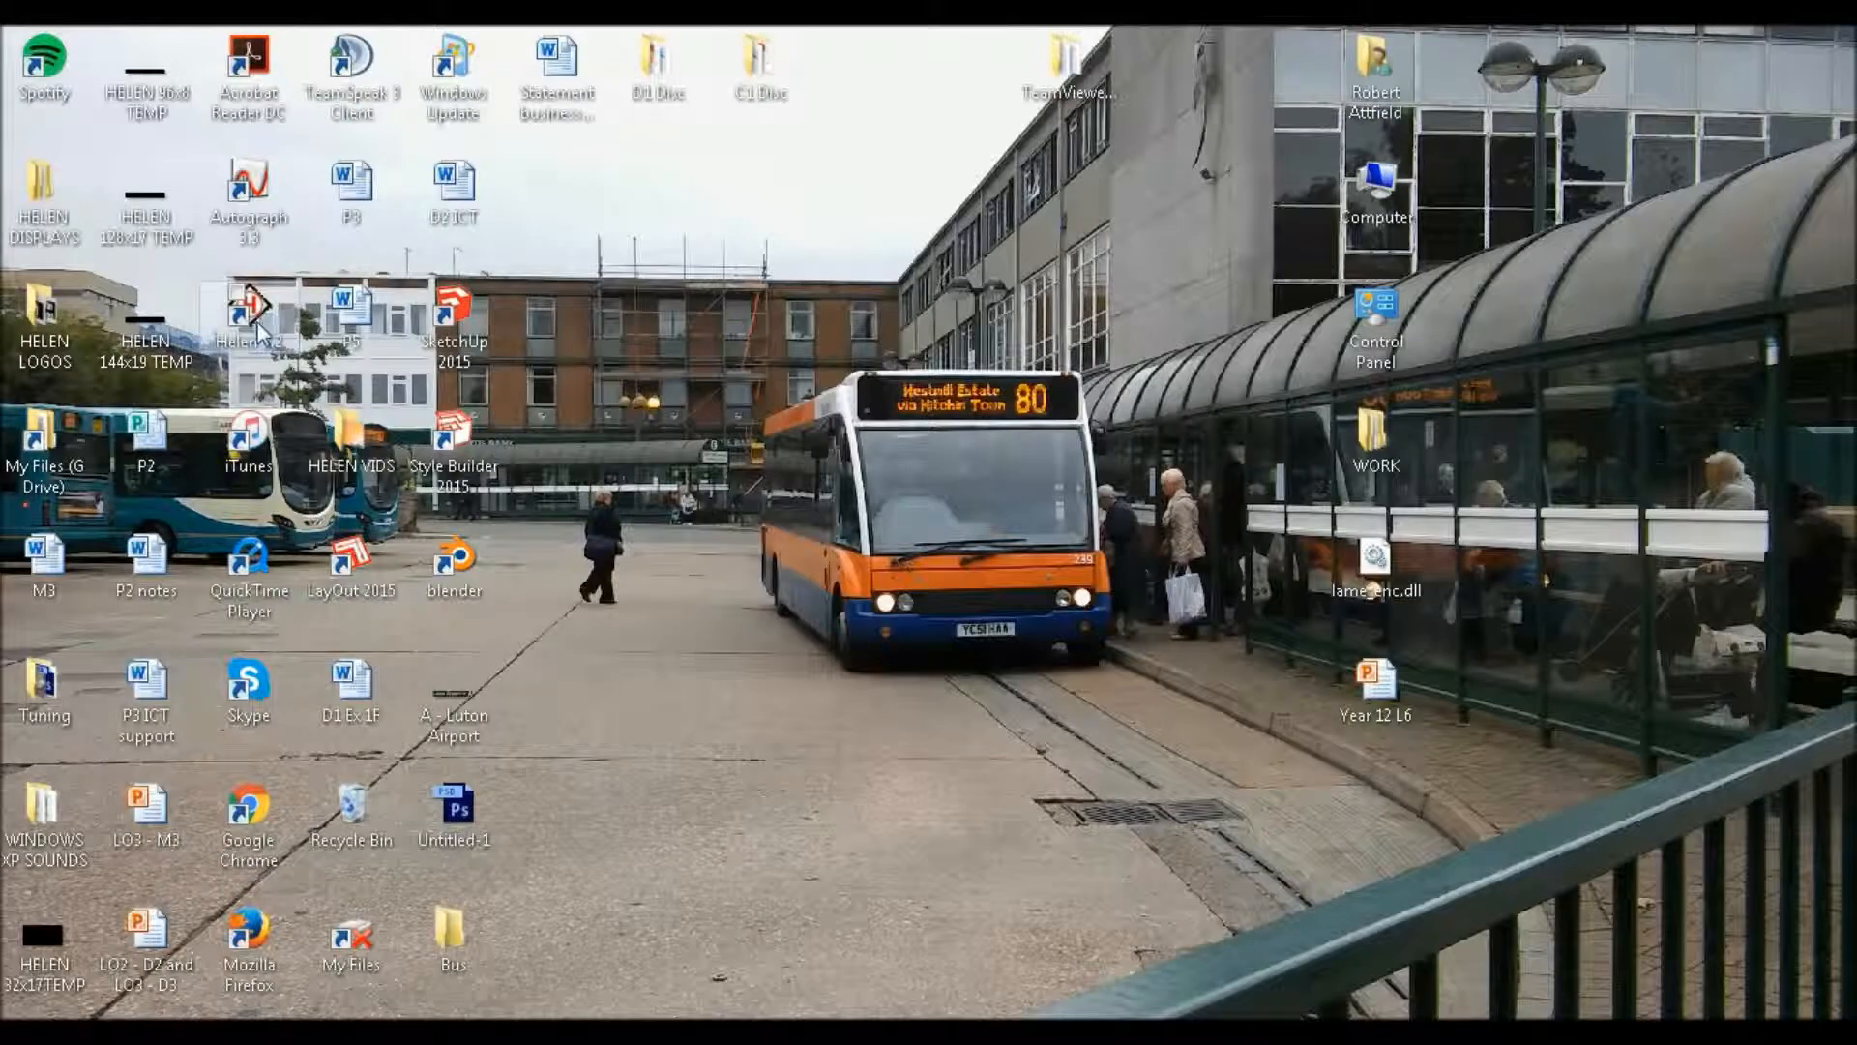
Launch Helen 3.2 and load the saved destination list from the HELEN DISPLAYS folder
{"action": "double_click", "coordinate": [253, 319]}
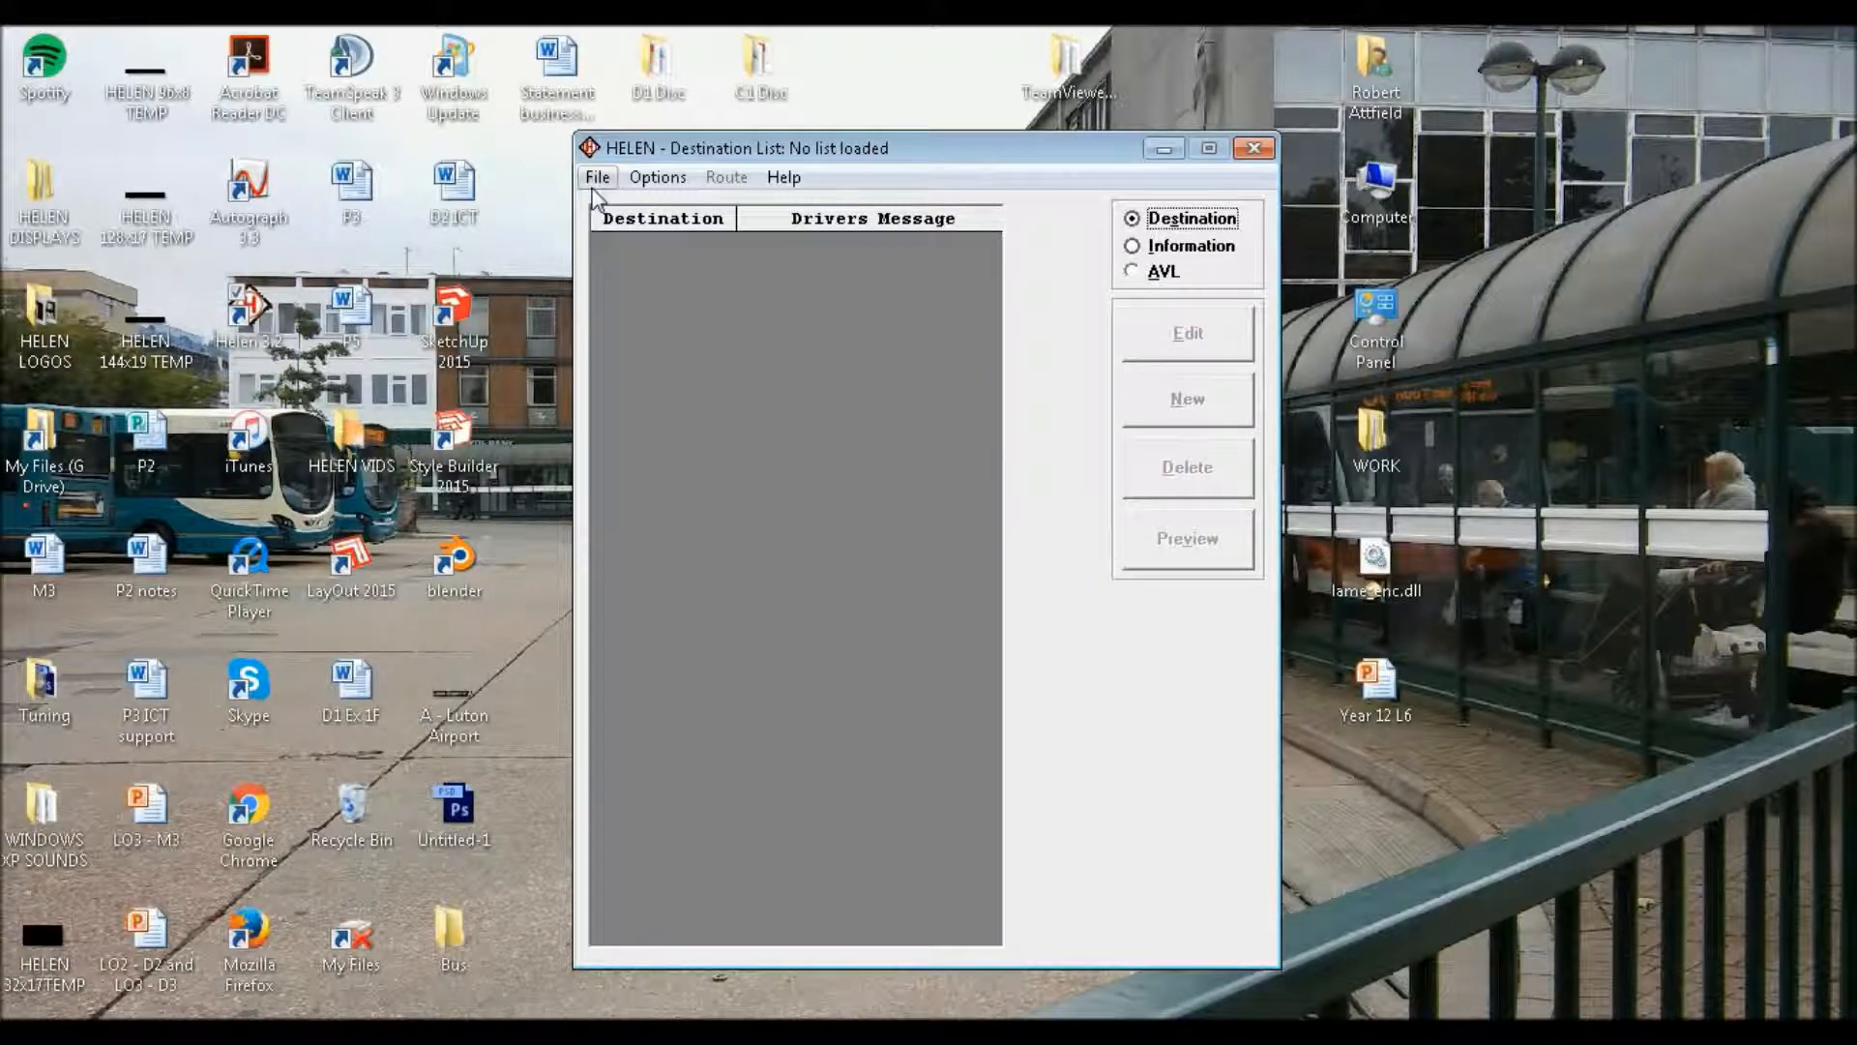
{"action": "left_click", "coordinate": [597, 180]}
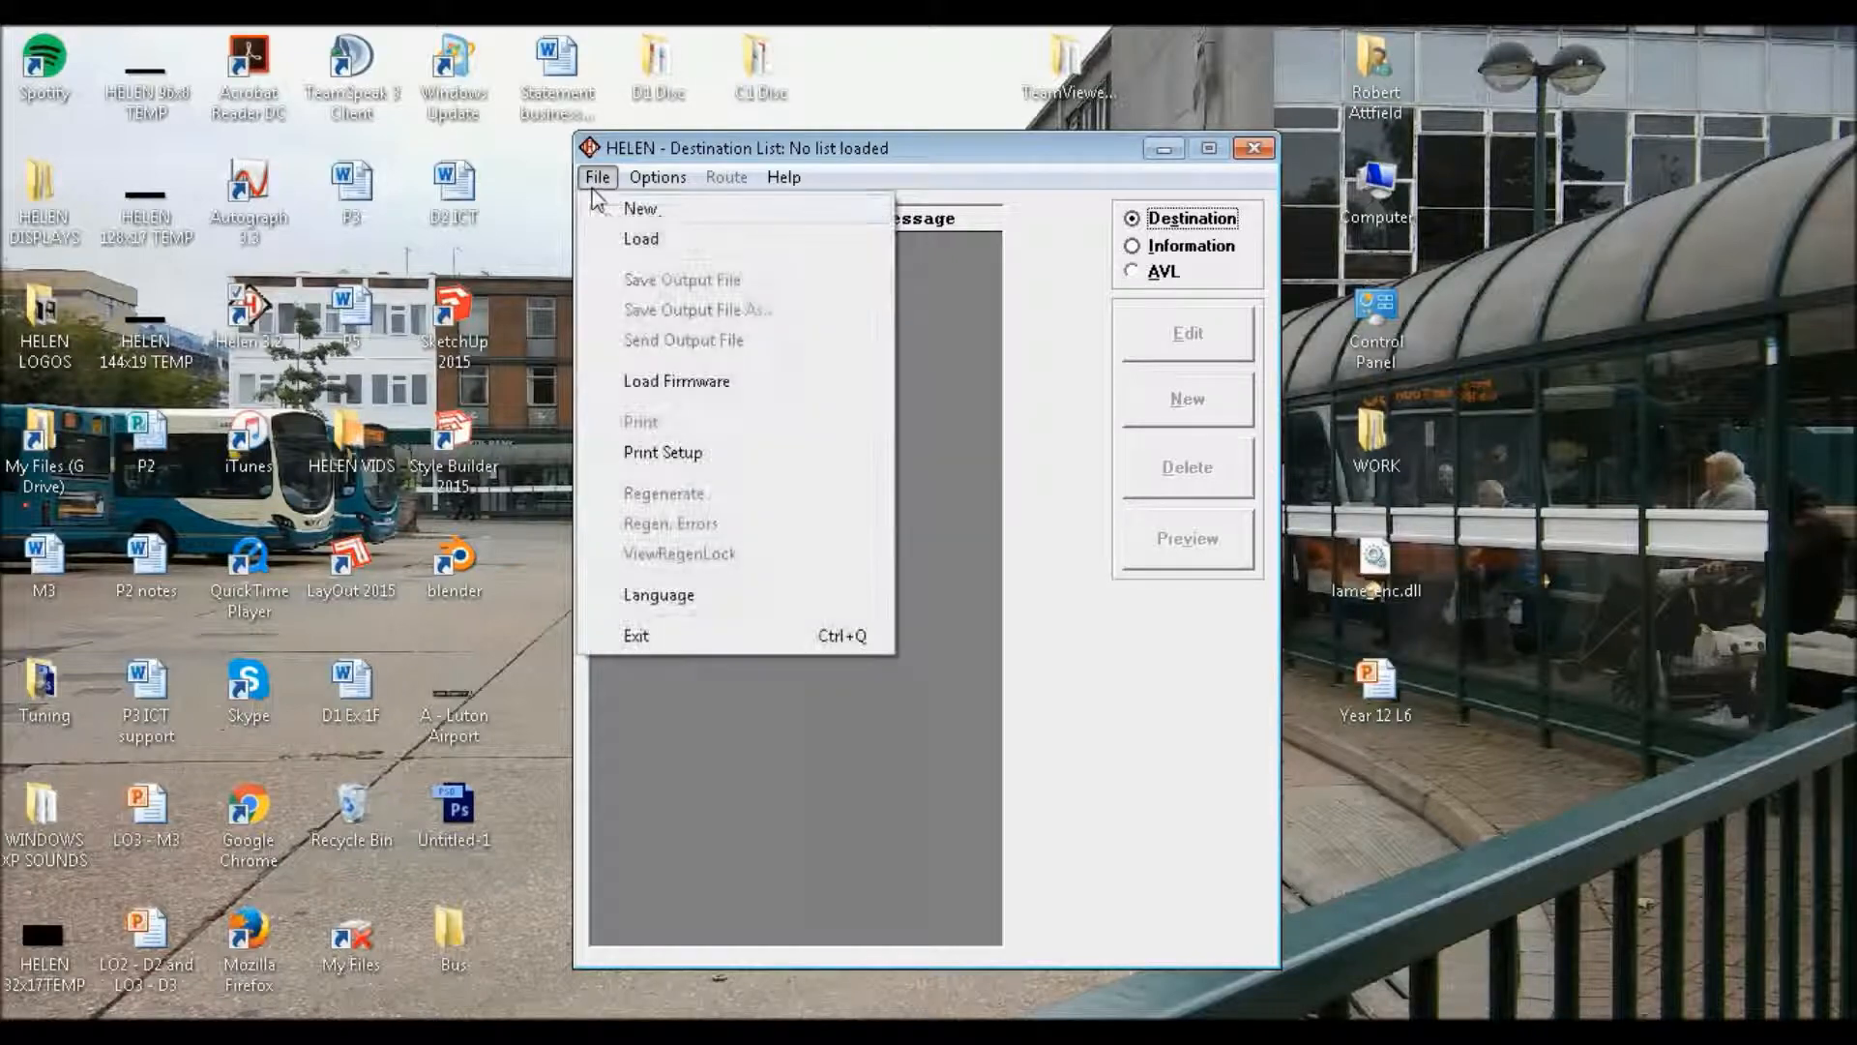
{"action": "left_click", "coordinate": [691, 237]}
{"action": "double_click", "coordinate": [895, 319]}
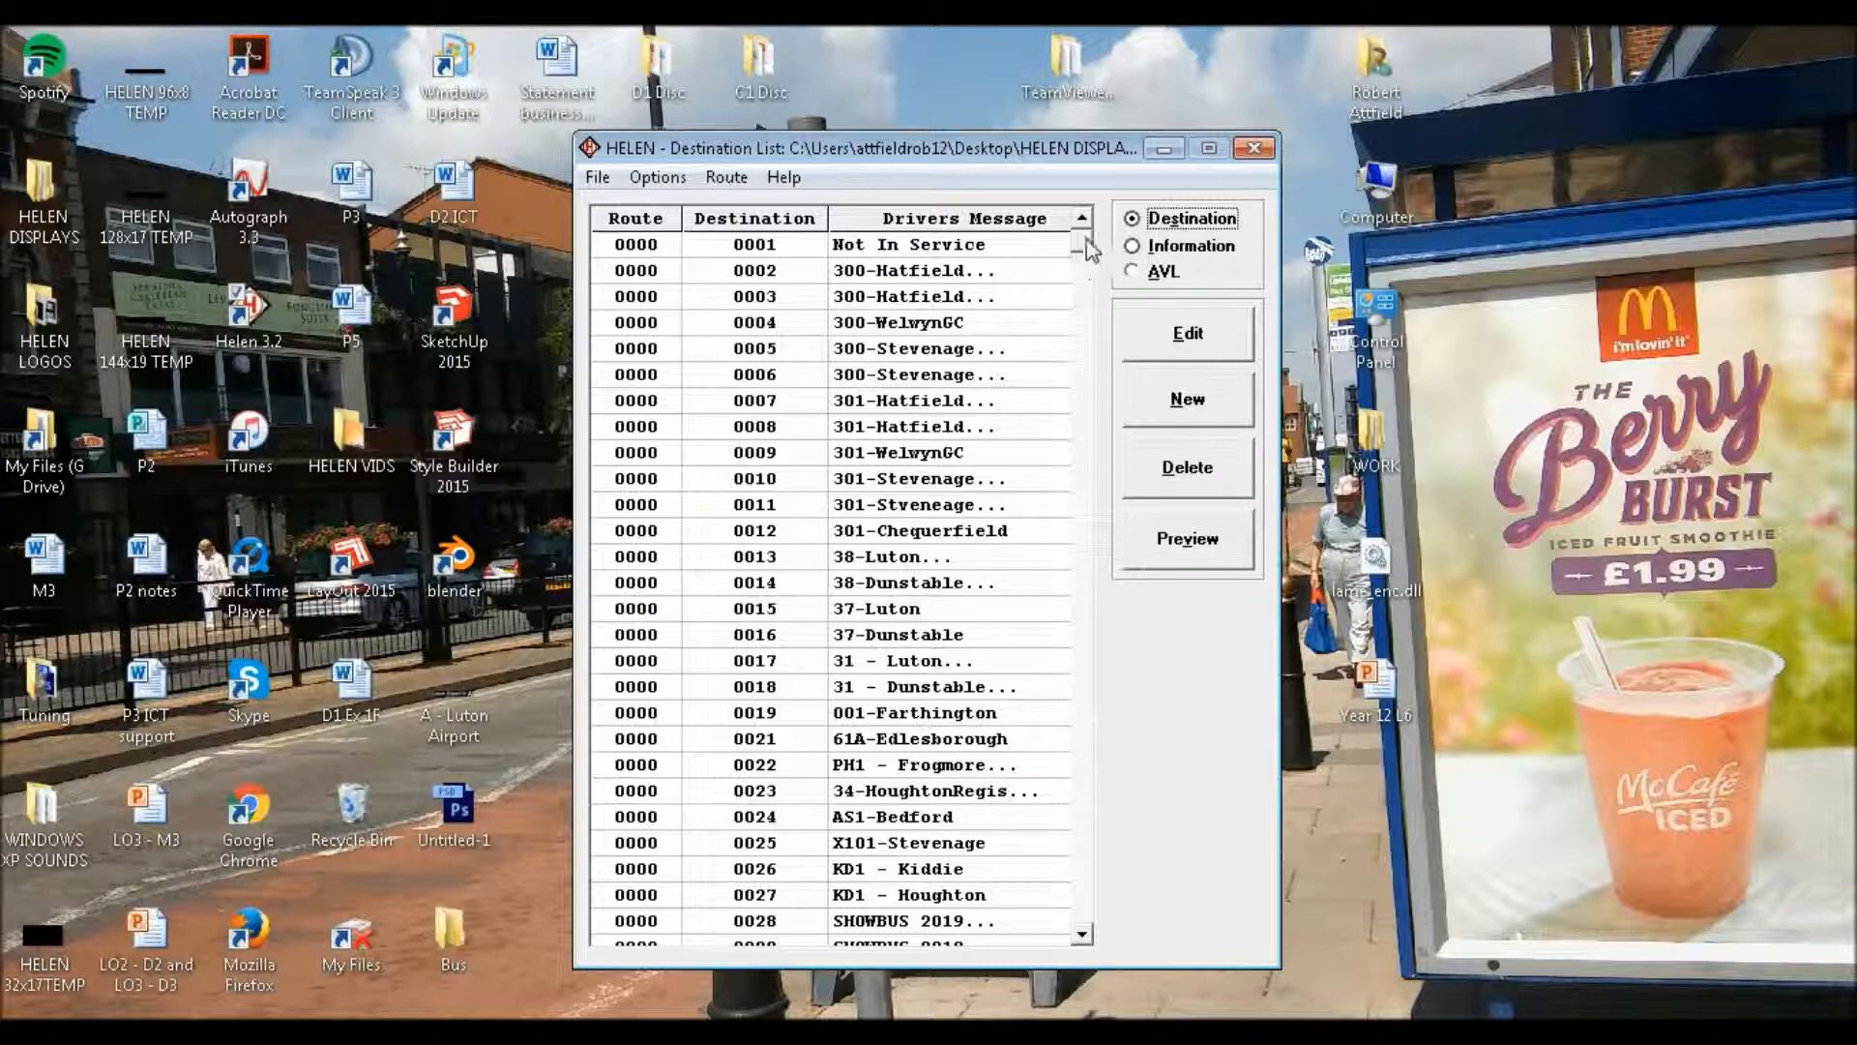
Preview how the 37-Luton destination appears on all the signs, and return to the list
{"action": "left_click_drag", "start_coordinate": [1081, 240], "coordinate": [1131, 546]}
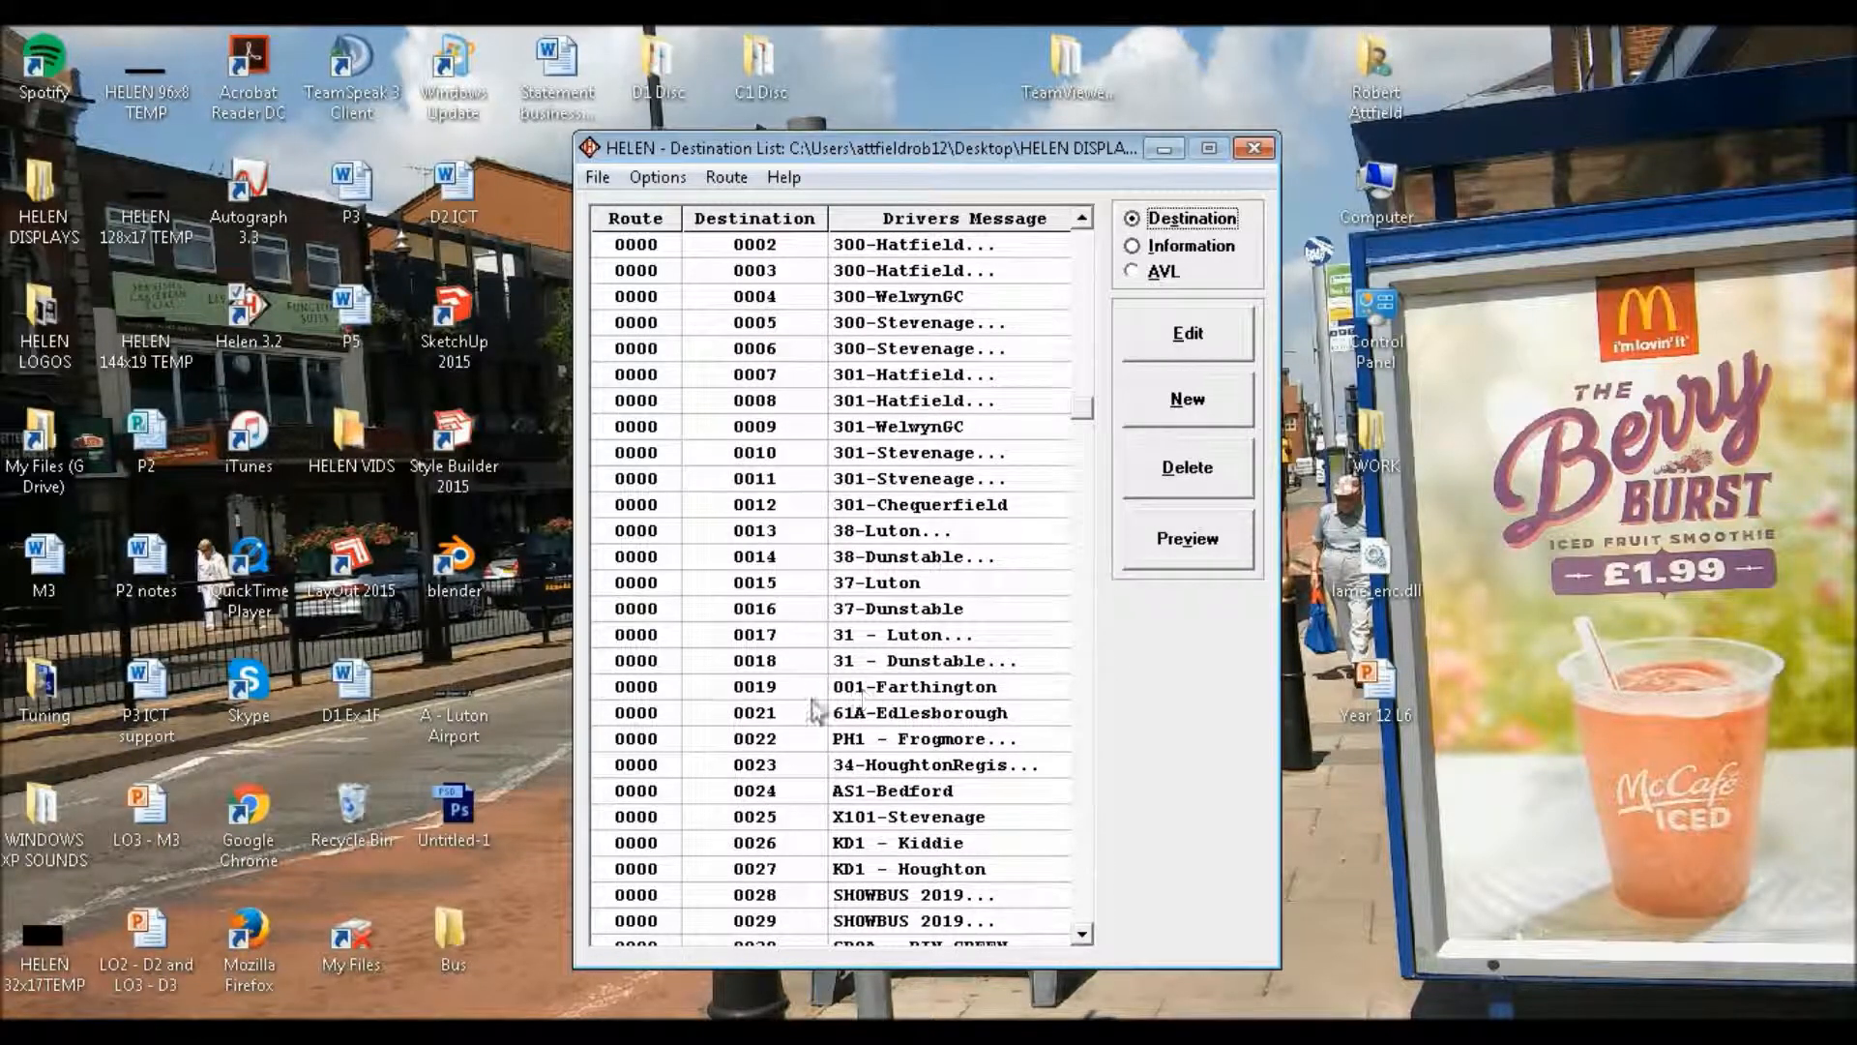
{"action": "left_click", "coordinate": [885, 580]}
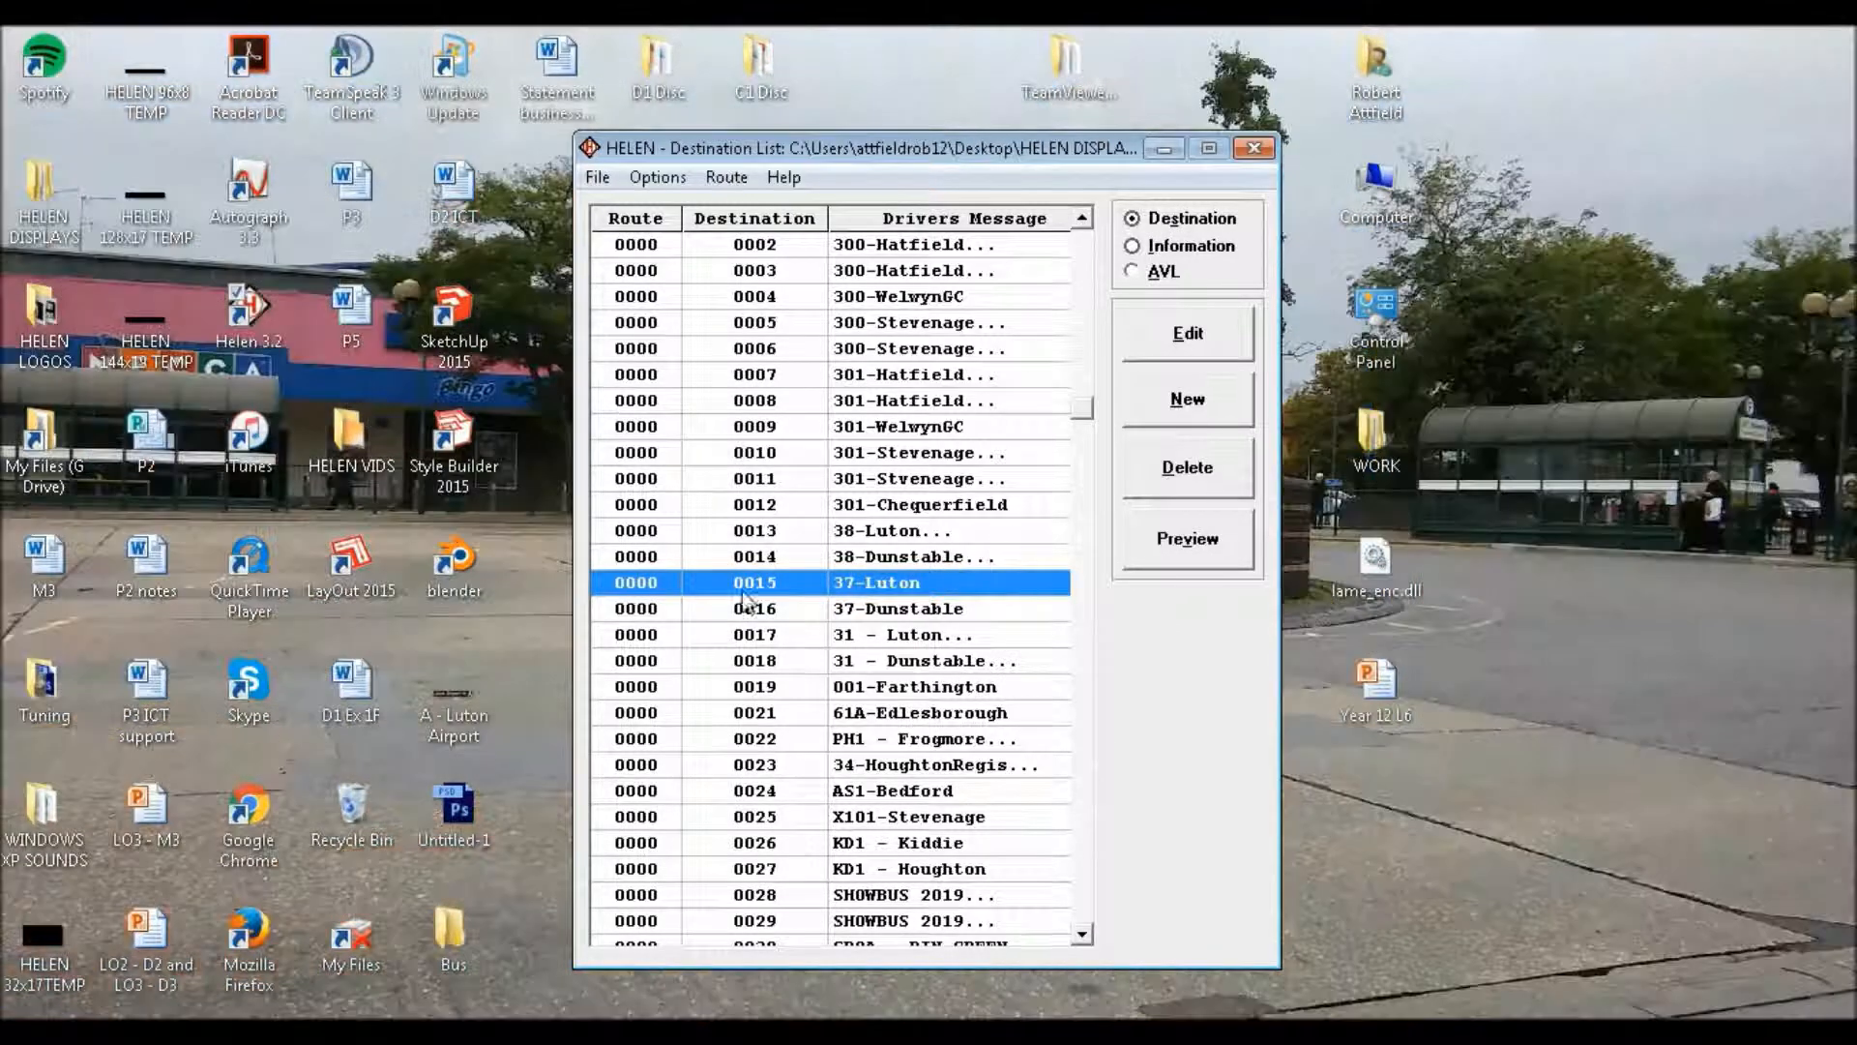
{"action": "left_click", "coordinate": [1190, 538]}
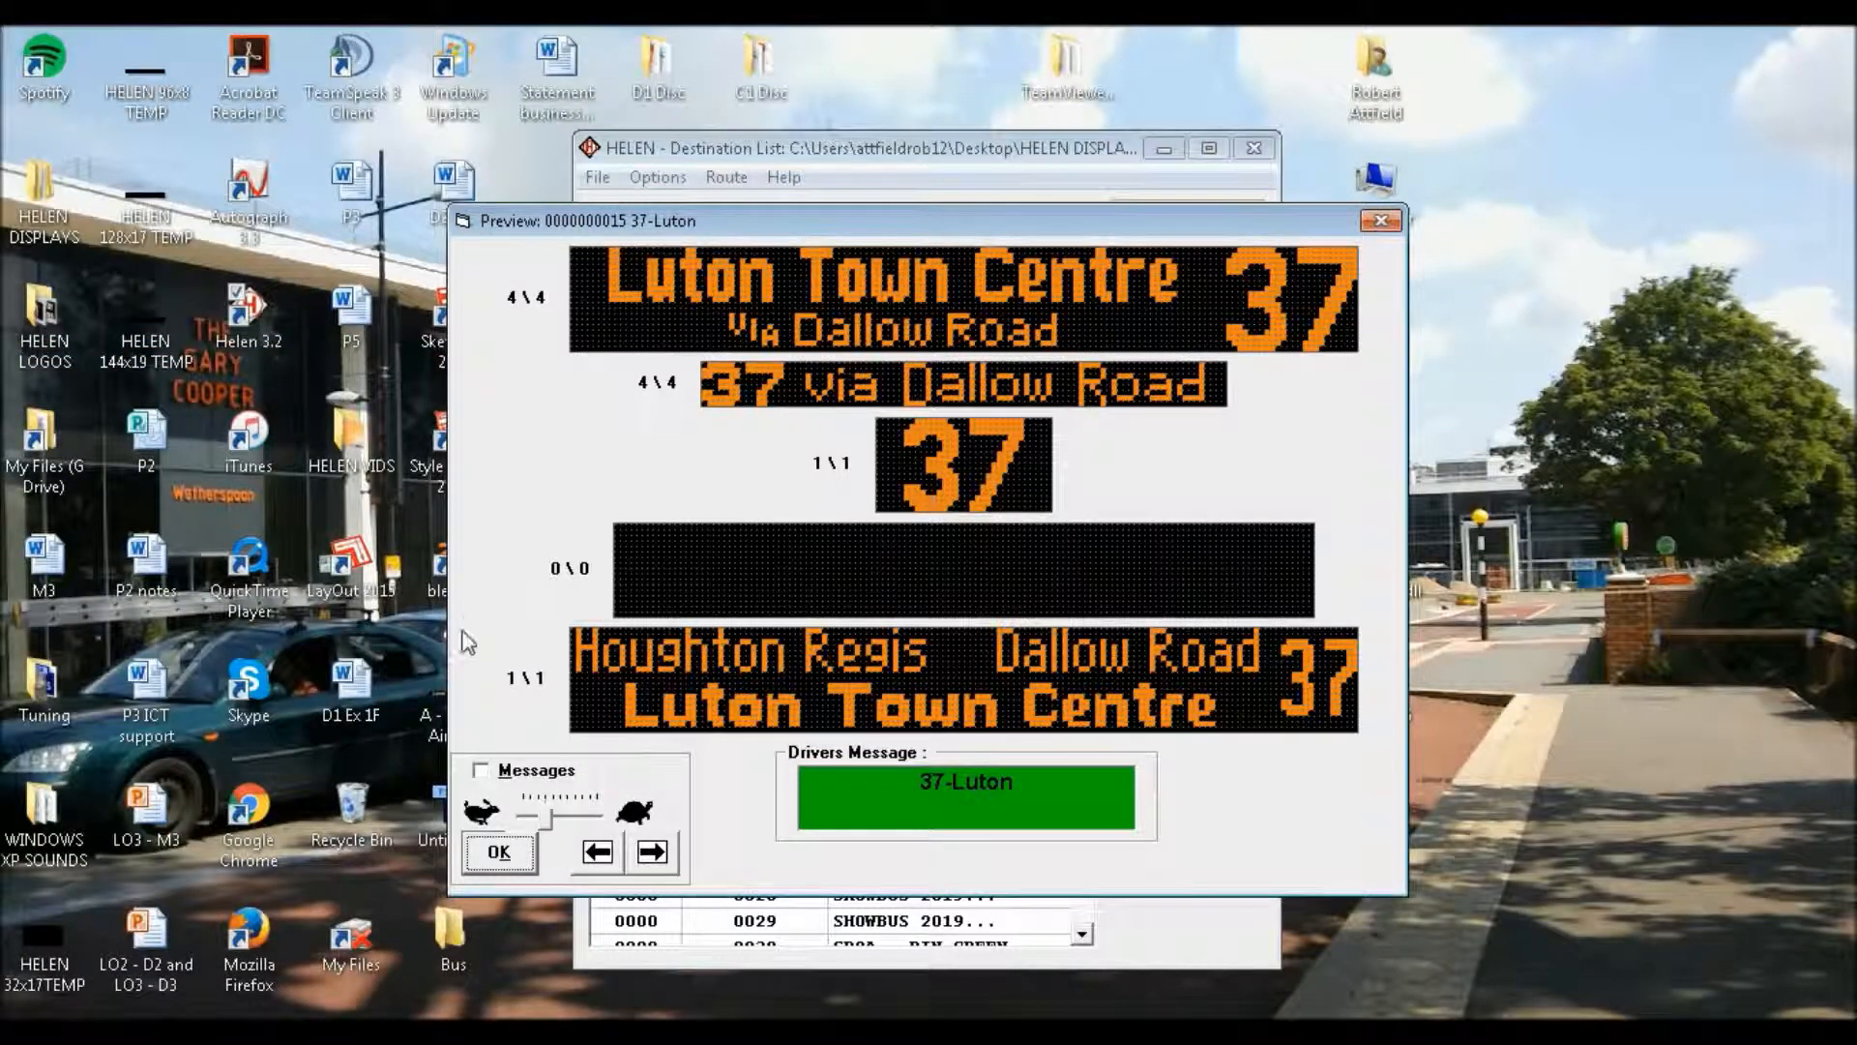
{"action": "left_click", "coordinate": [493, 853]}
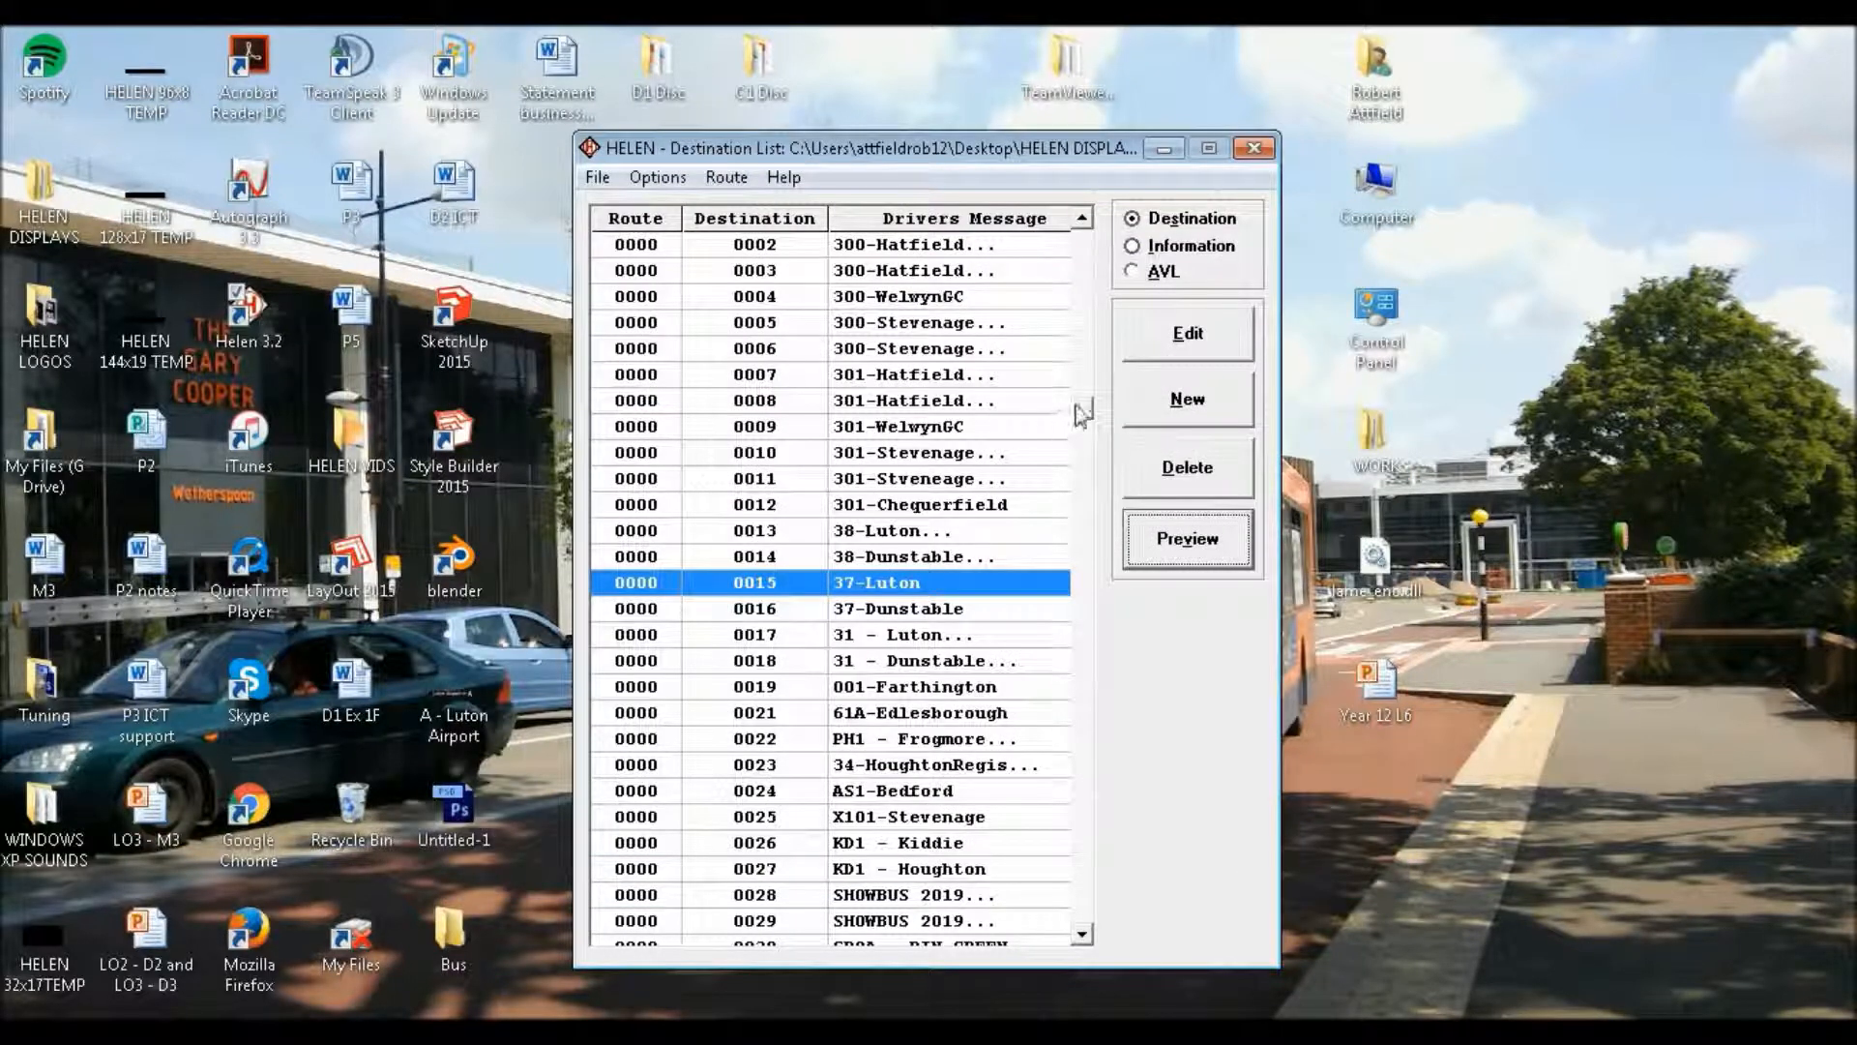
Create a new destination entry with destination code 33
{"action": "scroll", "coordinate": [1081, 414], "scroll_direction": "down", "scroll_amount": 3}
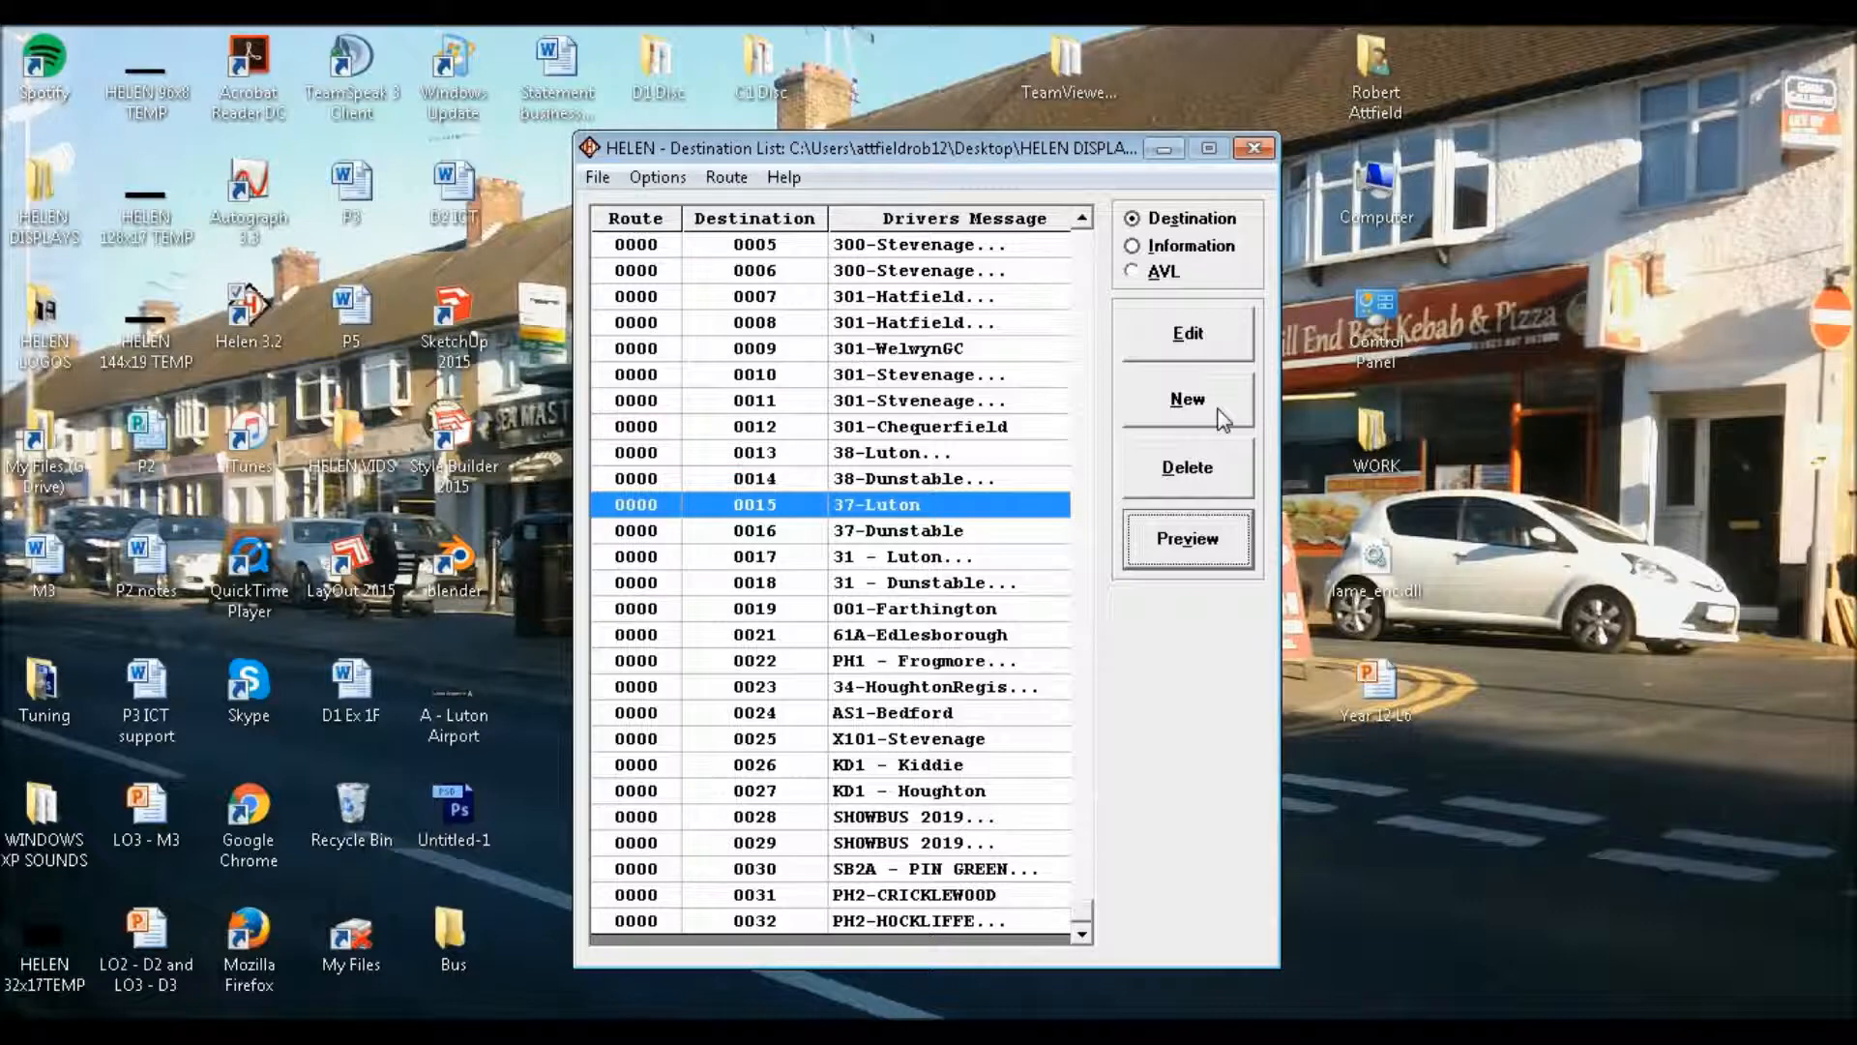
{"action": "left_click", "coordinate": [1187, 400]}
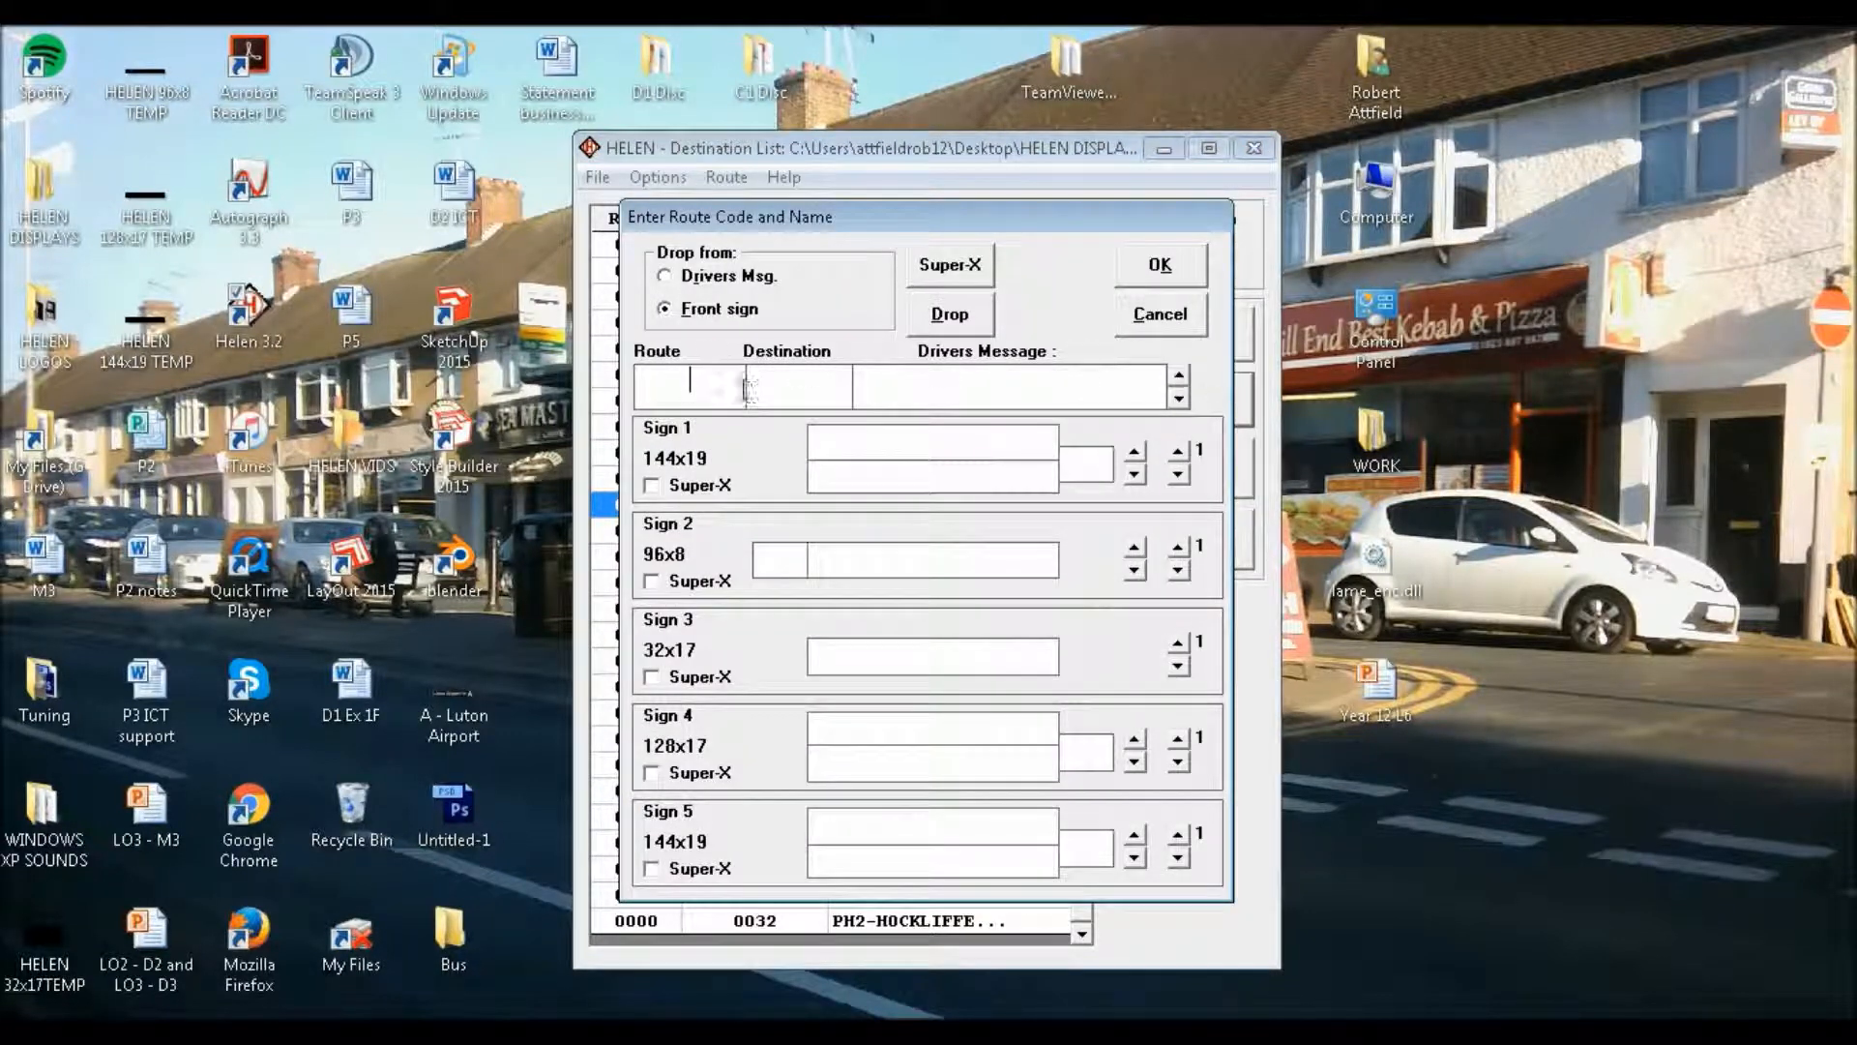
{"action": "key", "text": "Tab"}
{"action": "type", "text": "33"}
{"action": "key", "text": "Tab"}
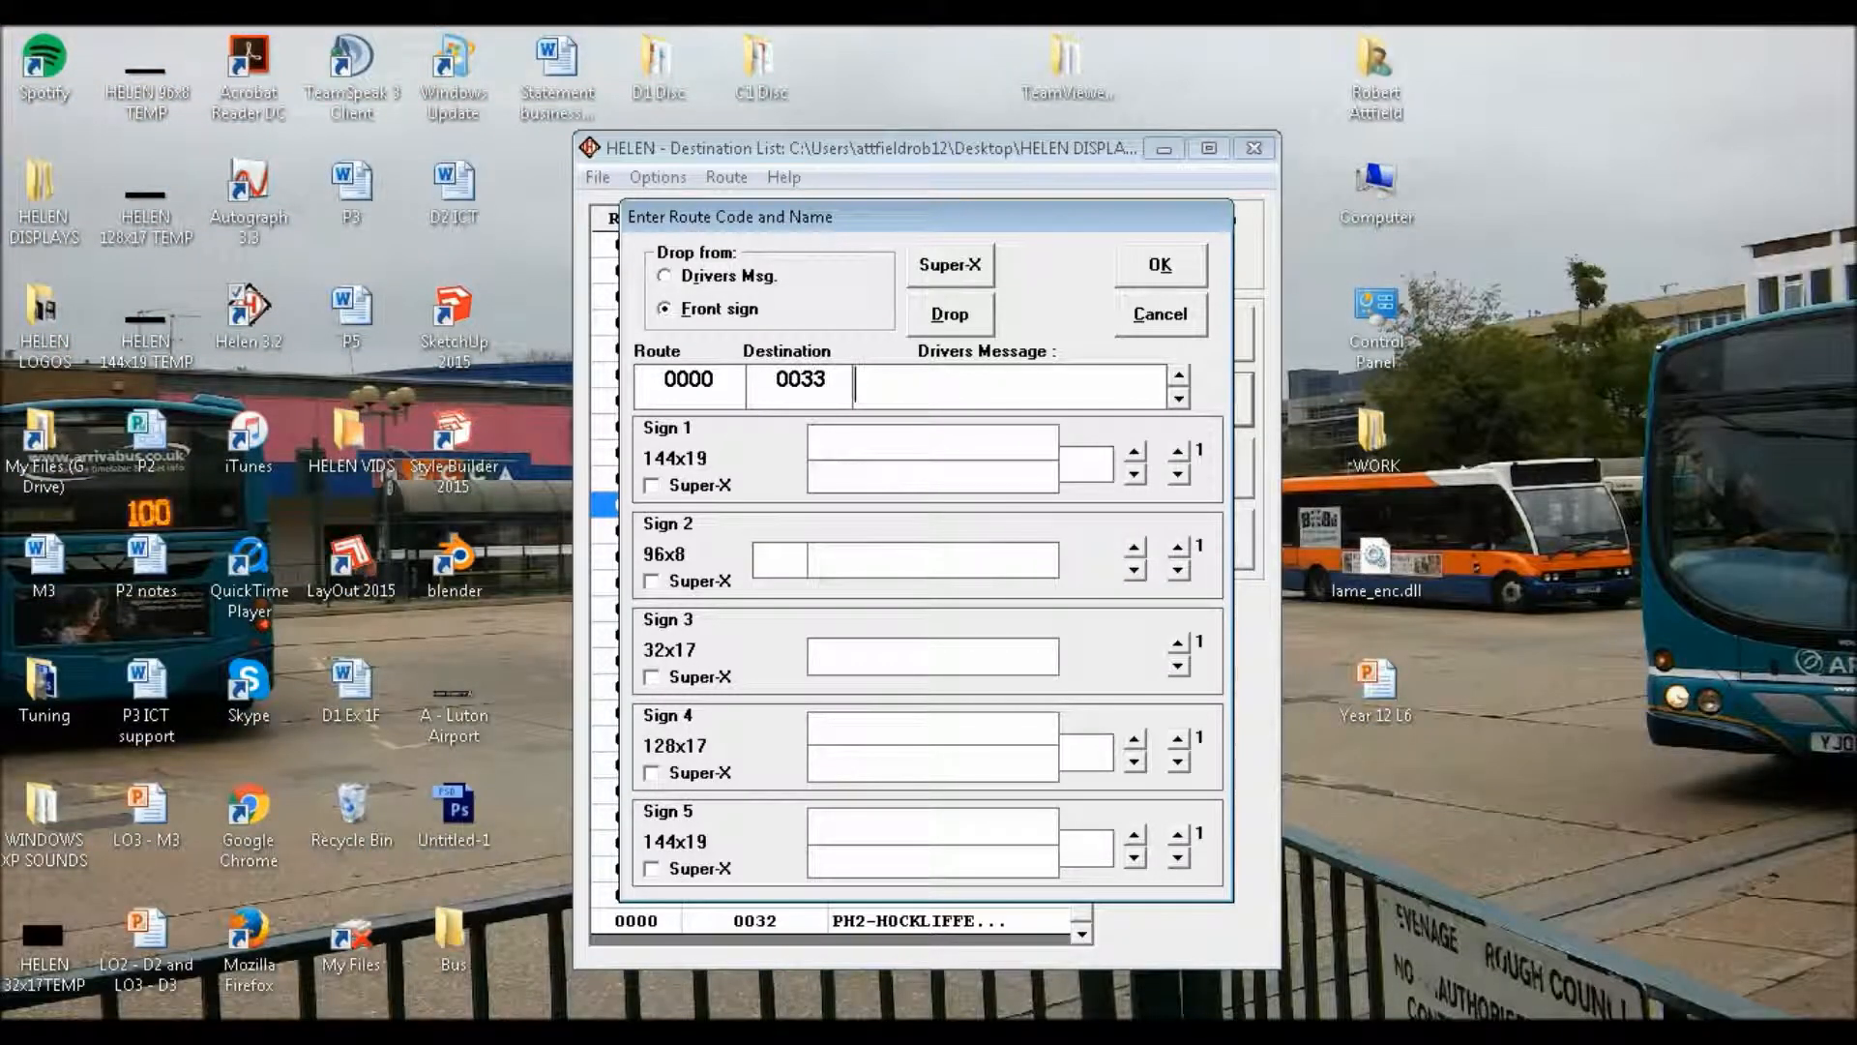
Enter "B - GRAVESEND" as the first line of the drivers message
{"action": "type", "text": "B-Gra"}
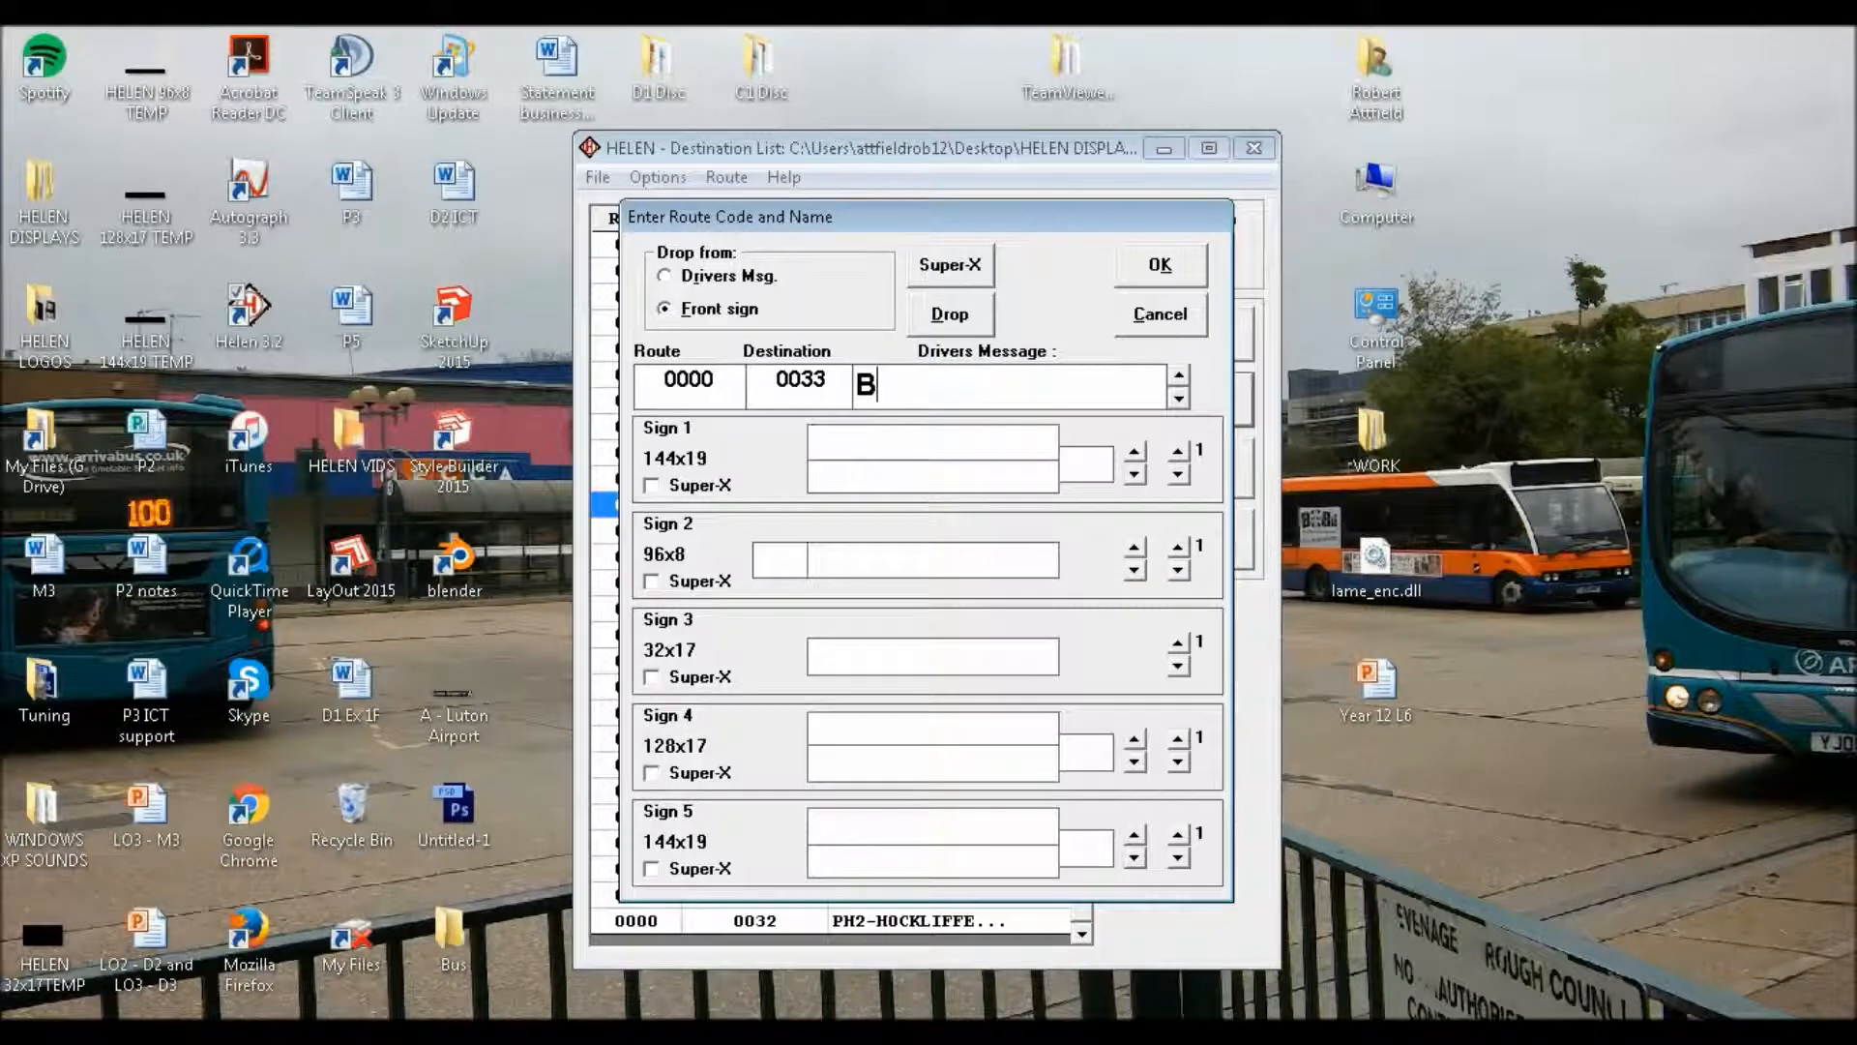
{"action": "key", "text": "BackSpace"}
{"action": "key", "text": "BackSpace"}
{"action": "key", "text": "BackSpace"}
{"action": "type", "text": "- GRAVE"}
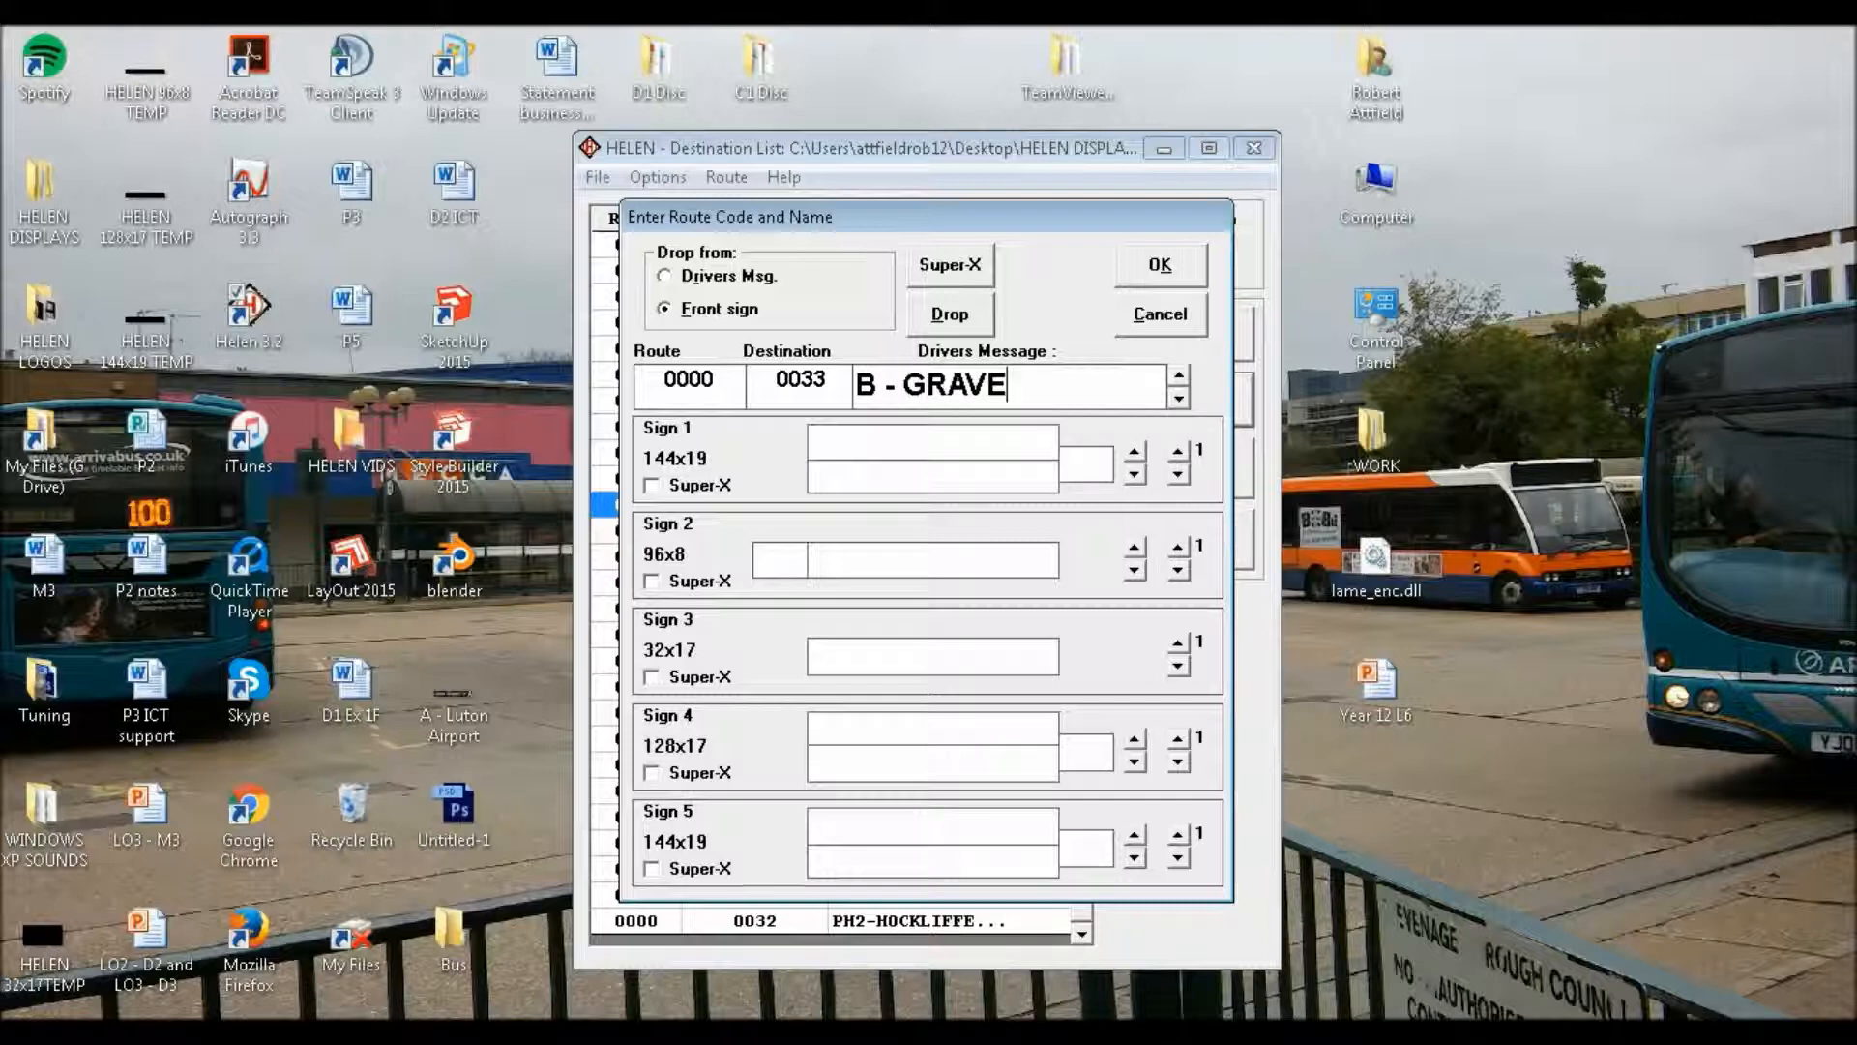
{"action": "type", "text": "SENDS"}
{"action": "key", "text": "BackSpace"}
Add "RAILWAY STATION" as the second line of the drivers message
{"action": "left_click", "coordinate": [1177, 375]}
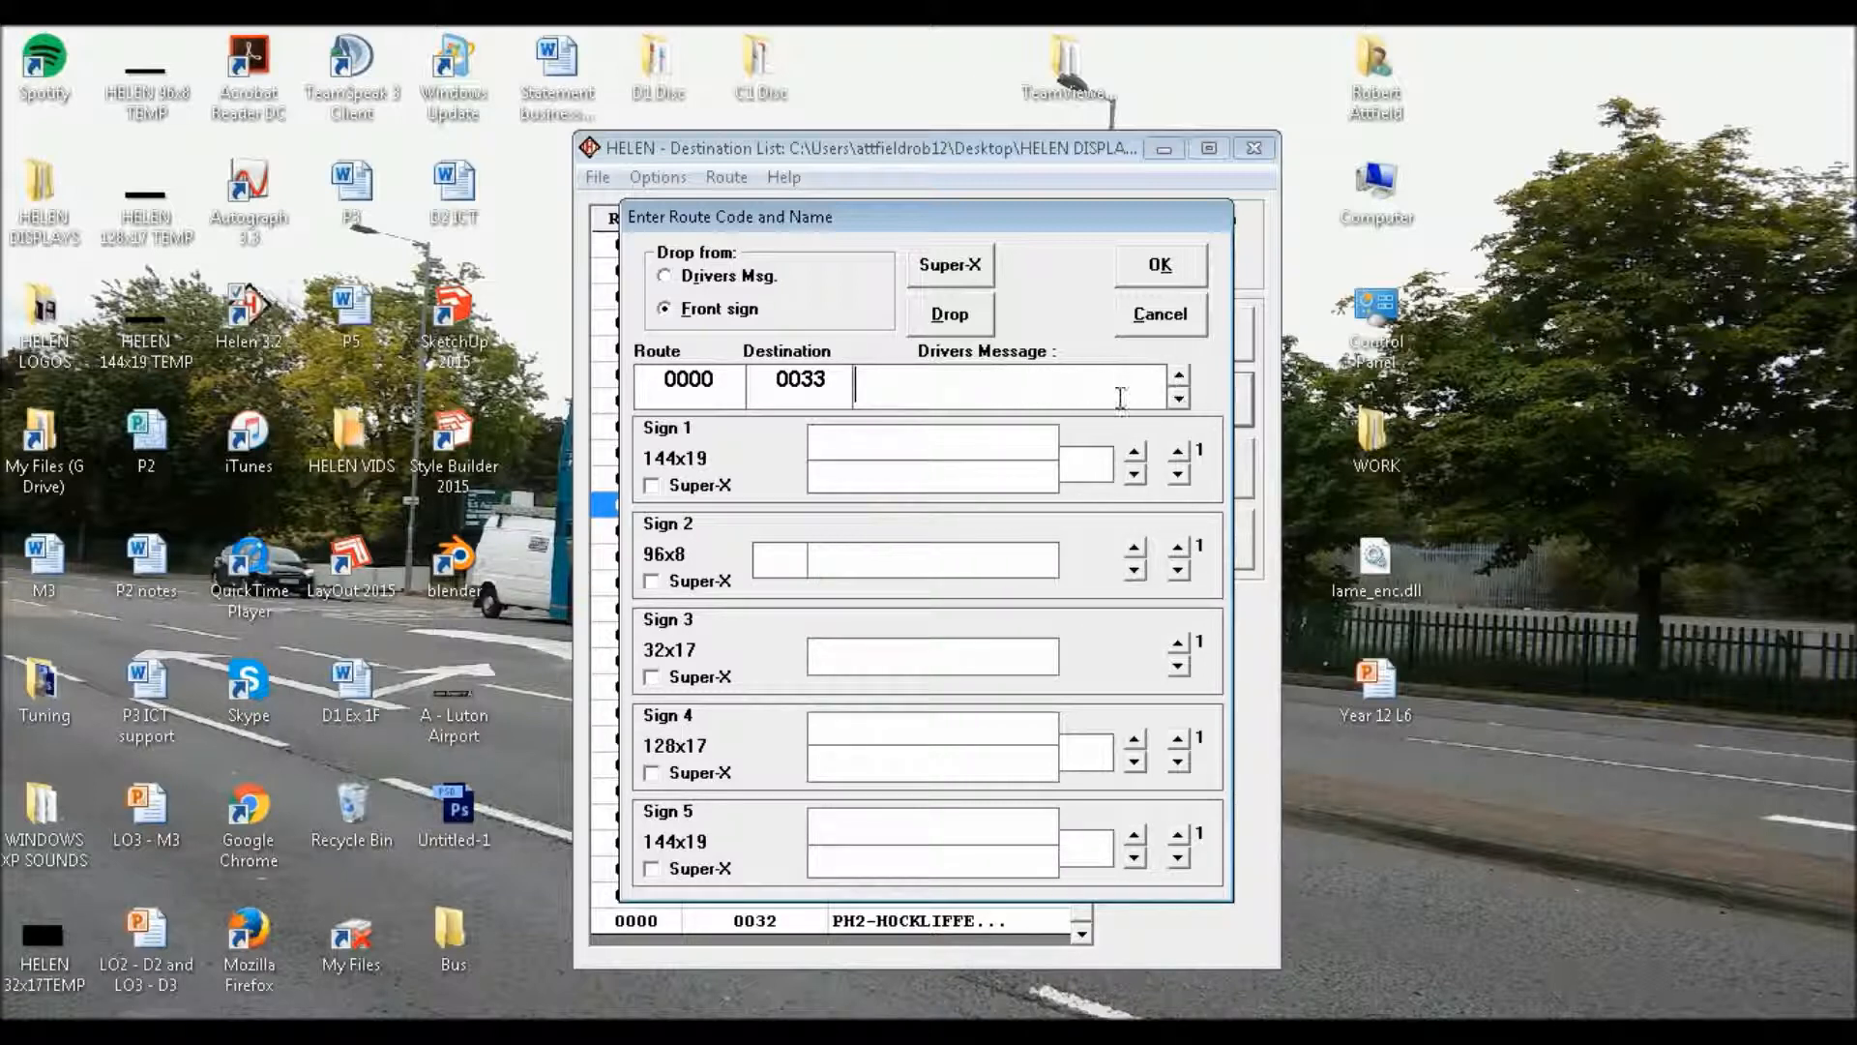
{"action": "type", "text": "RAILWAY STATION"}
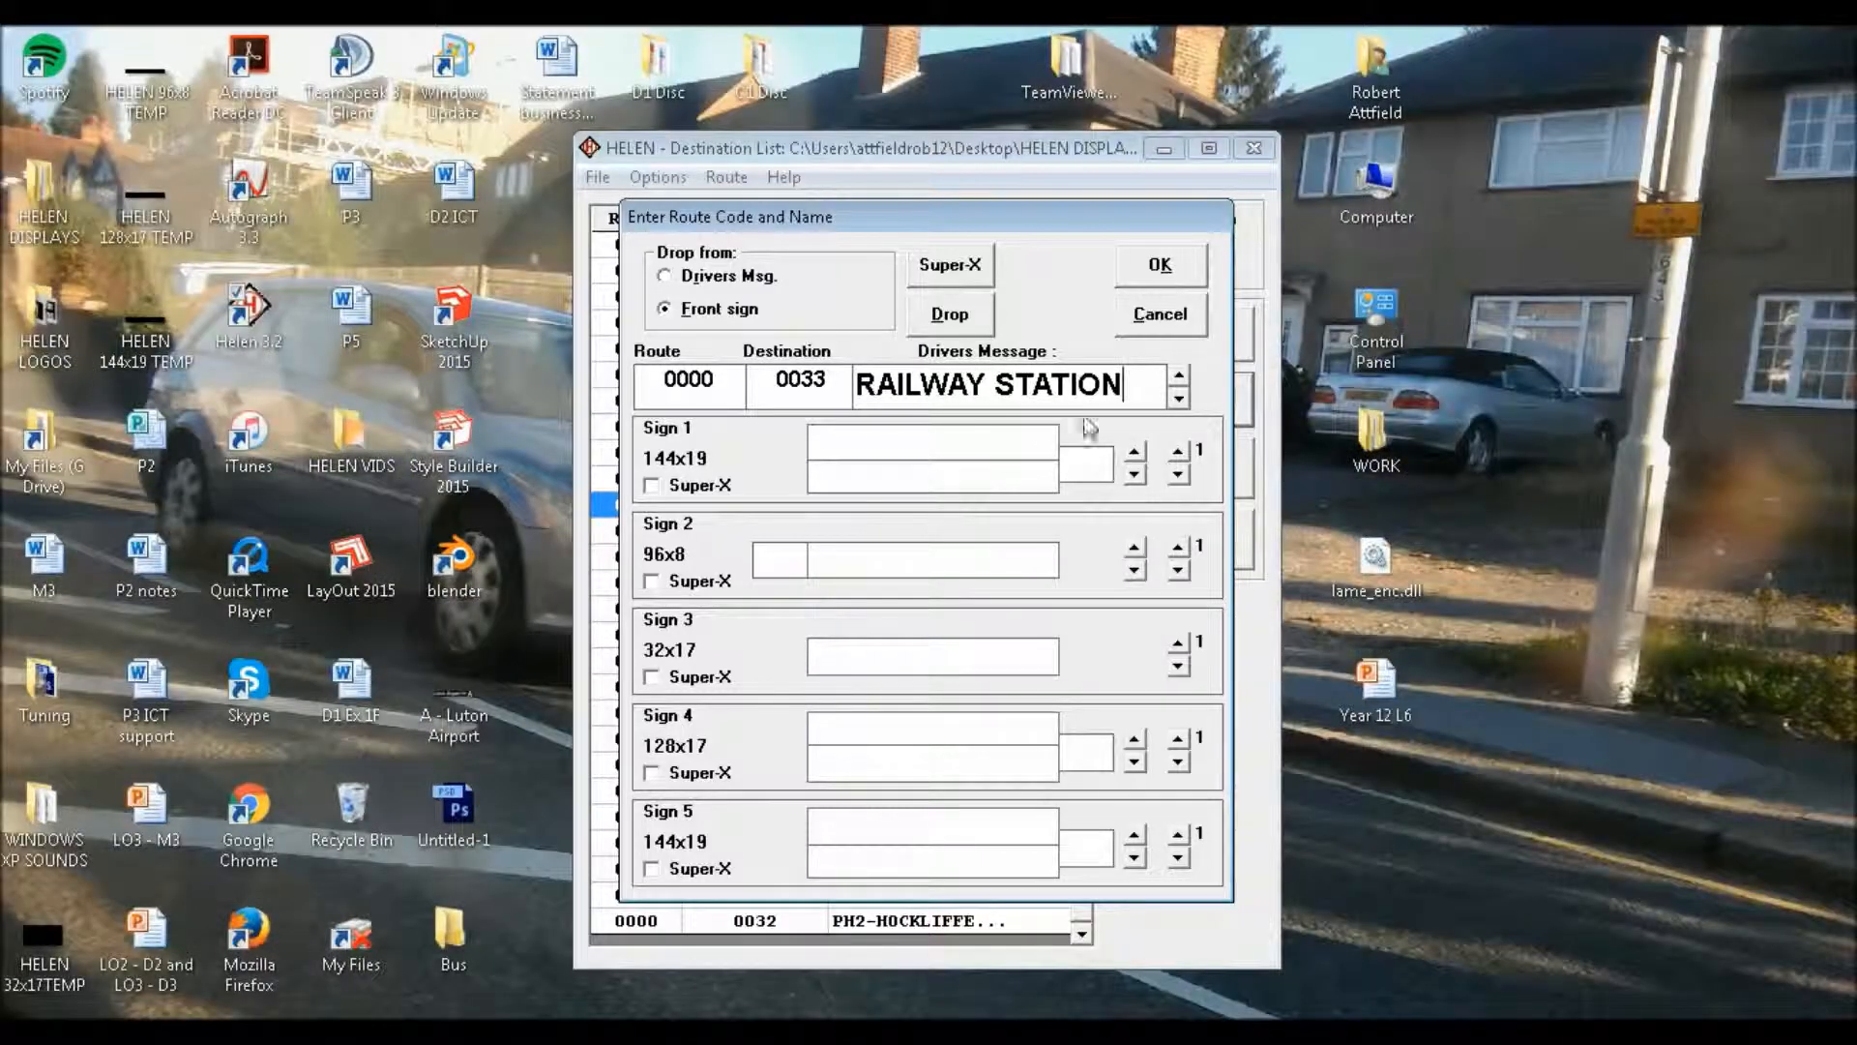
On the first page of Sign 1, enter route letter "B" and "Gravesend" as the upper text line
{"action": "left_click", "coordinate": [1103, 462]}
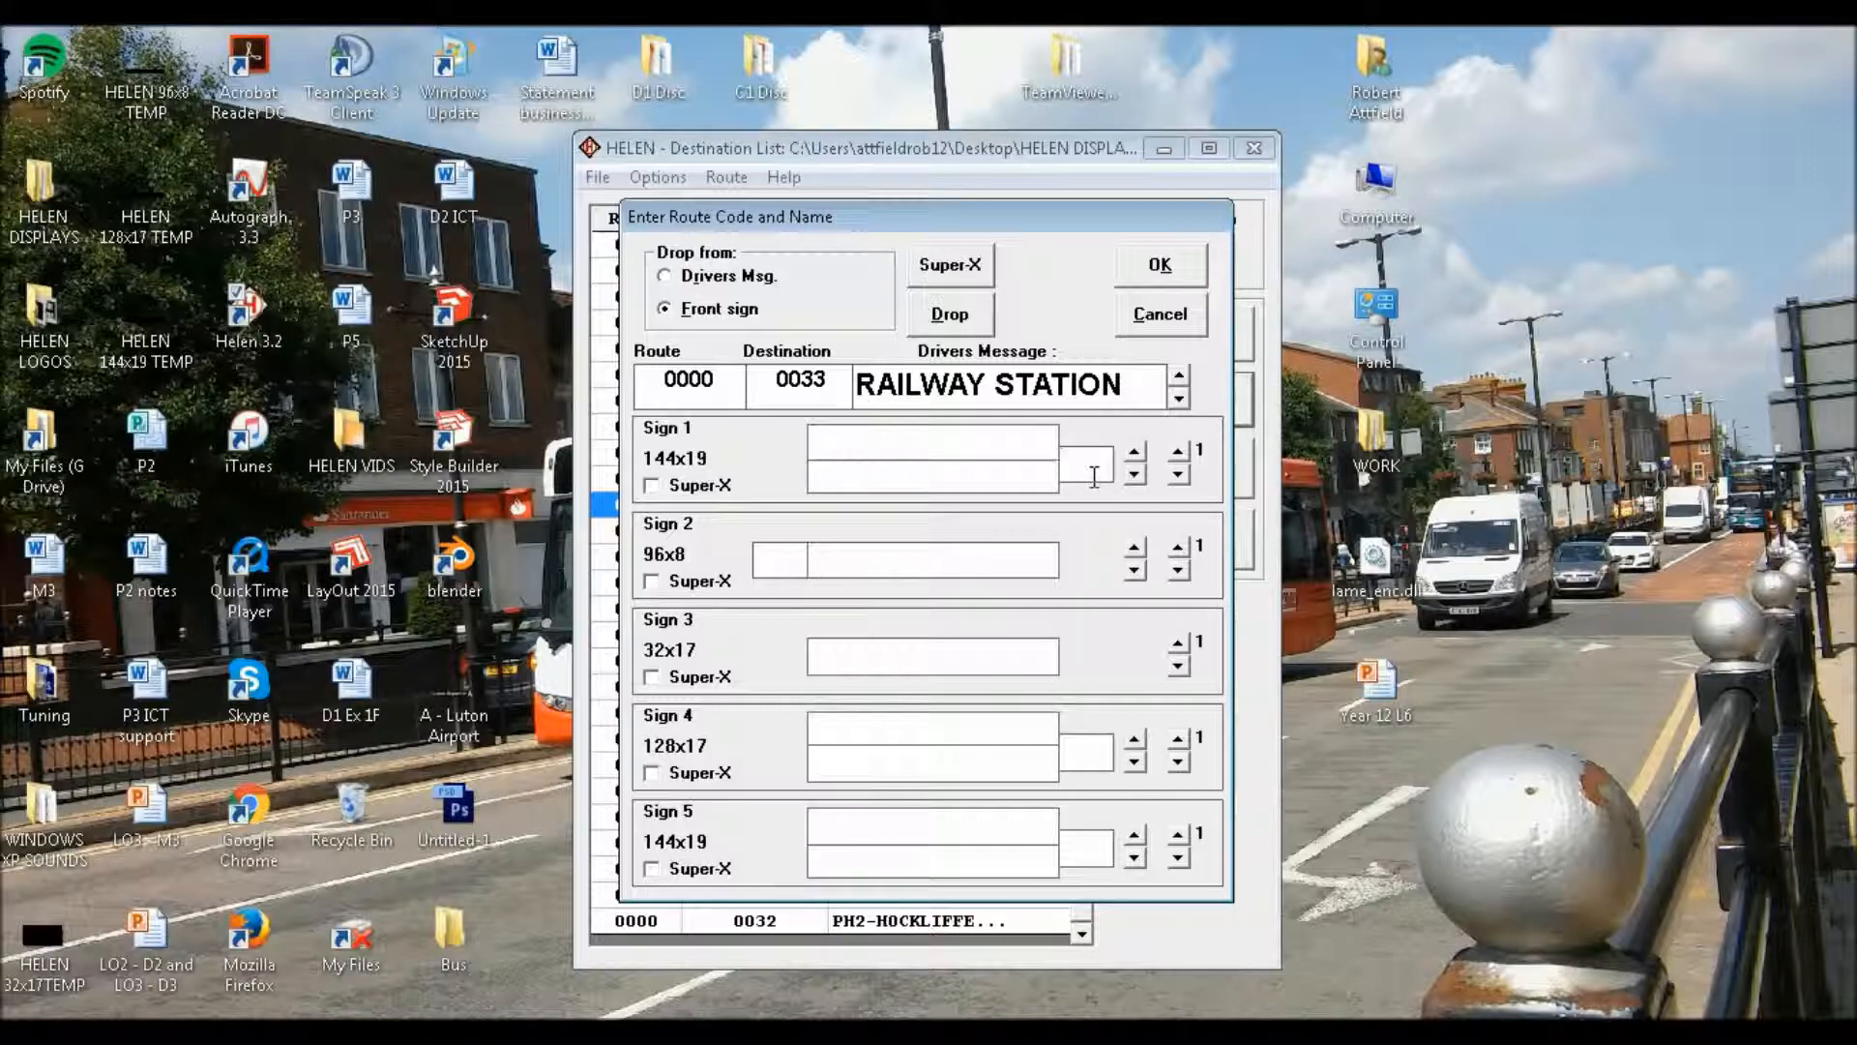
{"action": "type", "text": "B"}
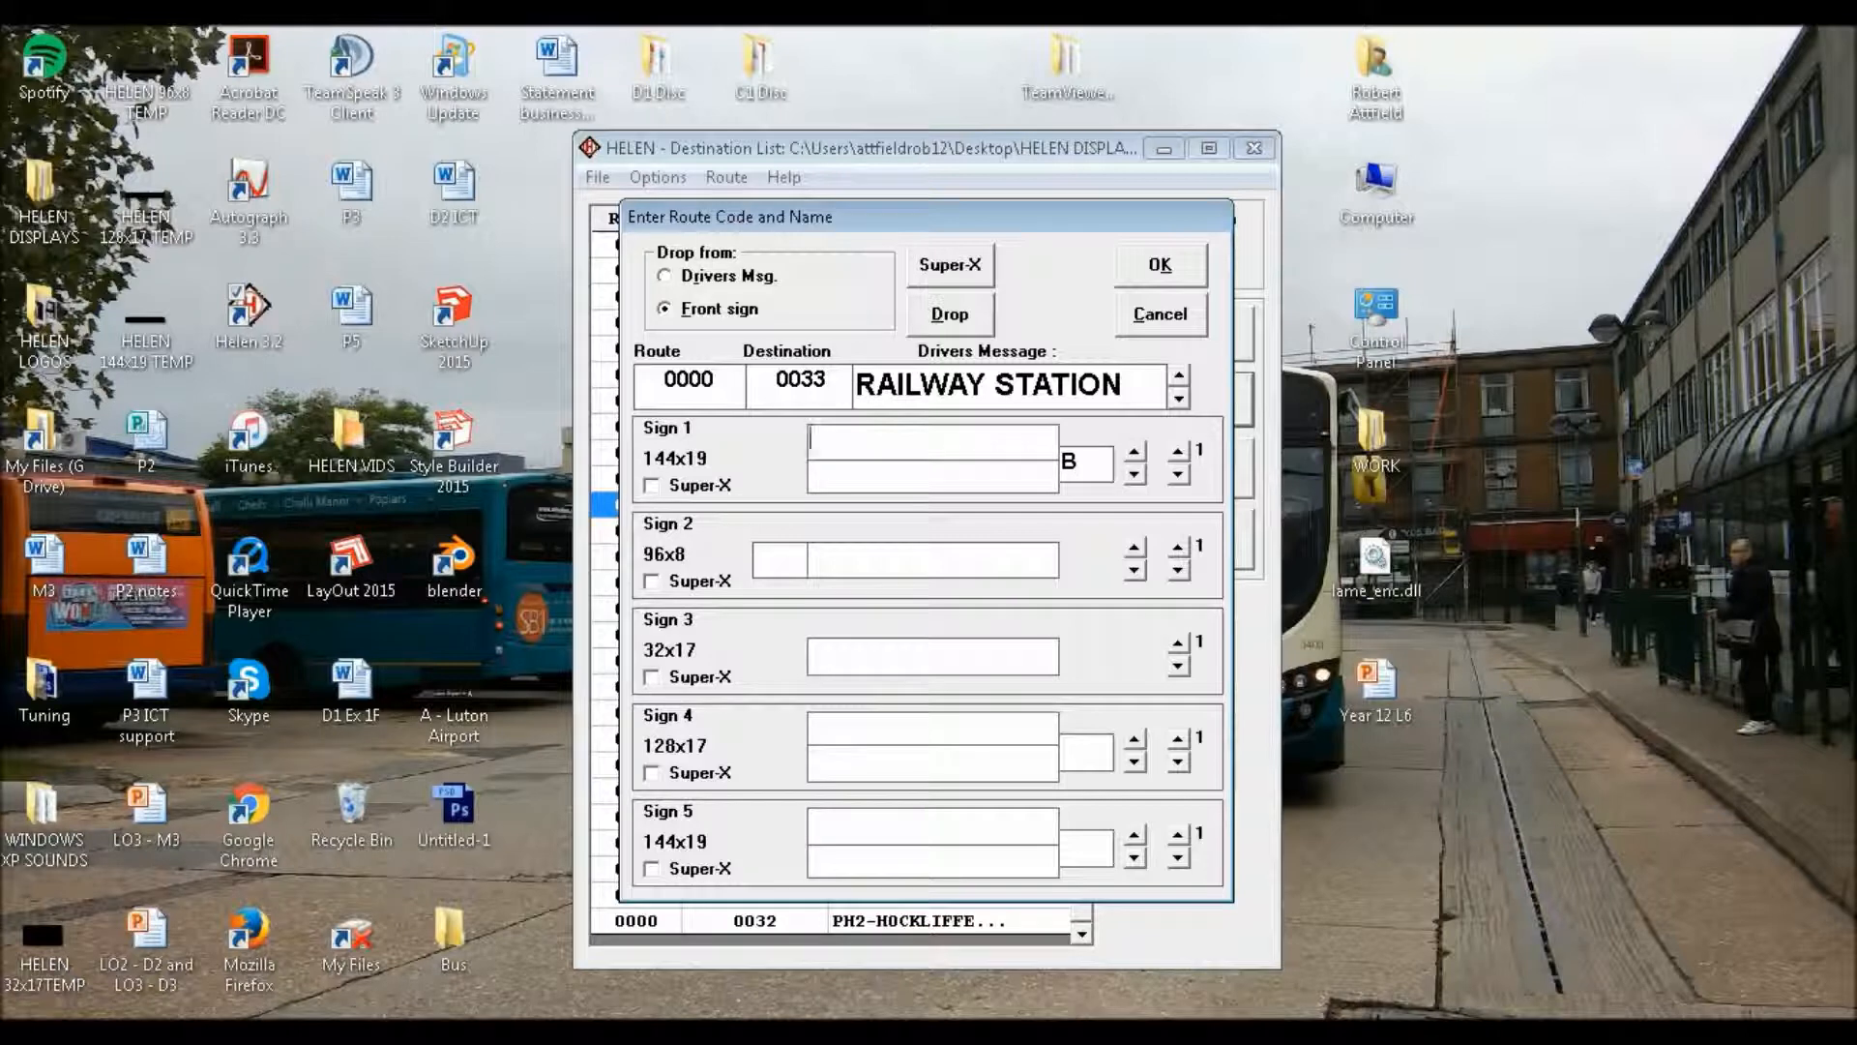
{"action": "key", "text": "Tab"}
{"action": "type", "text": "Gravend"}
{"action": "key", "text": "Return"}
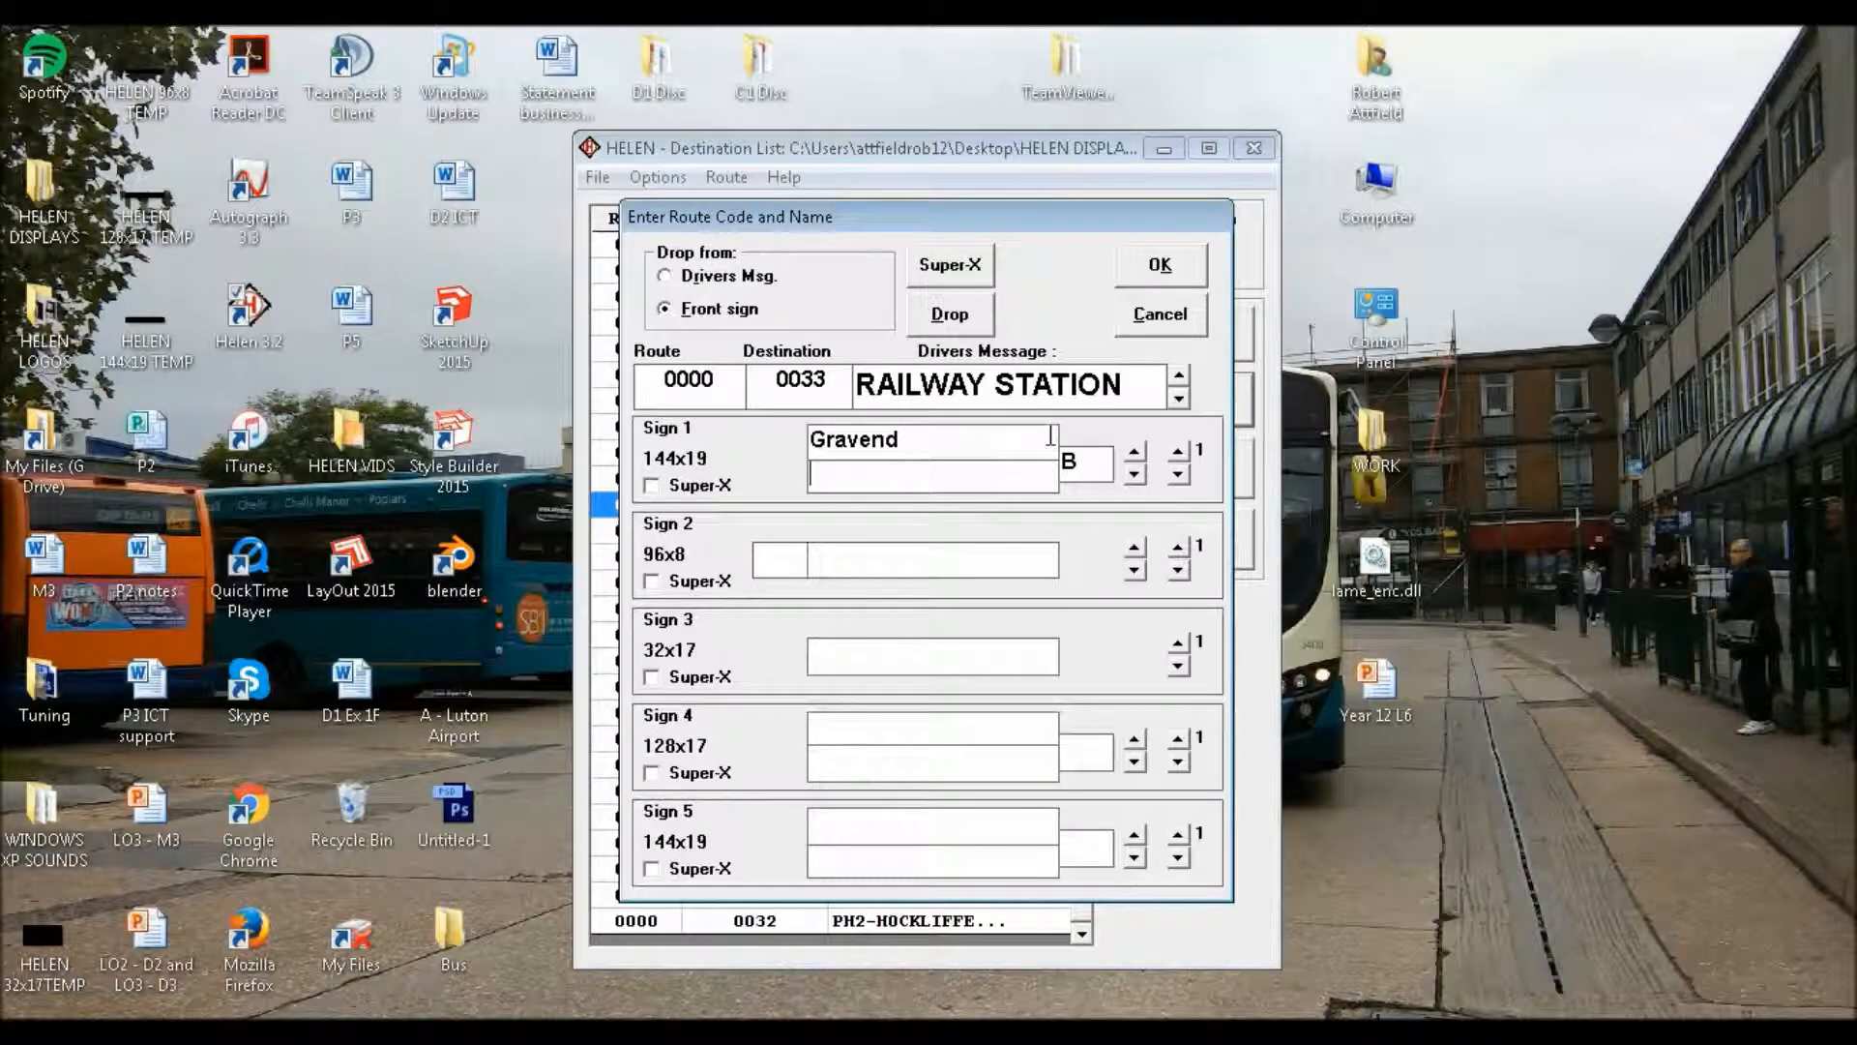
{"action": "left_click", "coordinate": [866, 440]}
{"action": "type", "text": "se"}
Enter "Railway Station" as the lower text line on the first page of Sign 1
{"action": "left_click", "coordinate": [896, 478]}
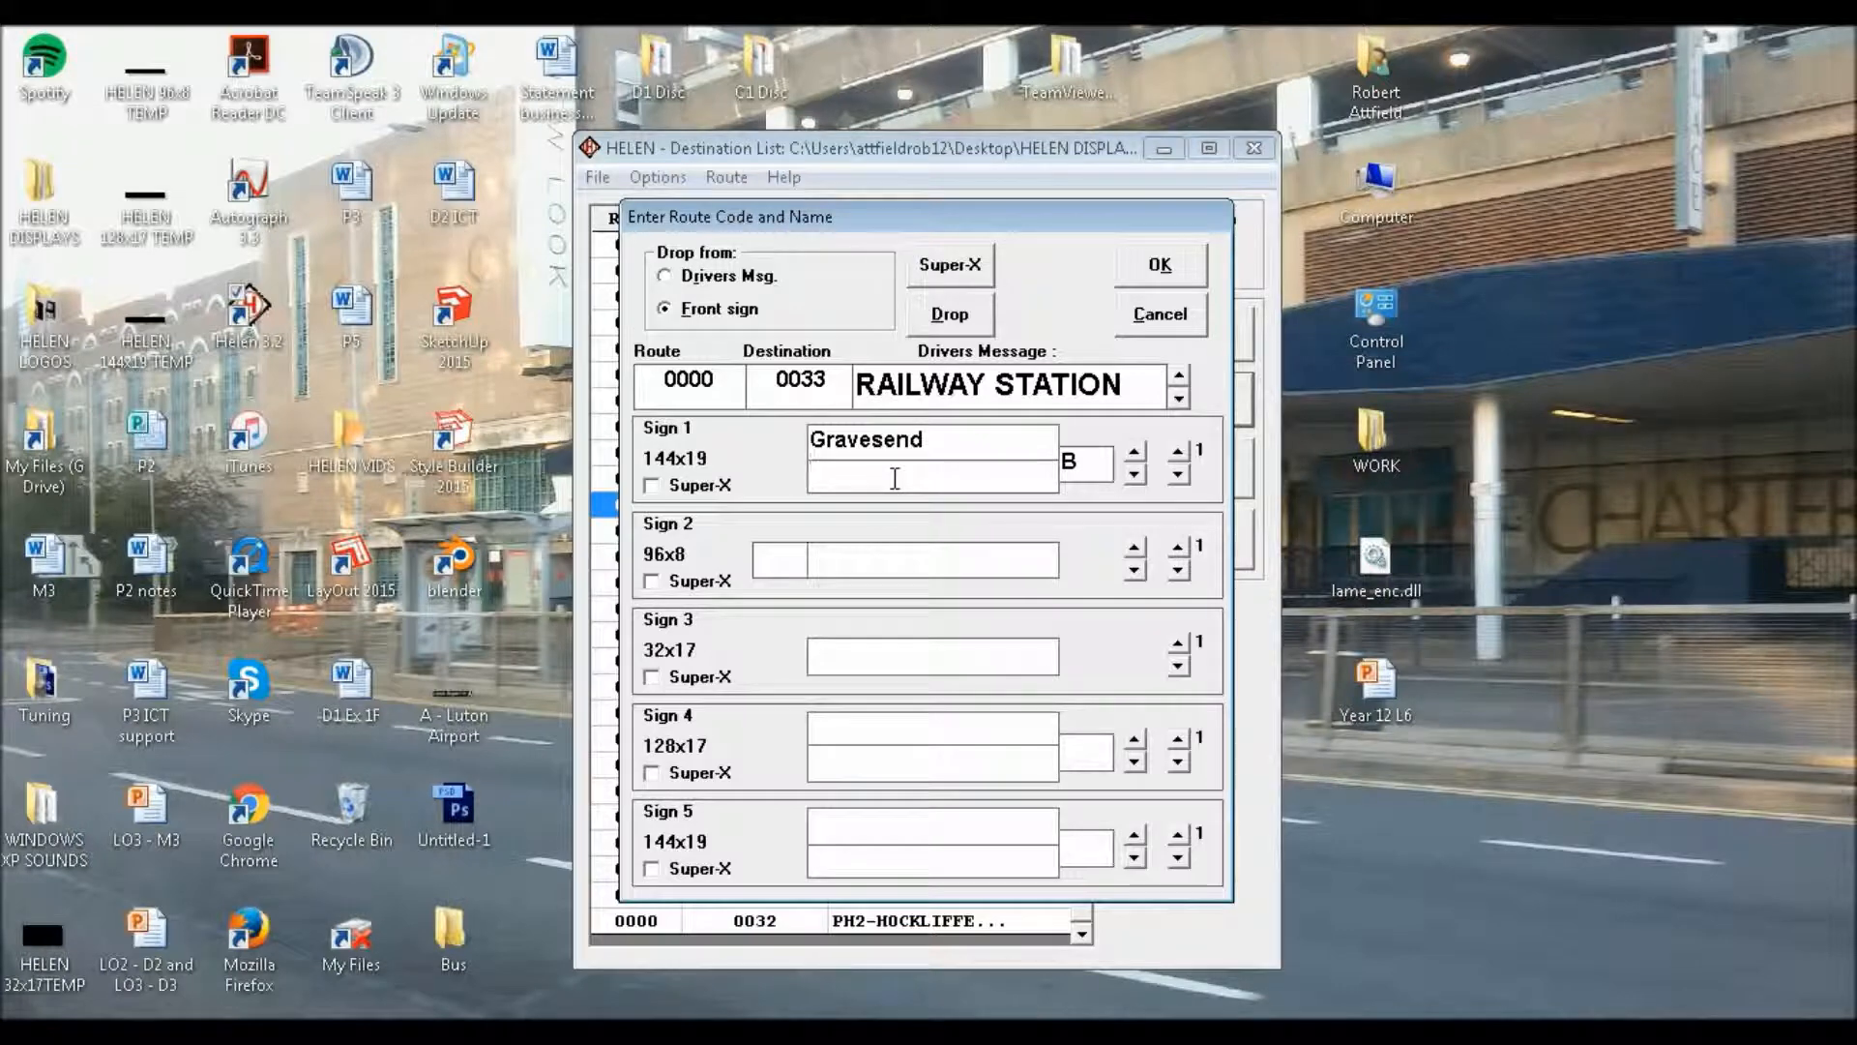
{"action": "type", "text": "Railway Station"}
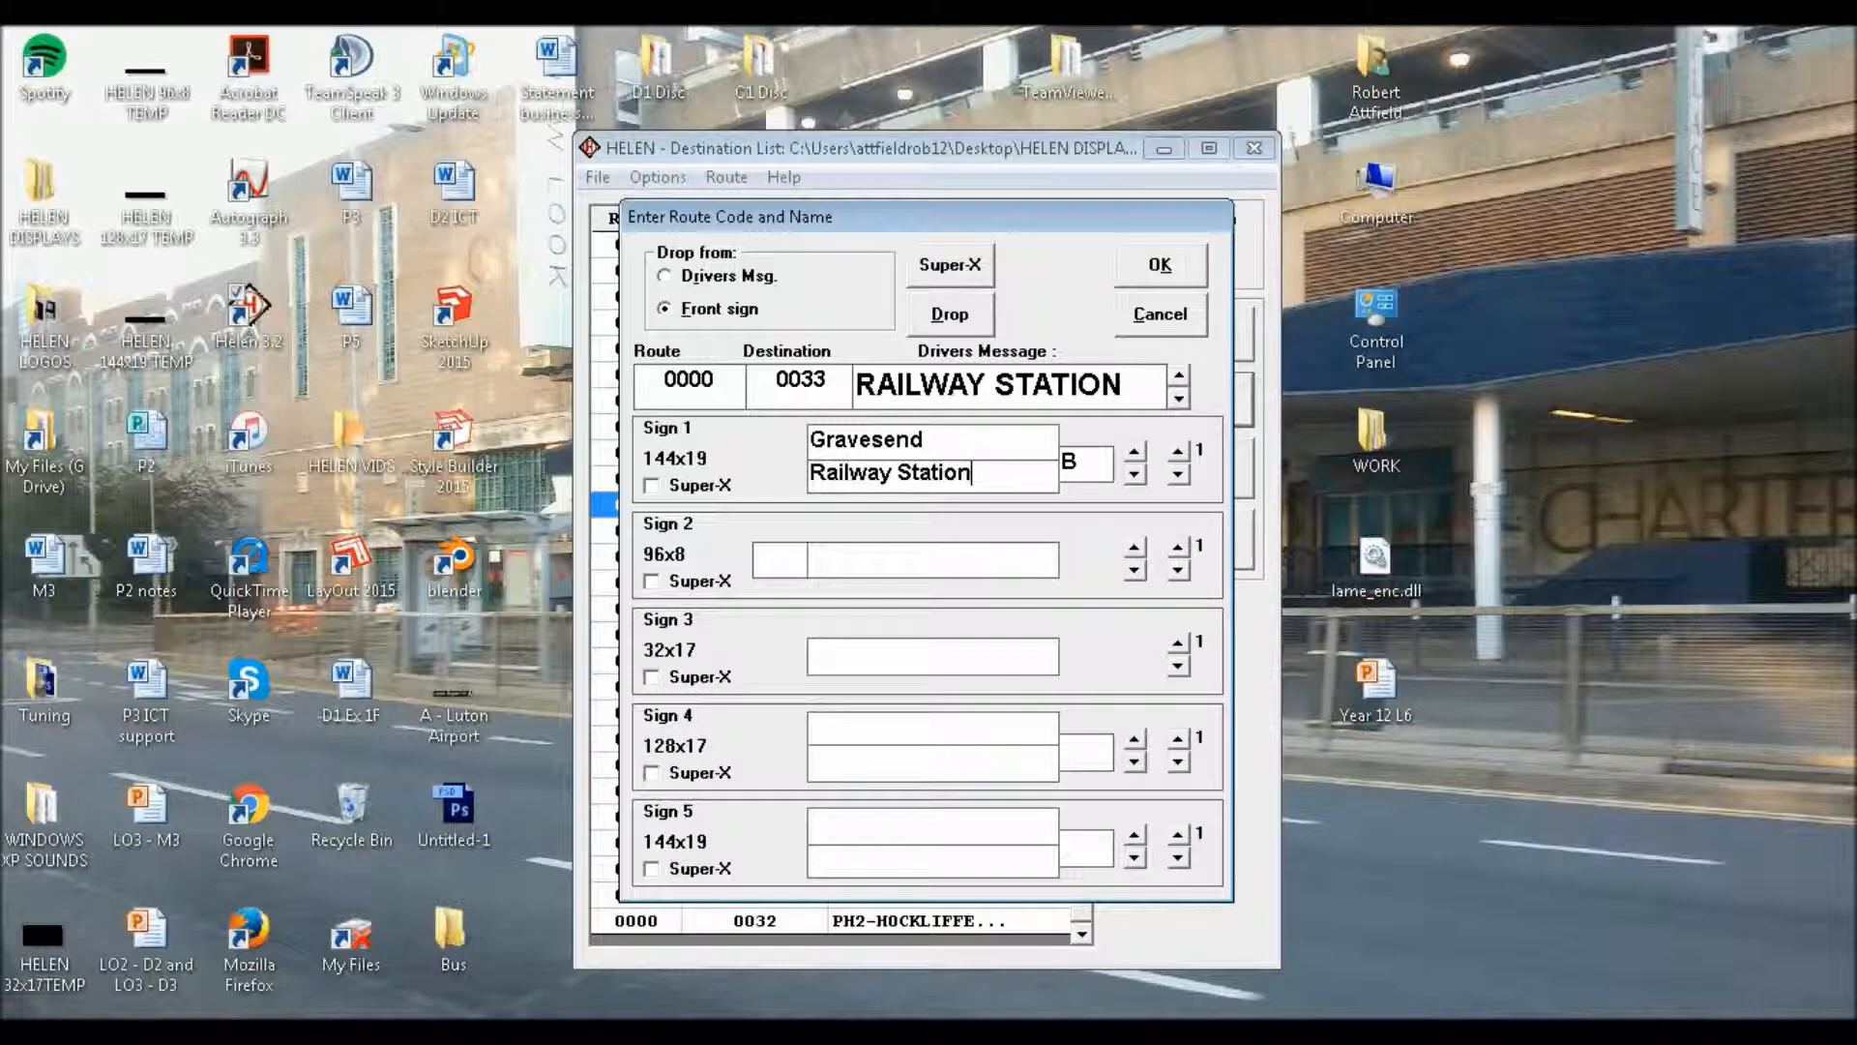
Copy "Gravesend" from Sign 1's first page to the upper line of its second page, with route letter "B"
{"action": "left_click", "coordinate": [1178, 451]}
{"action": "left_click", "coordinate": [1177, 473]}
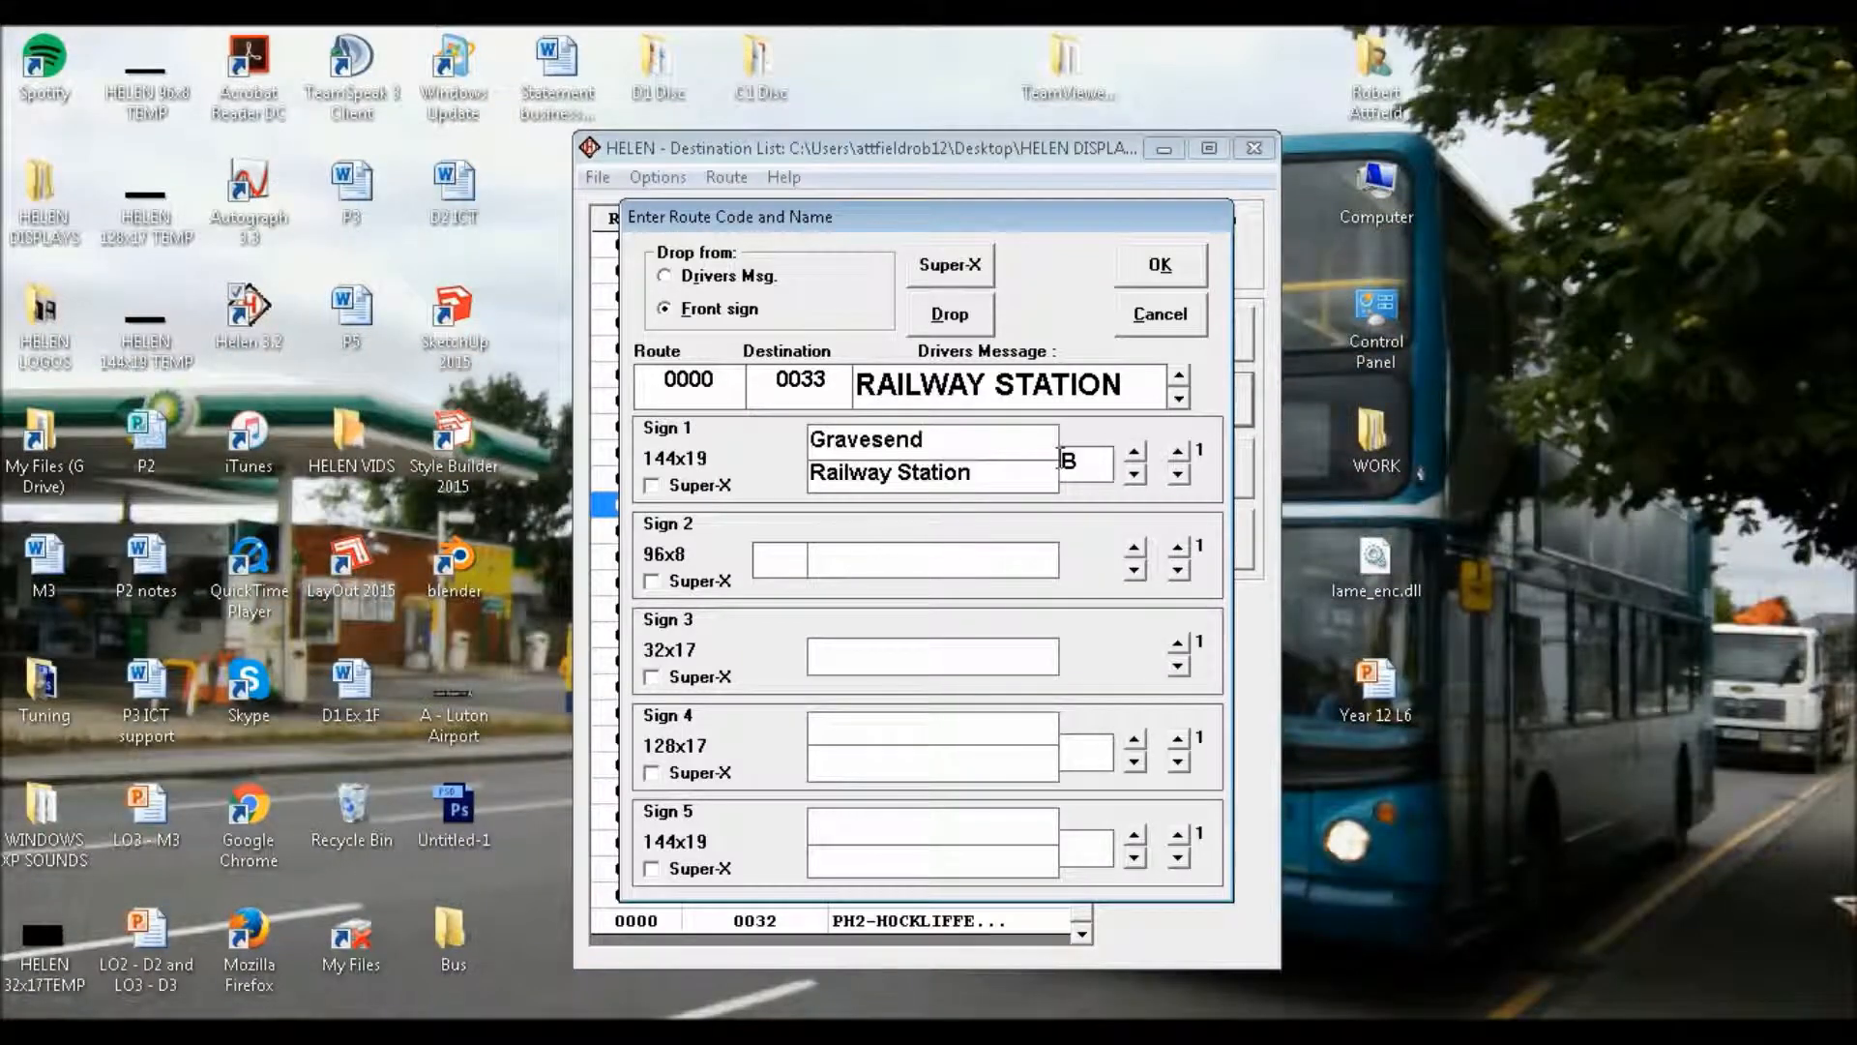
{"action": "left_click", "coordinate": [1178, 451]}
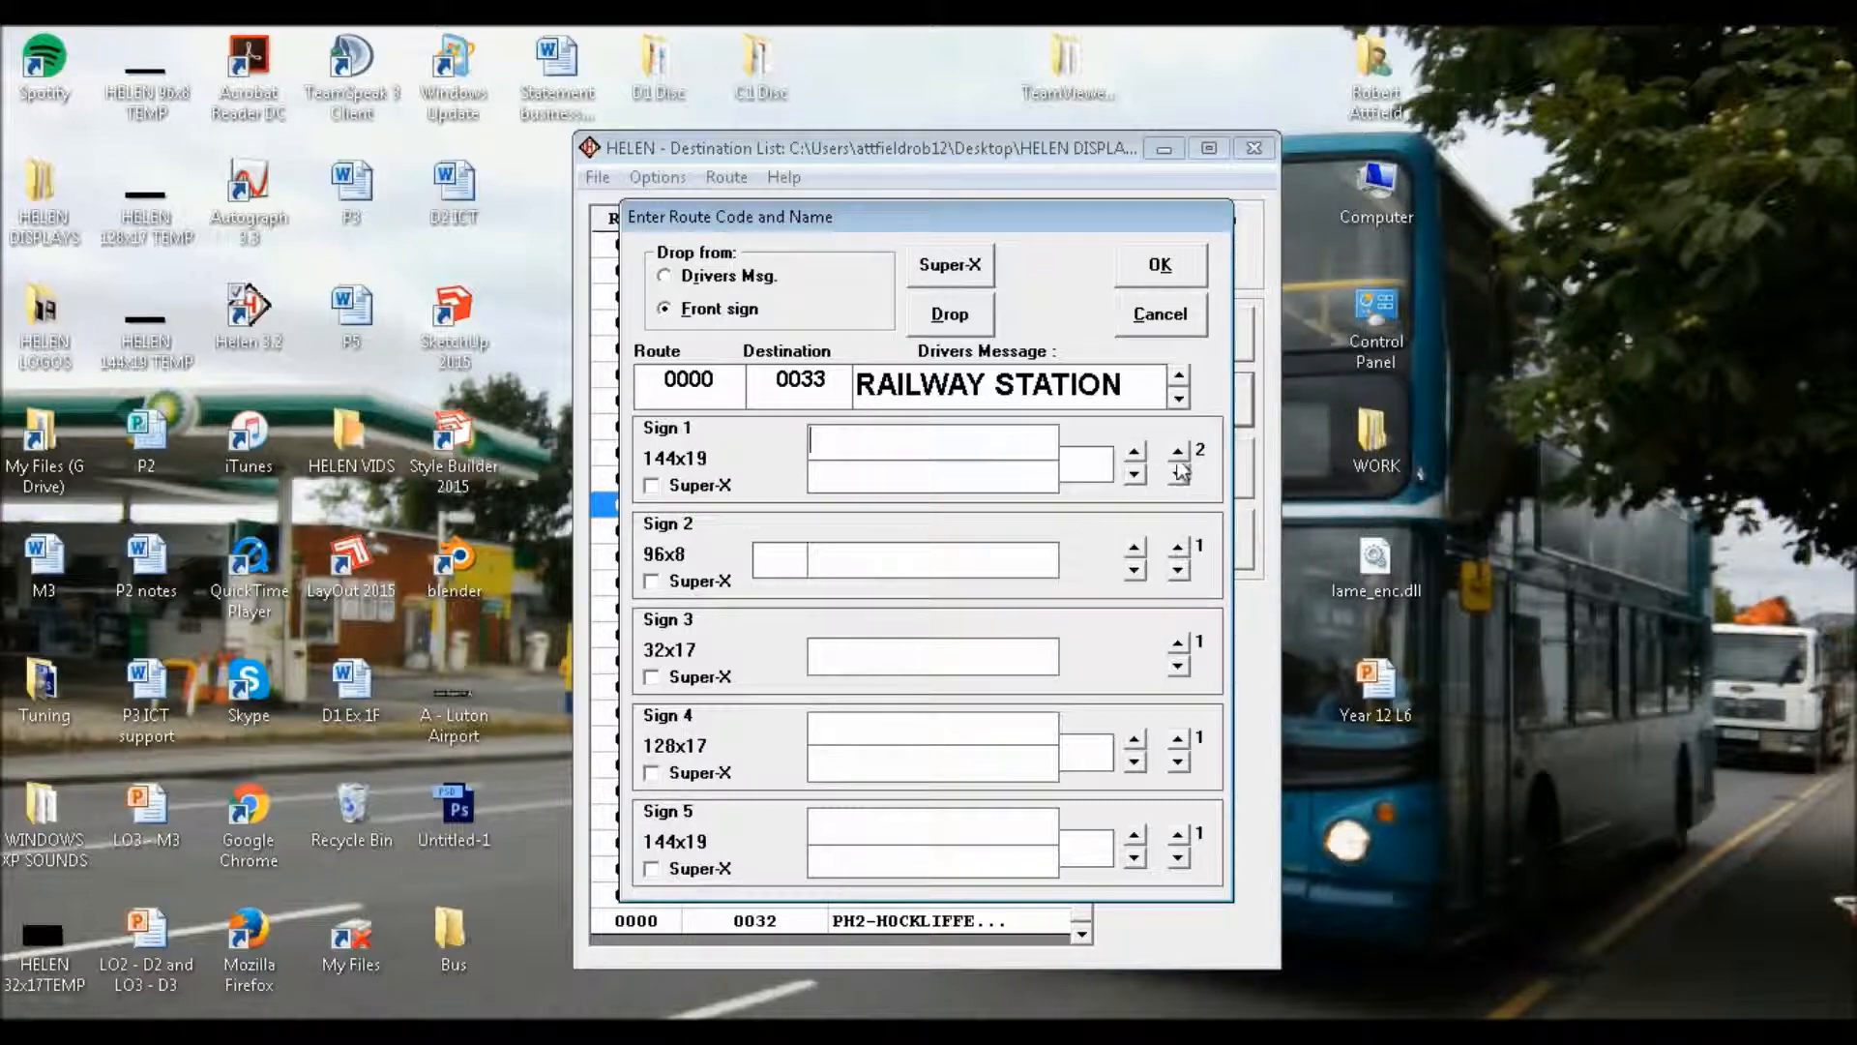
{"action": "left_click", "coordinate": [1177, 473]}
{"action": "left_click", "coordinate": [1040, 455]}
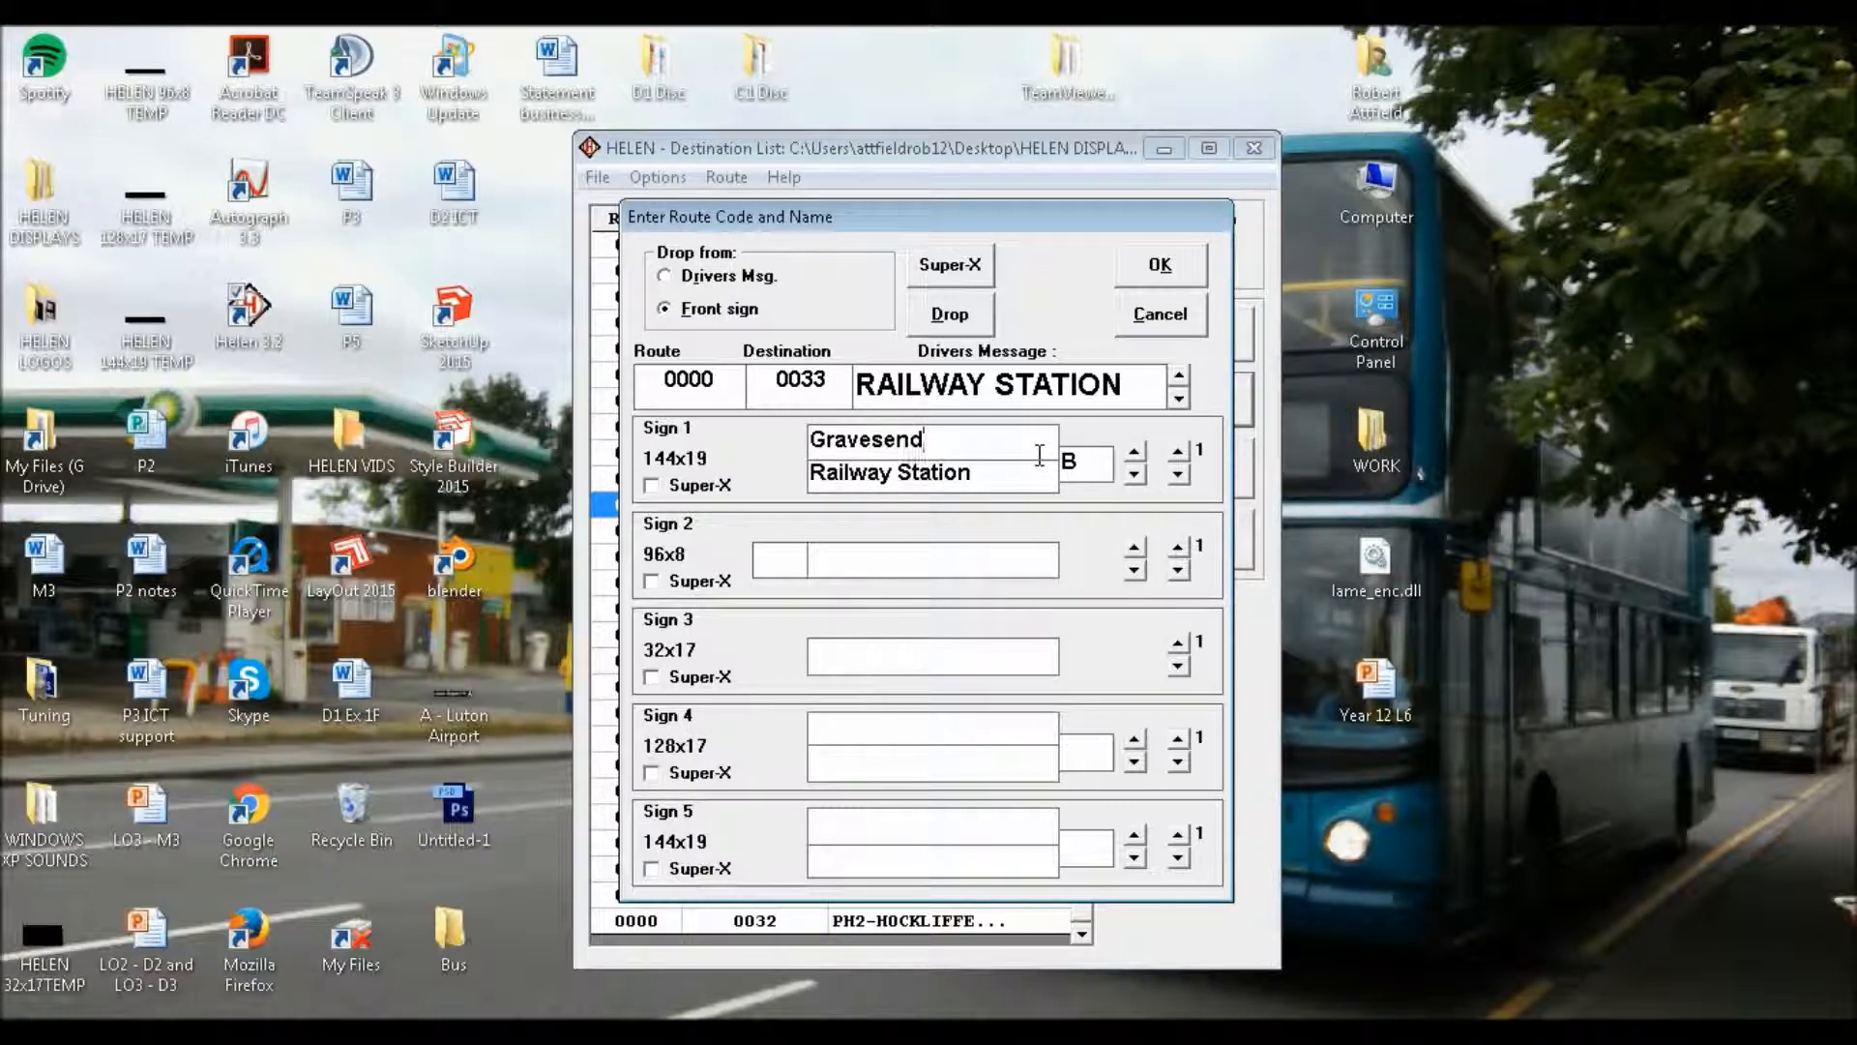
{"action": "key", "text": "shift+Home"}
{"action": "key", "text": "ctrl+c"}
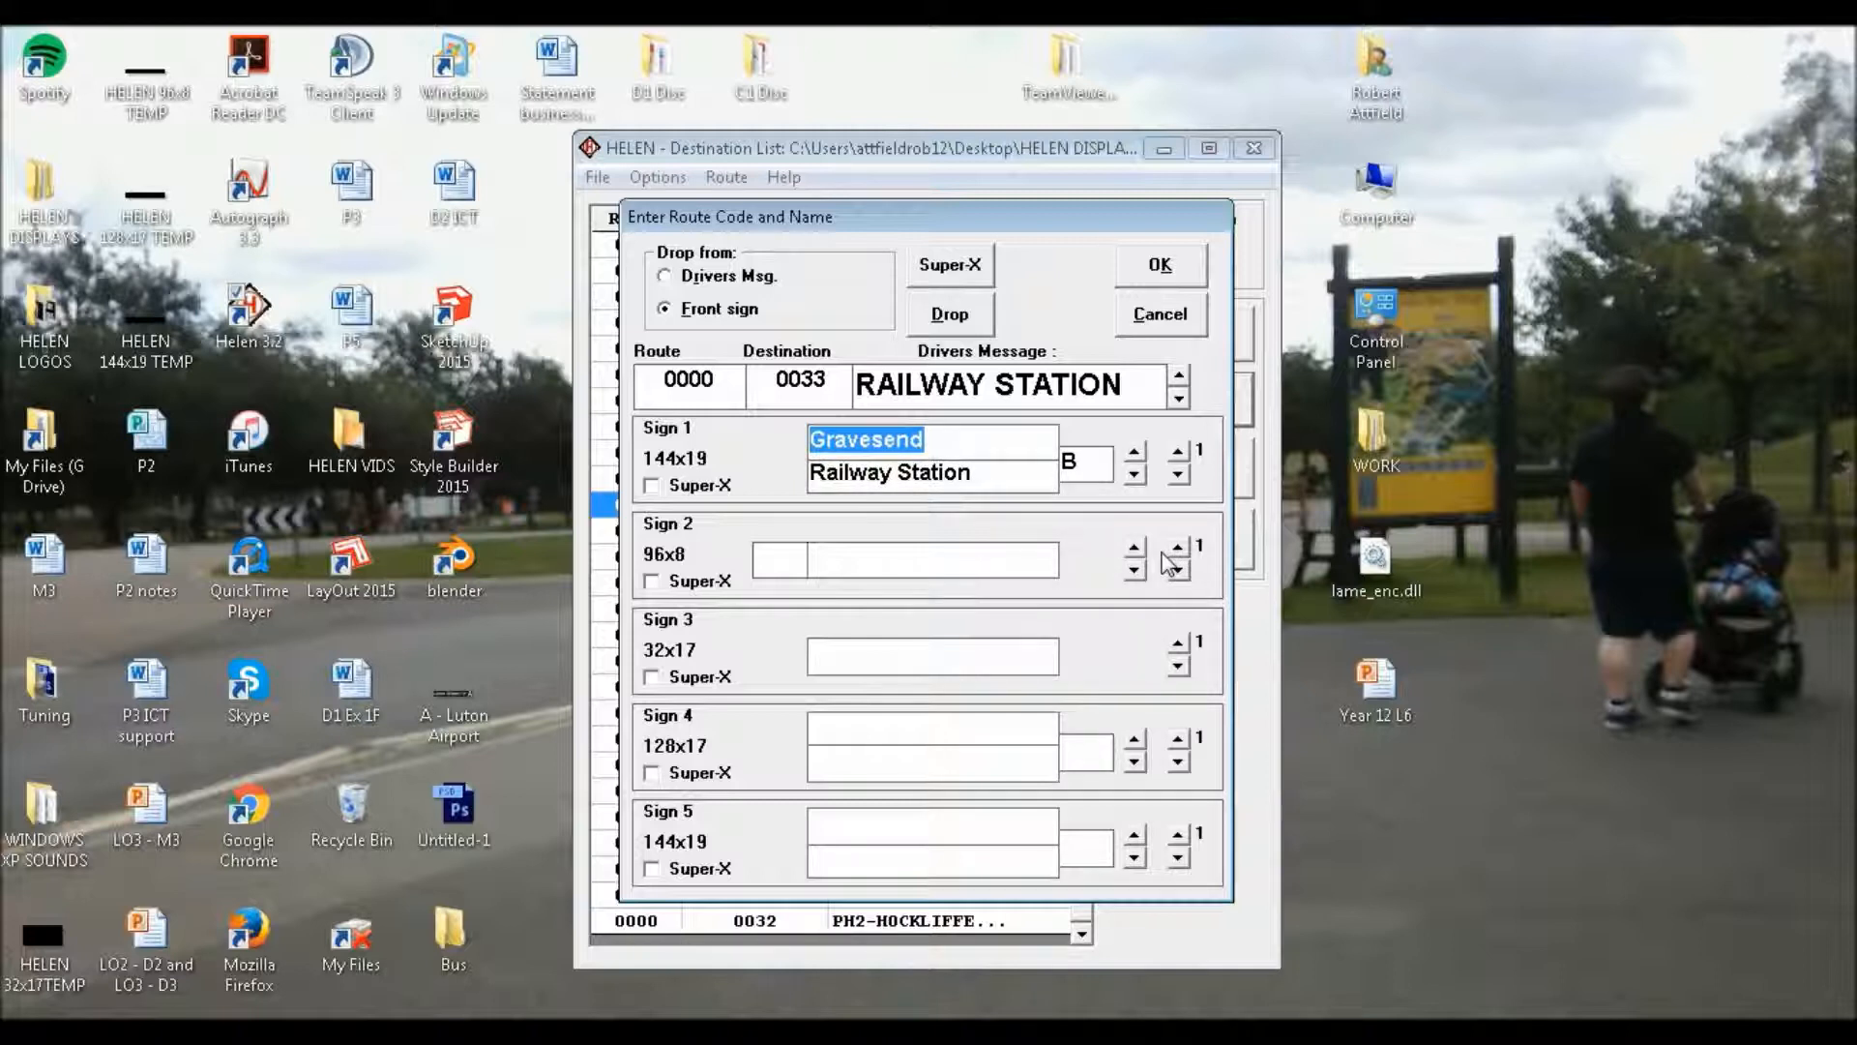
{"action": "right_click", "coordinate": [880, 437]}
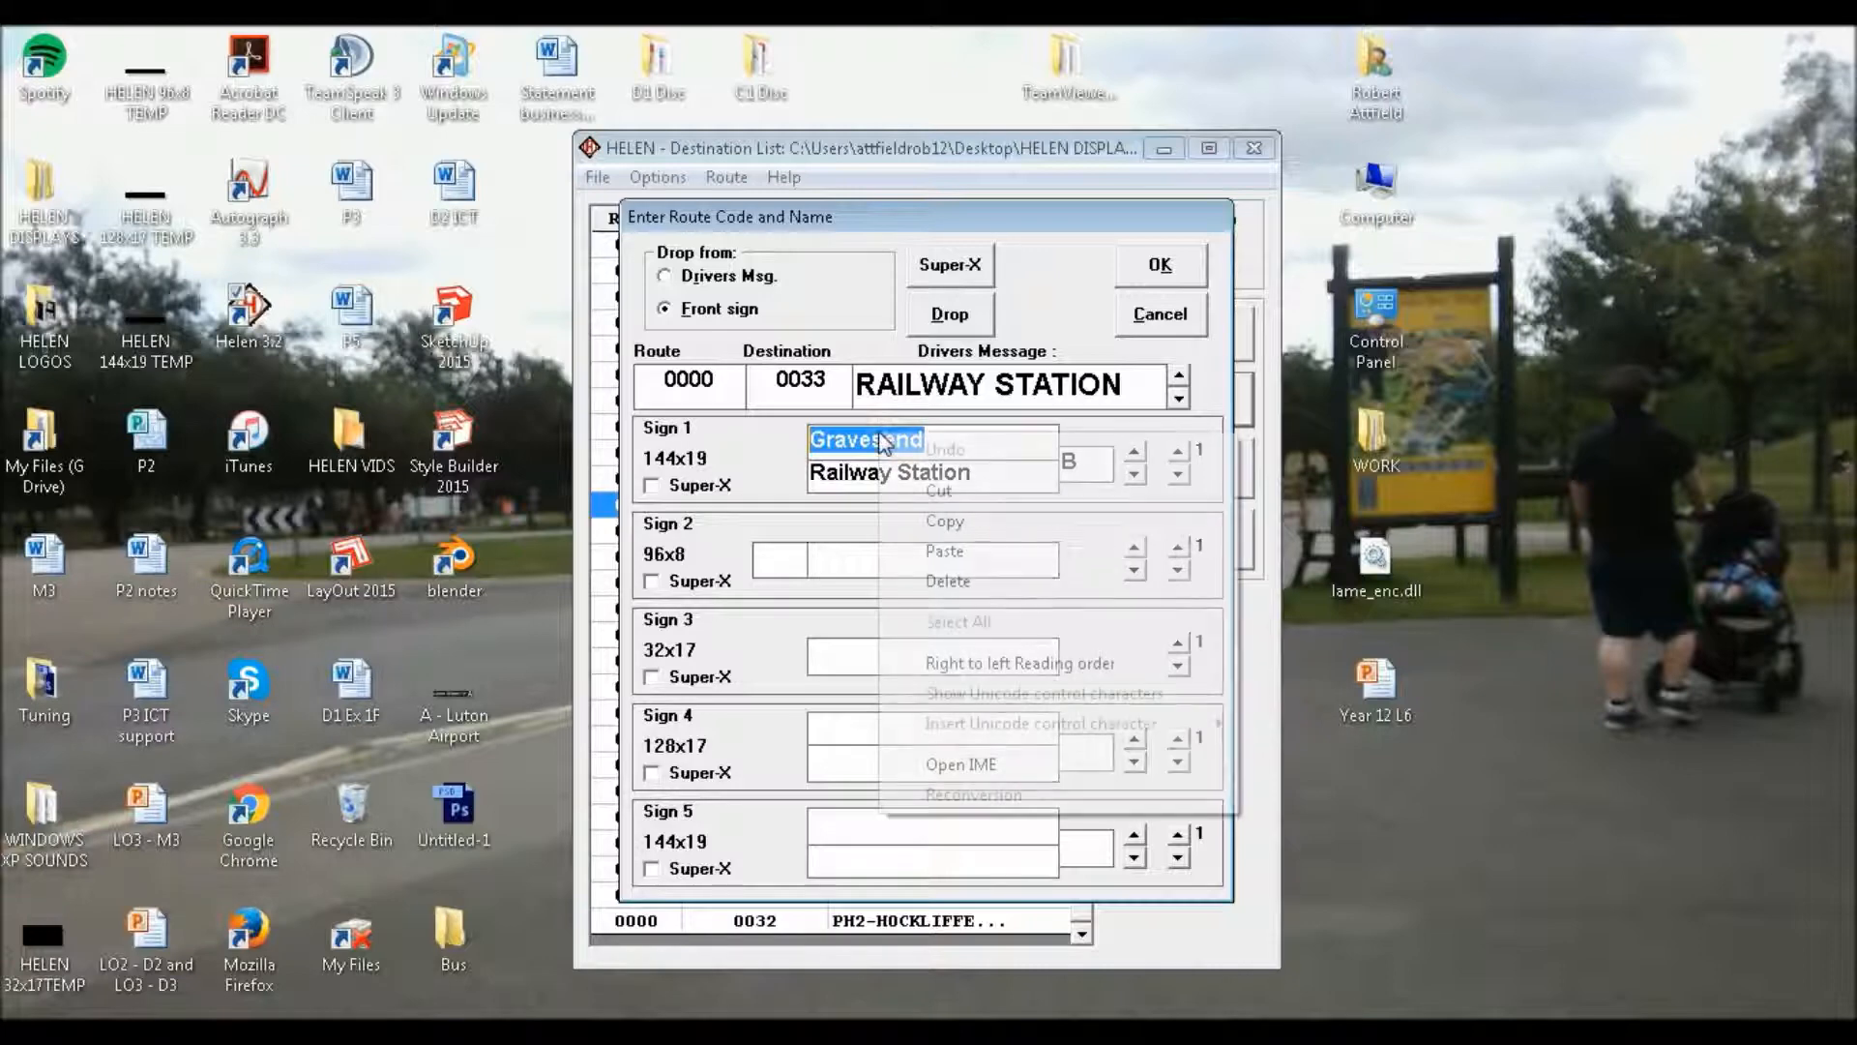
{"action": "left_click", "coordinate": [946, 520]}
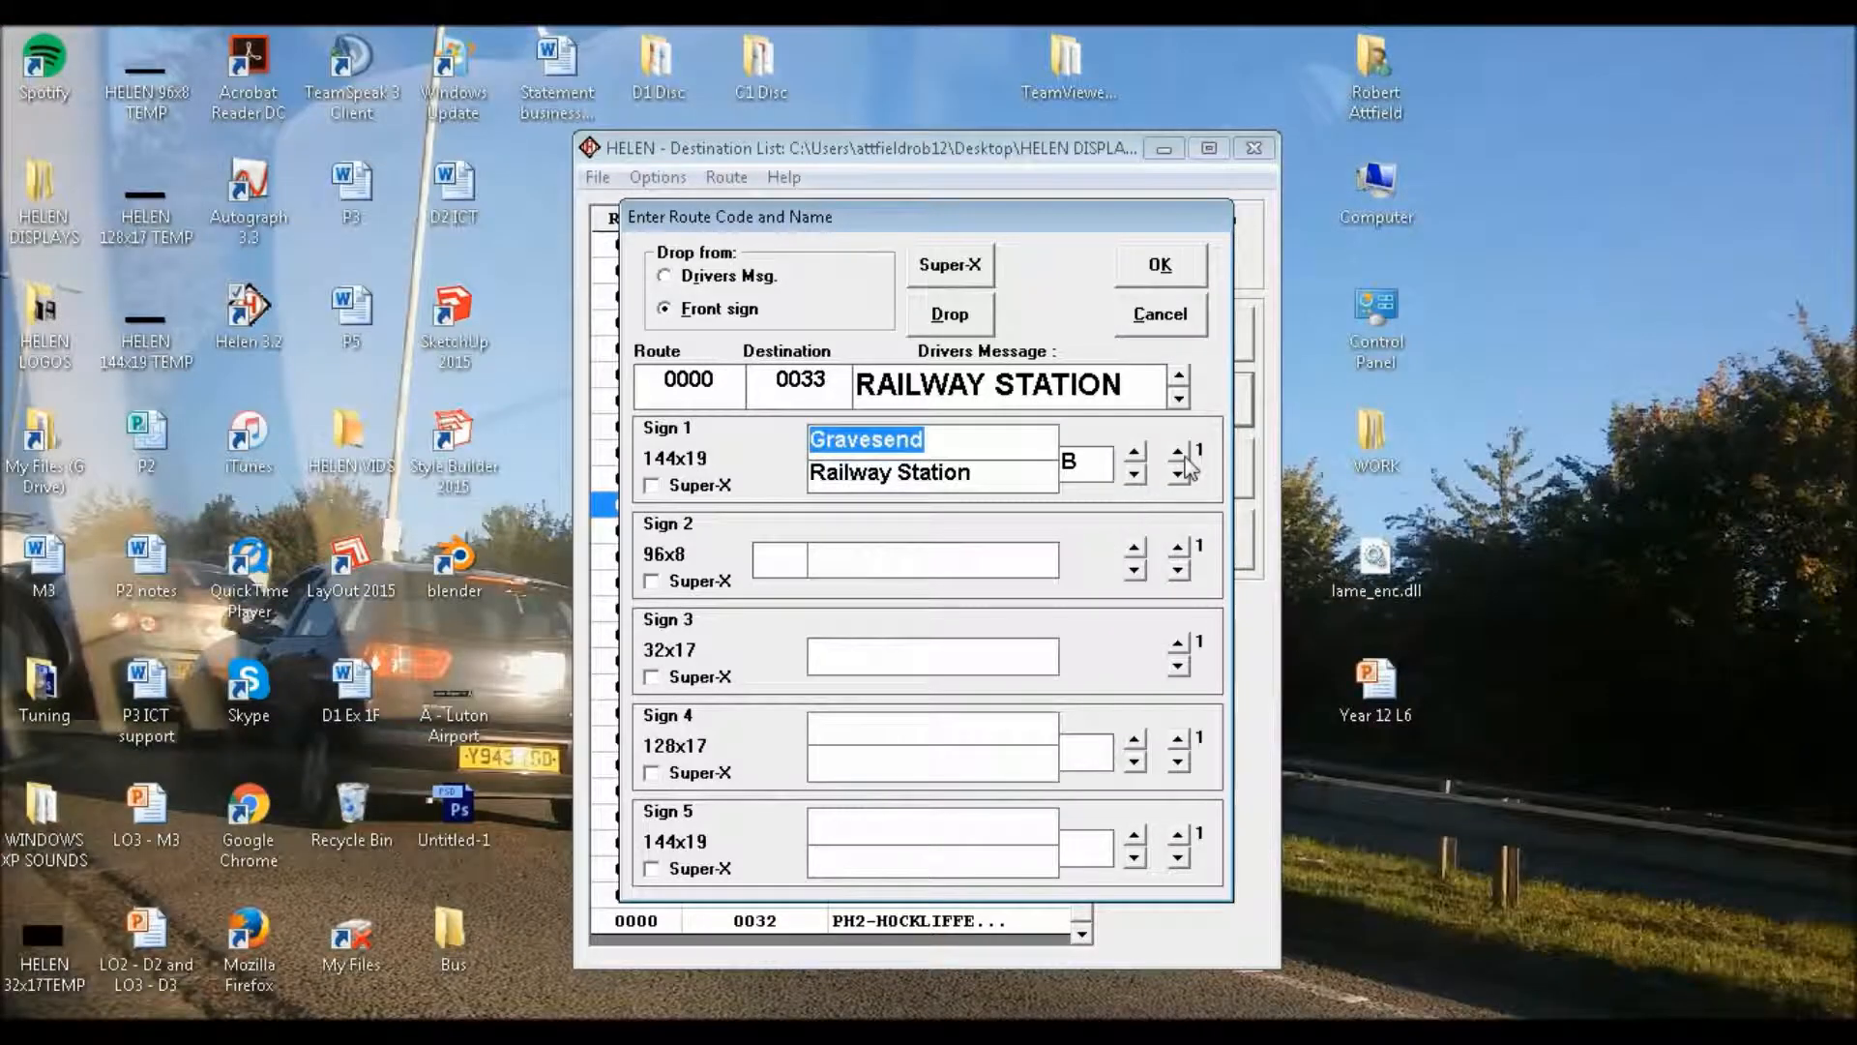
{"action": "left_click", "coordinate": [1180, 451]}
{"action": "type", "text": "B"}
{"action": "key", "text": "ctrl+v"}
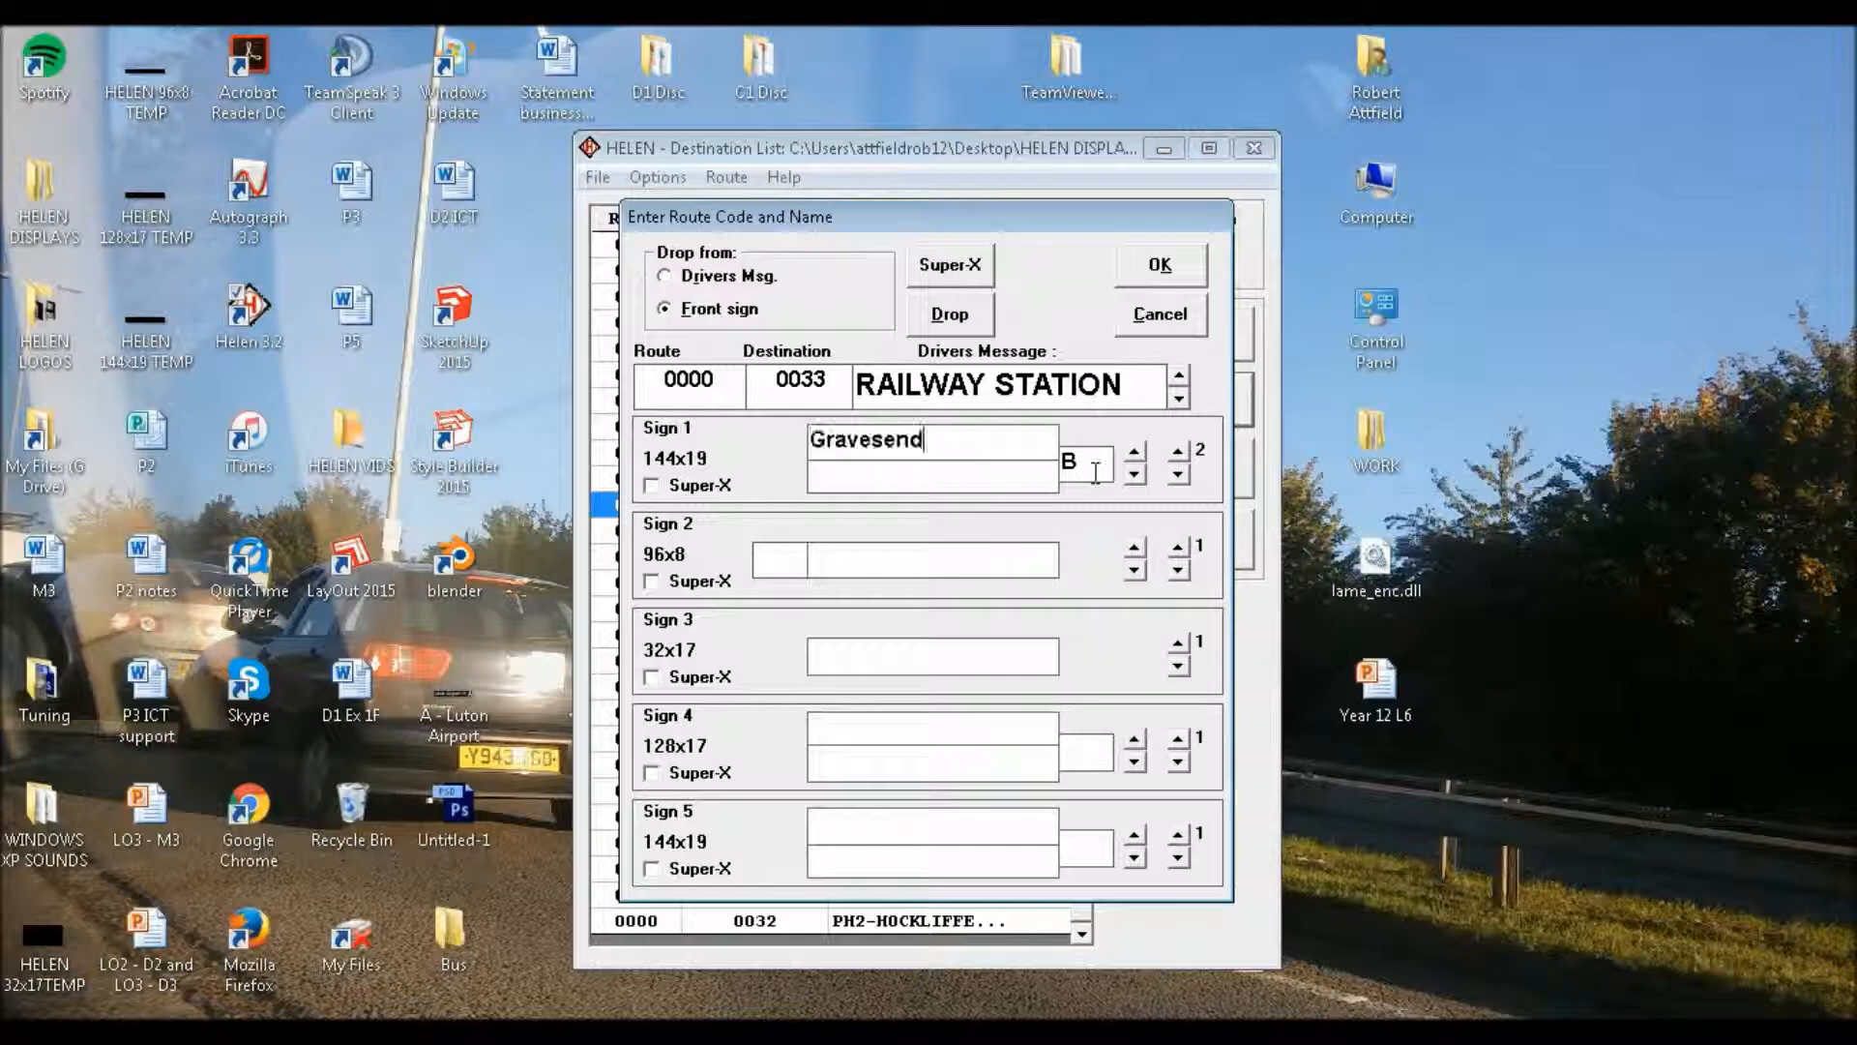
Enter "<> Dartford" as the lower line on Sign 1's second page, using the symbol characters instead of "via"
{"action": "key", "text": "Tab"}
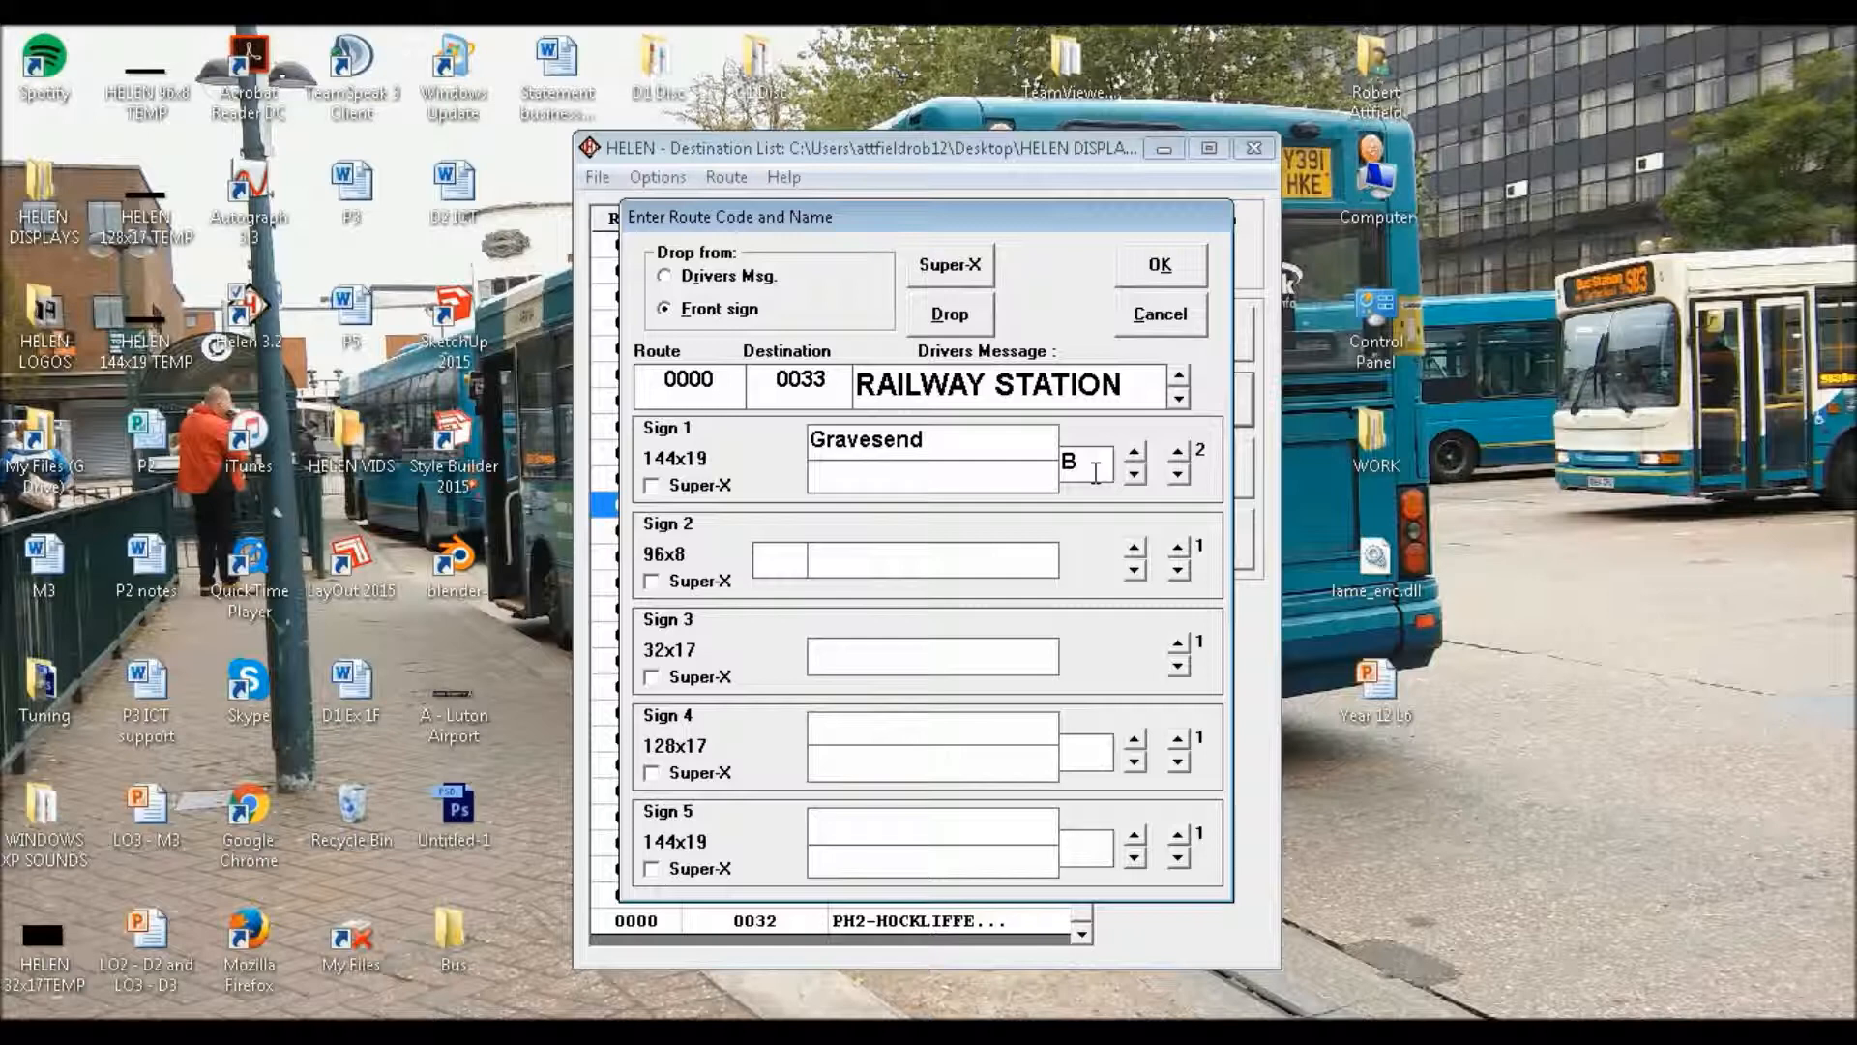
{"action": "type", "text": "via"}
{"action": "key", "text": "BackSpace"}
{"action": "key", "text": "BackSpace"}
{"action": "key", "text": "BackSpace"}
{"action": "key", "text": "BackSpace"}
{"action": "type", "text": "<>"}
{"action": "key", "text": "BackSpace"}
{"action": "key", "text": "BackSpace"}
{"action": "type", "text": "<>"}
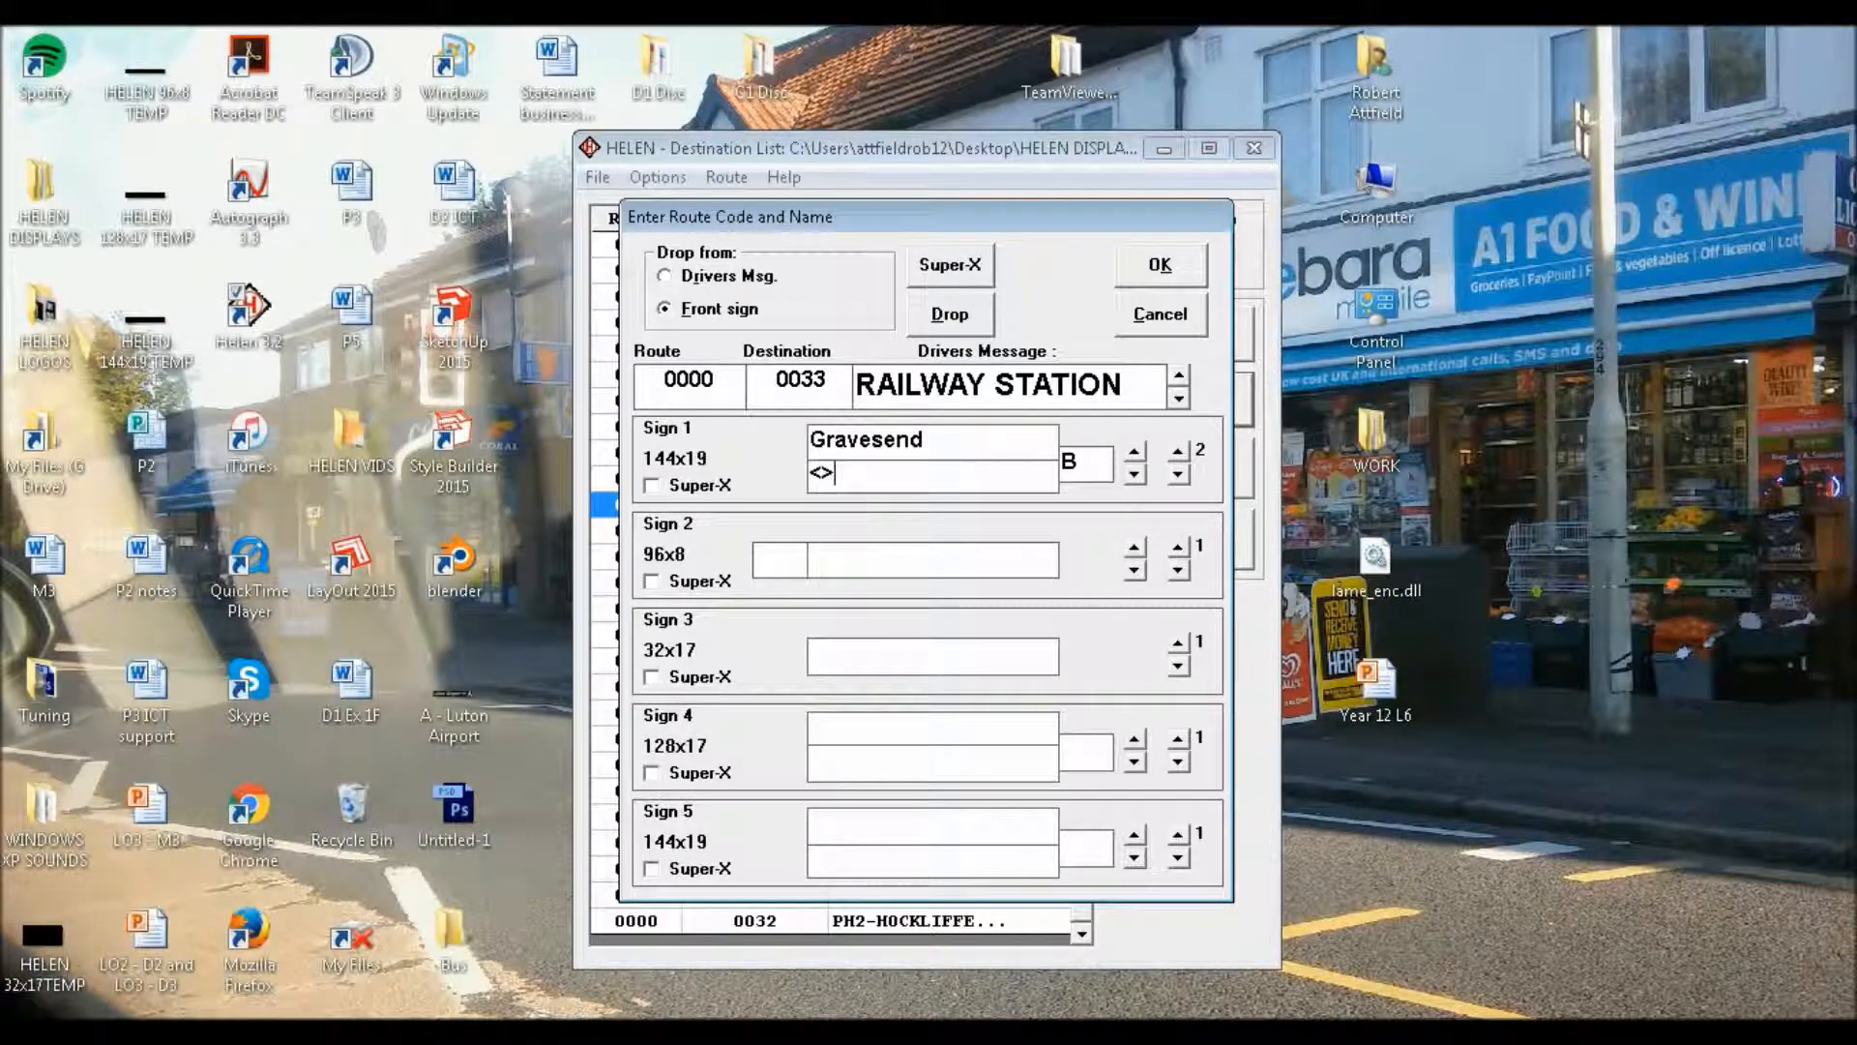
{"action": "type", "text": " dart"}
{"action": "key", "text": "BackSpace"}
{"action": "key", "text": "BackSpace"}
{"action": "key", "text": "BackSpace"}
{"action": "key", "text": "BackSpace"}
{"action": "type", "text": "Dartford"}
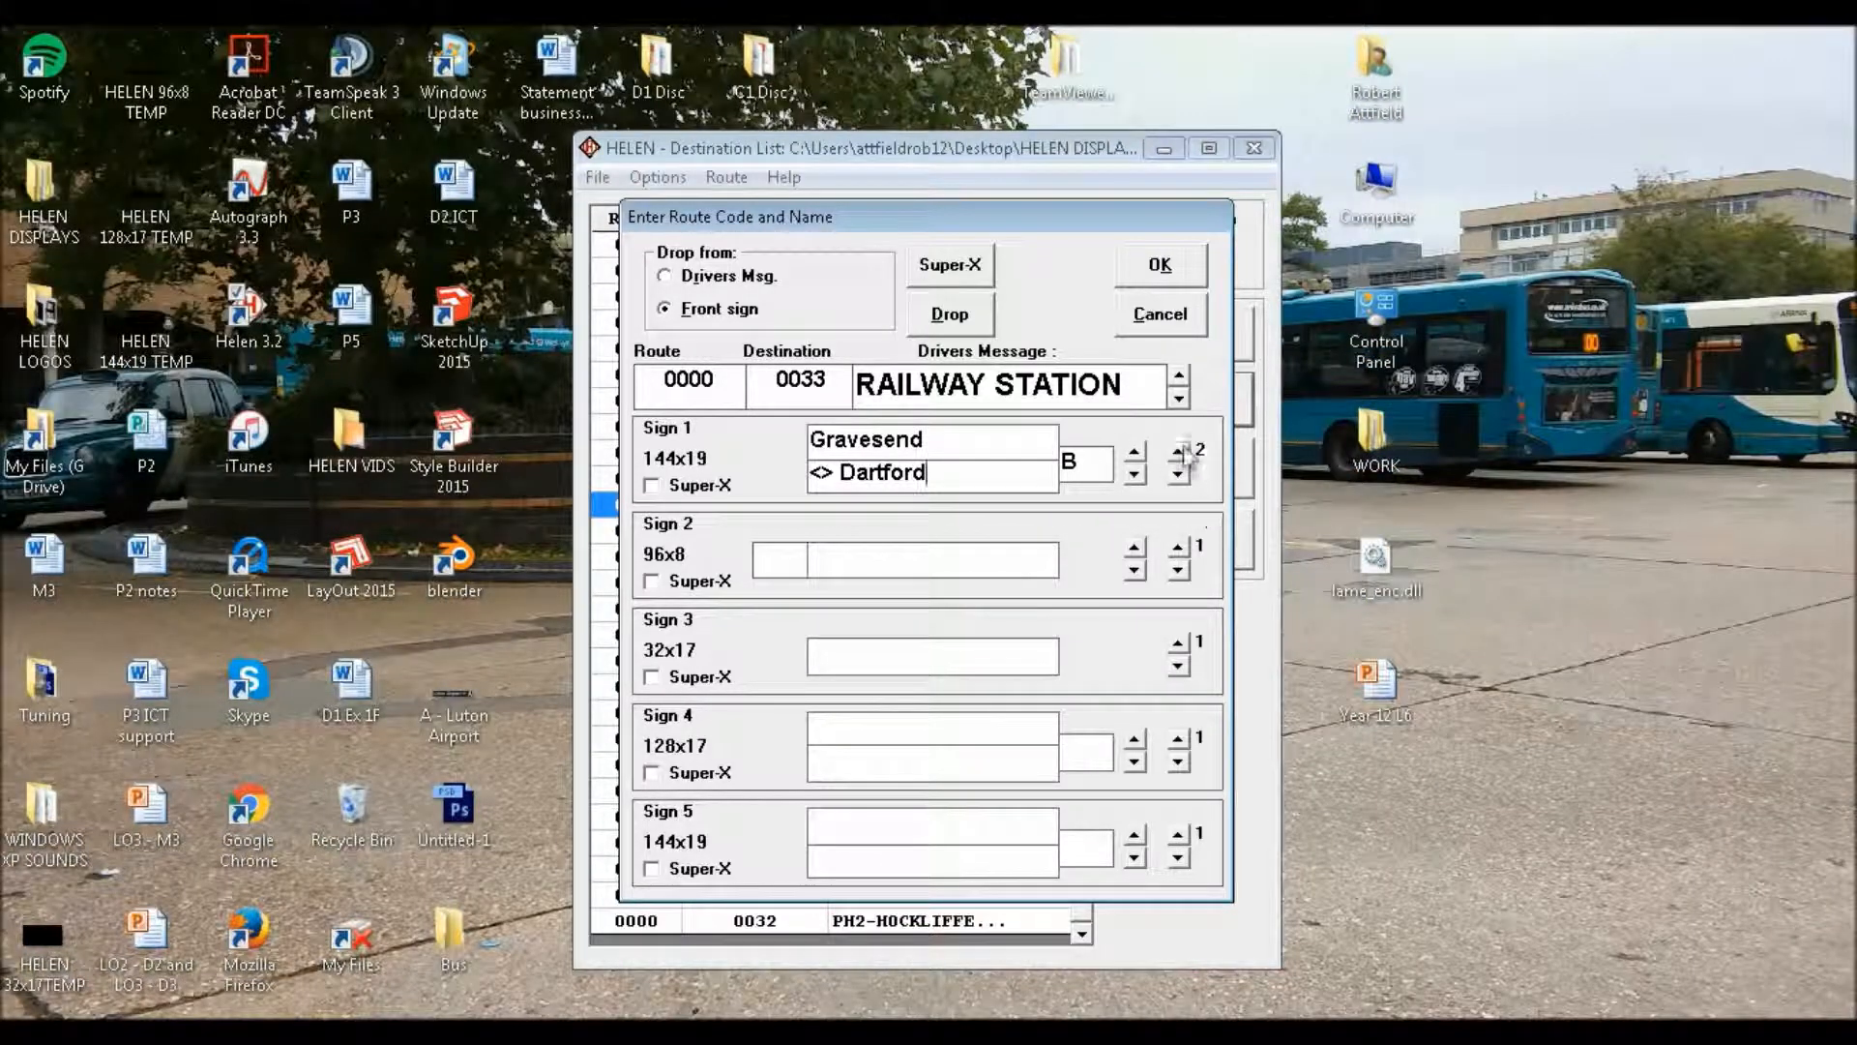
On Sign 1's third page, enter route letter "B" and "Gravesend" as the upper line
{"action": "left_click", "coordinate": [1178, 451]}
{"action": "left_click", "coordinate": [1097, 475]}
{"action": "type", "text": "B"}
{"action": "type", "text": "Gravesend"}
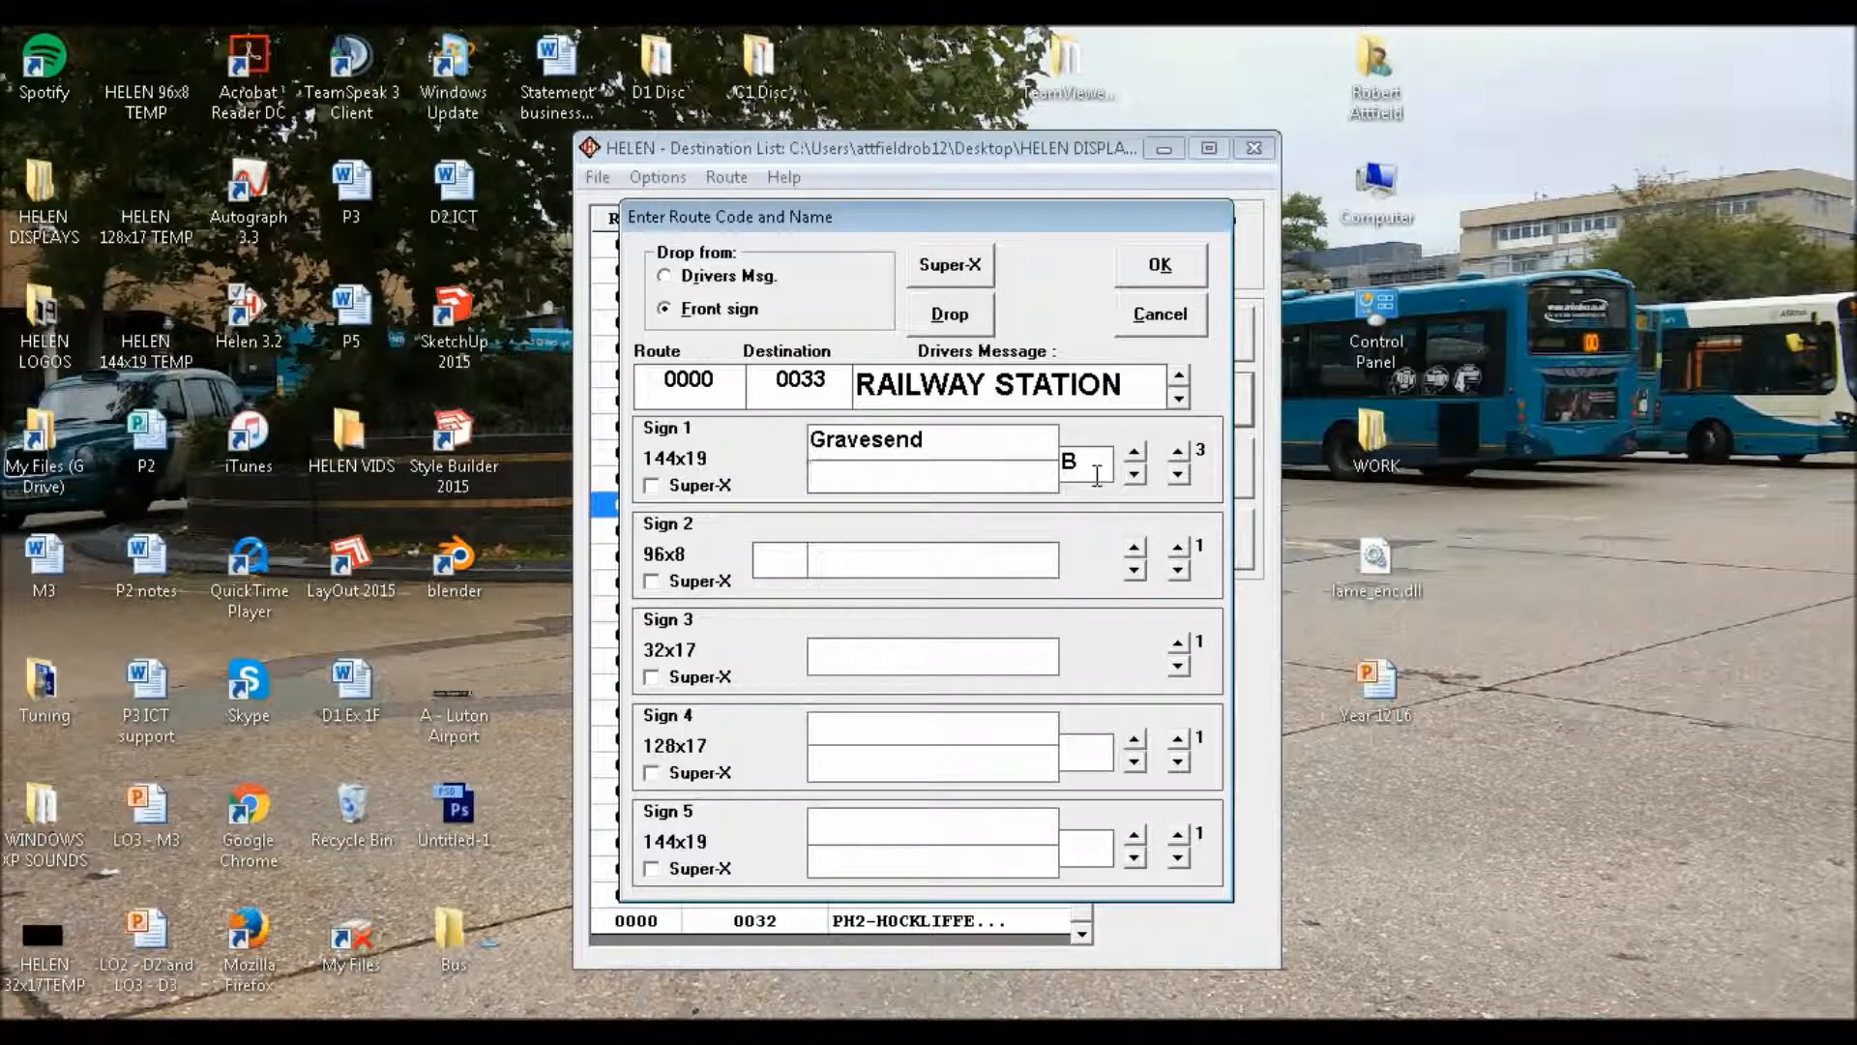
{"action": "type", "text": "!\"£$%"}
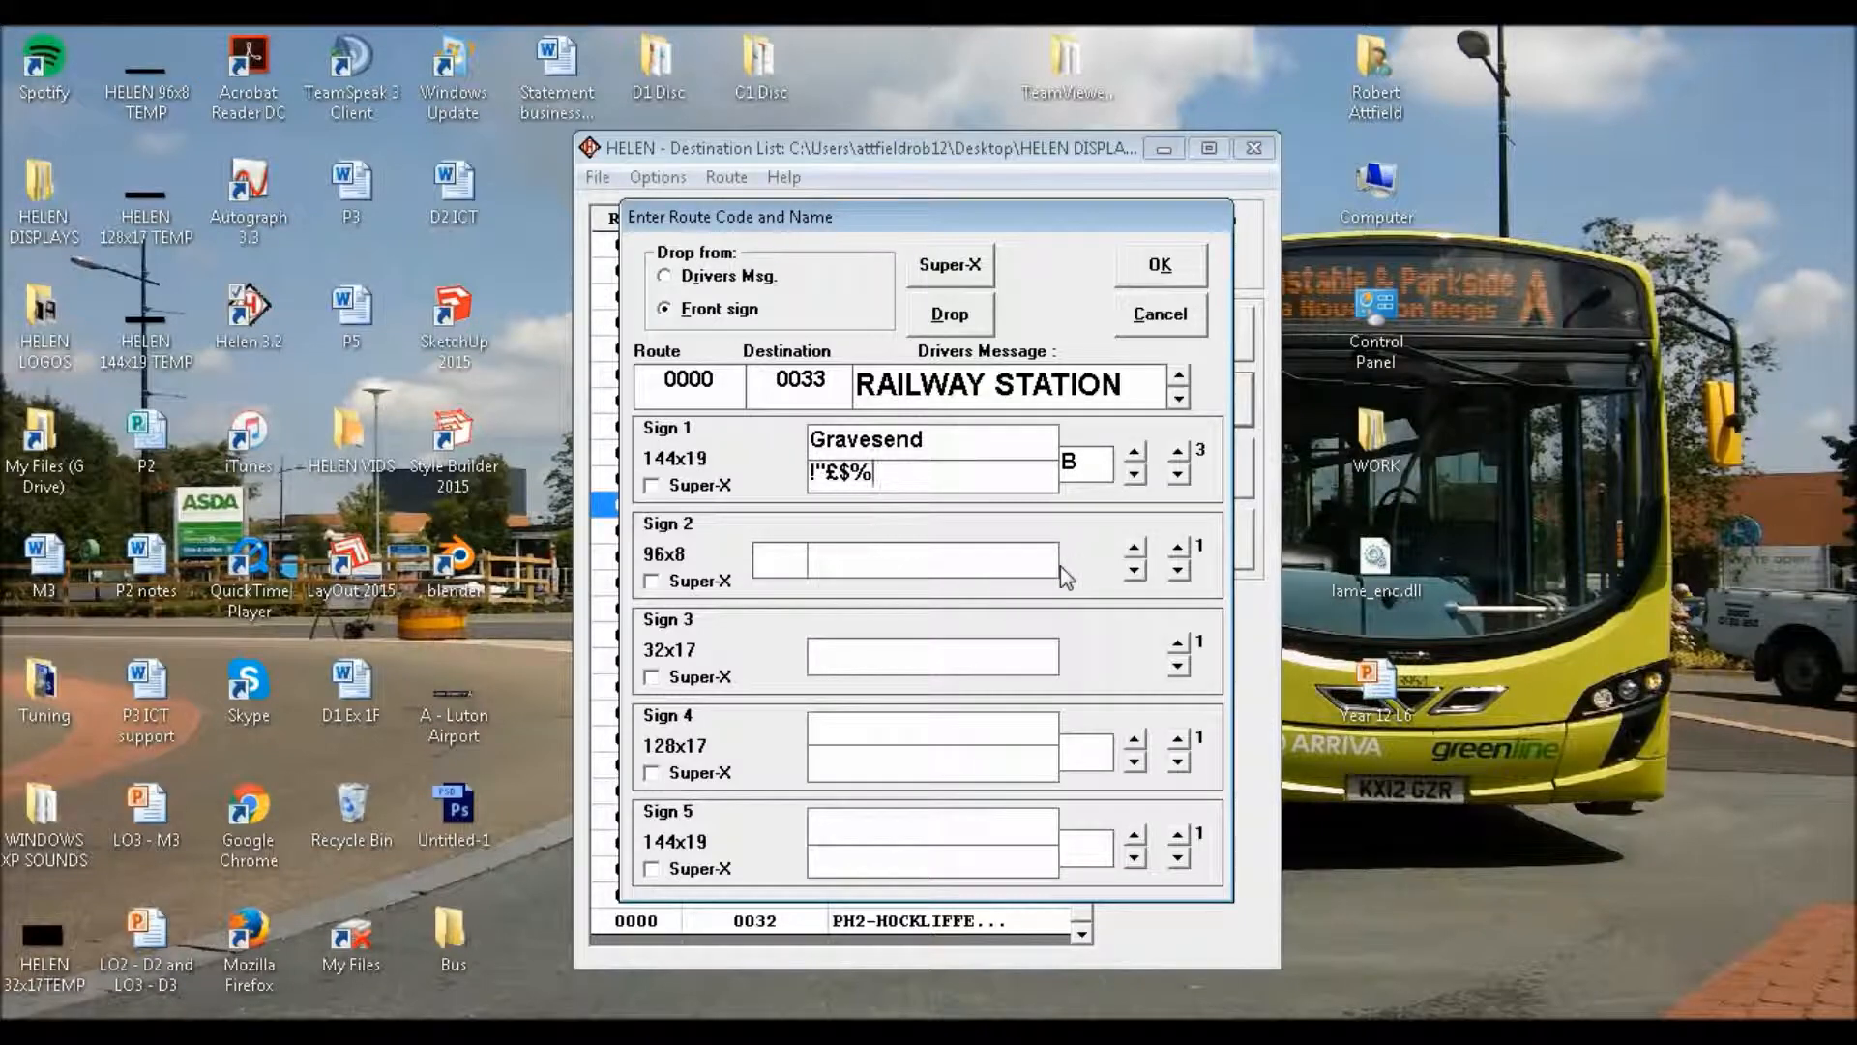
Enter !"£$% via Princes Park as the lower line on Sign 1's third page
{"action": "type", "text": "via"}
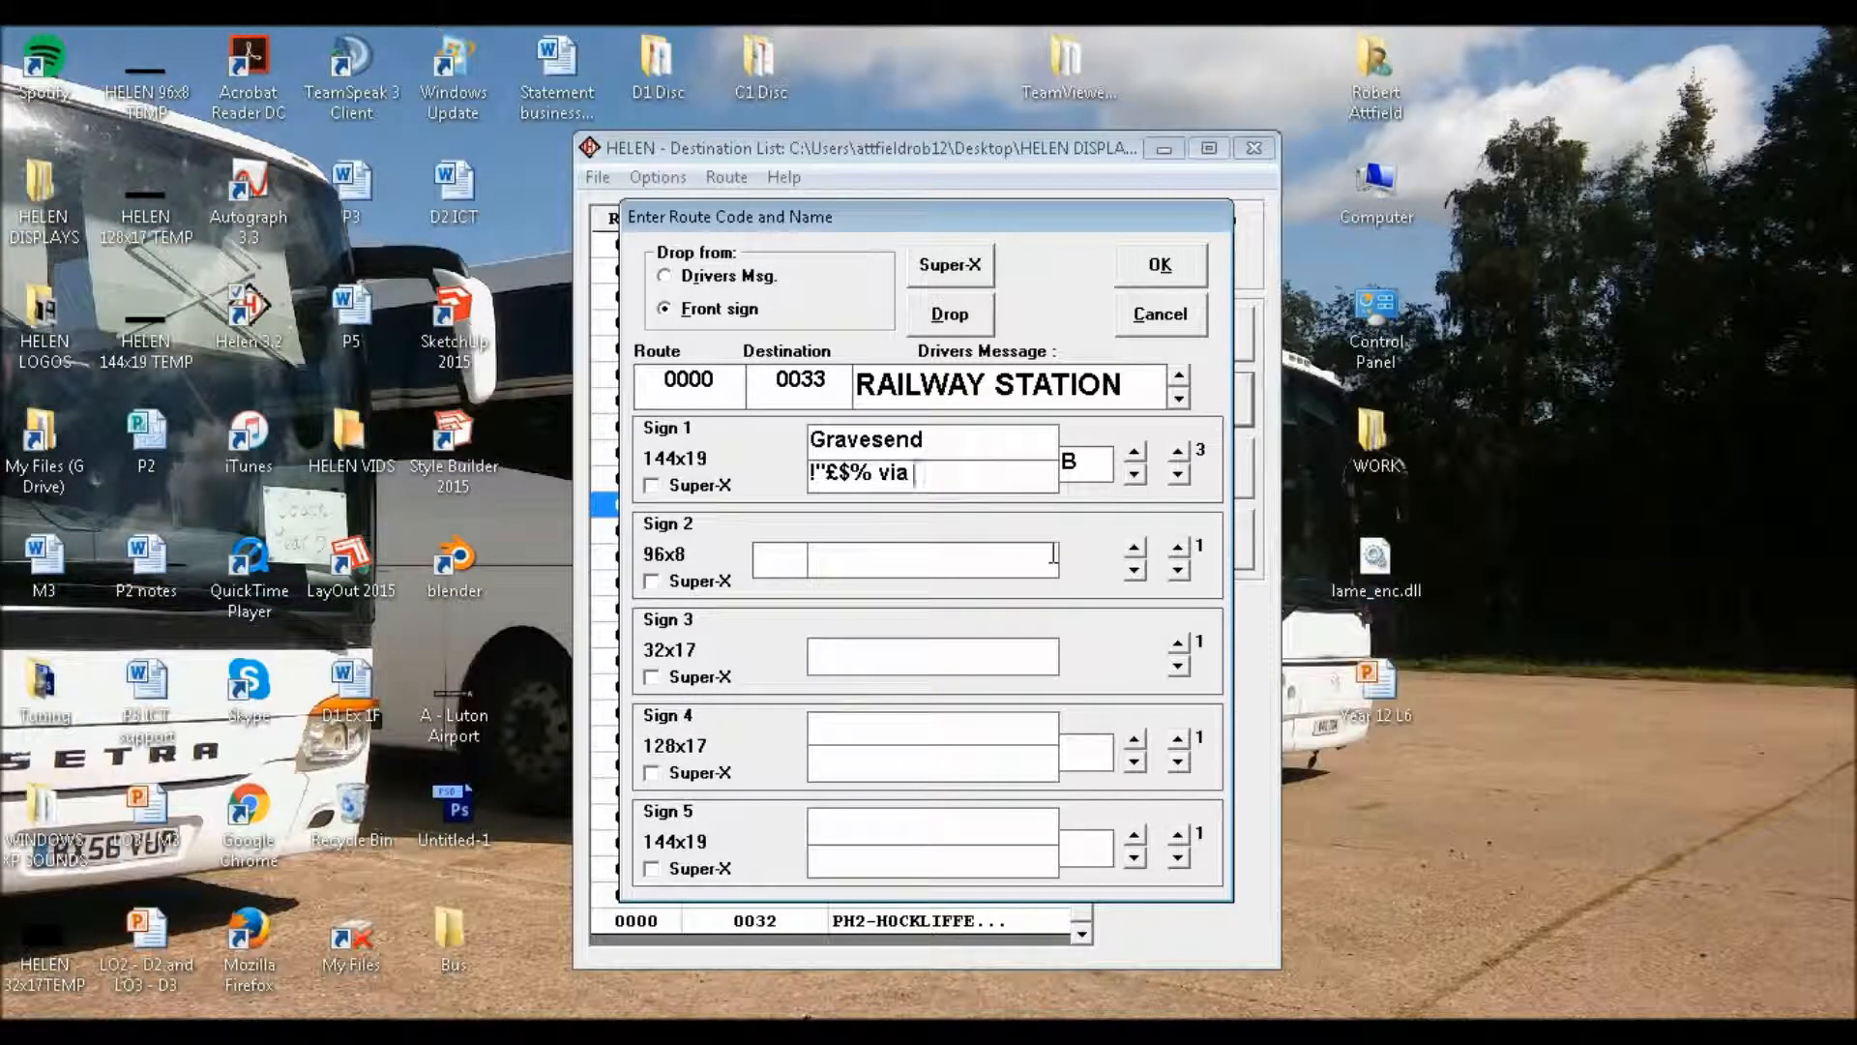
{"action": "type", "text": "Princes"}
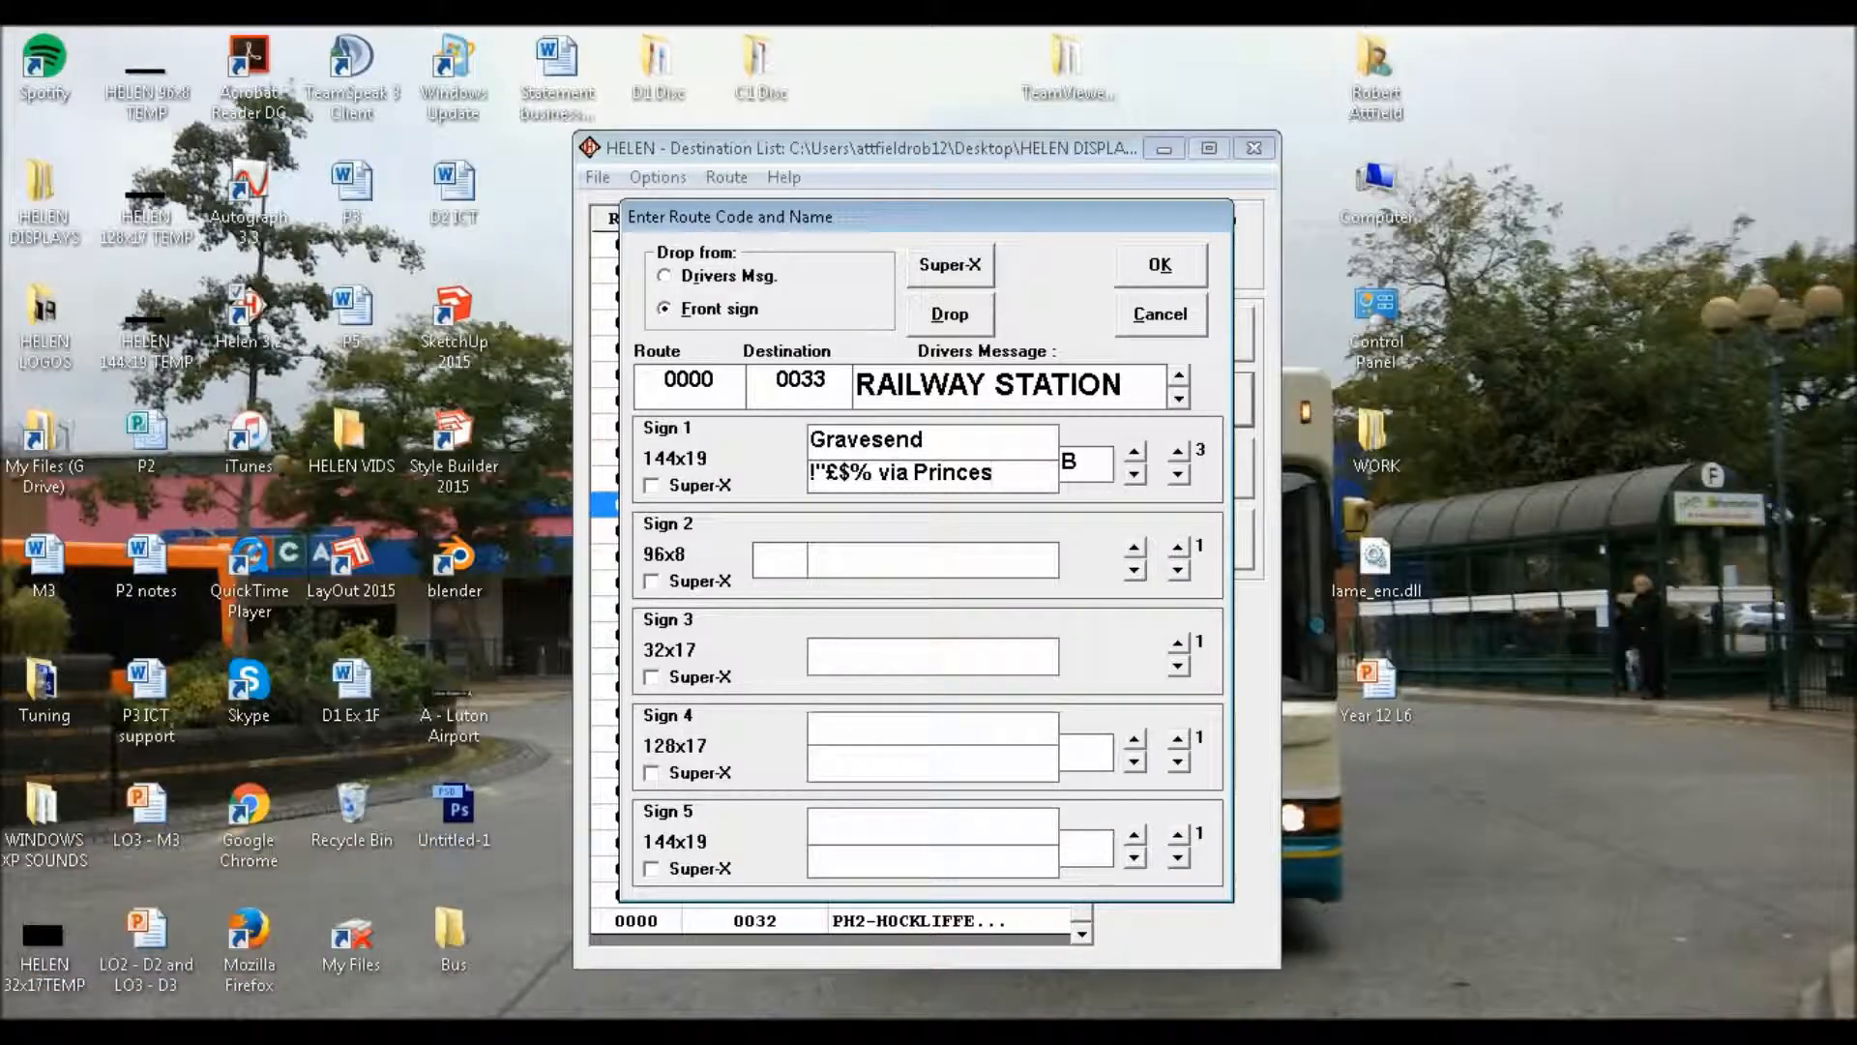
{"action": "type", "text": "Pak"}
{"action": "key", "text": "BackSpace"}
{"action": "type", "text": "rk"}
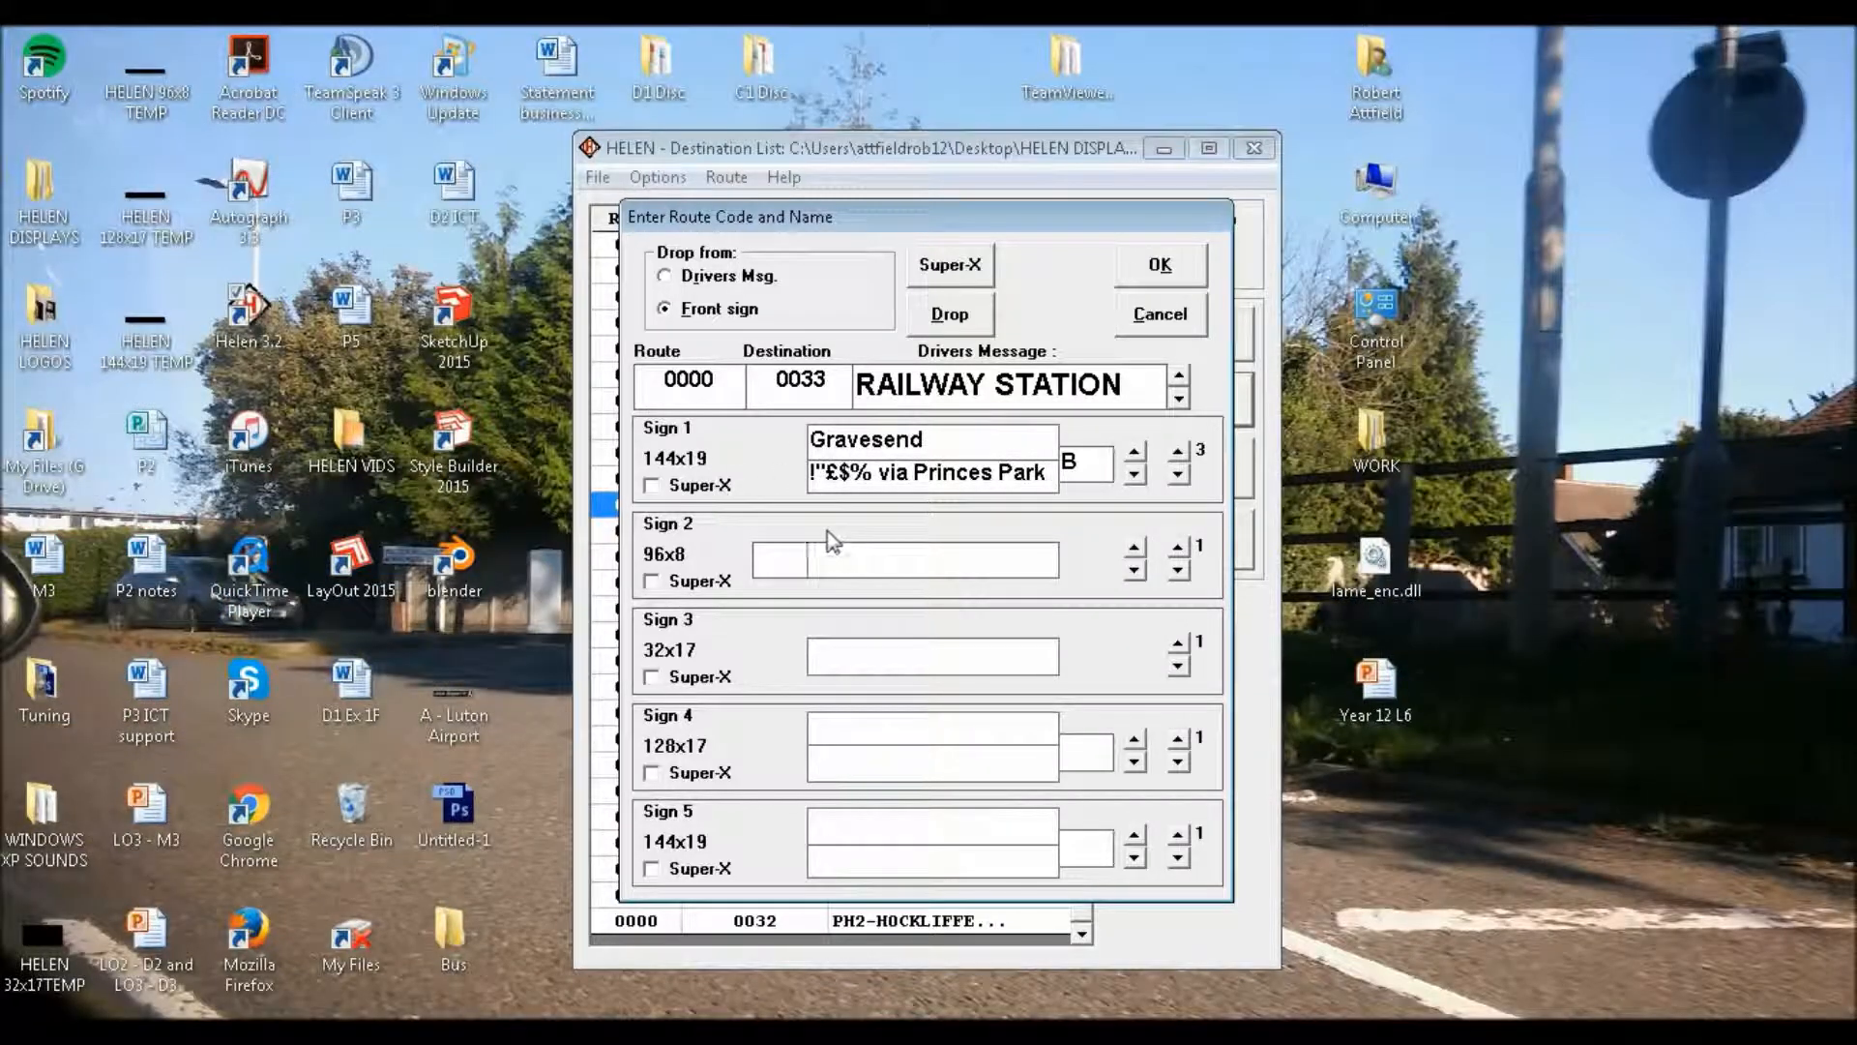
Fill Sign 1's fourth page with route letter "B", upper line "Gravesend" and lower line "via Darent Valley Hospital"
{"action": "left_click", "coordinate": [1179, 450]}
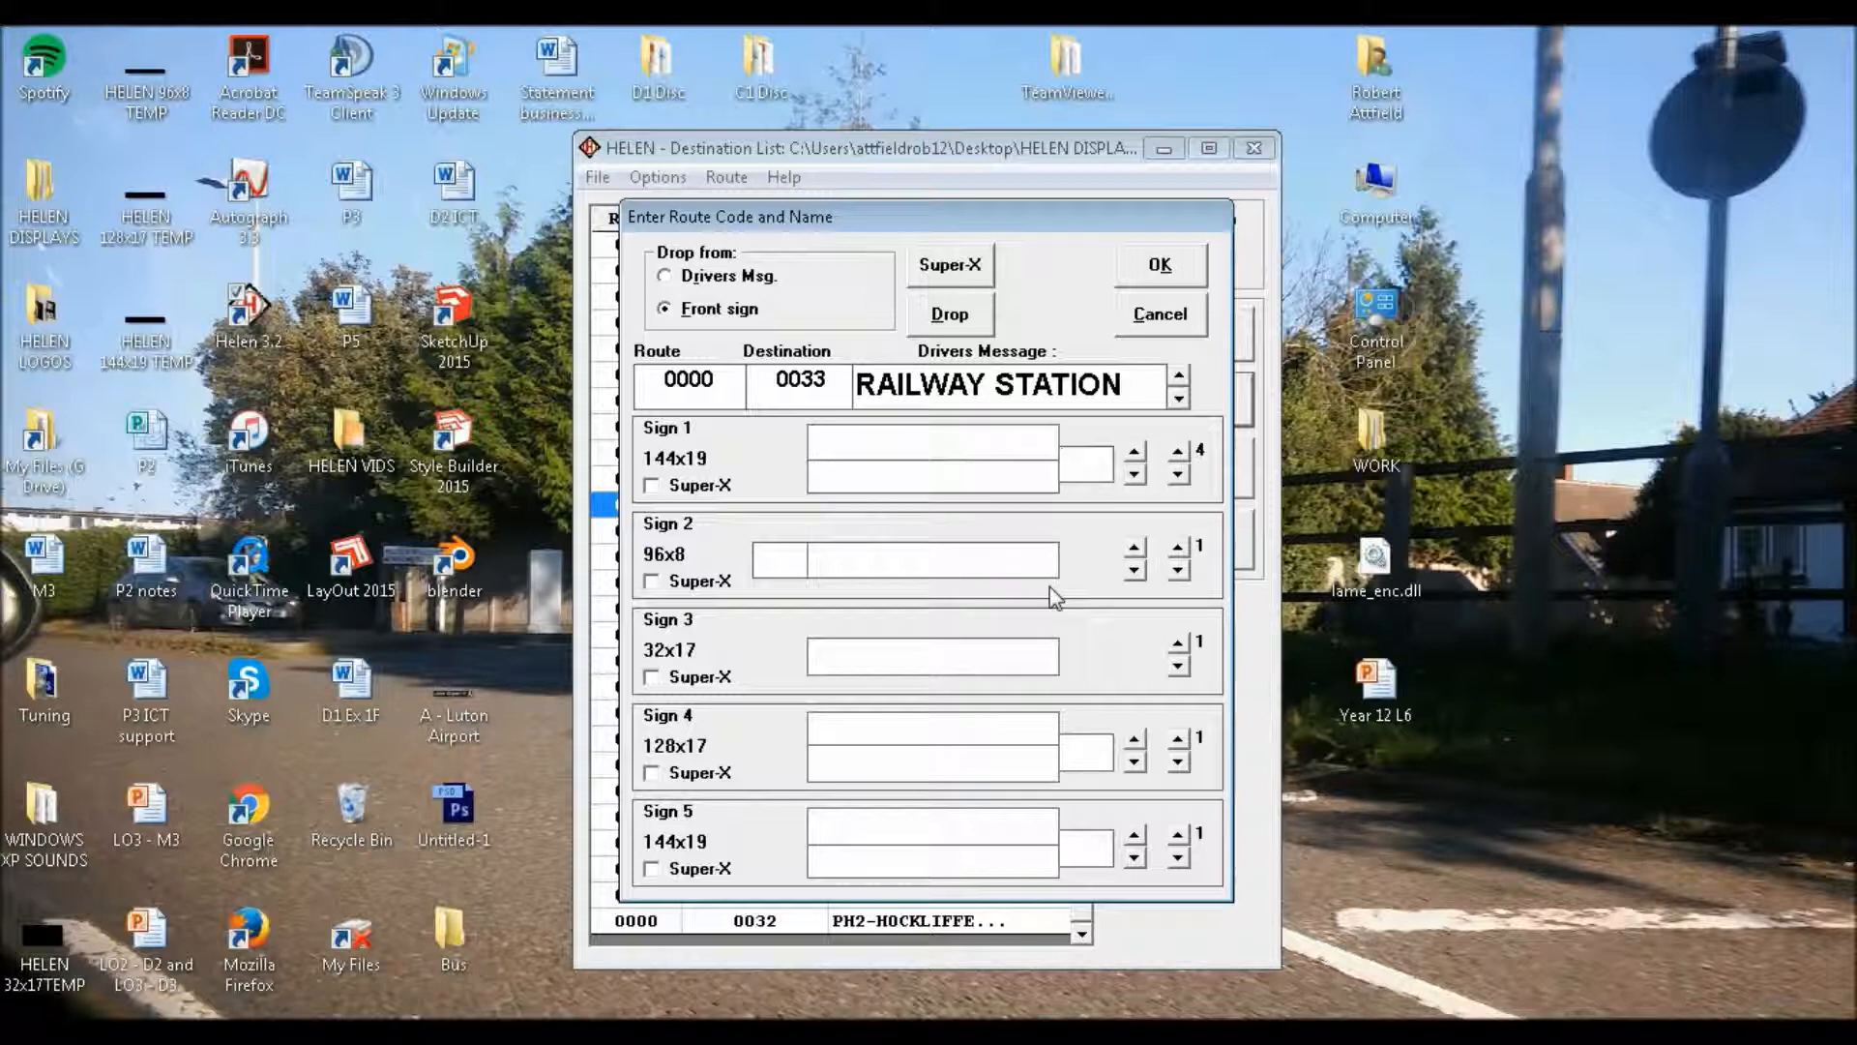
{"action": "type", "text": "B"}
{"action": "key", "text": "Tab"}
{"action": "type", "text": "Gravesend"}
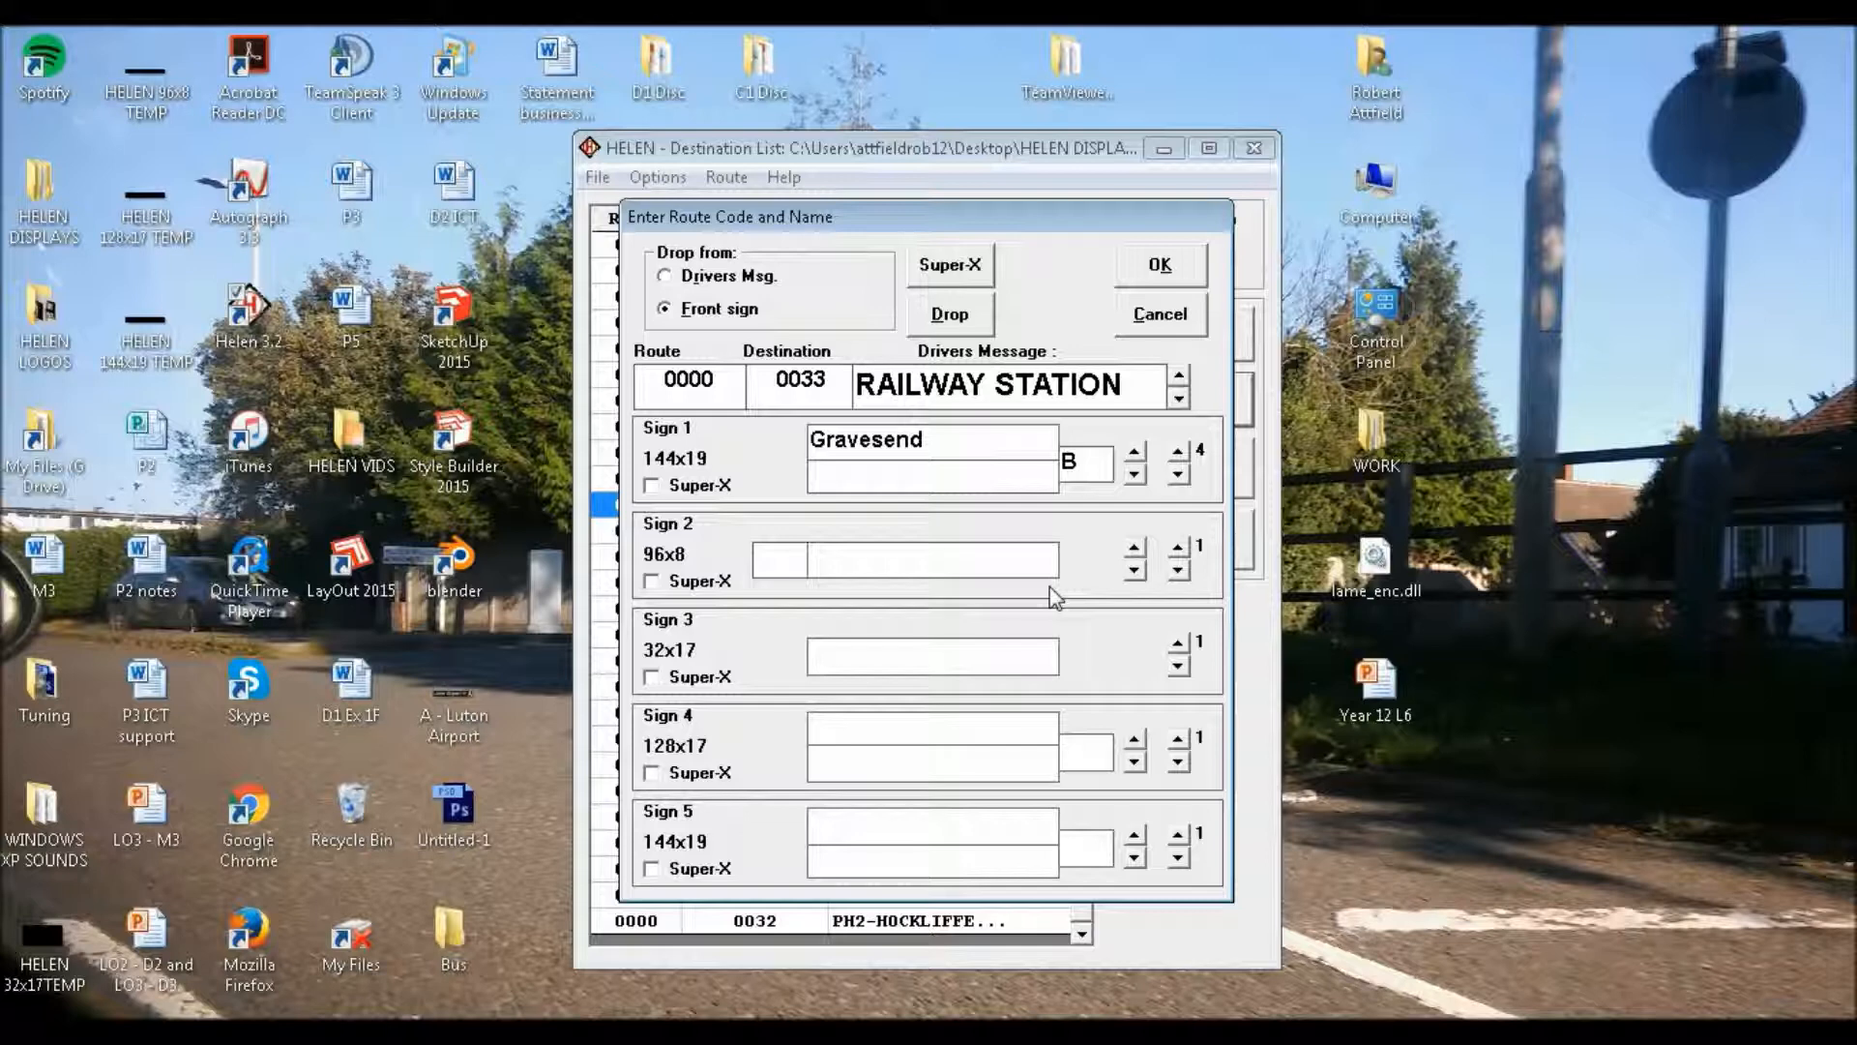
{"action": "key", "text": "Tab"}
{"action": "type", "text": "via D"}
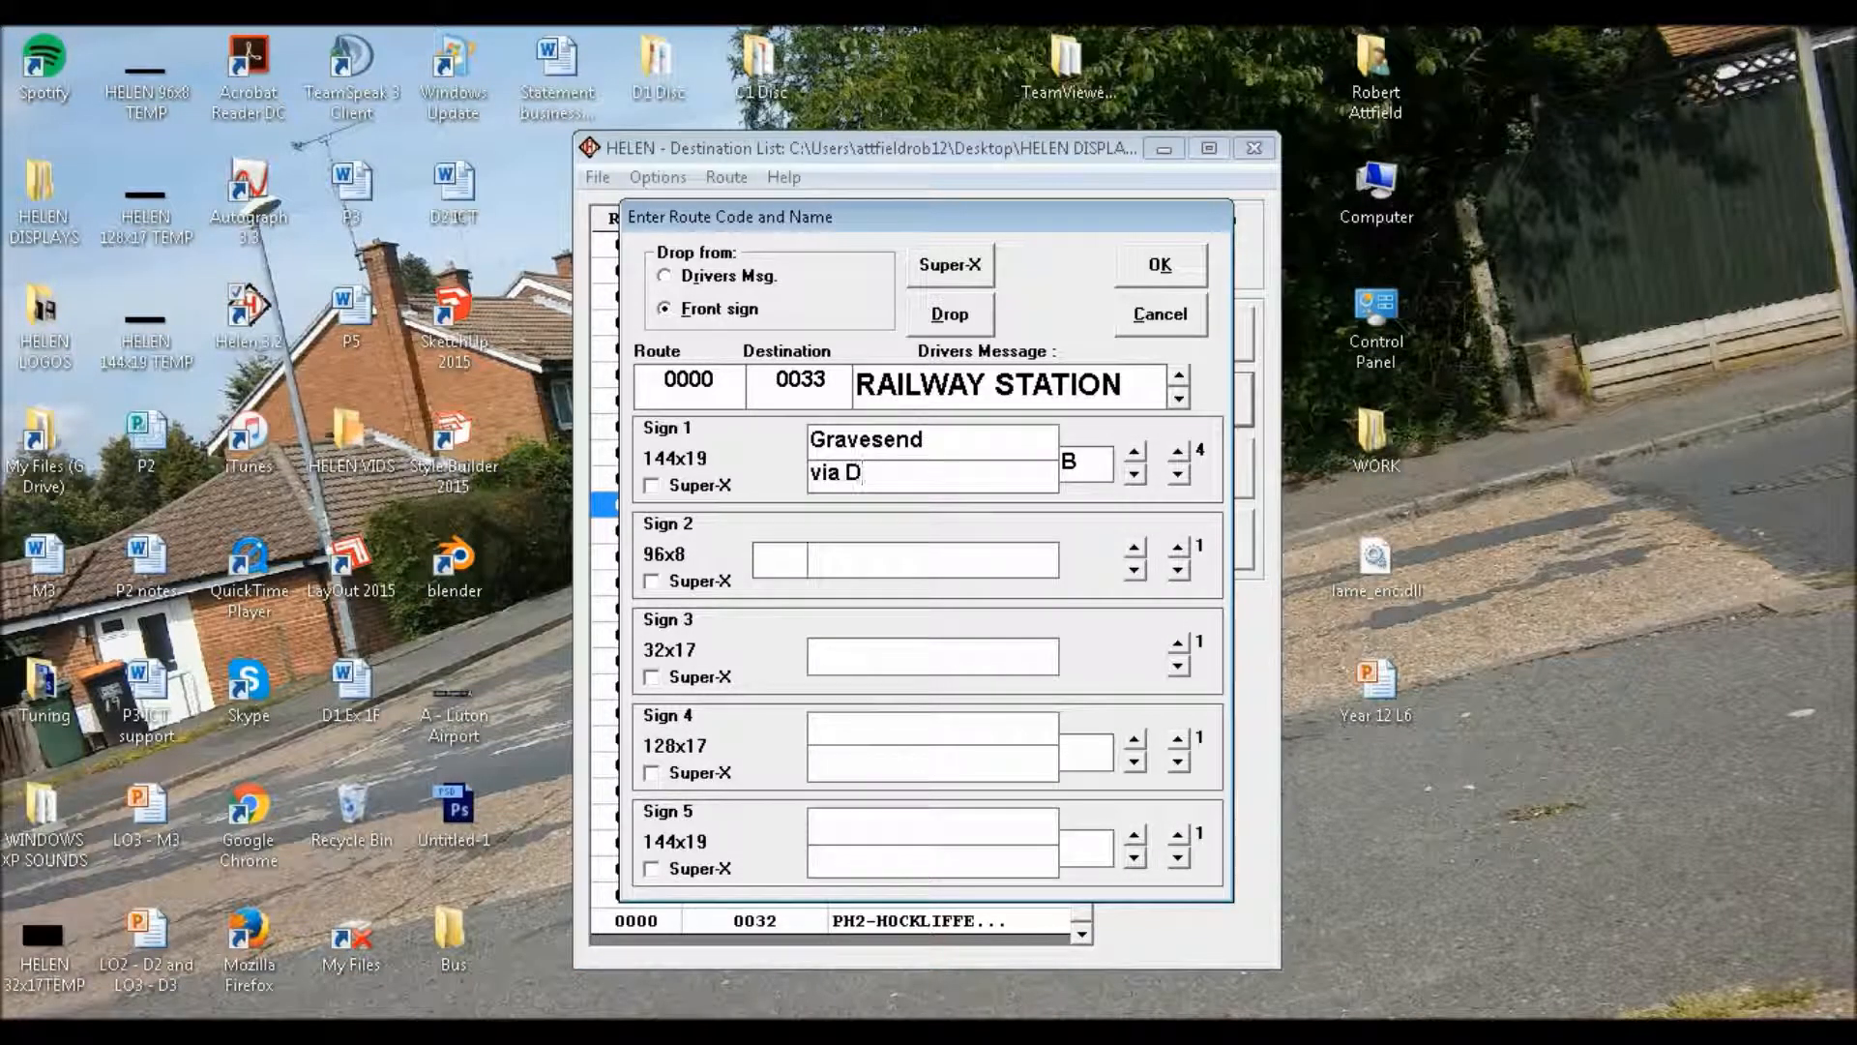
{"action": "type", "text": "arent Valley Hospital"}
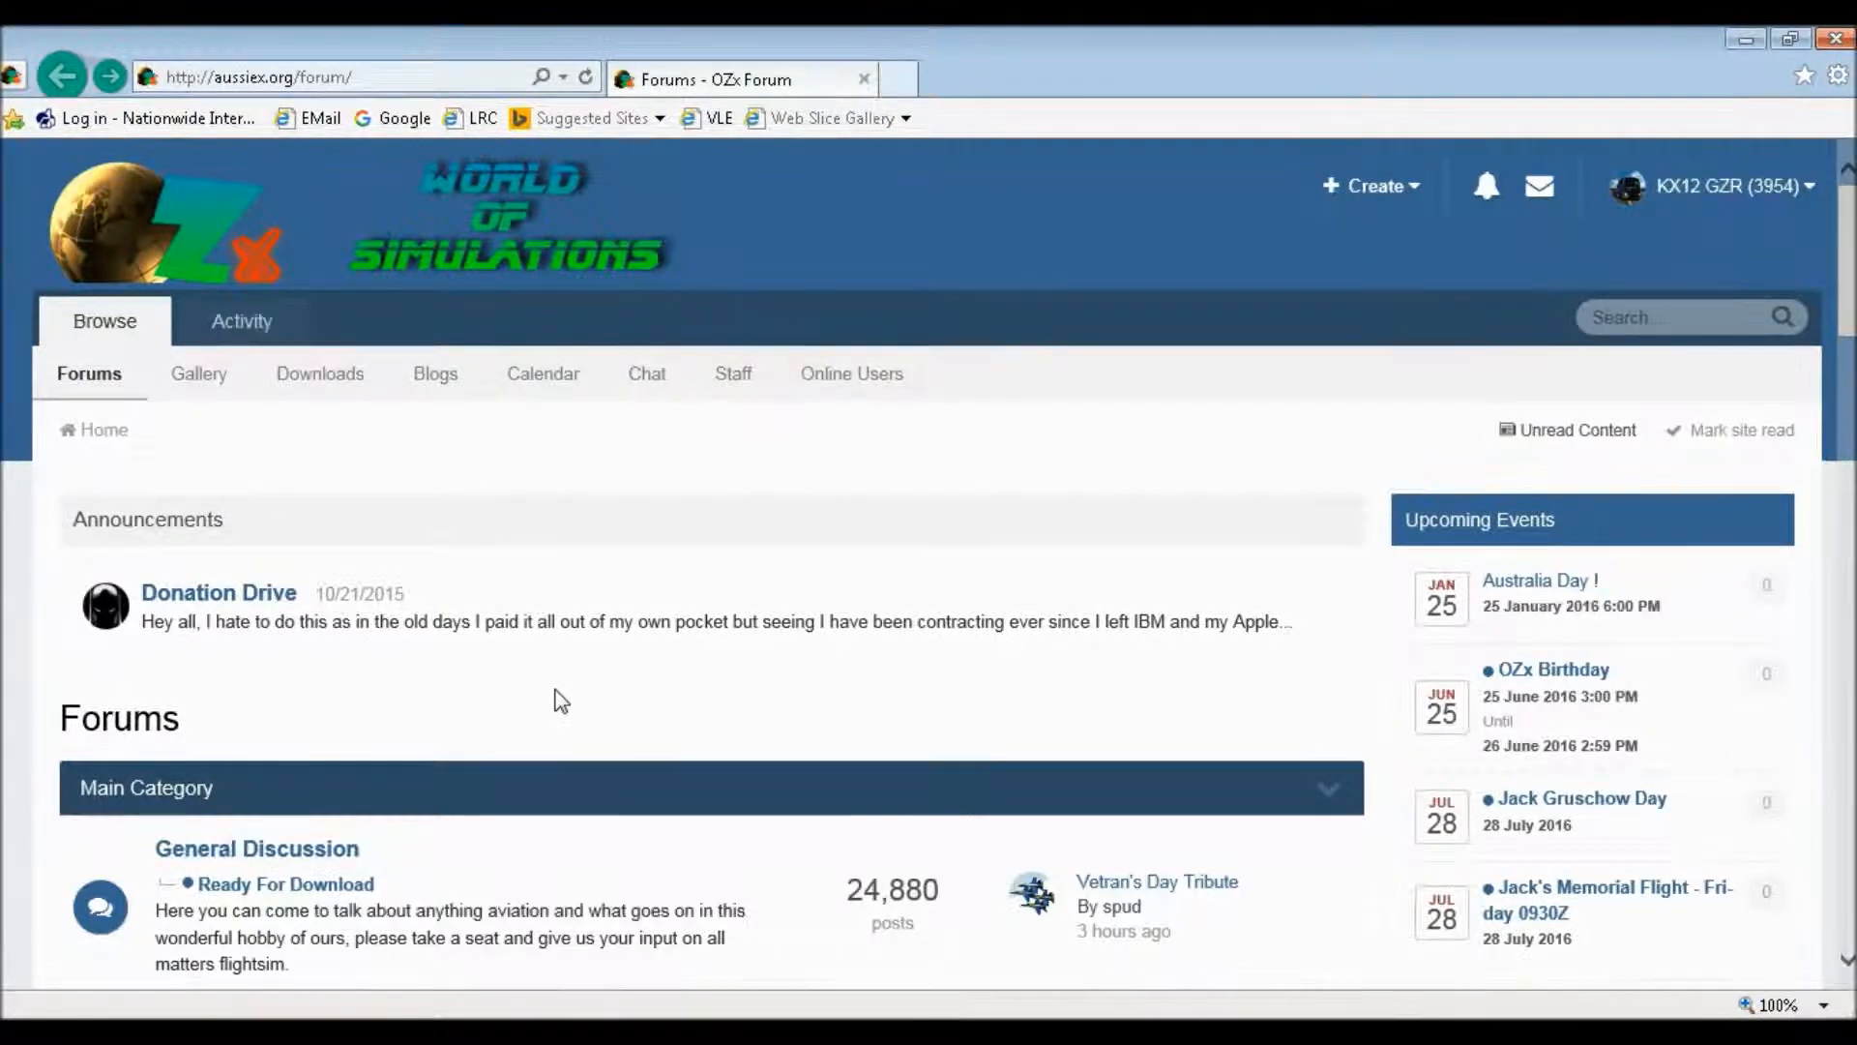
In the web browser, open the OZx forum topic "What are you working on?", reveal the hidden contents of the bus post and read the latest replies
{"action": "scroll", "coordinate": [555, 693], "scroll_direction": "down", "scroll_amount": 15}
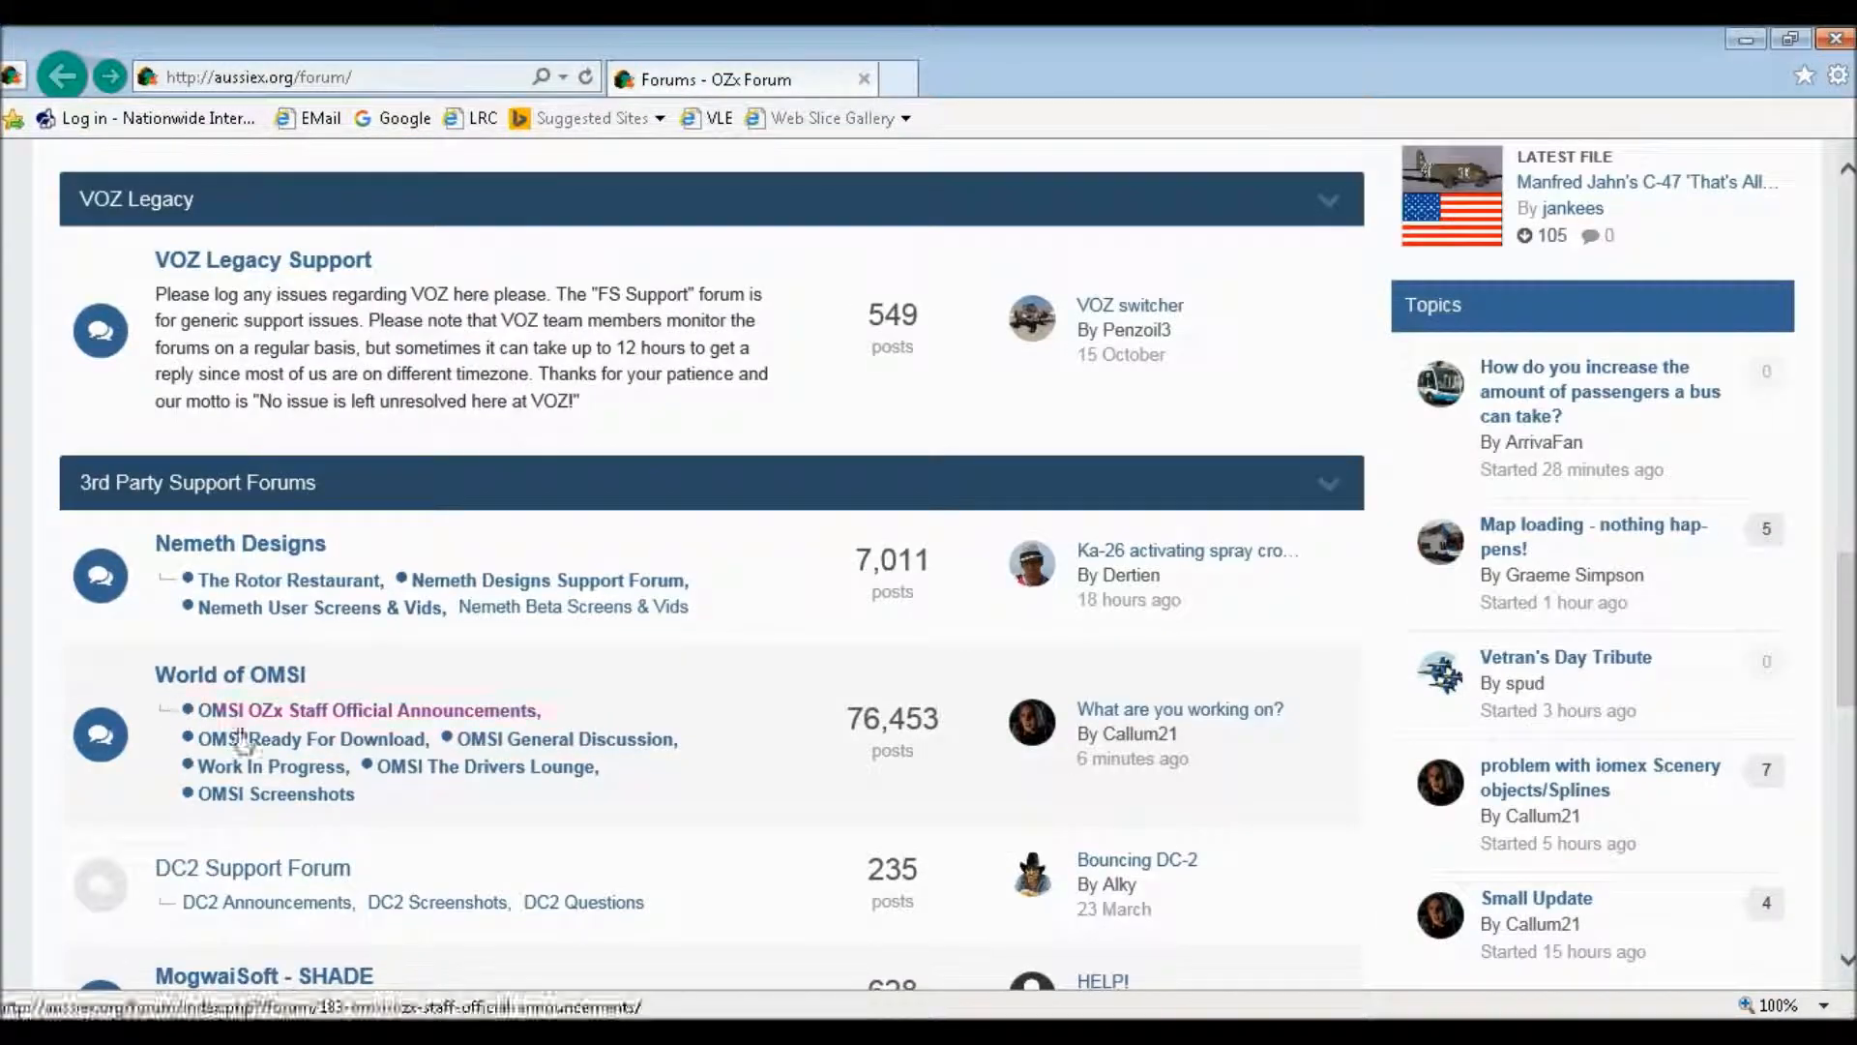
{"action": "left_click", "coordinate": [1117, 718]}
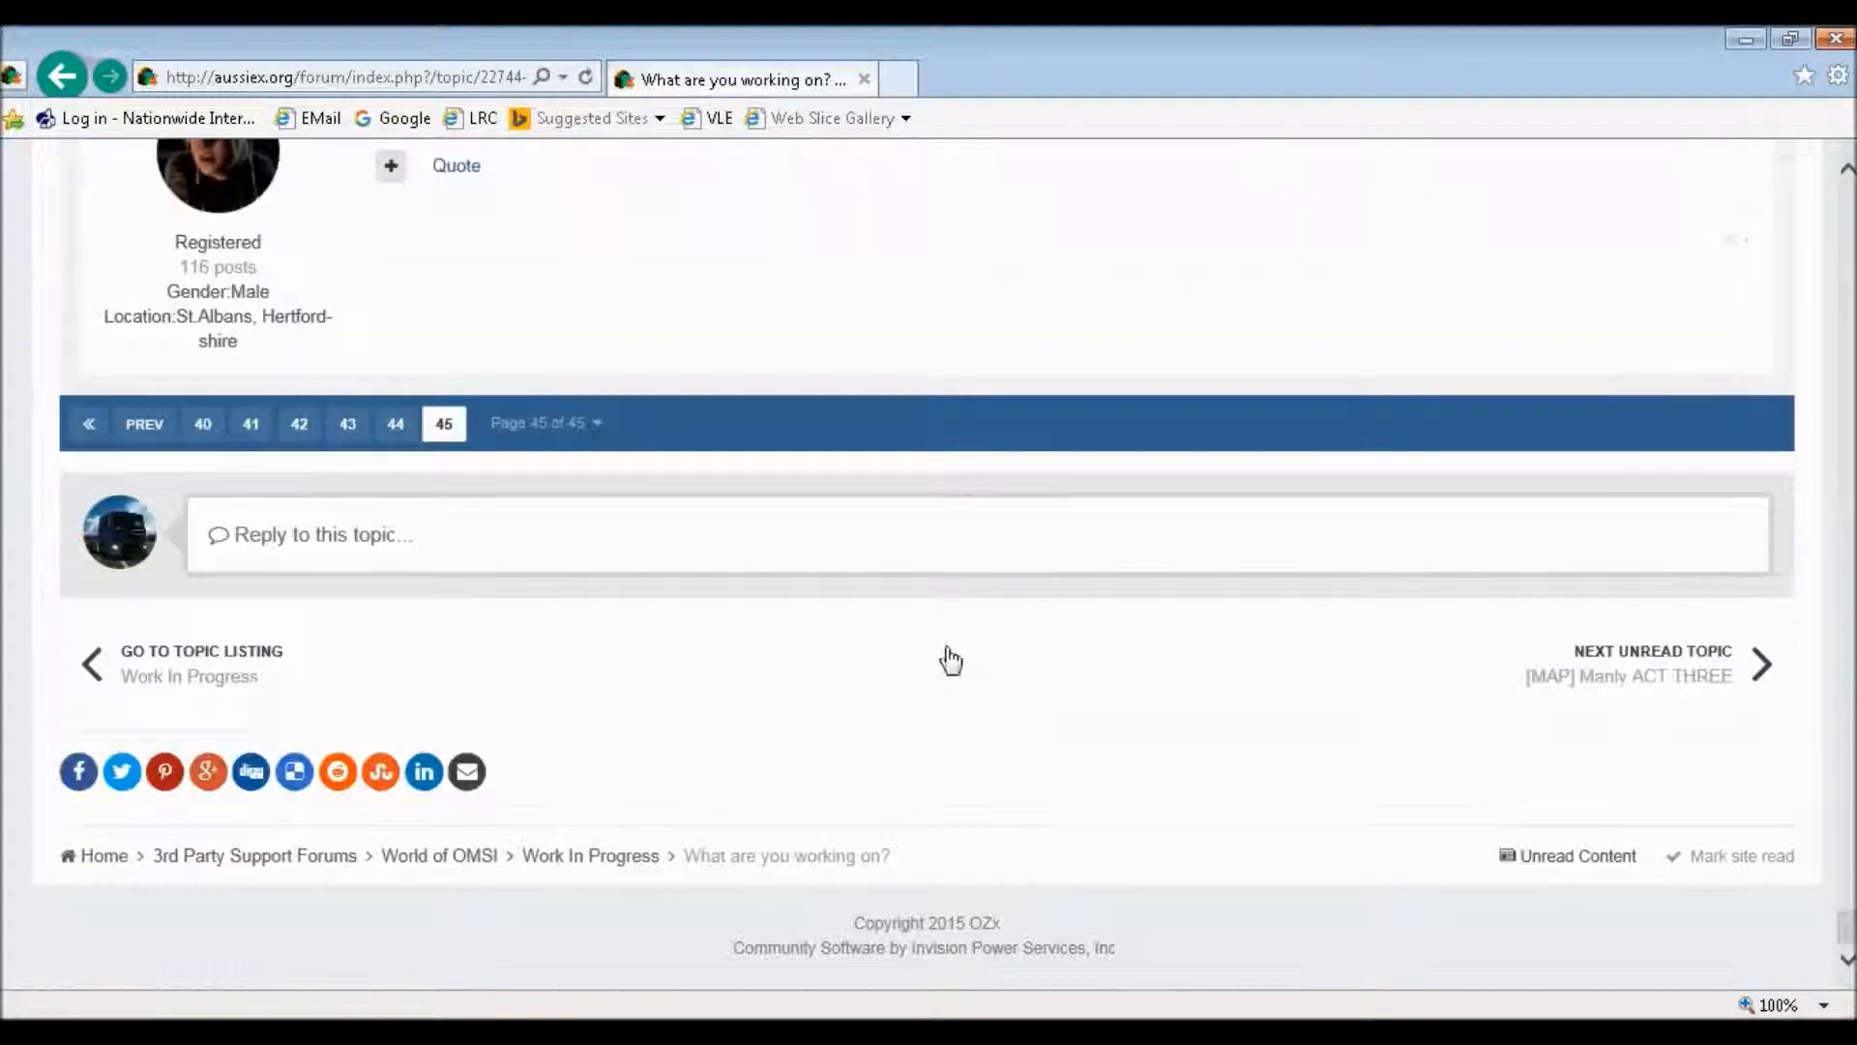
{"action": "scroll", "coordinate": [783, 612], "scroll_direction": "up", "scroll_amount": 6}
{"action": "scroll", "coordinate": [769, 611], "scroll_direction": "up", "scroll_amount": 12}
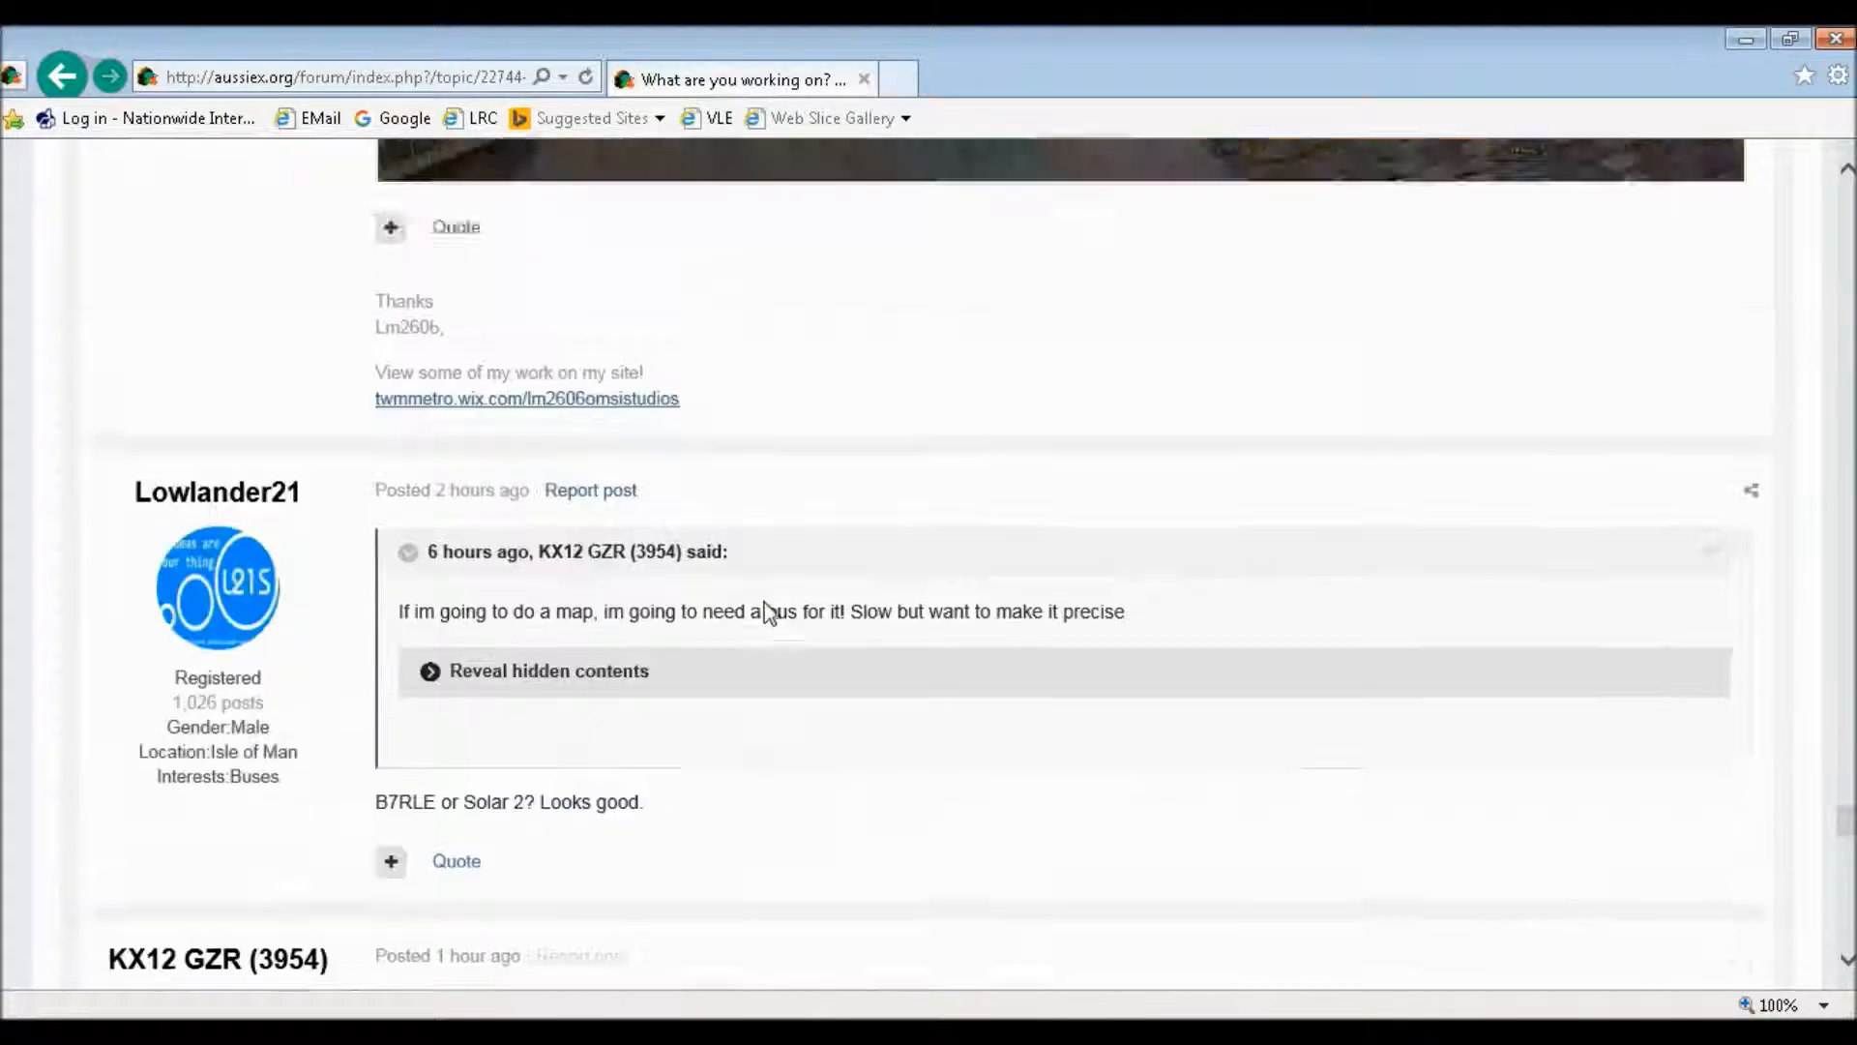
{"action": "scroll", "coordinate": [763, 609], "scroll_direction": "down", "scroll_amount": 8}
{"action": "scroll", "coordinate": [749, 614], "scroll_direction": "up", "scroll_amount": 15}
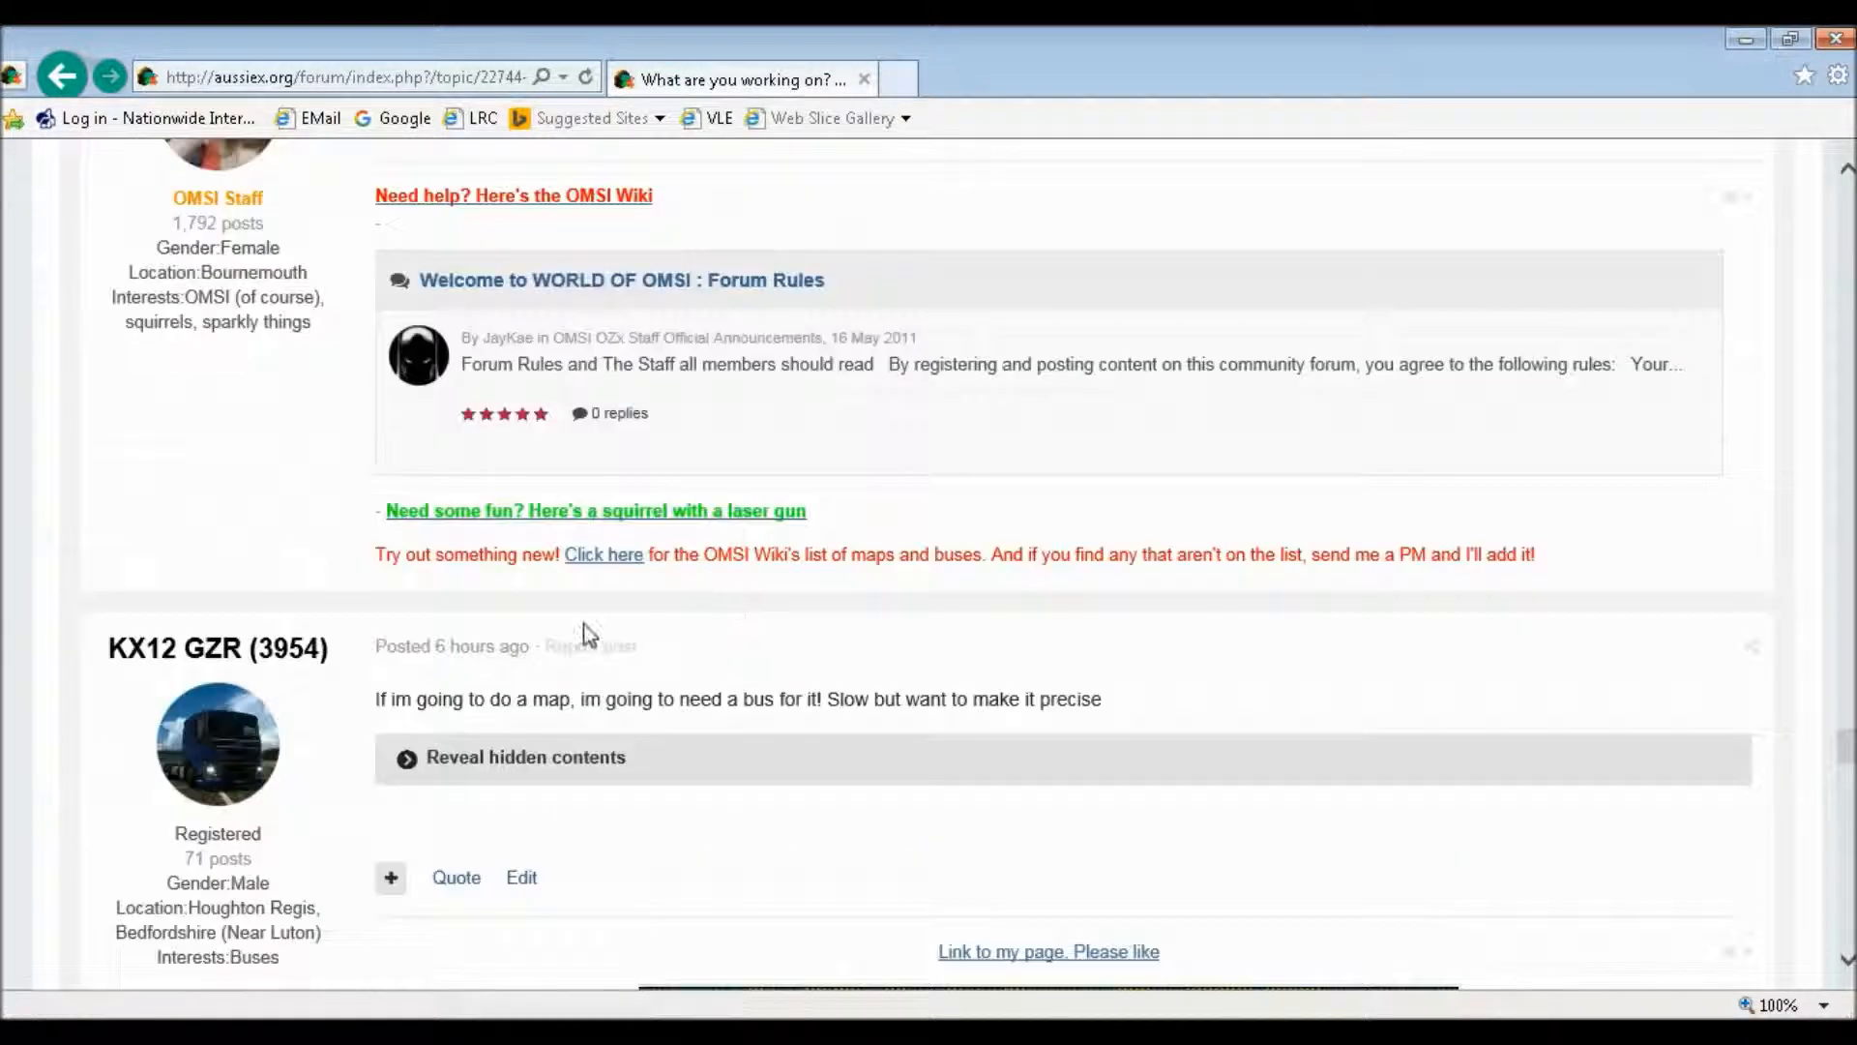
{"action": "left_click", "coordinate": [427, 758]}
{"action": "scroll", "coordinate": [440, 736], "scroll_direction": "down", "scroll_amount": 6}
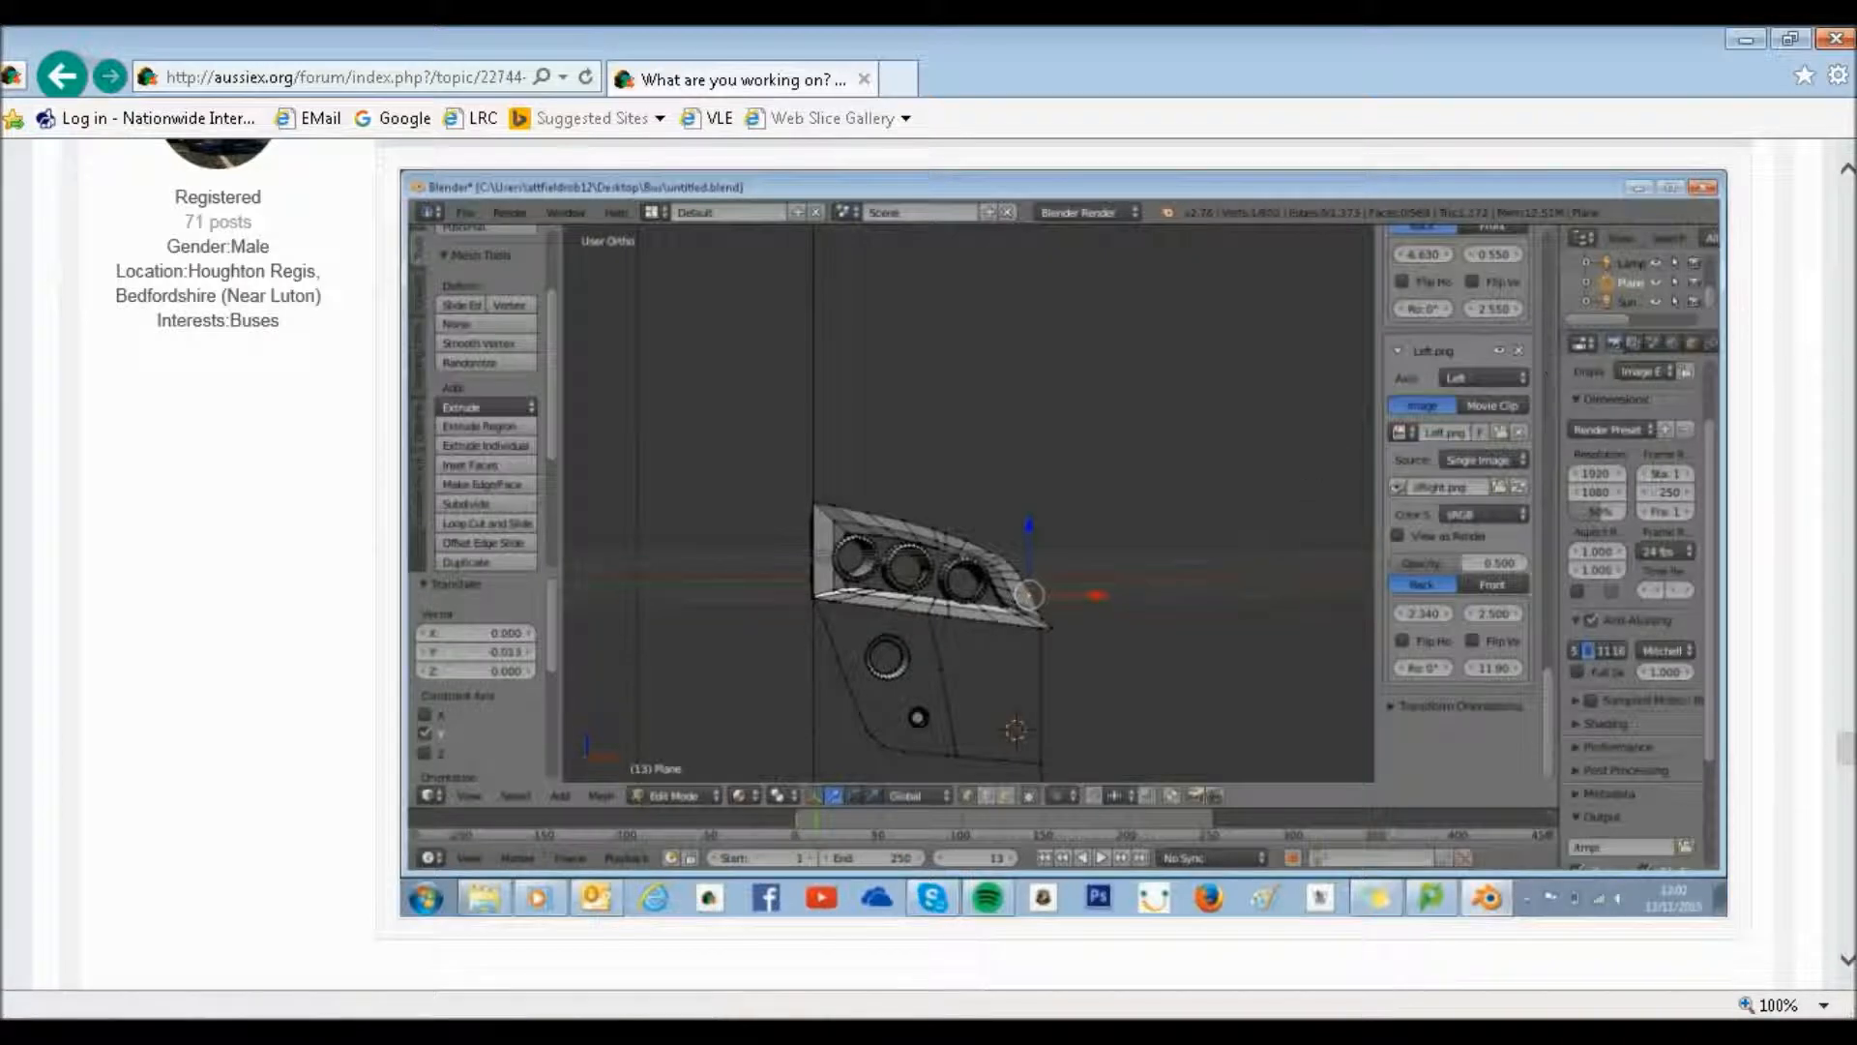
{"action": "left_click_drag", "start_coordinate": [1847, 745], "coordinate": [1847, 927]}
{"action": "scroll", "coordinate": [677, 455], "scroll_direction": "up", "scroll_amount": 5}
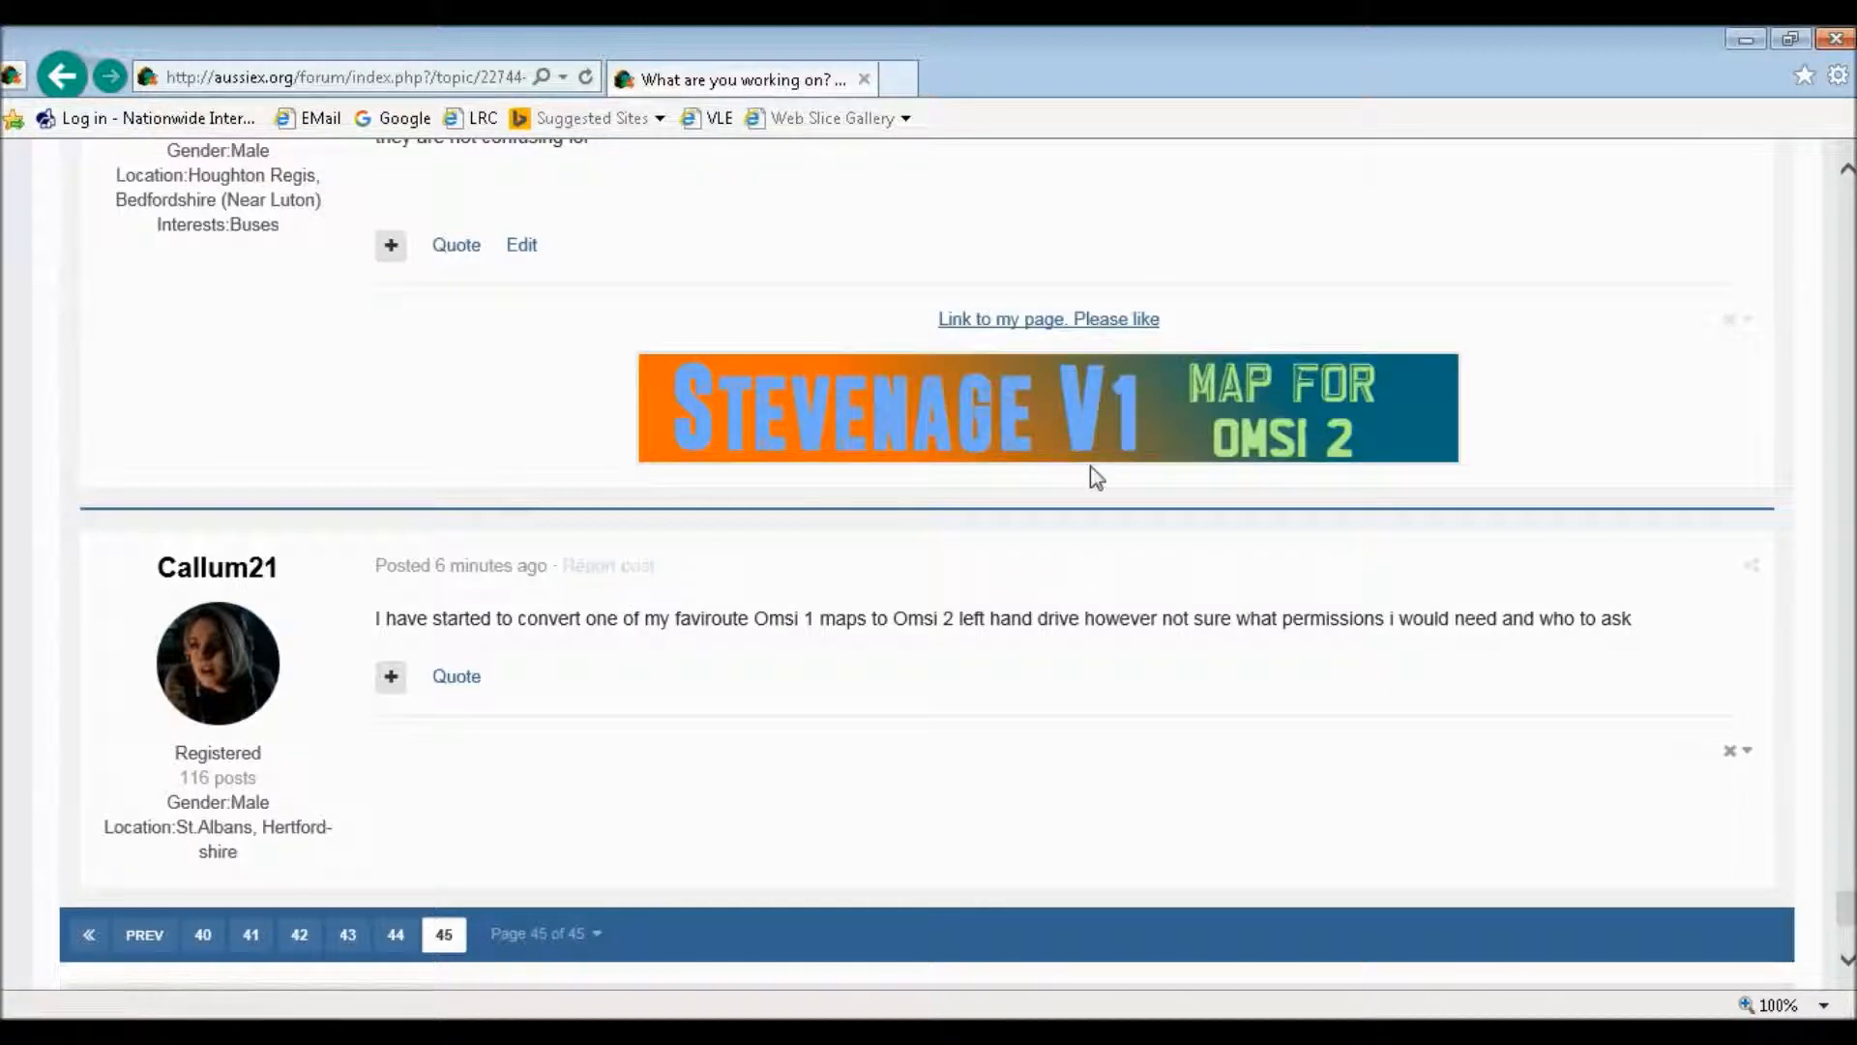
{"action": "scroll", "coordinate": [899, 606], "scroll_direction": "up", "scroll_amount": 4}
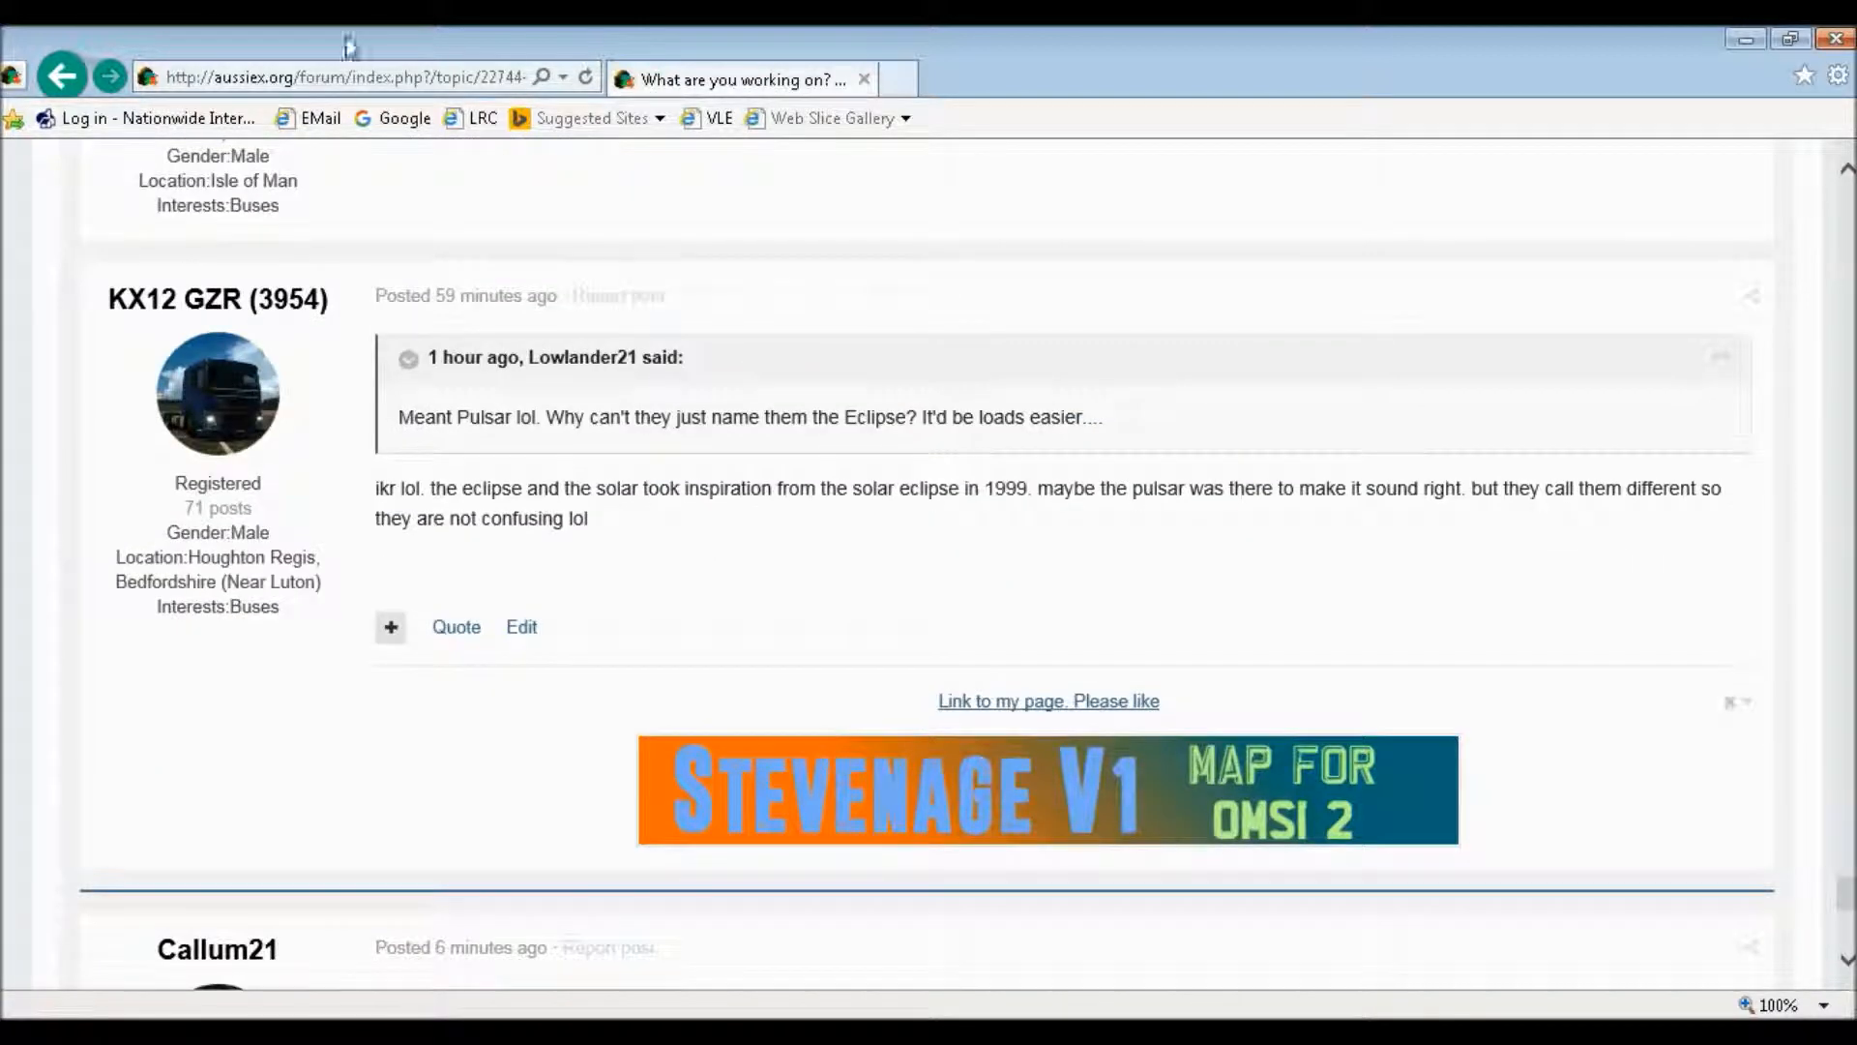
Search Google for "arriva fastrack b" and open the first result to check the route
{"action": "left_click", "coordinate": [396, 118]}
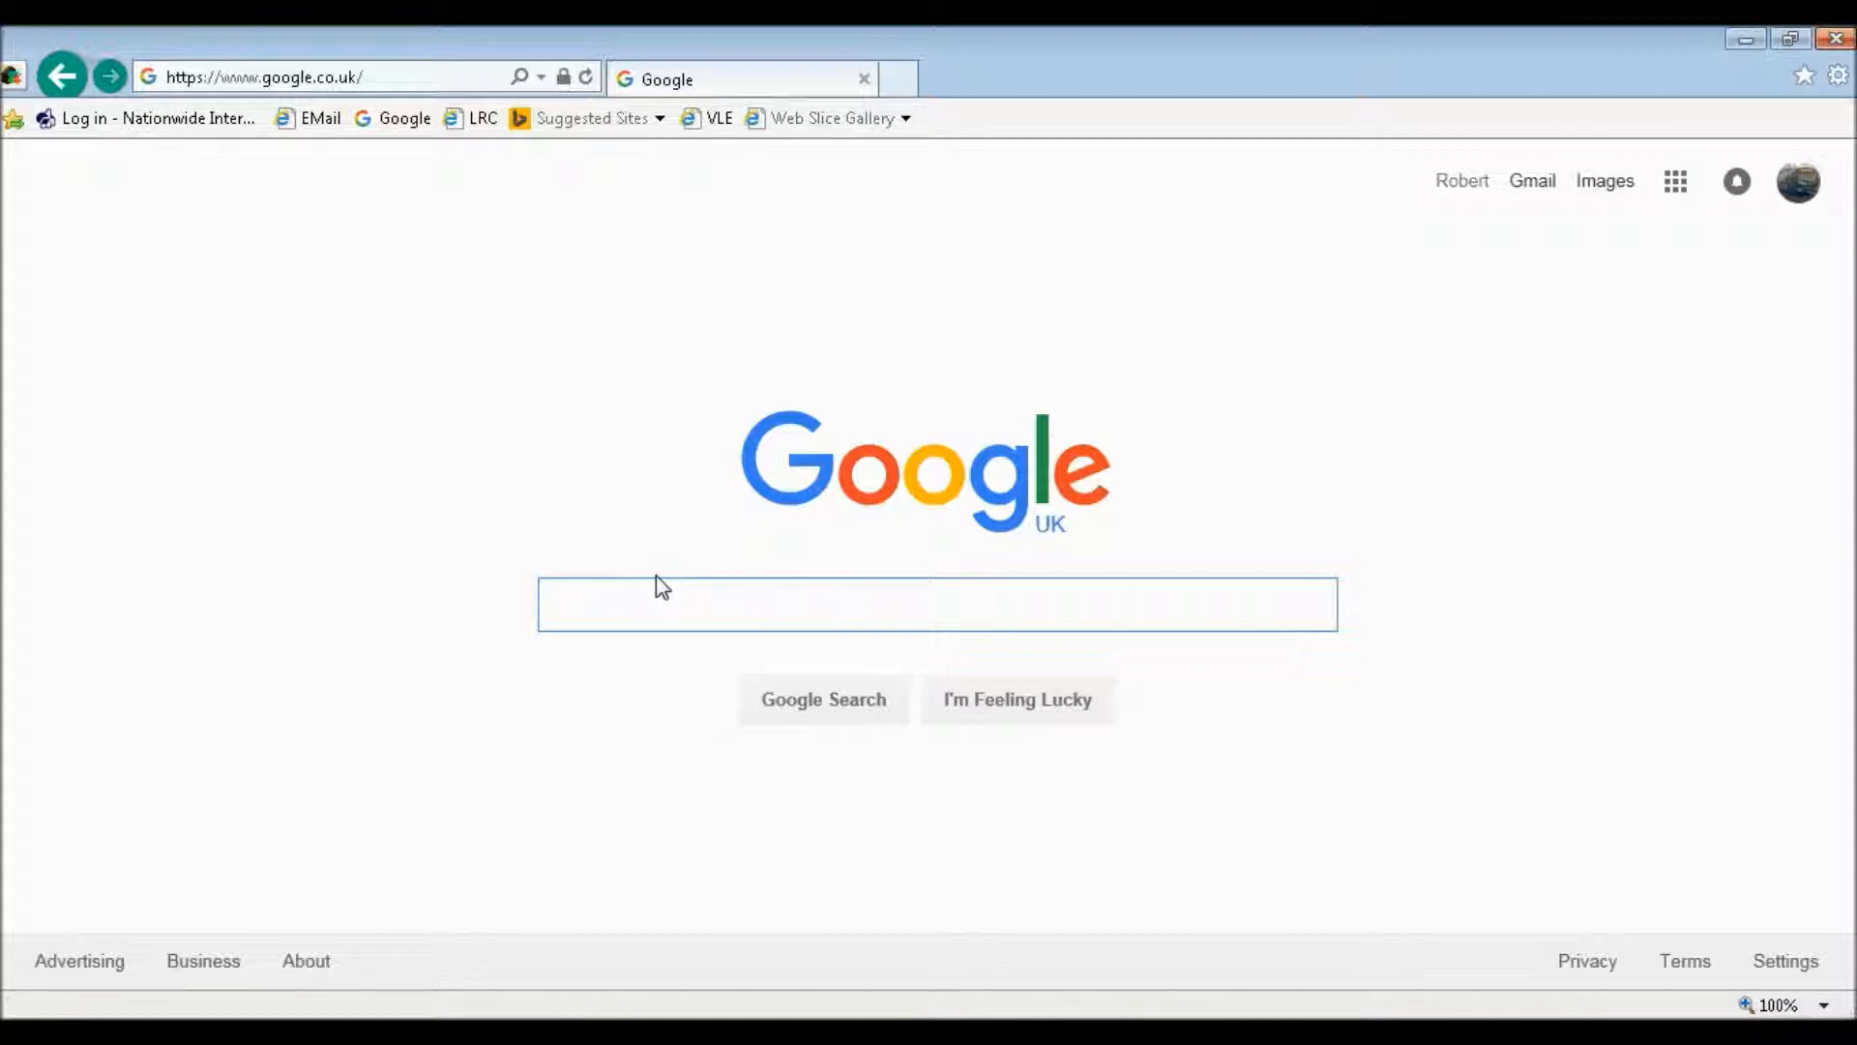
{"action": "type", "text": "arriva"}
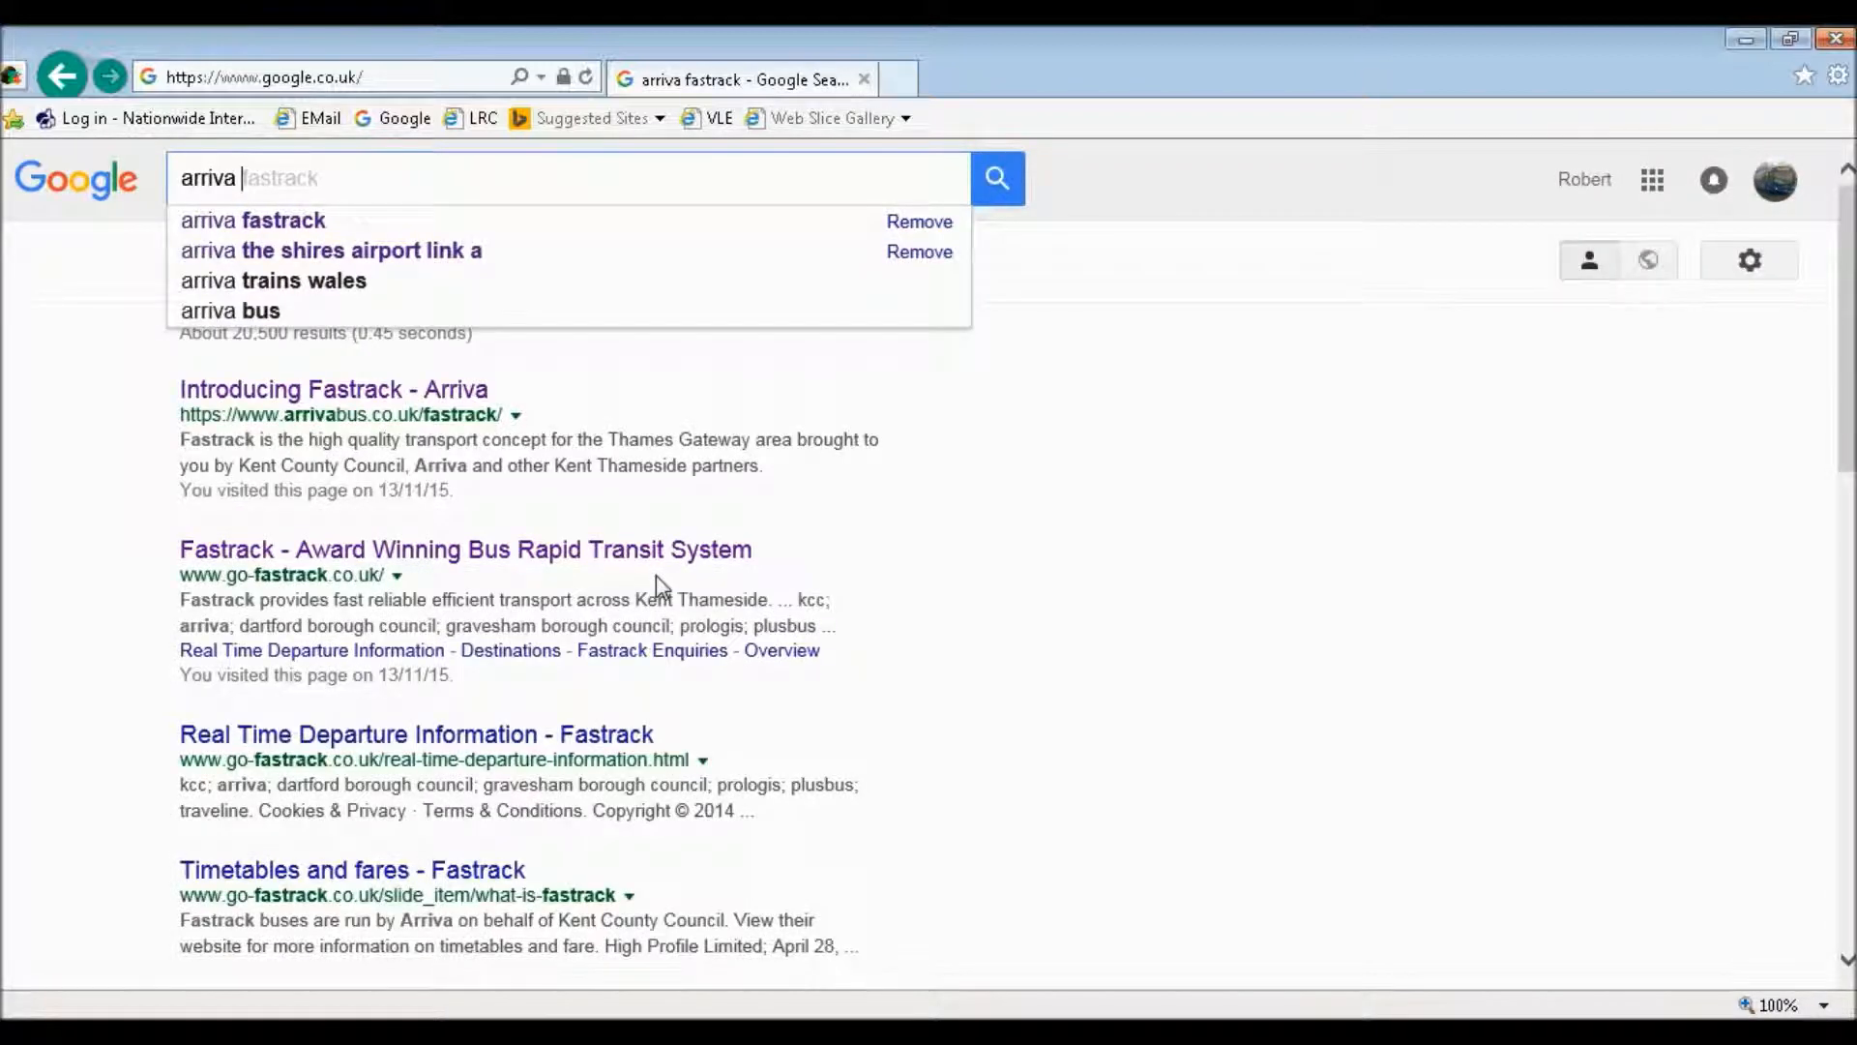
{"action": "key", "text": "Down"}
{"action": "key", "text": "Down"}
{"action": "key", "text": "Return"}
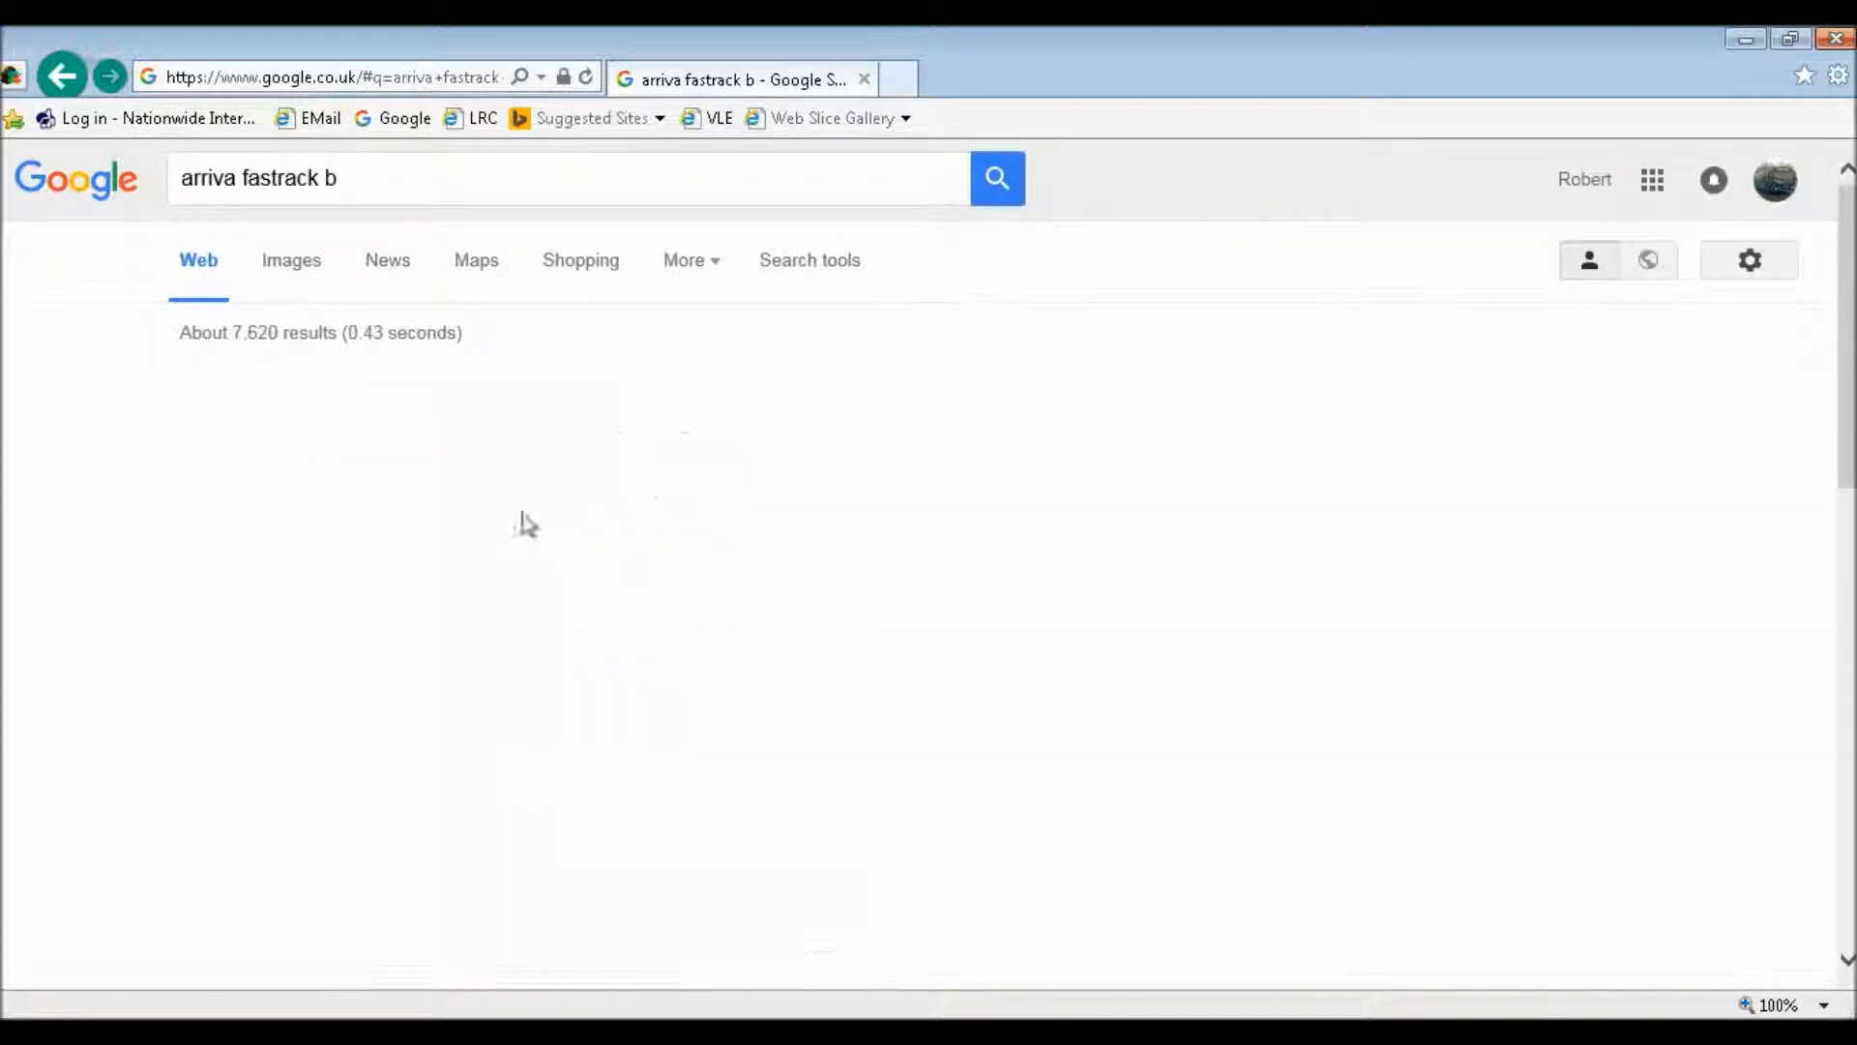
{"action": "left_click", "coordinate": [351, 397]}
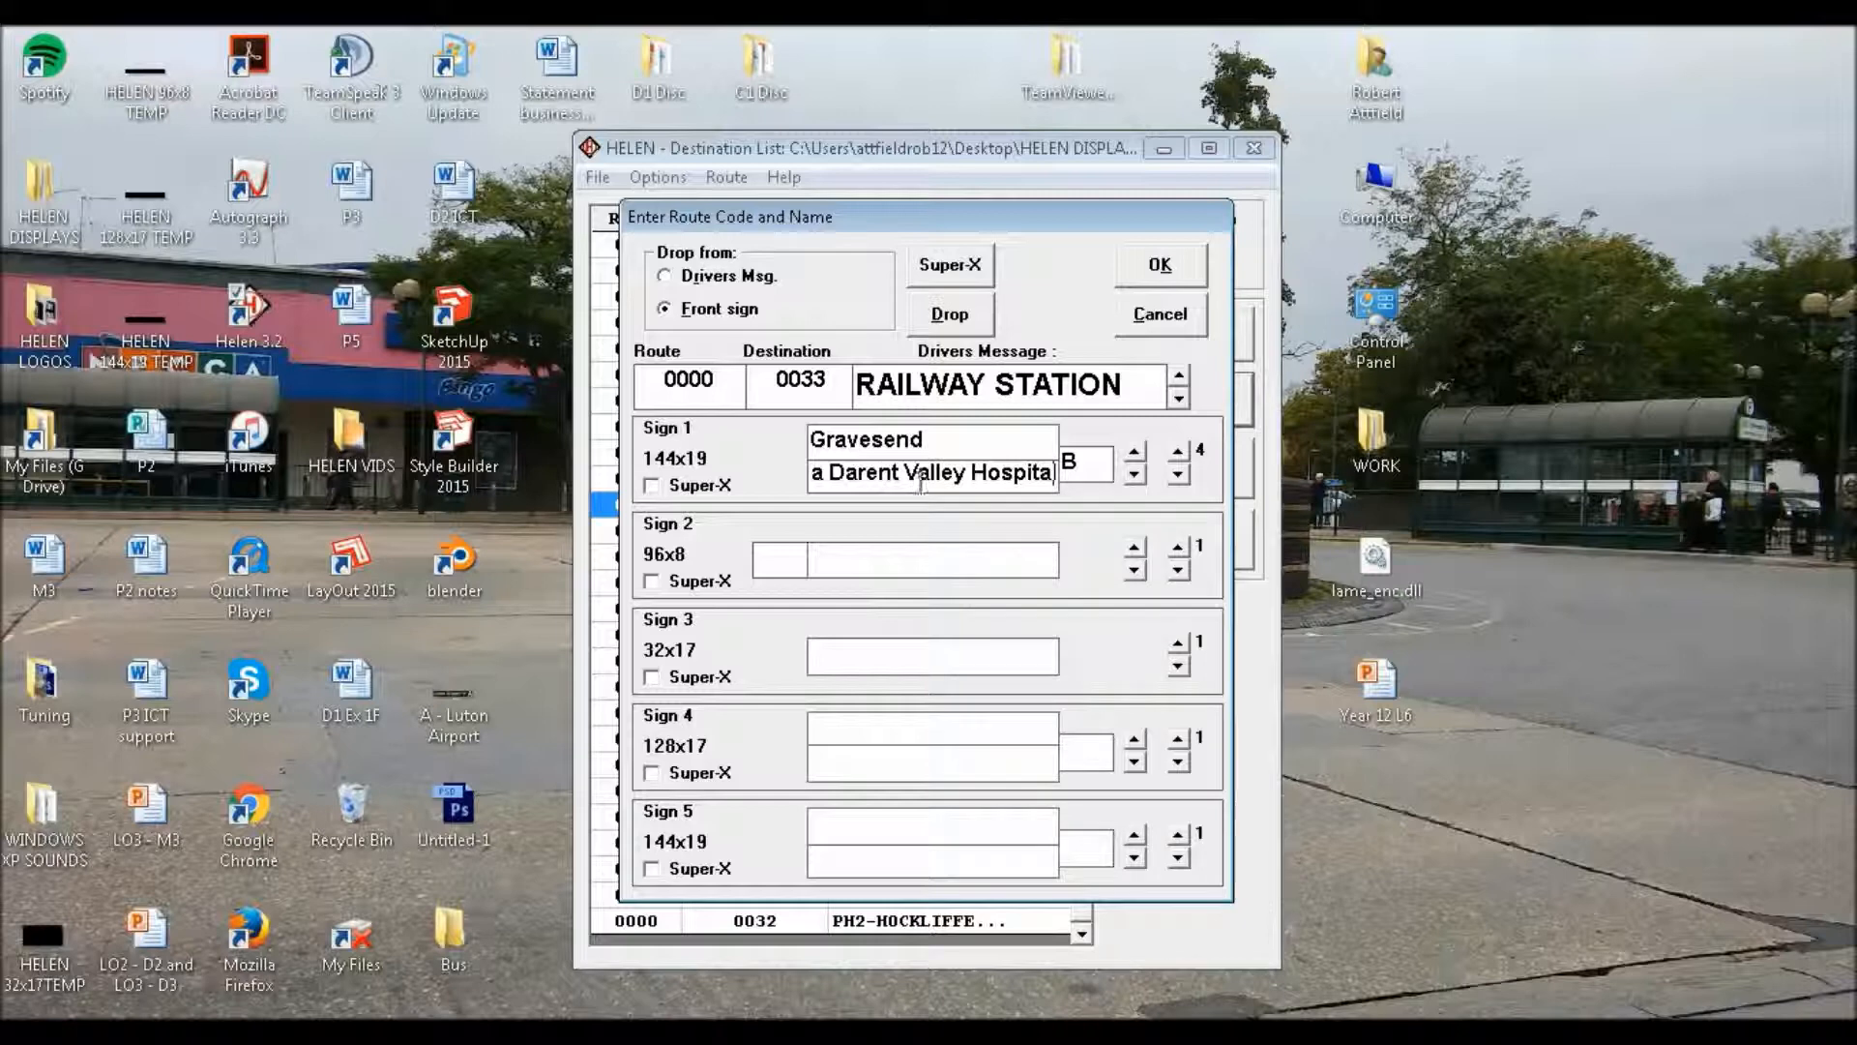
Back in HELEN, fill Sign 1's fifth page with route letter "B", upper line "Gravesend" and lower line "via Bluewater"
{"action": "left_click", "coordinate": [1177, 452]}
{"action": "left_click", "coordinate": [1134, 474]}
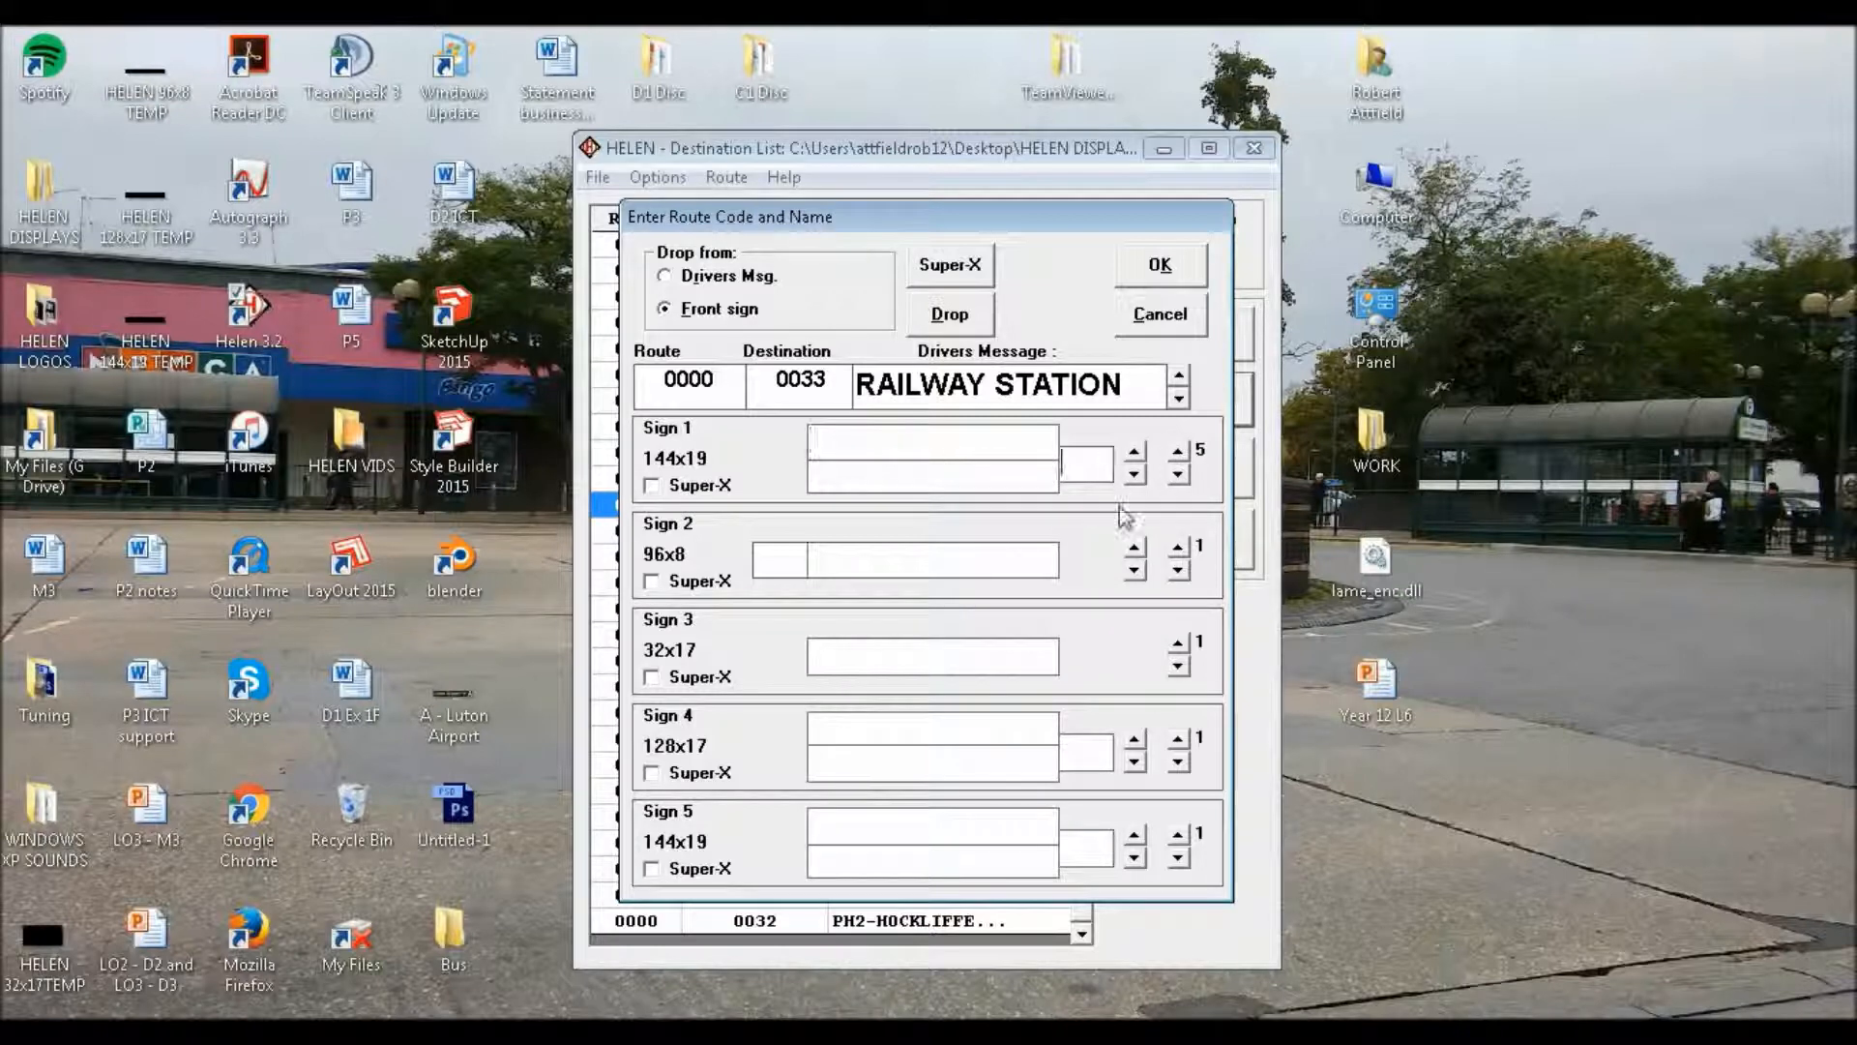
{"action": "type", "text": "Gravesend"}
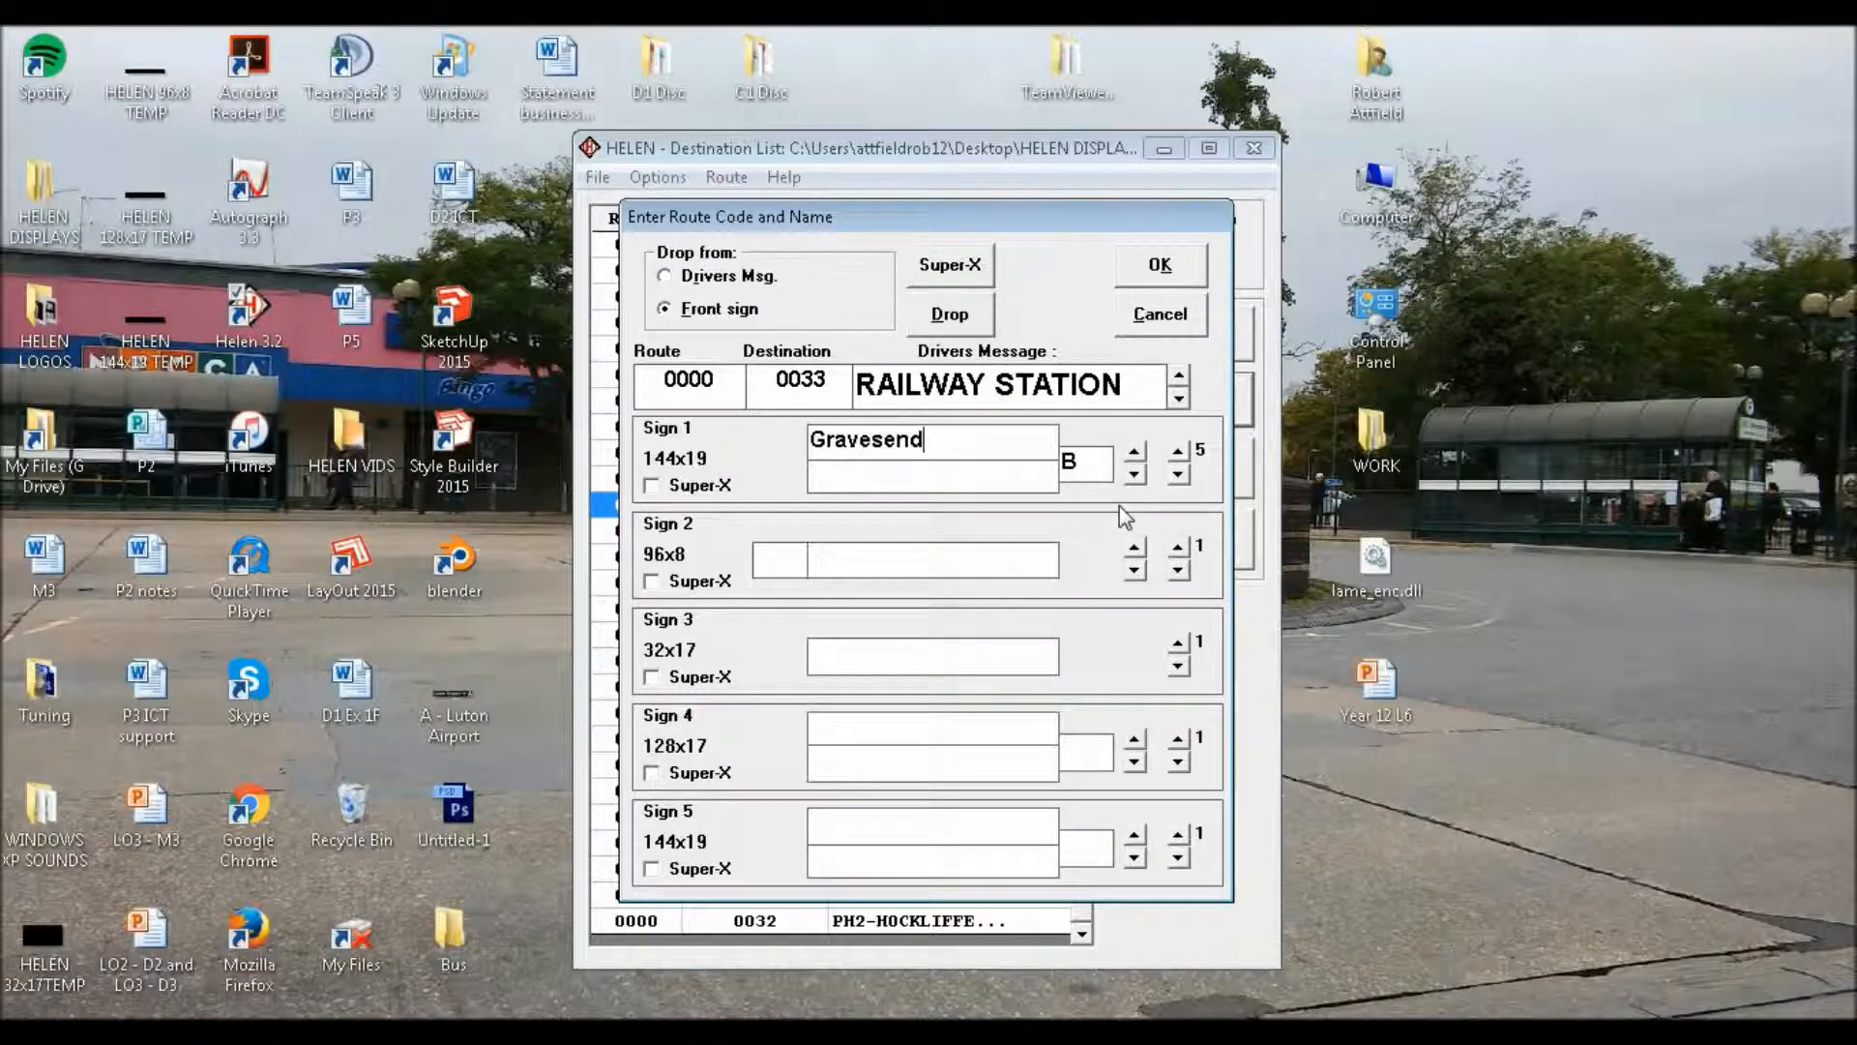
{"action": "key", "text": "Return"}
{"action": "type", "text": "Bluewater"}
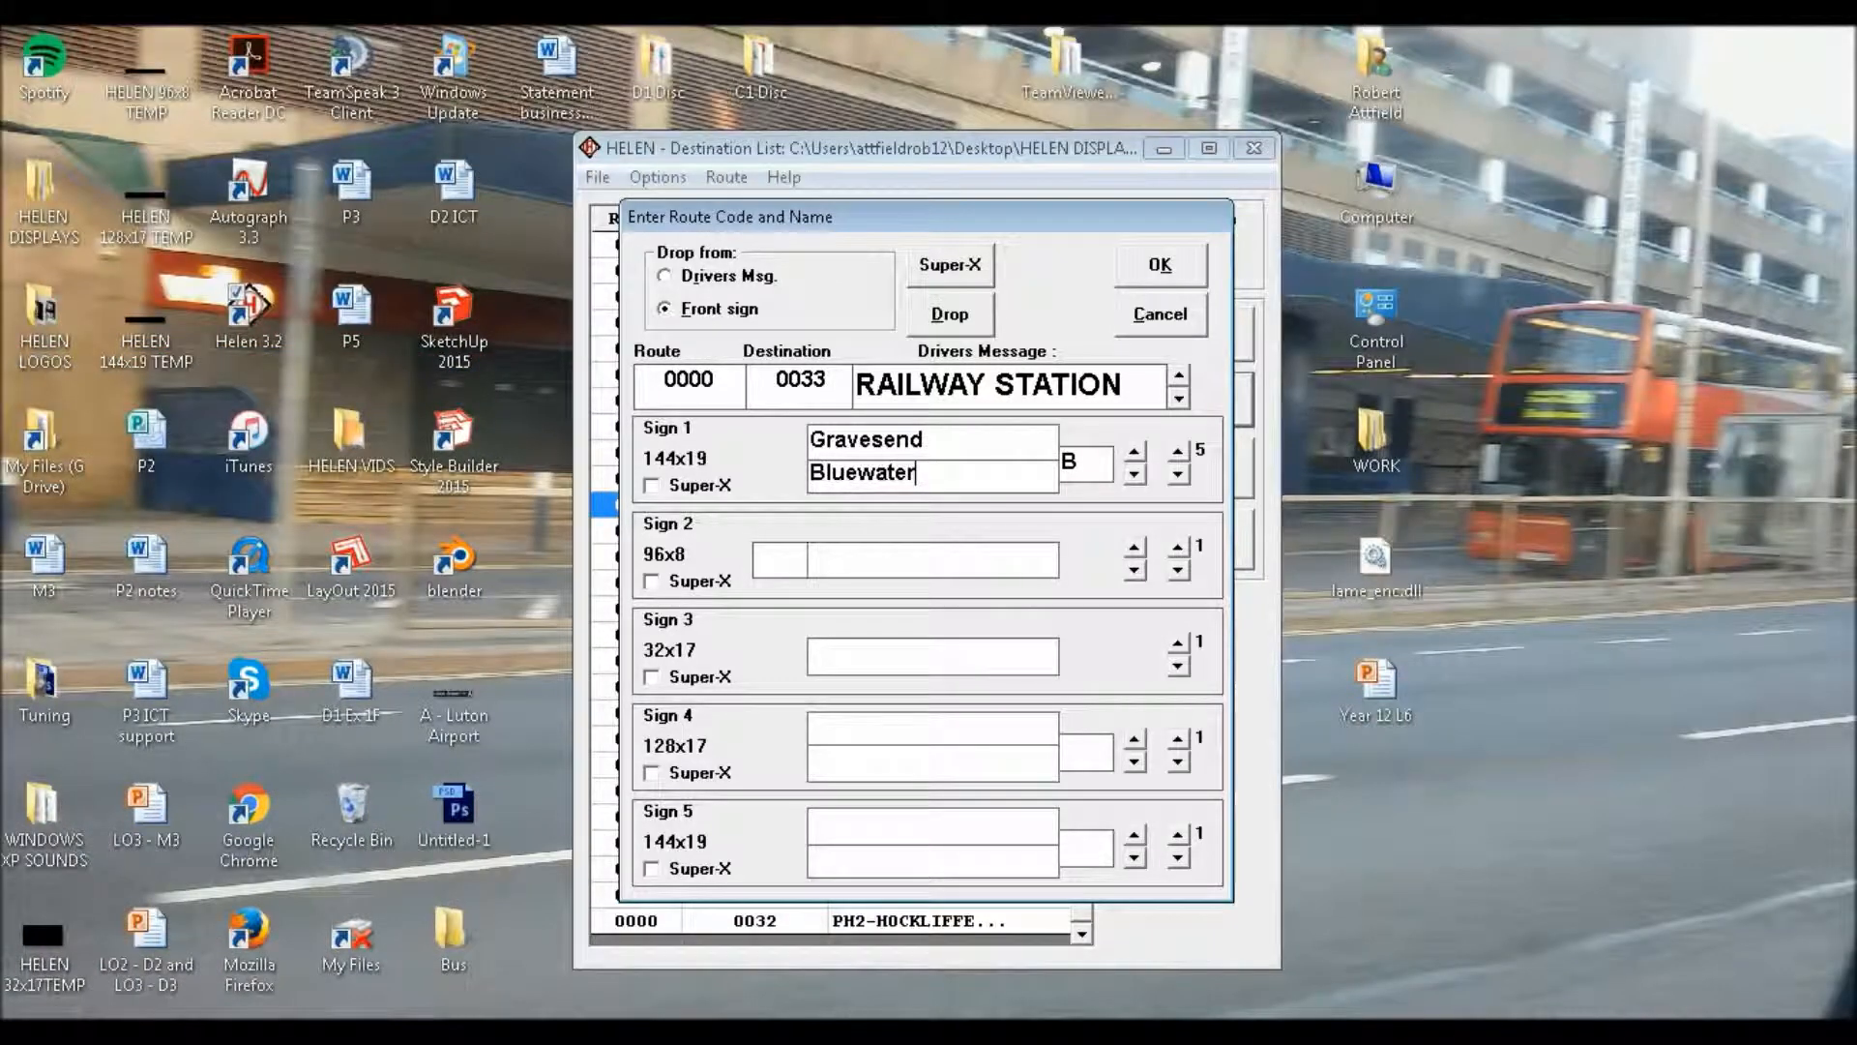
{"action": "key", "text": "Home"}
{"action": "type", "text": "via"}
Fill Sign 1's sixth page with route letter "B", upper line "Gravesend" and lower line "via Greenhithe"
{"action": "left_click", "coordinate": [1179, 448]}
{"action": "left_click", "coordinate": [1081, 460]}
{"action": "type", "text": "B"}
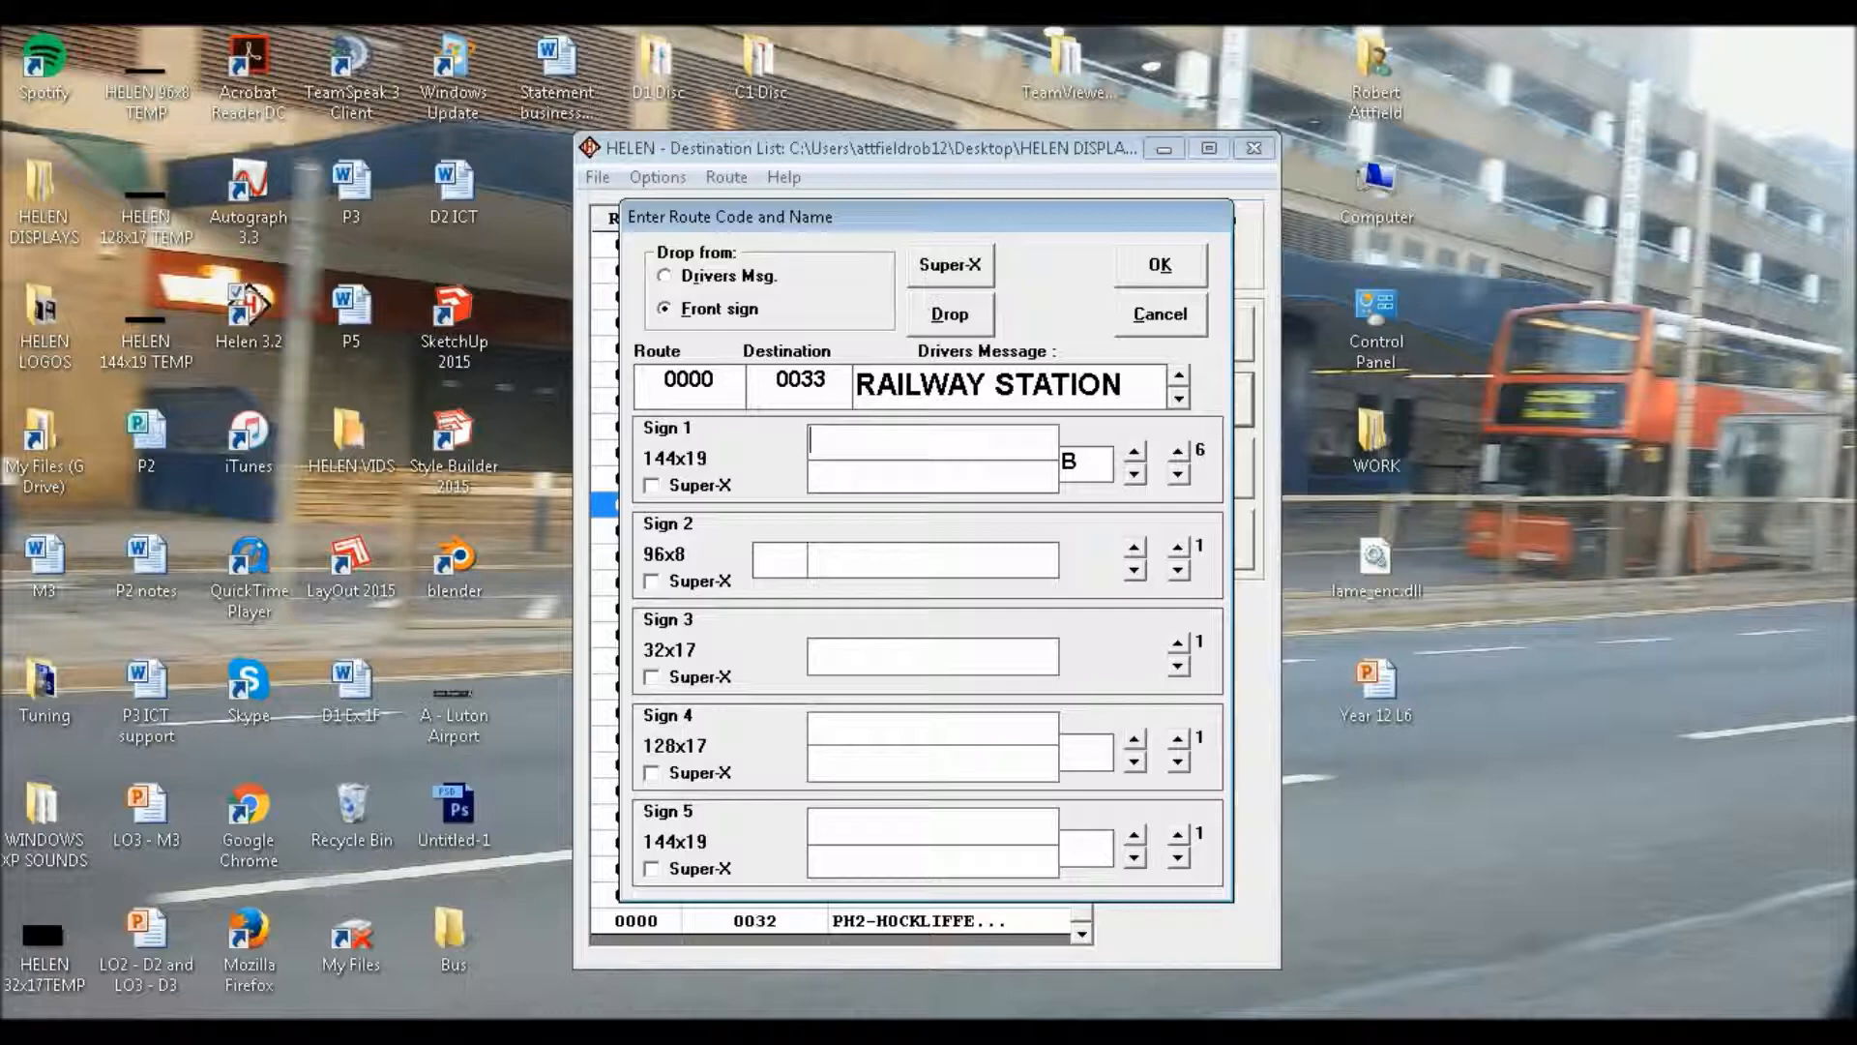
{"action": "type", "text": "Gravesend"}
{"action": "key", "text": "Tab"}
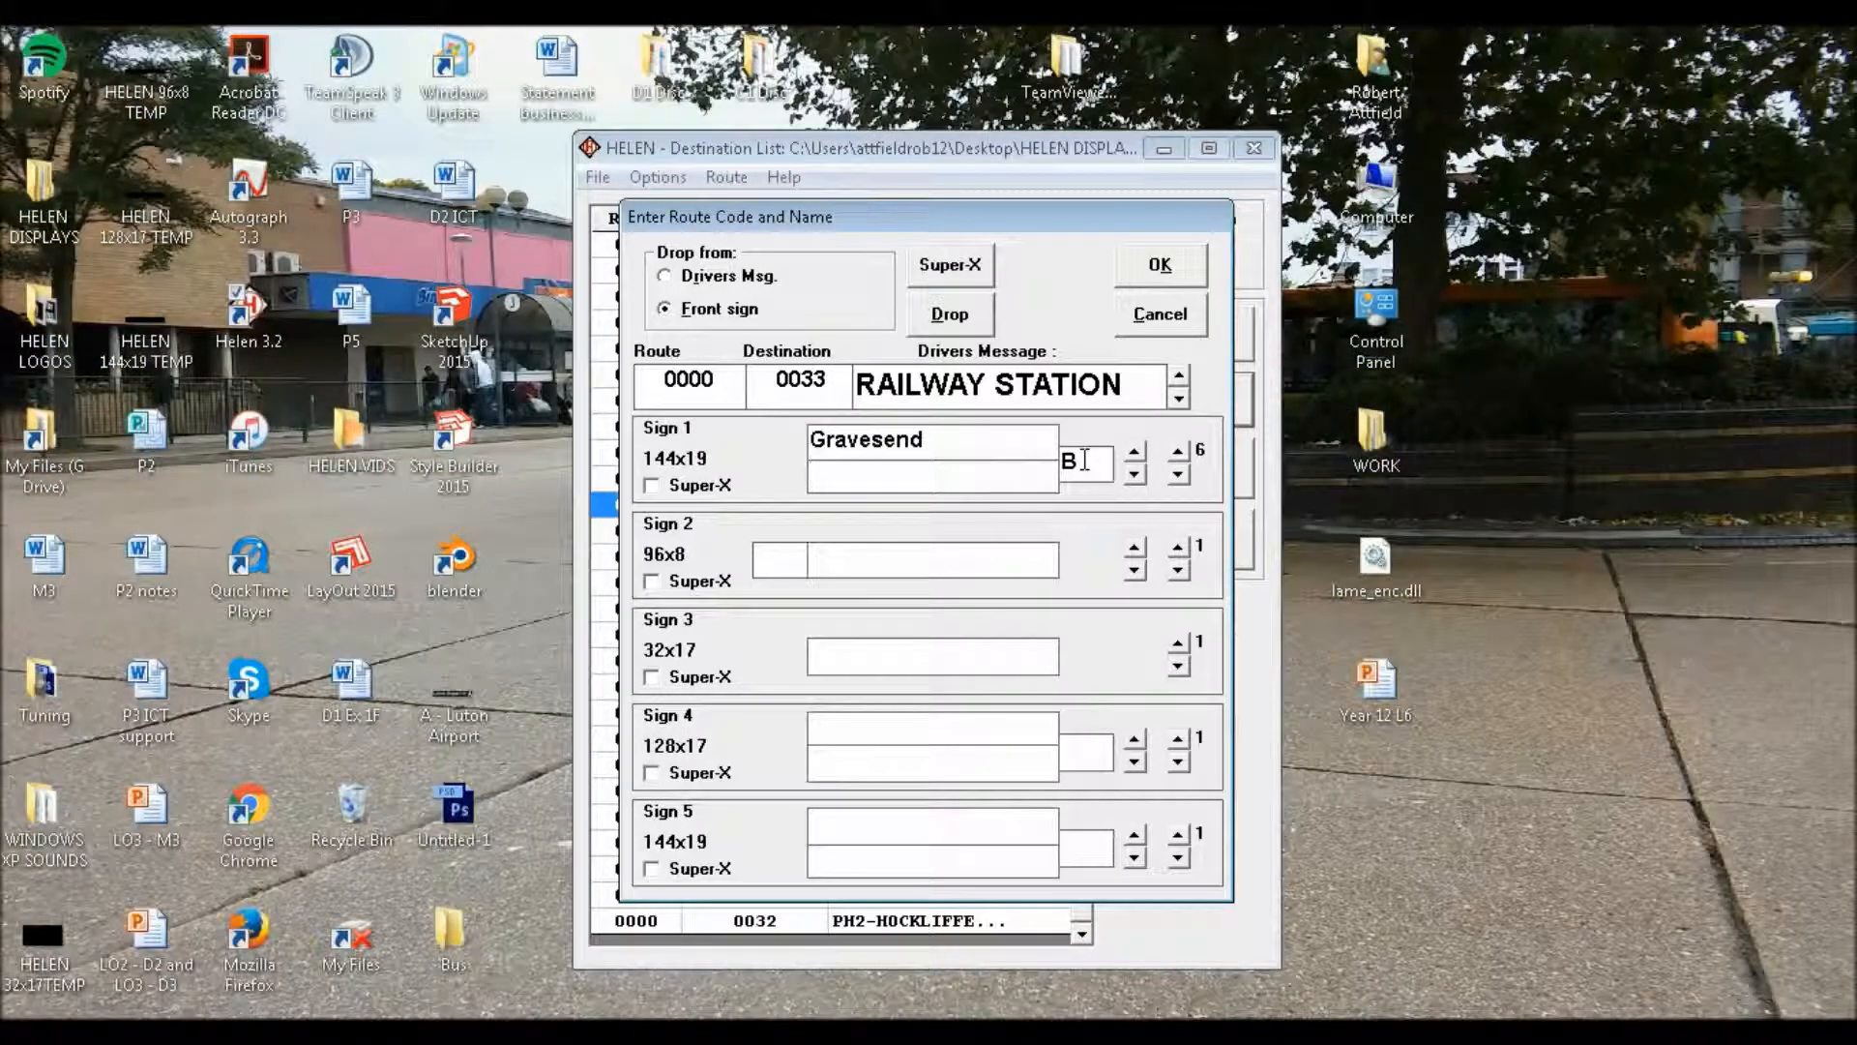
{"action": "type", "text": "via Greenhit"}
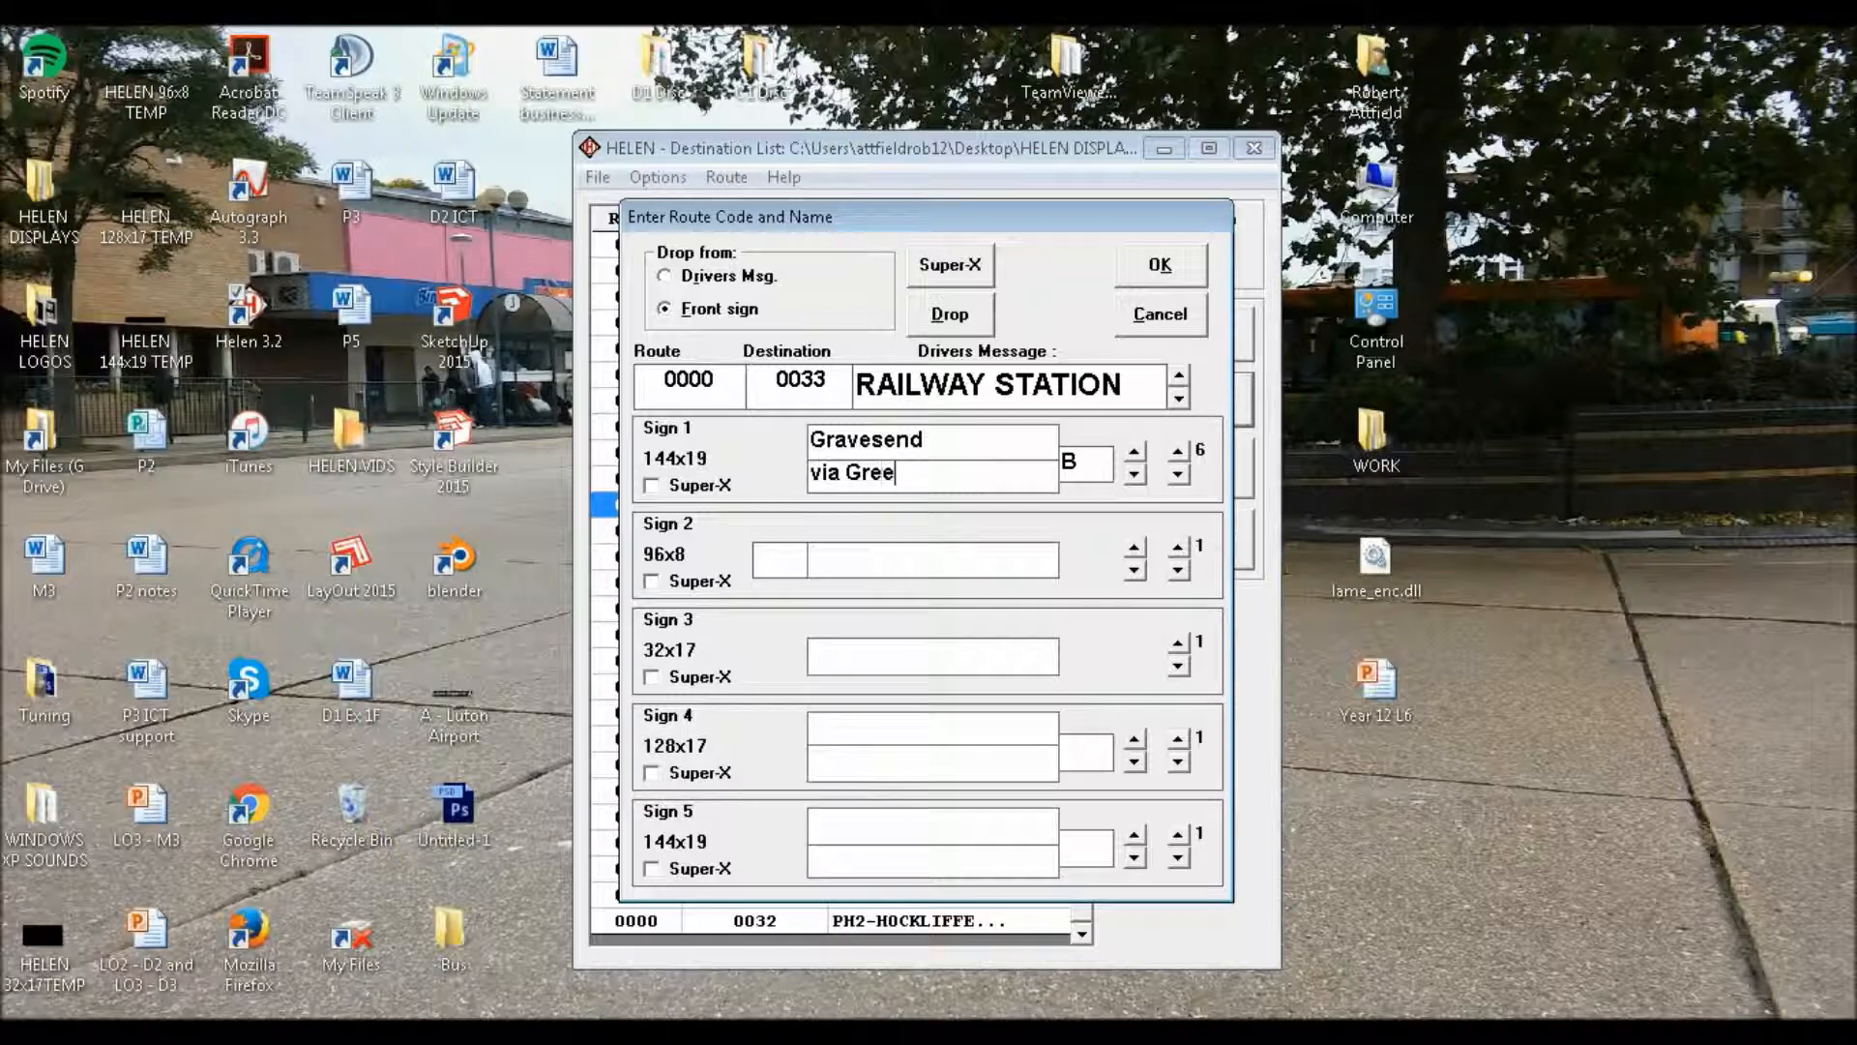
{"action": "type", "text": "he"}
Fill Sign 1's seventh page with route letter "B", upper line "Gravesend" and lower line "via Ebsfleet International"
{"action": "left_click", "coordinate": [1177, 450]}
{"action": "left_click", "coordinate": [1079, 470]}
{"action": "type", "text": "B"}
{"action": "key", "text": "Tab"}
{"action": "type", "text": "Gravesend"}
{"action": "key", "text": "Tab"}
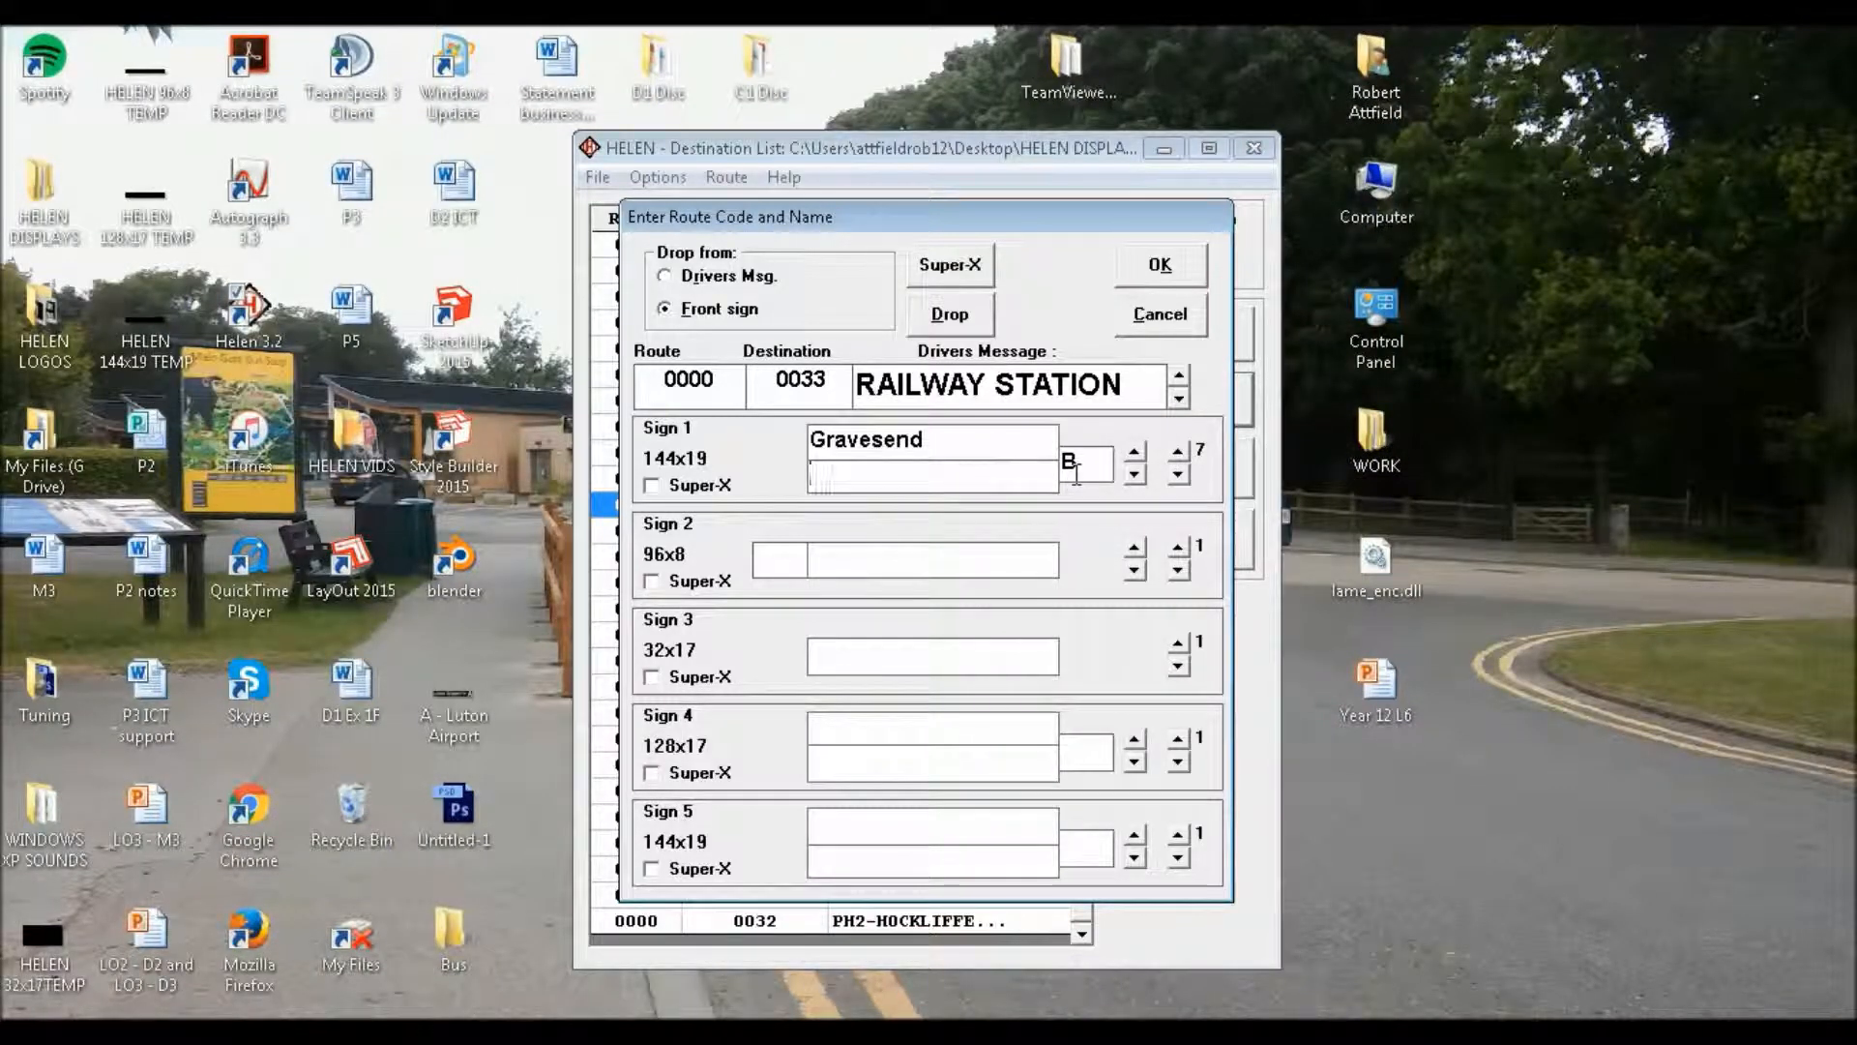
{"action": "type", "text": "via Ebsflee"}
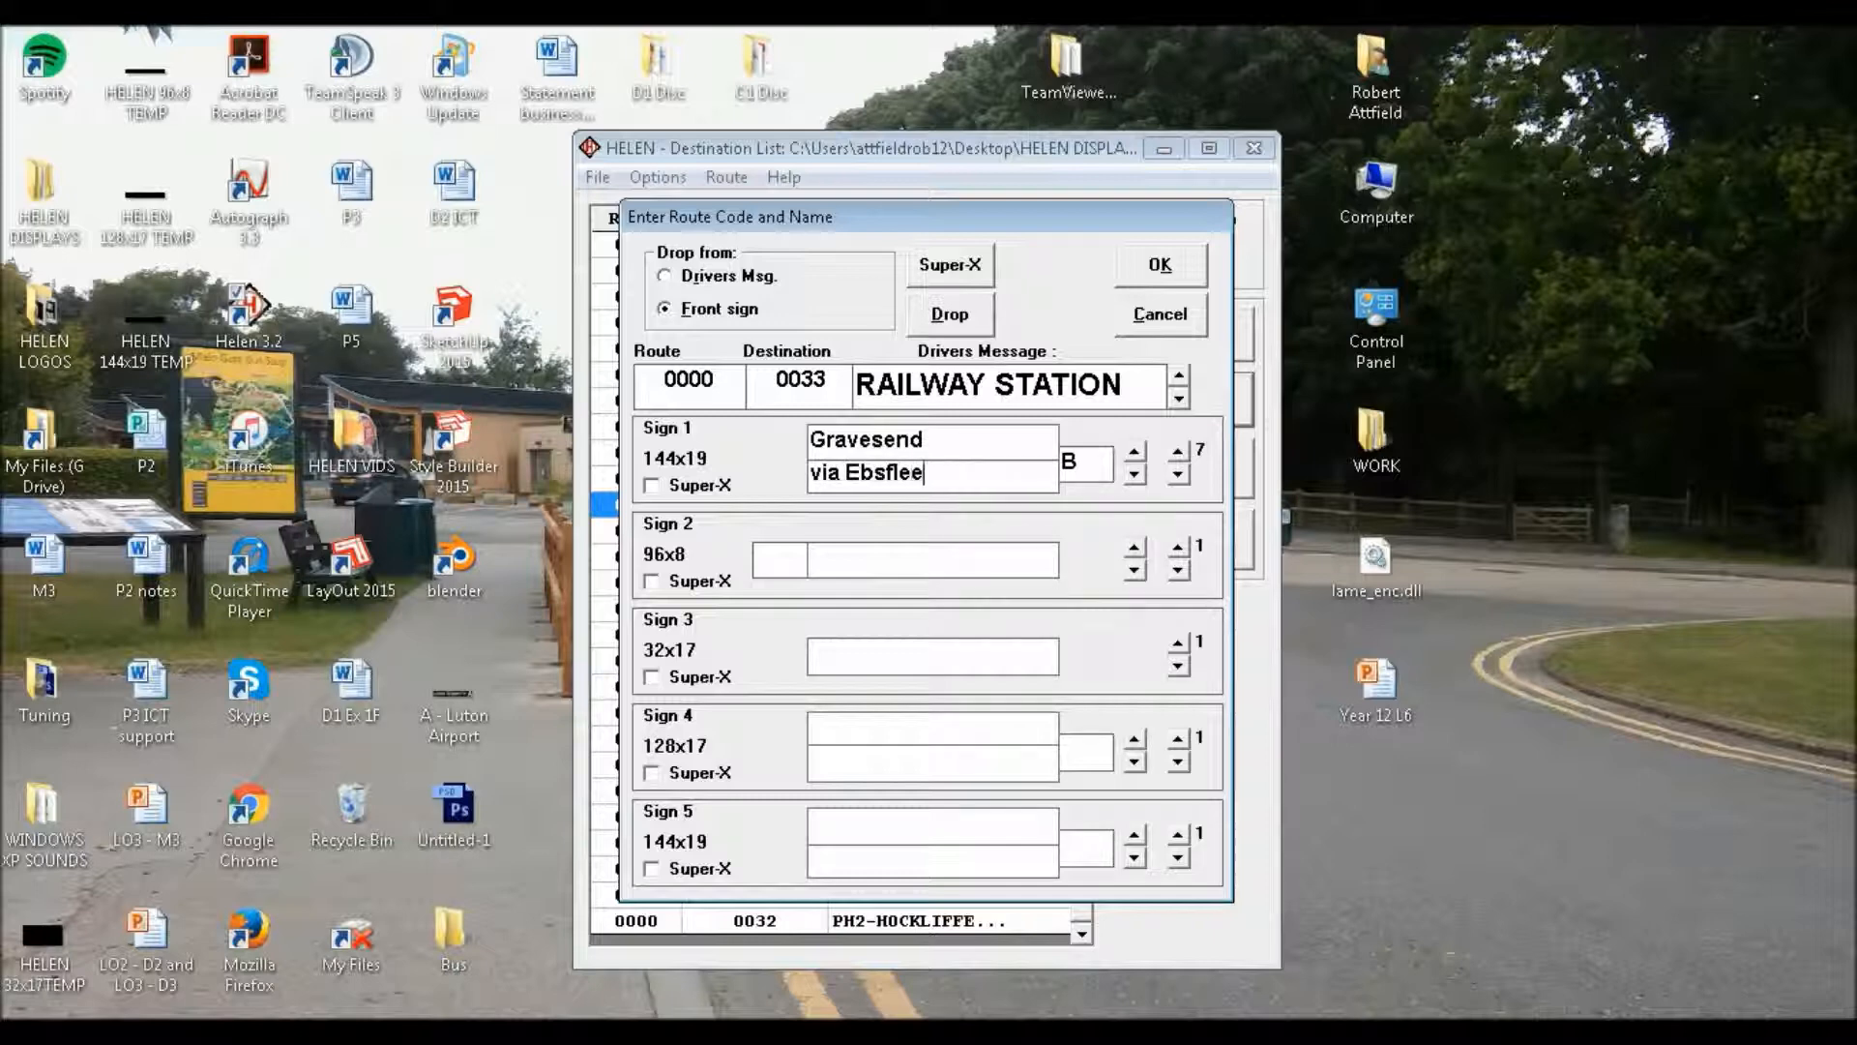
{"action": "type", "text": "t Internation"}
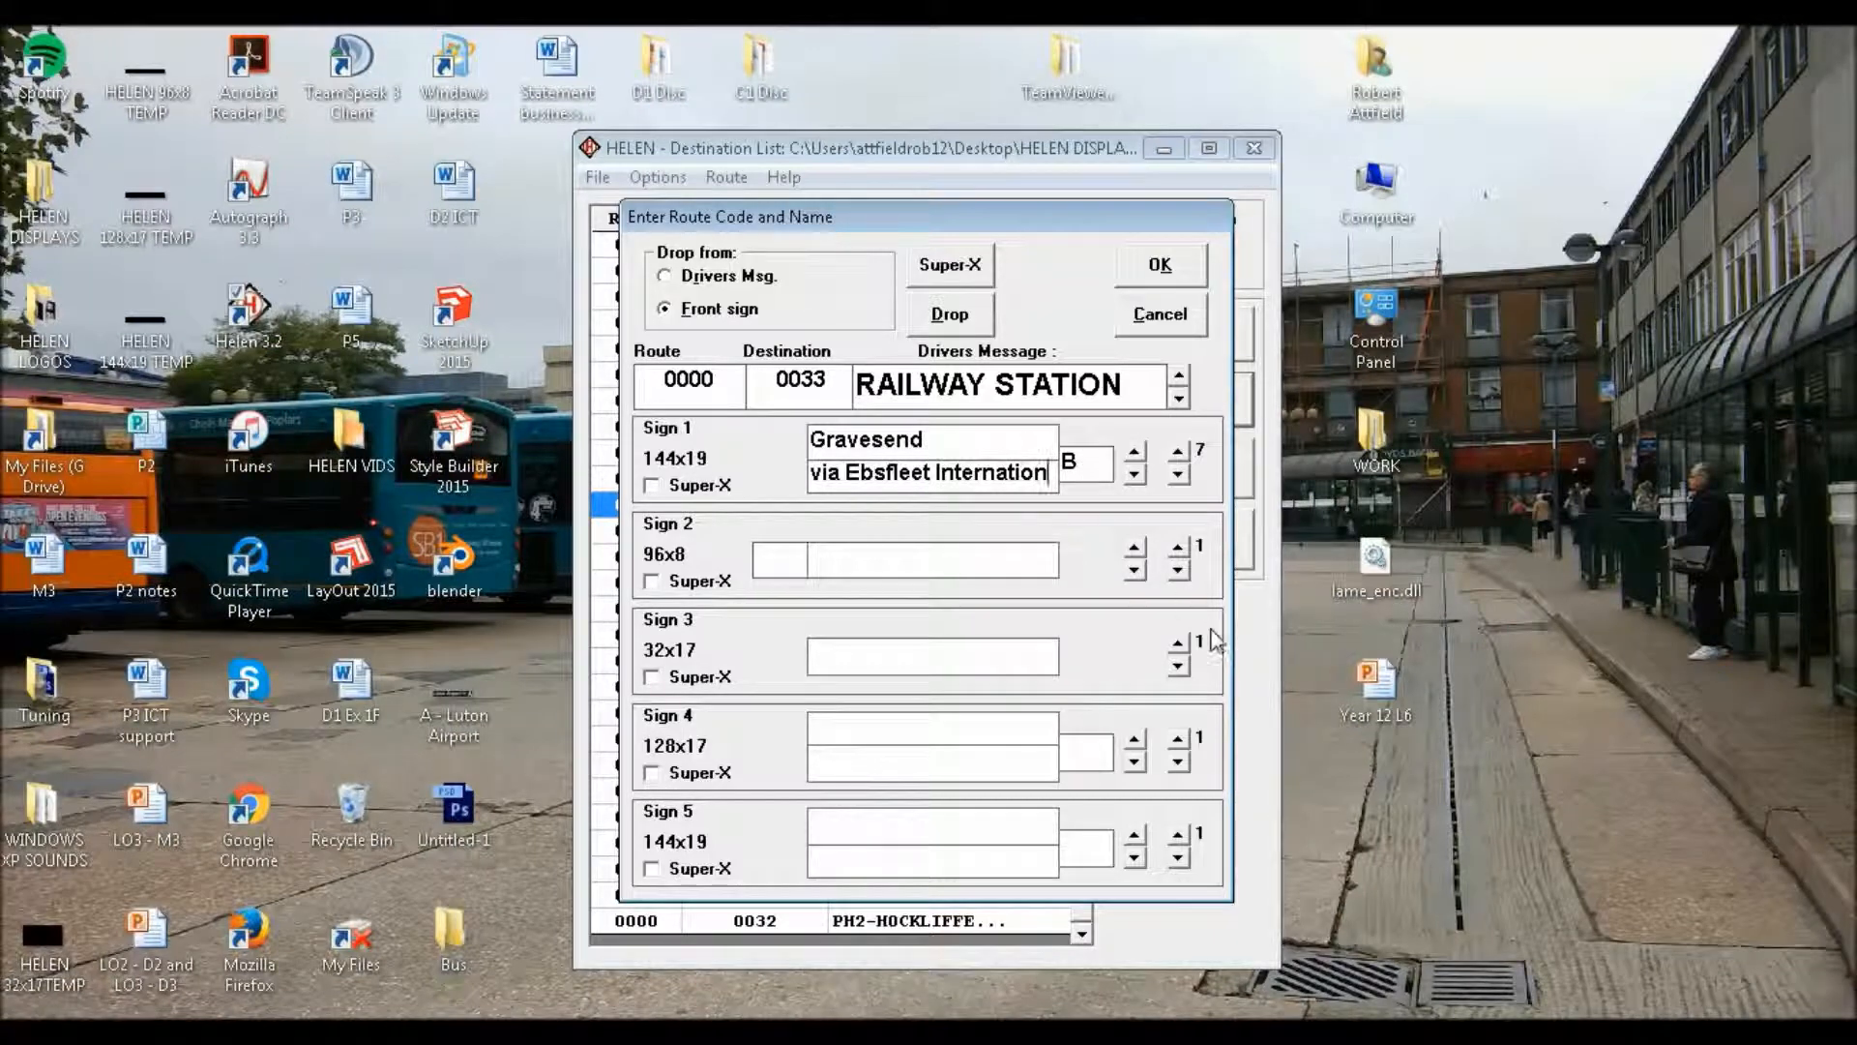
{"action": "type", "text": "al"}
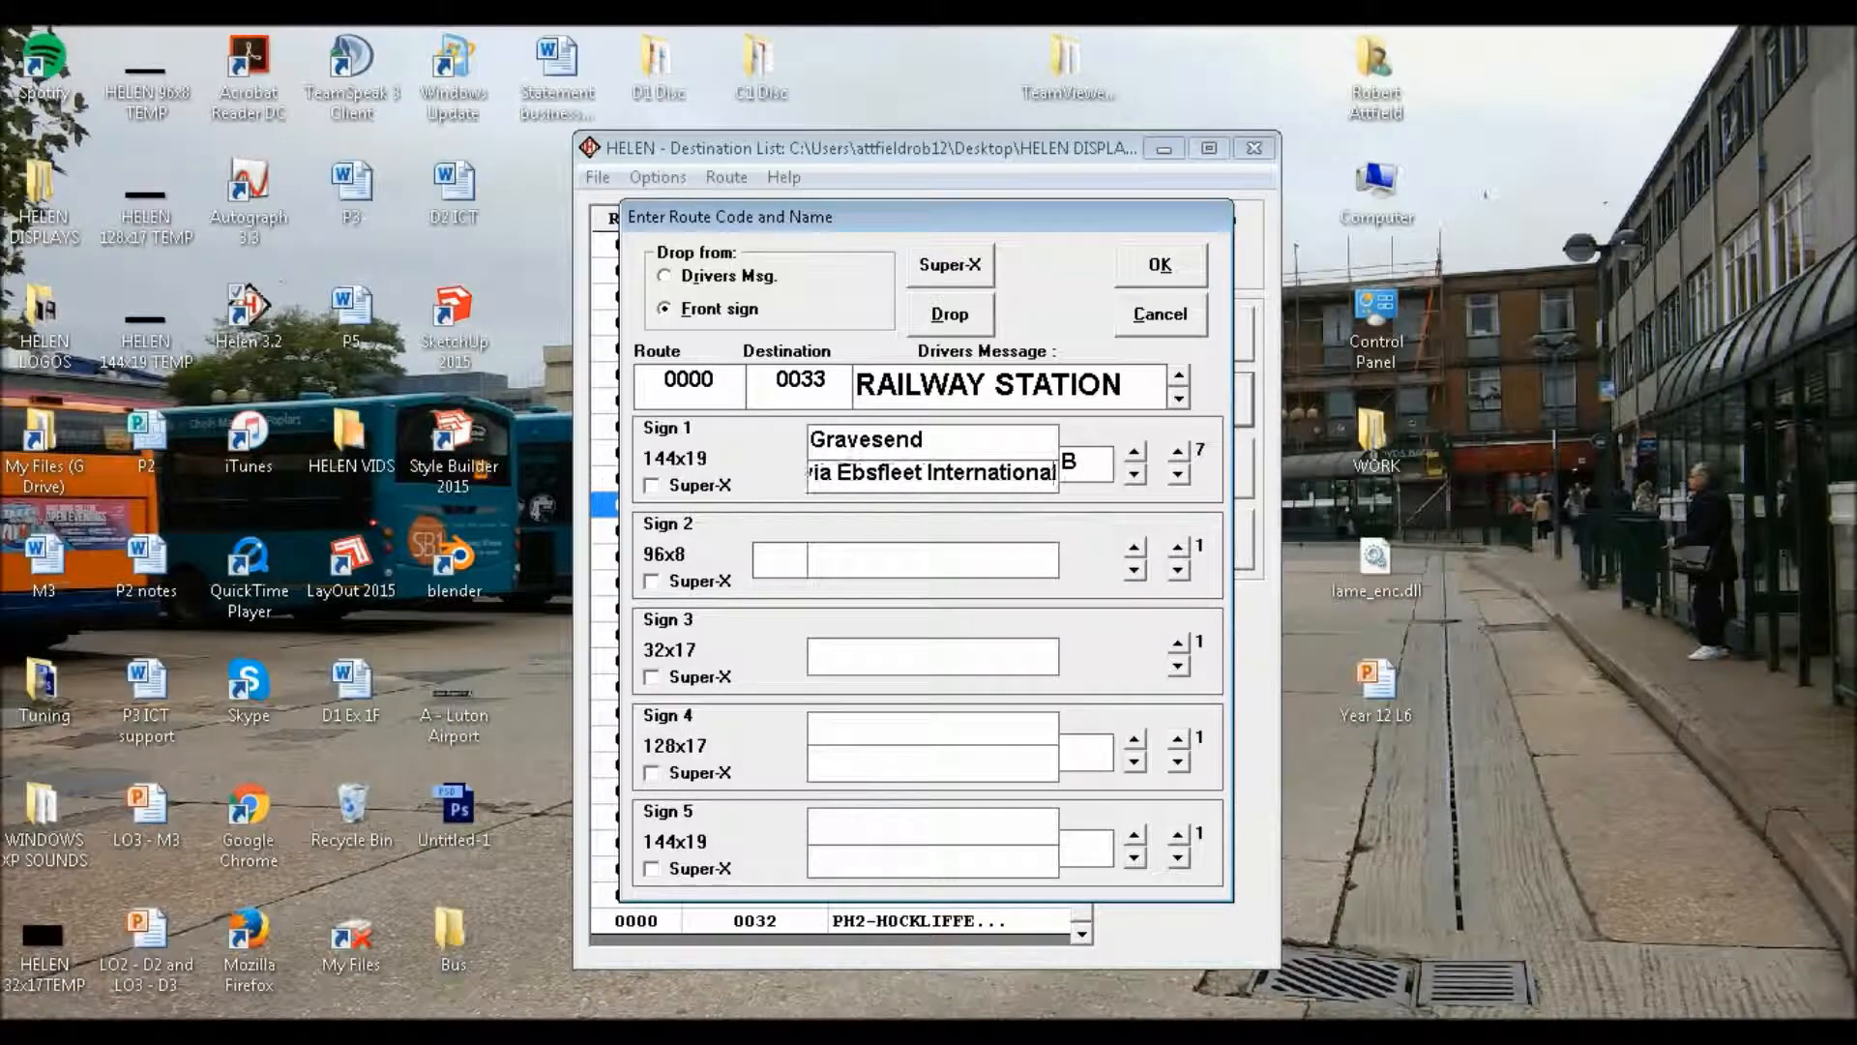
Fill Sign 1's eighth page with route letter "B", upper line "Gravesend" and lower line !"£$% via Thames Way
{"action": "left_click", "coordinate": [1177, 452]}
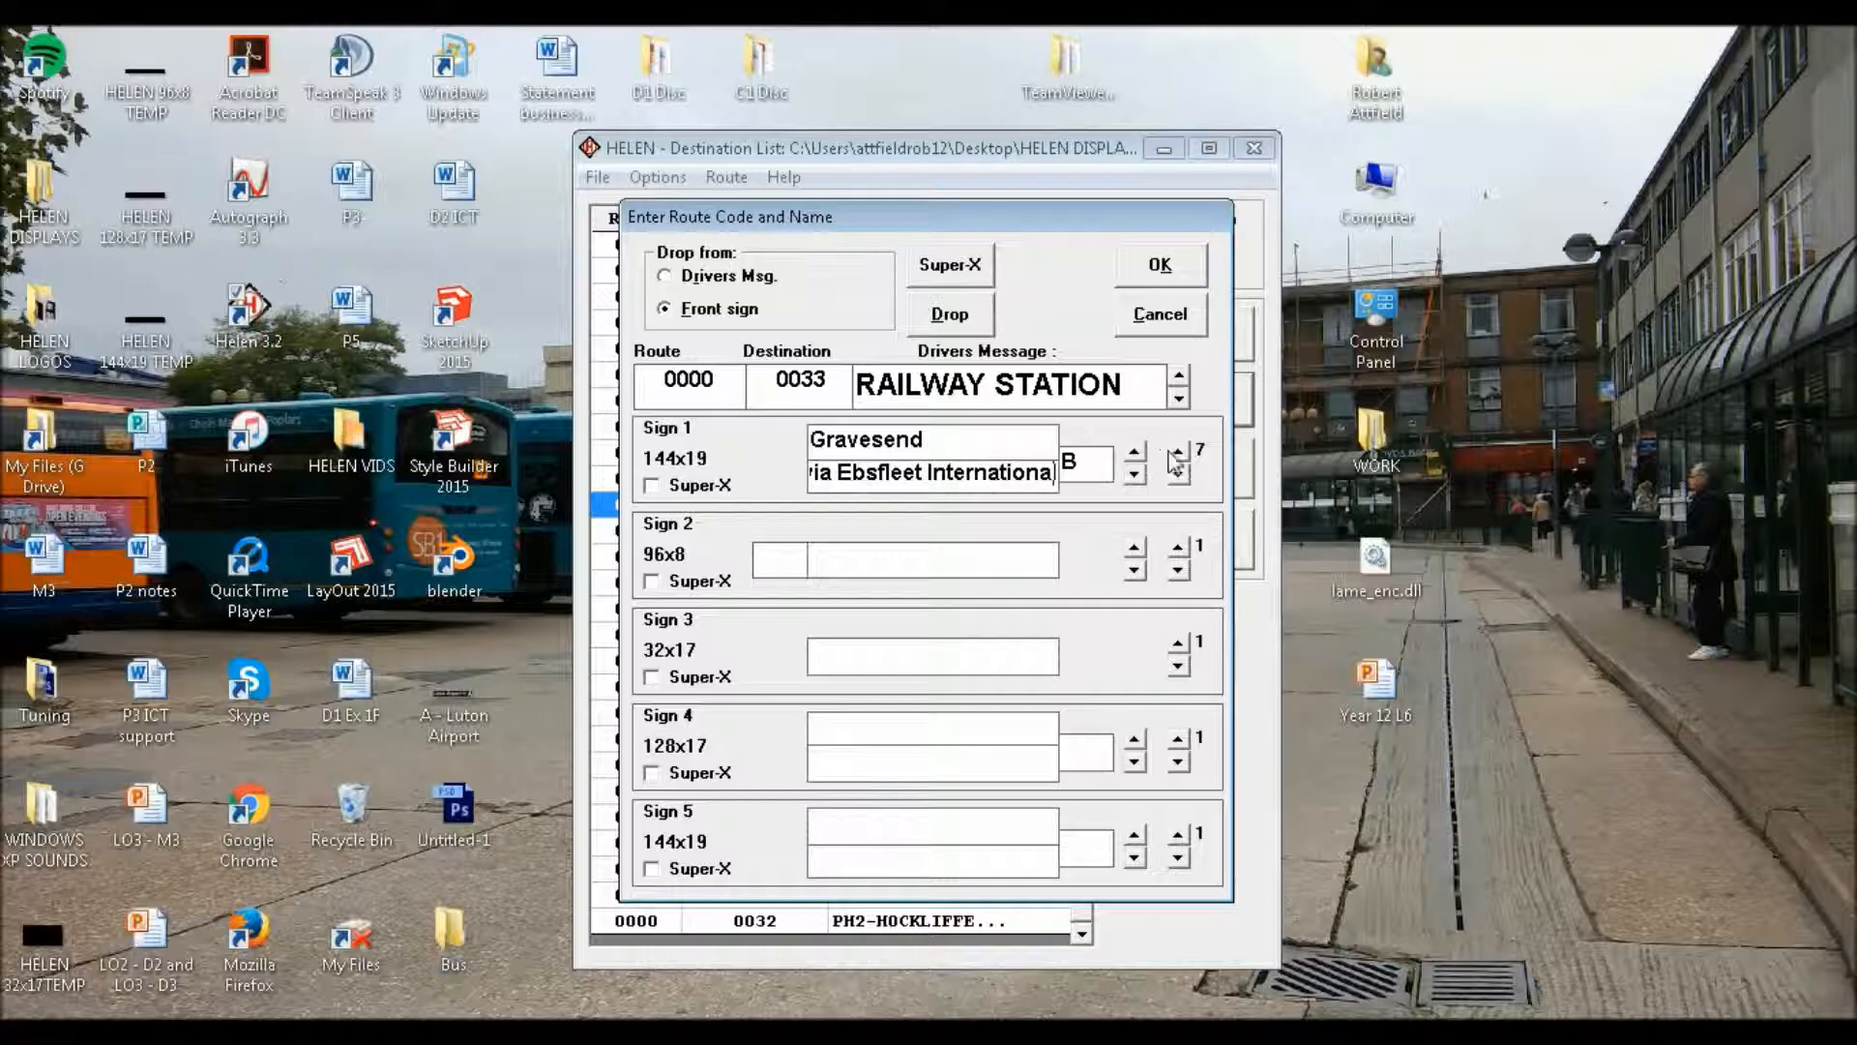
{"action": "left_click", "coordinate": [1090, 472]}
{"action": "type", "text": "B"}
{"action": "key", "text": "Tab"}
{"action": "type", "text": "Gravesend"}
{"action": "key", "text": "Tab"}
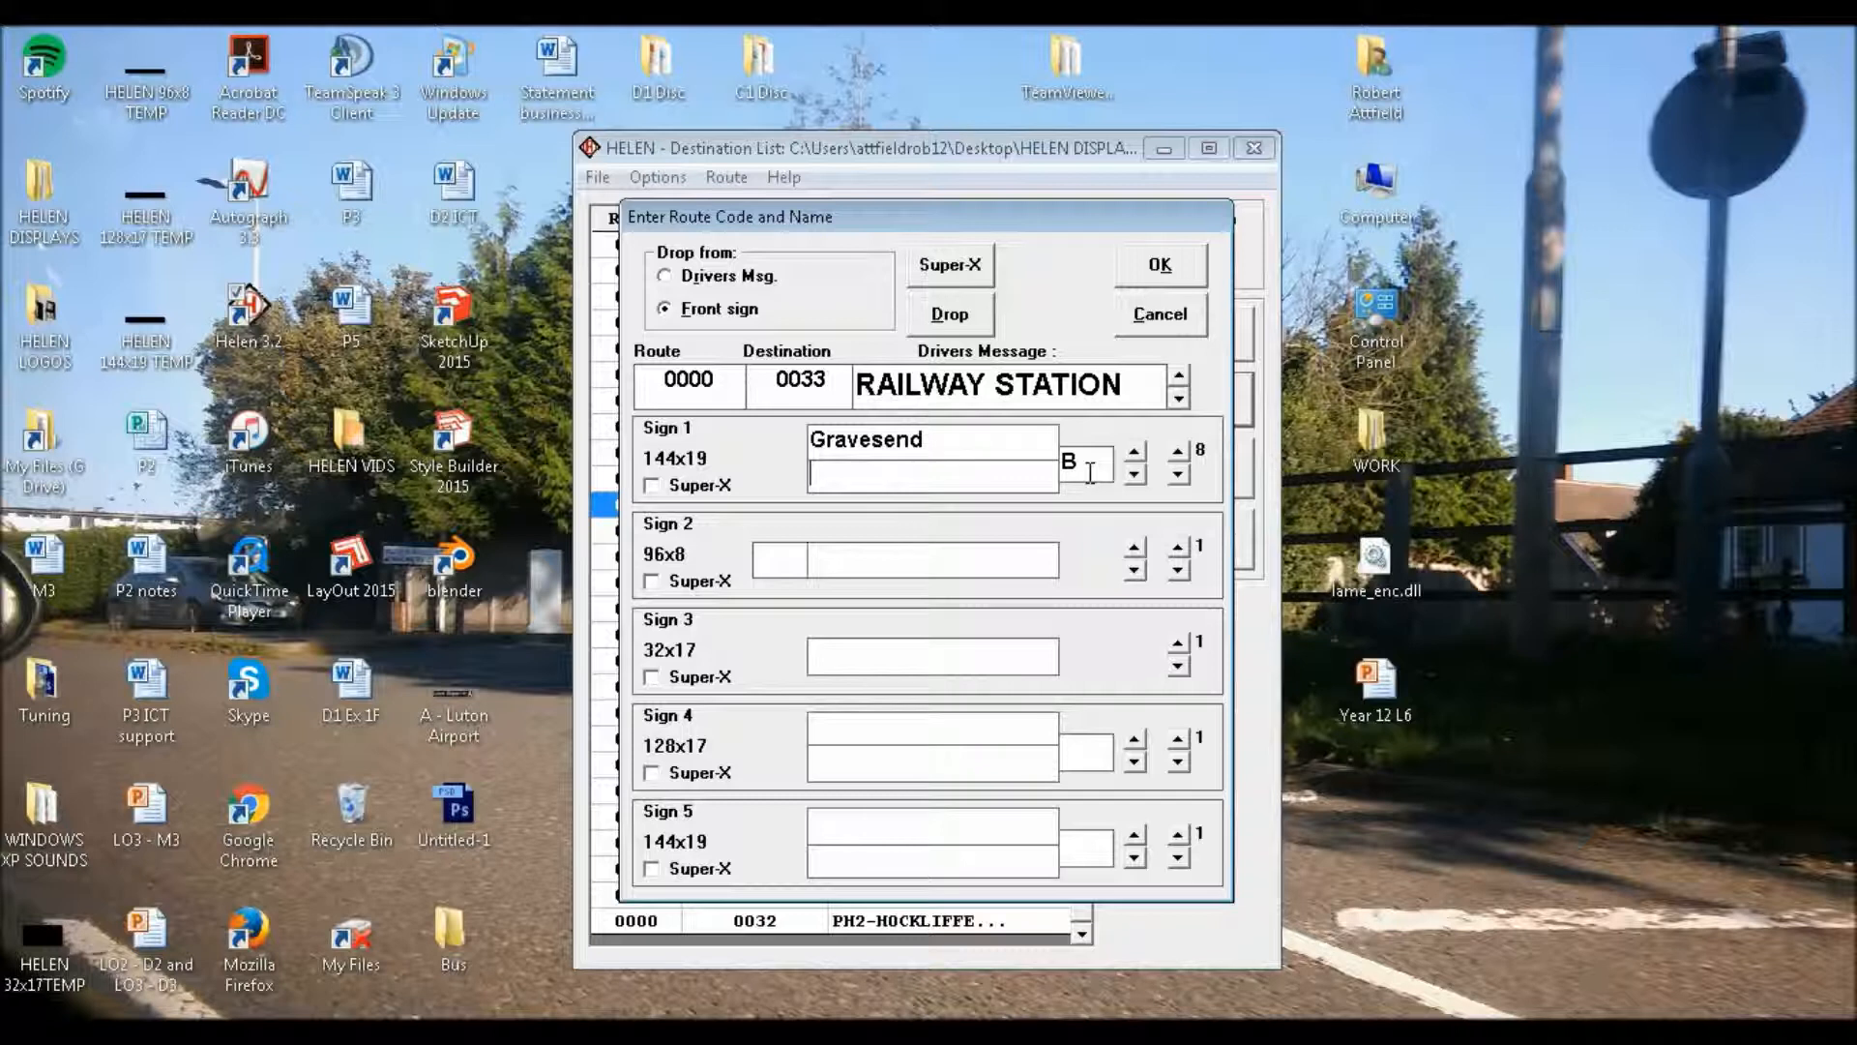
{"action": "type", "text": "!\"£$% via Tham"}
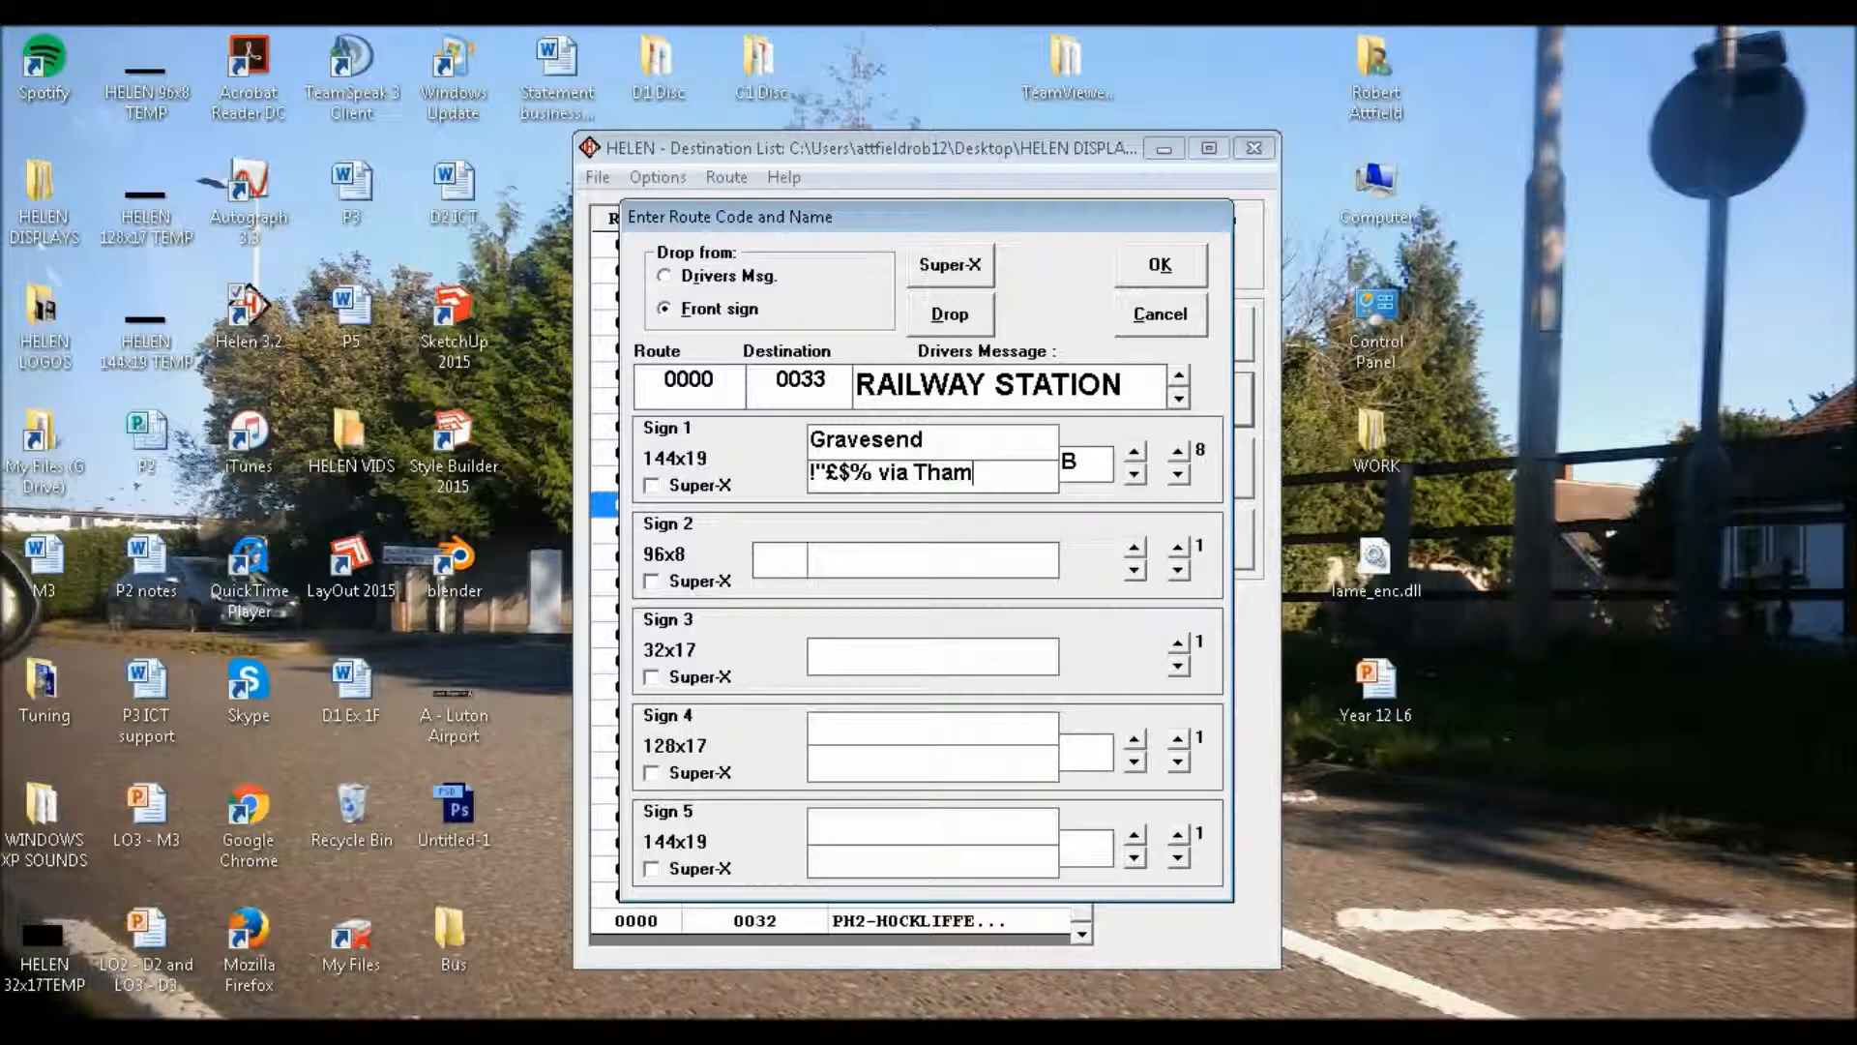
{"action": "type", "text": "es Way"}
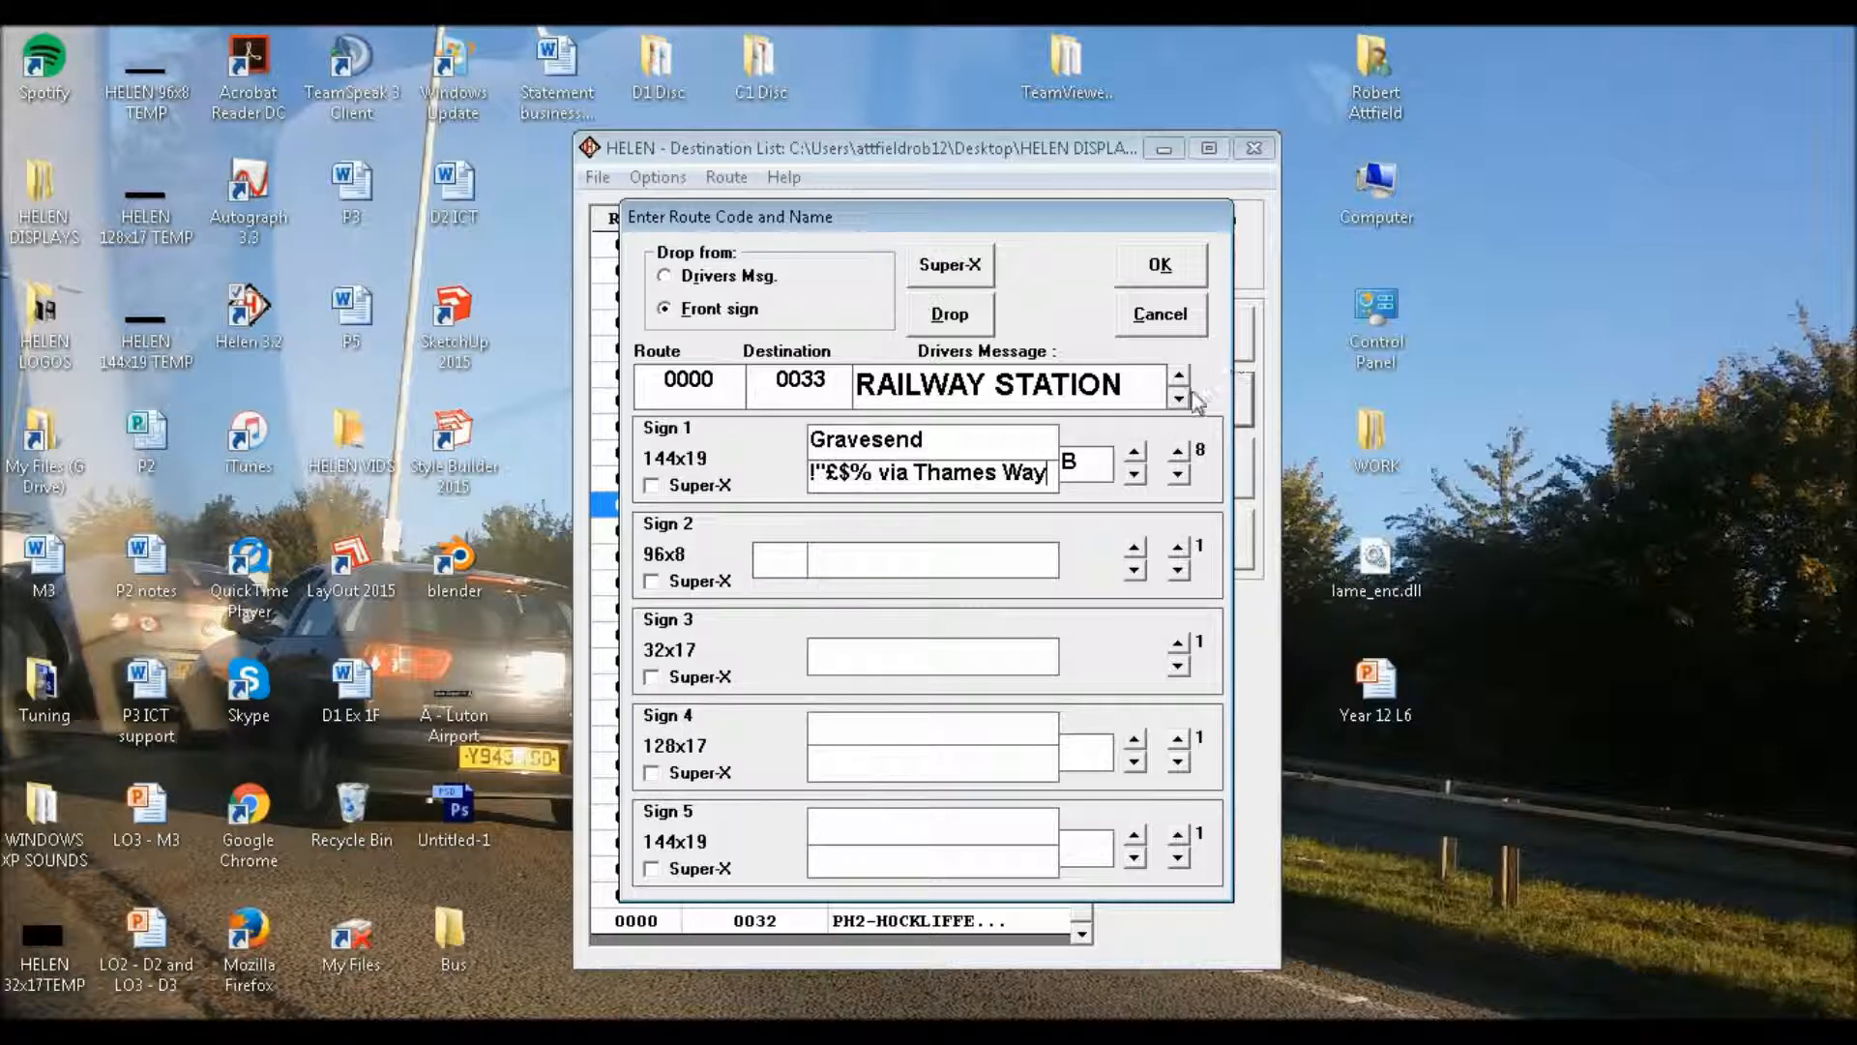
Enter route letter "B" and the text "Gravesend" on Sign 2's first page
{"action": "left_click", "coordinate": [795, 554]}
{"action": "type", "text": "B"}
{"action": "key", "text": "Tab"}
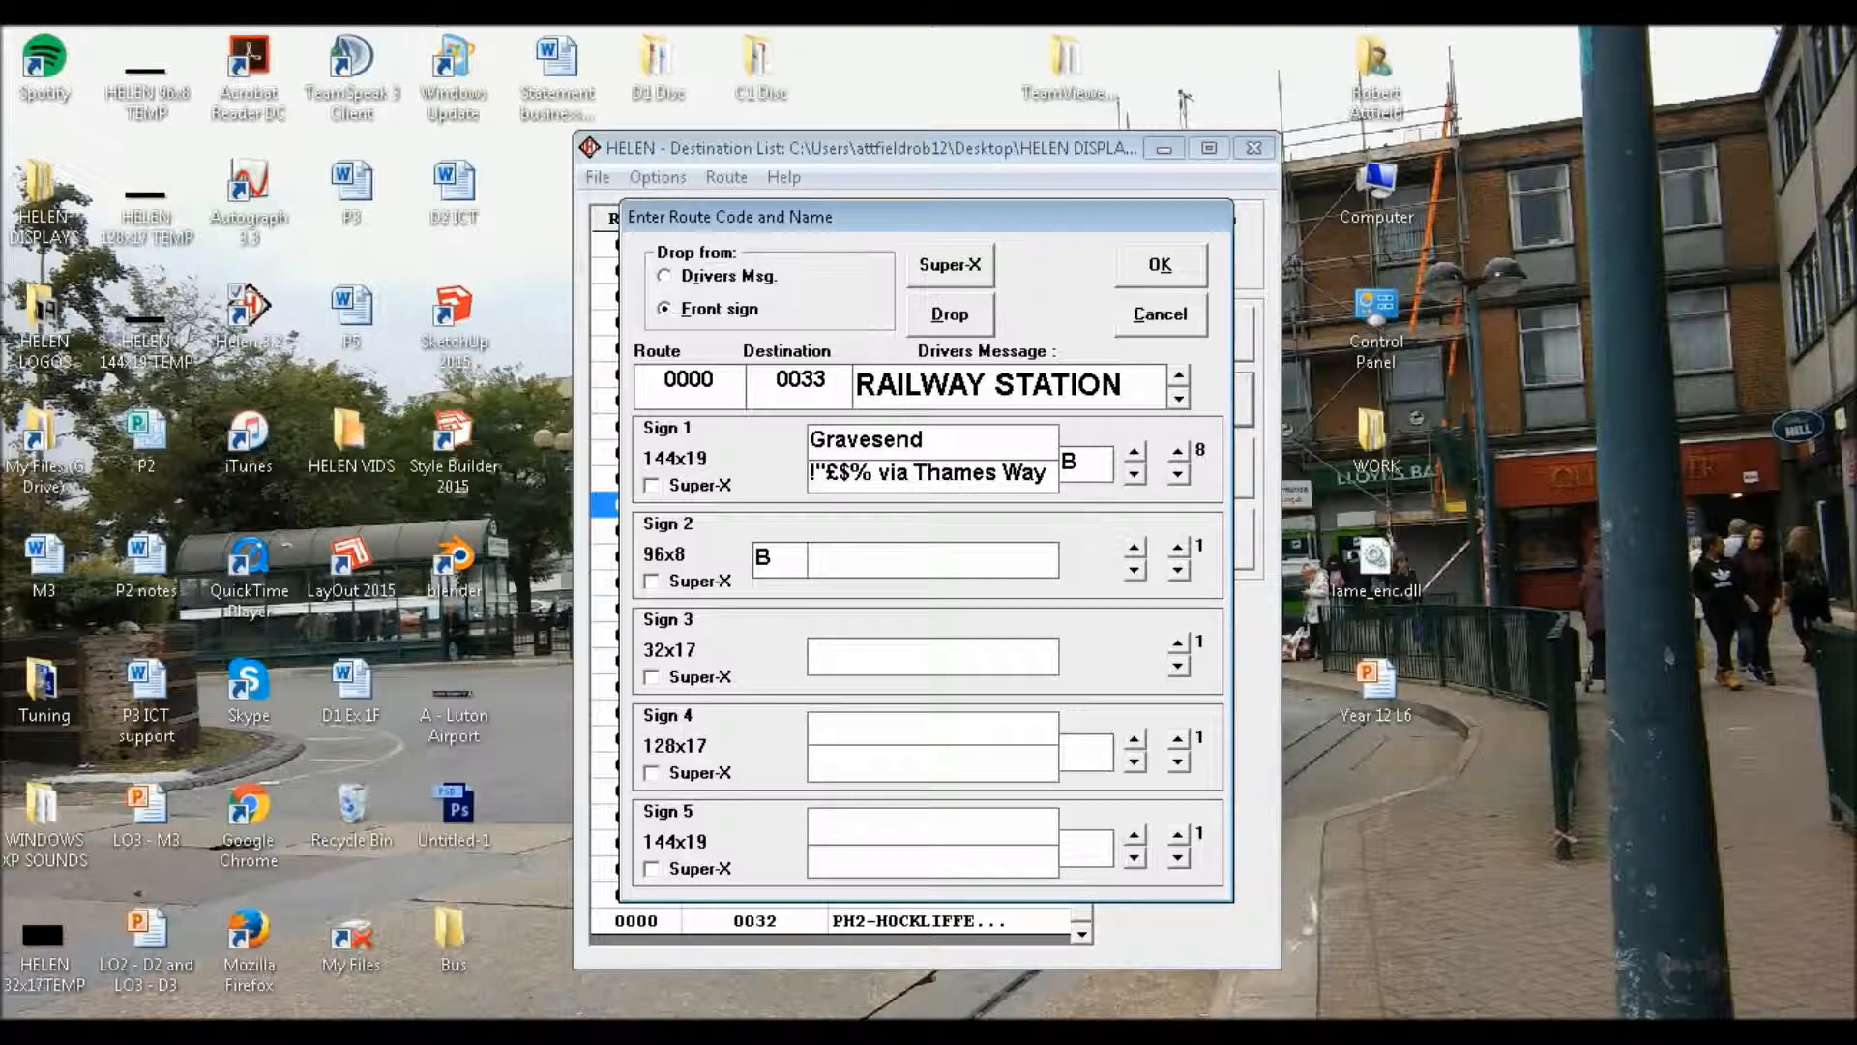
{"action": "type", "text": "Gravesend"}
Enter route letter "B" and the text "via Bluewater" on Sign 2's second page
{"action": "left_click", "coordinate": [1178, 546]}
{"action": "type", "text": "B"}
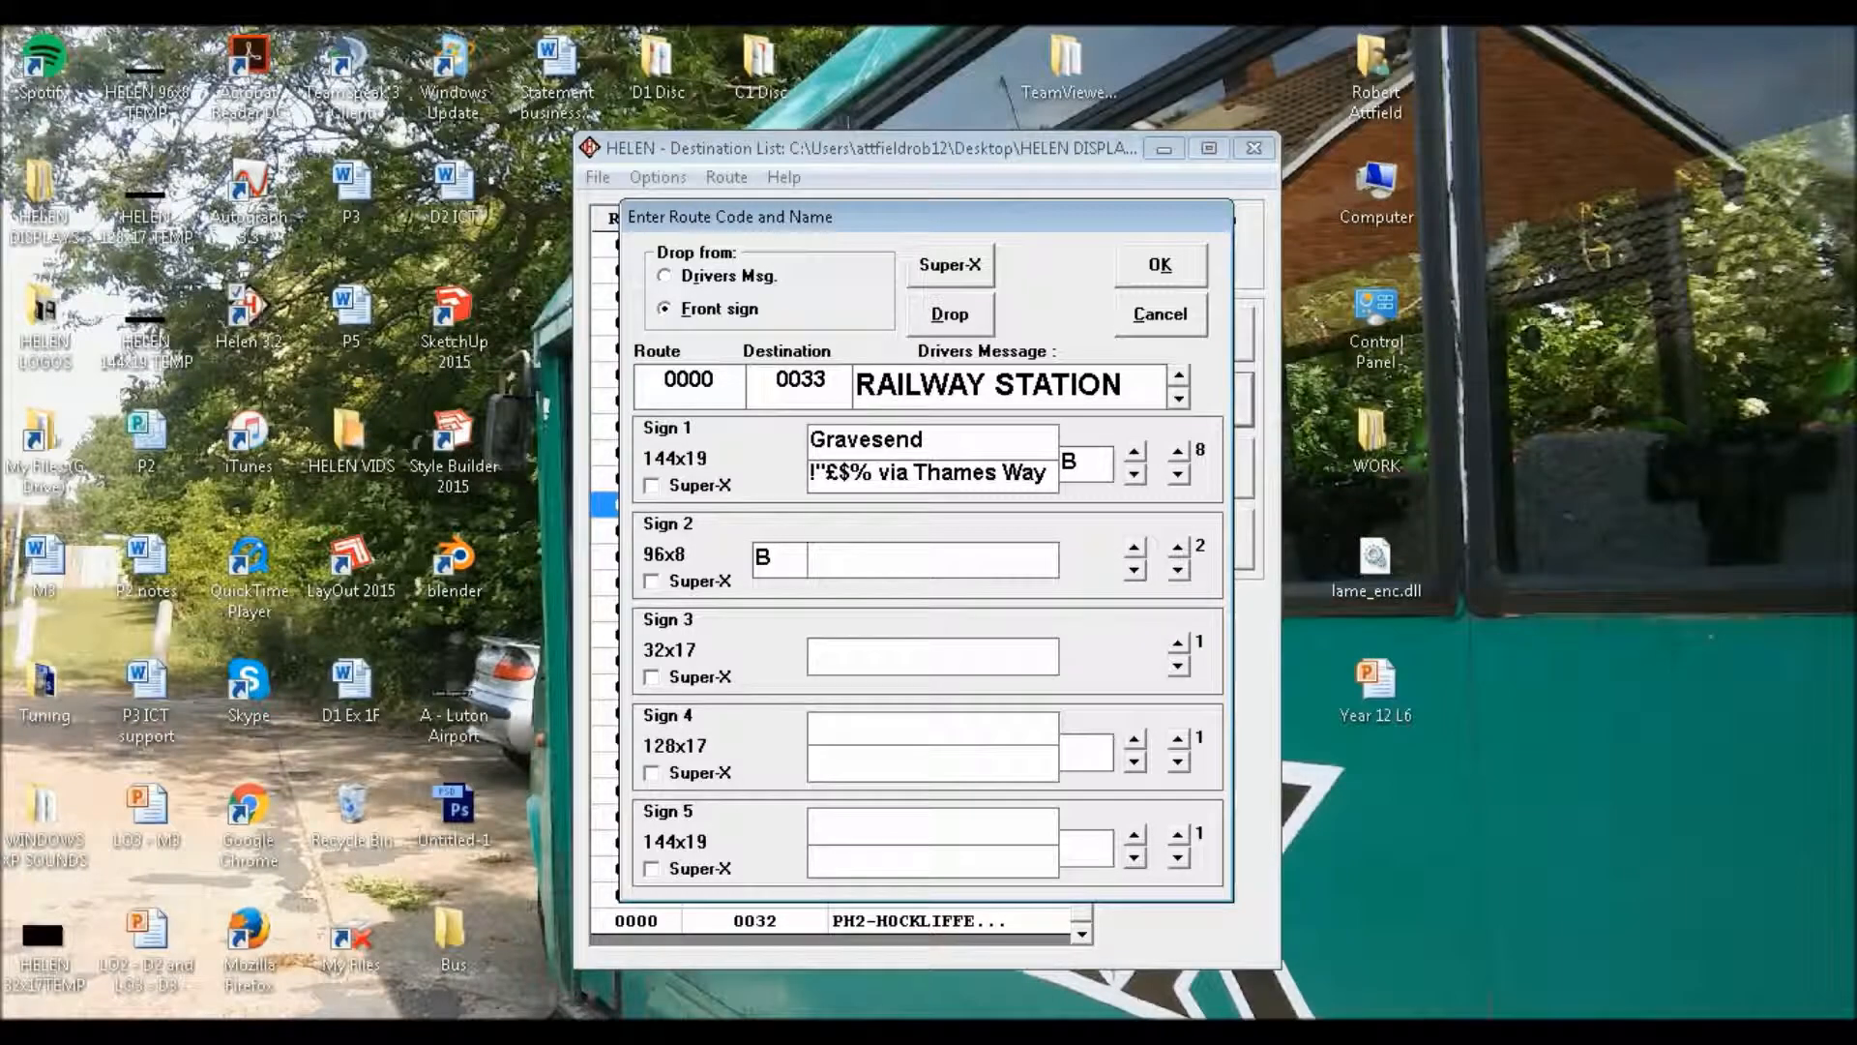
{"action": "key", "text": "Tab"}
{"action": "type", "text": "via Bluewater"}
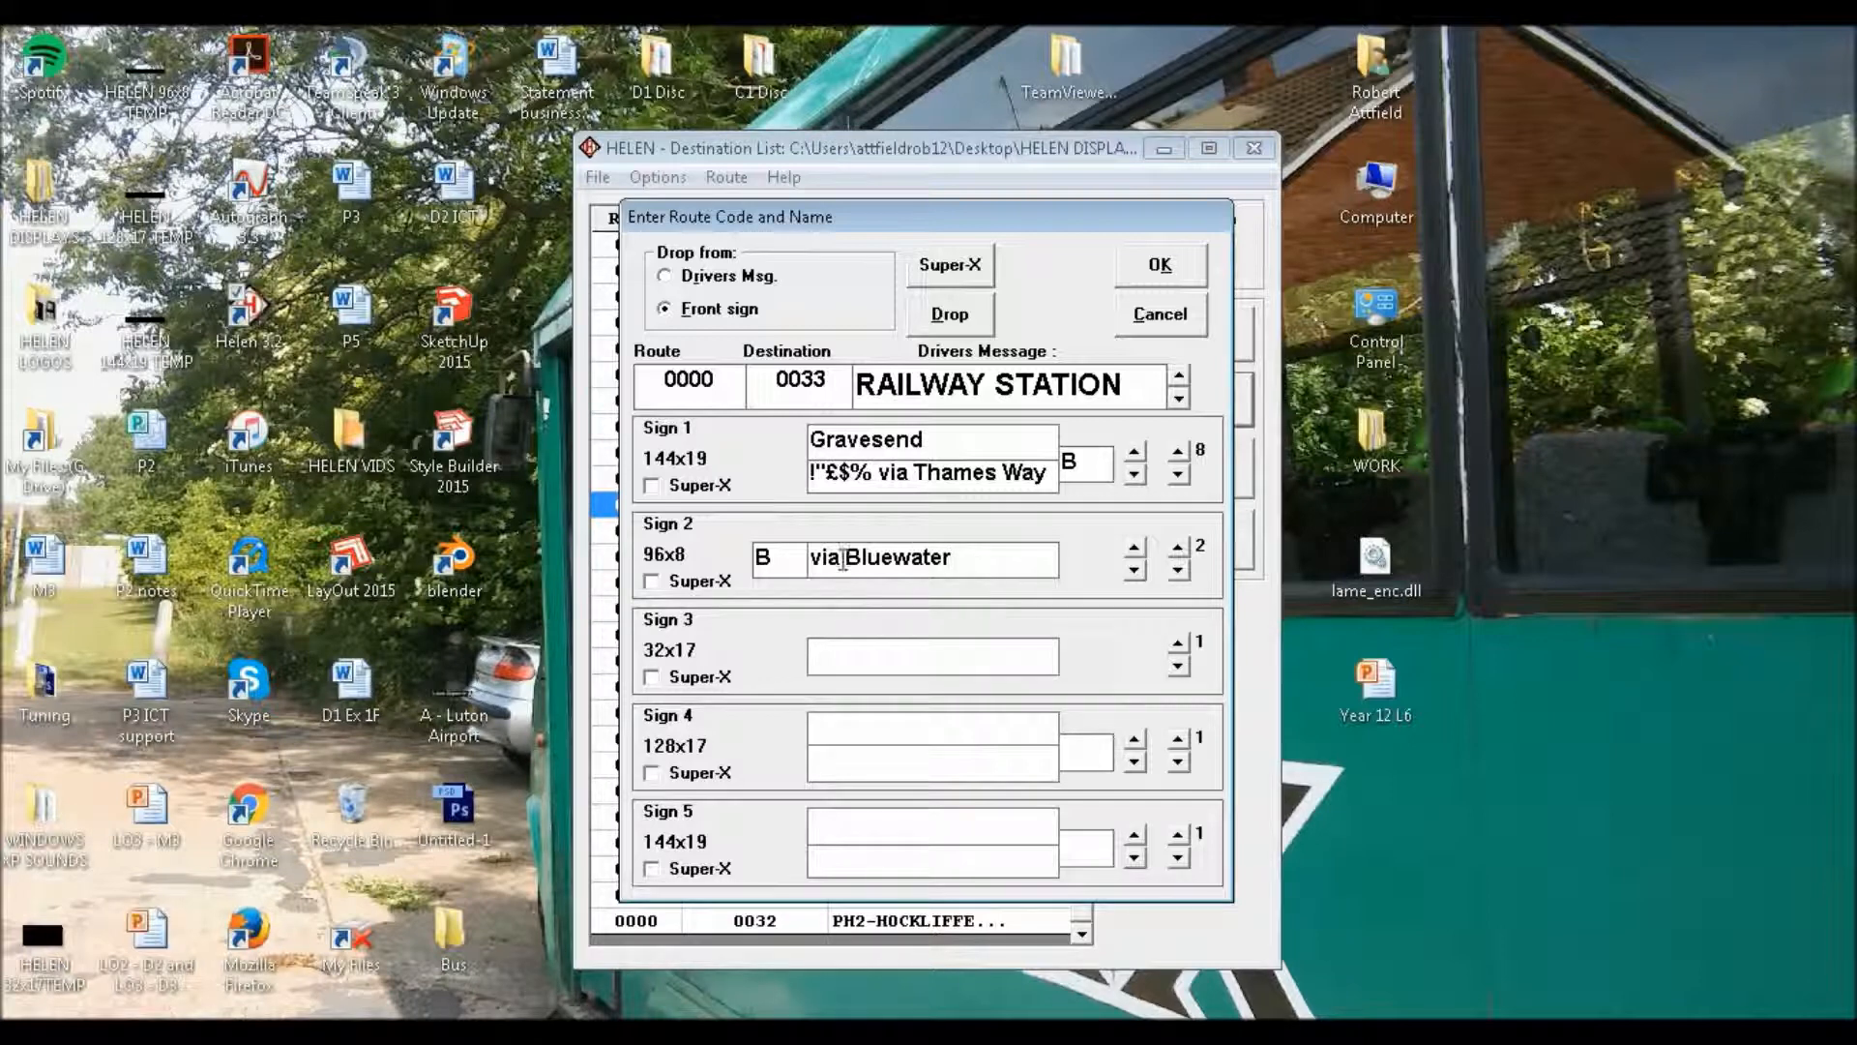
Enter route letter "B" on Sign 2's third page and paste the copied destination "Gravesend" as its text
{"action": "left_click", "coordinate": [1178, 549]}
{"action": "type", "text": "B"}
{"action": "key", "text": "Tab"}
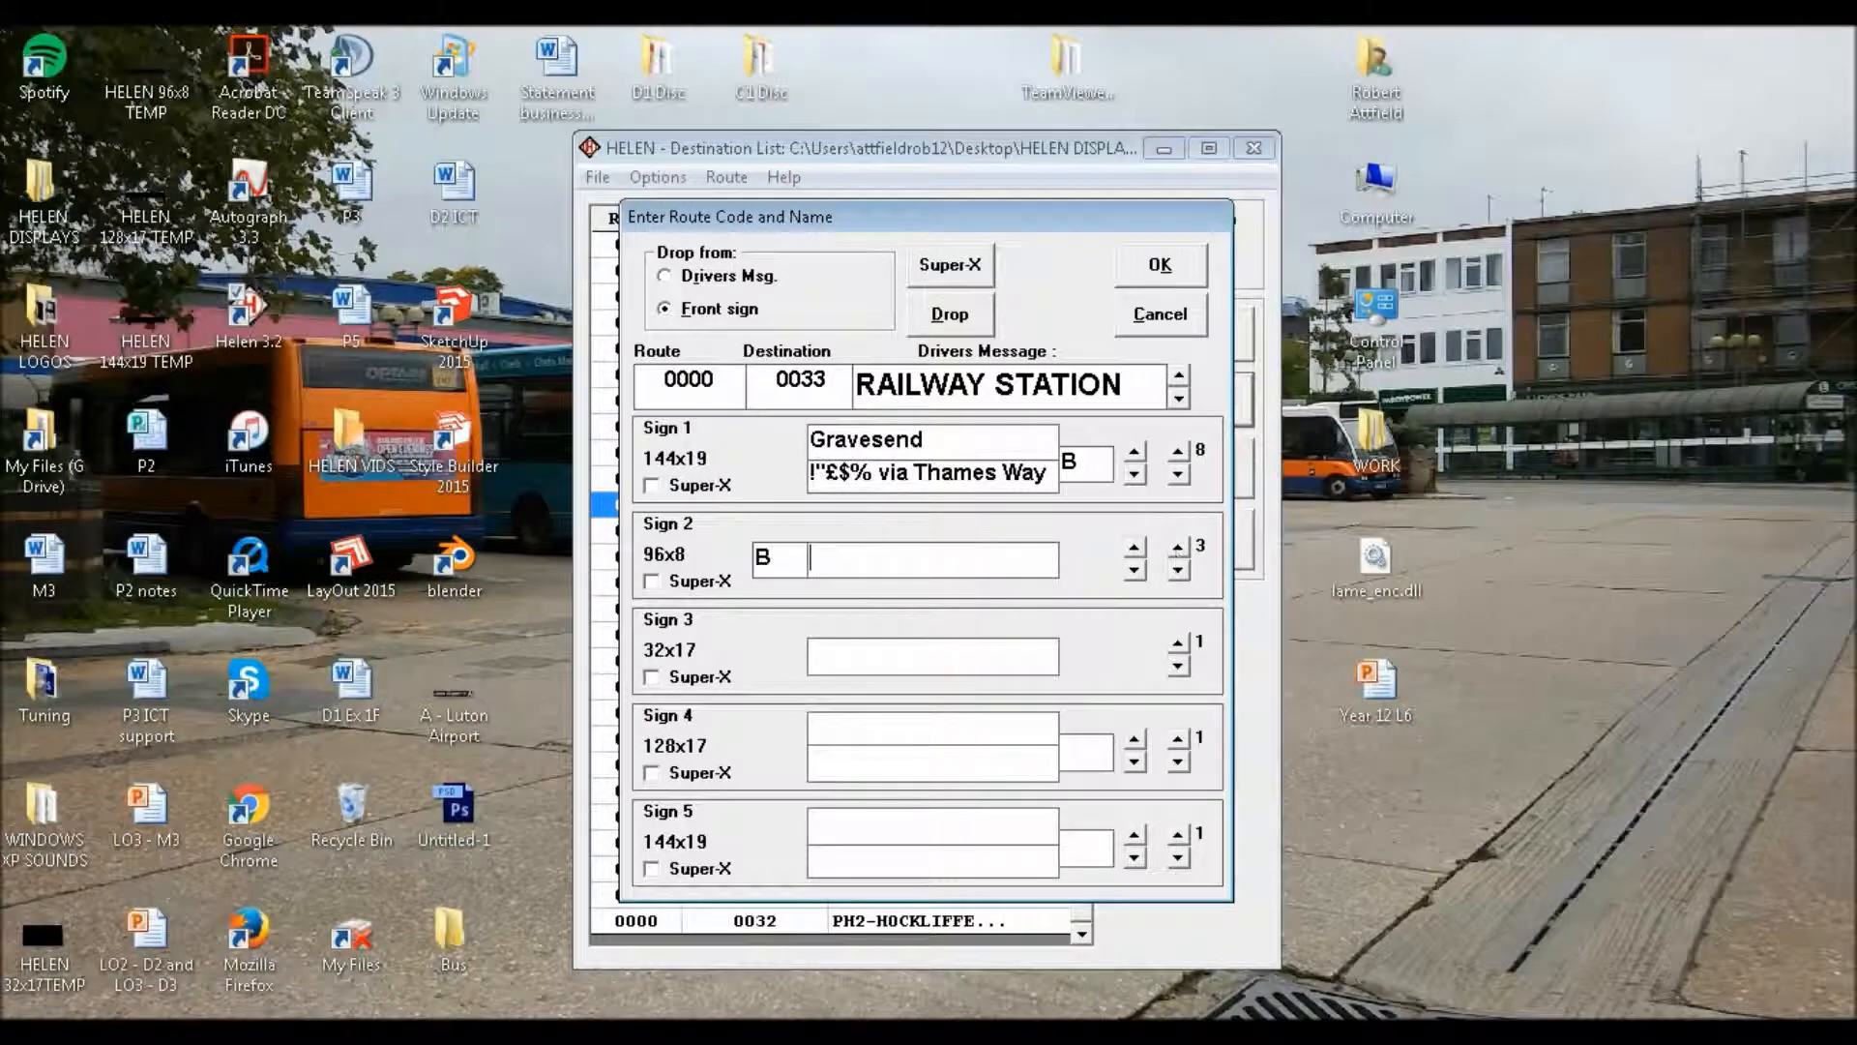
{"action": "type", "text": "Gravesend"}
Enter route letter "B" and the text "via Ebsfleet" on Sign 2's fourth page
{"action": "left_click", "coordinate": [1178, 552]}
{"action": "type", "text": "B"}
{"action": "key", "text": "Tab"}
{"action": "type", "text": "via Ebsfleet"}
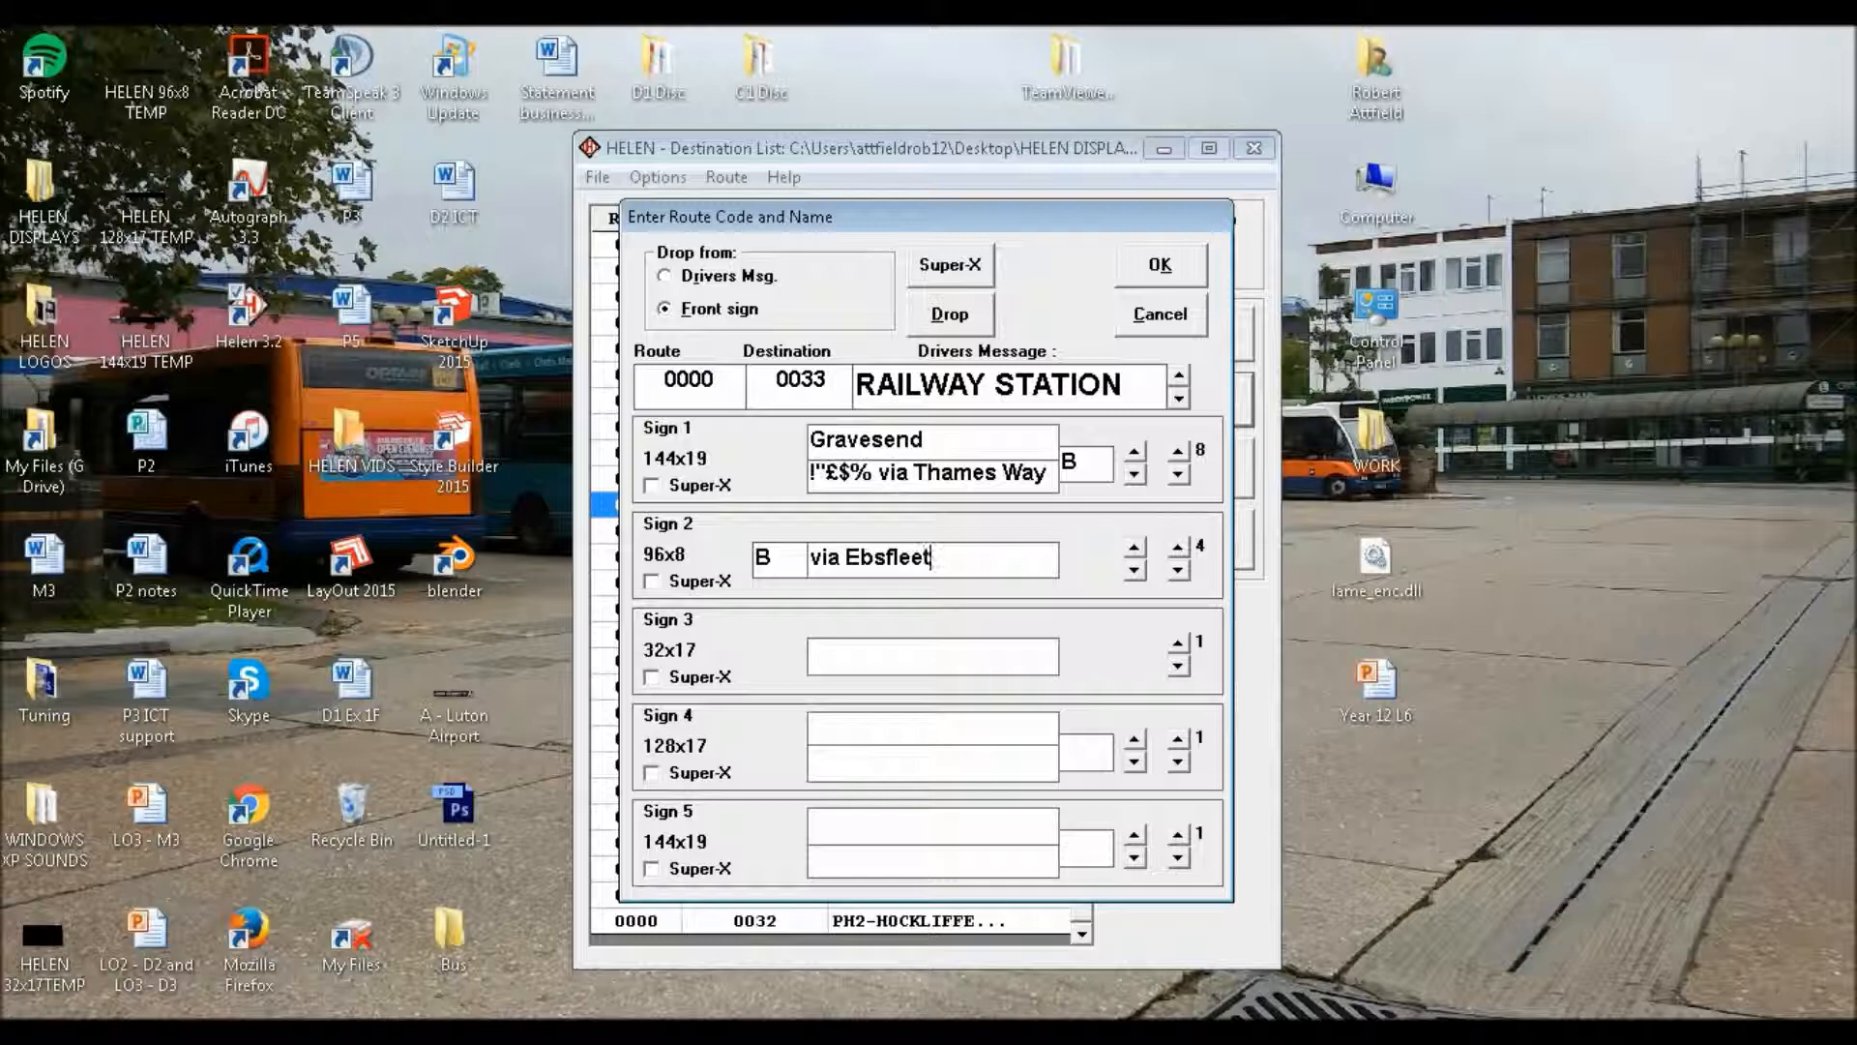
{"action": "type", "text": "B"}
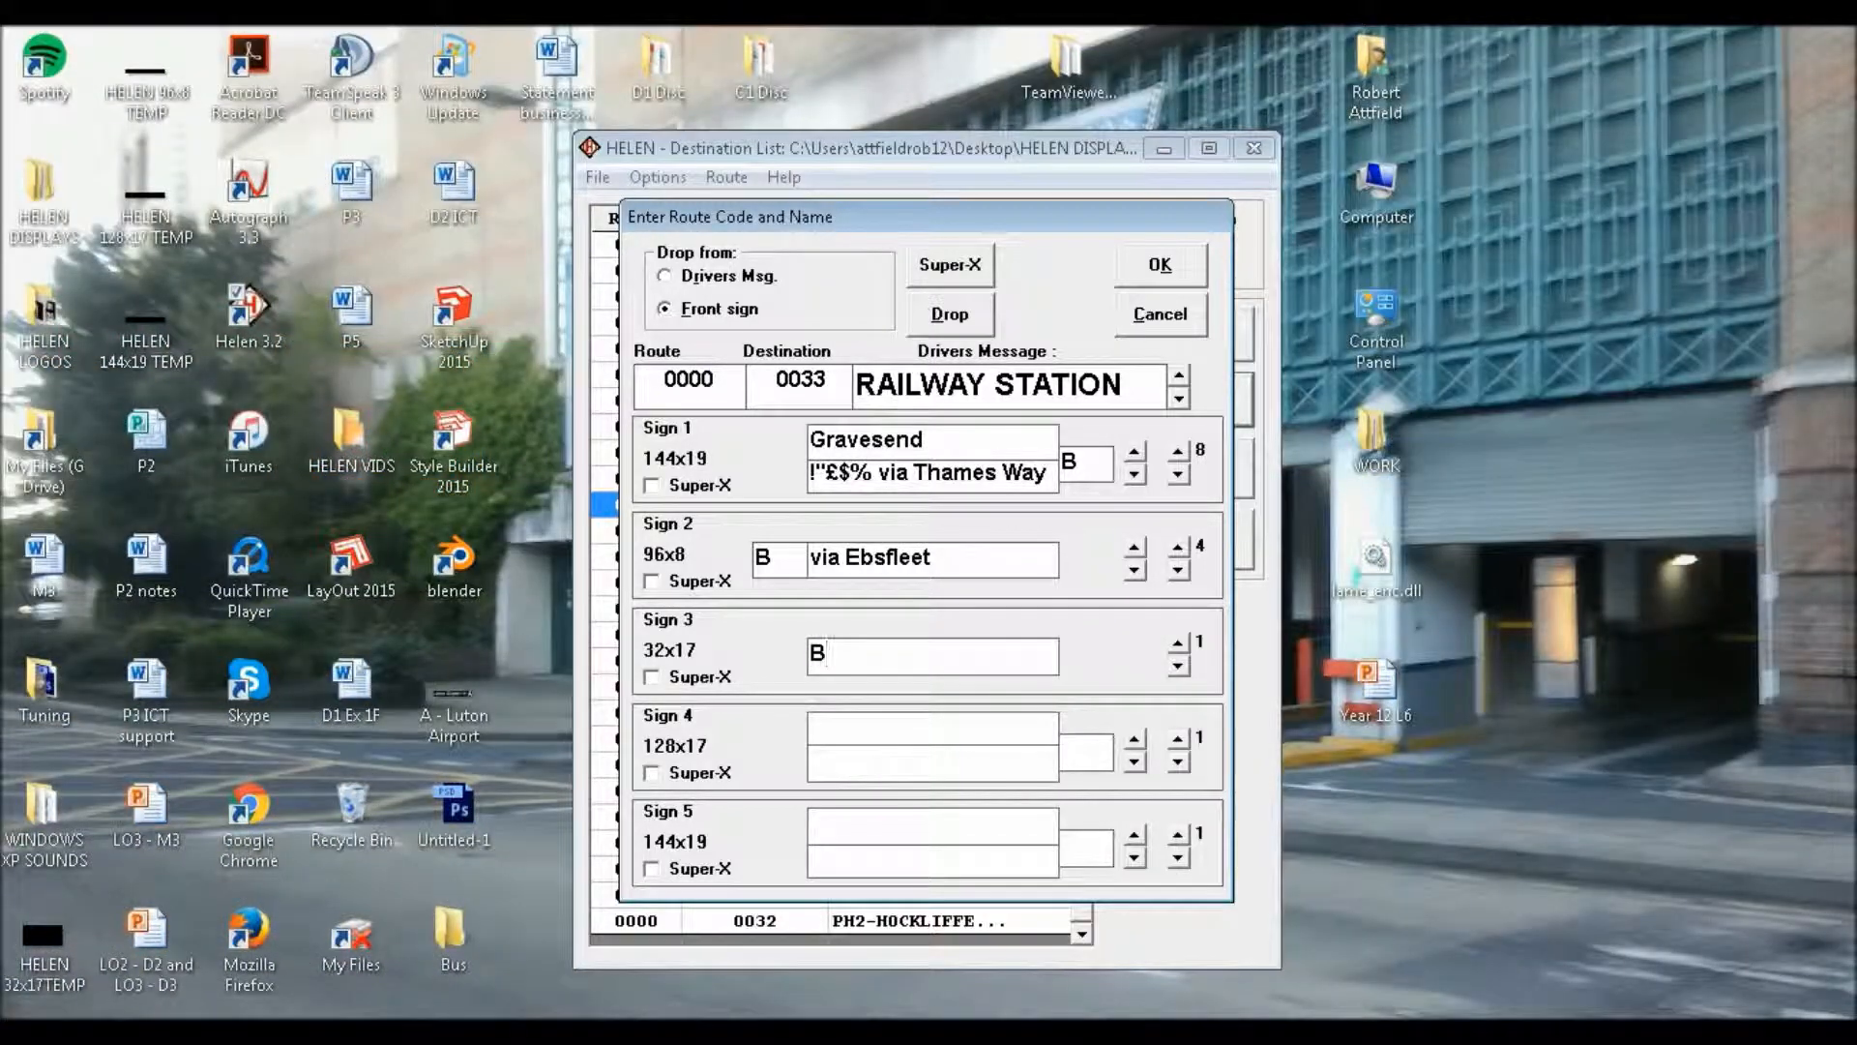
{"action": "type", "text": "B"}
Enter "B" on Sign 3, and route letter "B" with "Gravesend" as the upper line on Sign 4's first page
{"action": "key", "text": "Tab"}
{"action": "type", "text": "Eb"}
{"action": "key", "text": "BackSpace"}
{"action": "key", "text": "BackSpace"}
{"action": "type", "text": "Gravesend"}
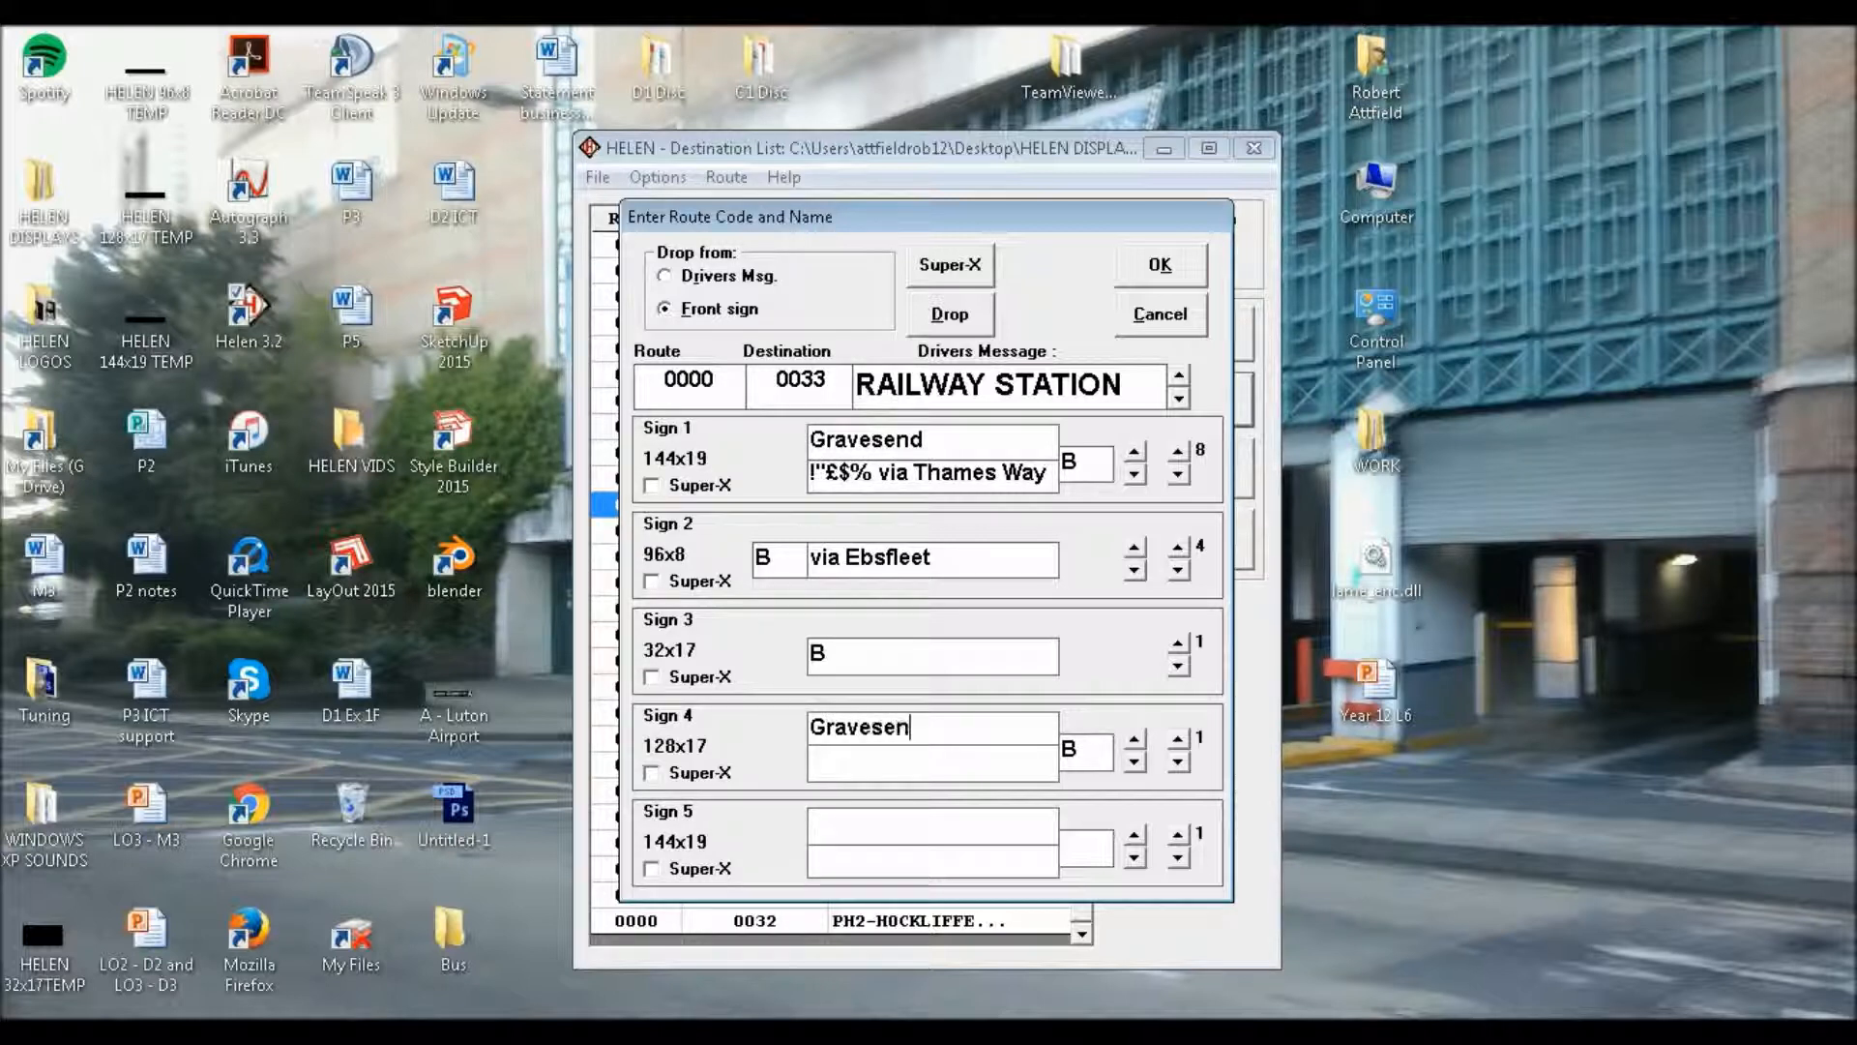
Complete Sign 4's first page with "Railway Station" as the lower line beneath "Gravesend"
{"action": "key", "text": "Tab"}
{"action": "type", "text": "Gravesend"}
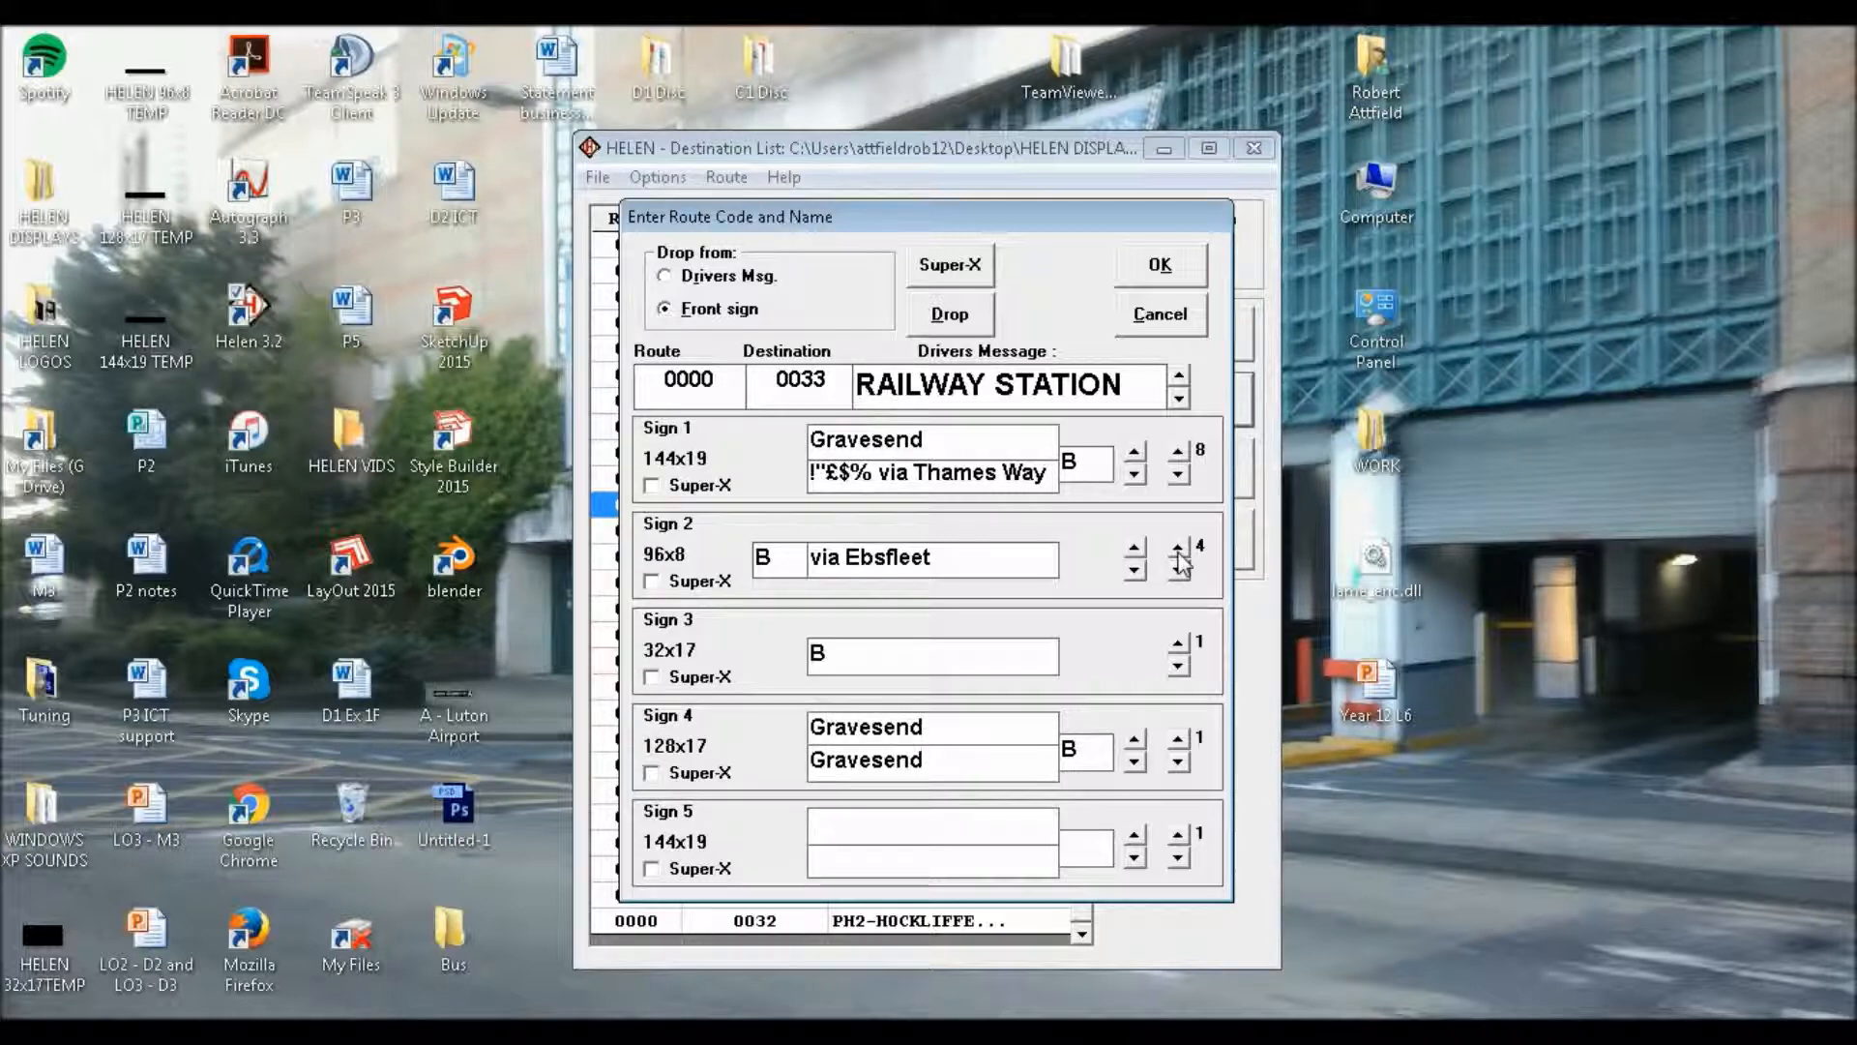
{"action": "key", "text": "BackSpace"}
{"action": "key", "text": "BackSpace"}
{"action": "key", "text": "BackSpace"}
{"action": "key", "text": "BackSpace"}
{"action": "key", "text": "BackSpace"}
{"action": "key", "text": "BackSpace"}
{"action": "key", "text": "BackSpace"}
{"action": "key", "text": "BackSpace"}
{"action": "key", "text": "BackSpace"}
{"action": "type", "text": "Railway Station"}
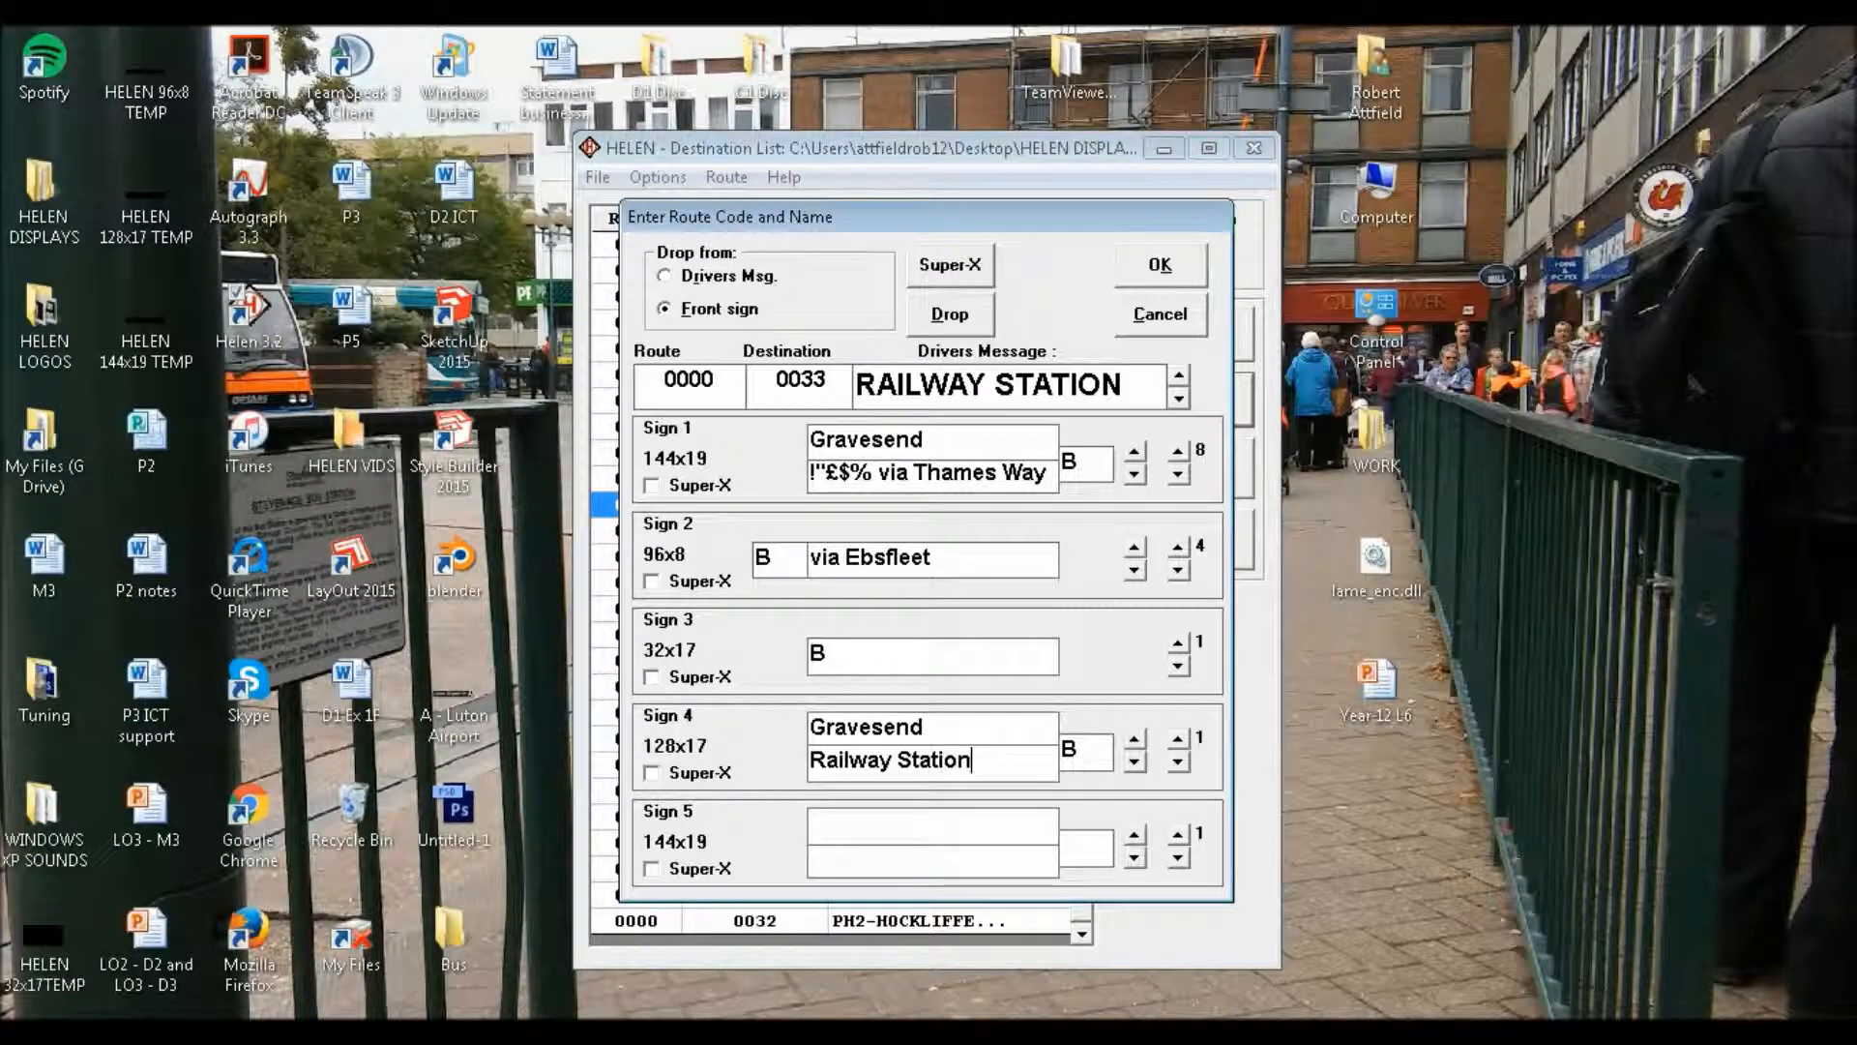
Page Sign 1 back to its second page for reference and enter "B" and upper line "Gravesend" on Sign 4's second page
{"action": "left_click", "coordinate": [1178, 476]}
{"action": "left_click", "coordinate": [1178, 476]}
{"action": "left_click", "coordinate": [1178, 476]}
{"action": "left_click", "coordinate": [1179, 475]}
{"action": "left_click", "coordinate": [1178, 476]}
{"action": "left_click", "coordinate": [1178, 475]}
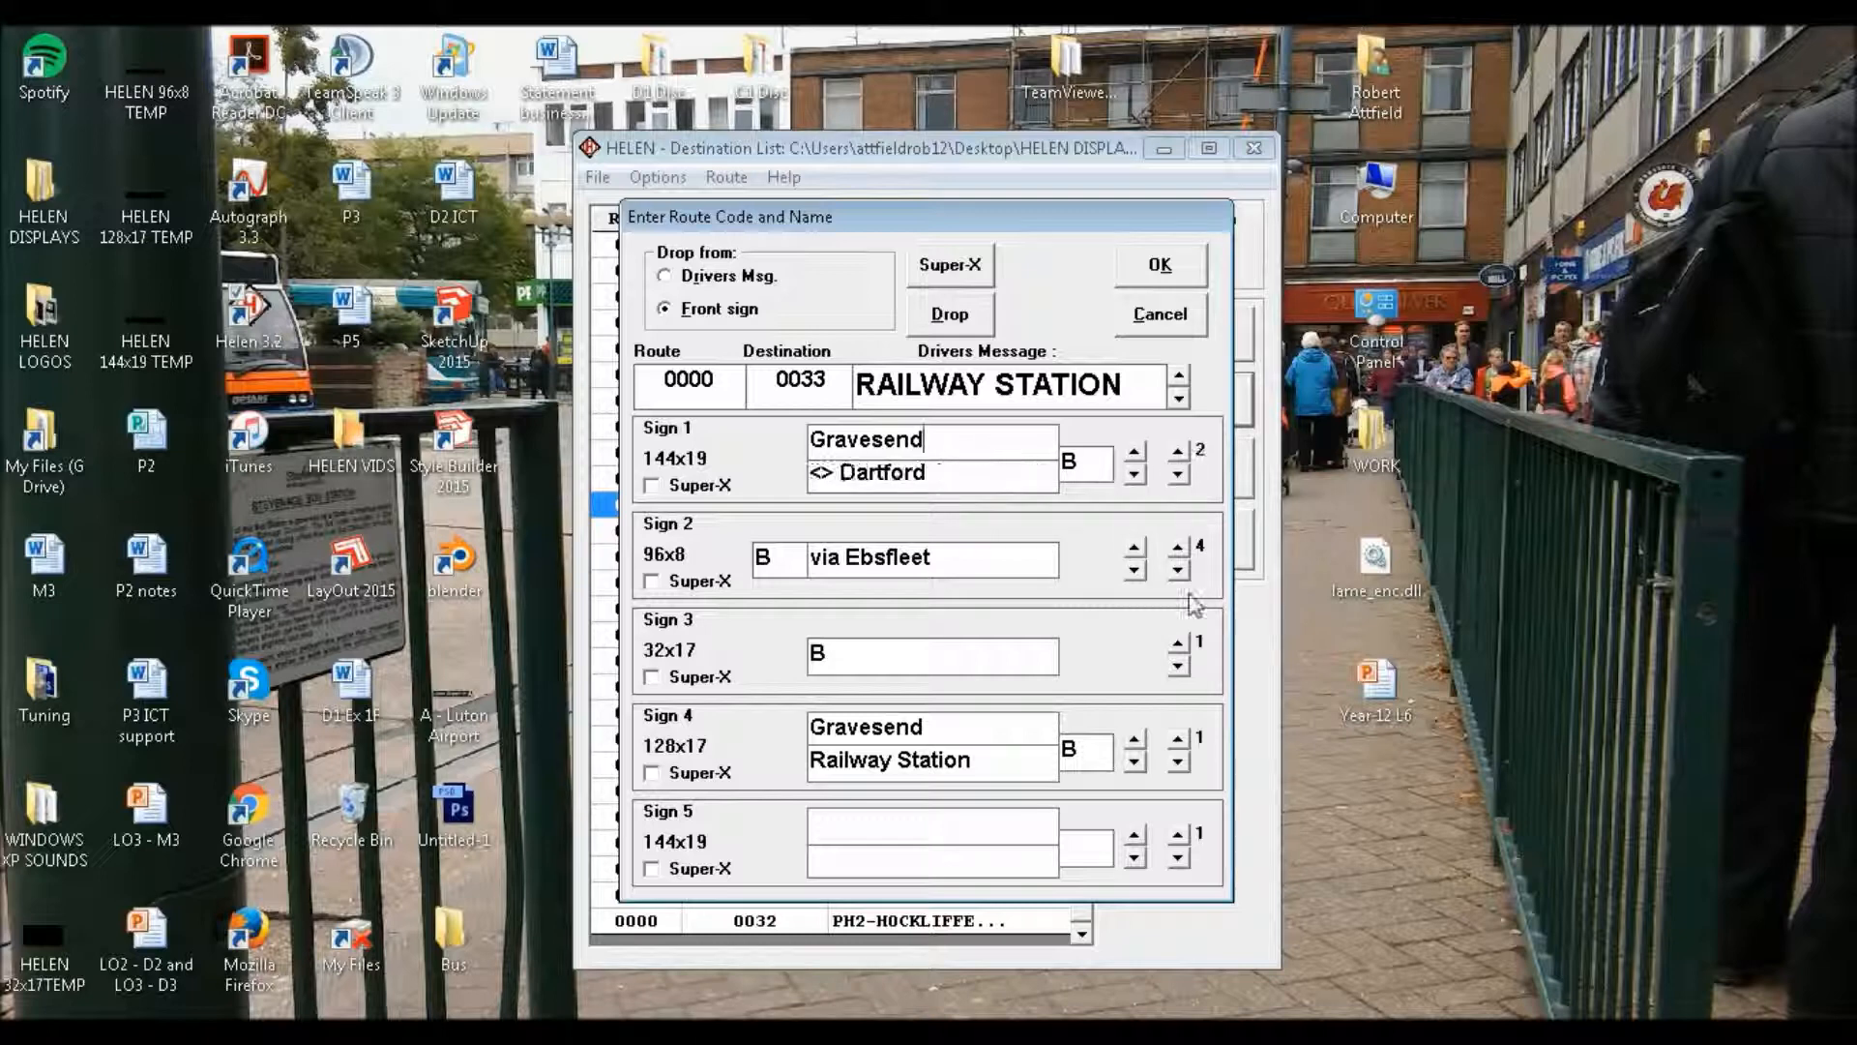
{"action": "left_click", "coordinate": [1178, 739]}
{"action": "left_click", "coordinate": [1073, 761]}
{"action": "type", "text": "B"}
{"action": "type", "text": "Gravesend"}
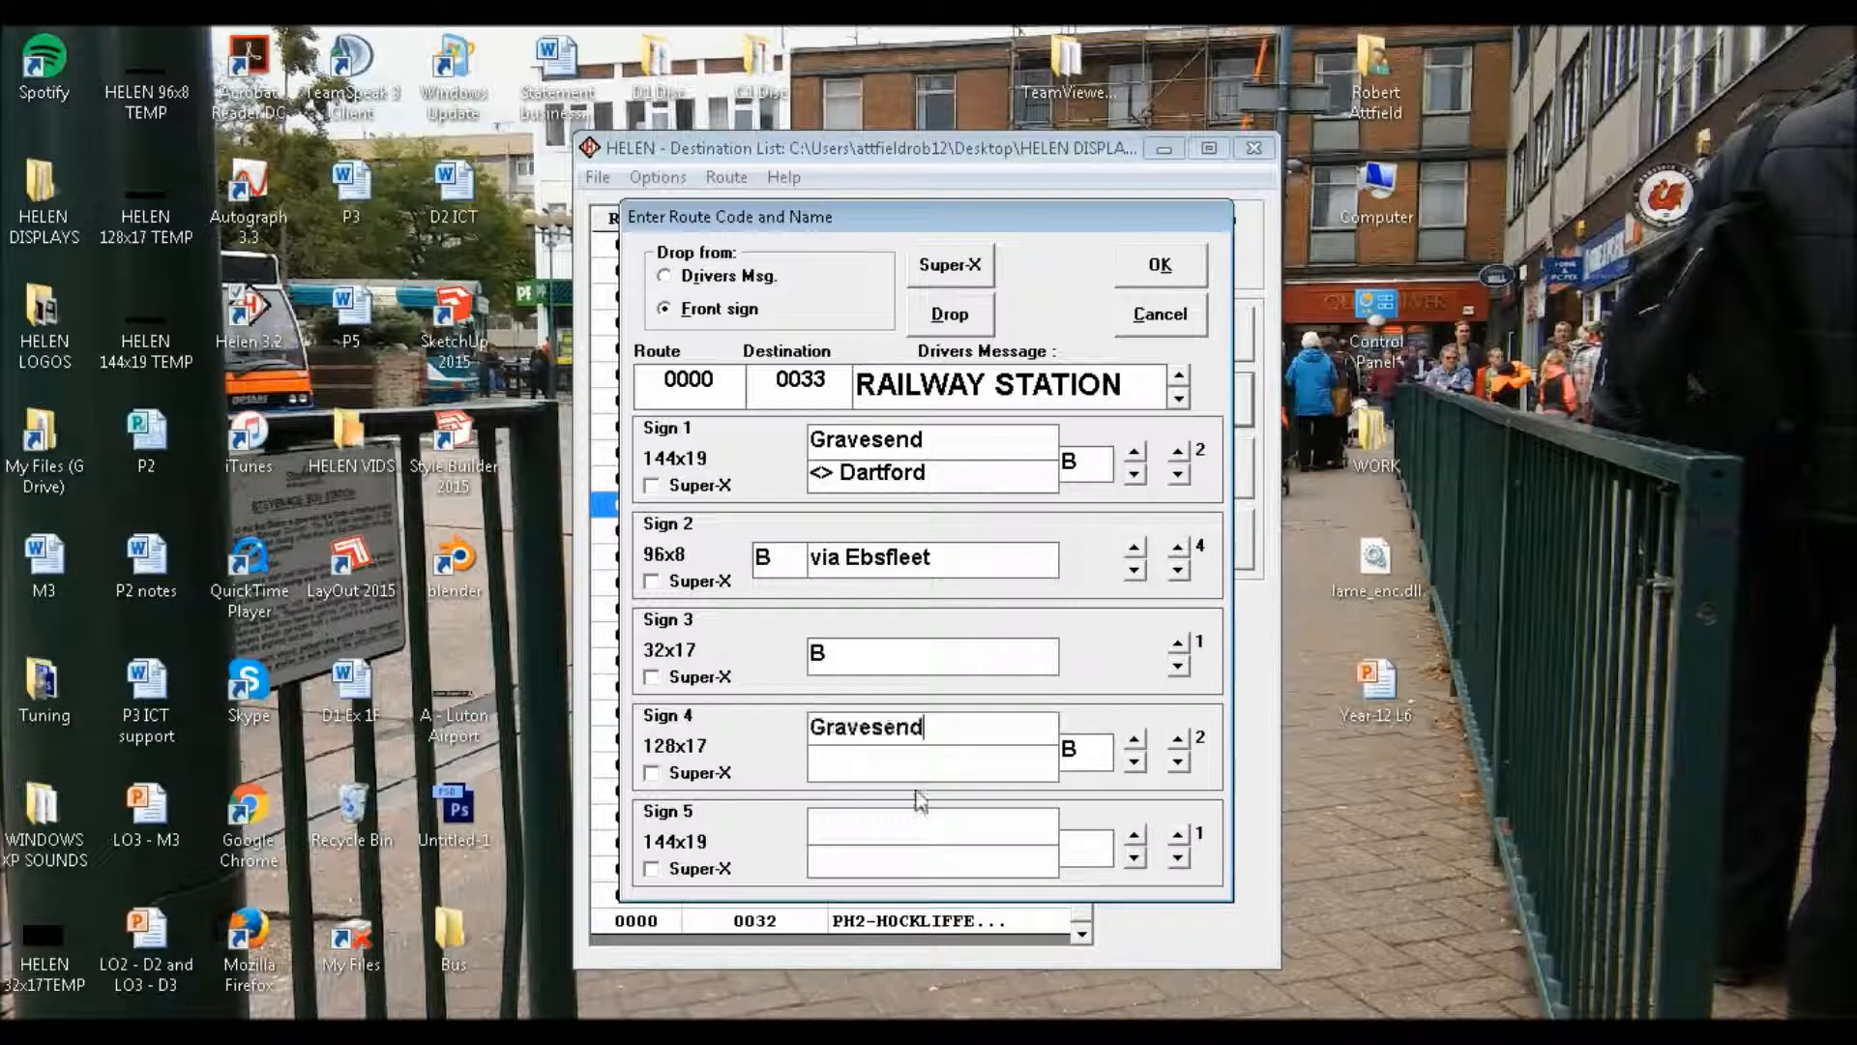
Enter "via Dartford" as the lower line of Sign 4's second page and advance to its third page
{"action": "key", "text": "Return"}
{"action": "type", "text": "v"}
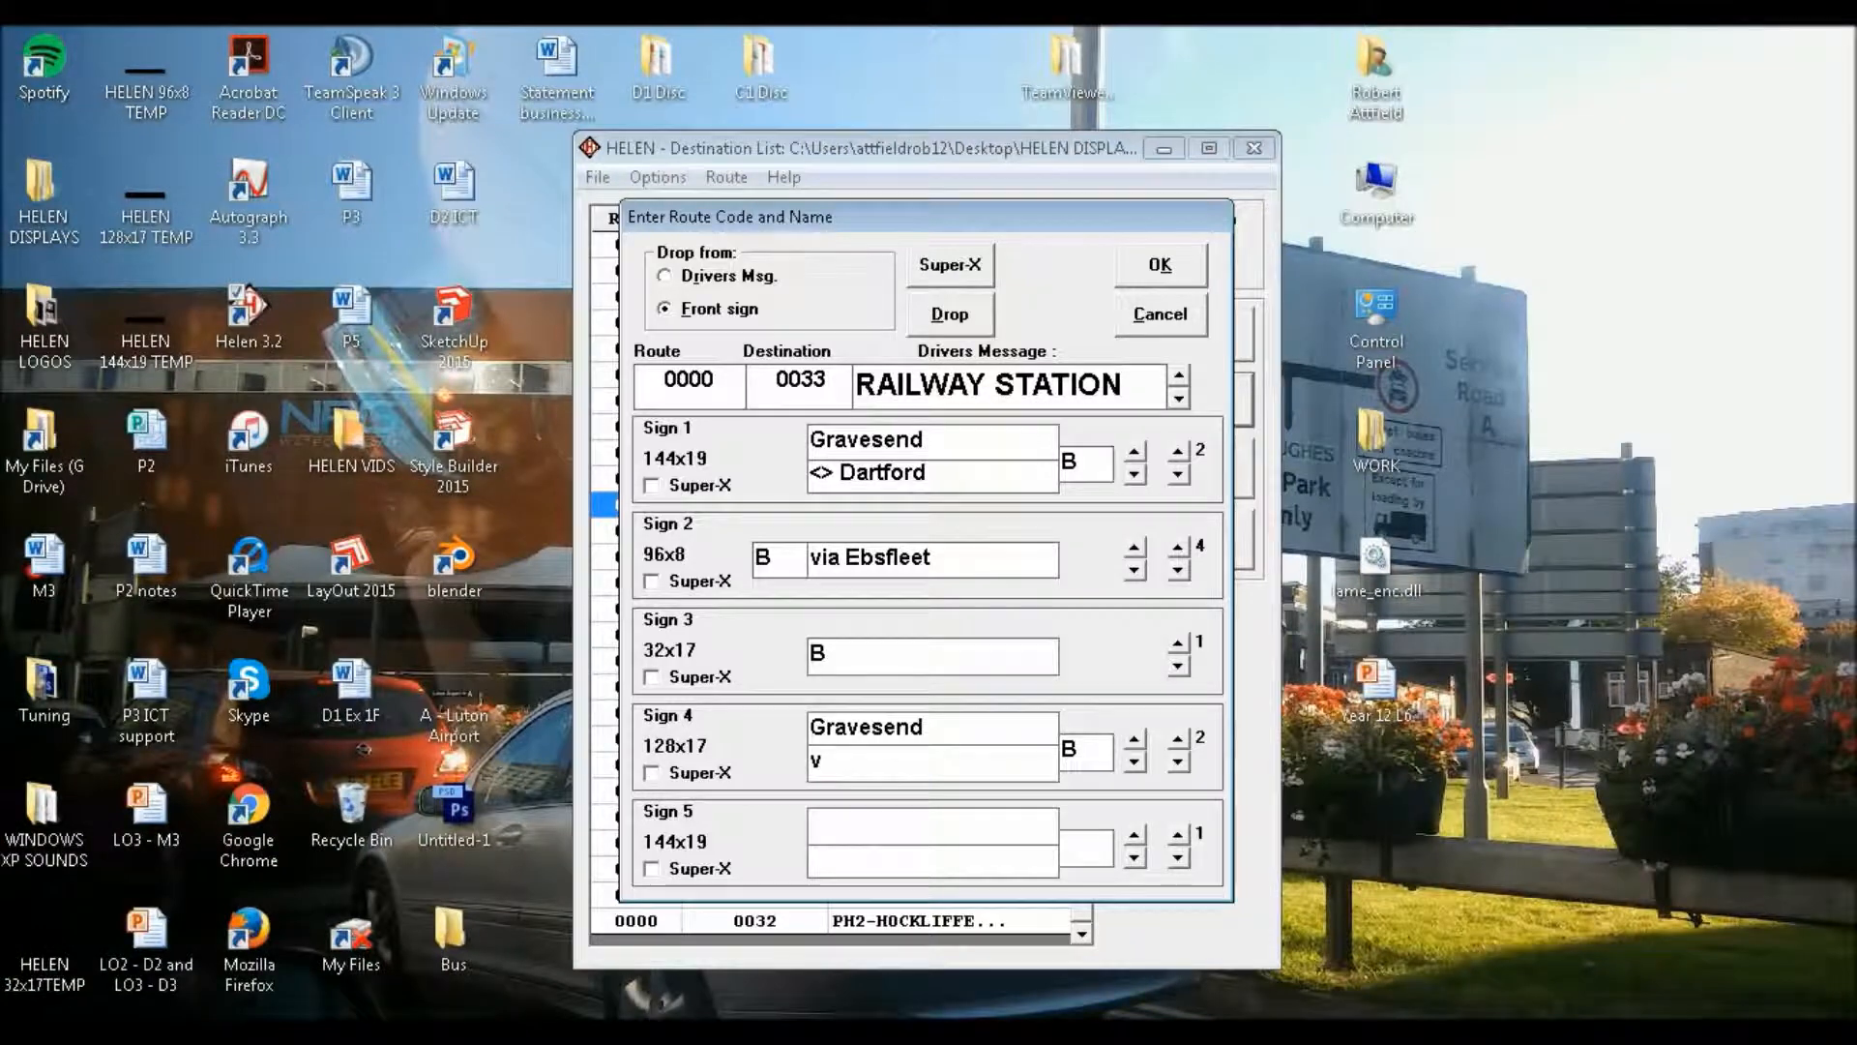
{"action": "type", "text": "<>"}
{"action": "key", "text": "BackSpace"}
{"action": "key", "text": "BackSpace"}
{"action": "type", "text": "via Dartford"}
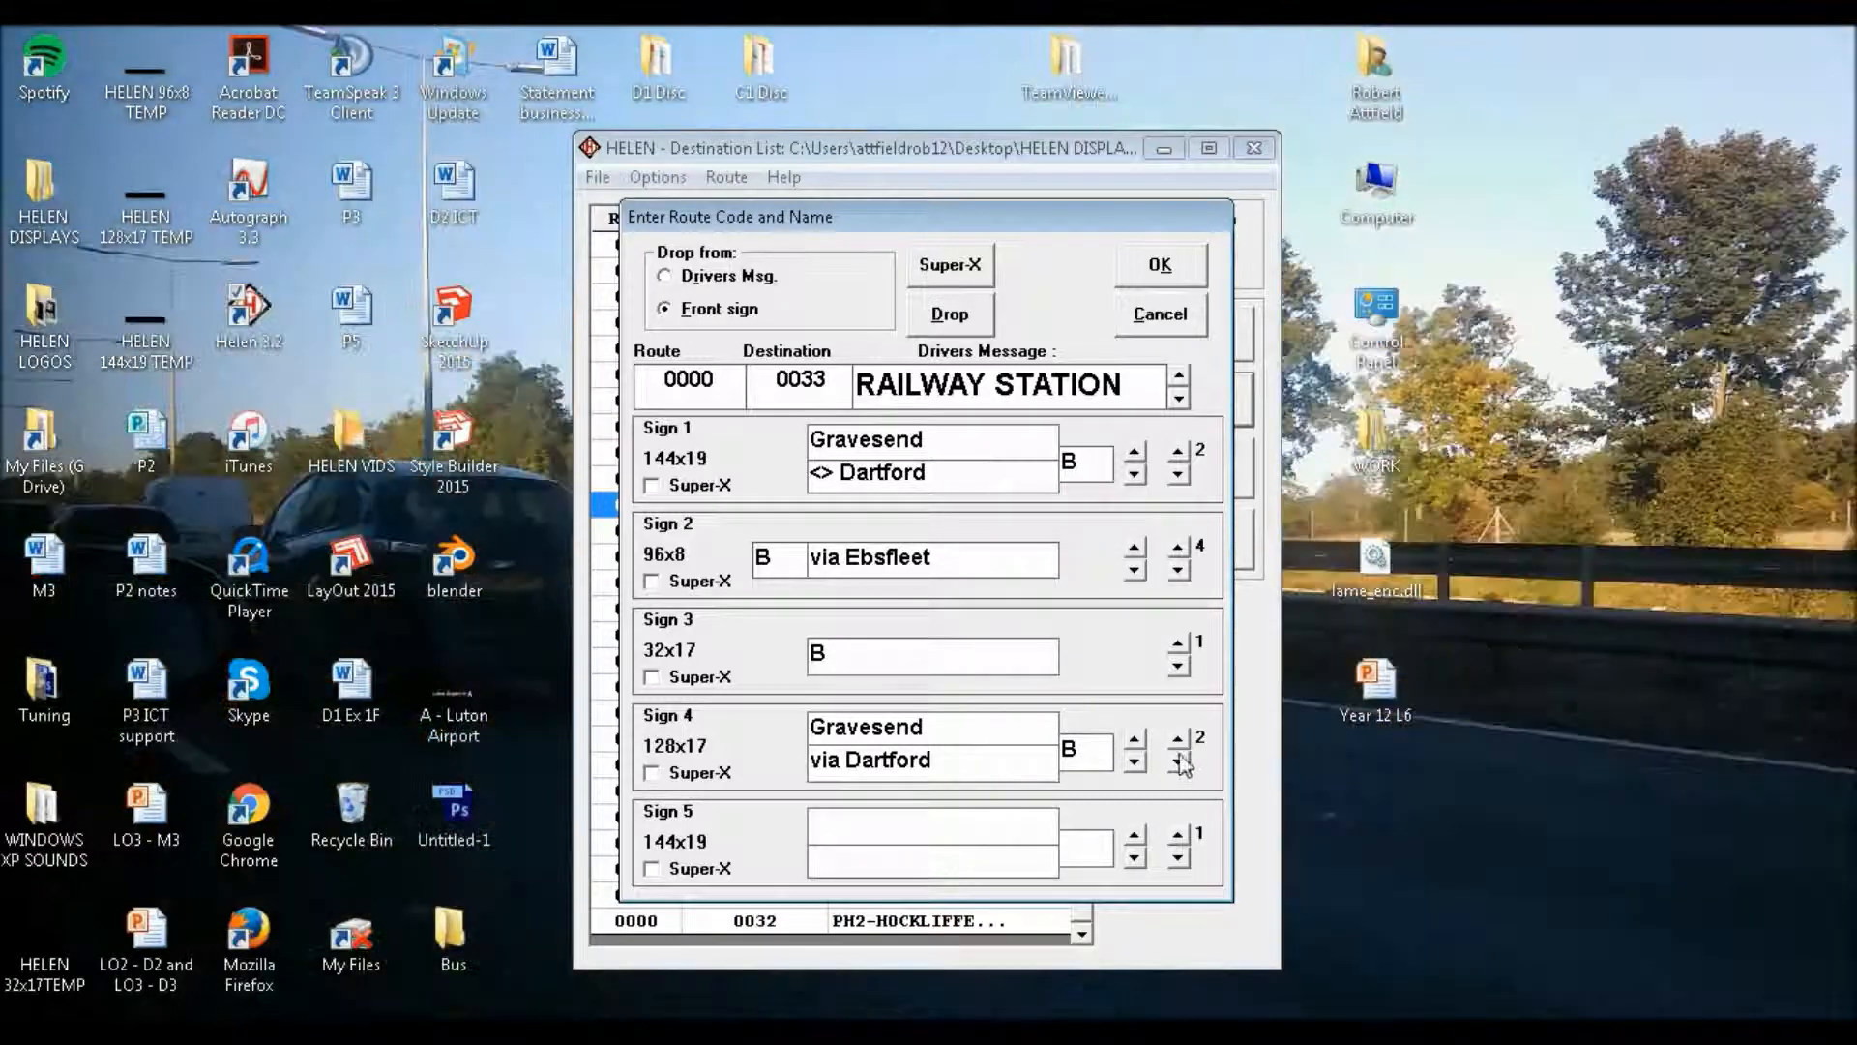
{"action": "left_click", "coordinate": [1177, 761]}
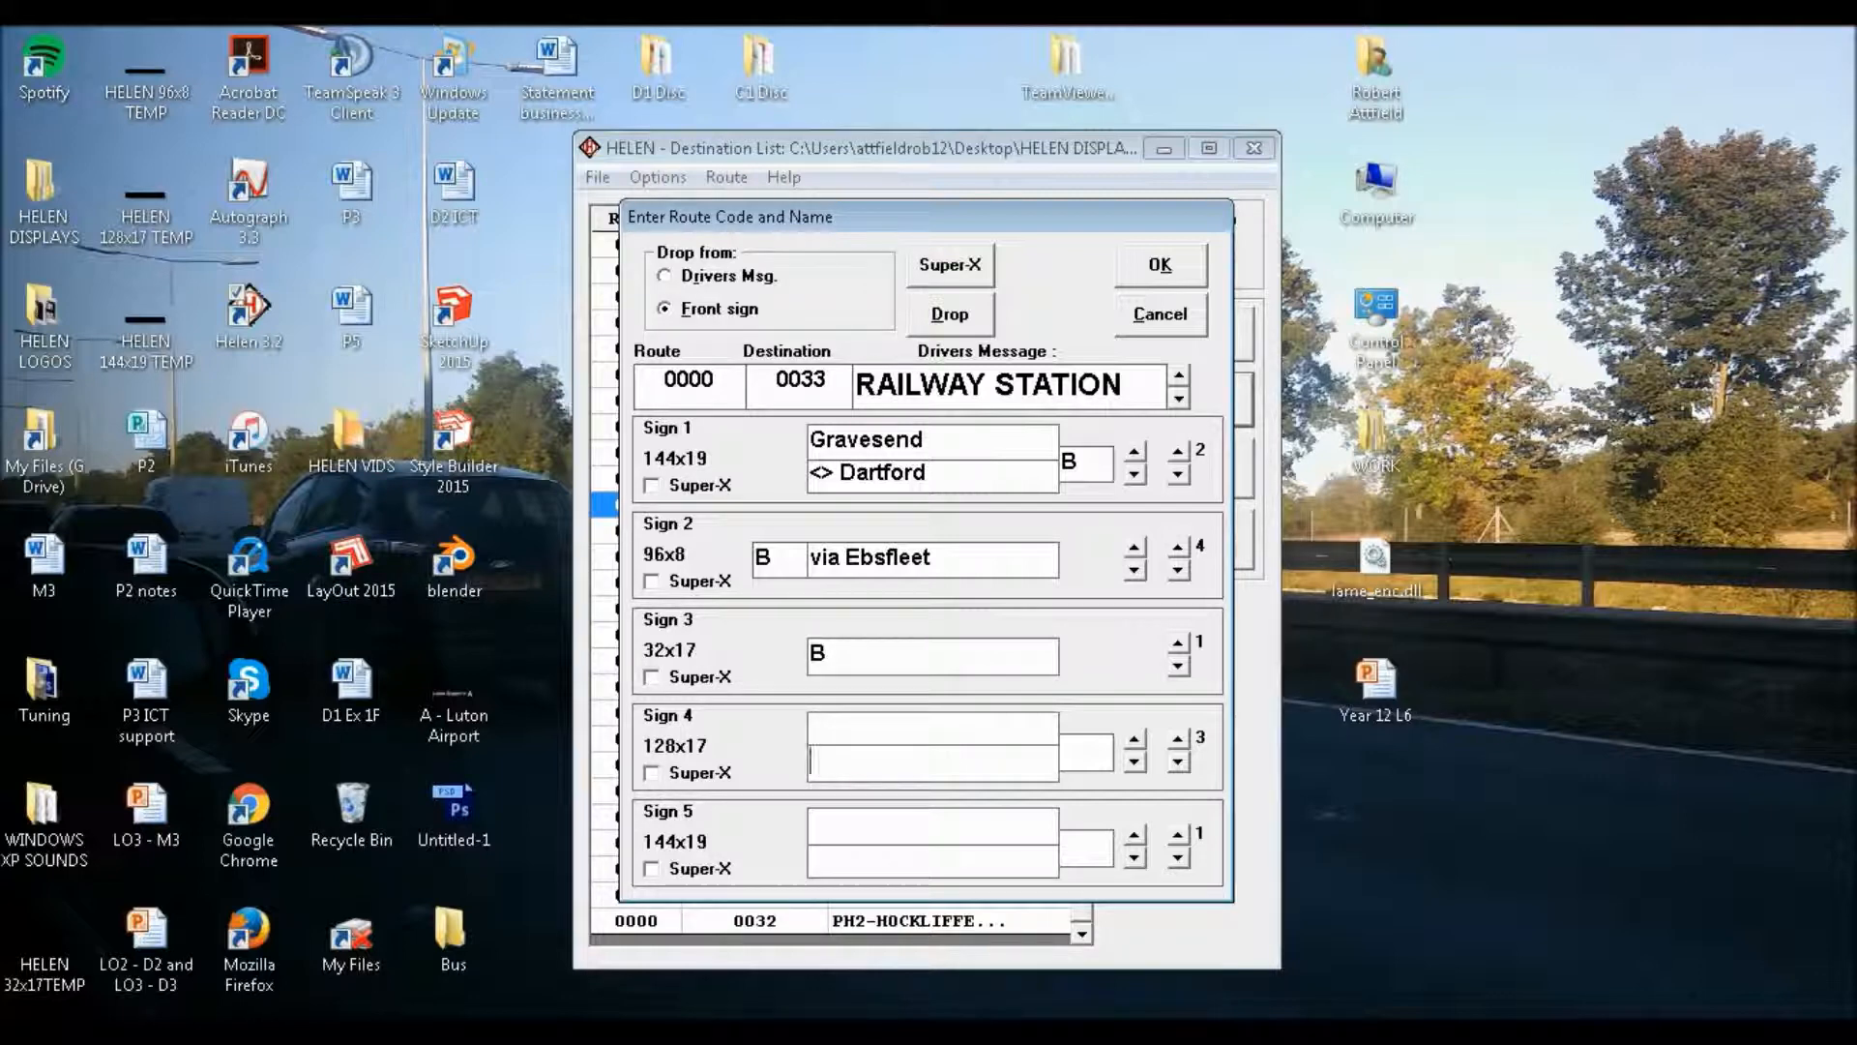
{"action": "type", "text": "<"}
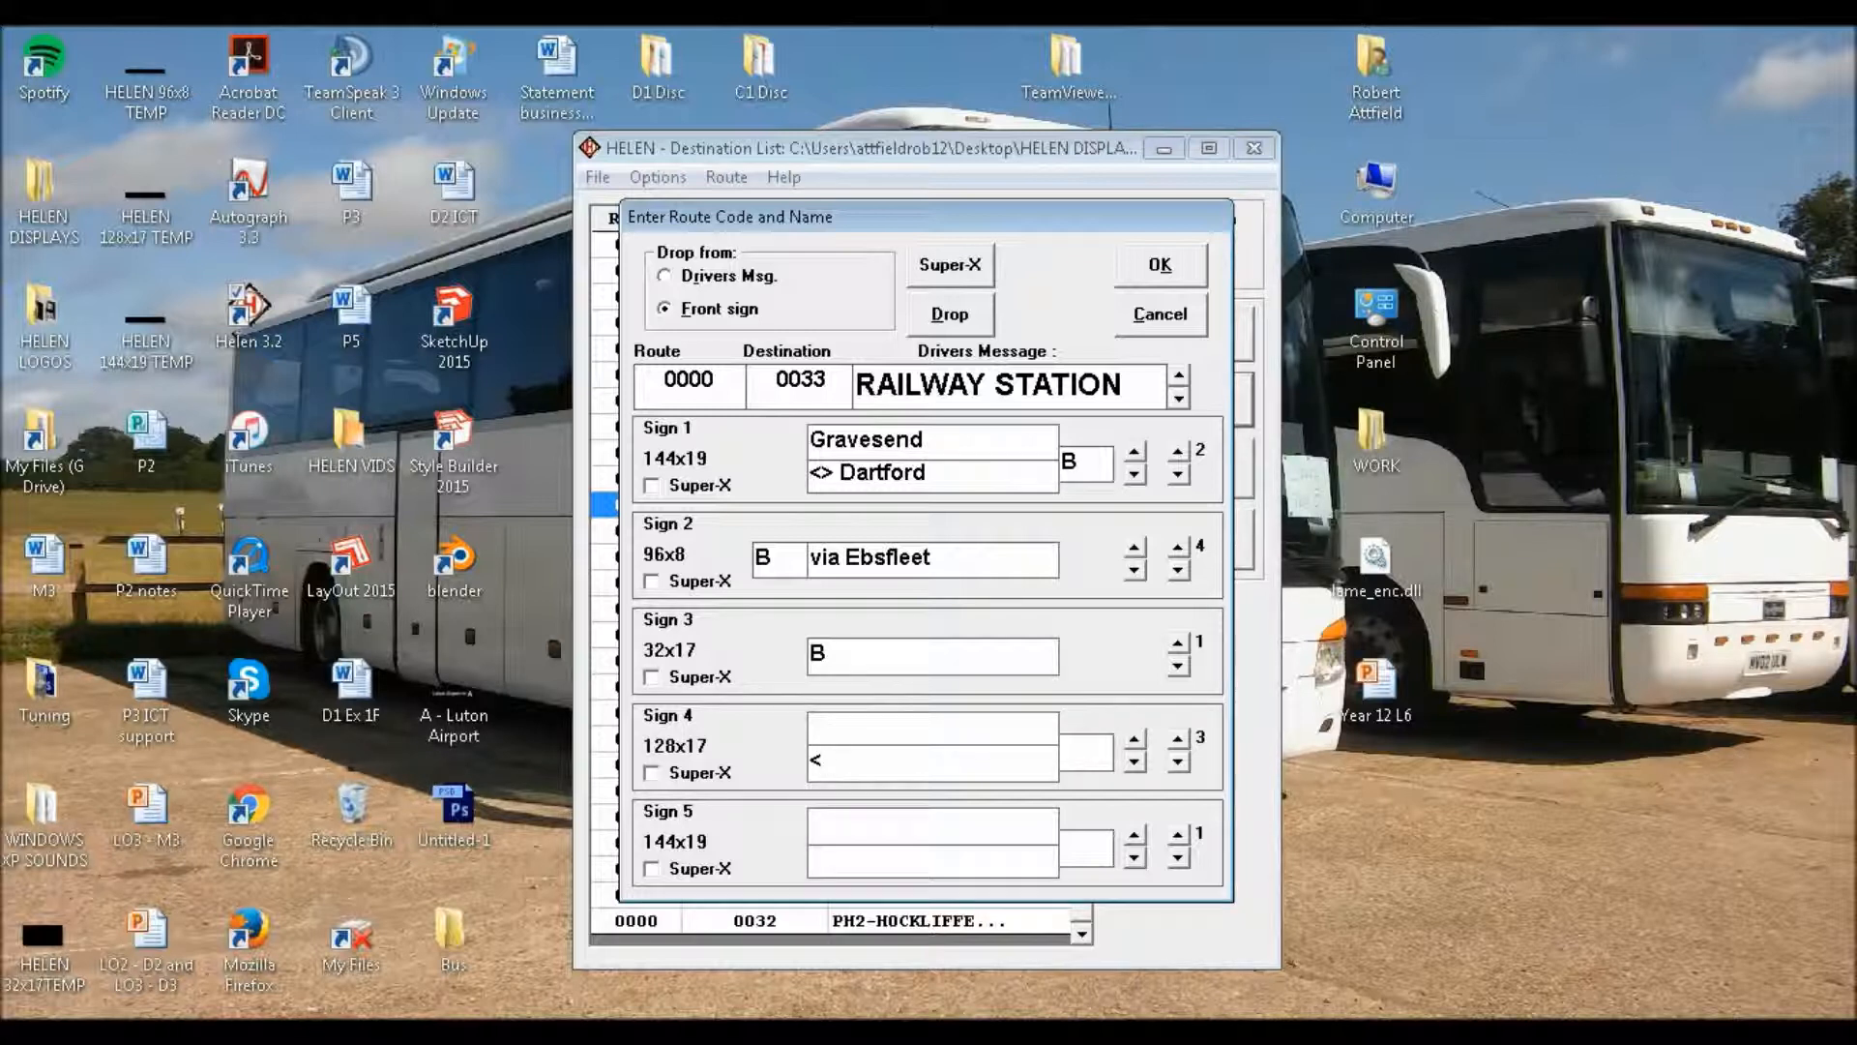
{"action": "type", "text": "8"}
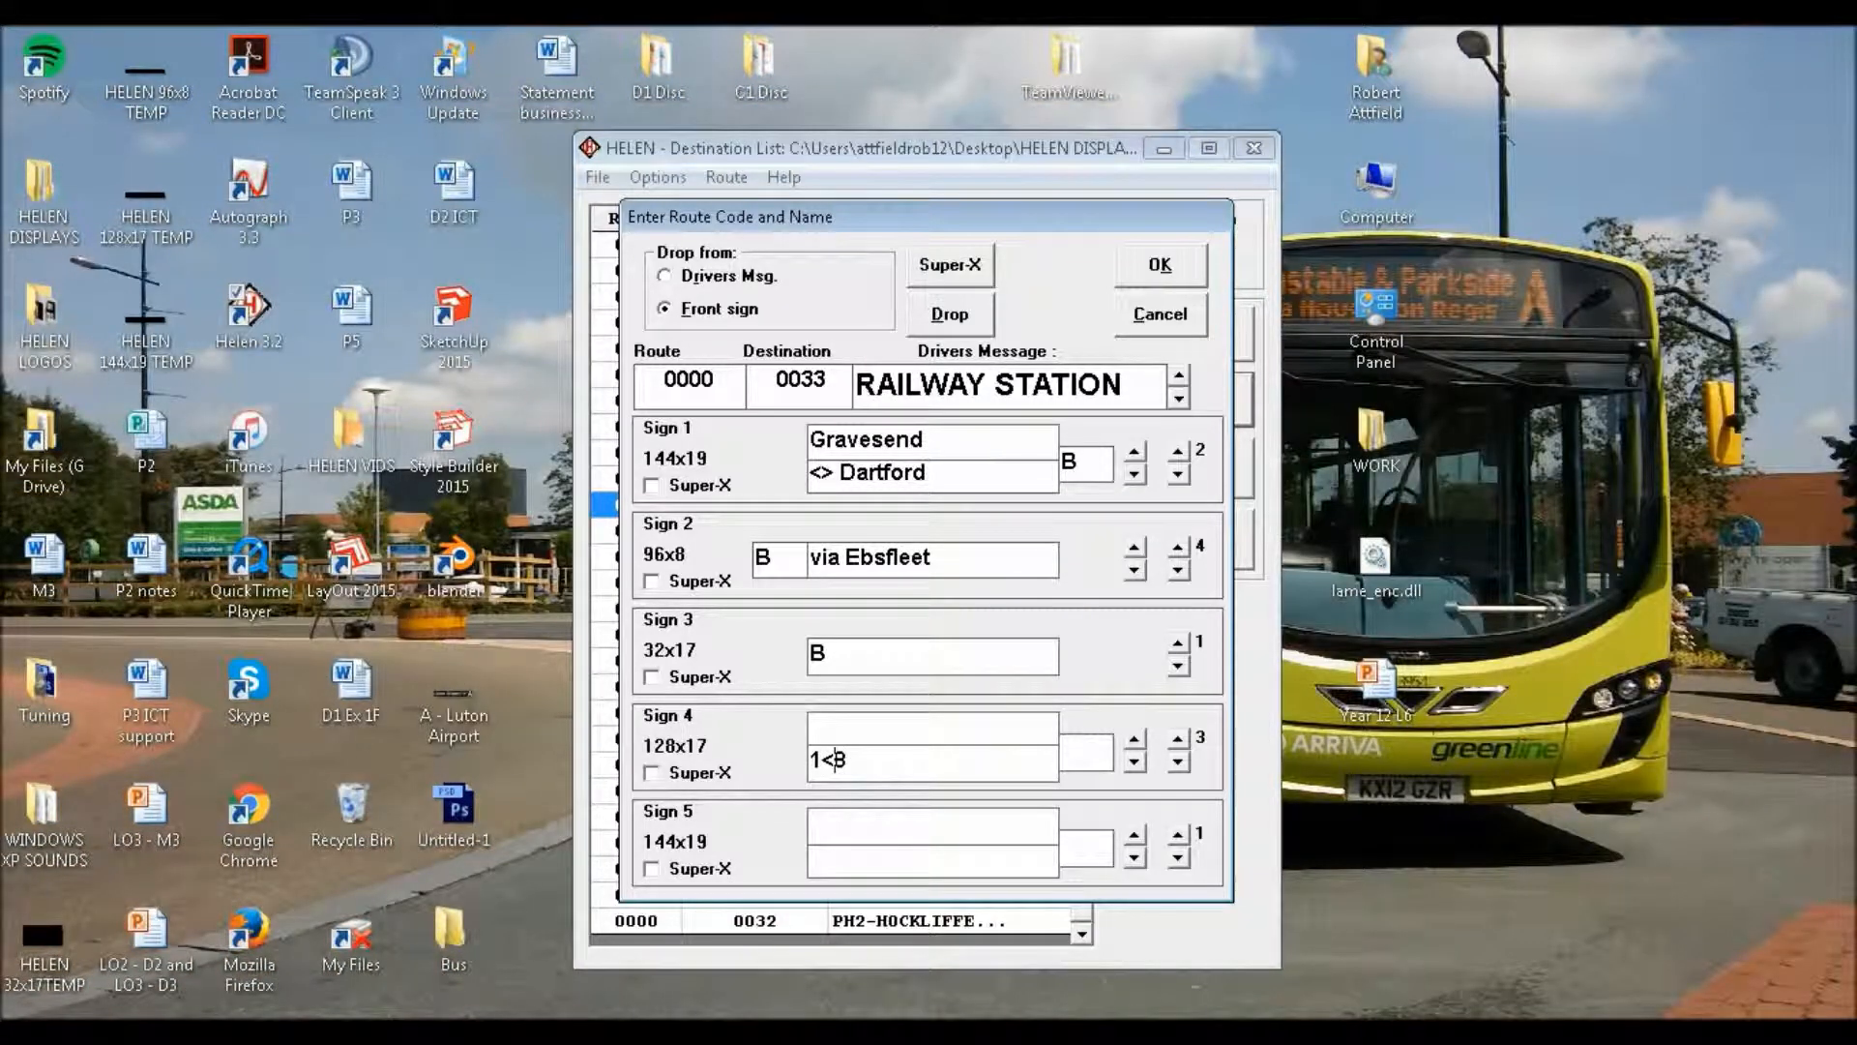
{"action": "key", "text": "BackSpace"}
{"action": "type", "text": "1<"}
{"action": "key", "text": "BackSpace"}
{"action": "type", "text": ">"}
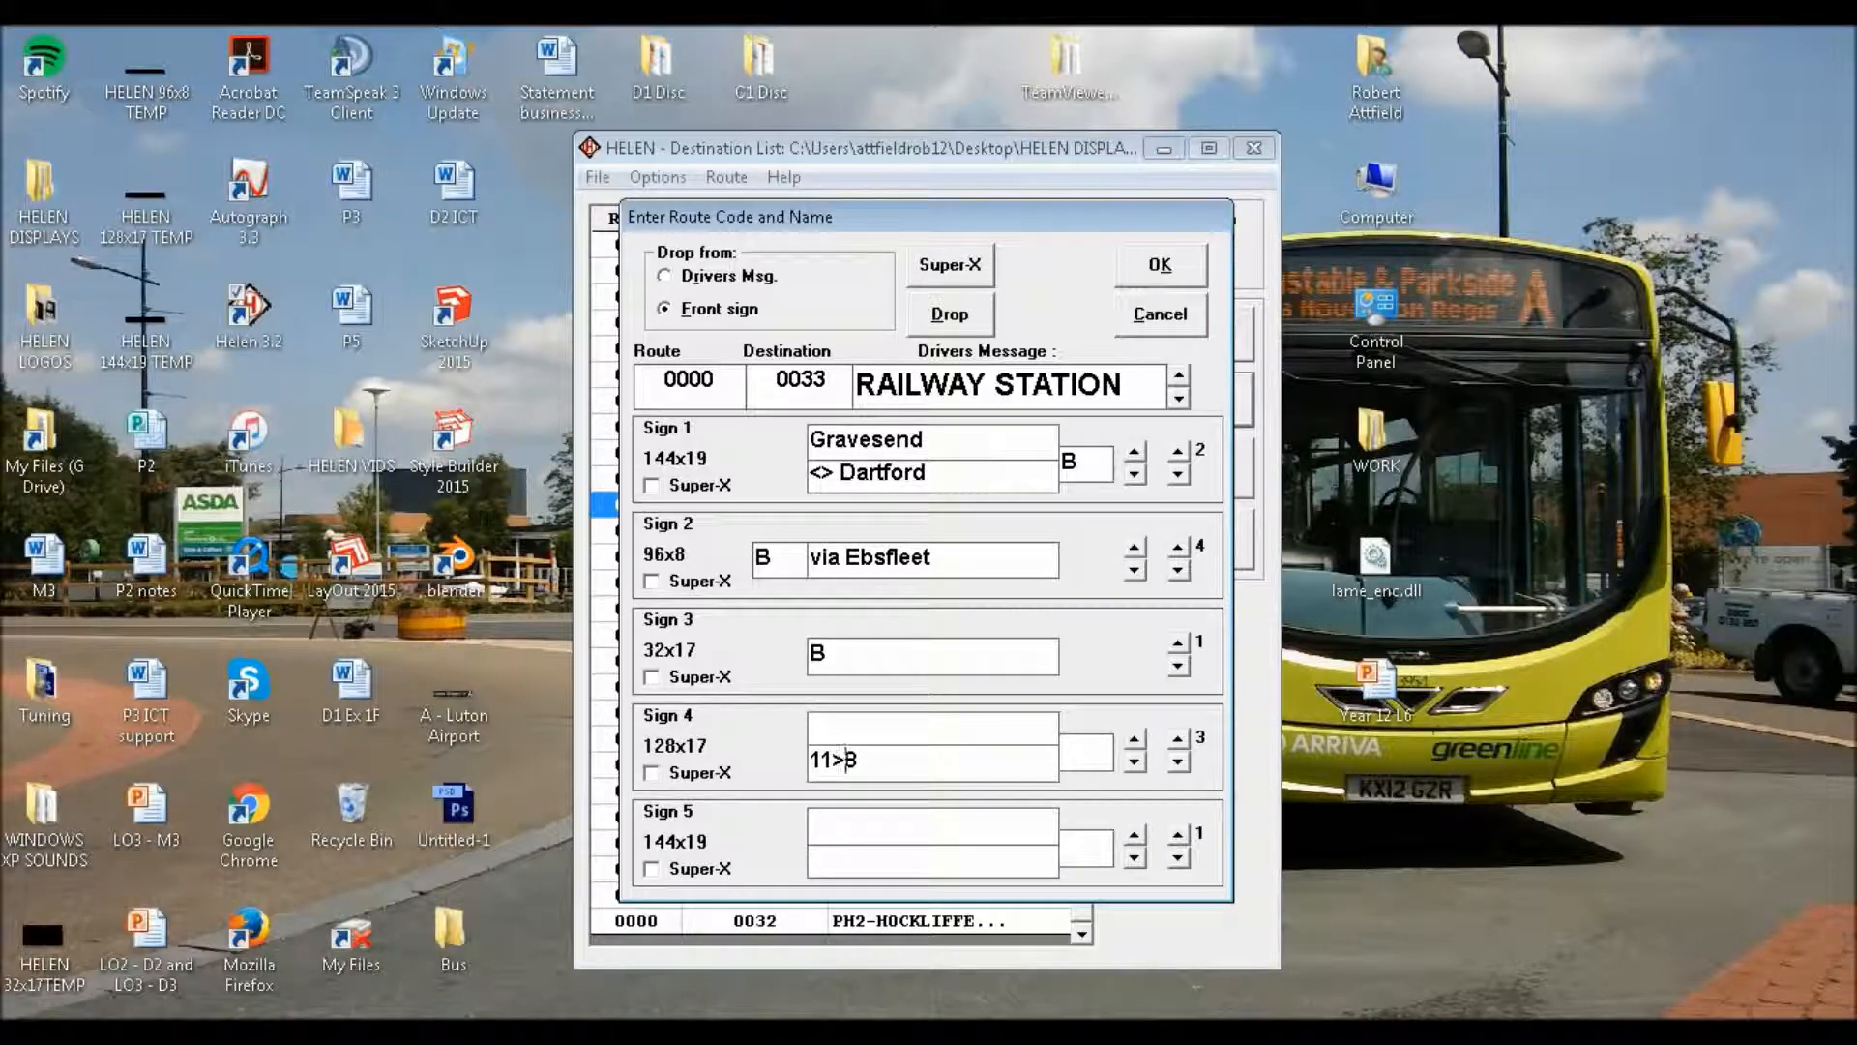
{"action": "key", "text": "BackSpace"}
{"action": "key", "text": "BackSpace"}
{"action": "key", "text": "BackSpace"}
{"action": "key", "text": "Delete"}
{"action": "type", "text": "via"}
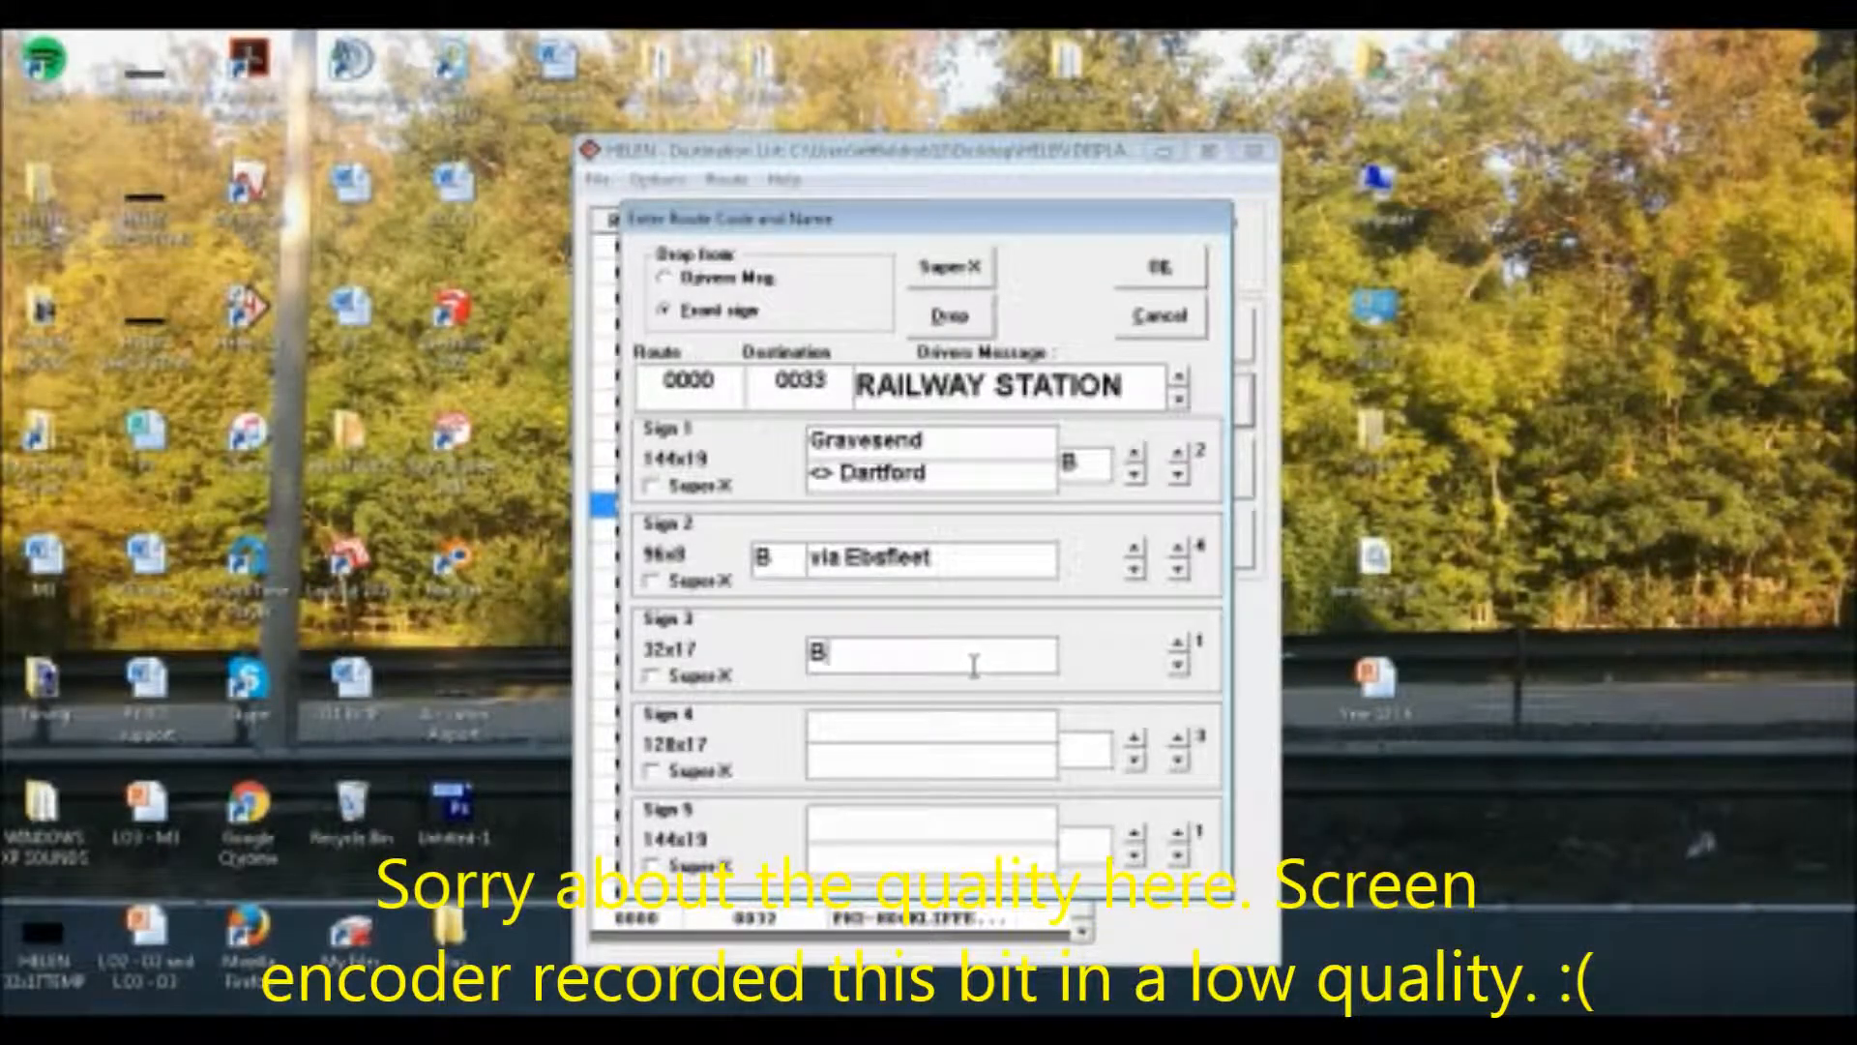
Enter route letter "B" and "Gravesend" as the upper line on Sign 4's third page
{"action": "left_click", "coordinate": [1178, 737]}
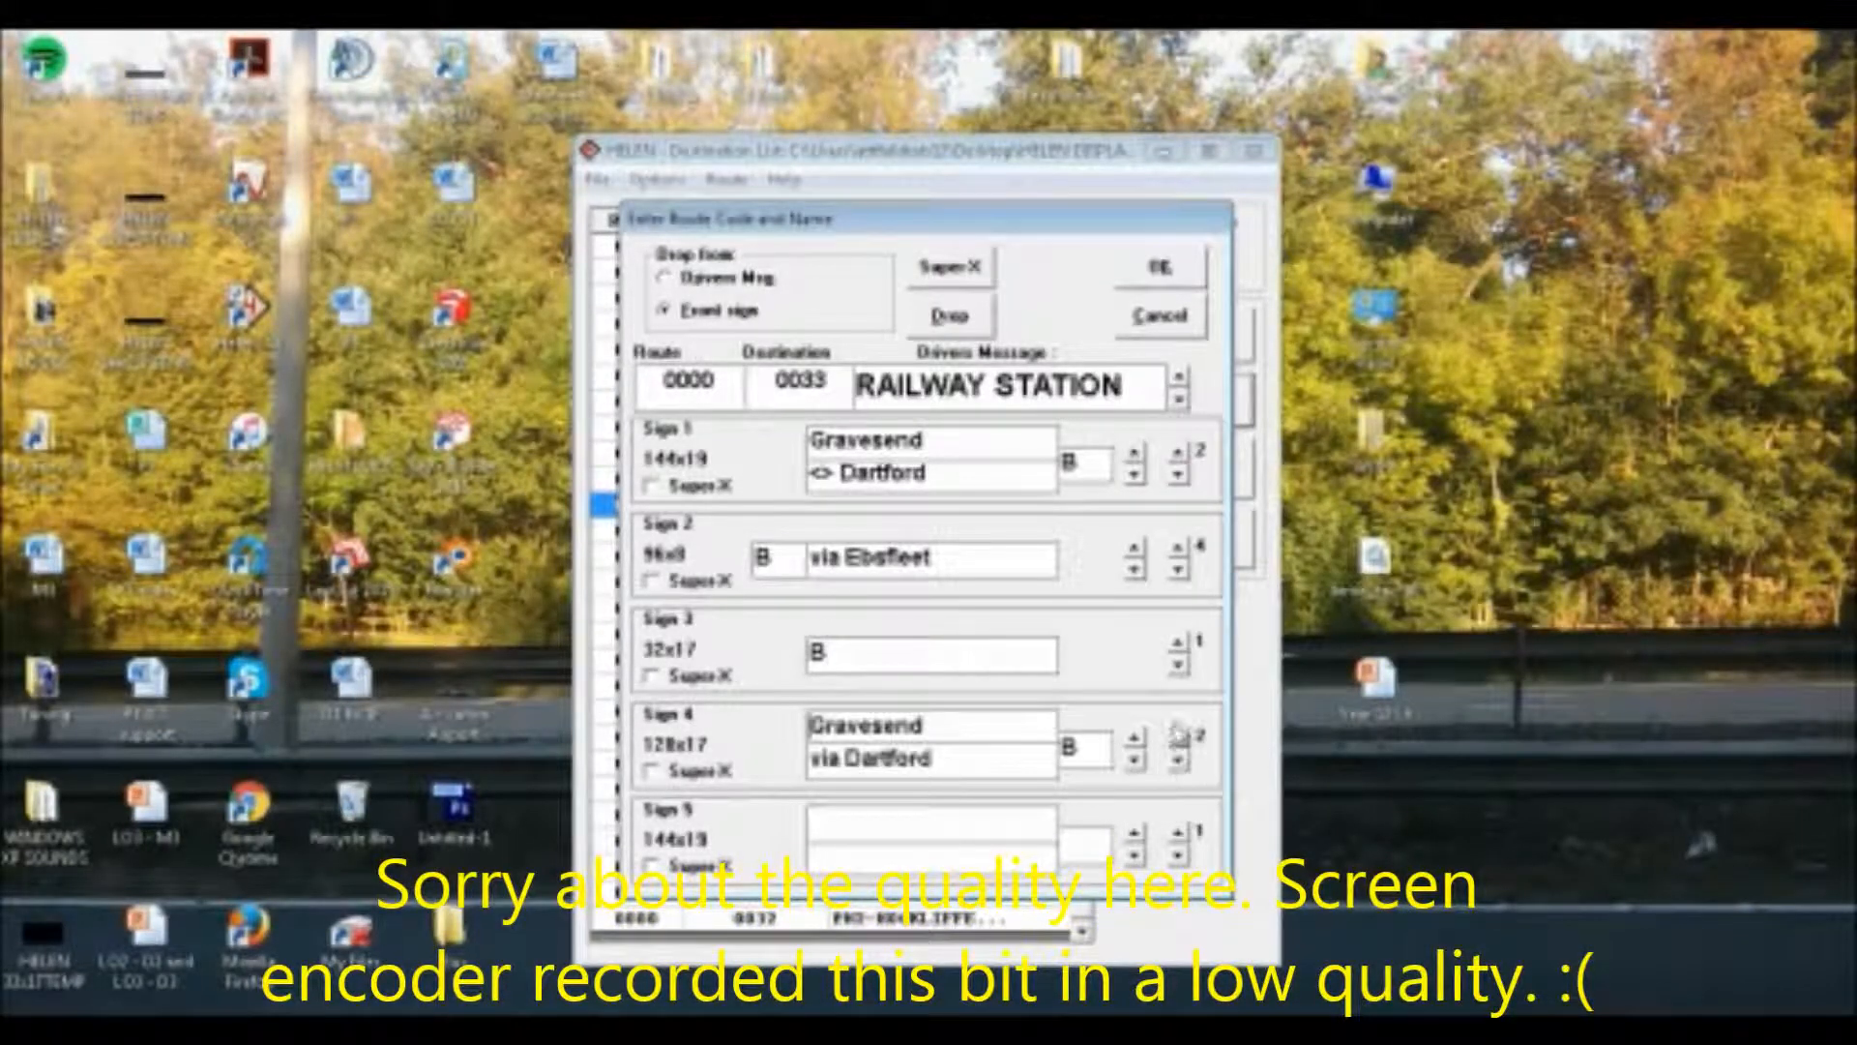
{"action": "left_click", "coordinate": [1177, 760]}
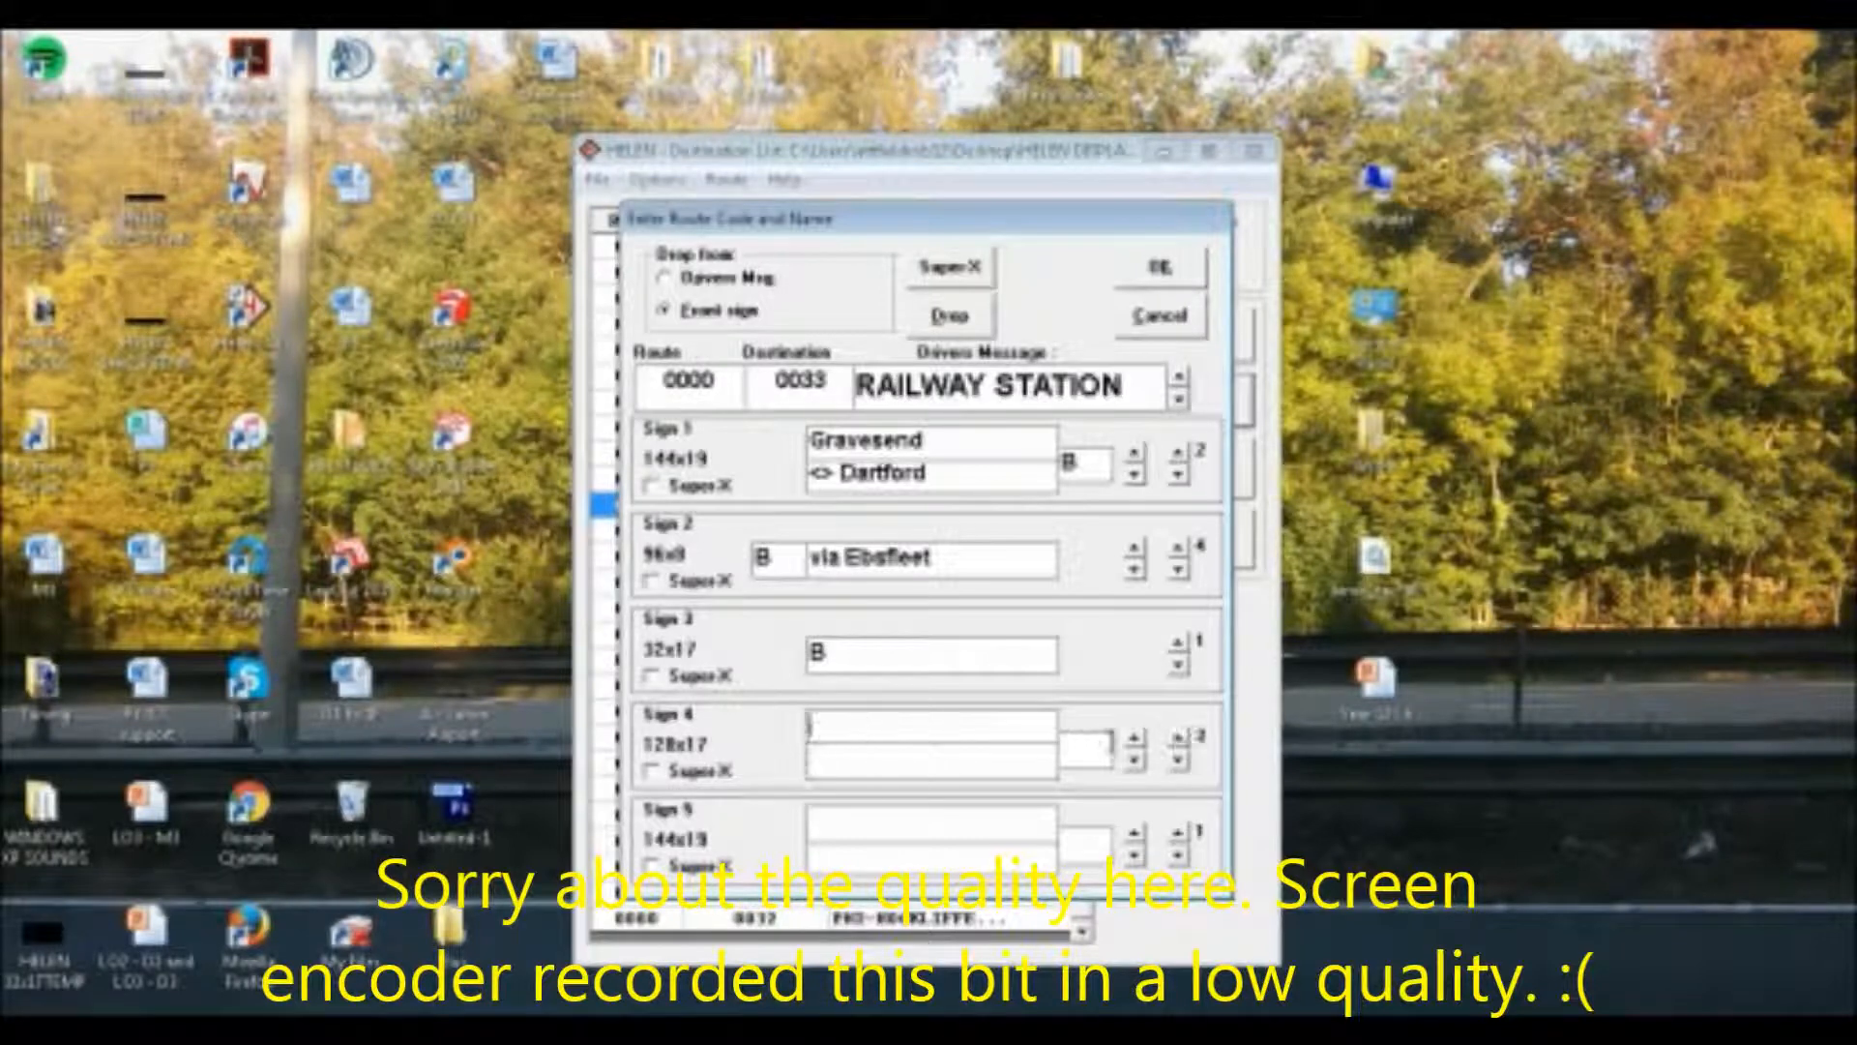
{"action": "left_click", "coordinate": [1179, 737]}
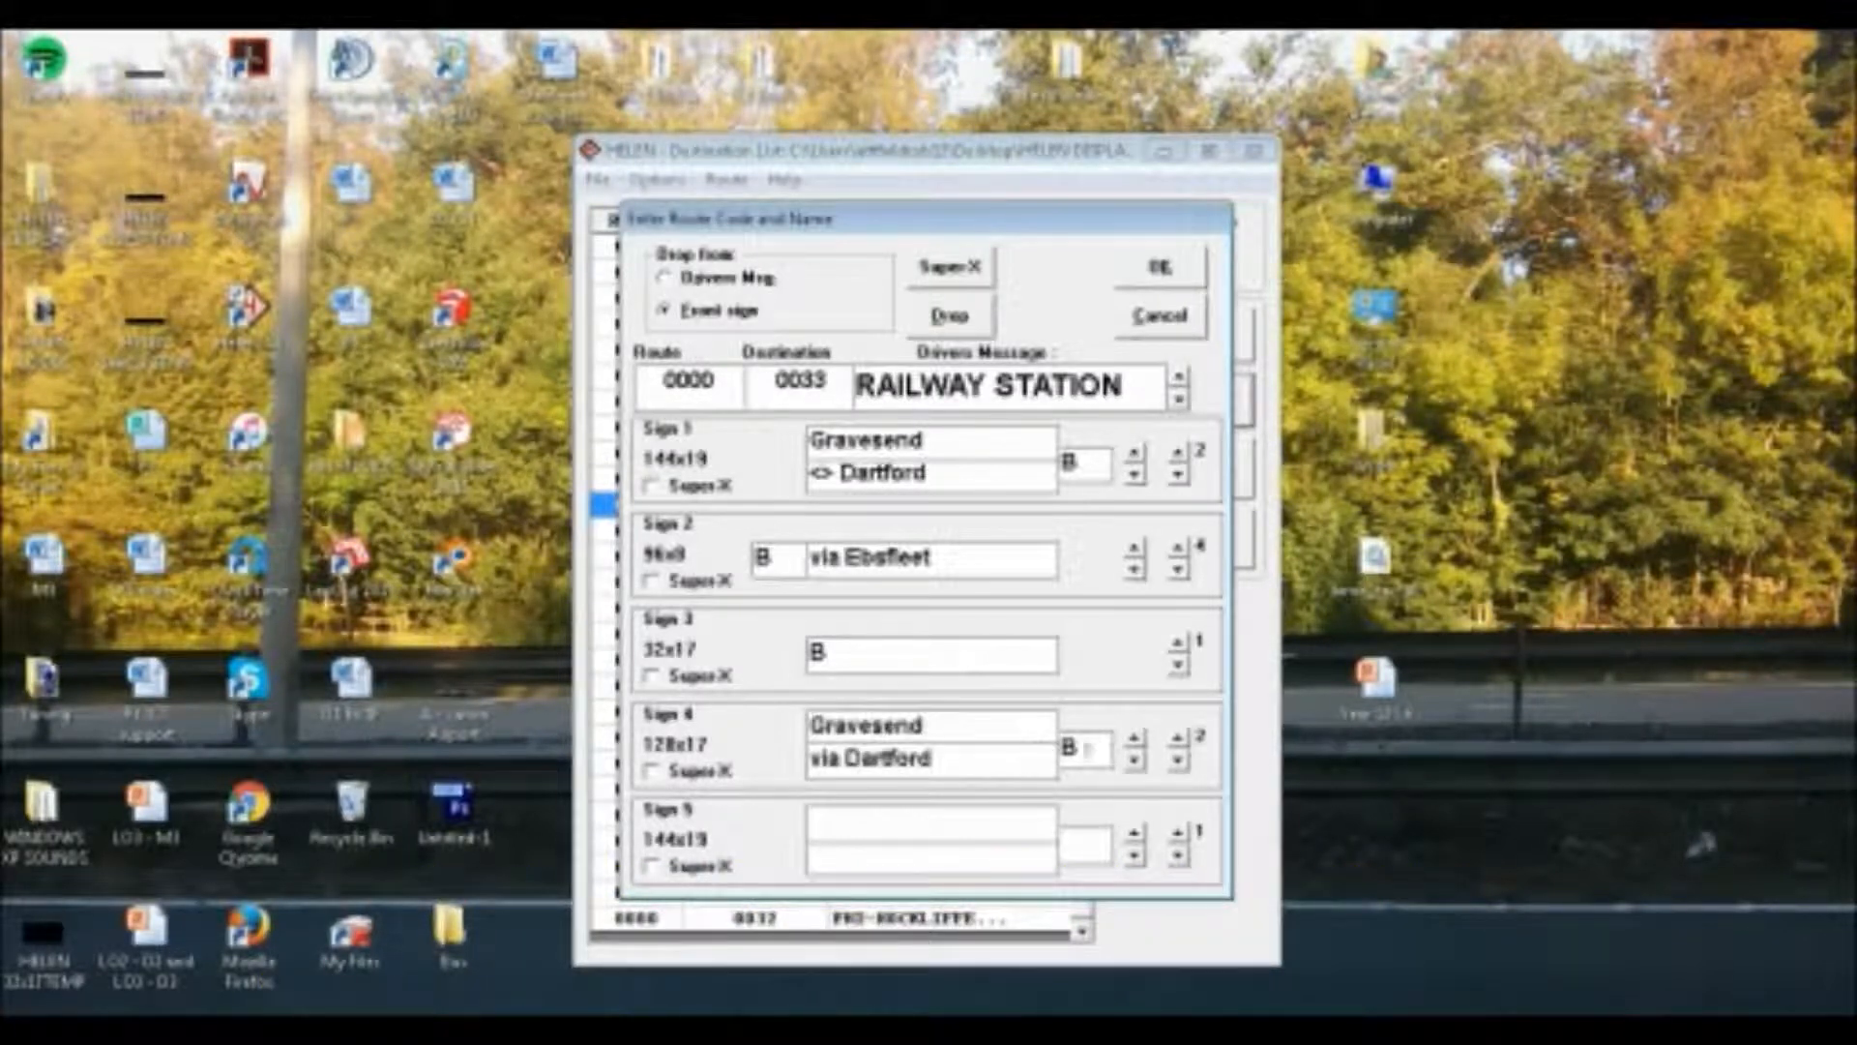
{"action": "left_click", "coordinate": [1177, 760]}
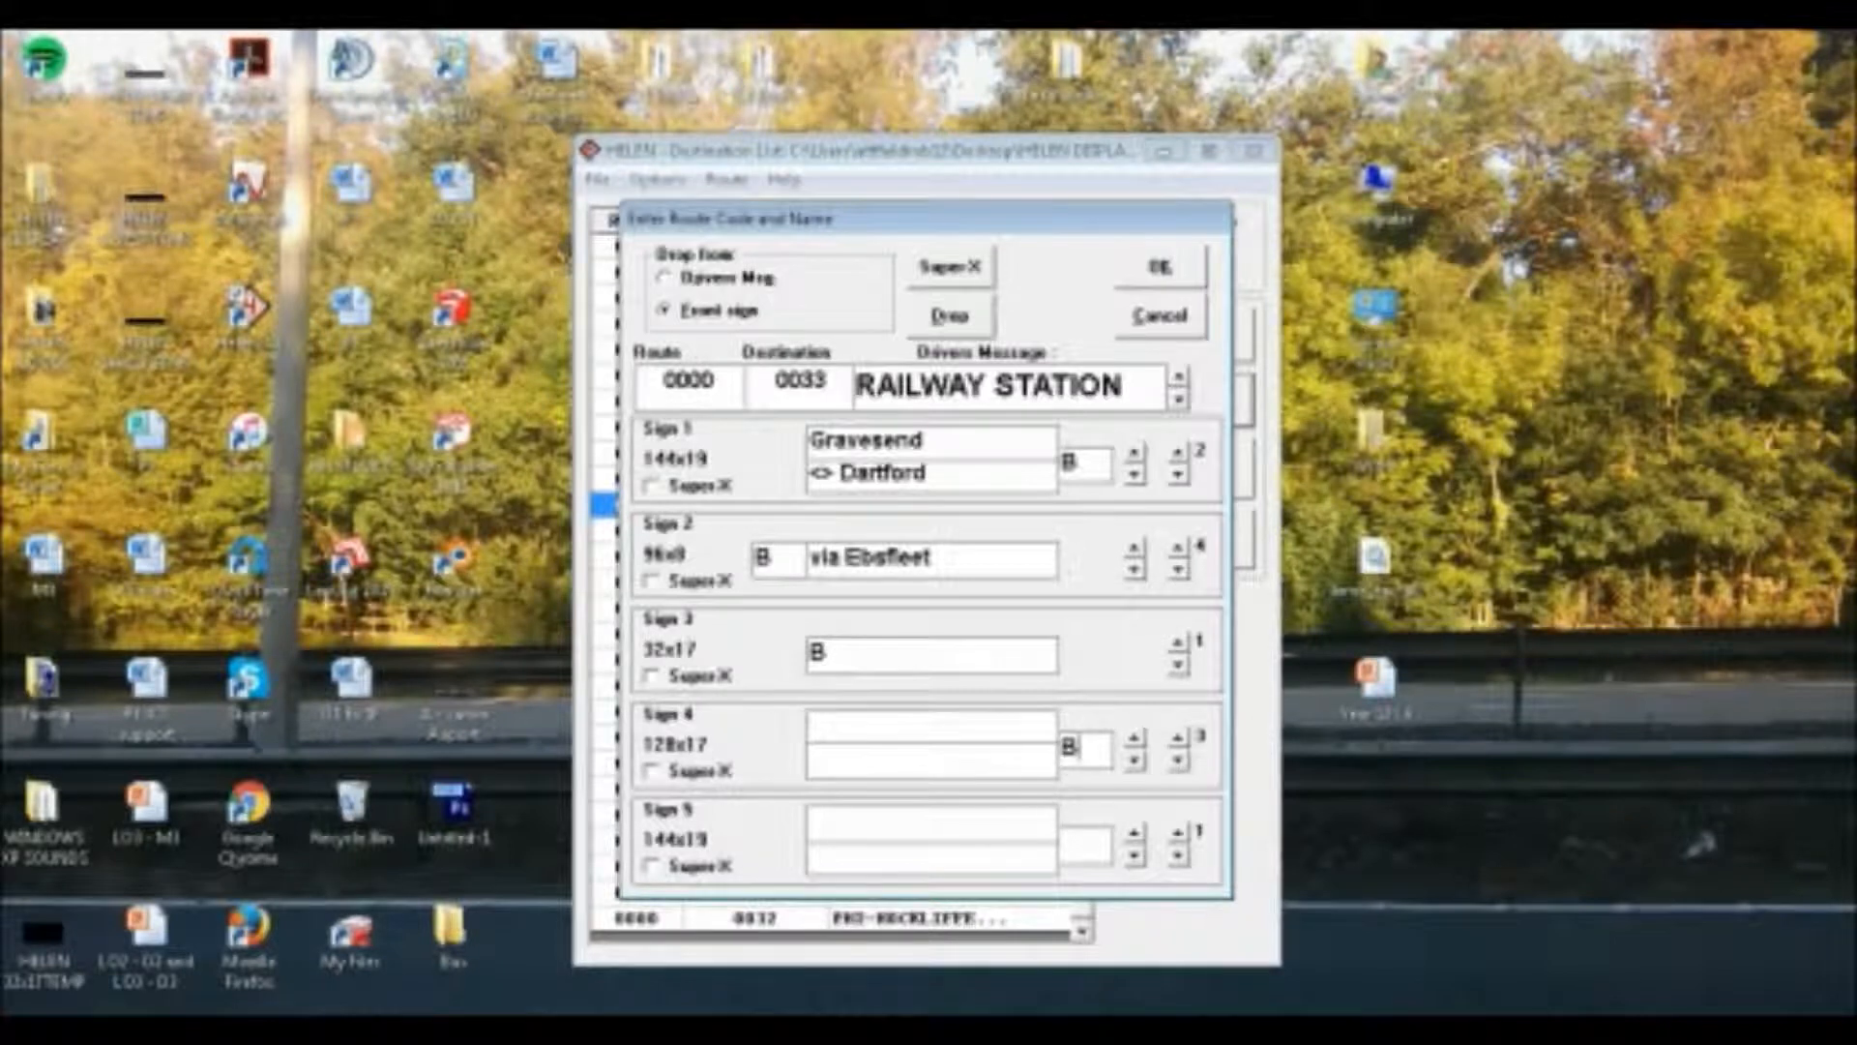
{"action": "left_click", "coordinate": [932, 725]}
{"action": "type", "text": "Gravesend"}
{"action": "key", "text": "Tab"}
Enter "via Darent Valley Hospital" as the lower line of Sign 4's third page
{"action": "type", "text": "via "}
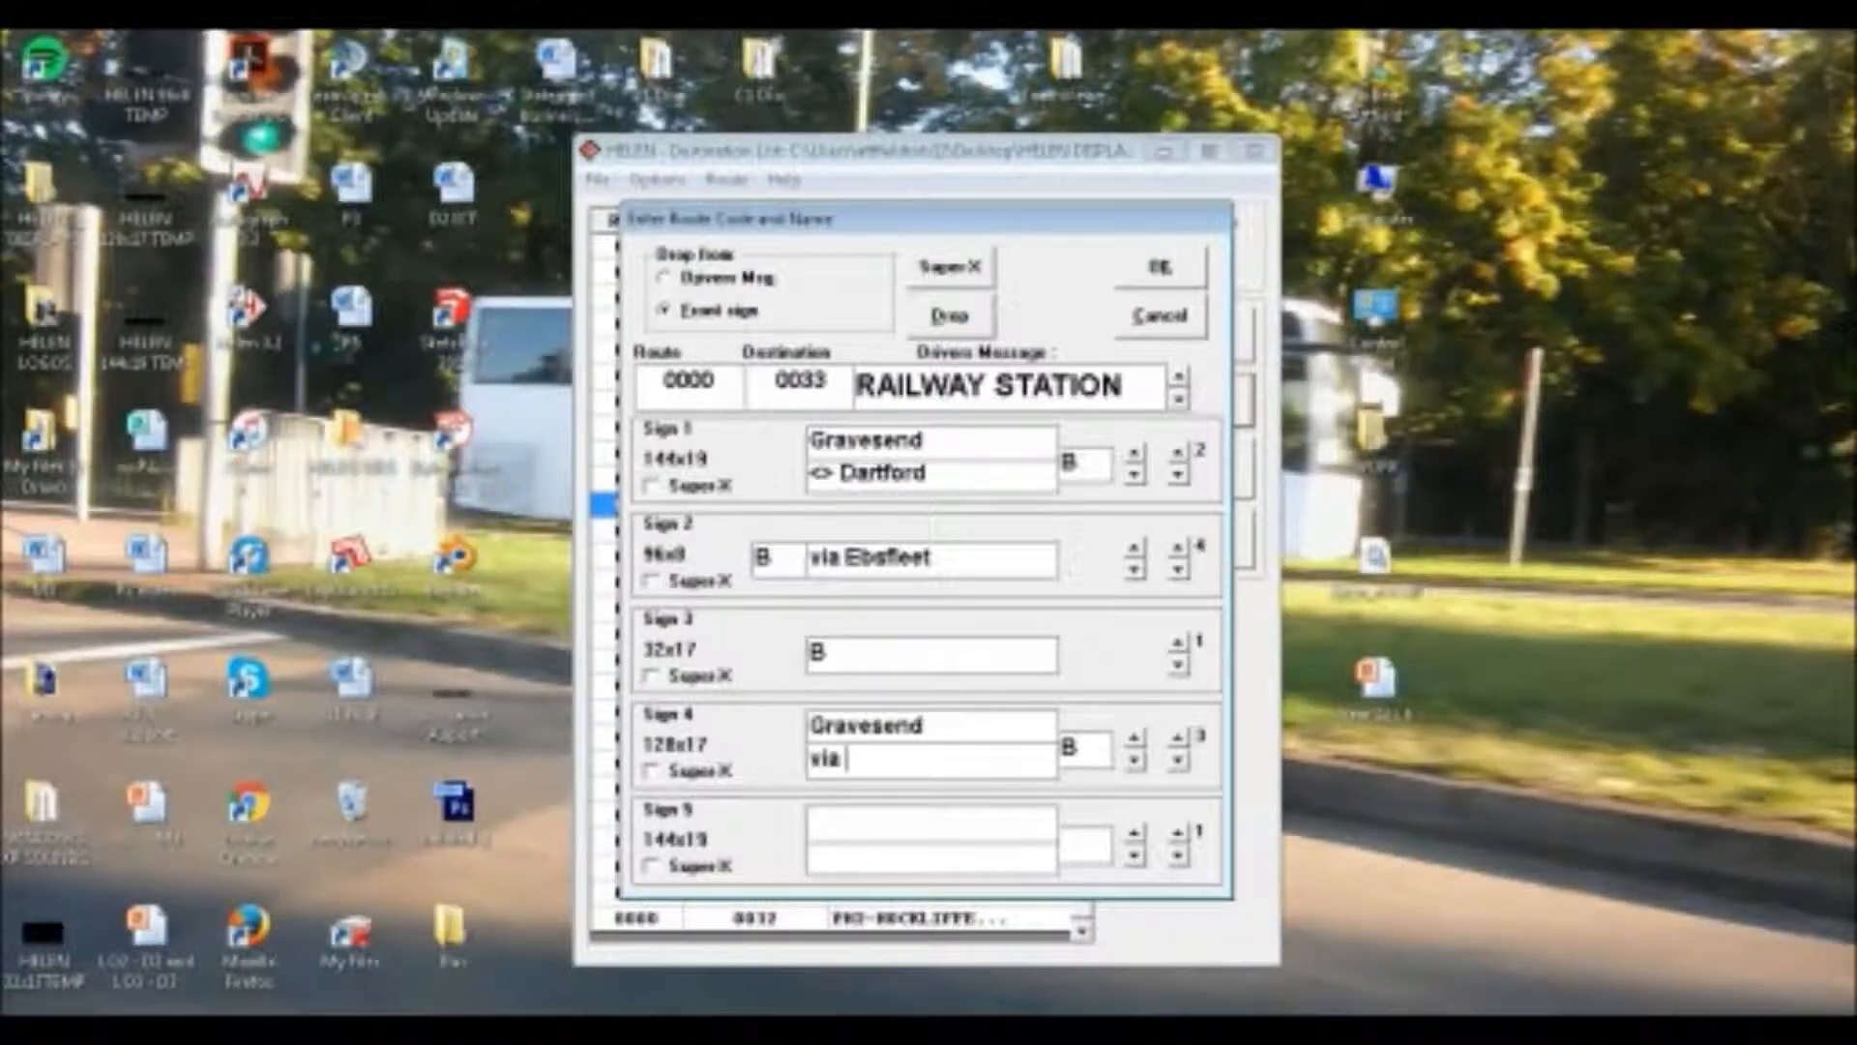
{"action": "type", "text": "Darent V"}
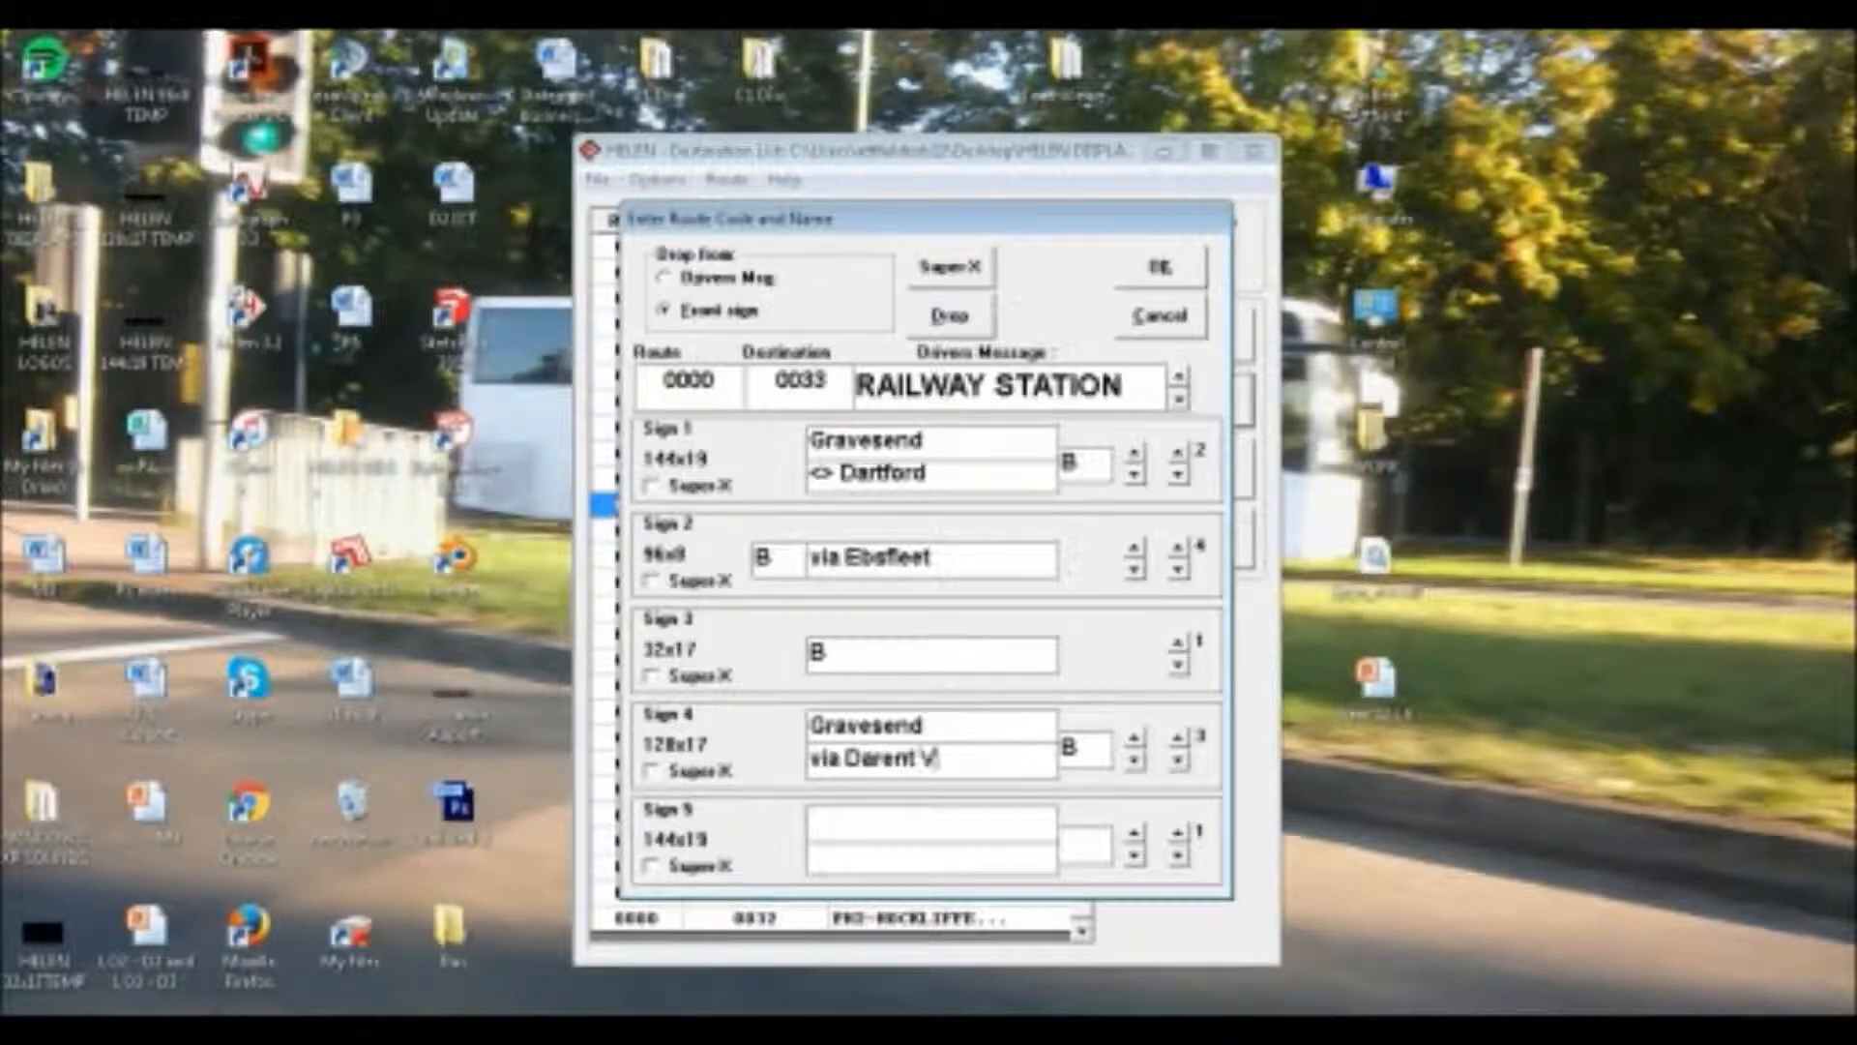
{"action": "type", "text": "alley Hos"}
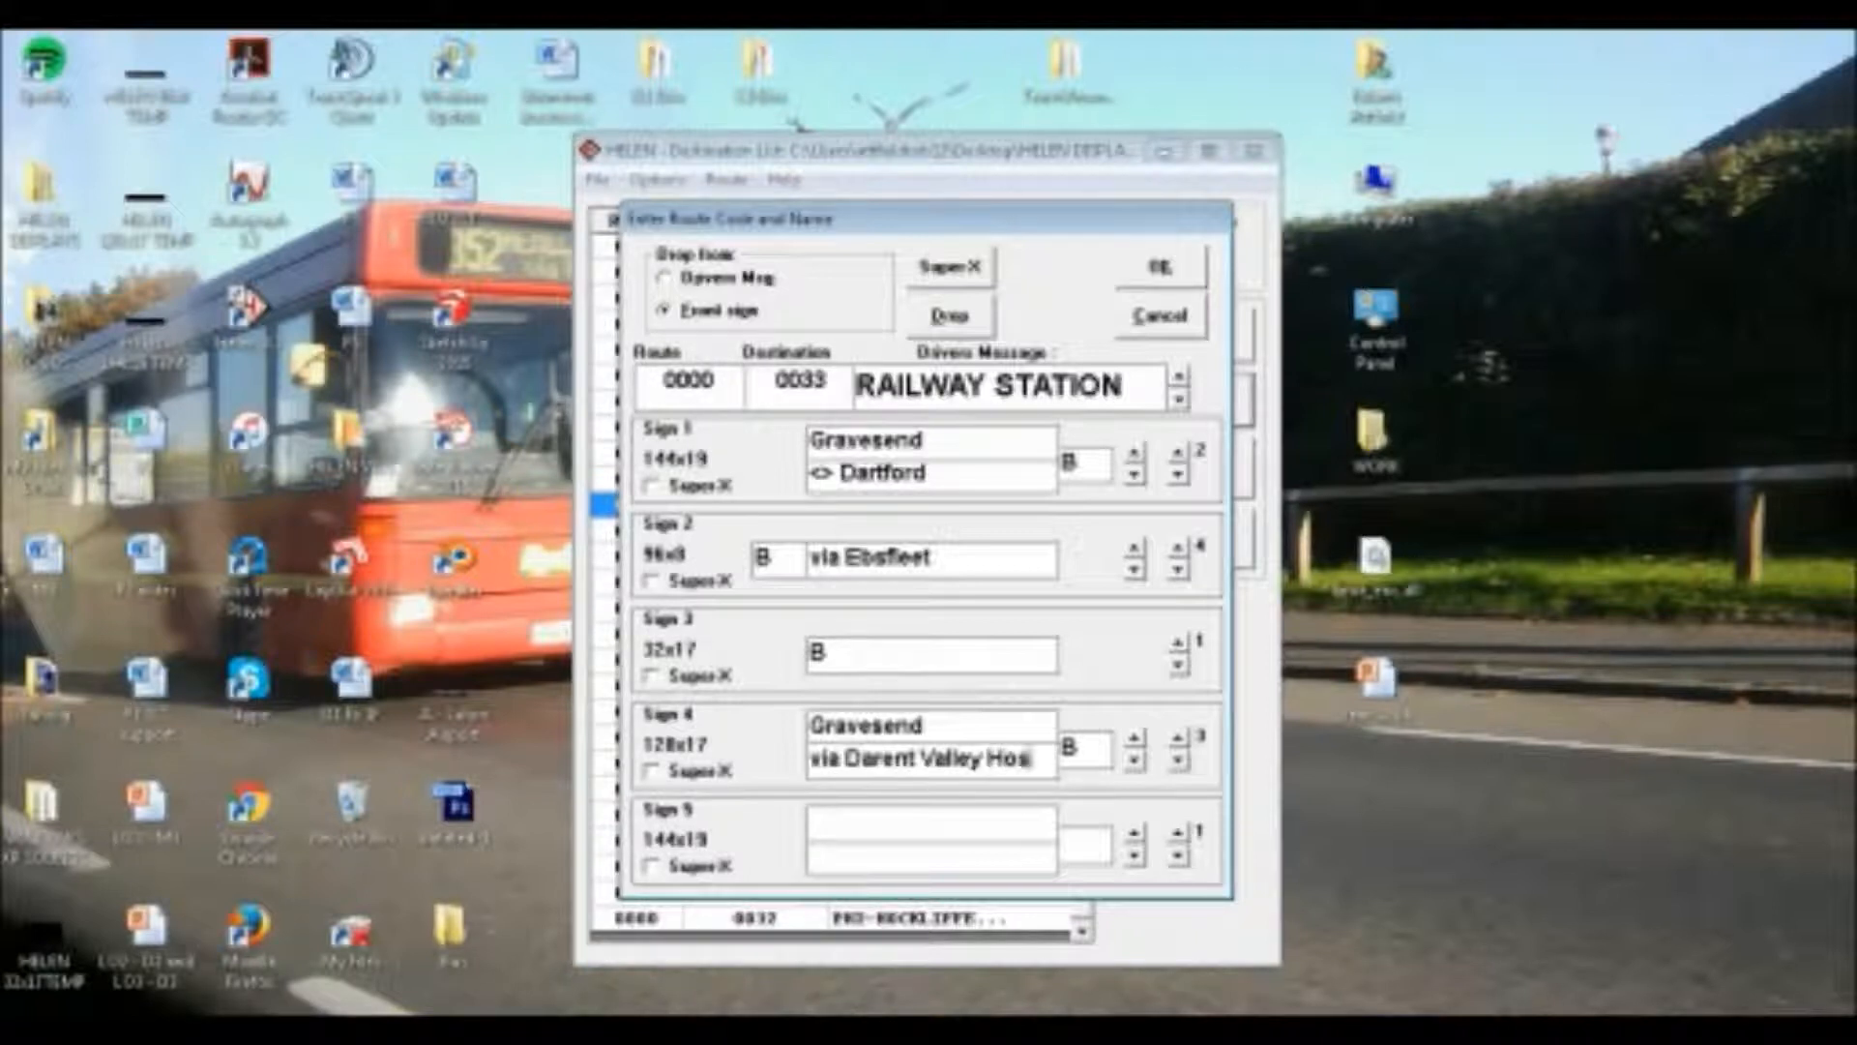
{"action": "type", "text": "pital"}
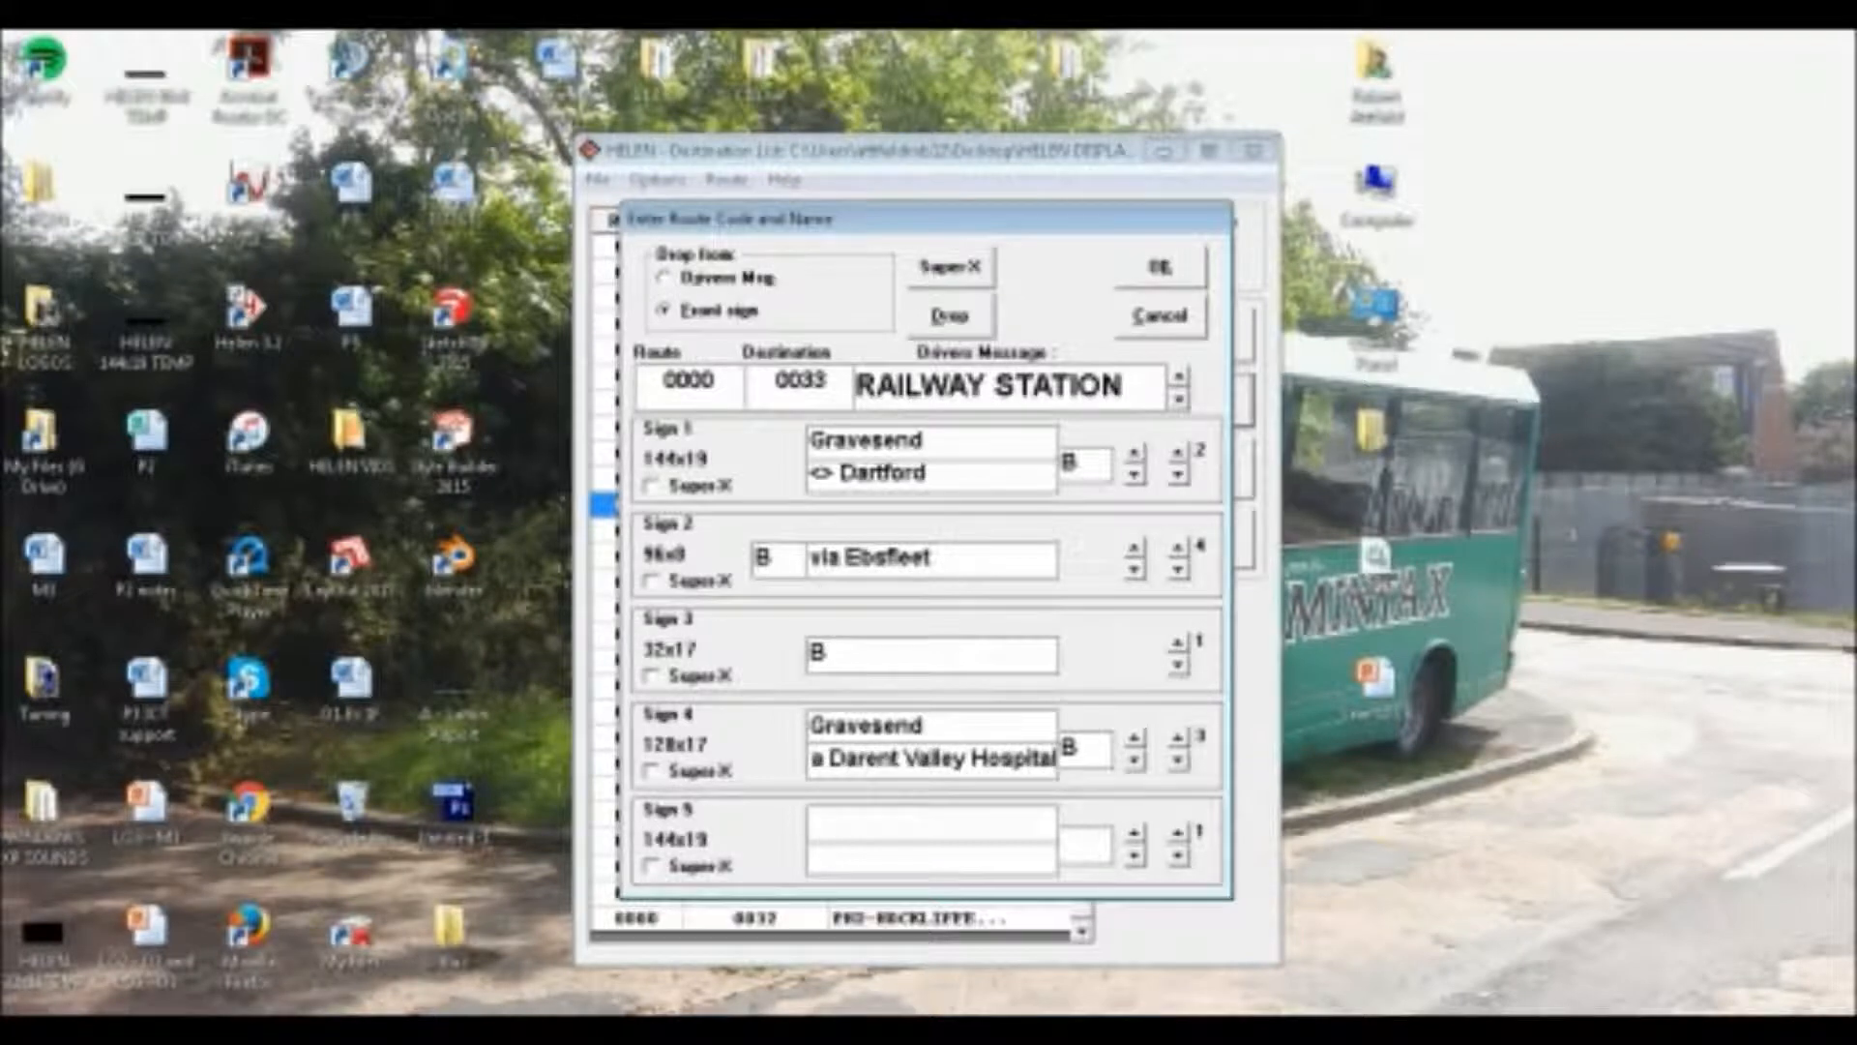
Fill Sign 4's fourth page with route letter "B", upper line "Gravesend" and lower line "via Bluewater"
{"action": "left_click", "coordinate": [1177, 737]}
{"action": "type", "text": "B"}
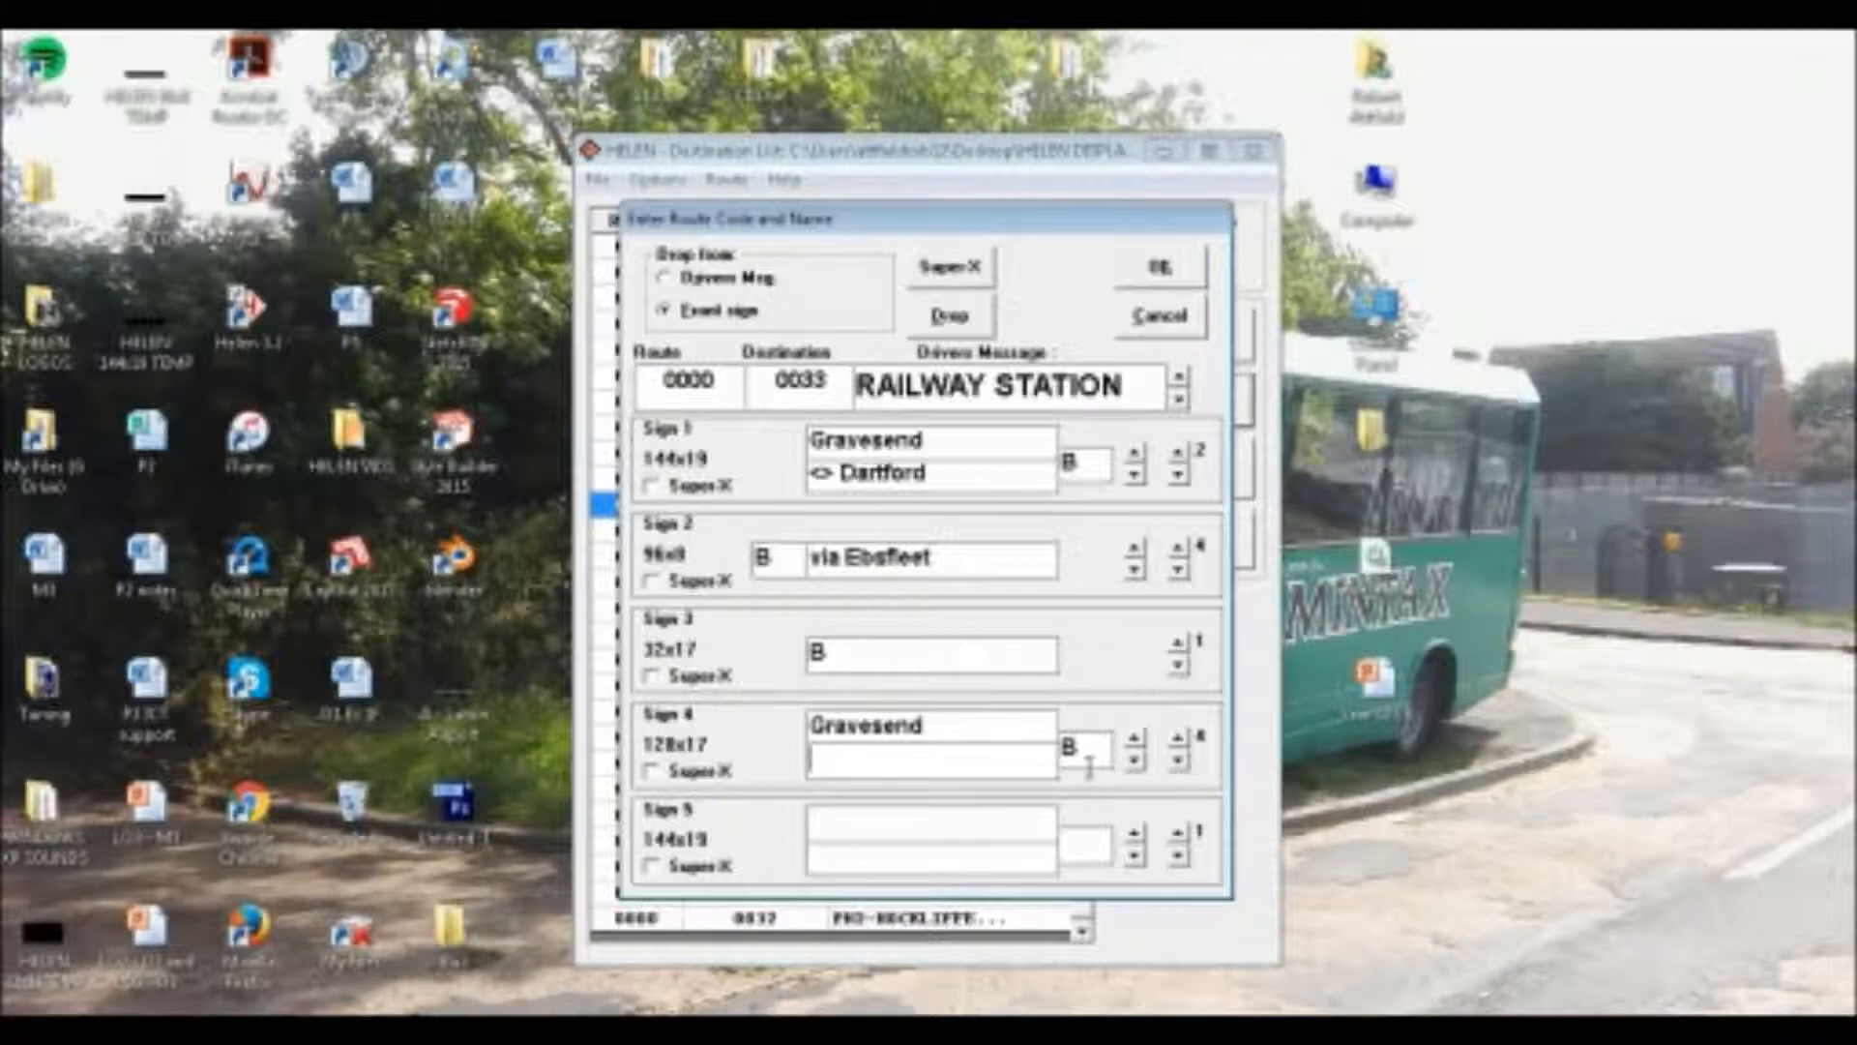
{"action": "left_click", "coordinate": [1177, 761]}
{"action": "left_click", "coordinate": [1177, 737]}
{"action": "left_click", "coordinate": [1017, 763]}
{"action": "type", "text": "via Bluewater"}
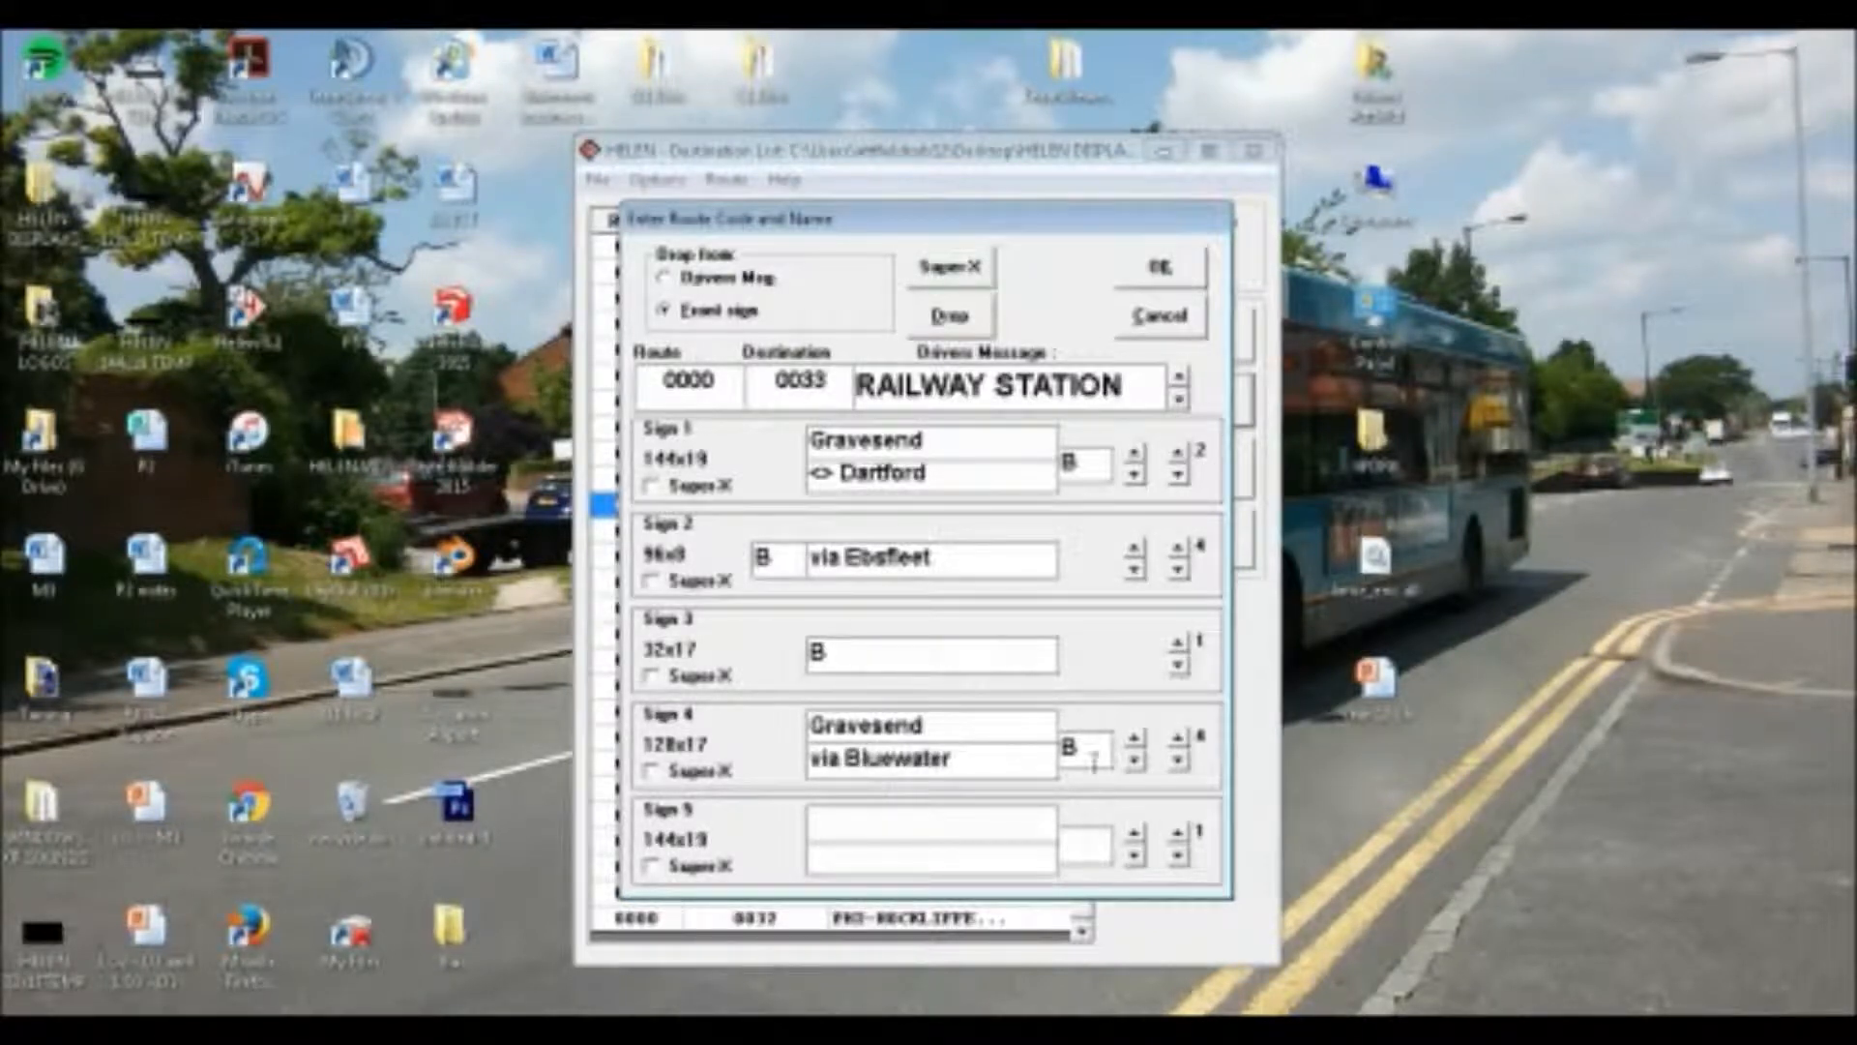
Fill Sign 4's fifth page with route letter "B", the copied "Gravesend" as upper line and "via Greenhithe" as lower line
{"action": "left_click", "coordinate": [1185, 742]}
{"action": "left_click", "coordinate": [1088, 750]}
{"action": "type", "text": "B"}
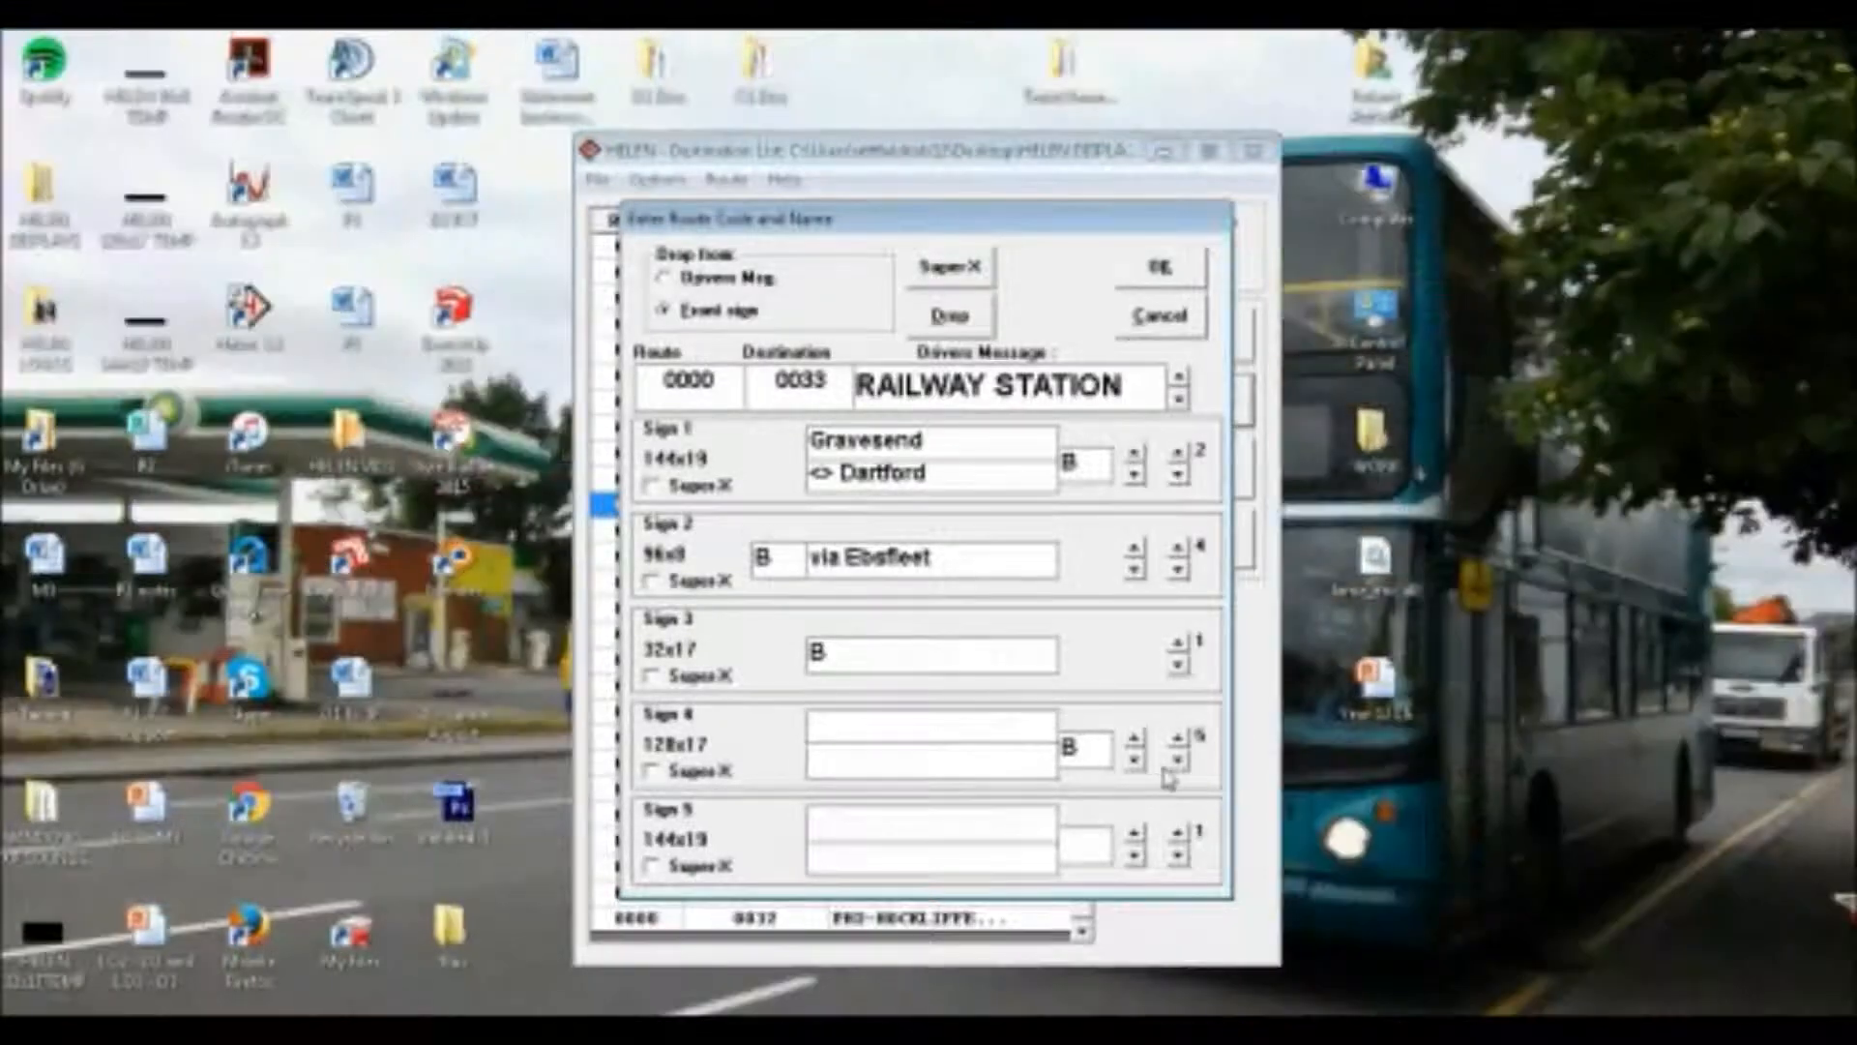
{"action": "left_click", "coordinate": [1178, 760]}
{"action": "left_click", "coordinate": [1178, 739]}
{"action": "left_click", "coordinate": [934, 743]}
{"action": "type", "text": "Gravesend"}
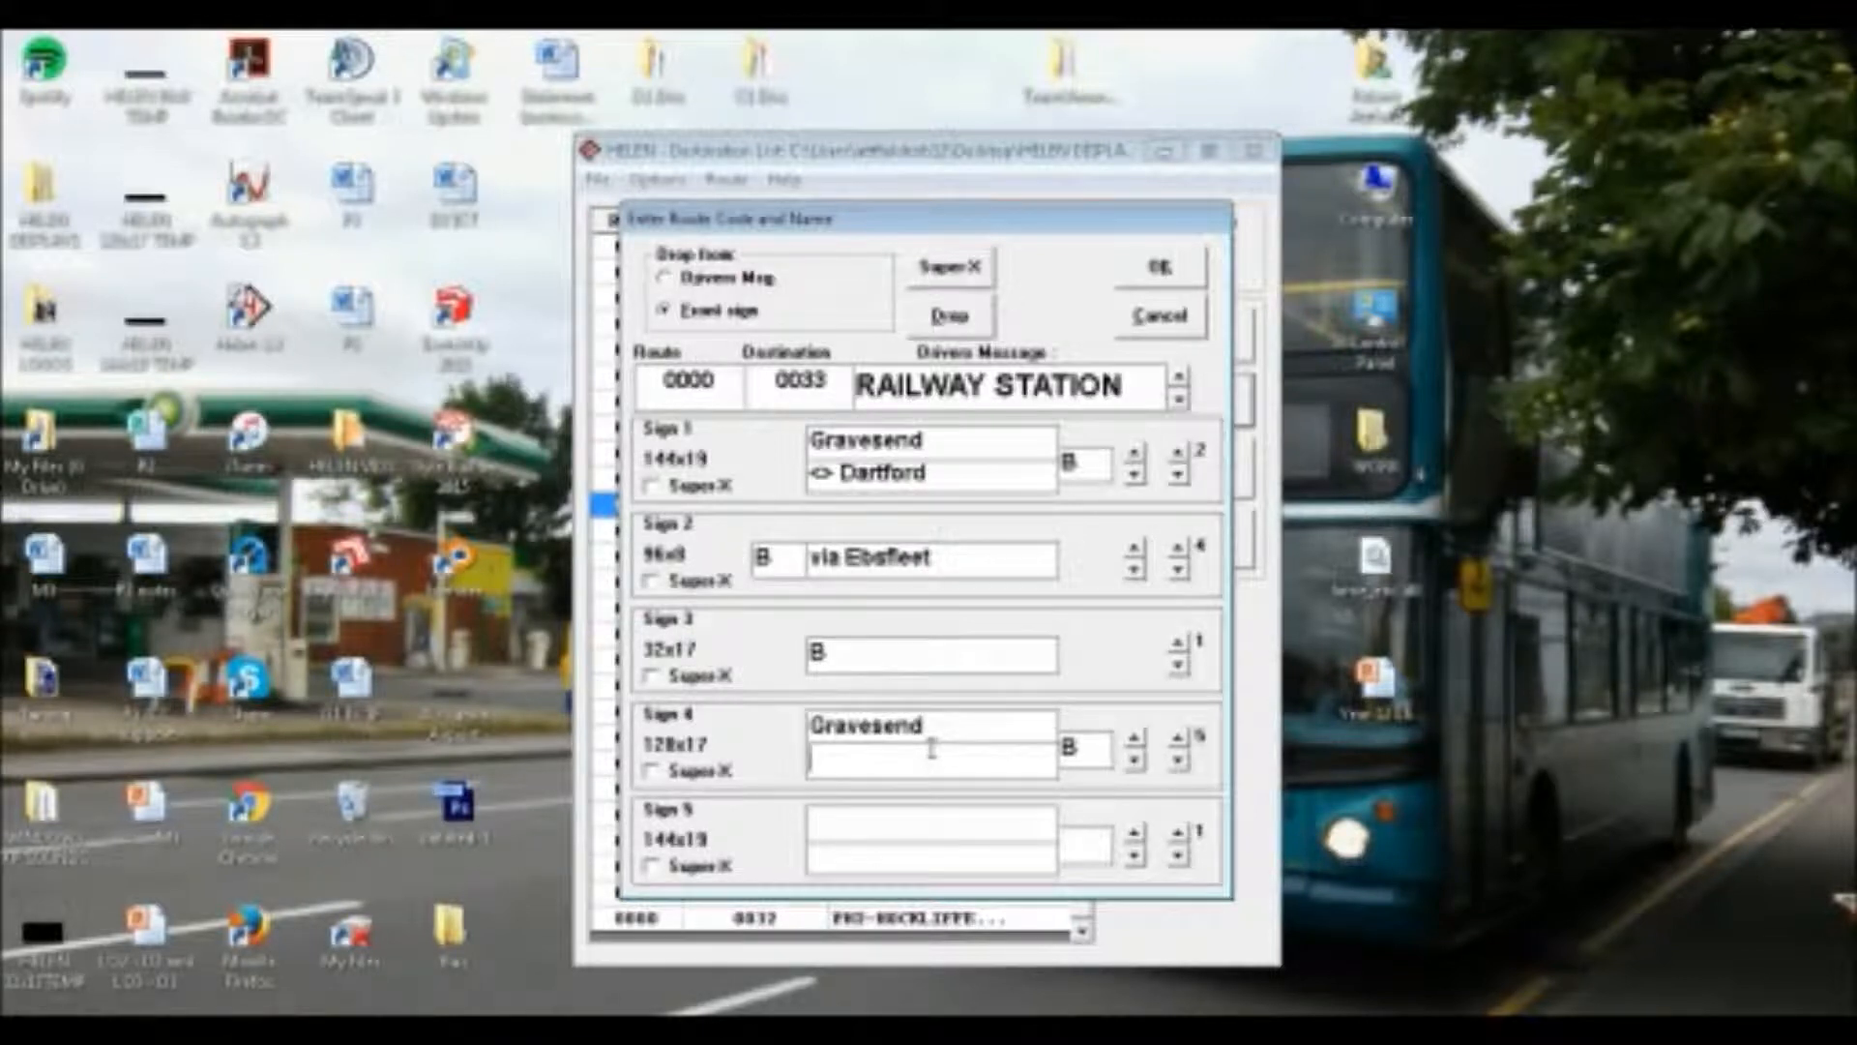
{"action": "type", "text": "via Green"}
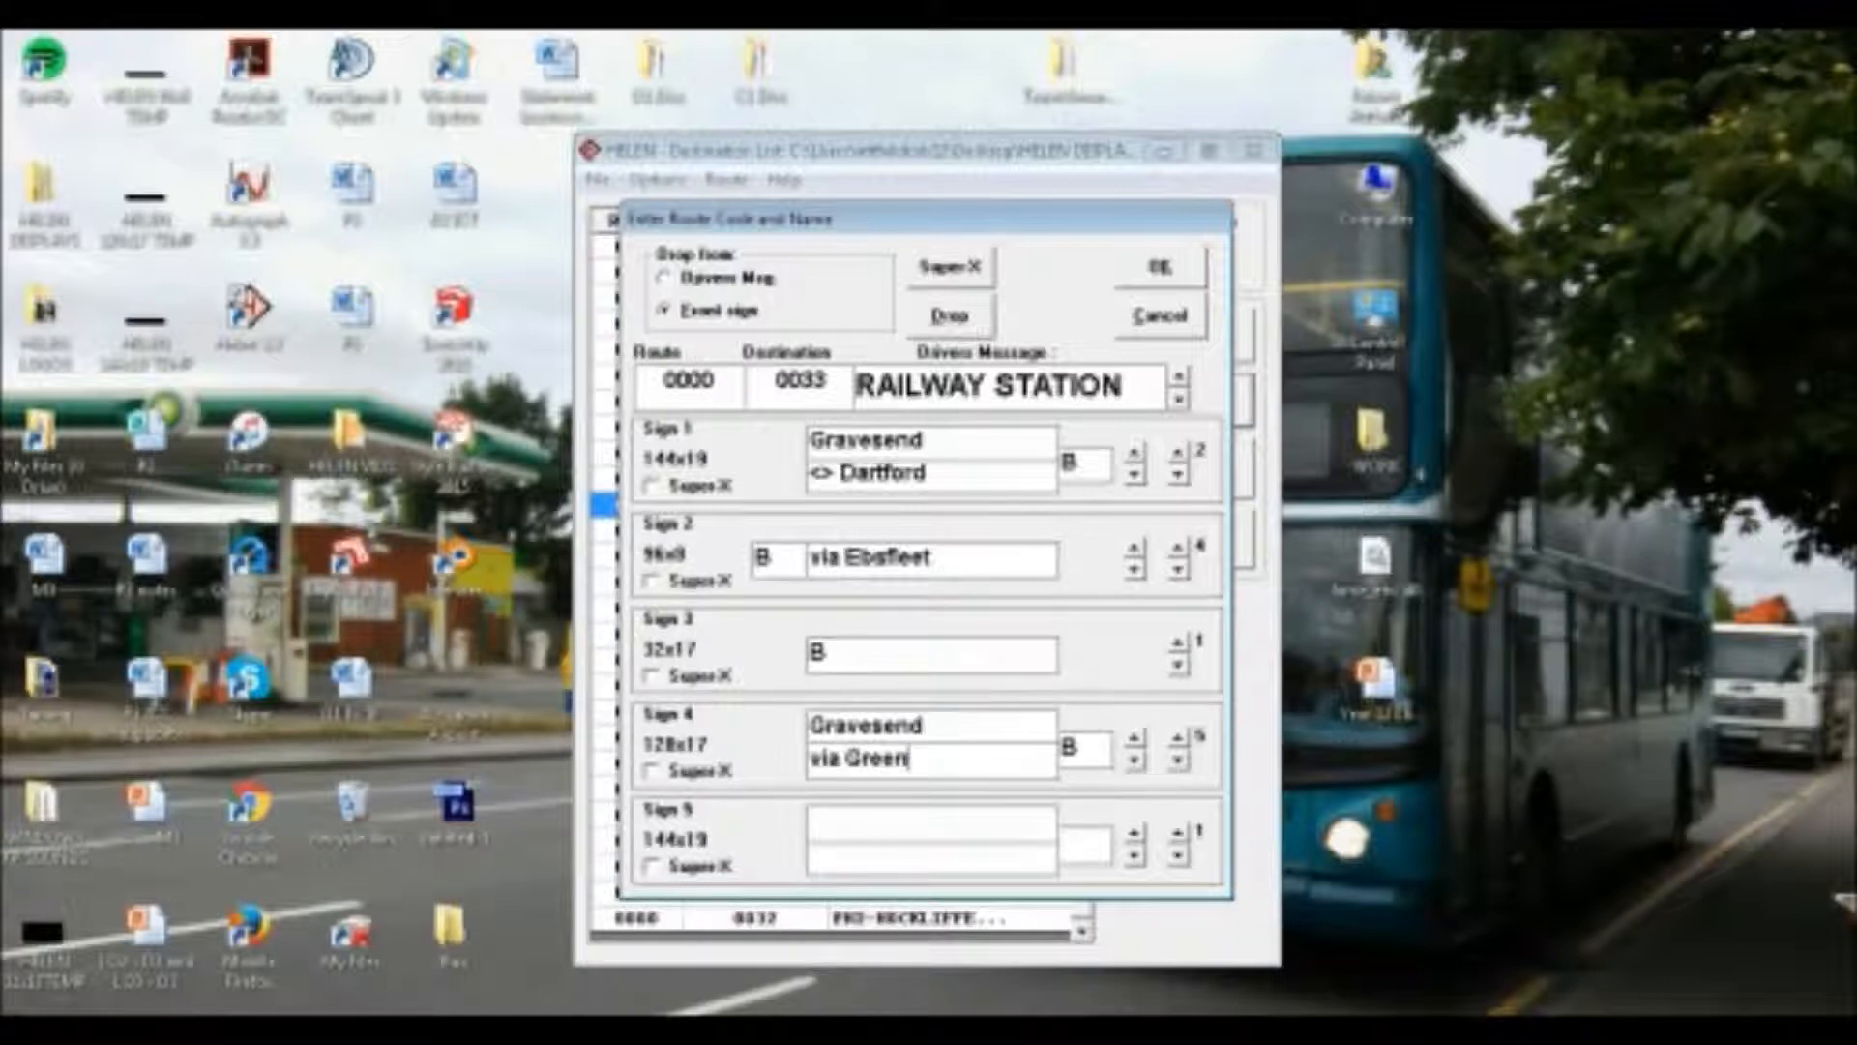
{"action": "type", "text": "hithe"}
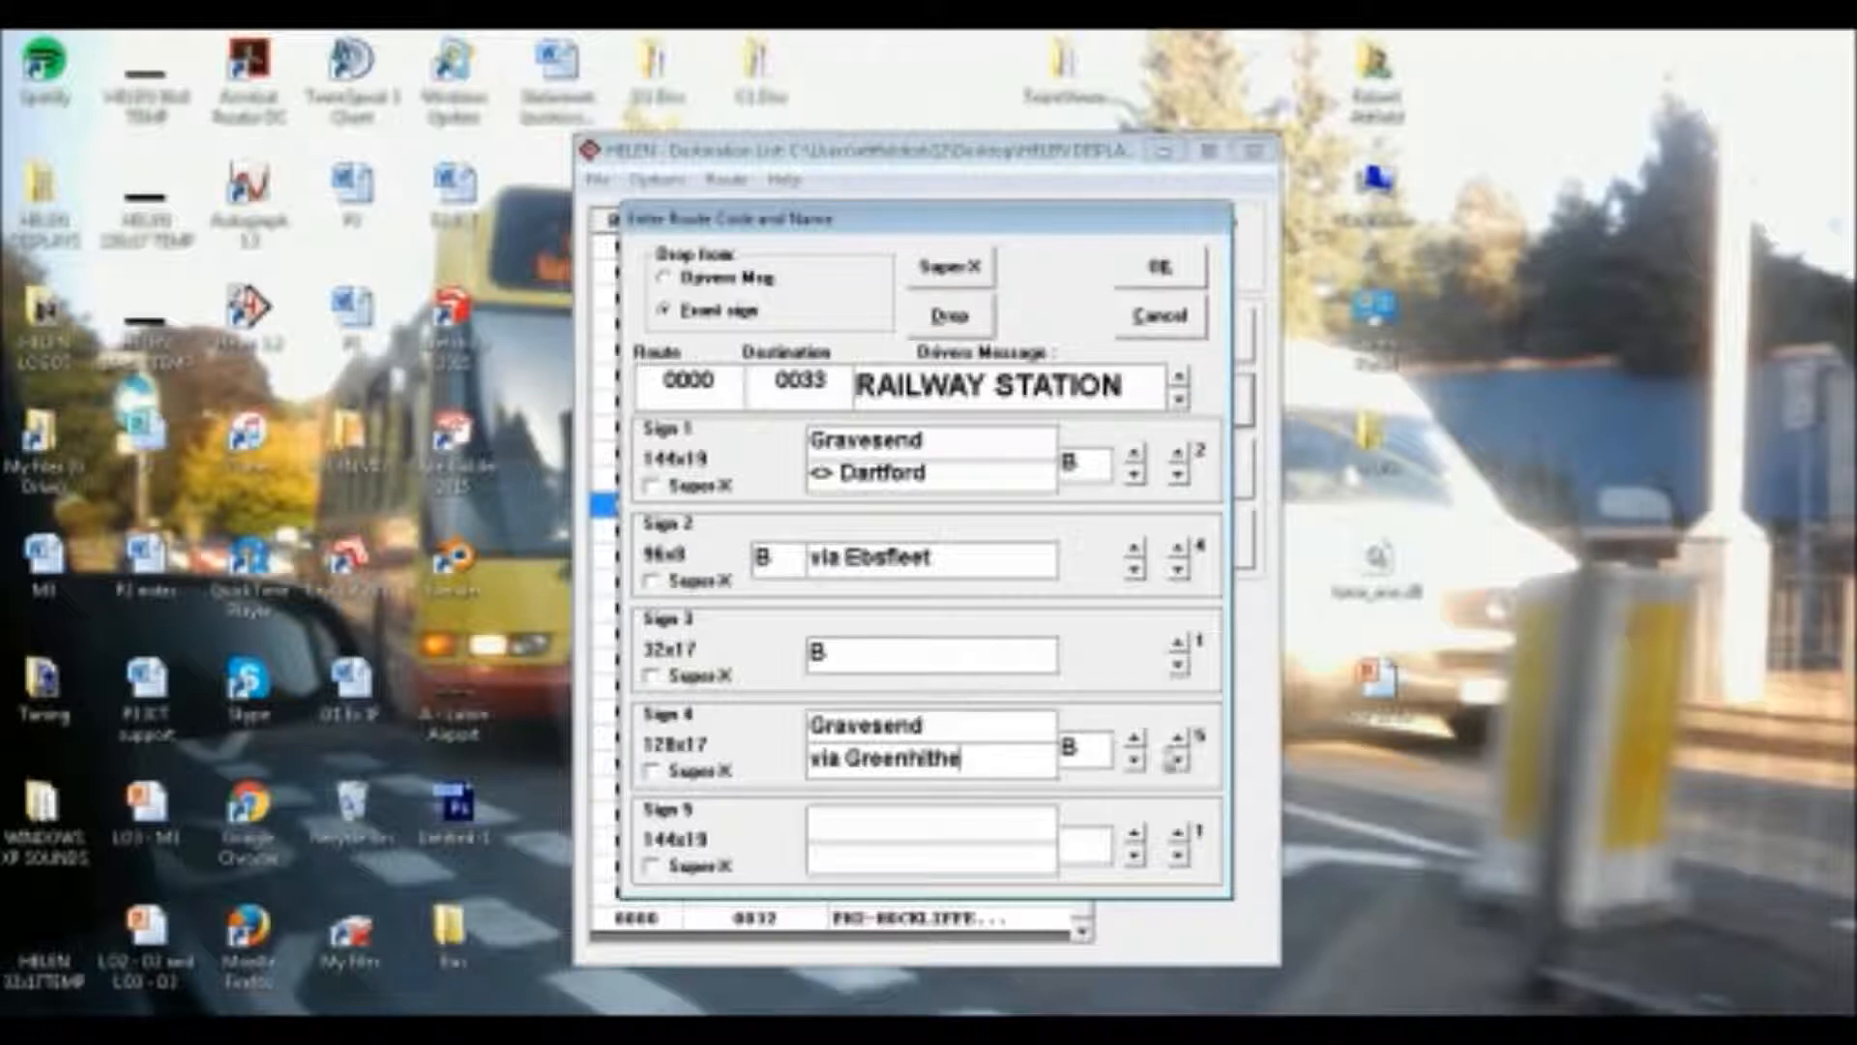
Fill Sign 4's sixth page with route letter "B", the copied "Gravesend" as upper line and "via Ebsfleet International" as lower line
{"action": "left_click", "coordinate": [1177, 737]}
{"action": "left_click", "coordinate": [1093, 745]}
{"action": "type", "text": "B"}
{"action": "type", "text": "Gravesend"}
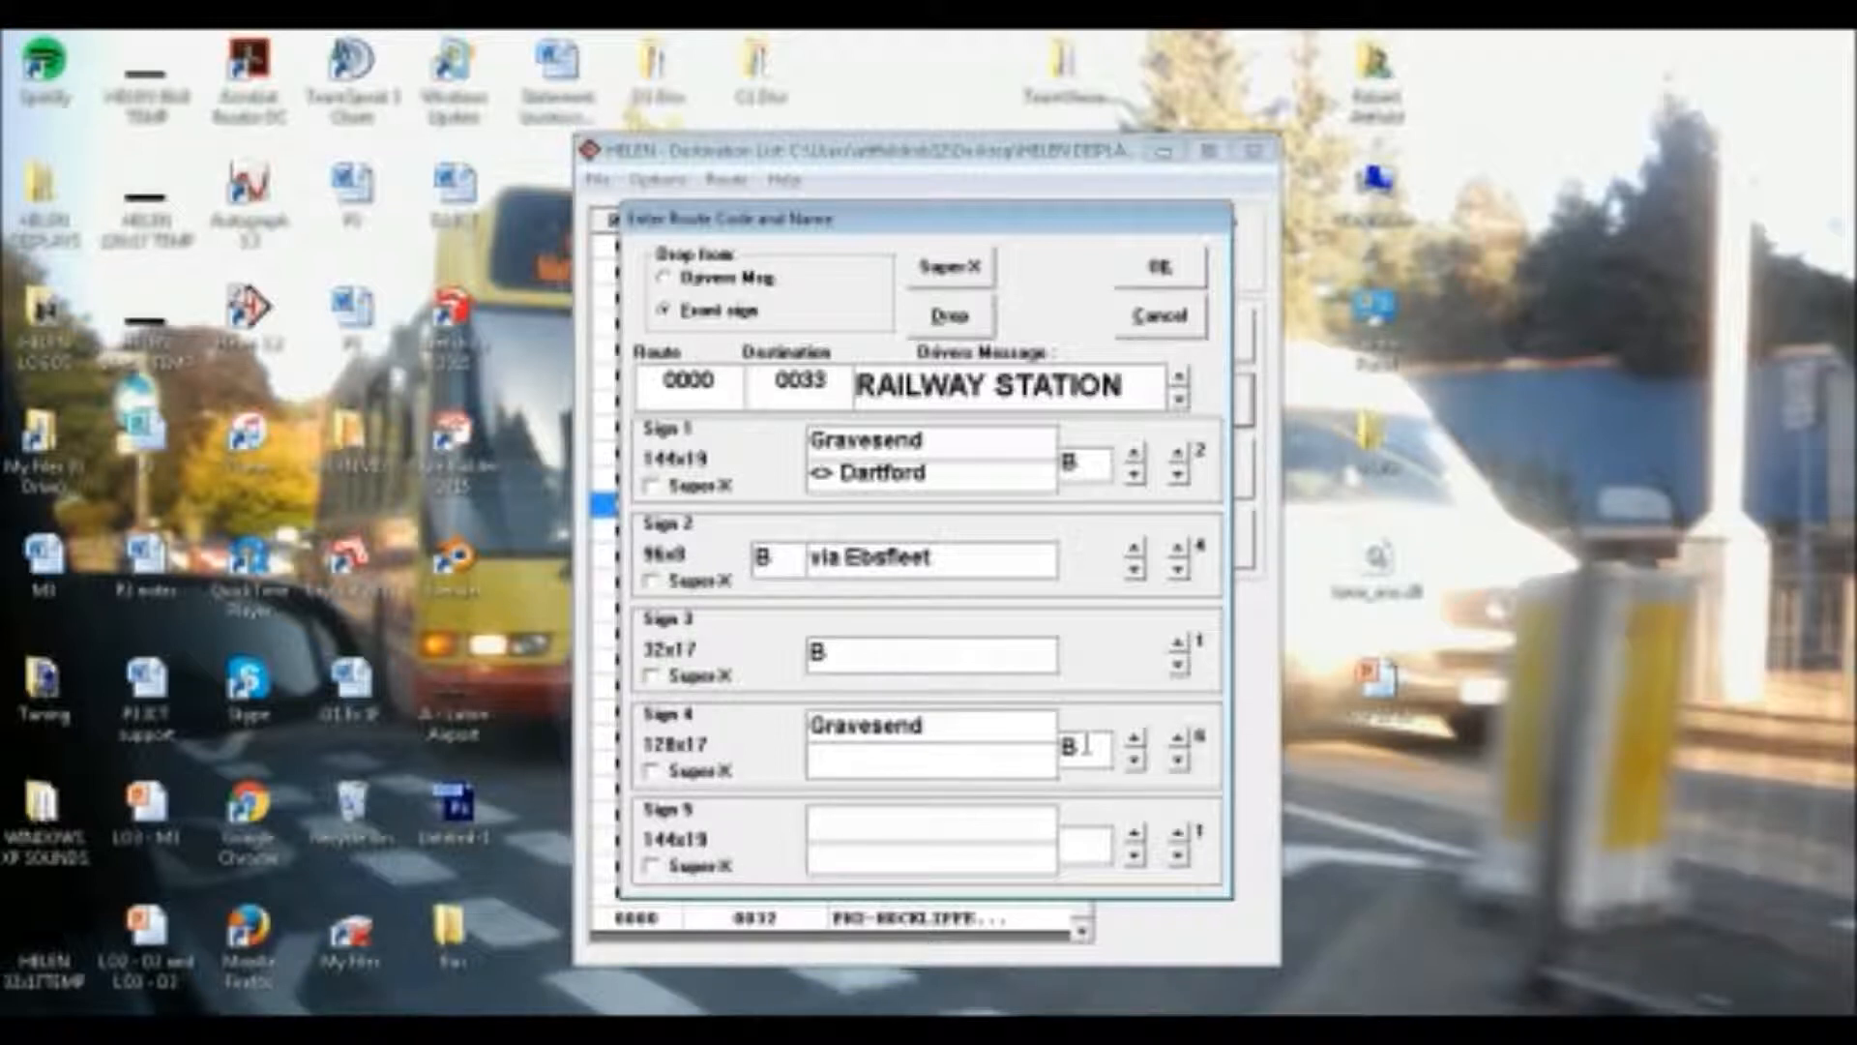
{"action": "key", "text": "Tab"}
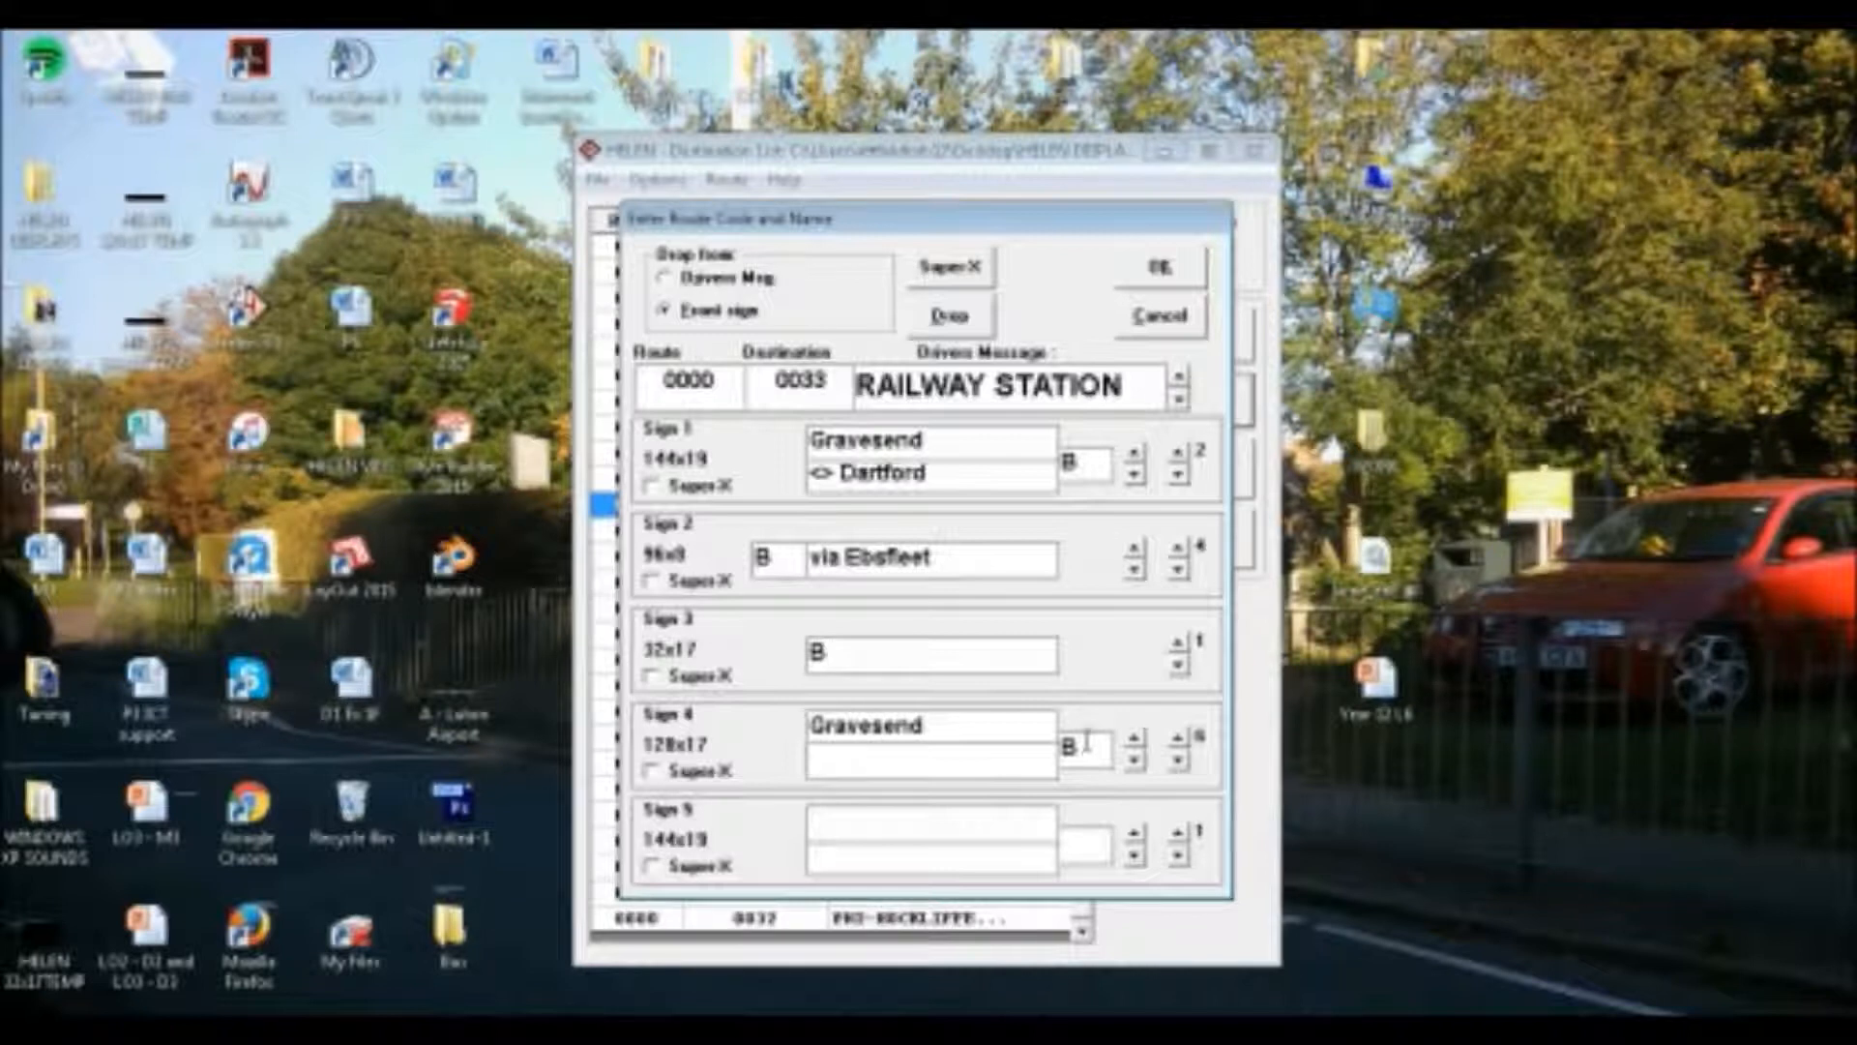
{"action": "left_click", "coordinate": [1178, 761]}
{"action": "left_click", "coordinate": [1178, 742]}
{"action": "type", "text": "via Ebs"}
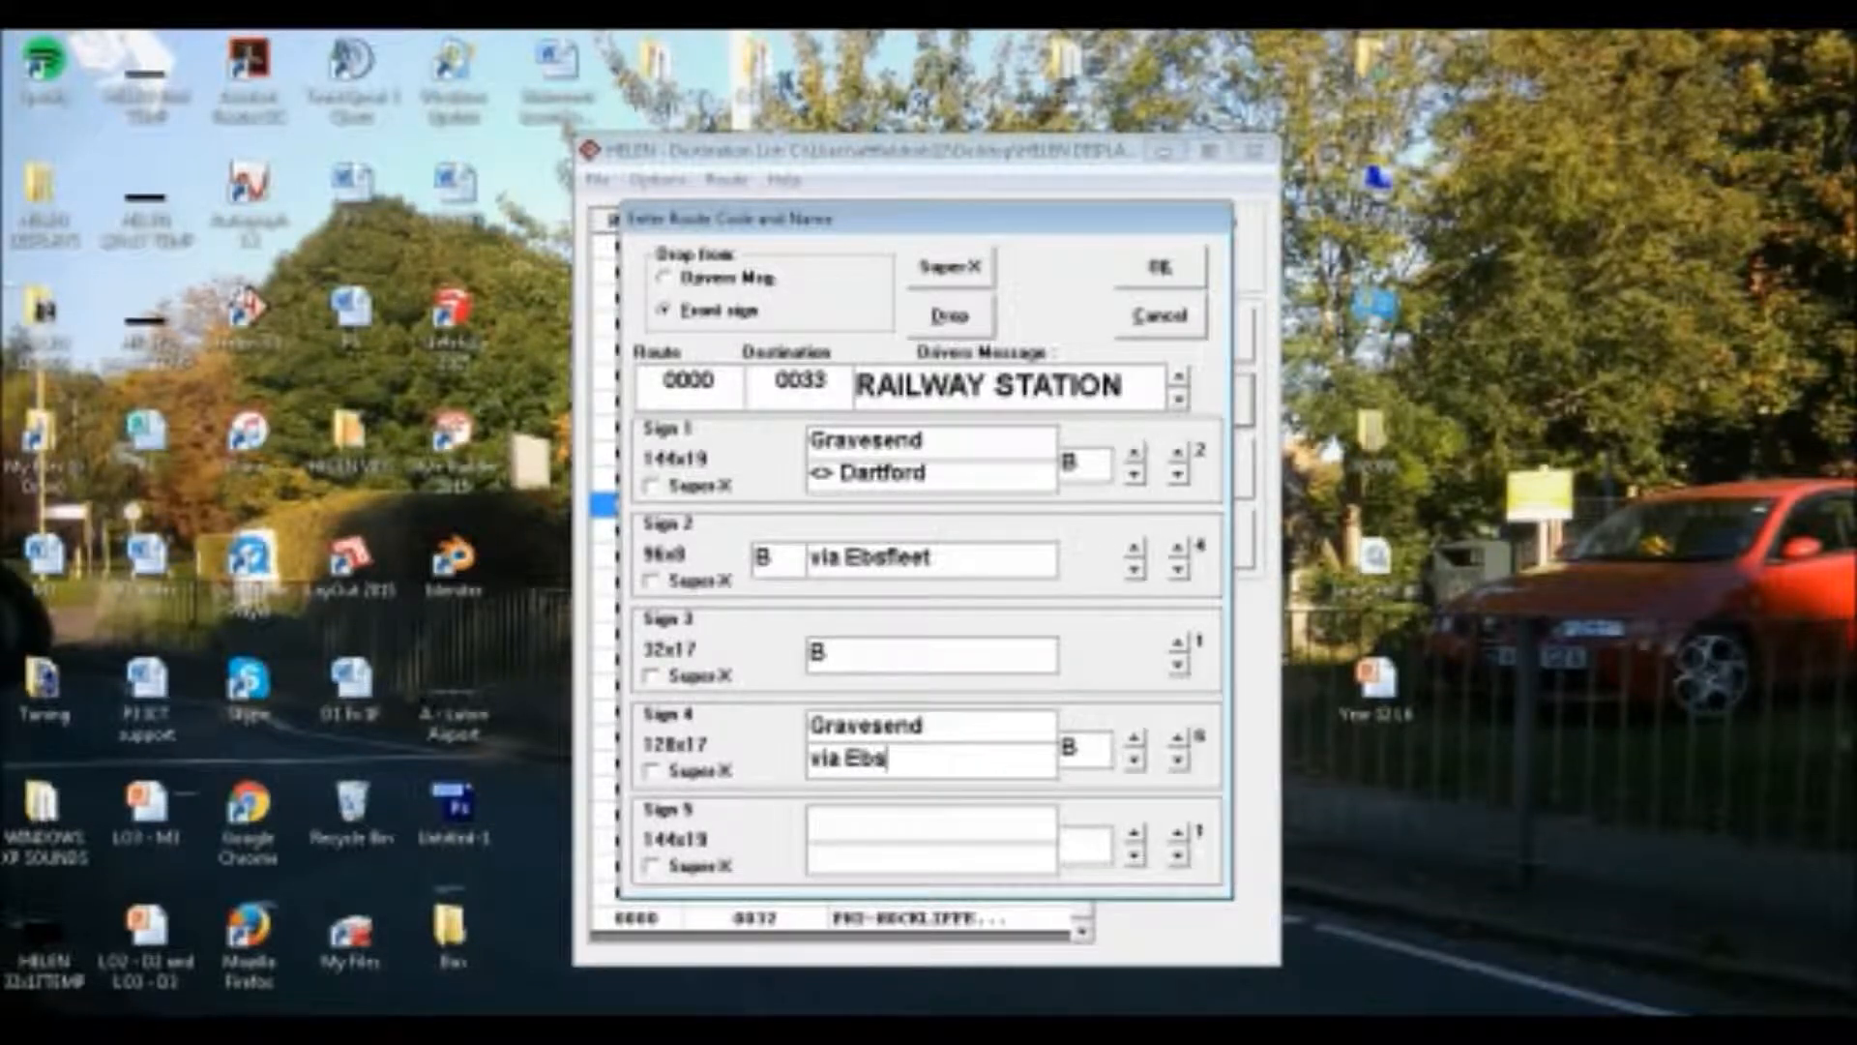
{"action": "type", "text": "fleet Internati"}
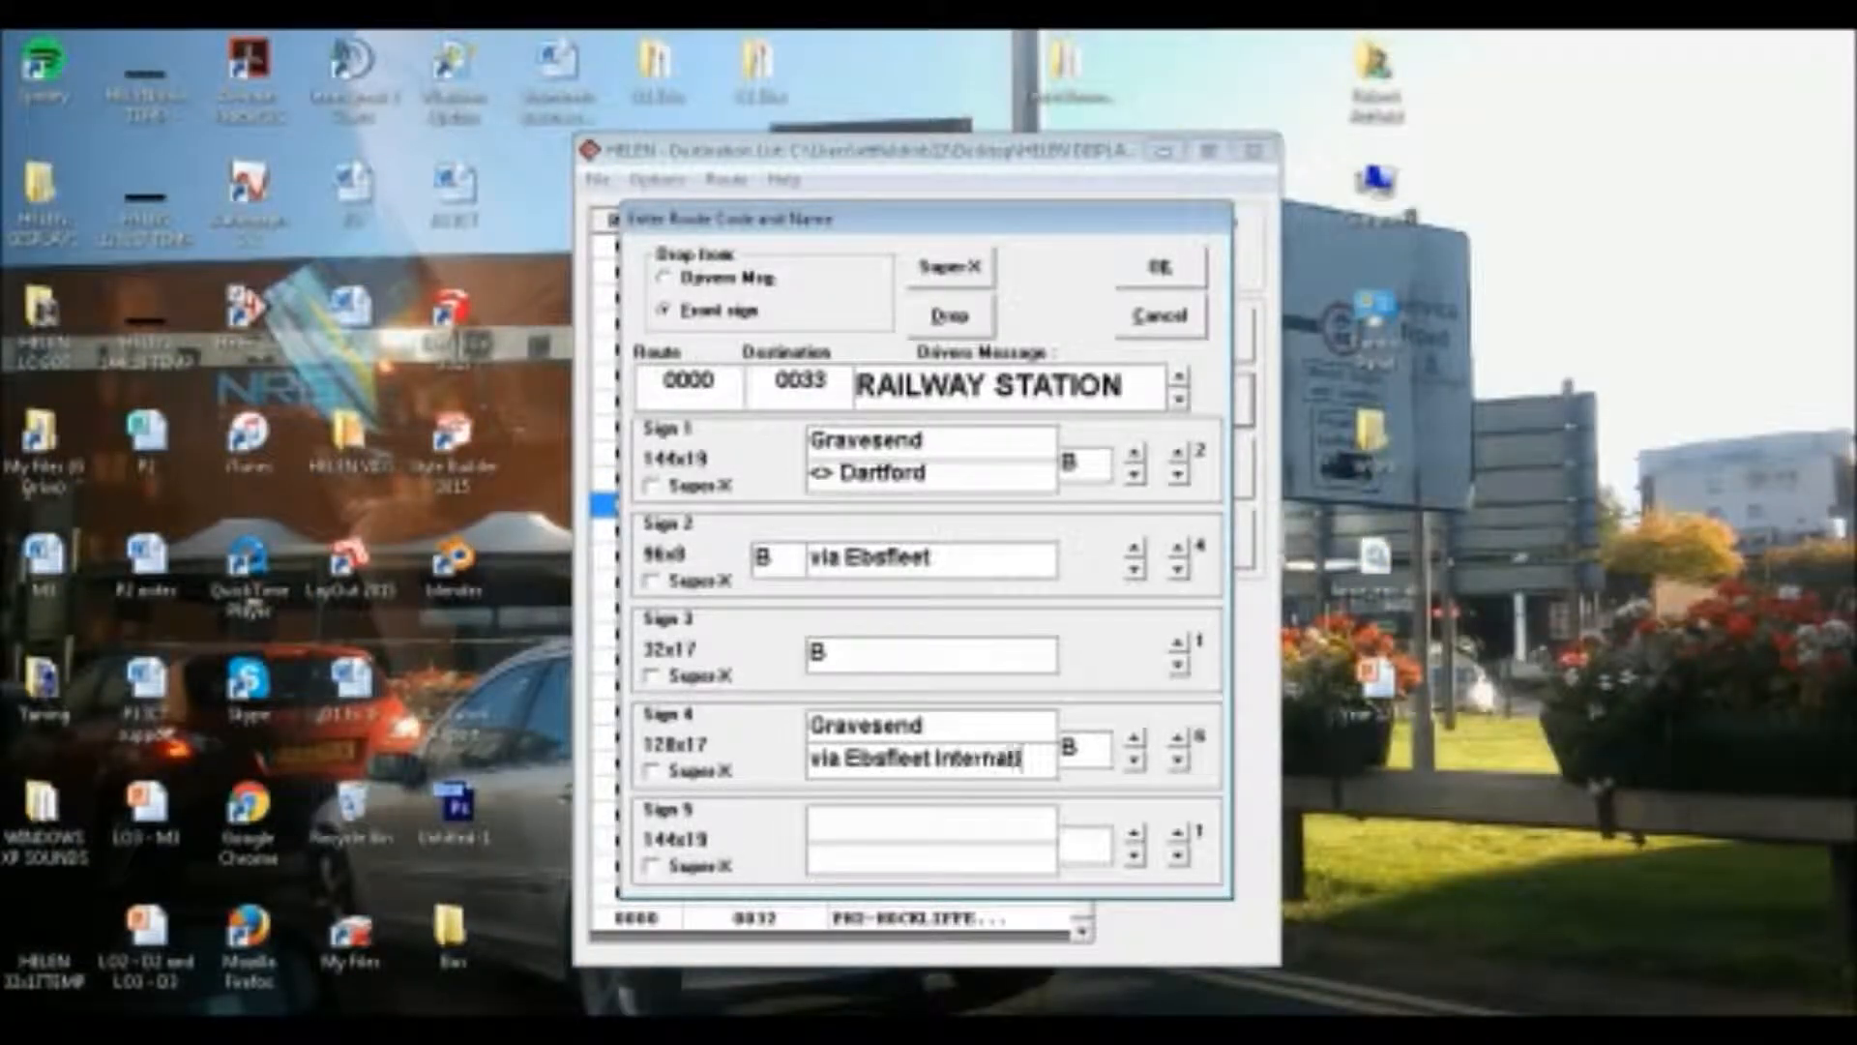
{"action": "type", "text": "onalal"}
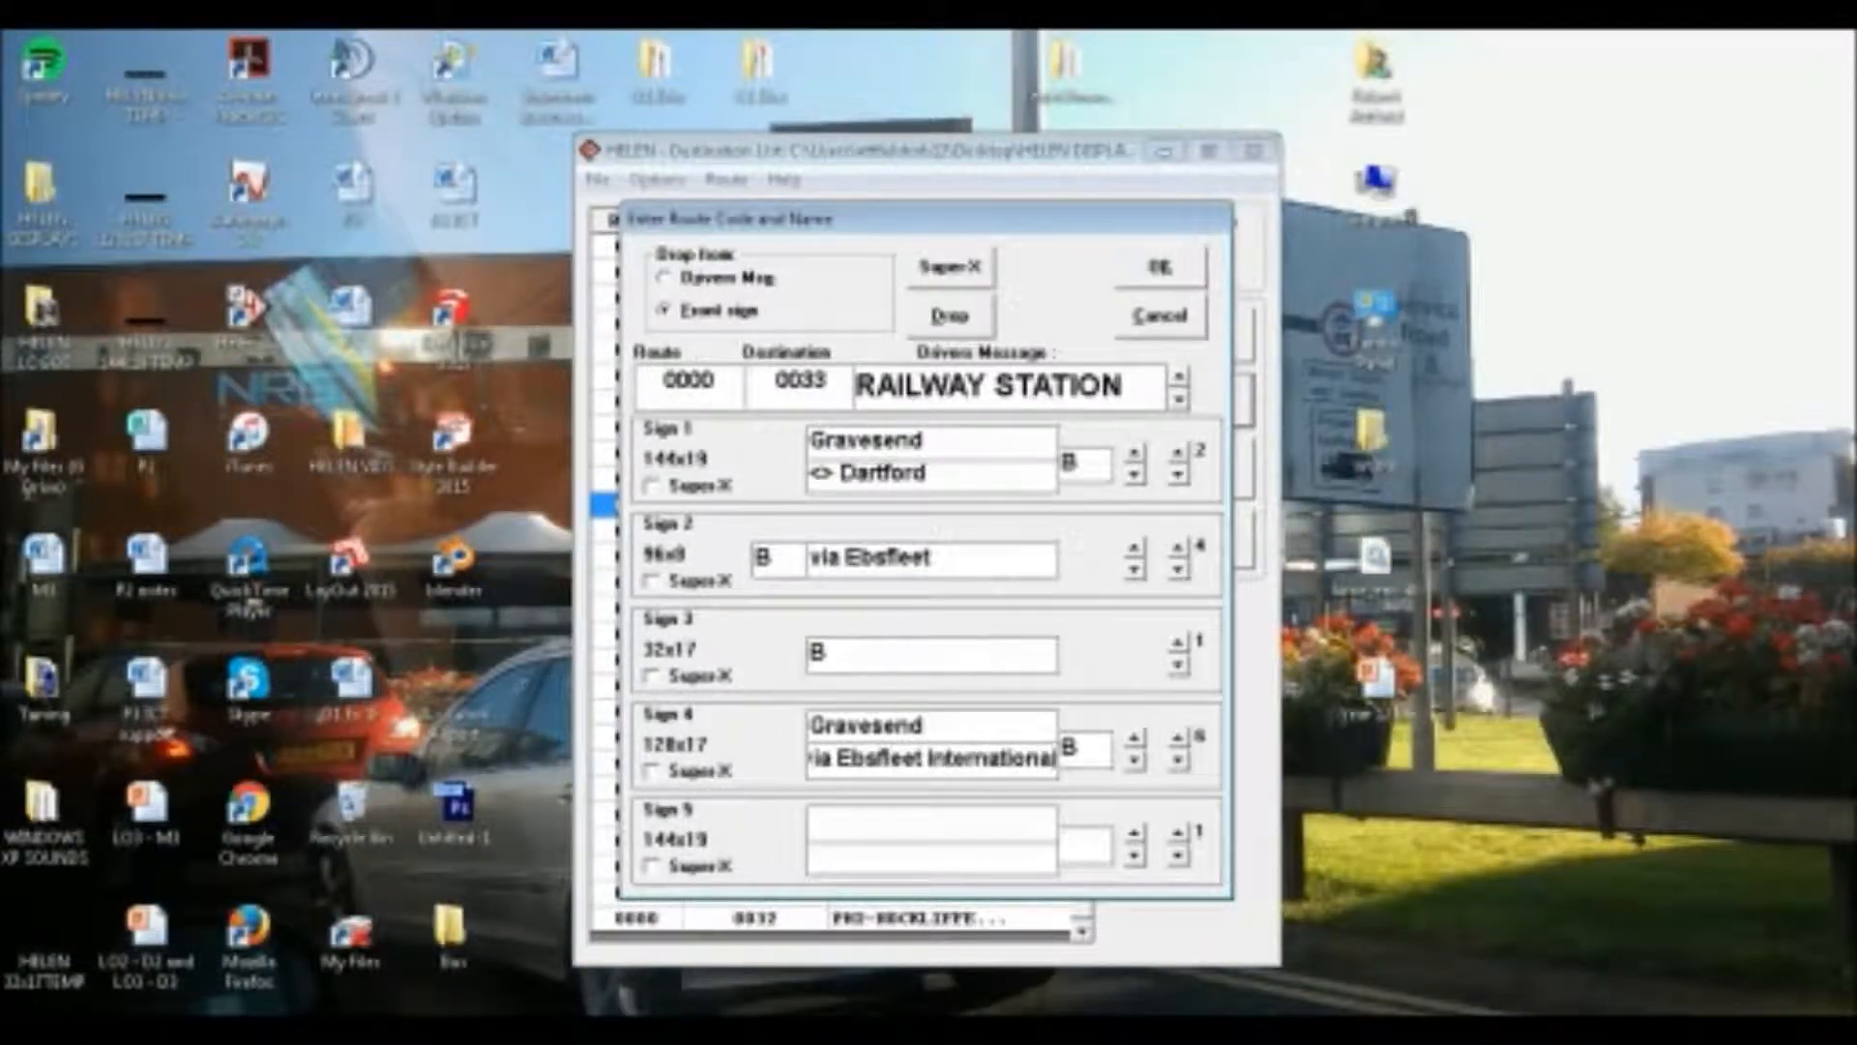
Fill Sign 4's seventh page with route letter "B", upper line "Gravesend" and lower line "via Thames Way"
{"action": "left_click", "coordinate": [1177, 737]}
{"action": "type", "text": "B"}
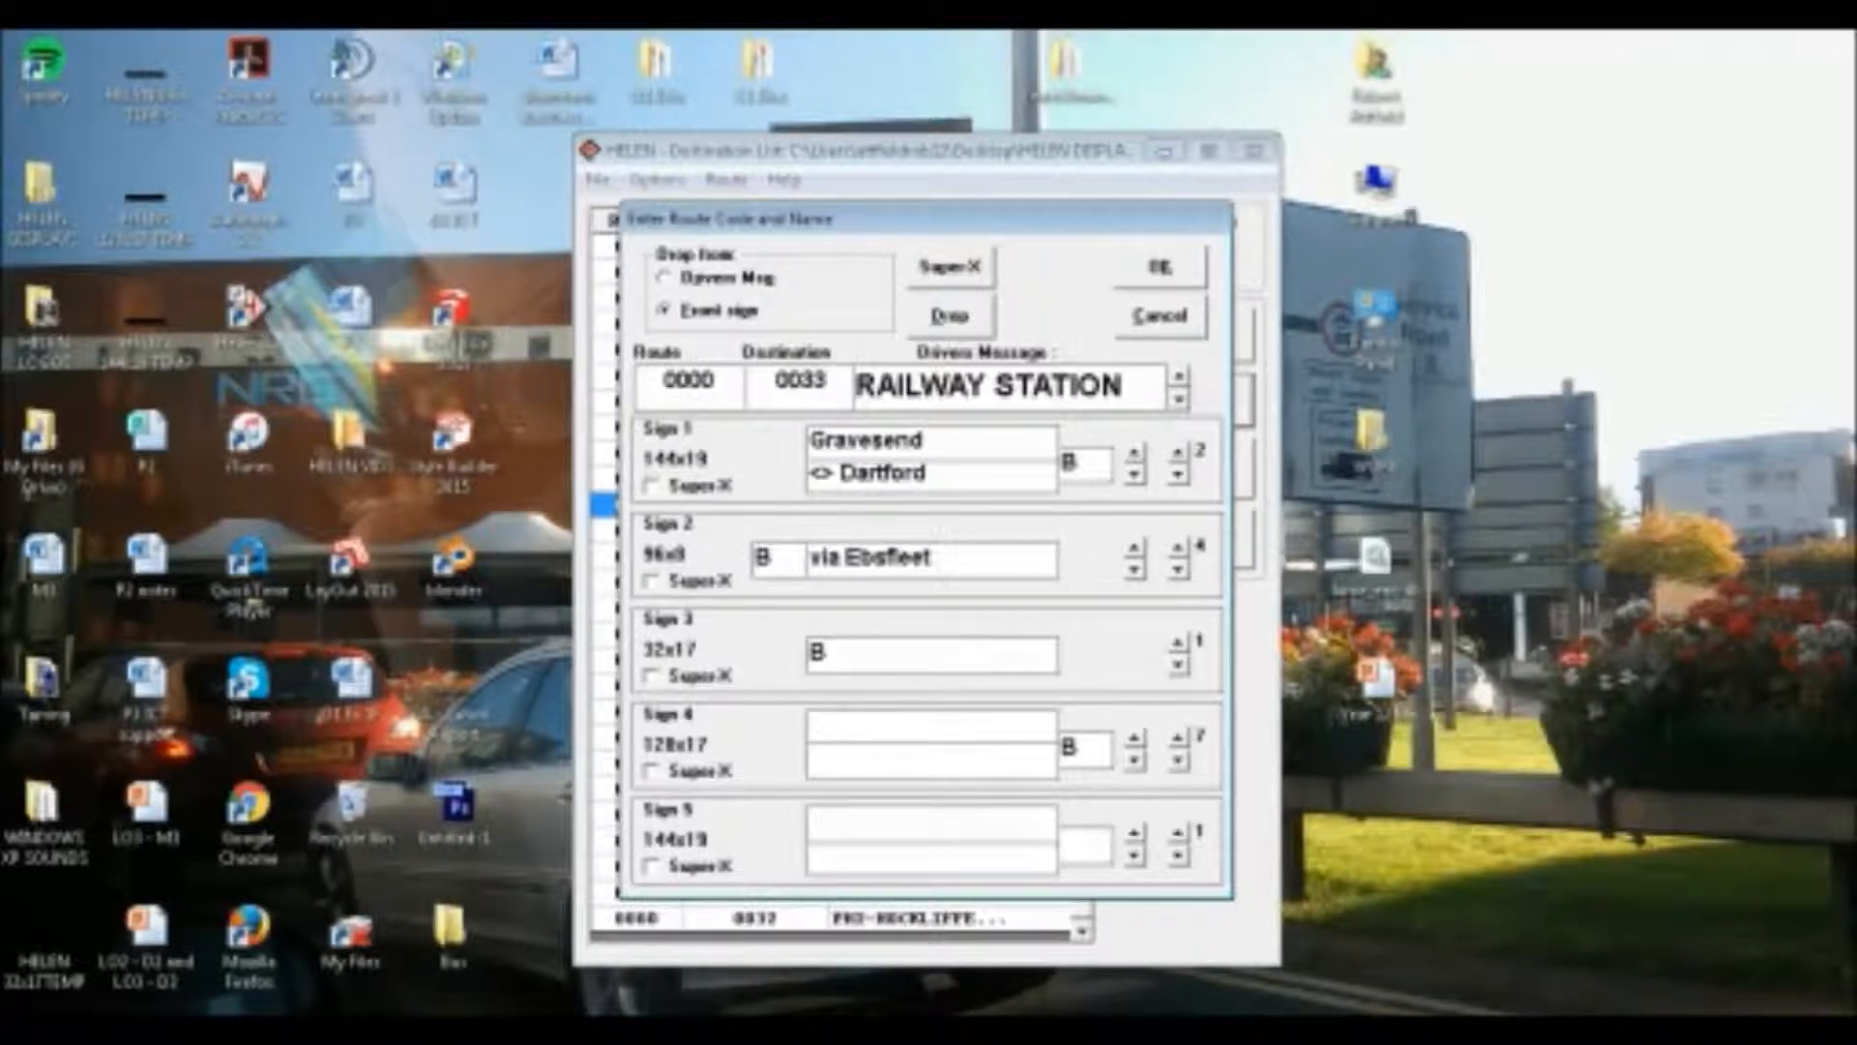
{"action": "type", "text": "Gravesend"}
{"action": "key", "text": "Return"}
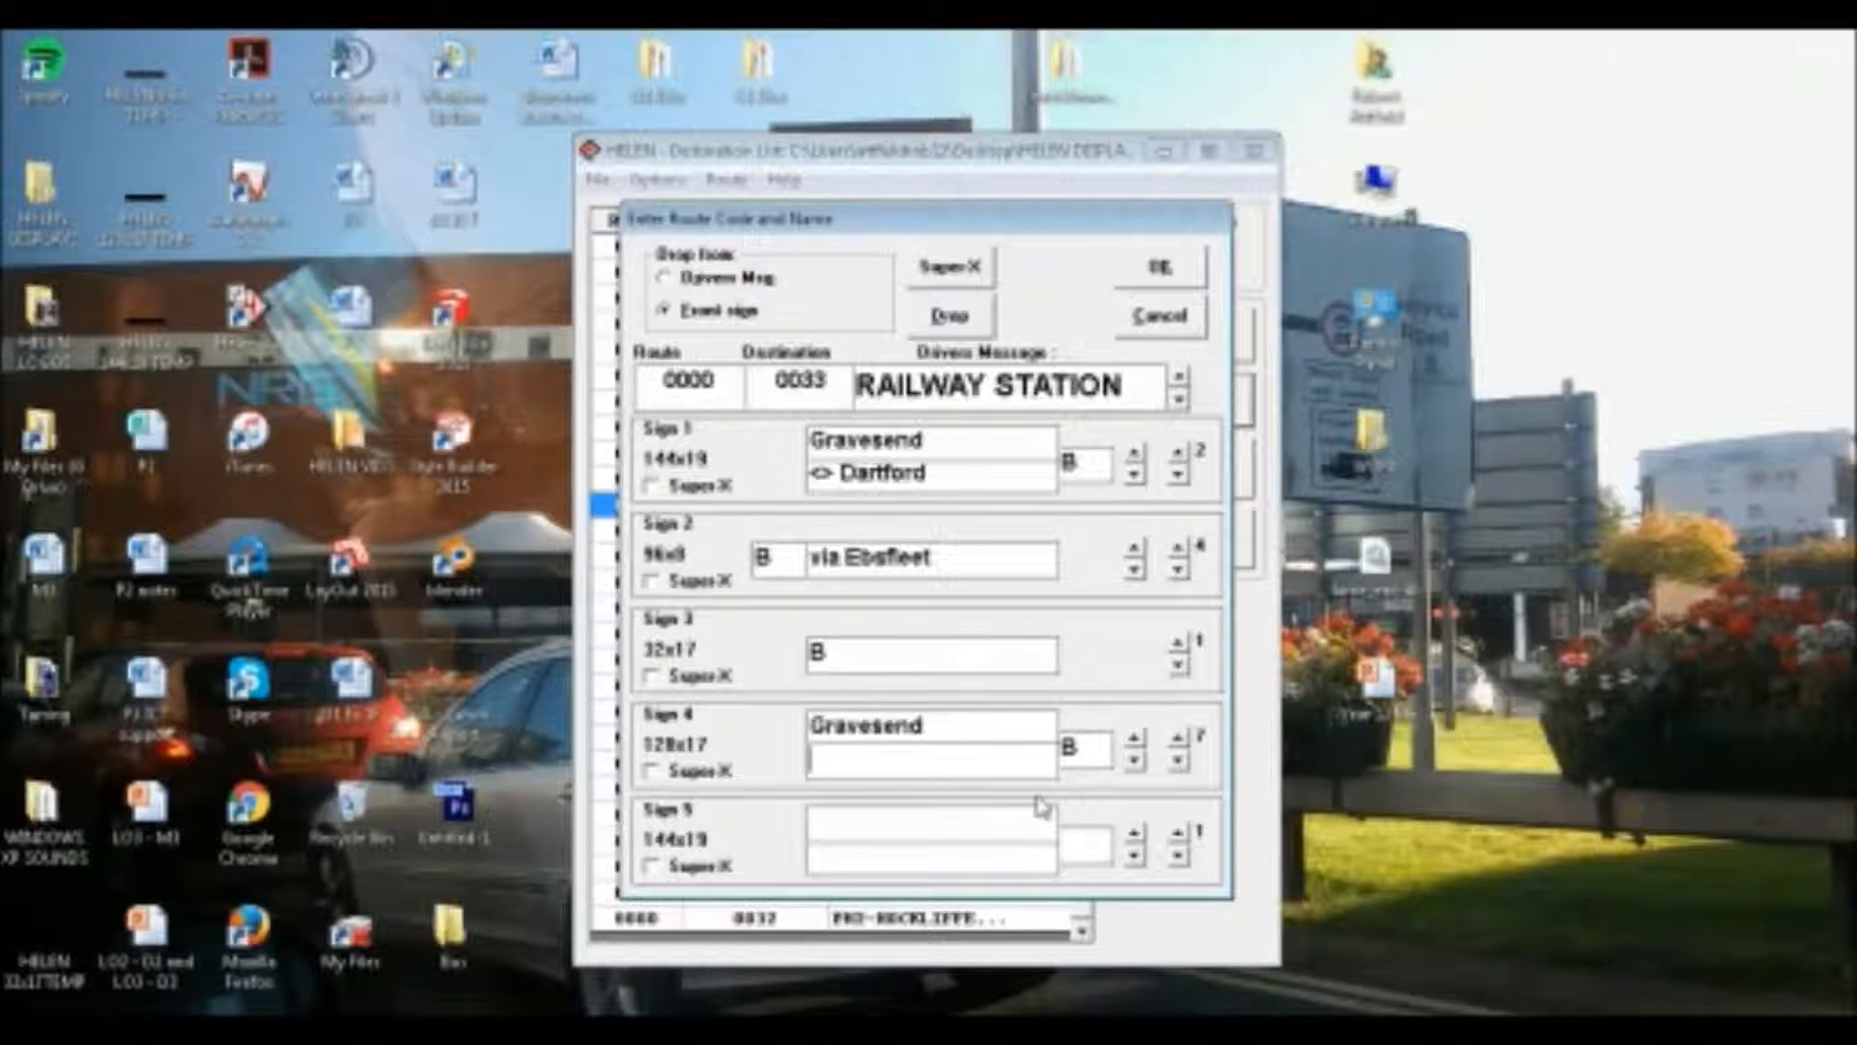
{"action": "type", "text": "via Thames Way"}
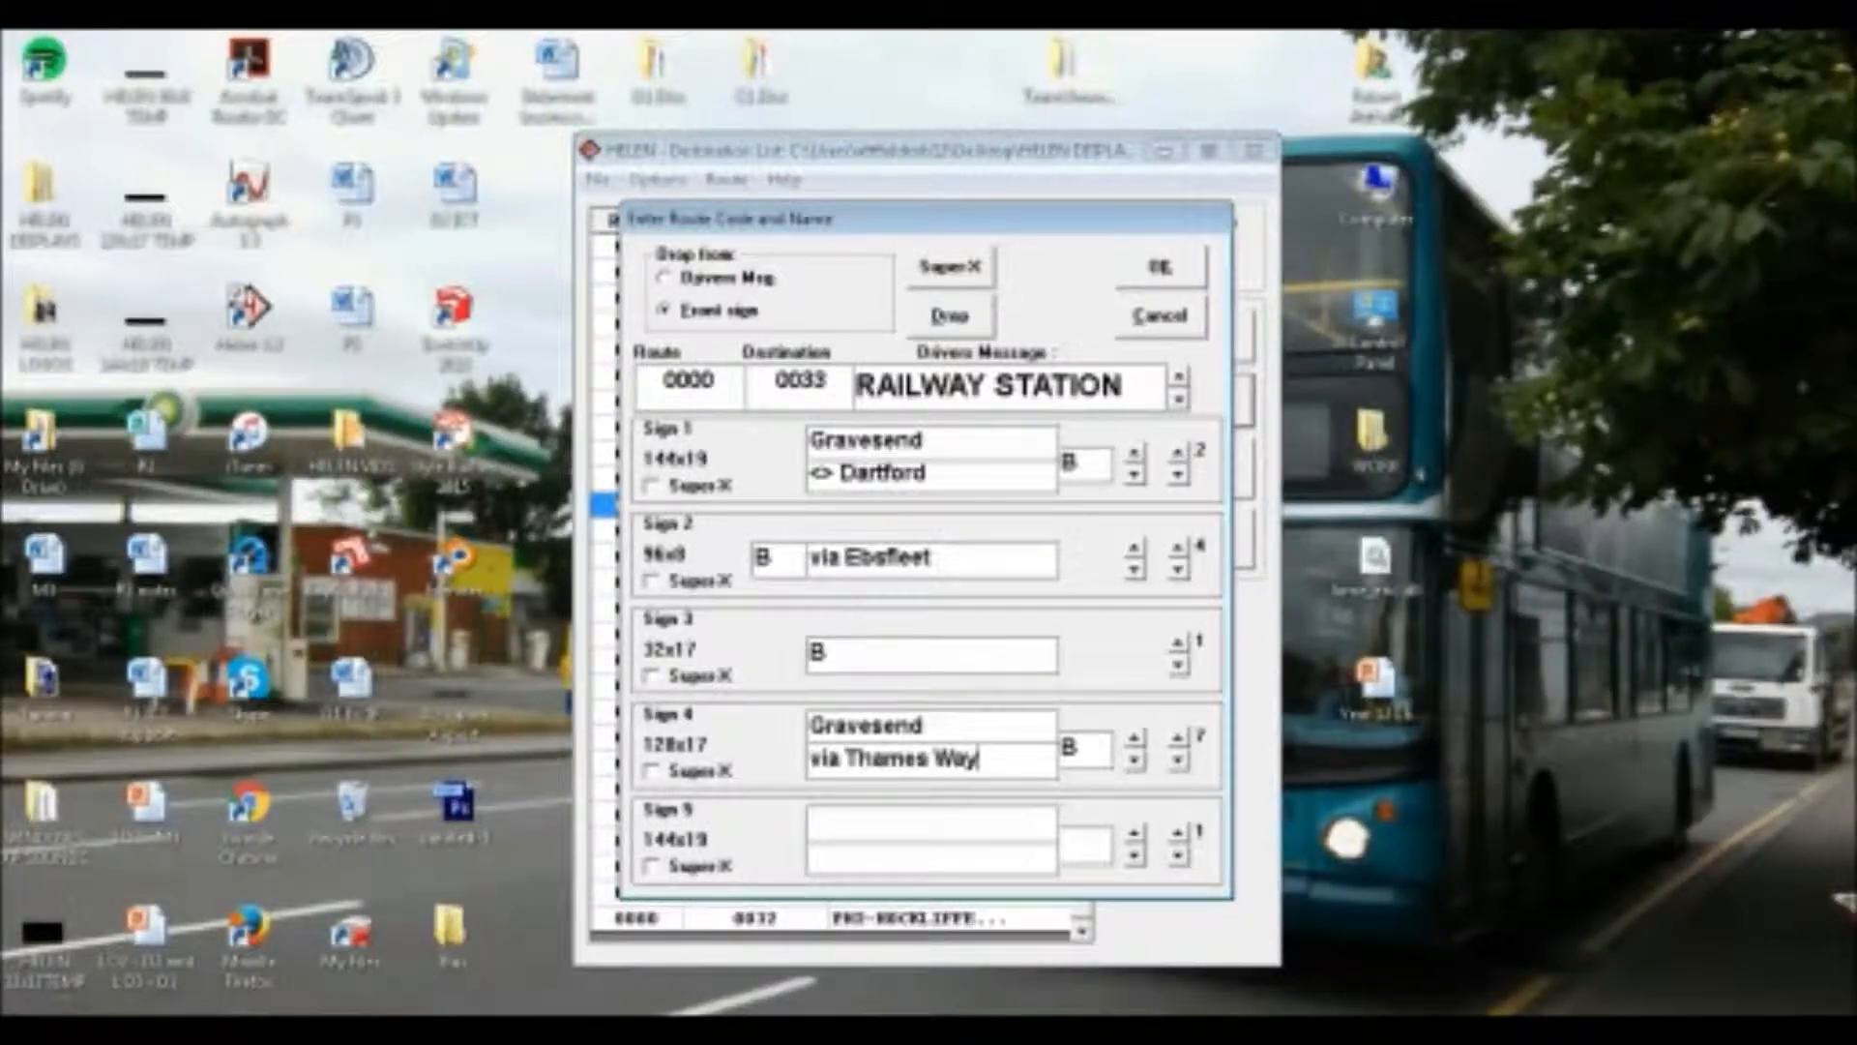
Save the B - GRAVESEND destination, close its preview and reopen its signs for editing in the sign designer
{"action": "left_click", "coordinate": [1151, 280]}
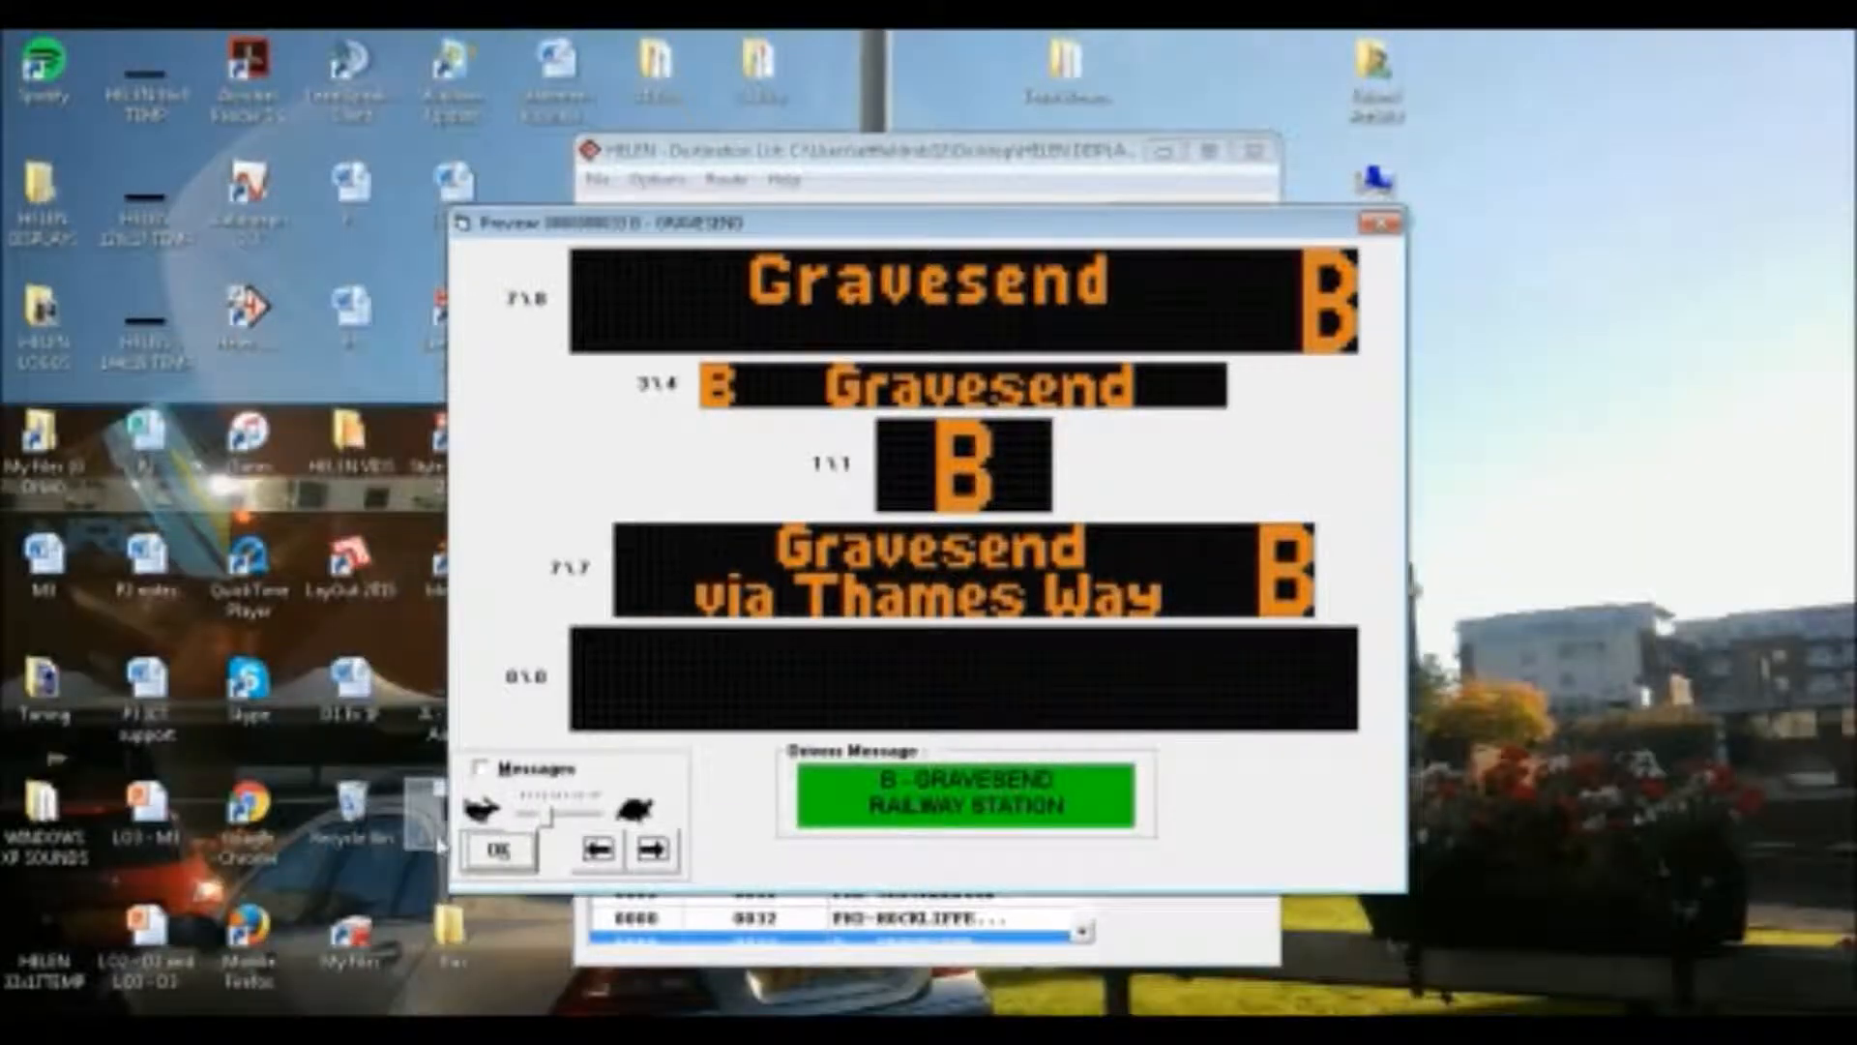
{"action": "left_click", "coordinate": [498, 849]}
{"action": "left_click", "coordinate": [1243, 339]}
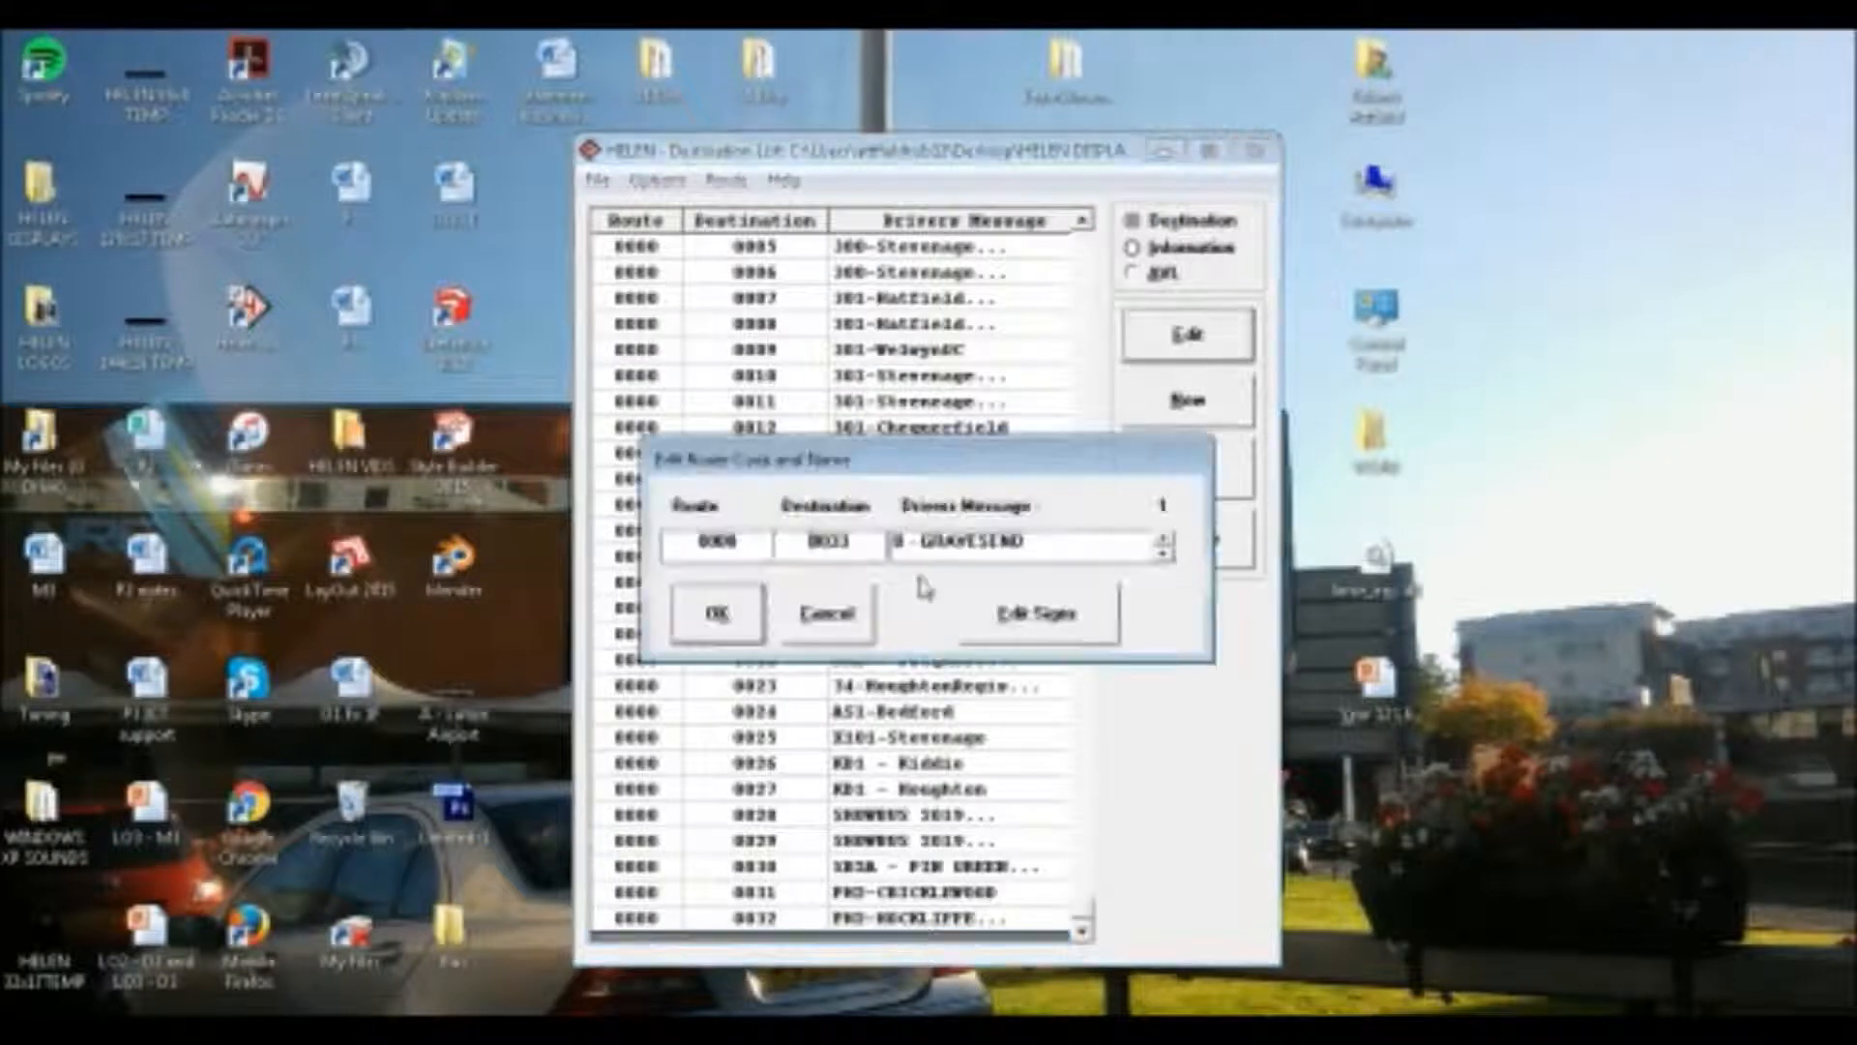
{"action": "left_click", "coordinate": [1064, 619]}
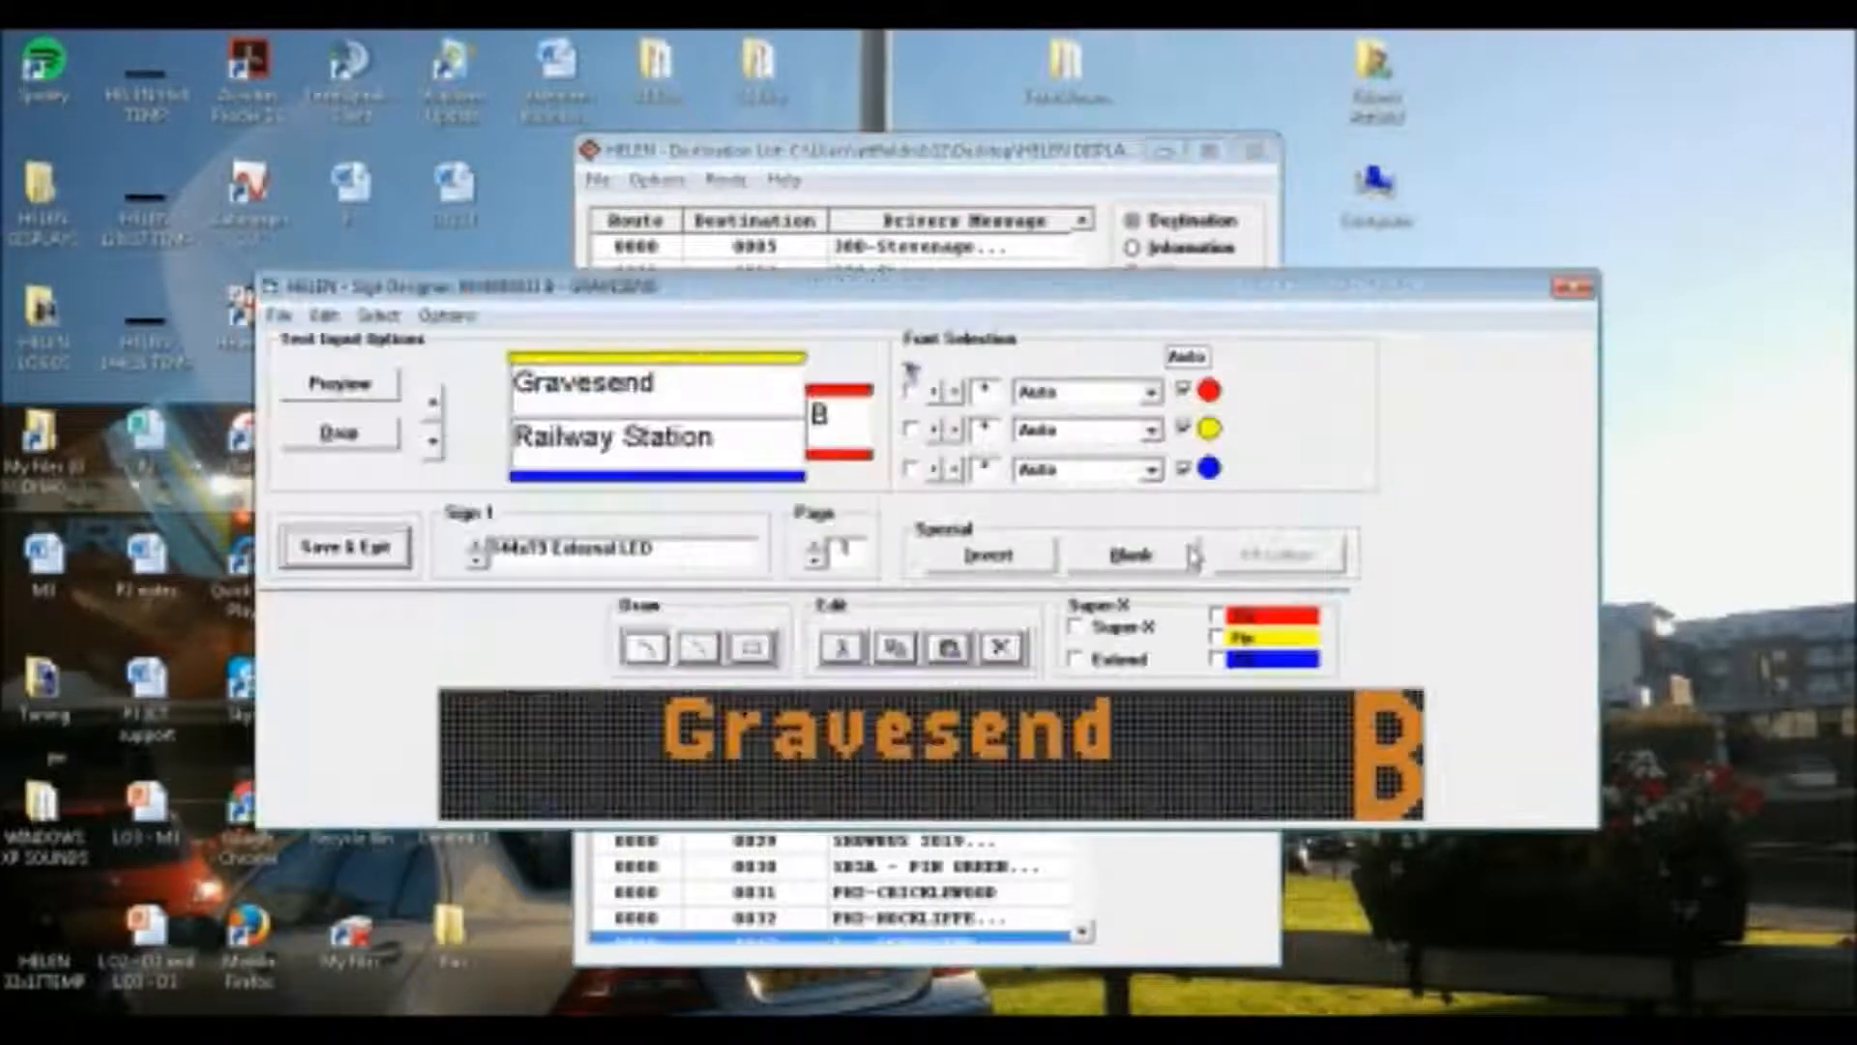
Try the ROB_TEST font on the route letter of Sign 1's first page
{"action": "left_click", "coordinate": [1151, 392]}
{"action": "left_click_drag", "start_coordinate": [1154, 442], "coordinate": [1144, 531]}
{"action": "left_click", "coordinate": [1132, 508]}
{"action": "left_click", "coordinate": [1085, 431]}
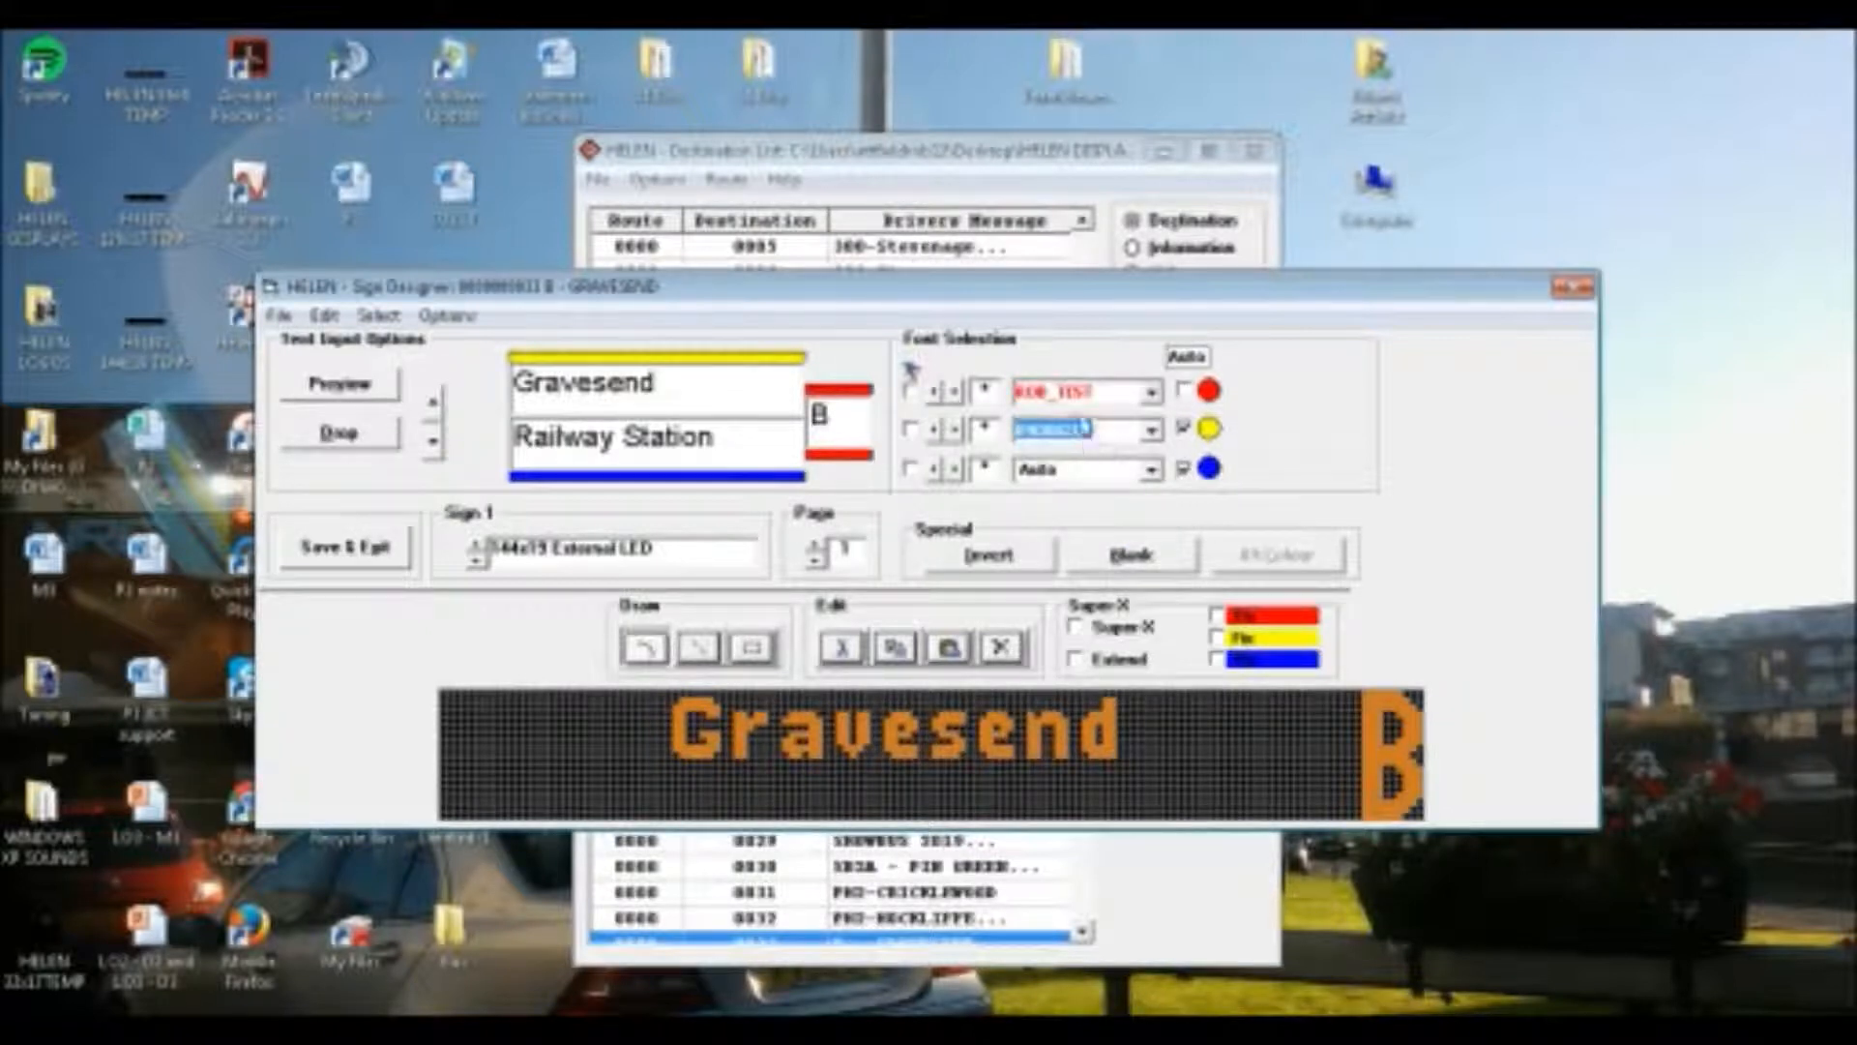
{"action": "left_click", "coordinate": [1062, 399]}
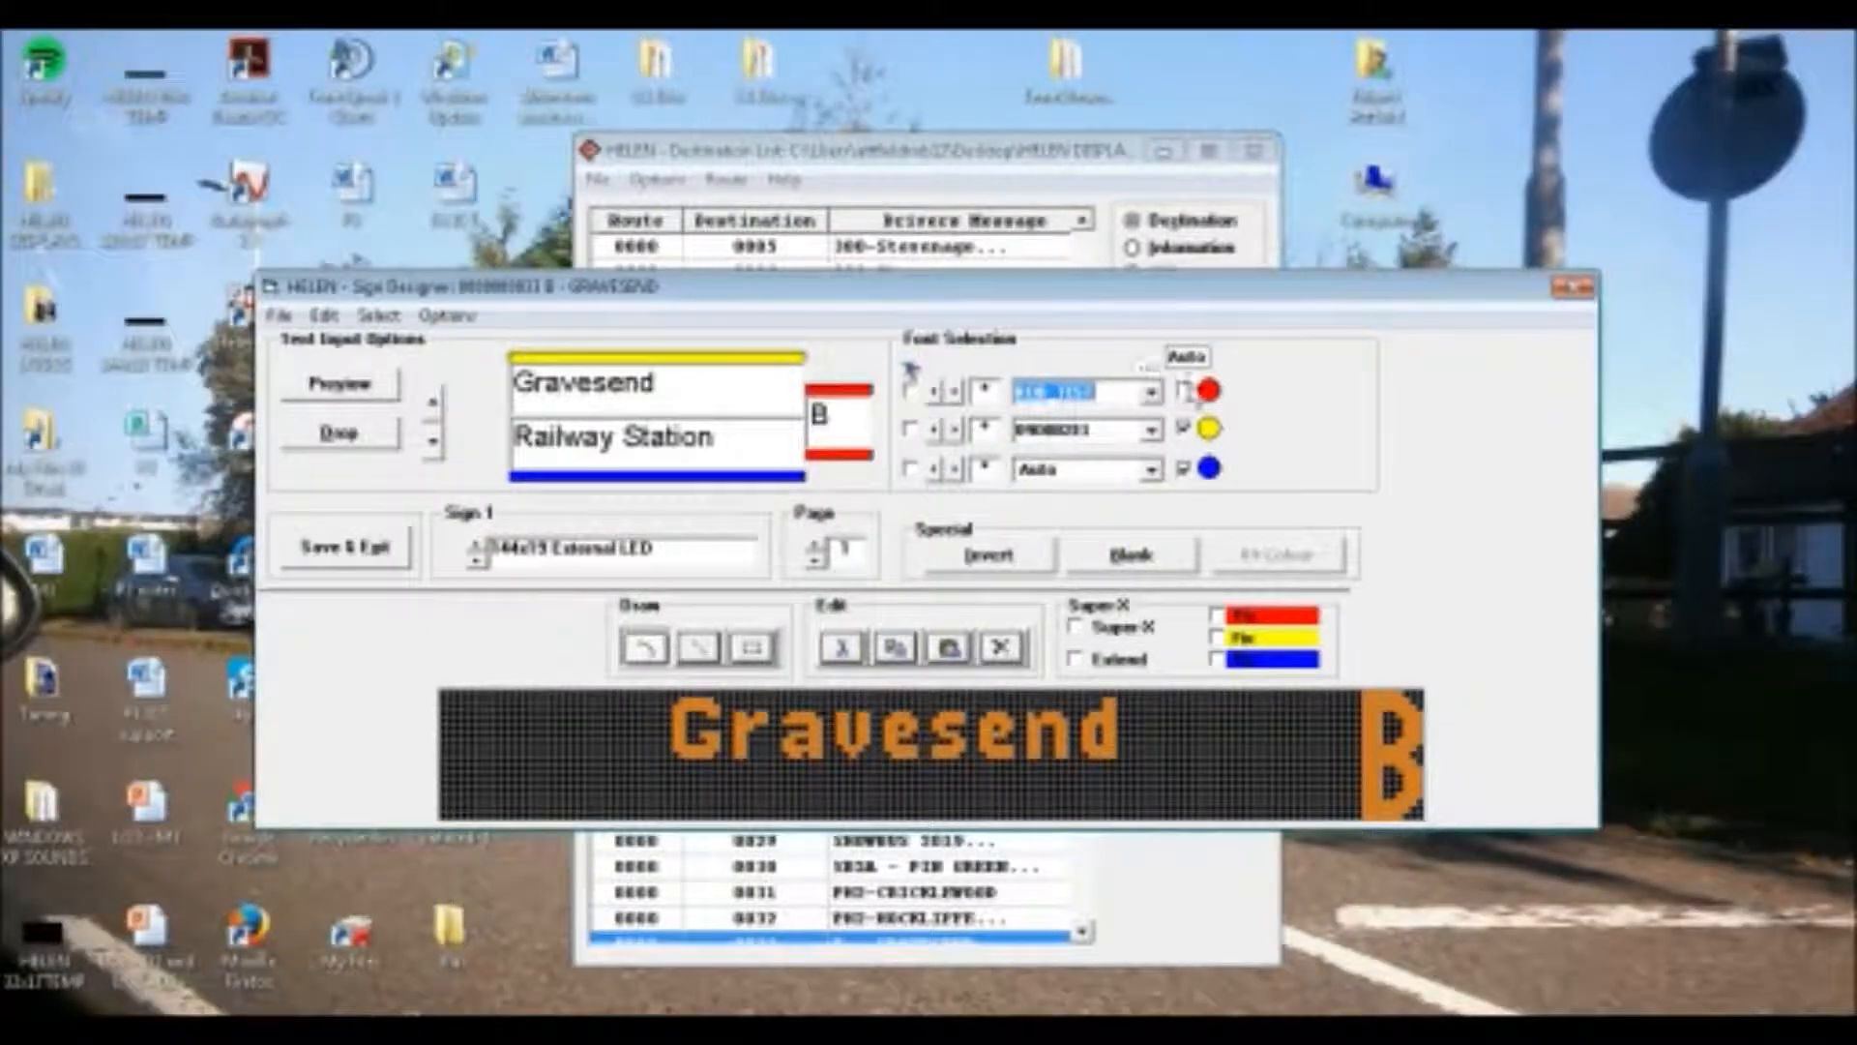
Set the upper line "Gravesend" on Sign 1's first page to the font 11new with letter spacing 2
{"action": "left_click", "coordinate": [1103, 432]}
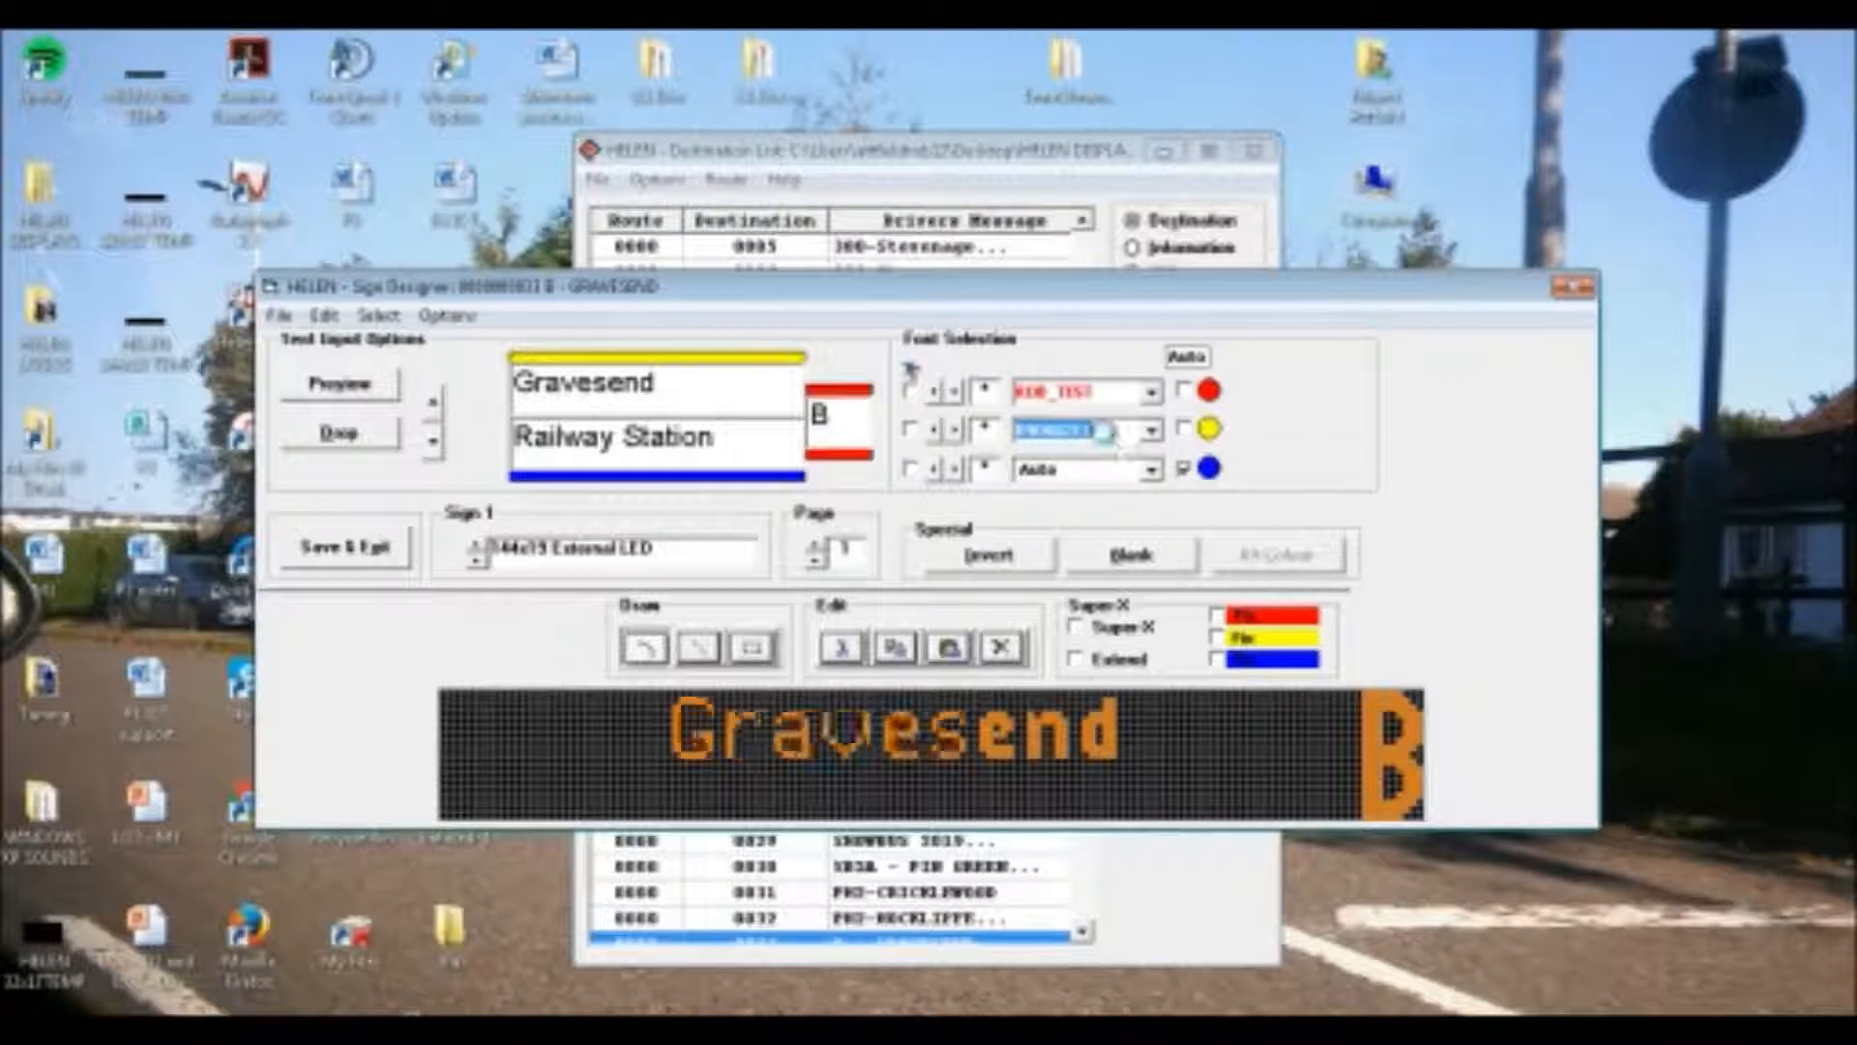
{"action": "scroll", "coordinate": [1104, 435], "scroll_direction": "down", "scroll_amount": 5}
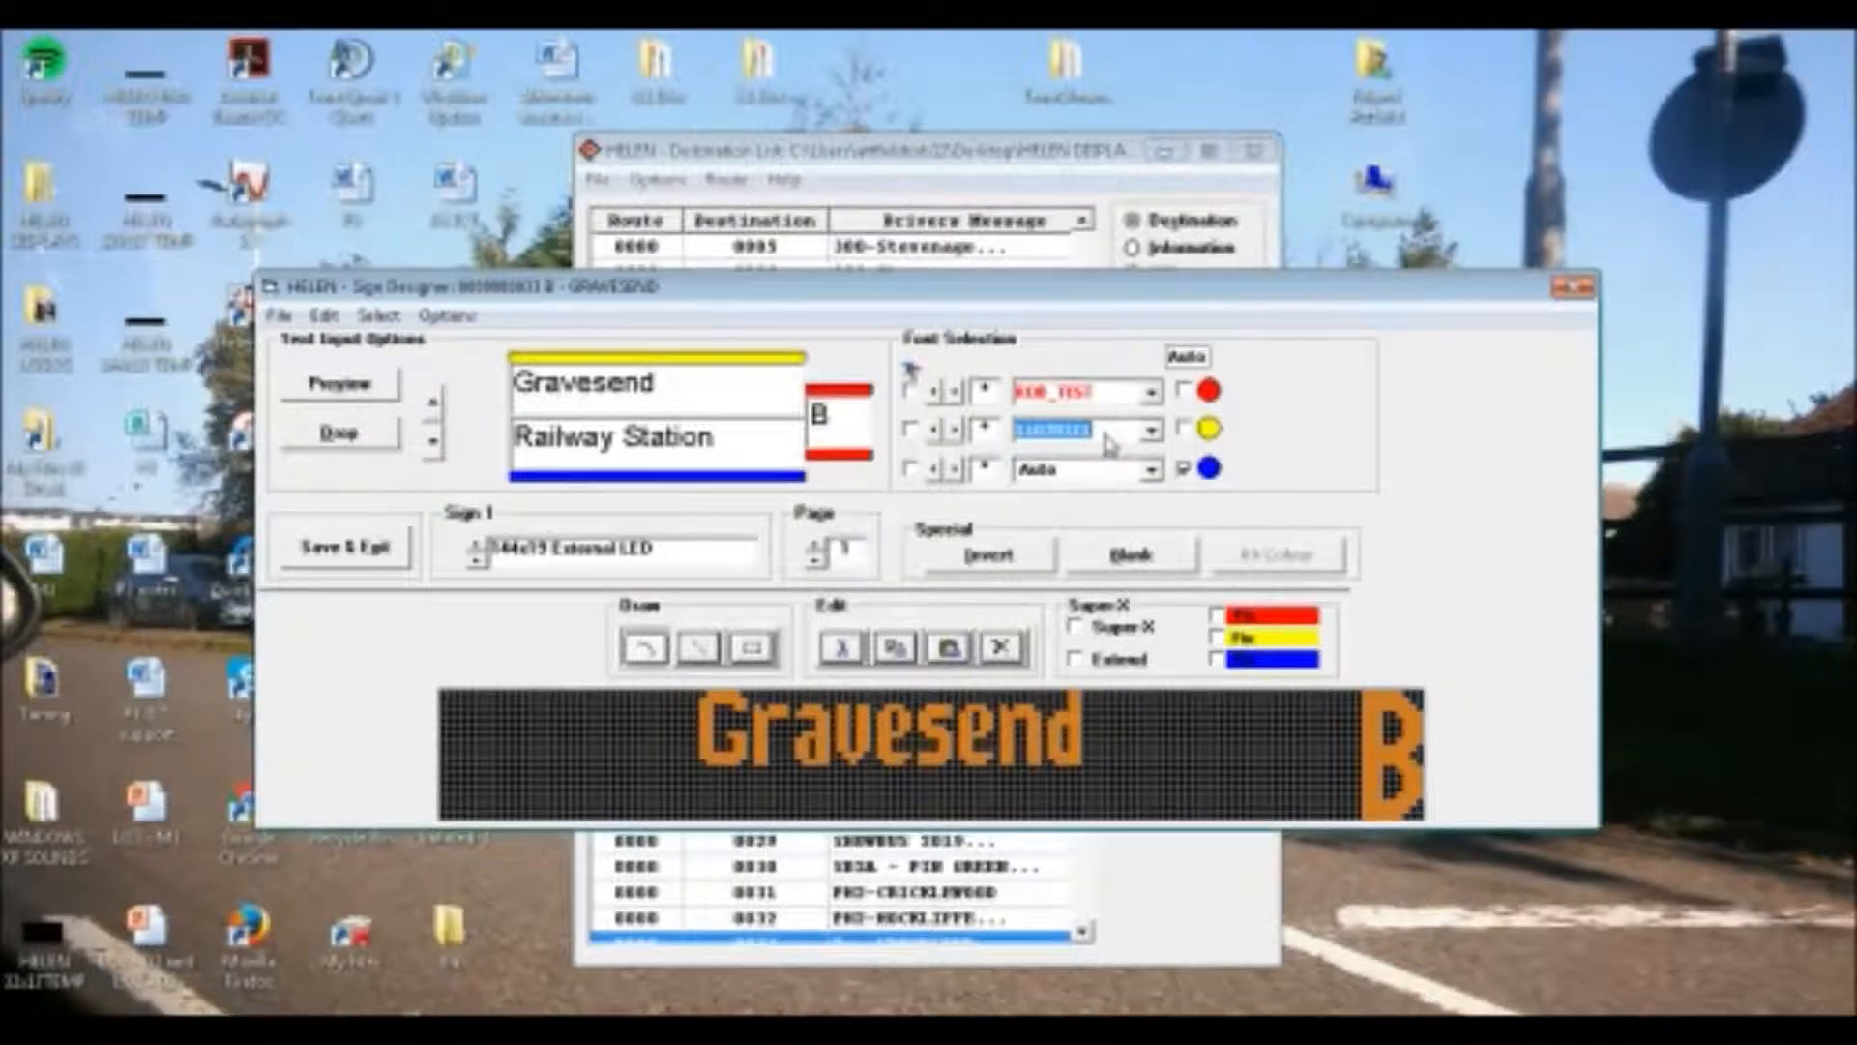
{"action": "scroll", "coordinate": [1107, 440], "scroll_direction": "down", "scroll_amount": 3}
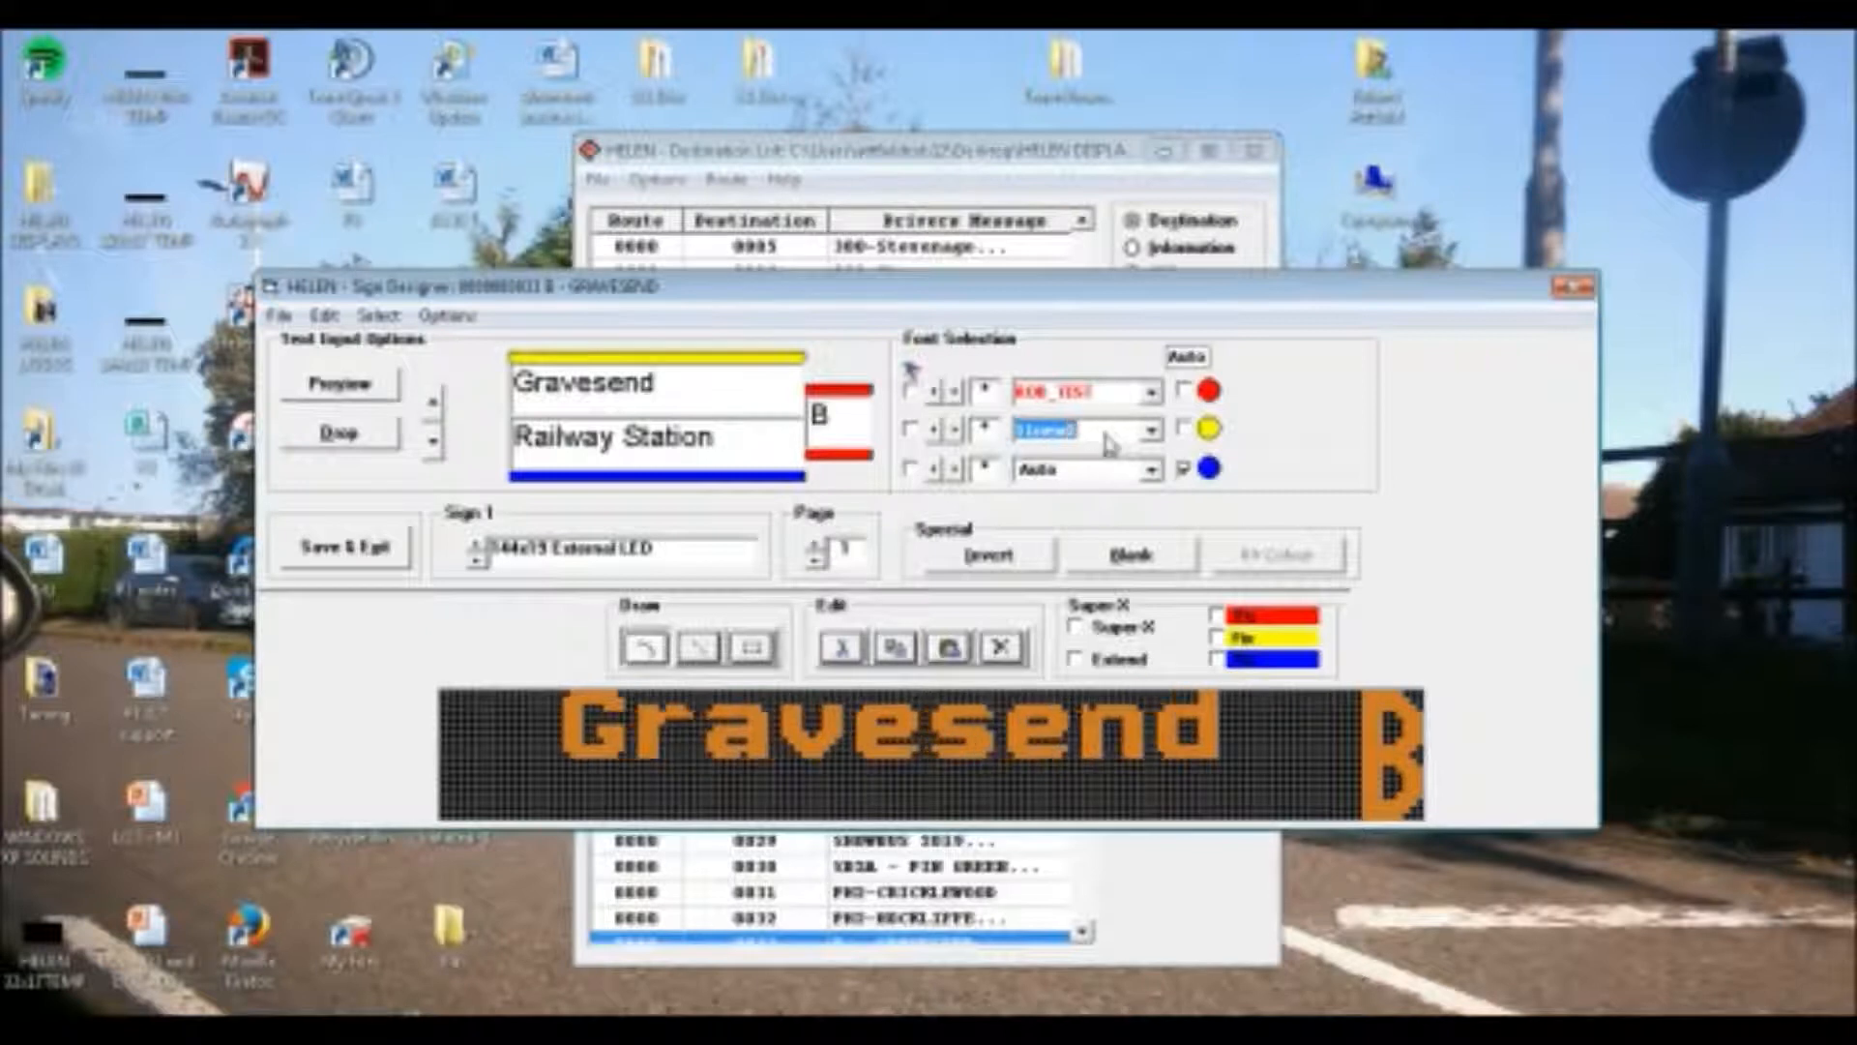
{"action": "left_click", "coordinate": [954, 429]}
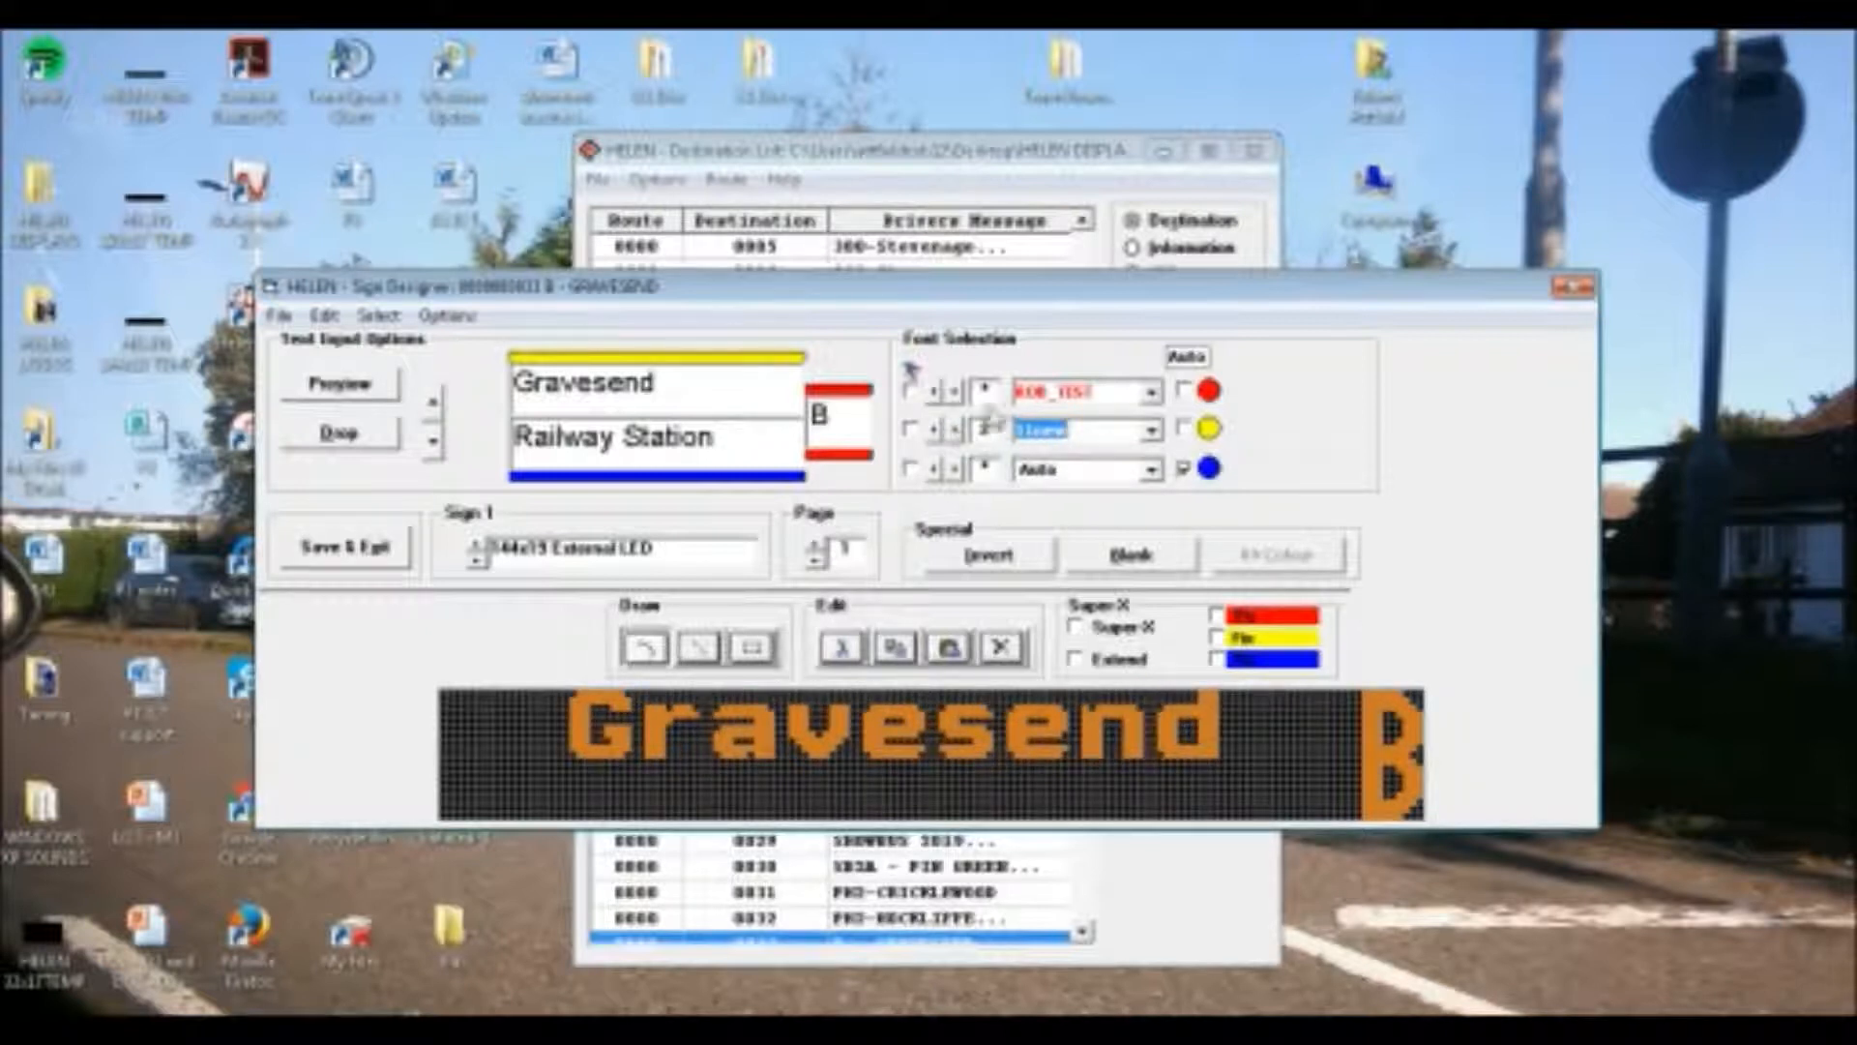
Set the route letter "B" on Sign 1's first page to the font 1912B3E1
{"action": "left_click", "coordinate": [1043, 392]}
{"action": "left_click", "coordinate": [1149, 393]}
{"action": "scroll", "coordinate": [1164, 505], "scroll_direction": "down", "scroll_amount": 3}
{"action": "scroll", "coordinate": [1163, 506], "scroll_direction": "down", "scroll_amount": 5}
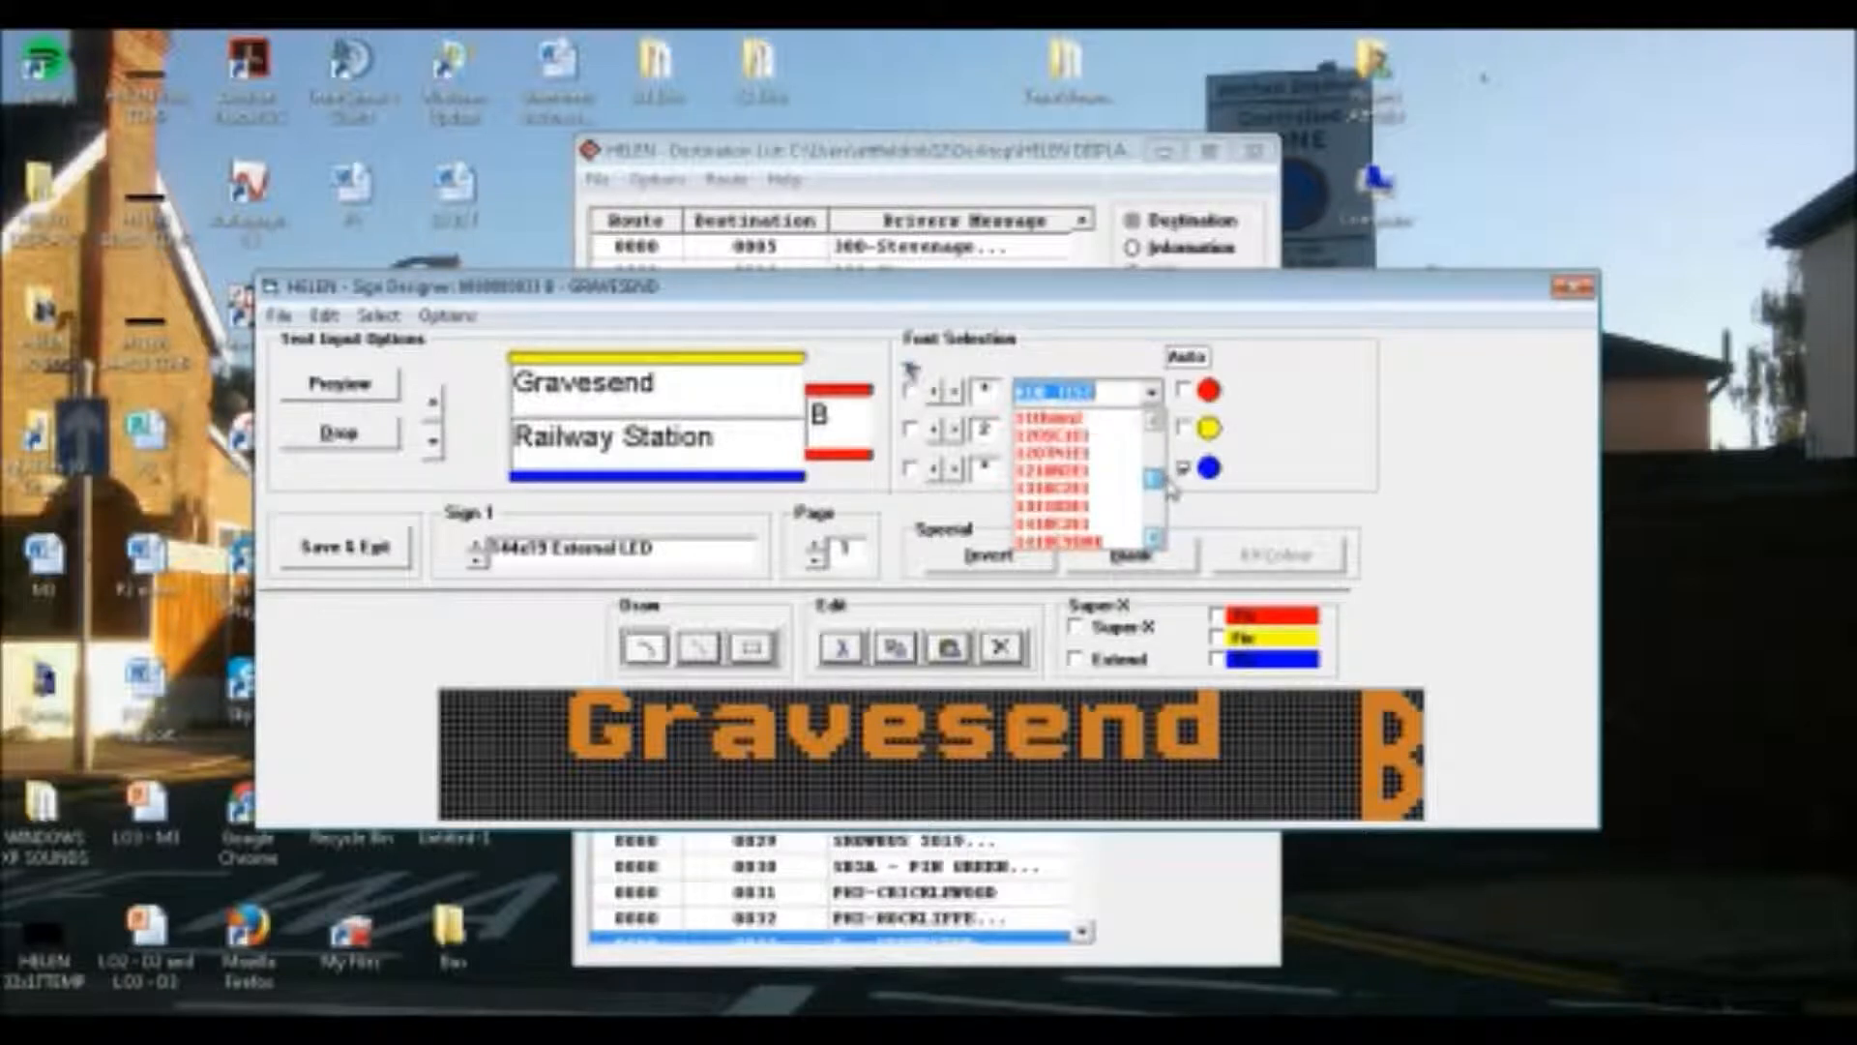
{"action": "scroll", "coordinate": [1168, 508], "scroll_direction": "down", "scroll_amount": 3}
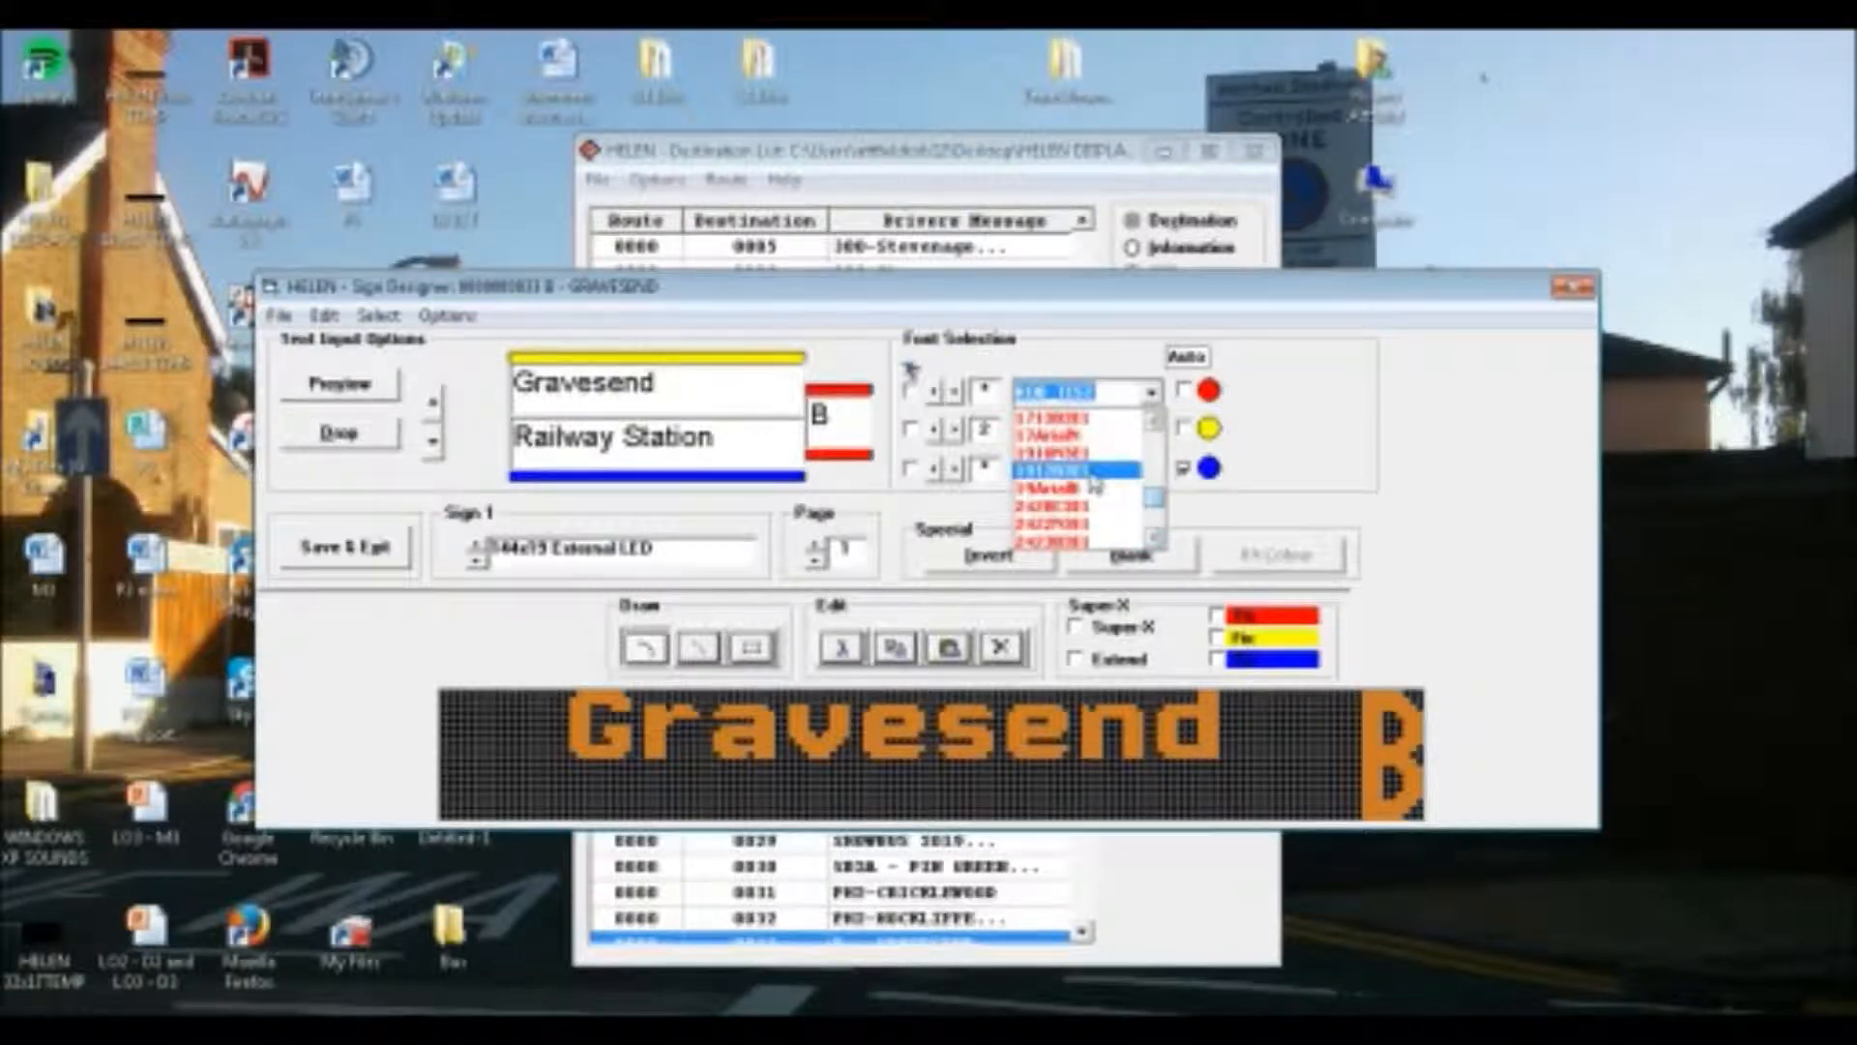
{"action": "left_click", "coordinate": [1091, 478]}
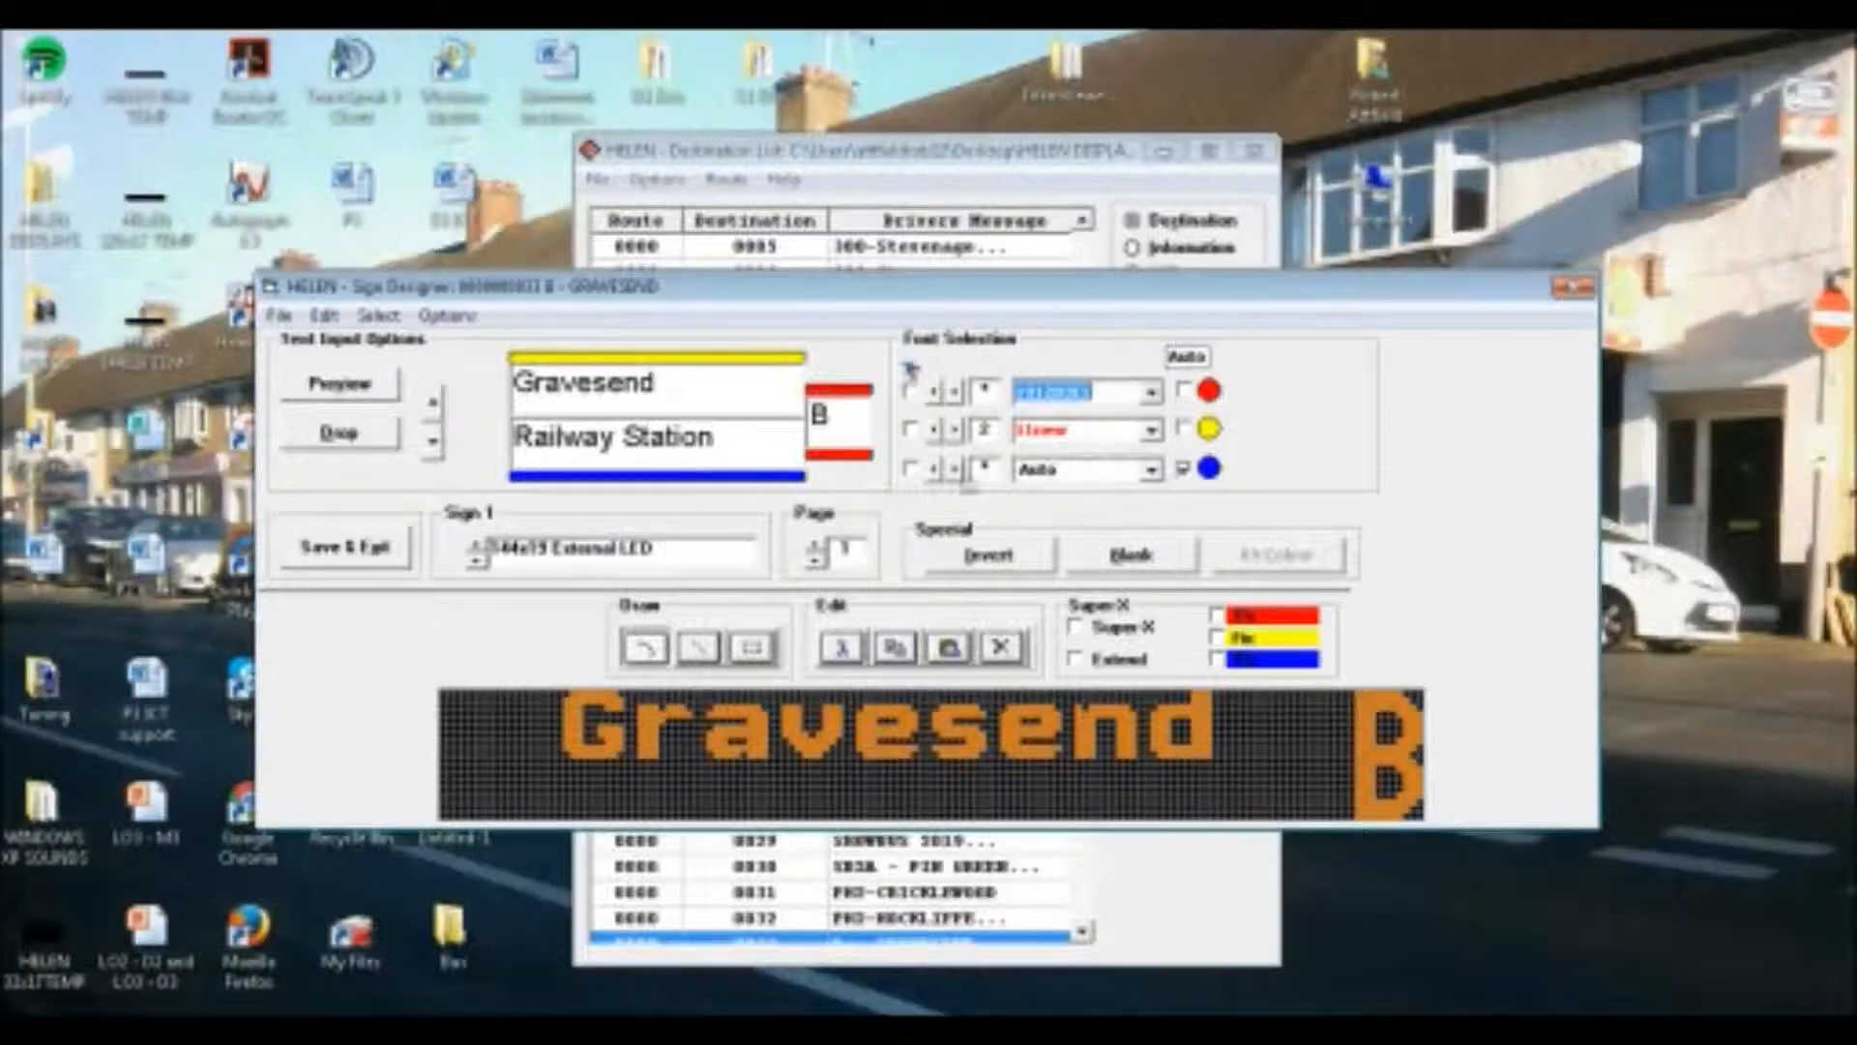
Compare fonts for the lower line "Railway Station" on Sign 1's first page and keep the wide bold one
{"action": "left_click", "coordinate": [1037, 474]}
{"action": "scroll", "coordinate": [1040, 486], "scroll_direction": "down", "scroll_amount": 8}
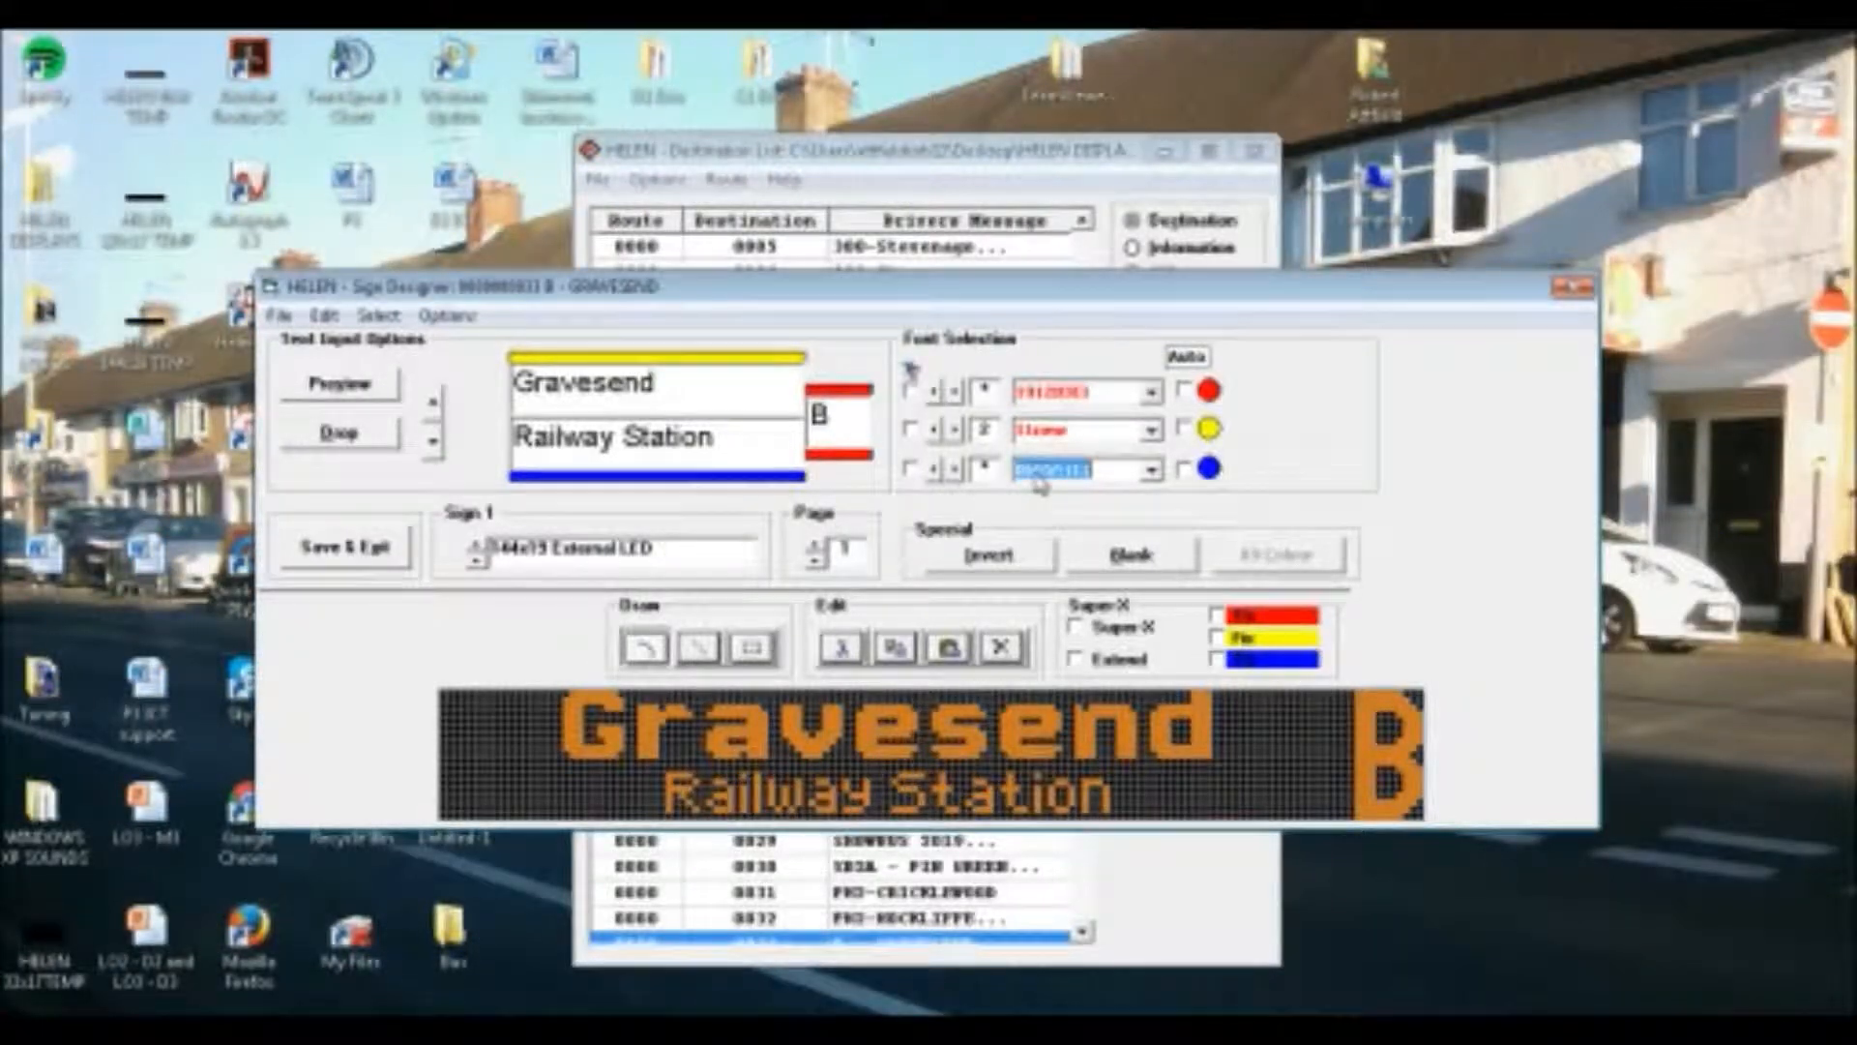
{"action": "scroll", "coordinate": [1039, 486], "scroll_direction": "down", "scroll_amount": 3}
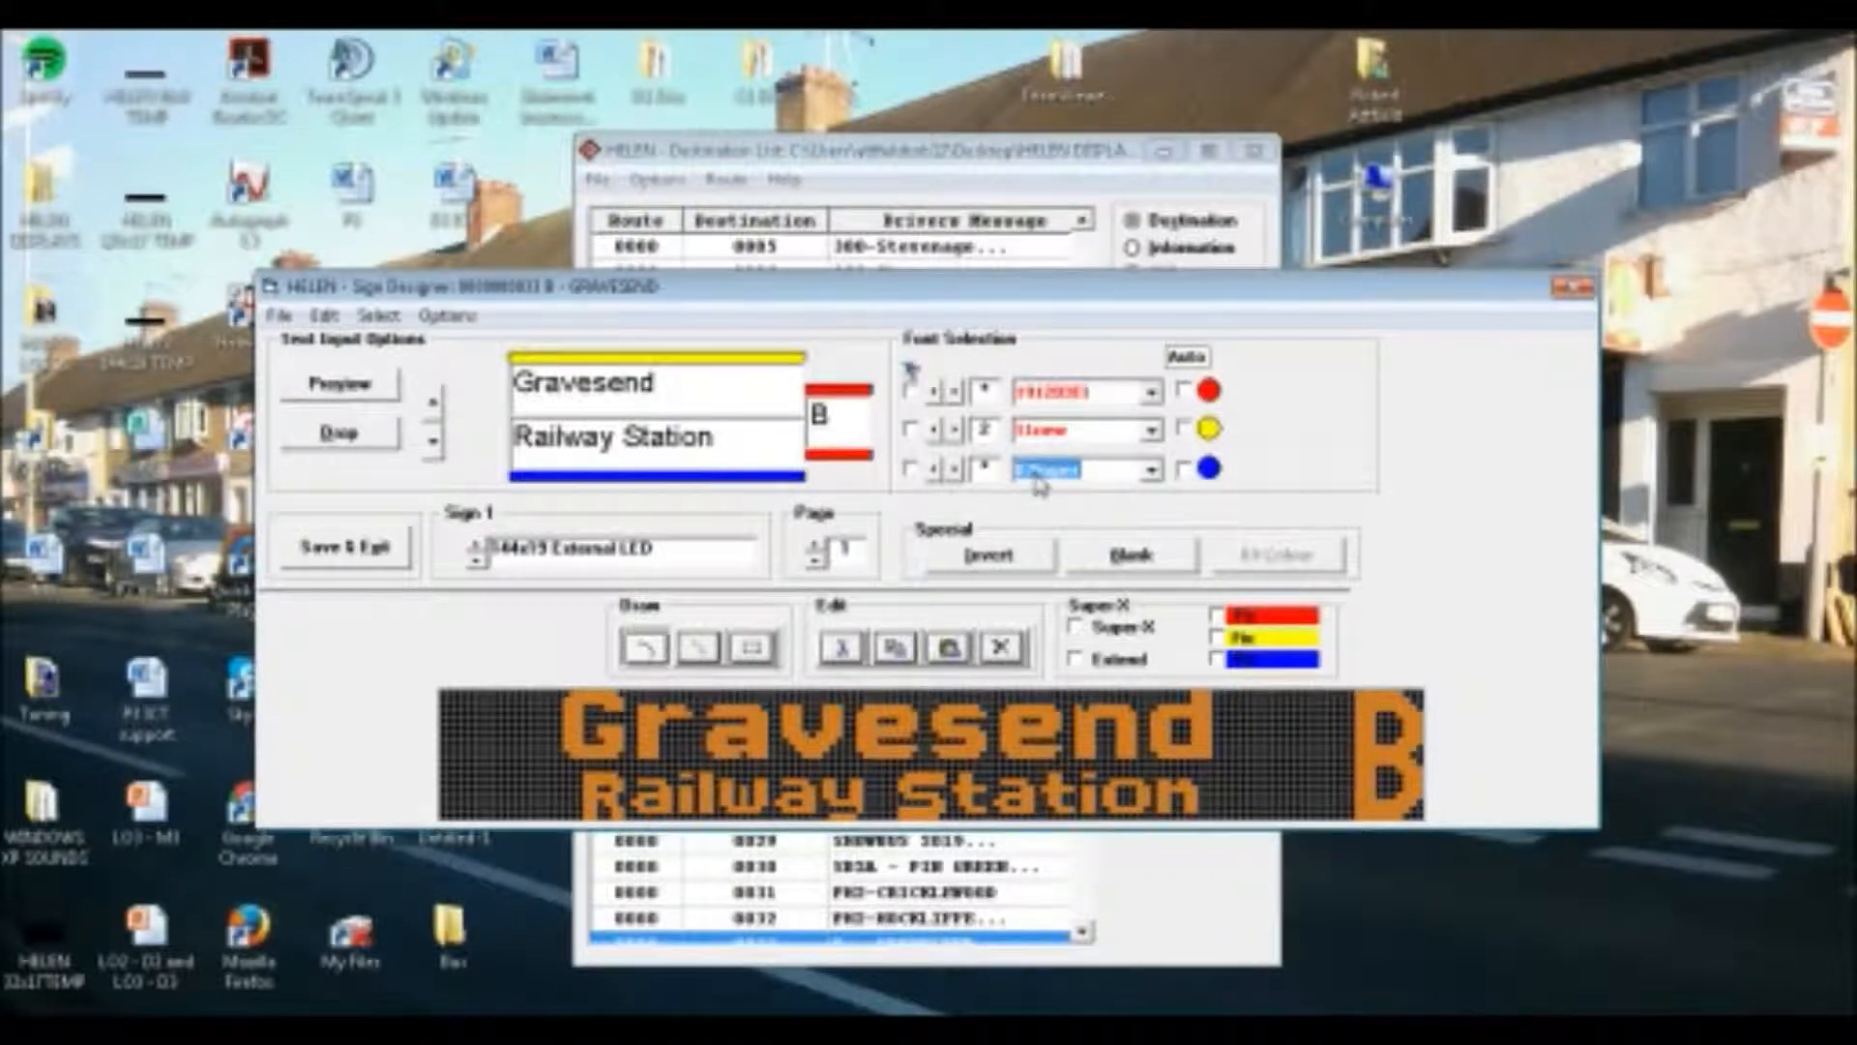
{"action": "scroll", "coordinate": [1039, 486], "scroll_direction": "down", "scroll_amount": 1}
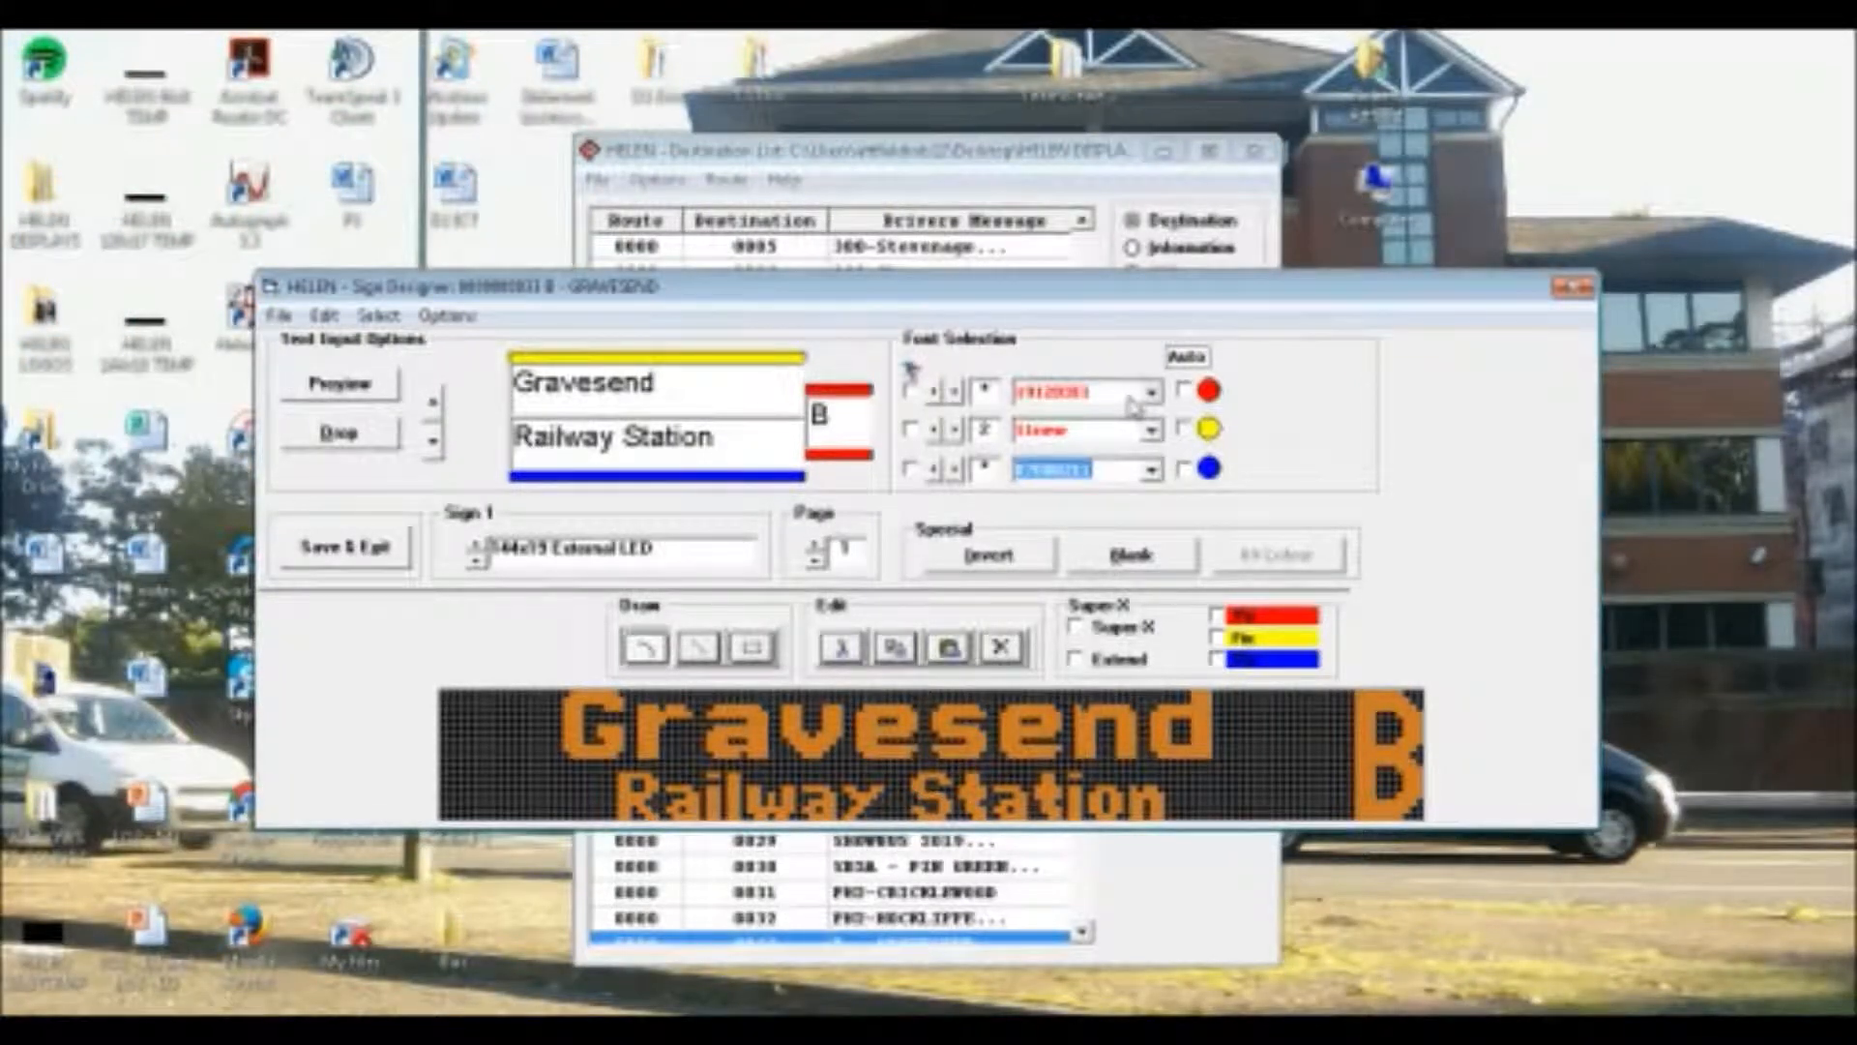
{"action": "scroll", "coordinate": [1133, 404], "scroll_direction": "down", "scroll_amount": 1}
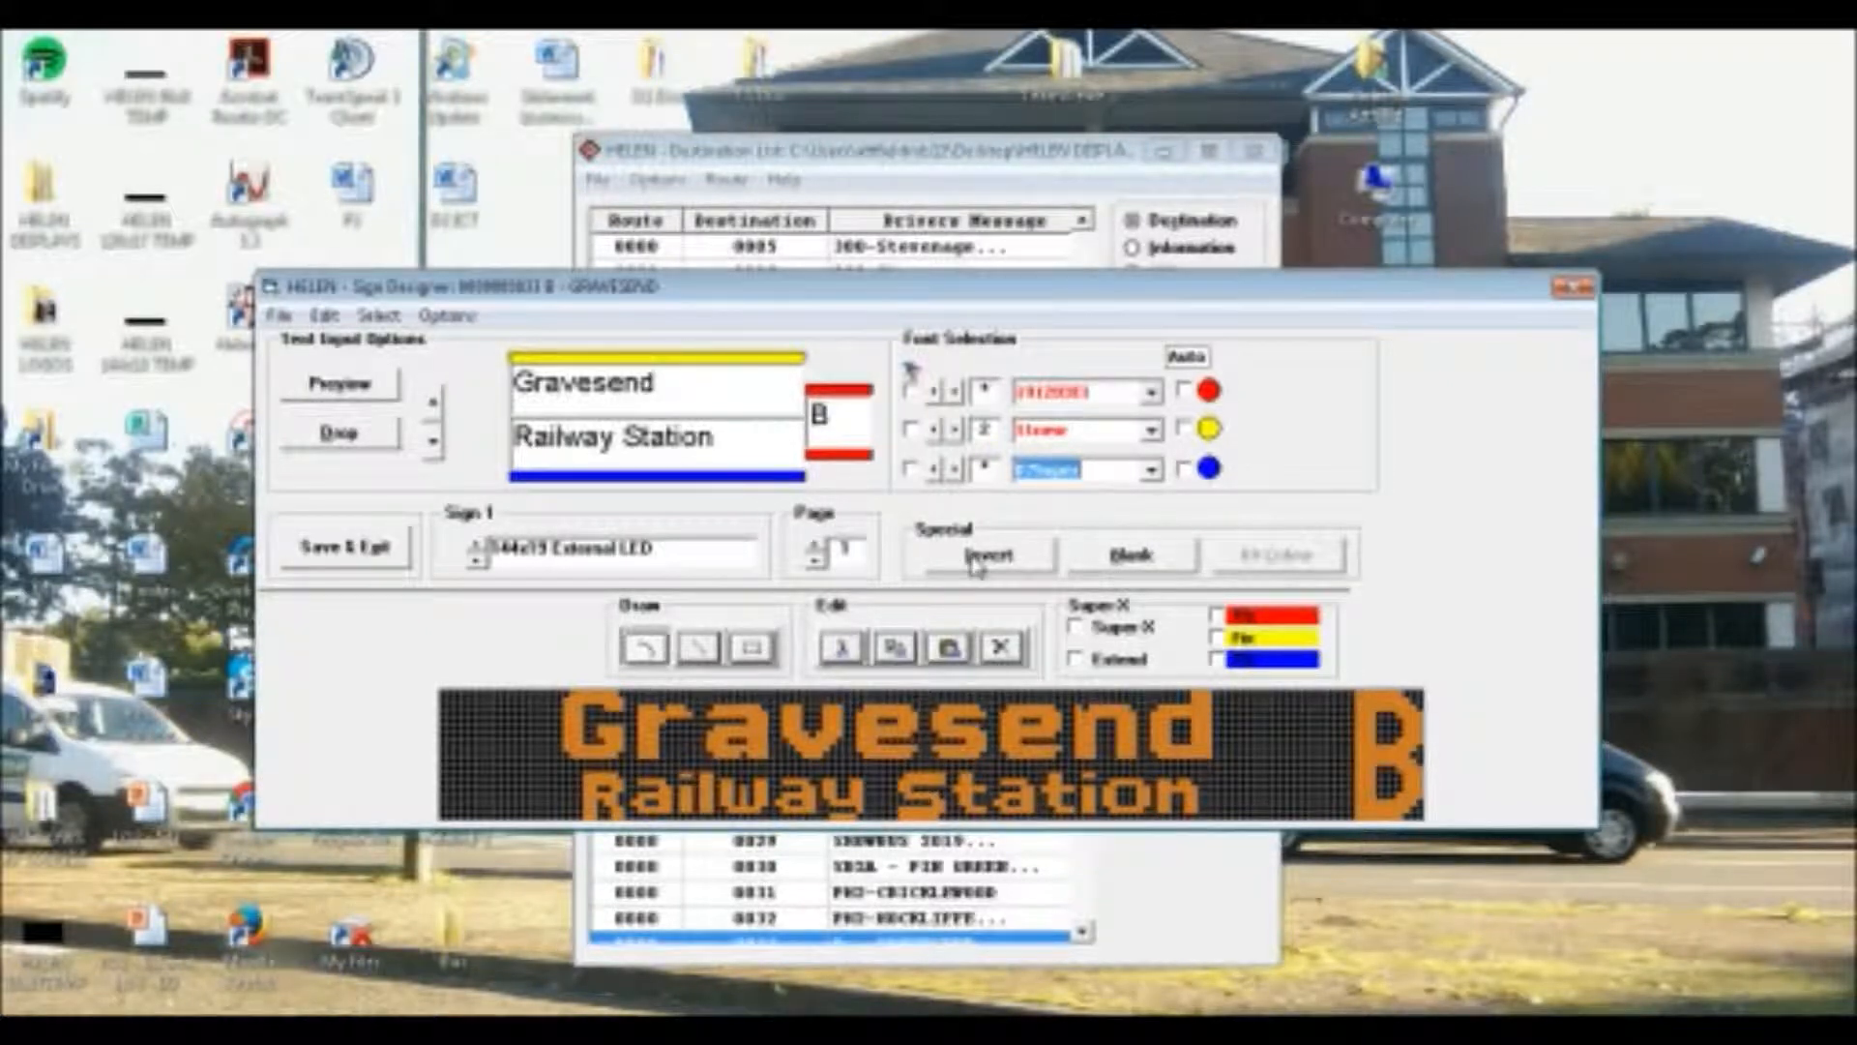
{"action": "scroll", "coordinate": [977, 566], "scroll_direction": "down", "scroll_amount": 1}
{"action": "scroll", "coordinate": [977, 566], "scroll_direction": "down", "scroll_amount": 1}
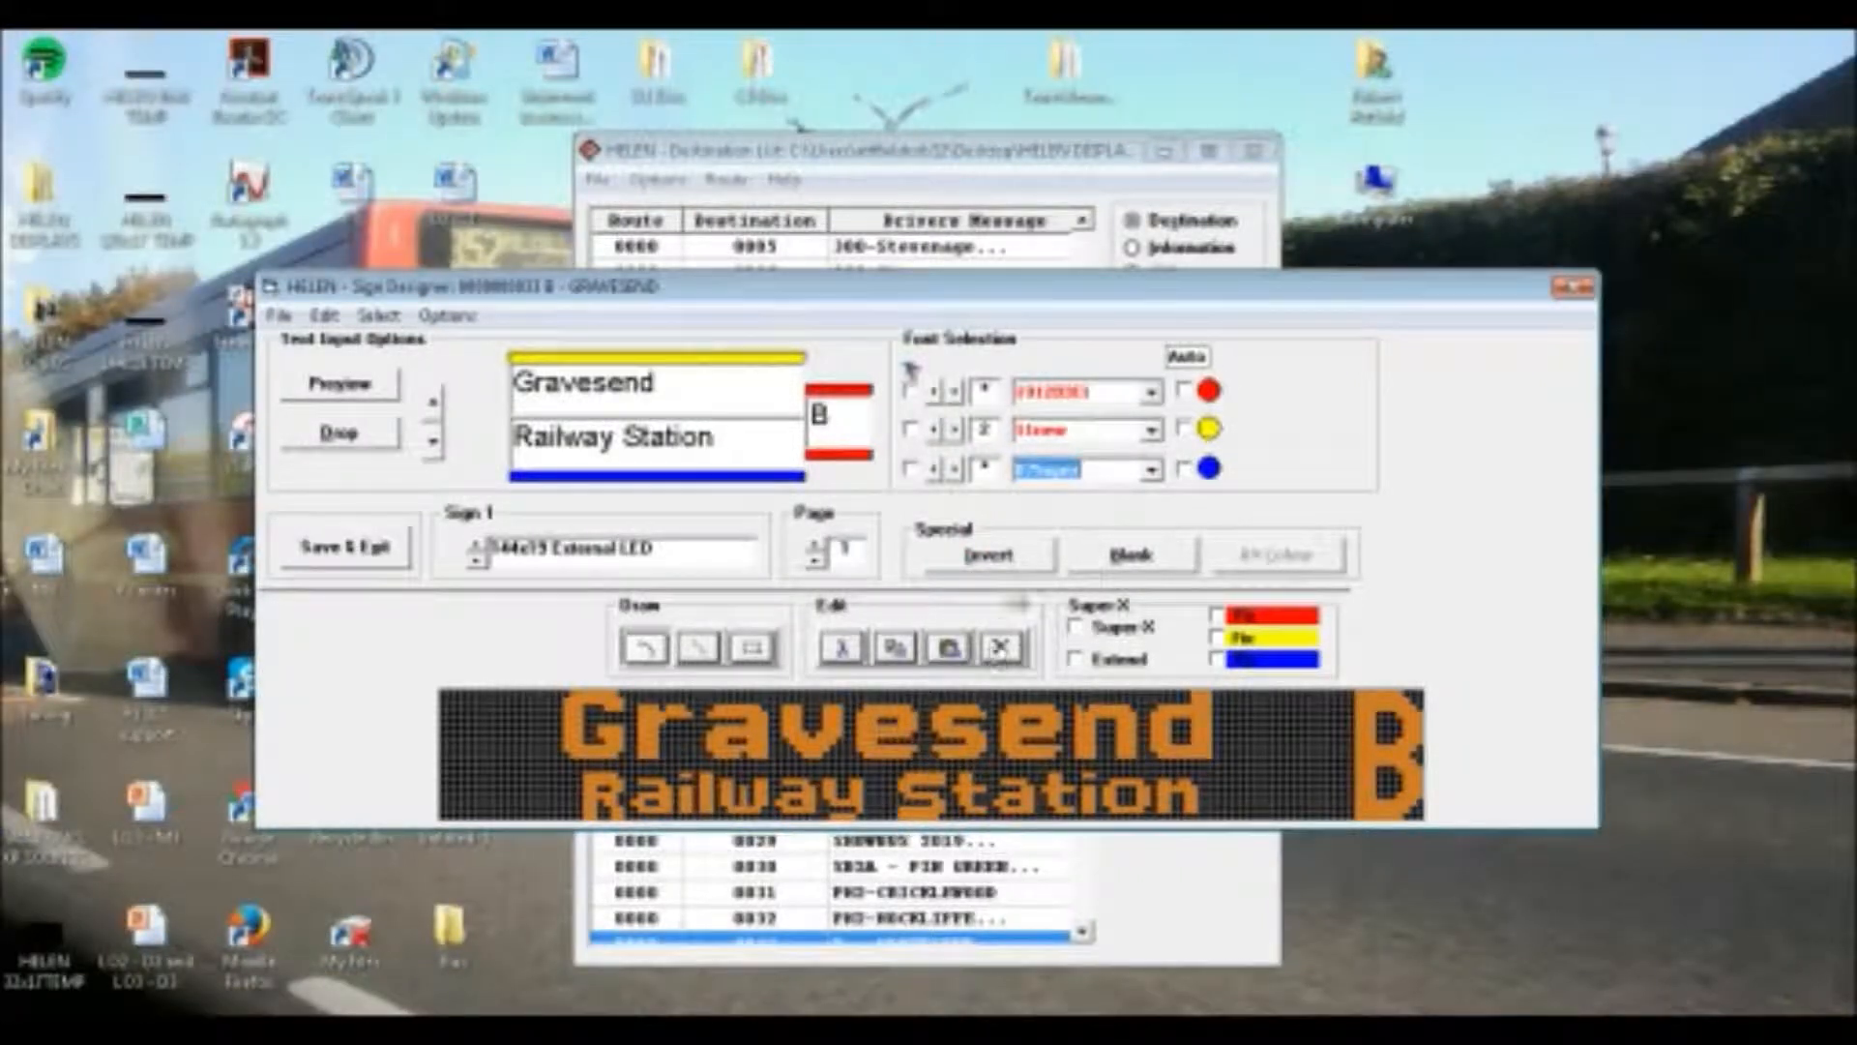
{"action": "scroll", "coordinate": [997, 522], "scroll_direction": "down", "scroll_amount": 3}
{"action": "scroll", "coordinate": [993, 523], "scroll_direction": "down", "scroll_amount": 1}
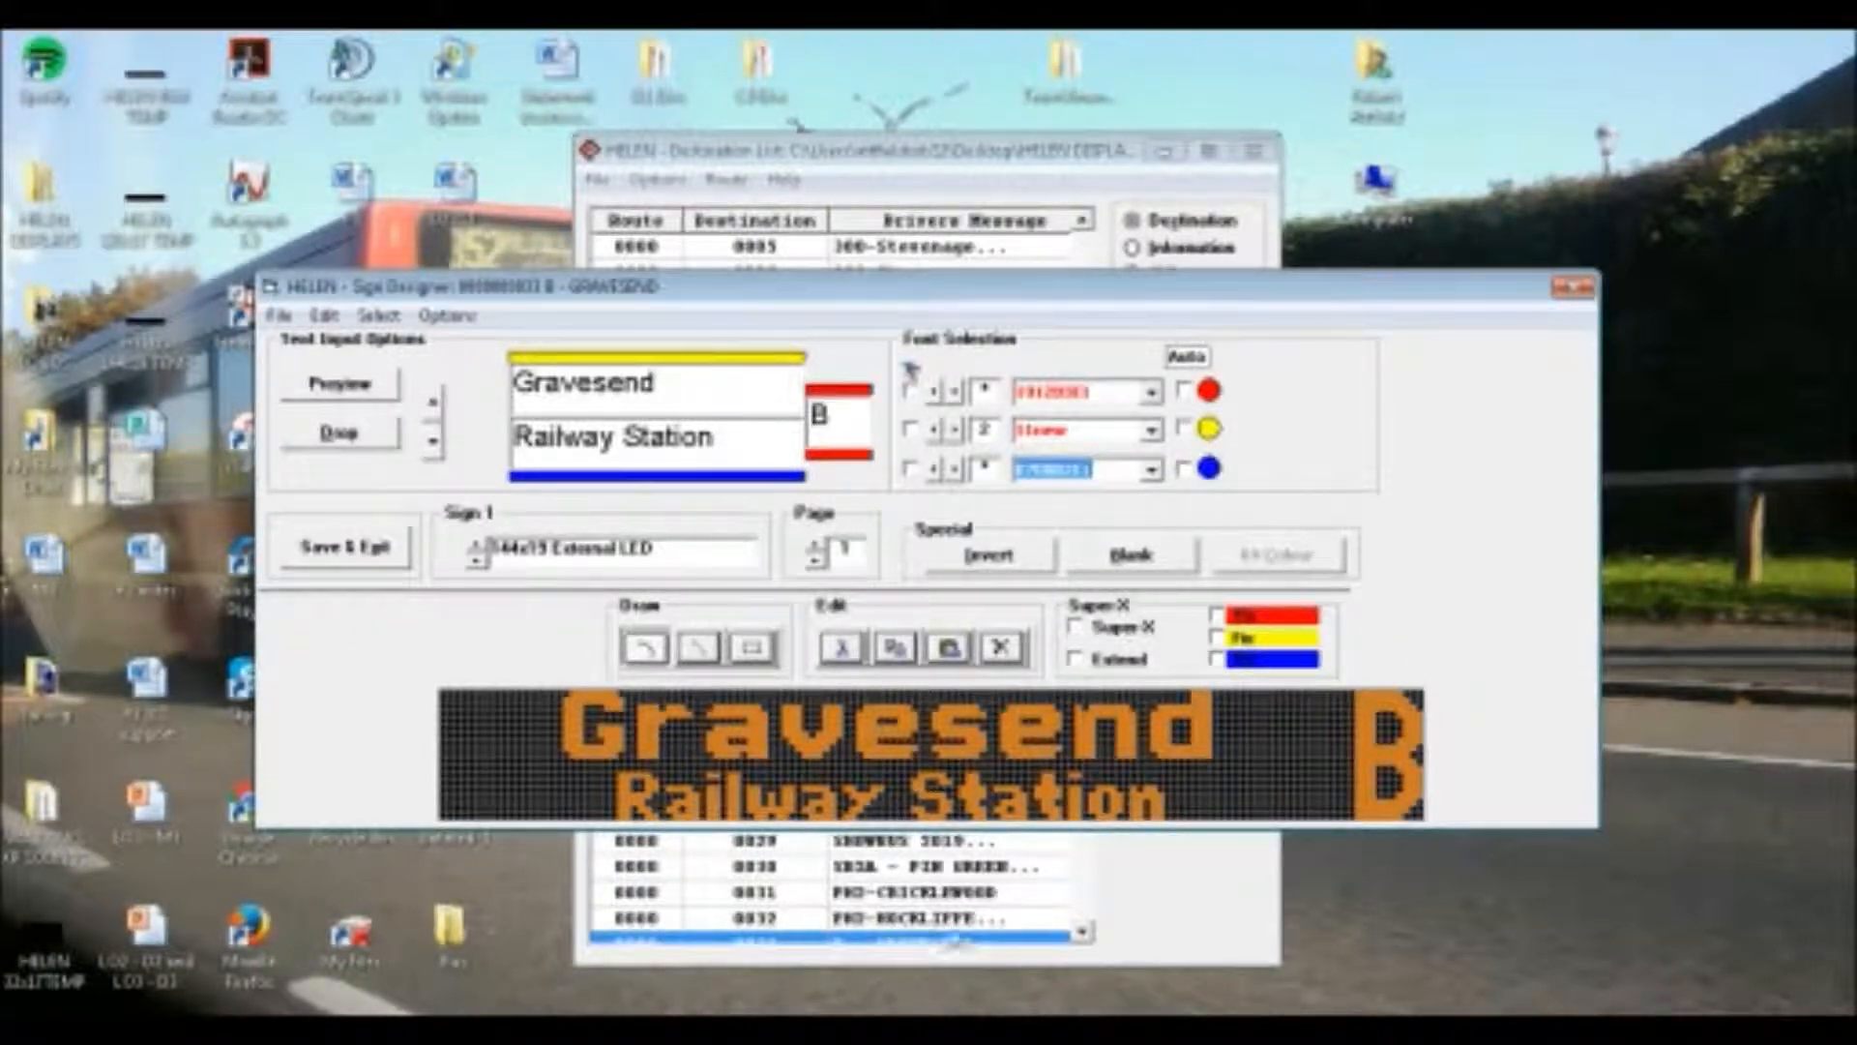
{"action": "scroll", "coordinate": [799, 822], "scroll_direction": "down", "scroll_amount": 1}
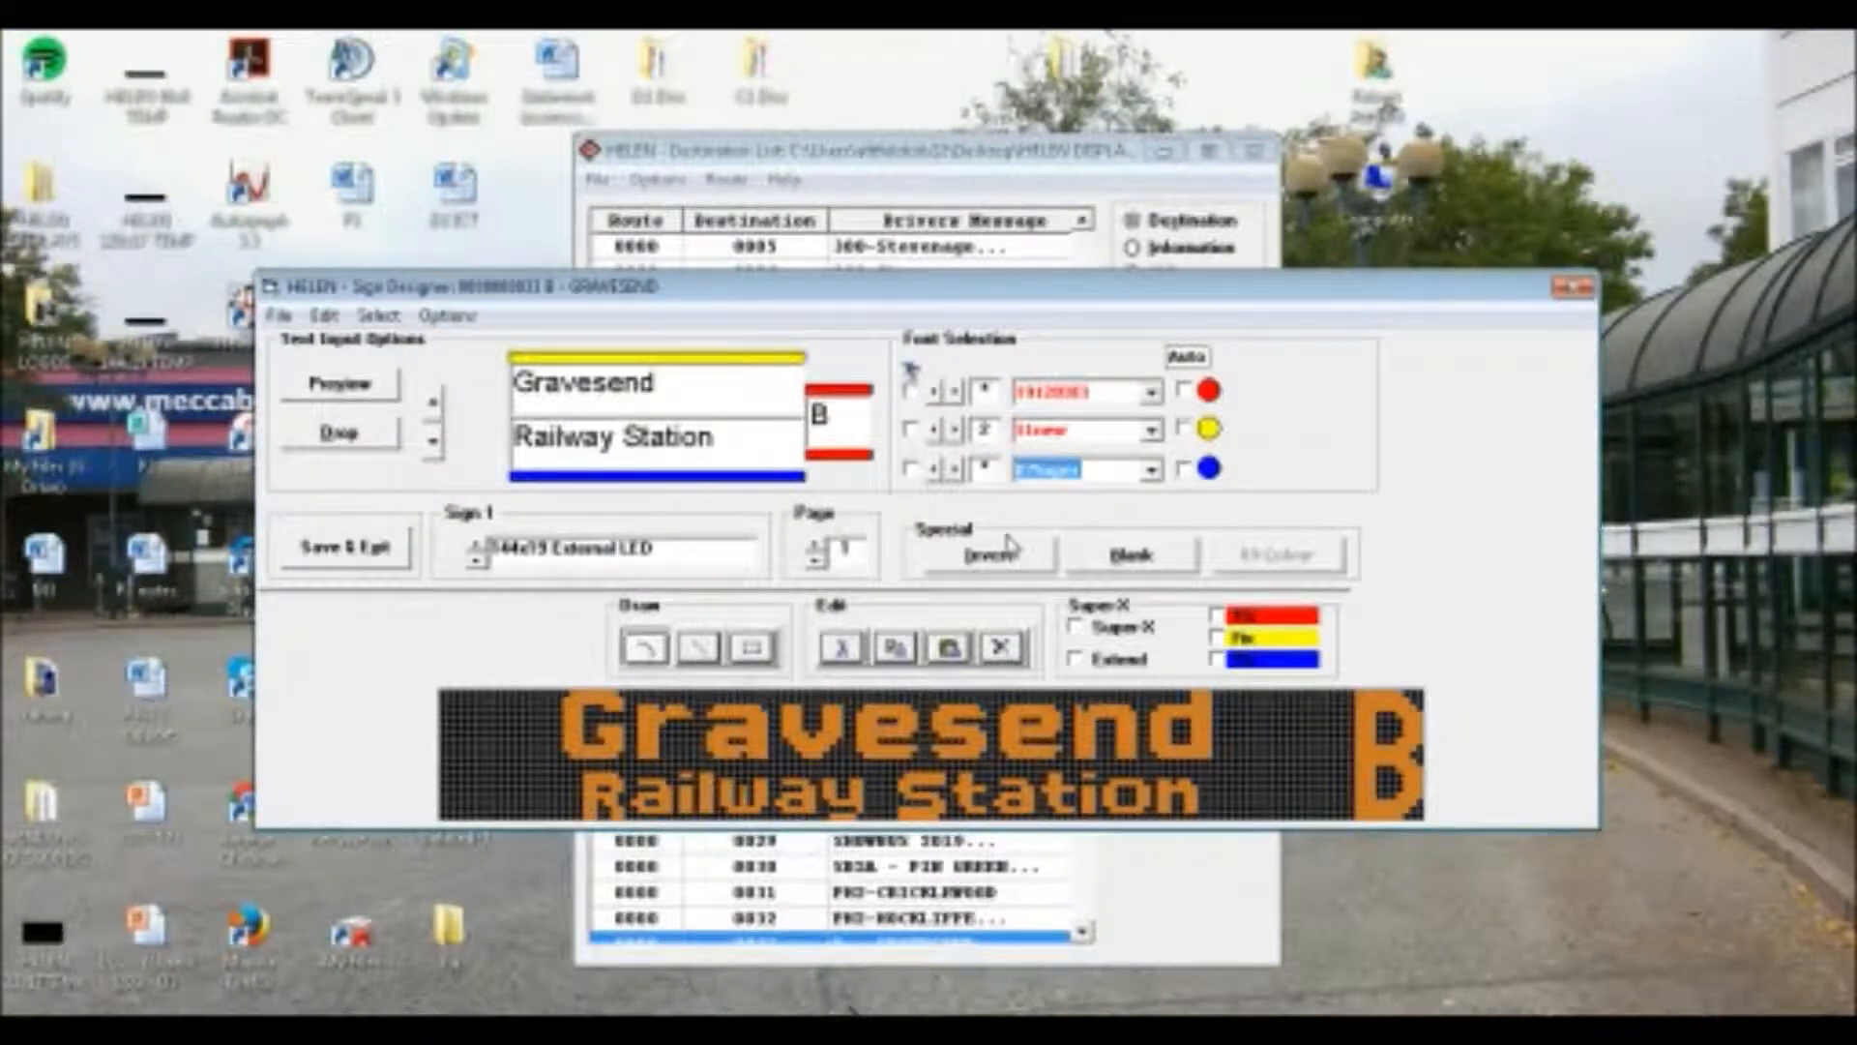
{"action": "left_click_drag", "start_coordinate": [808, 476], "coordinate": [4, 504]}
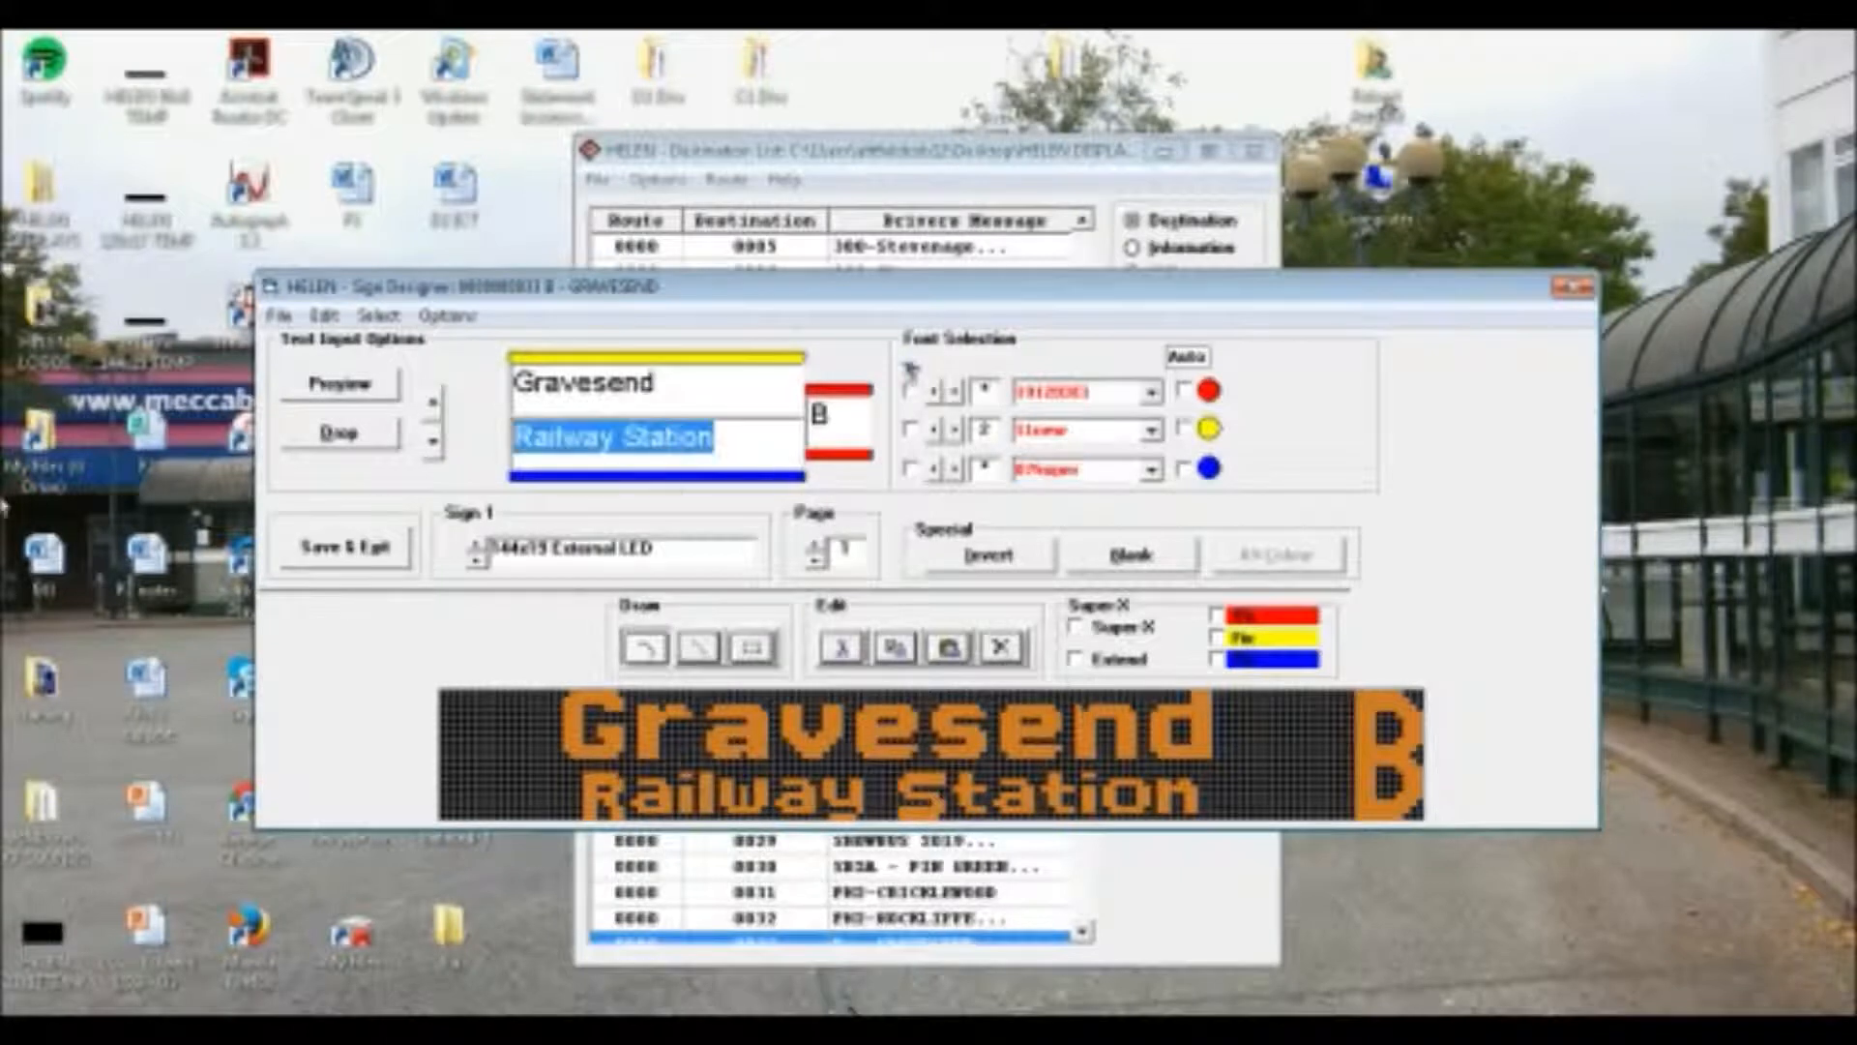
On Sign 1's second page, set the upper line "Gravesend" to the font 11new with letter spacing 2
{"action": "left_click", "coordinate": [819, 544]}
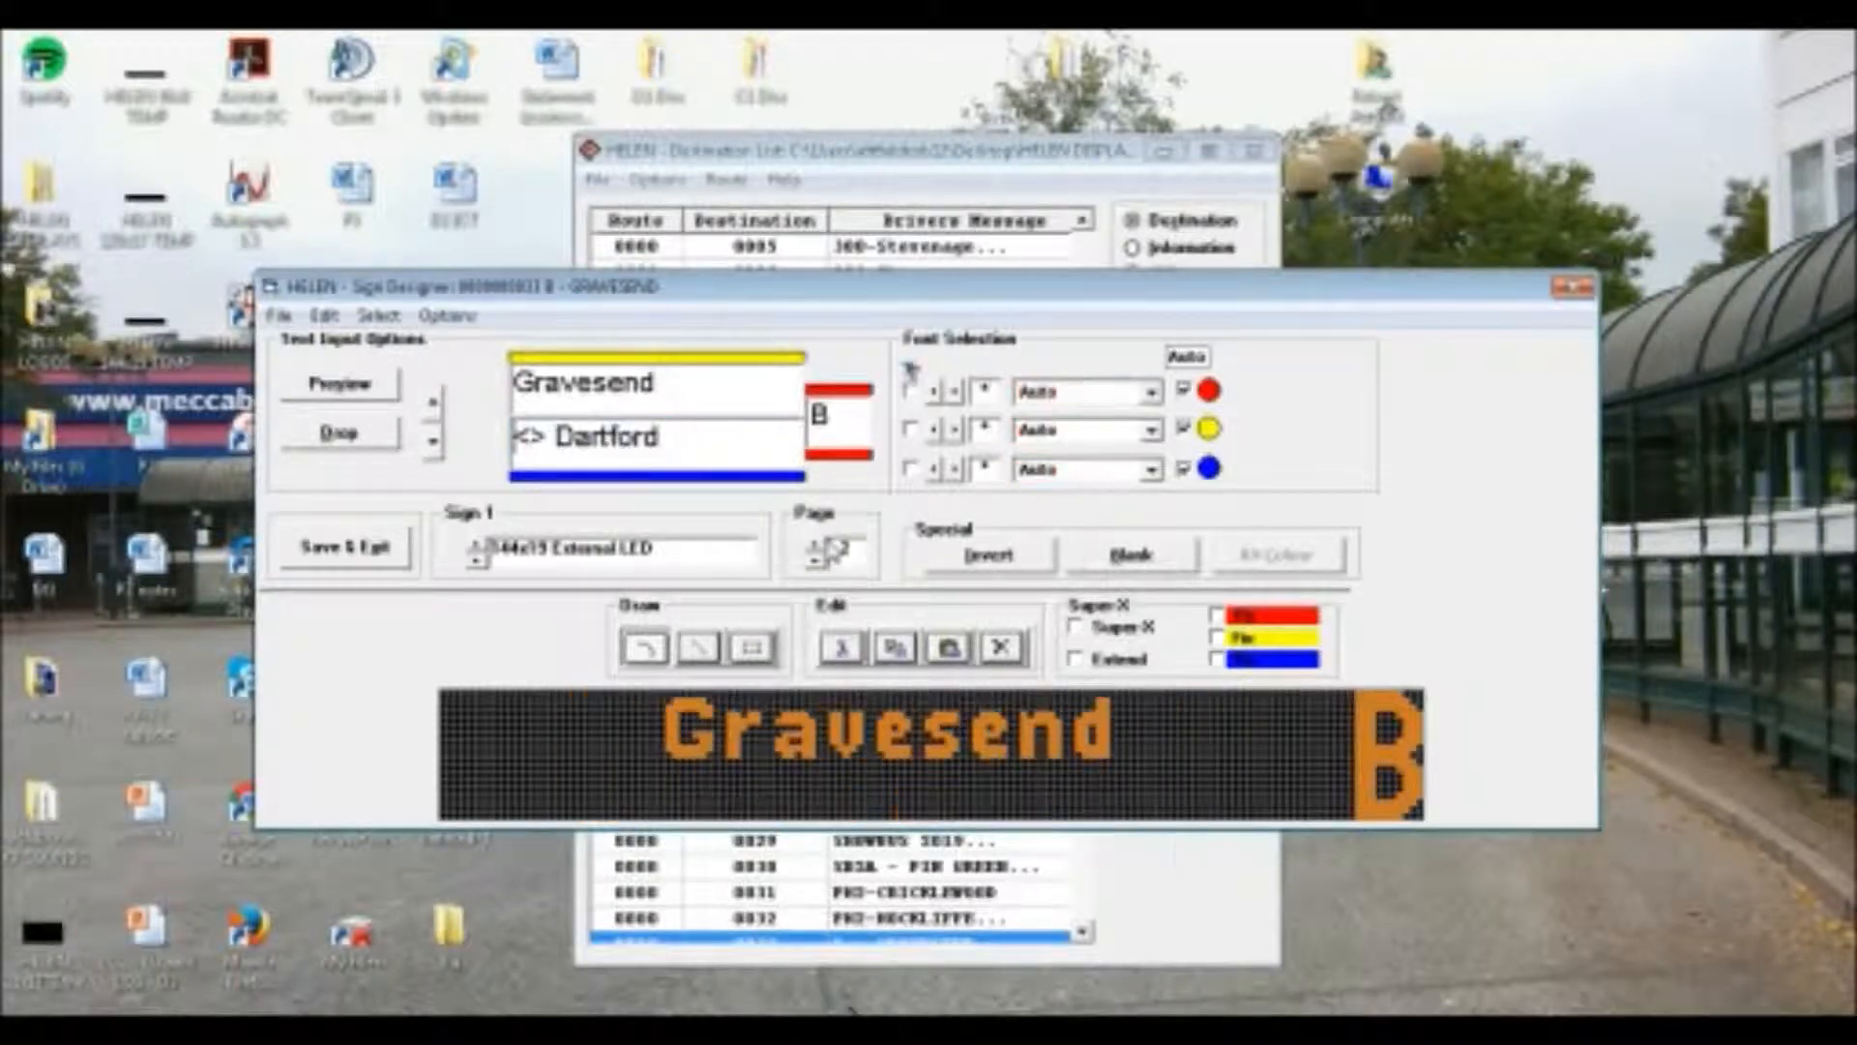
{"action": "left_click", "coordinate": [1151, 393]}
{"action": "left_click", "coordinate": [1149, 416]}
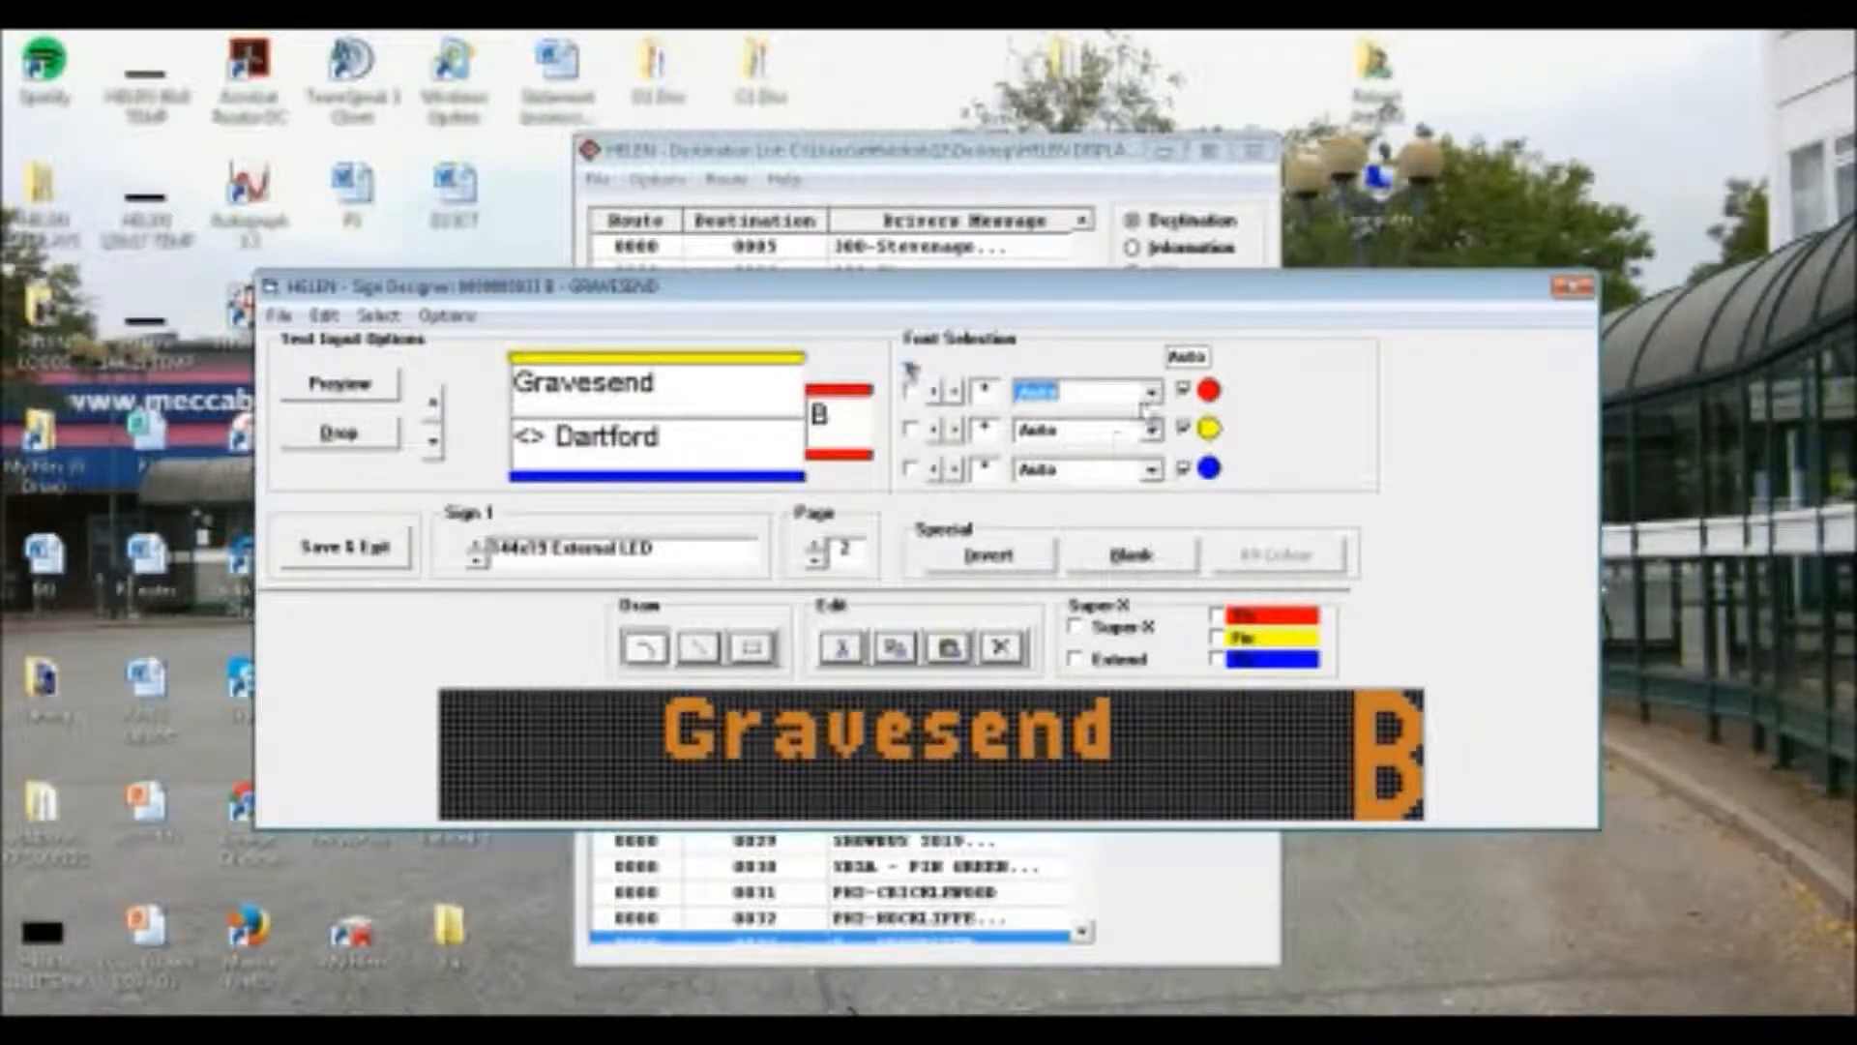
{"action": "scroll", "coordinate": [1120, 443], "scroll_direction": "down", "scroll_amount": 1}
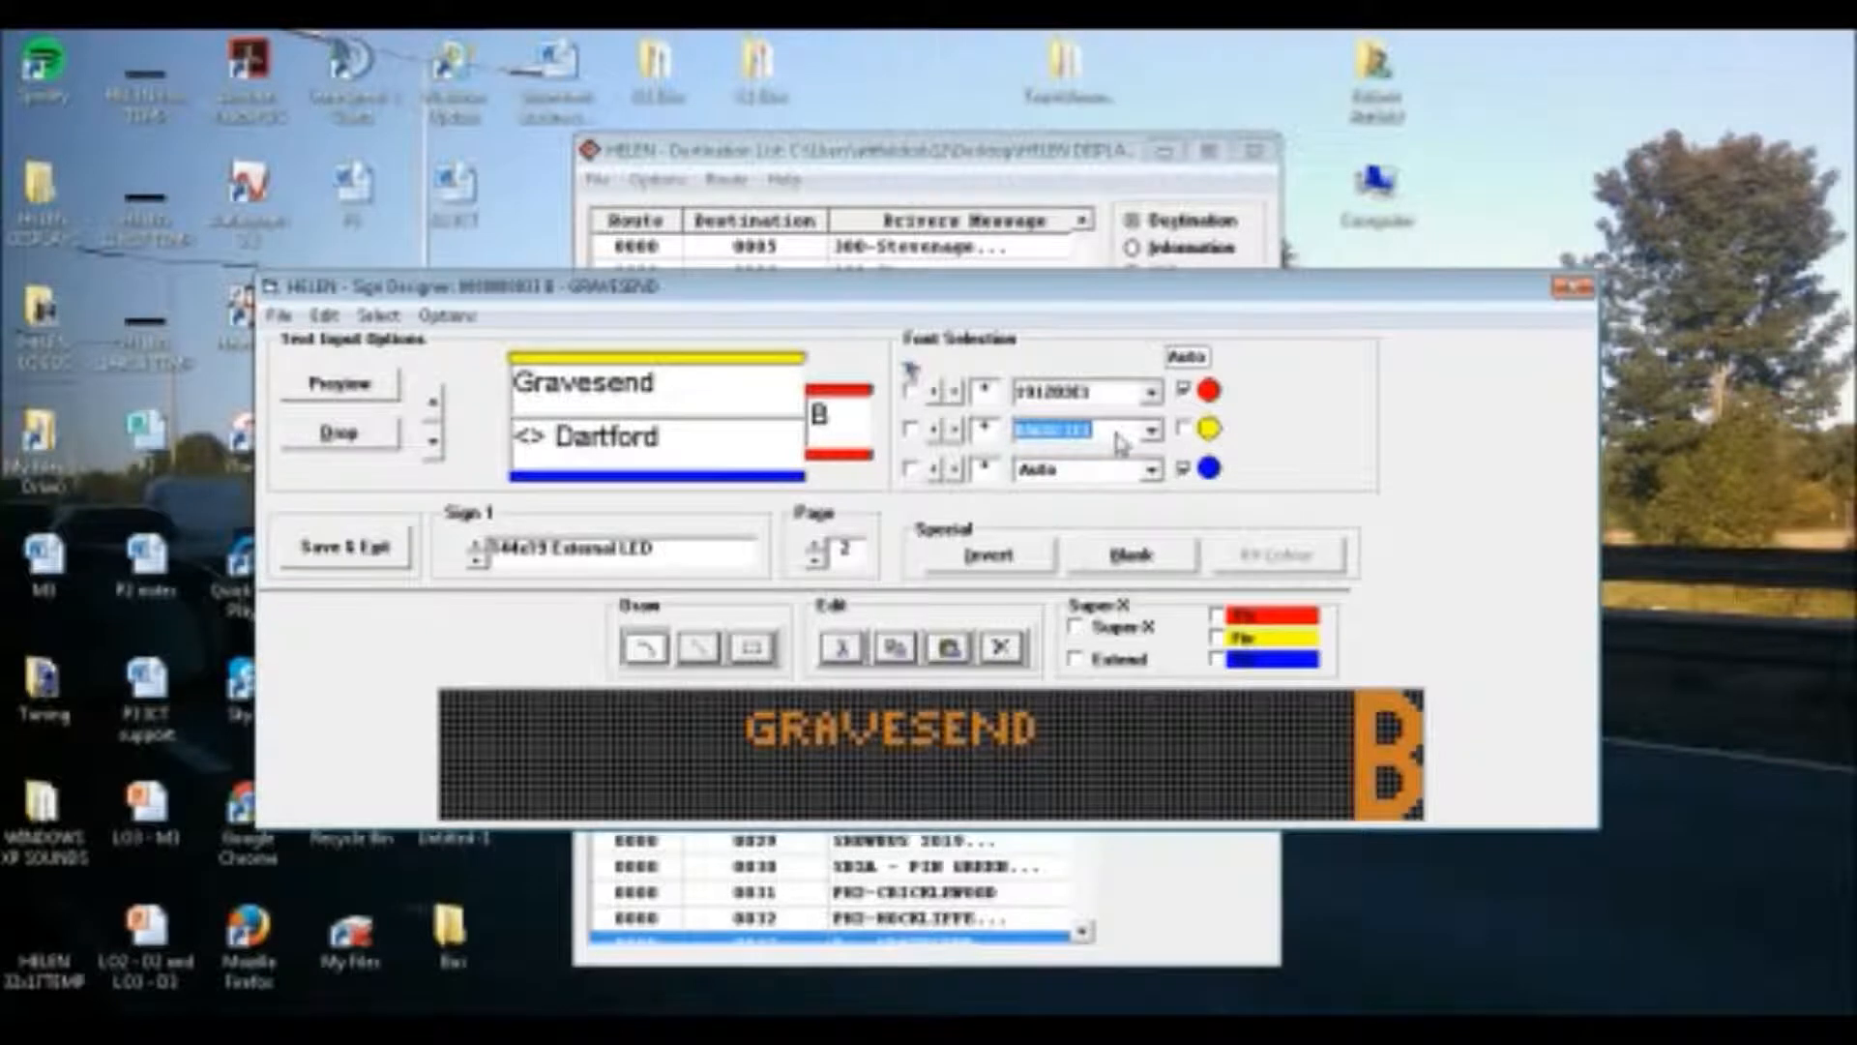
{"action": "scroll", "coordinate": [1120, 443], "scroll_direction": "down", "scroll_amount": 4}
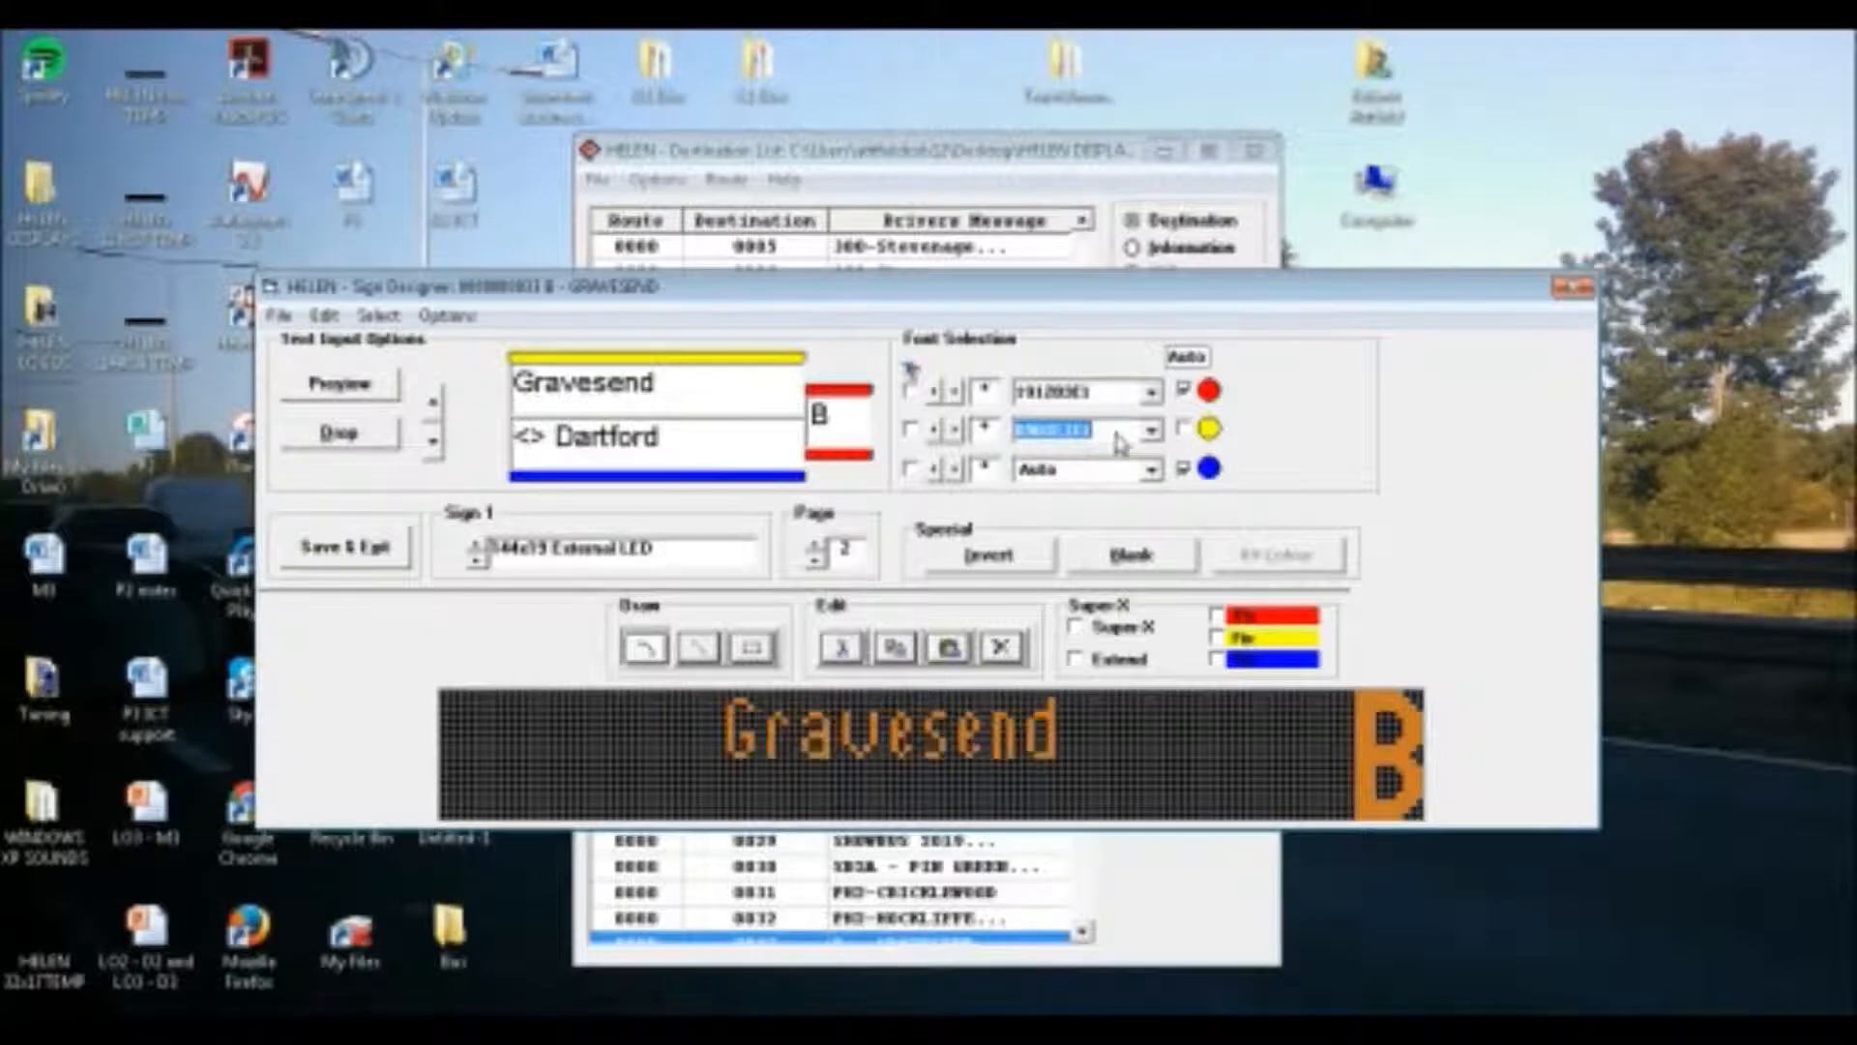
{"action": "scroll", "coordinate": [1114, 433], "scroll_direction": "down", "scroll_amount": 3}
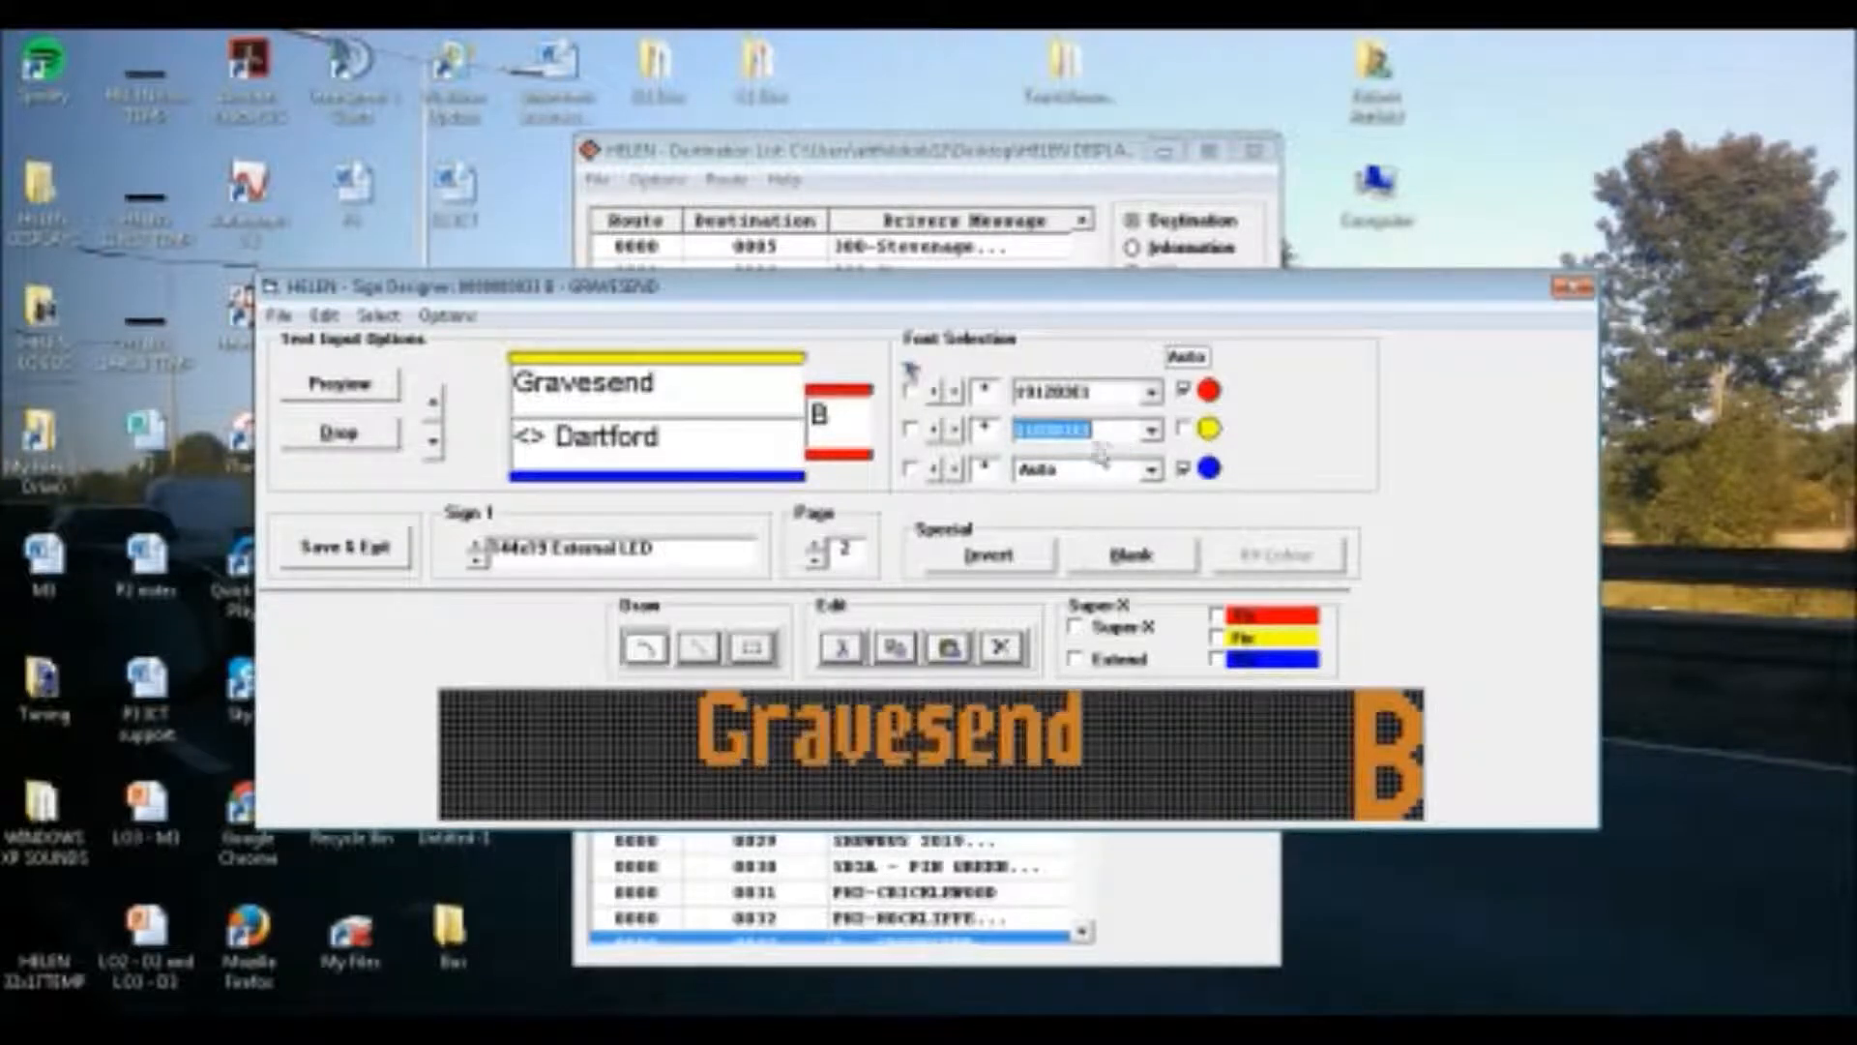
{"action": "left_click", "coordinate": [956, 434]}
{"action": "left_click", "coordinate": [934, 429]}
{"action": "left_click", "coordinate": [953, 430]}
{"action": "left_click", "coordinate": [936, 429]}
{"action": "left_click", "coordinate": [952, 430]}
Give the lower line of Sign 1's second page the same wide bold font as "Railway Station"
{"action": "left_click", "coordinate": [1049, 471]}
{"action": "scroll", "coordinate": [1049, 472], "scroll_direction": "down", "scroll_amount": 3}
{"action": "scroll", "coordinate": [1049, 472], "scroll_direction": "down", "scroll_amount": 3}
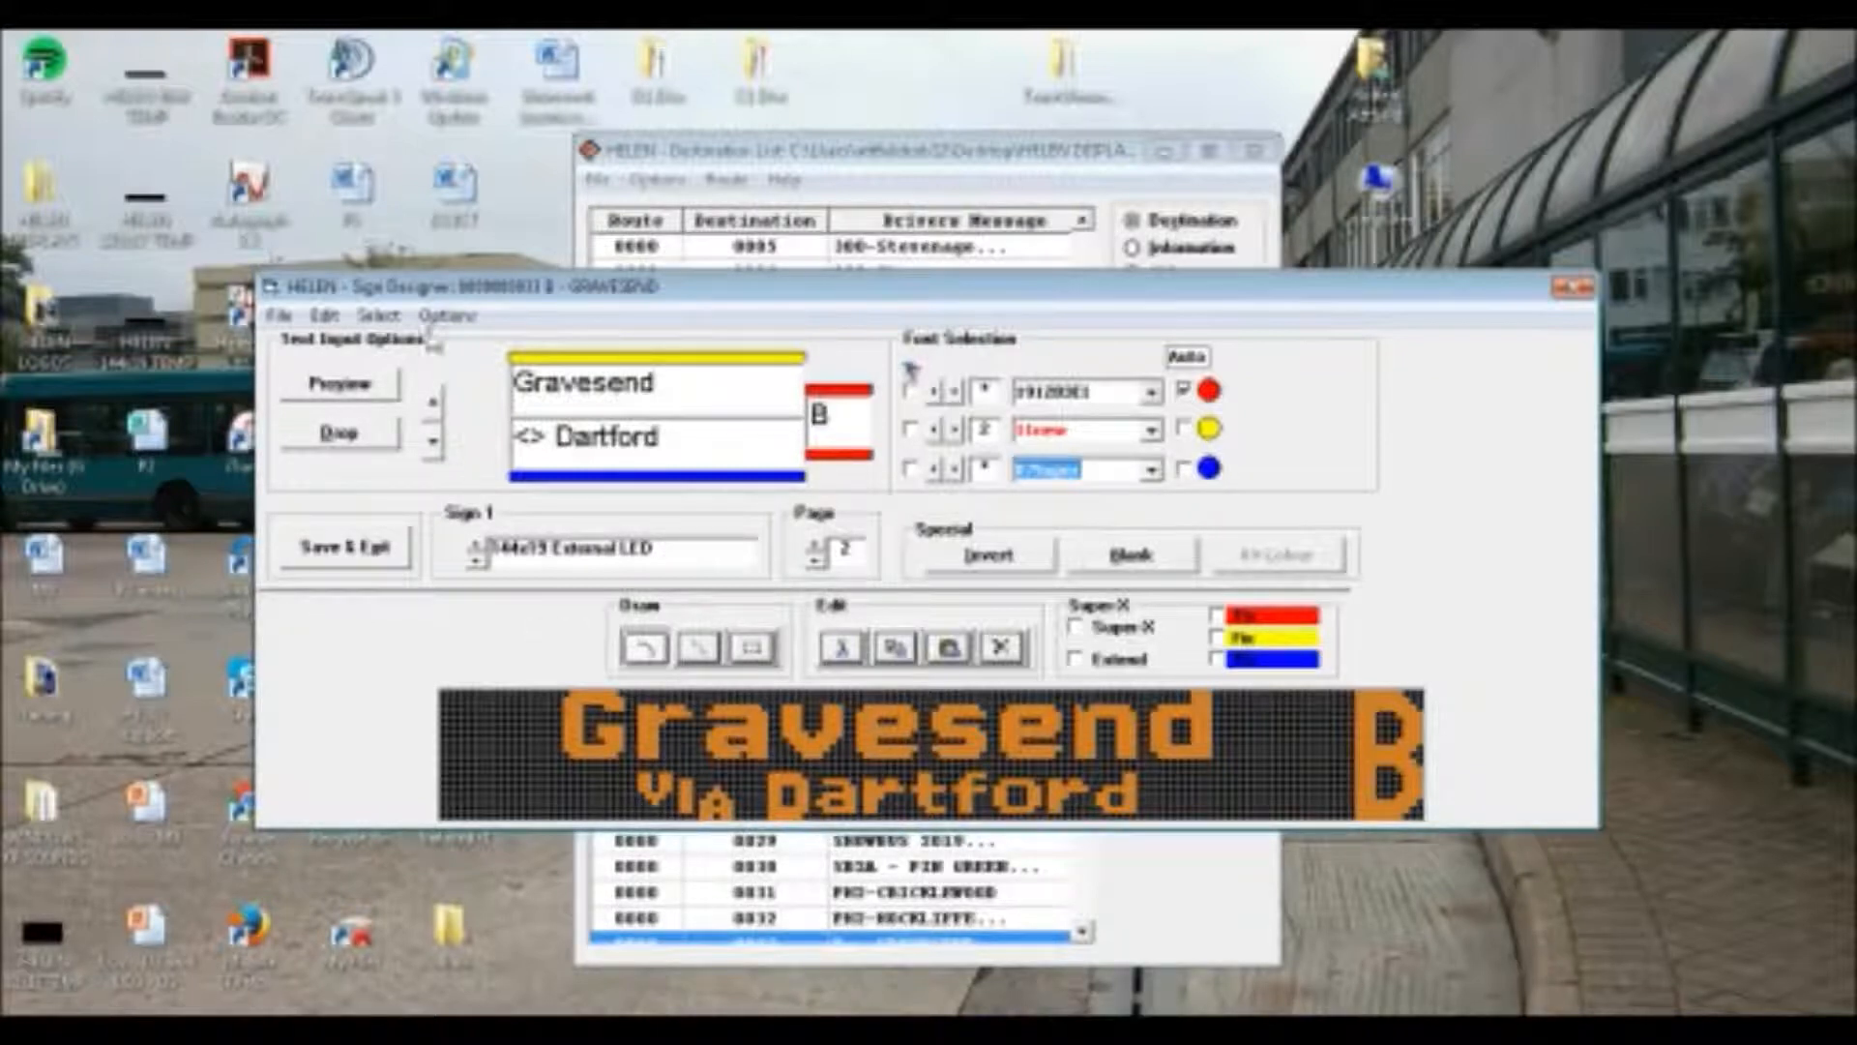
Replace the "<>" symbol before "Dartford" with "via" on the second page and go to Sign 1's third page
{"action": "double_click", "coordinate": [540, 440]}
{"action": "type", "text": "via"}
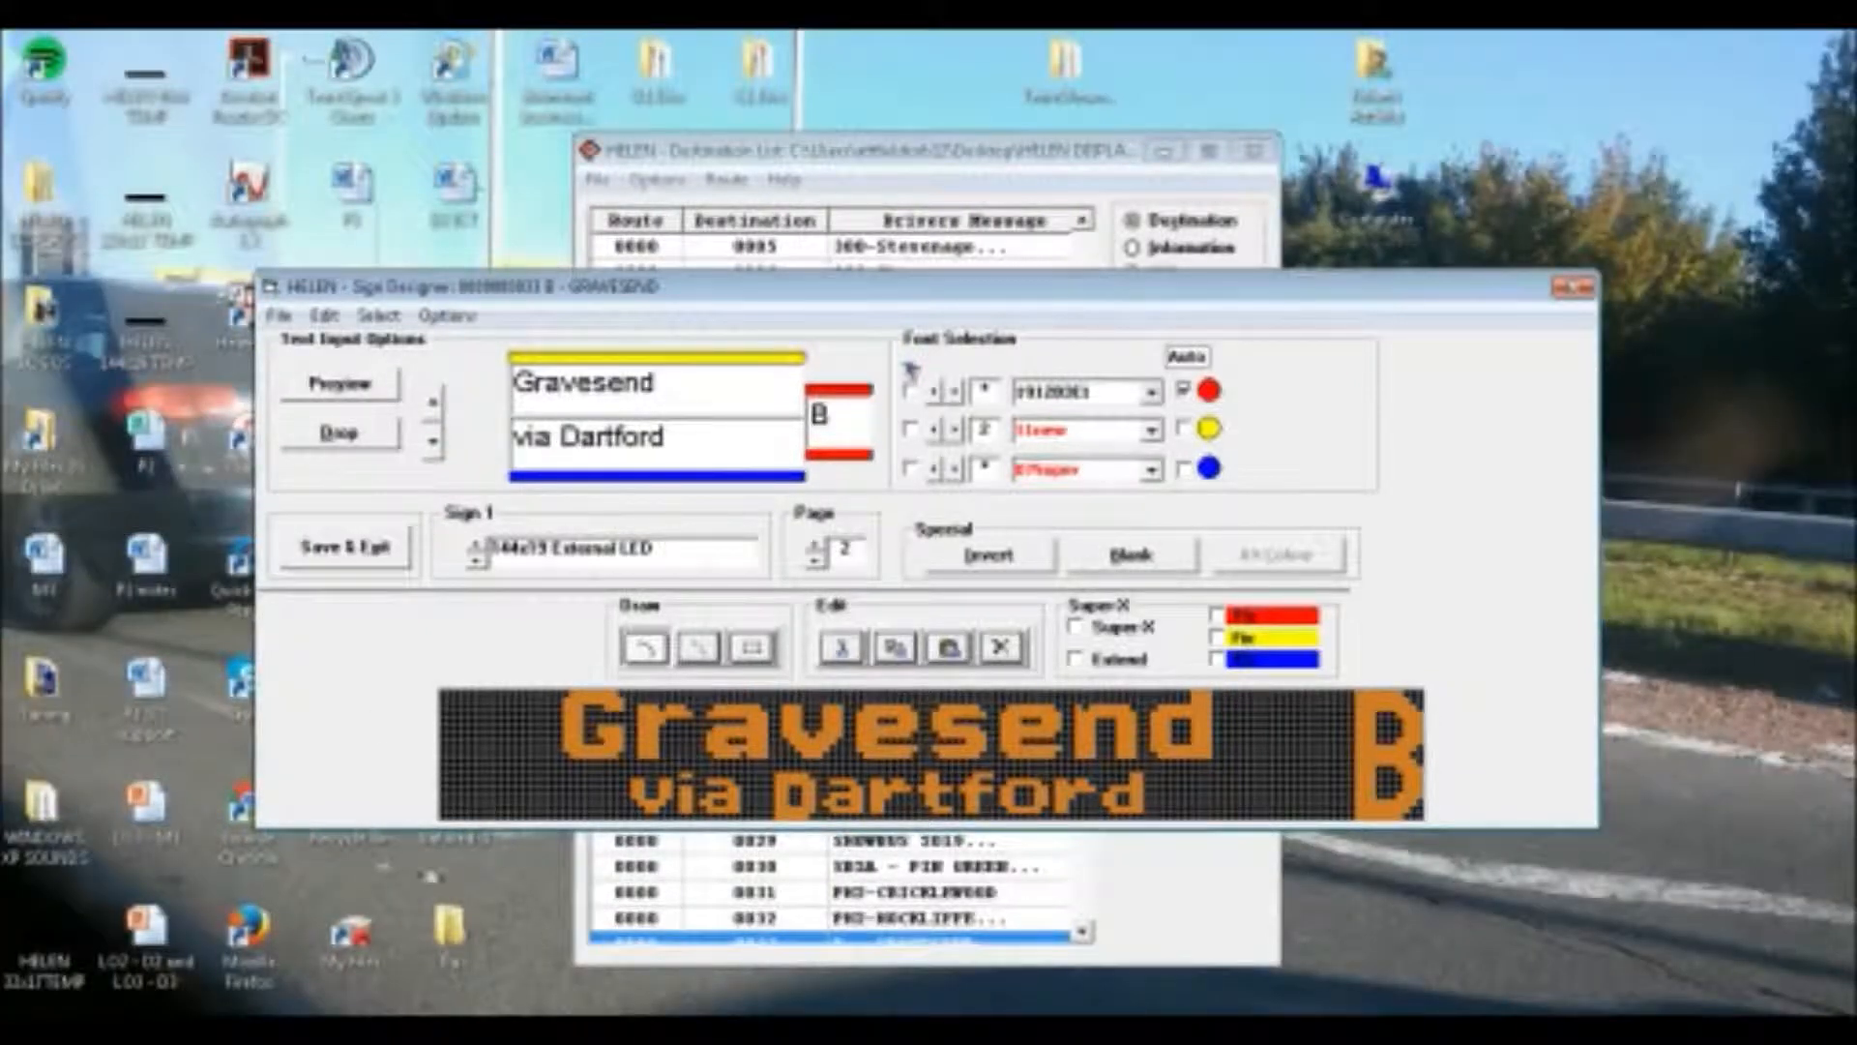
{"action": "left_click", "coordinate": [1036, 476]}
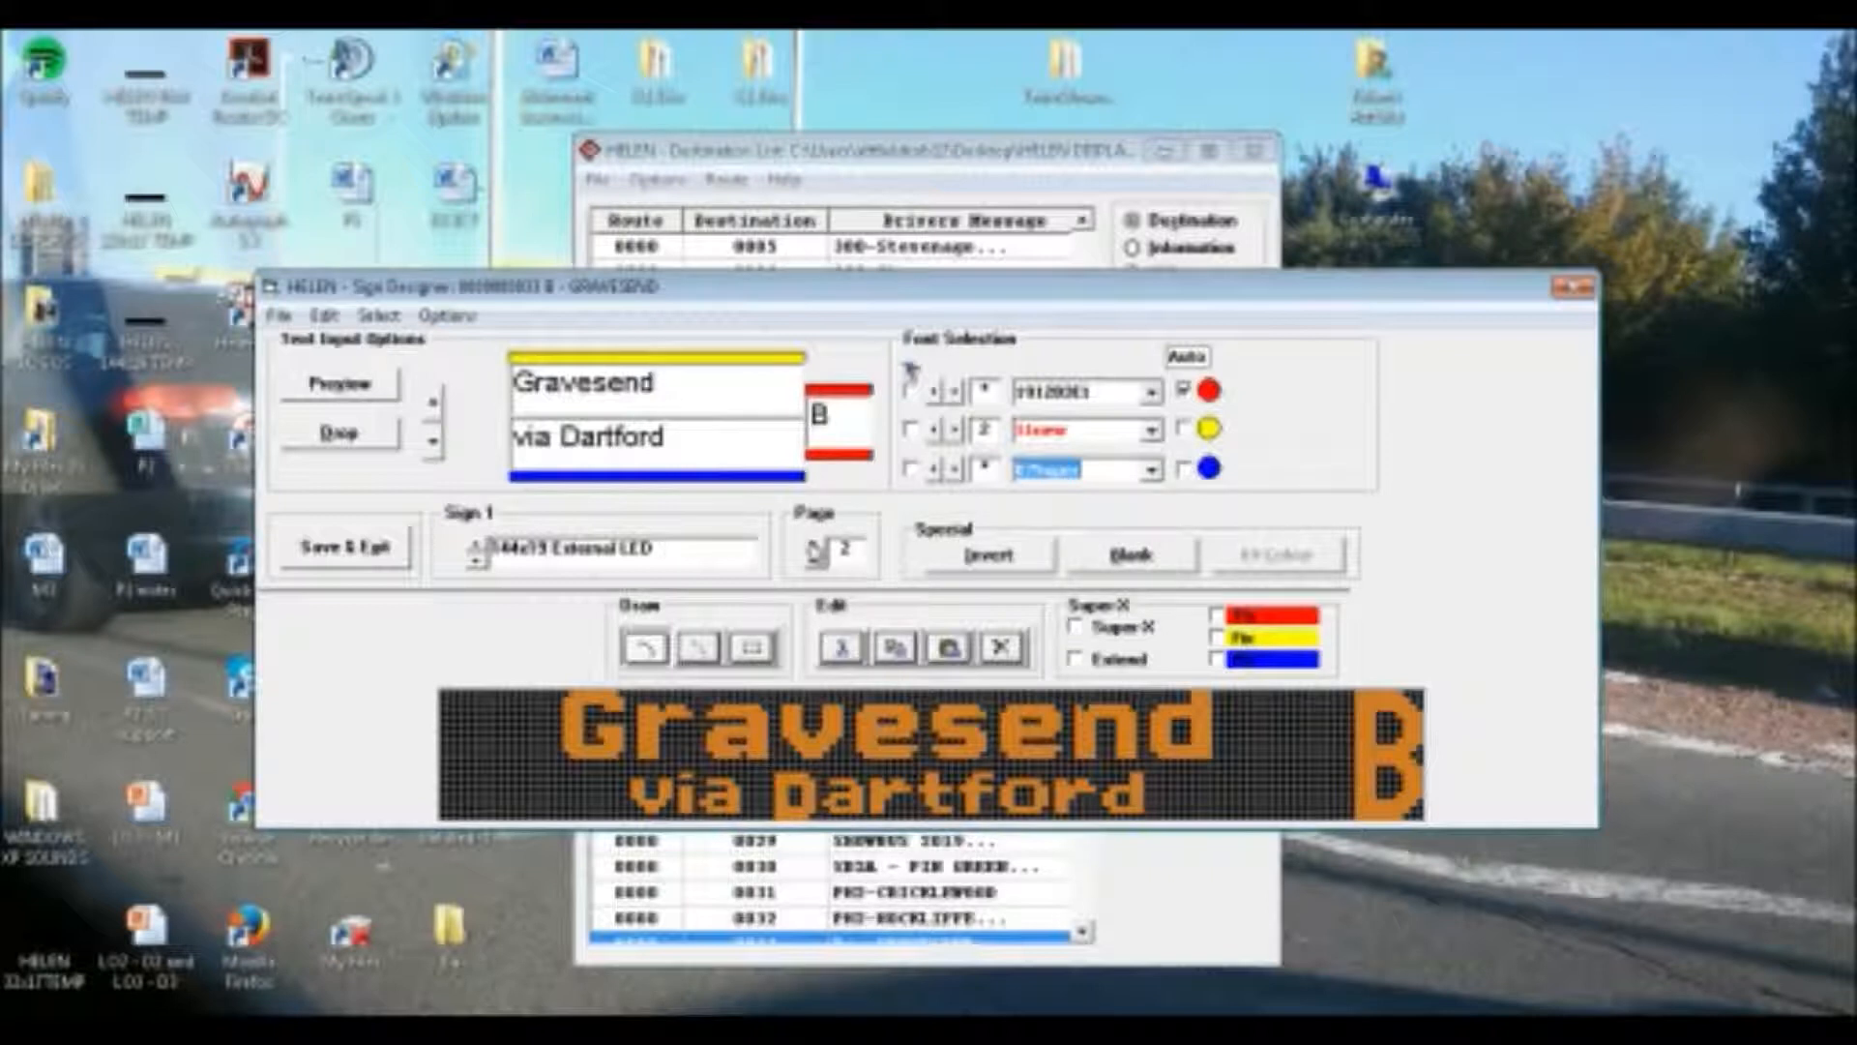
{"action": "left_click", "coordinate": [815, 544]}
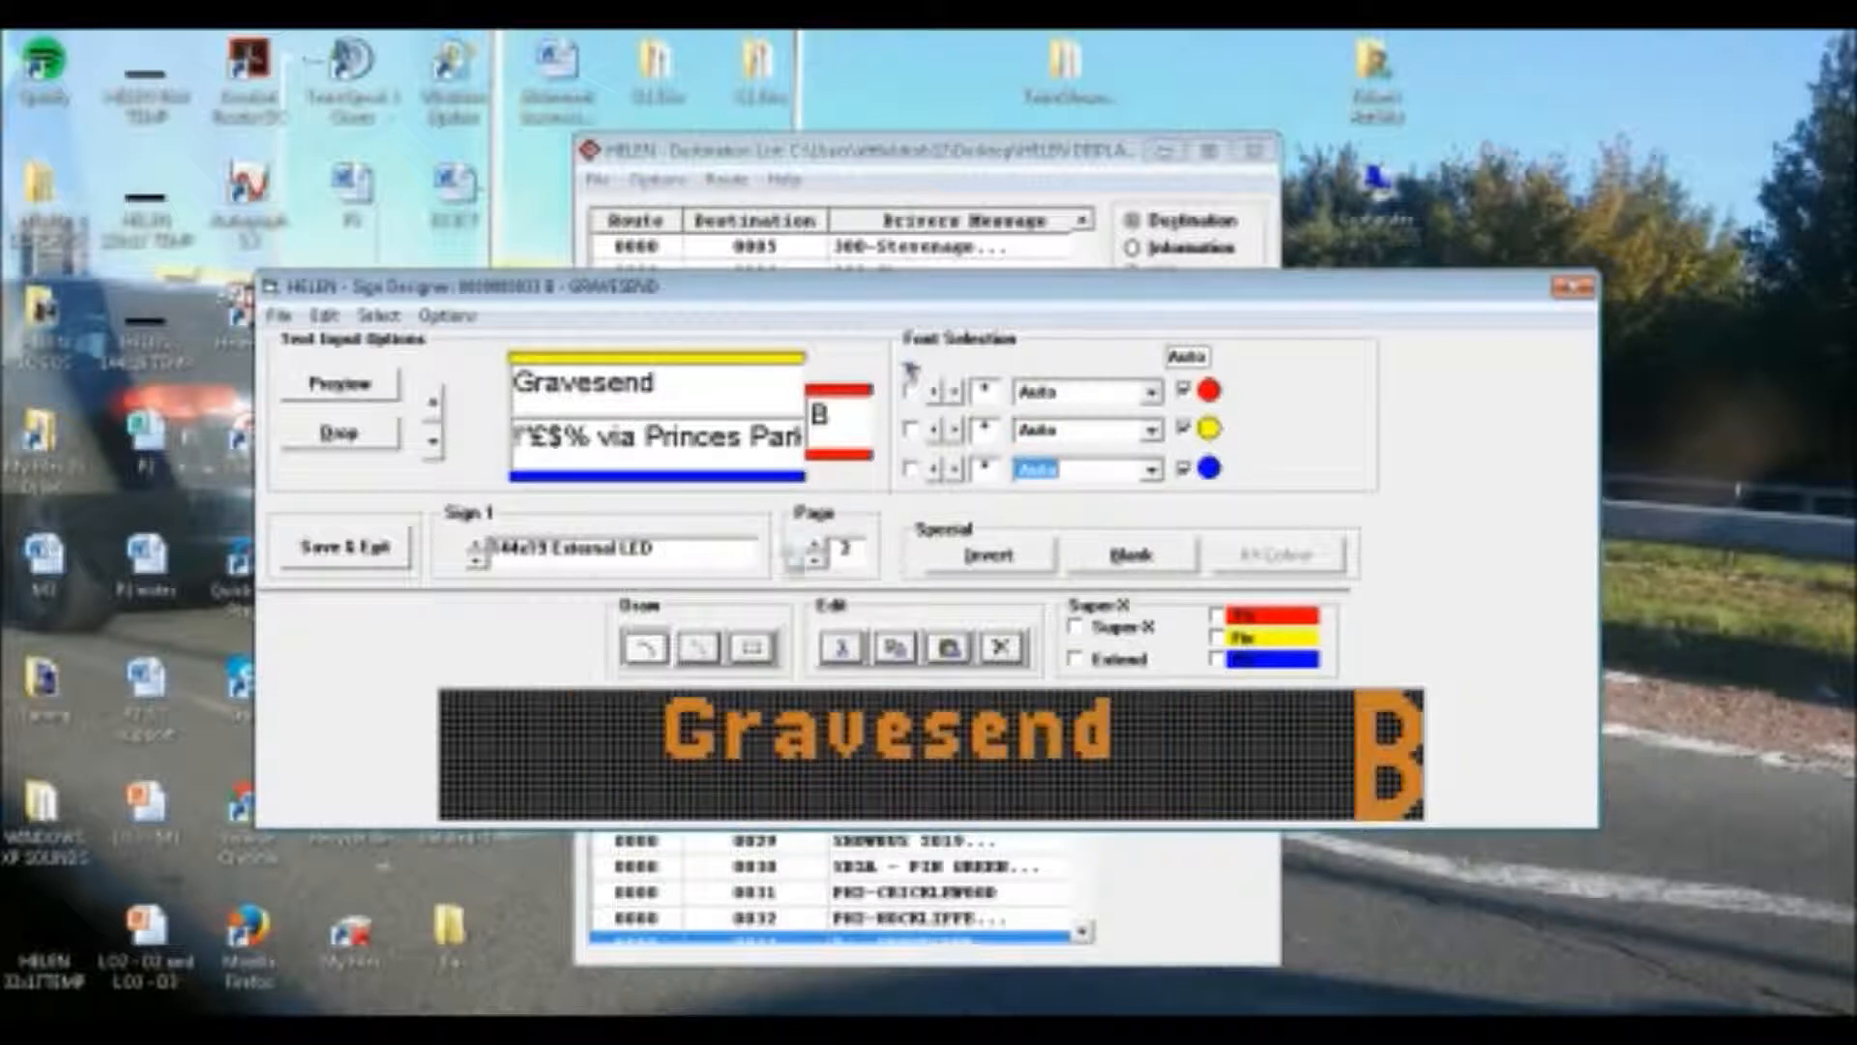
Try the ROB_TEST font on the third page's route letter and return the letter to automatic font selection
{"action": "left_click", "coordinate": [1151, 392]}
{"action": "scroll", "coordinate": [1083, 465], "scroll_direction": "down", "scroll_amount": 3}
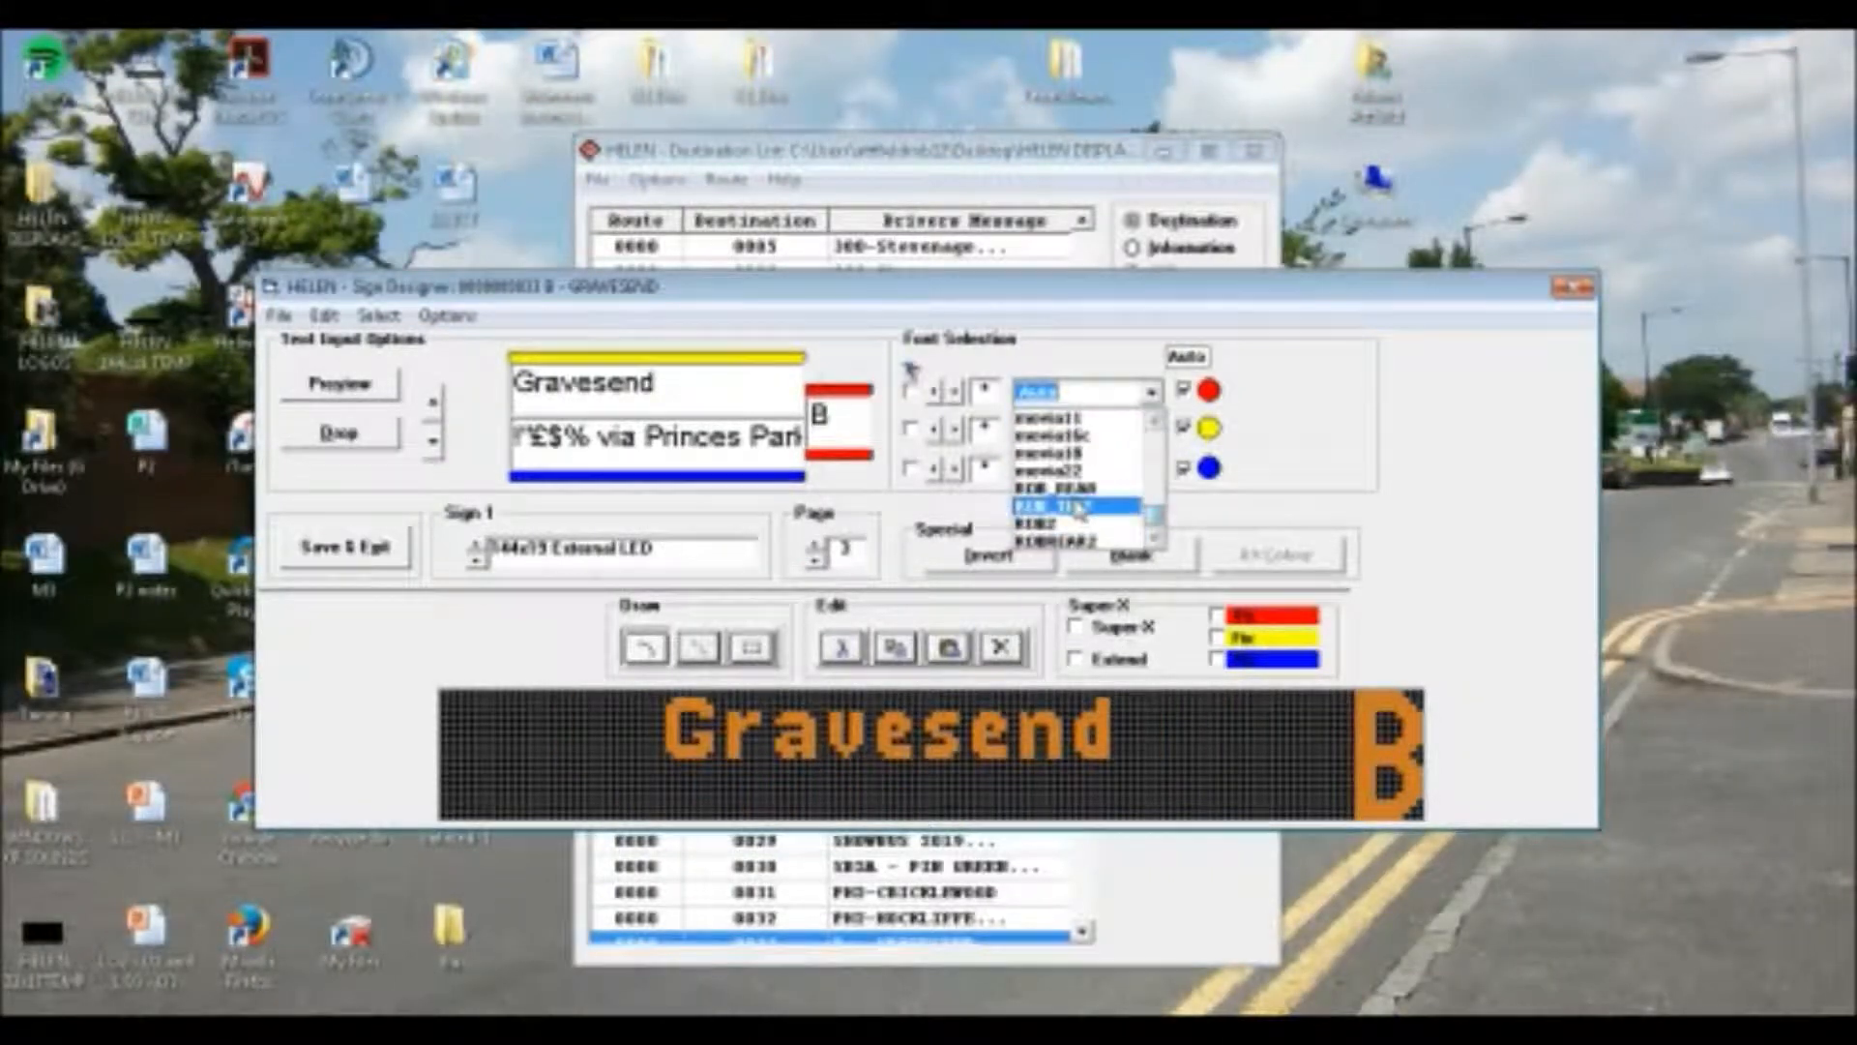
{"action": "left_click", "coordinate": [1054, 449]}
{"action": "left_click", "coordinate": [1047, 428]}
{"action": "scroll", "coordinate": [1046, 429], "scroll_direction": "down", "scroll_amount": 1}
{"action": "left_click", "coordinate": [1059, 399]}
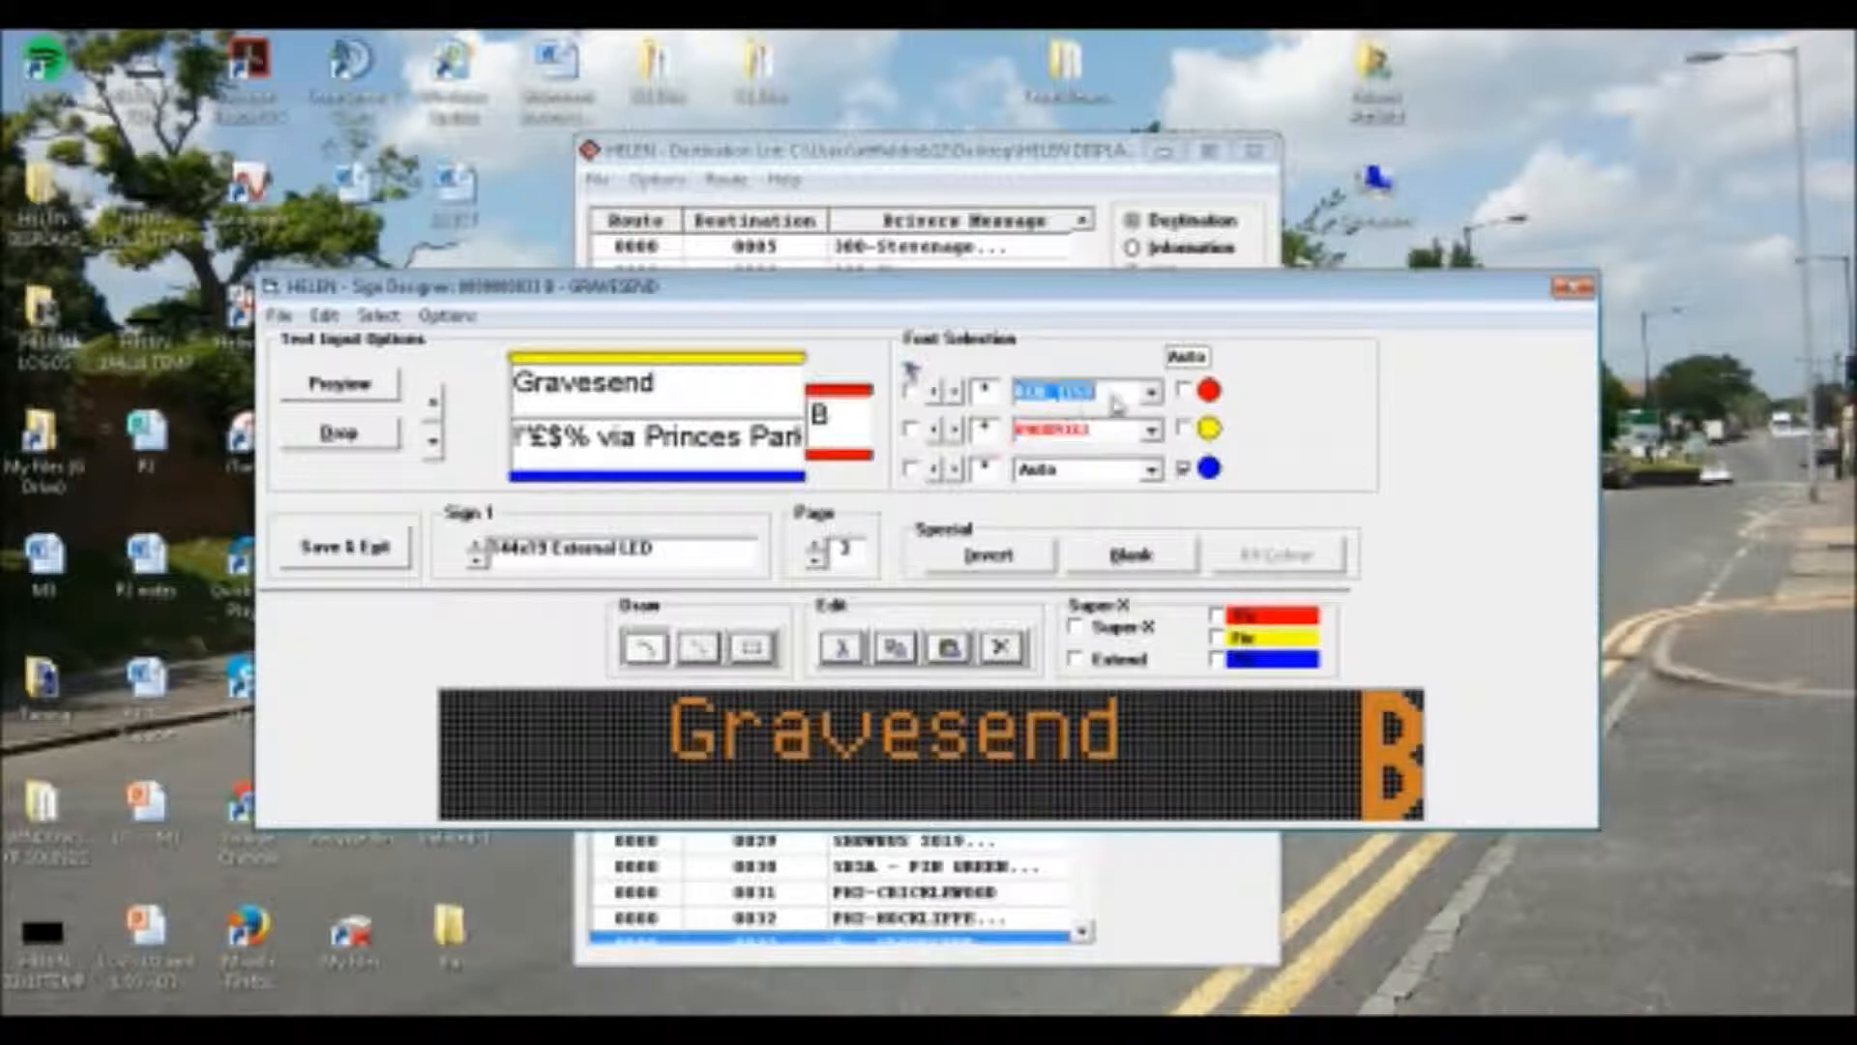
{"action": "left_click", "coordinate": [1182, 390]}
Set the upper line "Gravesend" on Sign 1's third page to the font 11new with letter spacing 2
{"action": "left_click", "coordinate": [1151, 428]}
{"action": "scroll", "coordinate": [1151, 430], "scroll_direction": "down", "scroll_amount": 2}
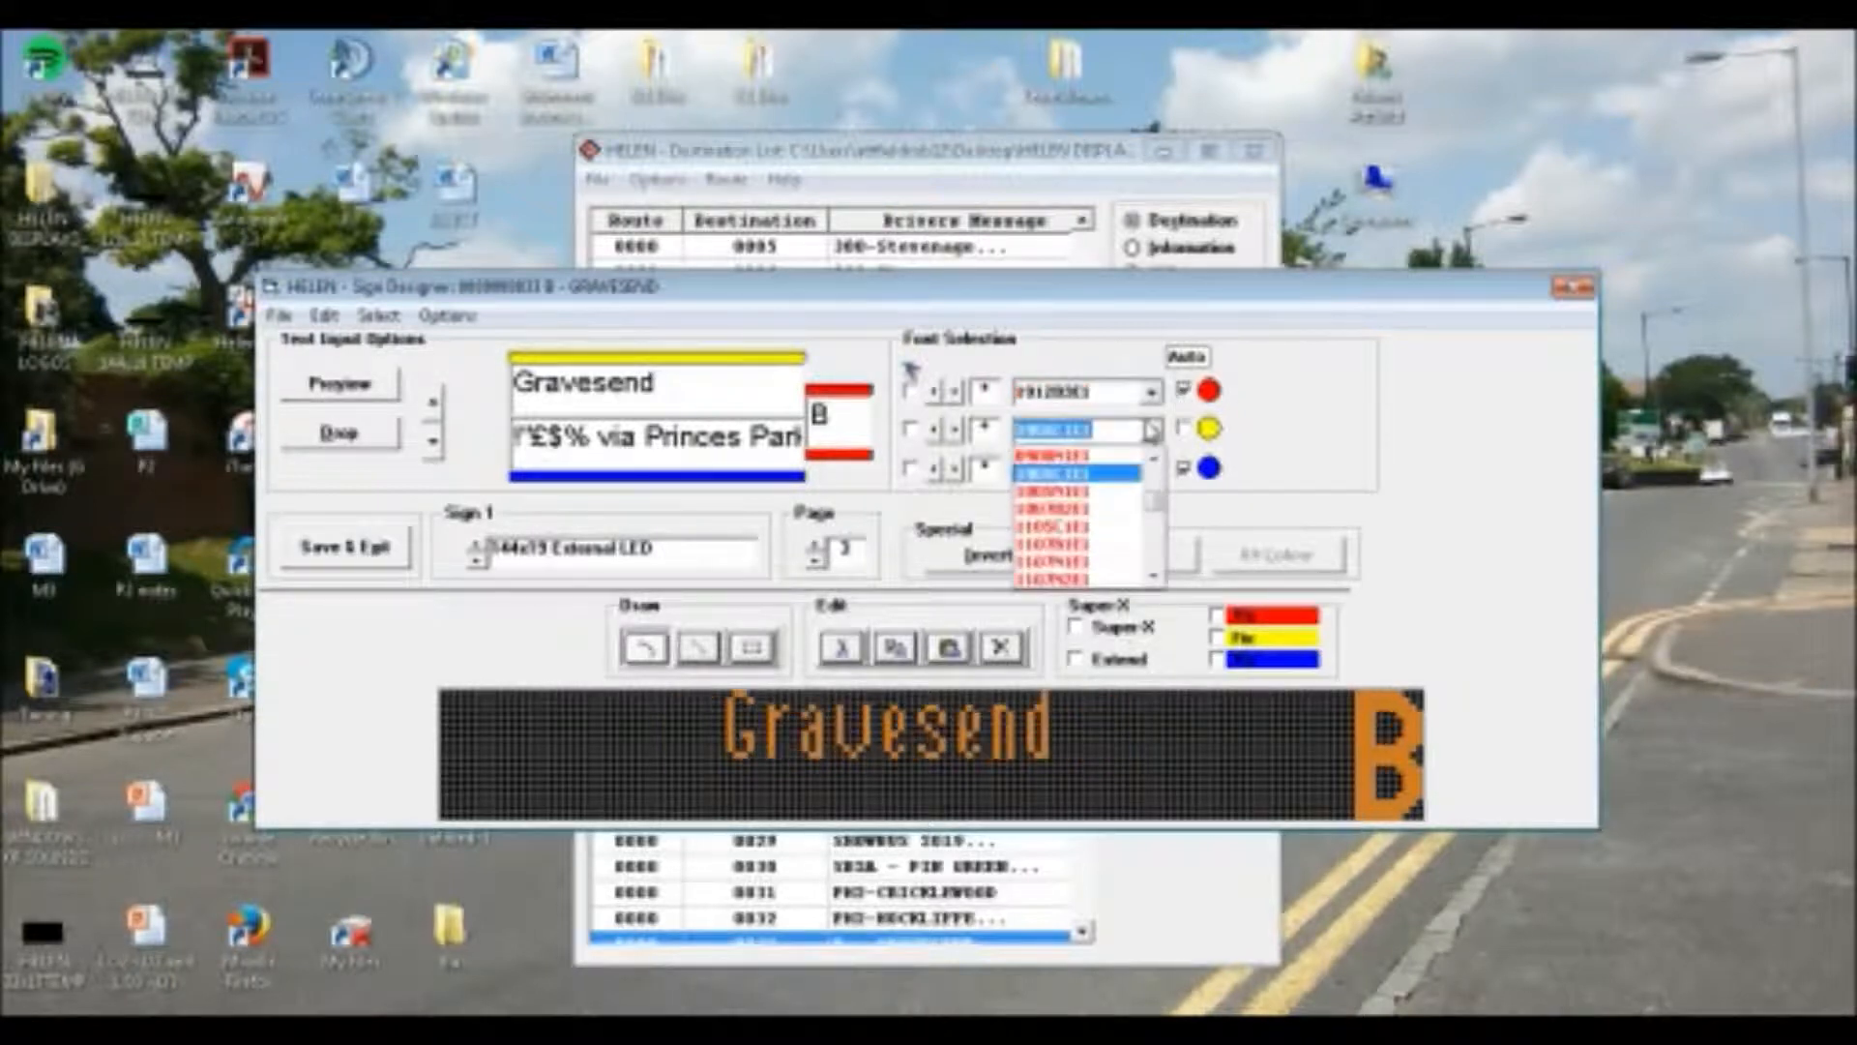
{"action": "scroll", "coordinate": [1151, 430], "scroll_direction": "down", "scroll_amount": 1}
{"action": "key", "text": "Down"}
{"action": "key", "text": "Down"}
{"action": "key", "text": "Down"}
{"action": "key", "text": "Down"}
{"action": "key", "text": "Down"}
{"action": "key", "text": "Down"}
{"action": "key", "text": "Down"}
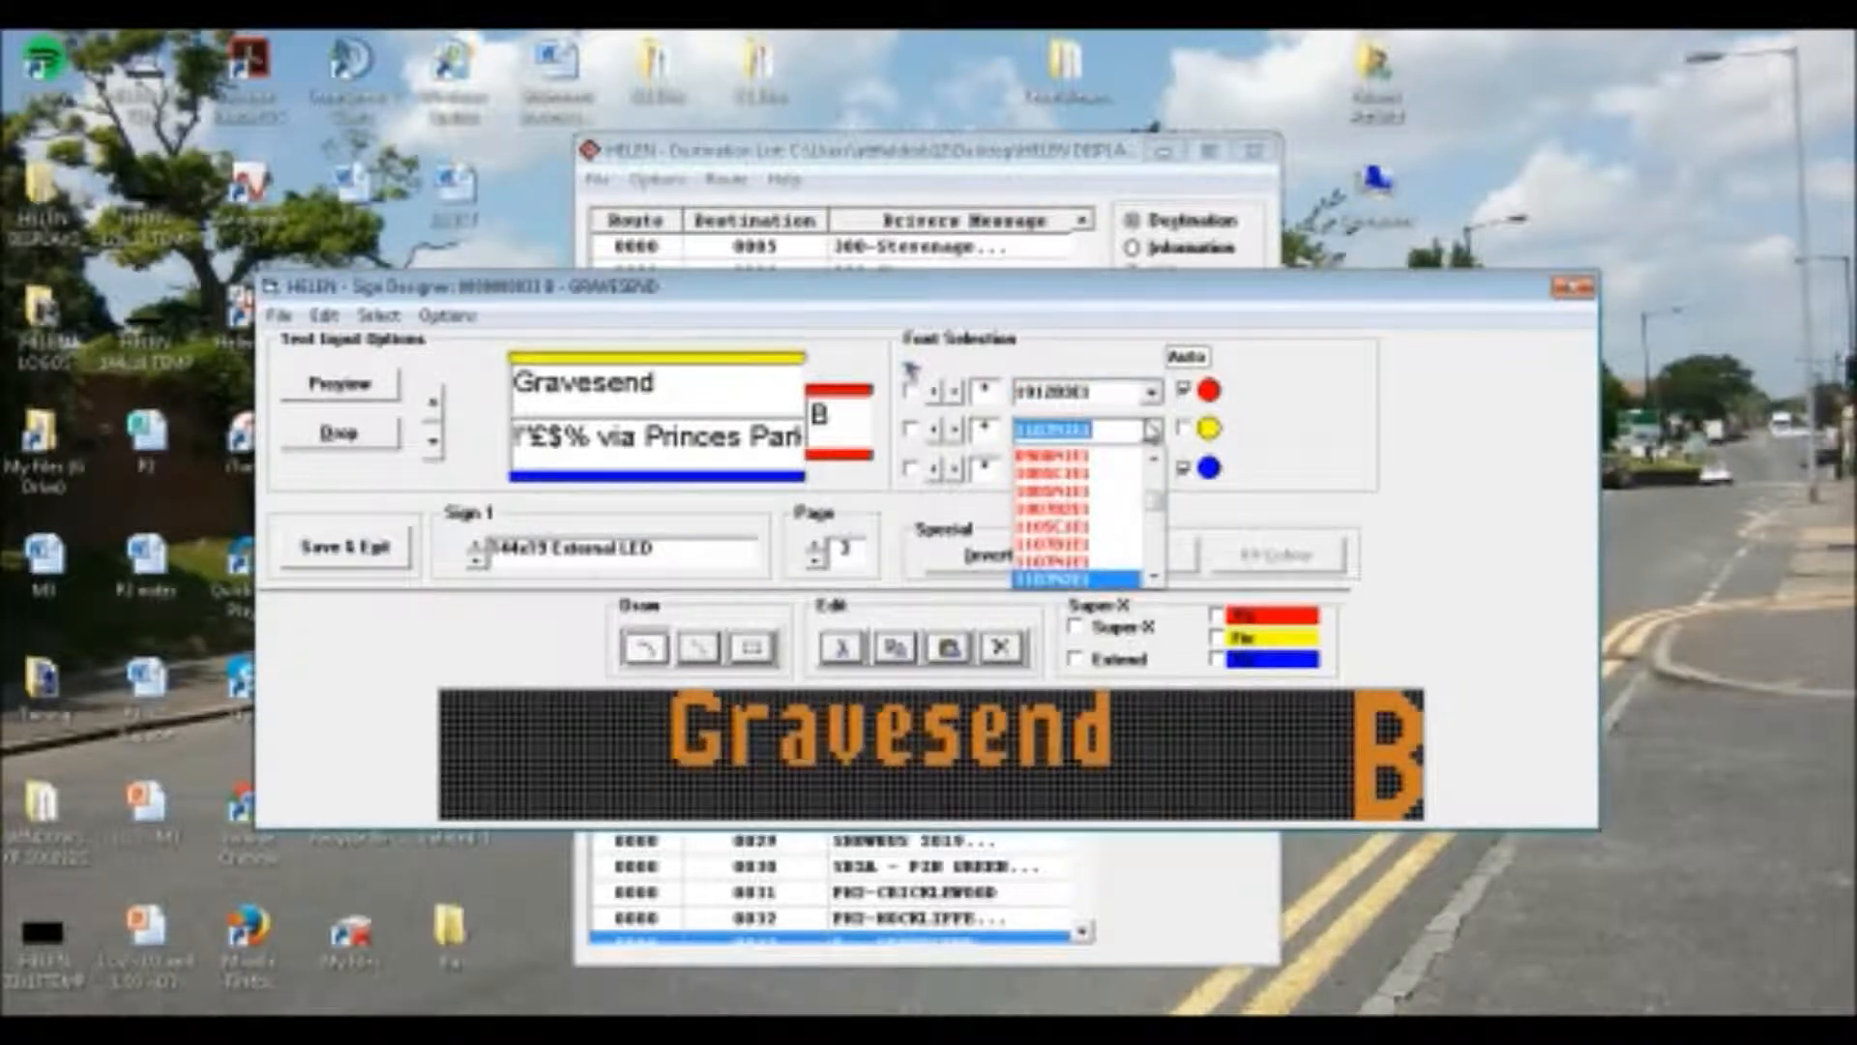
{"action": "key", "text": "Up"}
{"action": "left_click", "coordinate": [956, 437]}
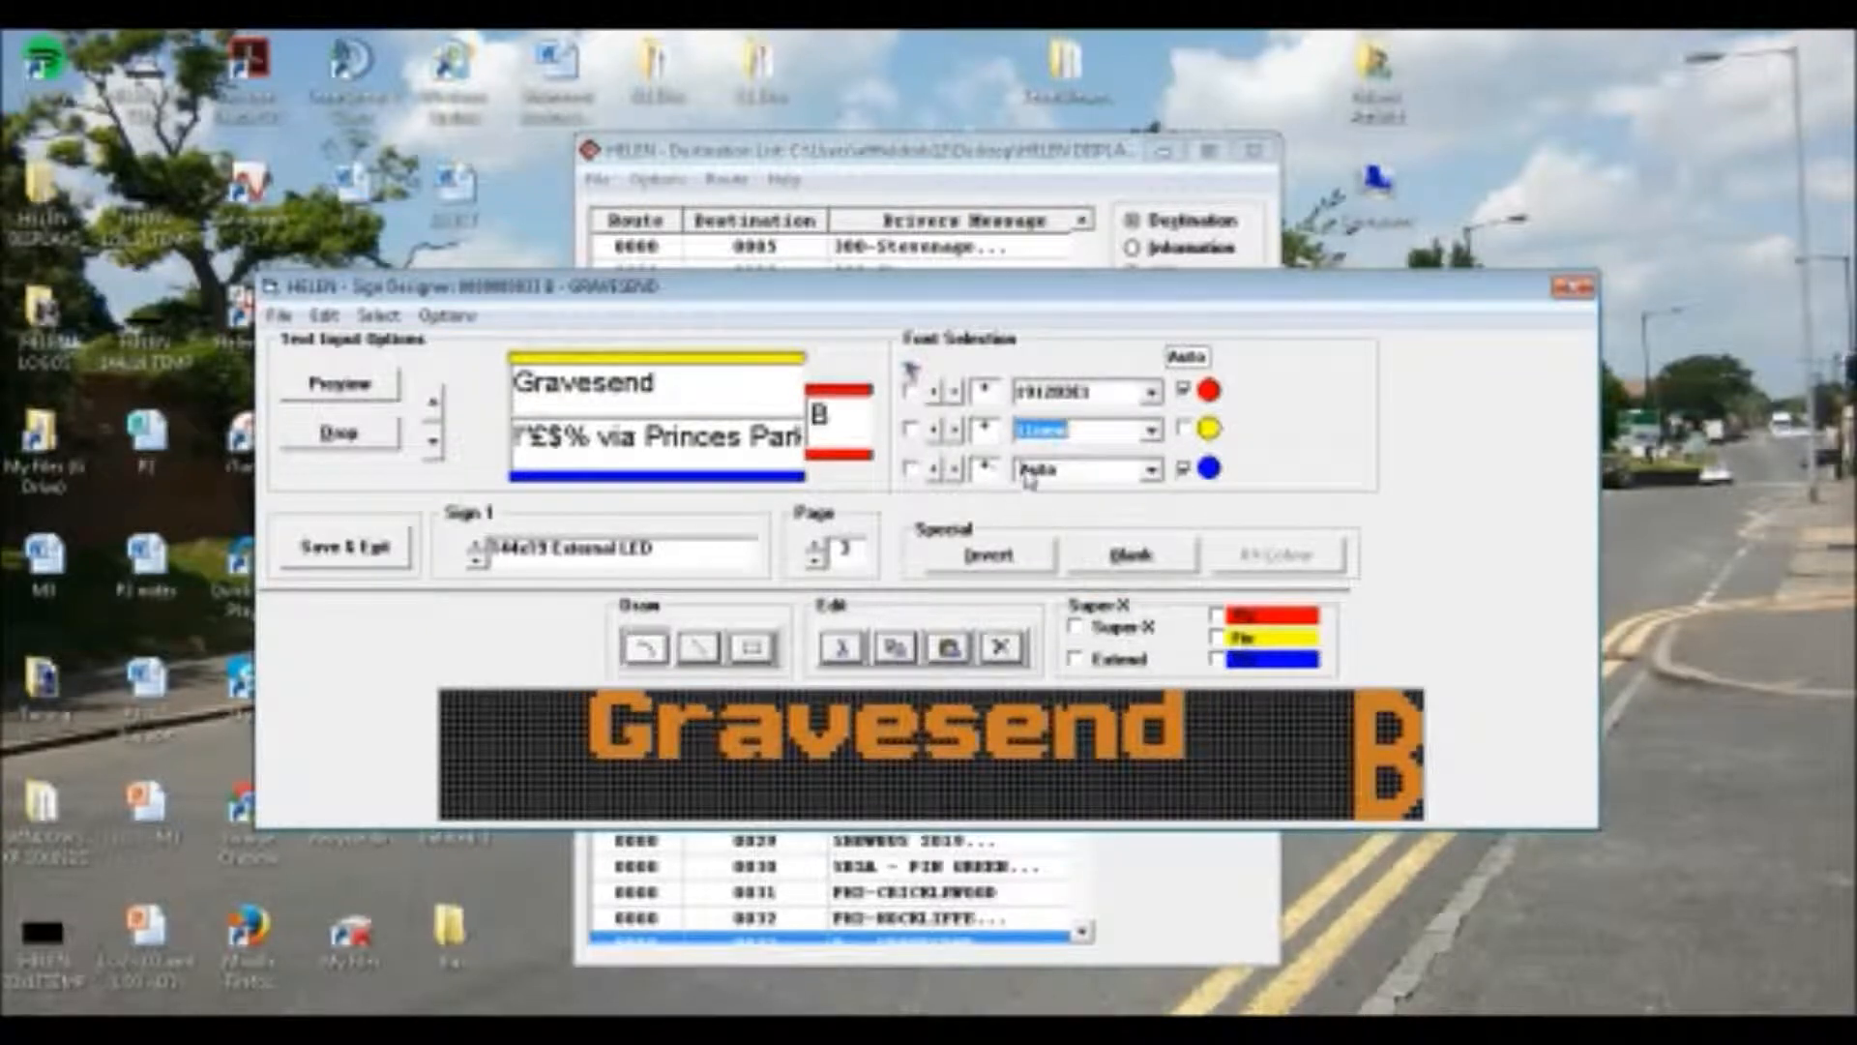
{"action": "left_click", "coordinate": [955, 430]}
Give the lower line "via Princes Park" on Sign 1's third page the bold font that draws the !"£$% characters as an arrow
{"action": "left_click", "coordinate": [1043, 471]}
{"action": "key", "text": "Down"}
{"action": "key", "text": "Down"}
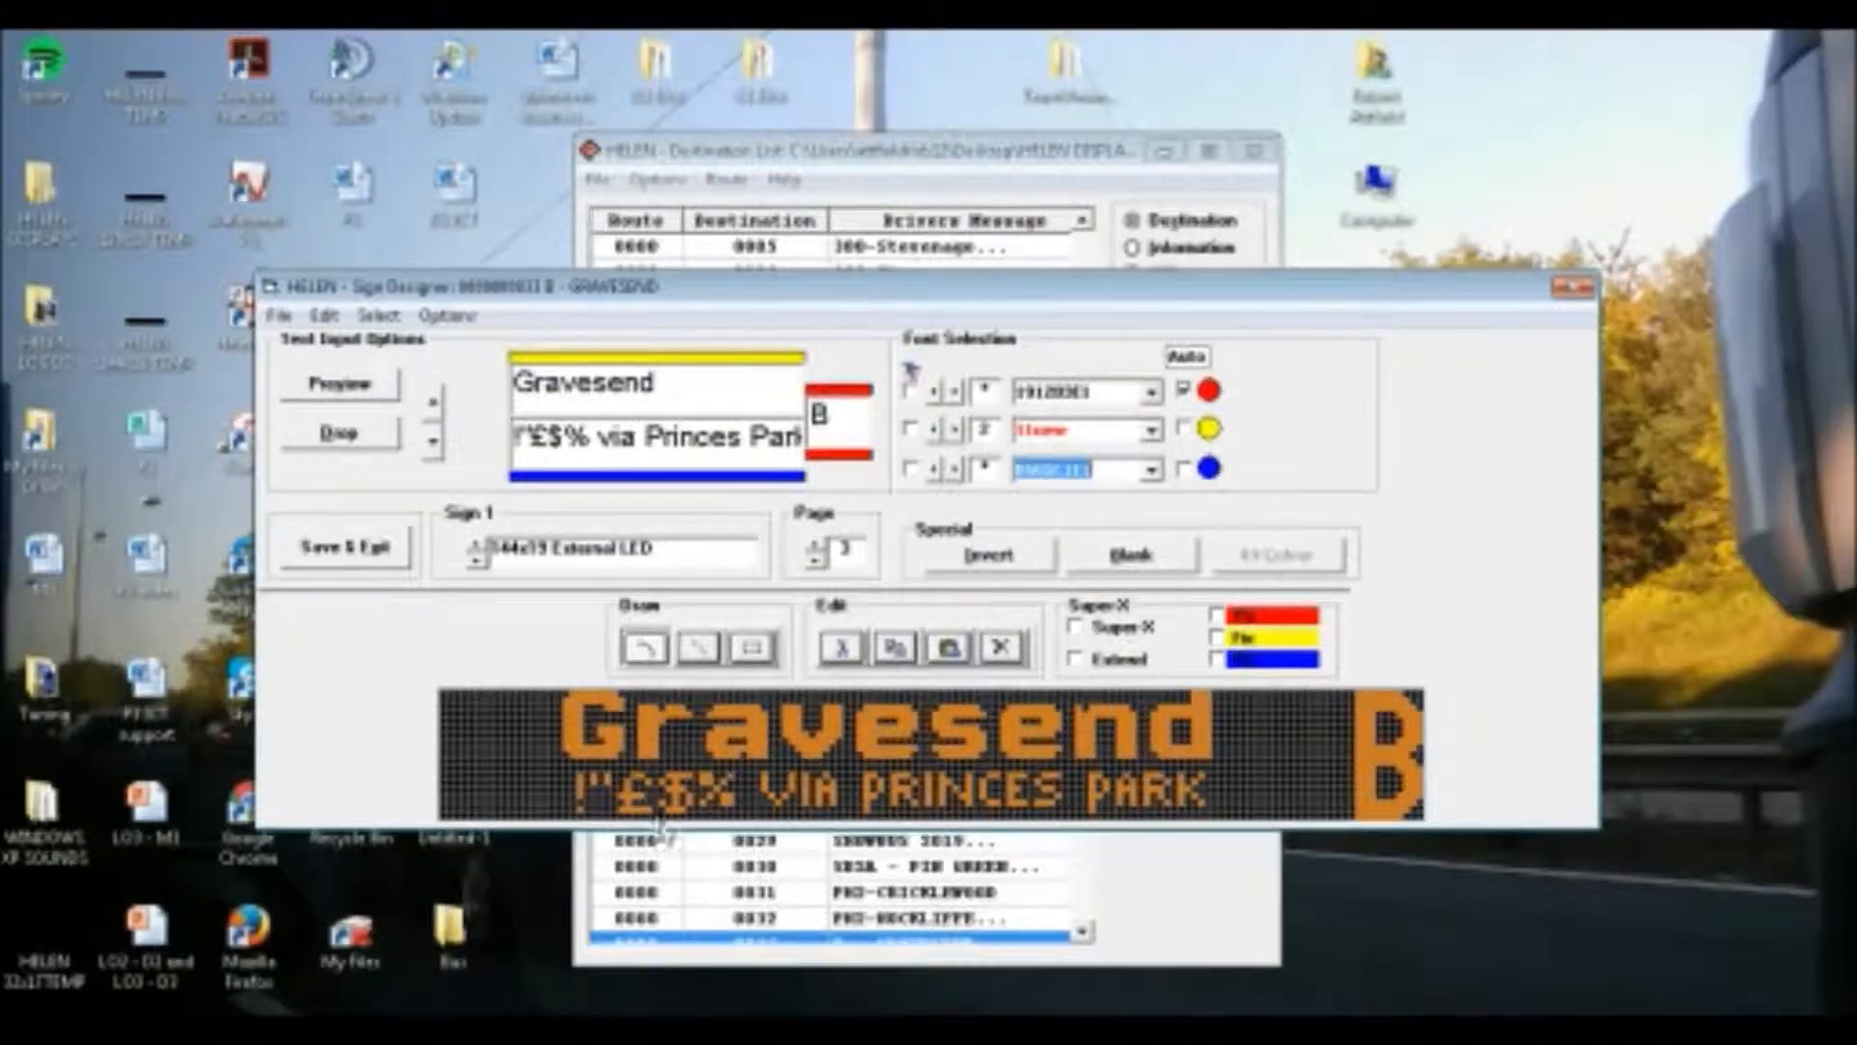
{"action": "key", "text": "Down"}
{"action": "key", "text": "Down"}
{"action": "key", "text": "Down"}
{"action": "key", "text": "Down"}
{"action": "key", "text": "Down"}
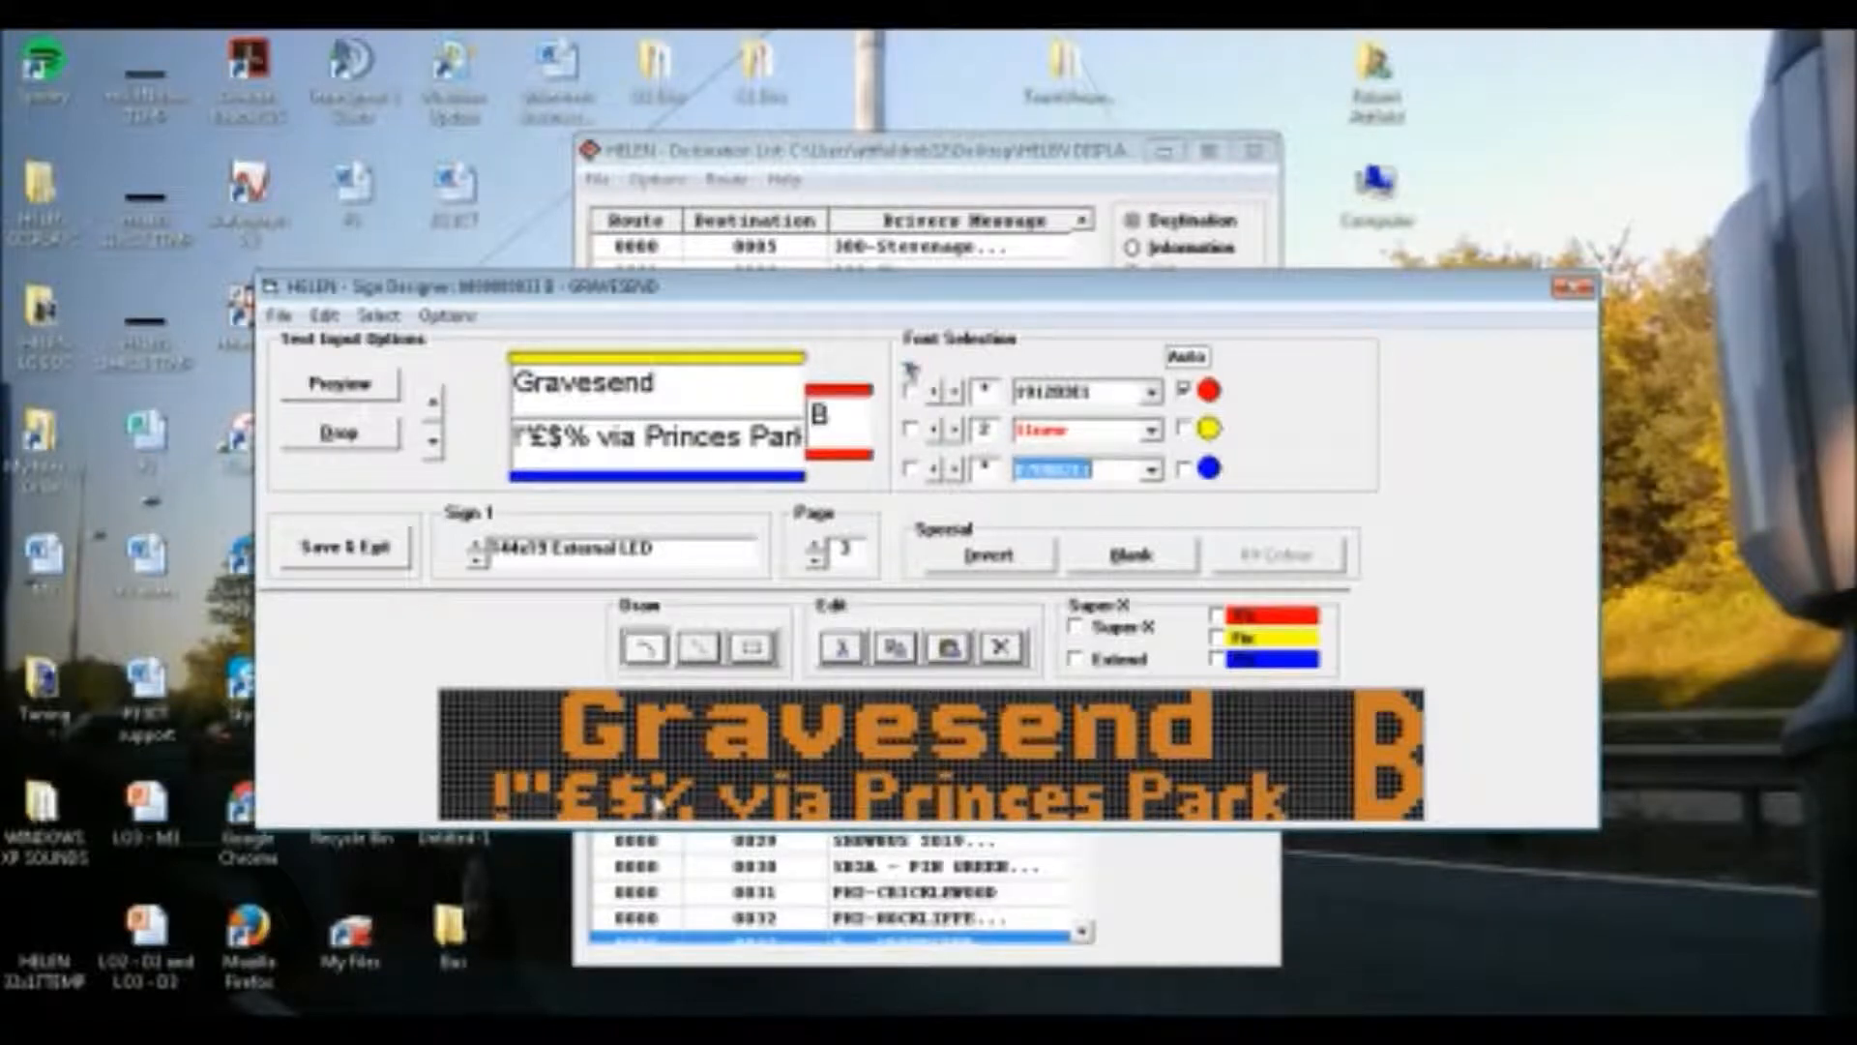
{"action": "key", "text": "Down"}
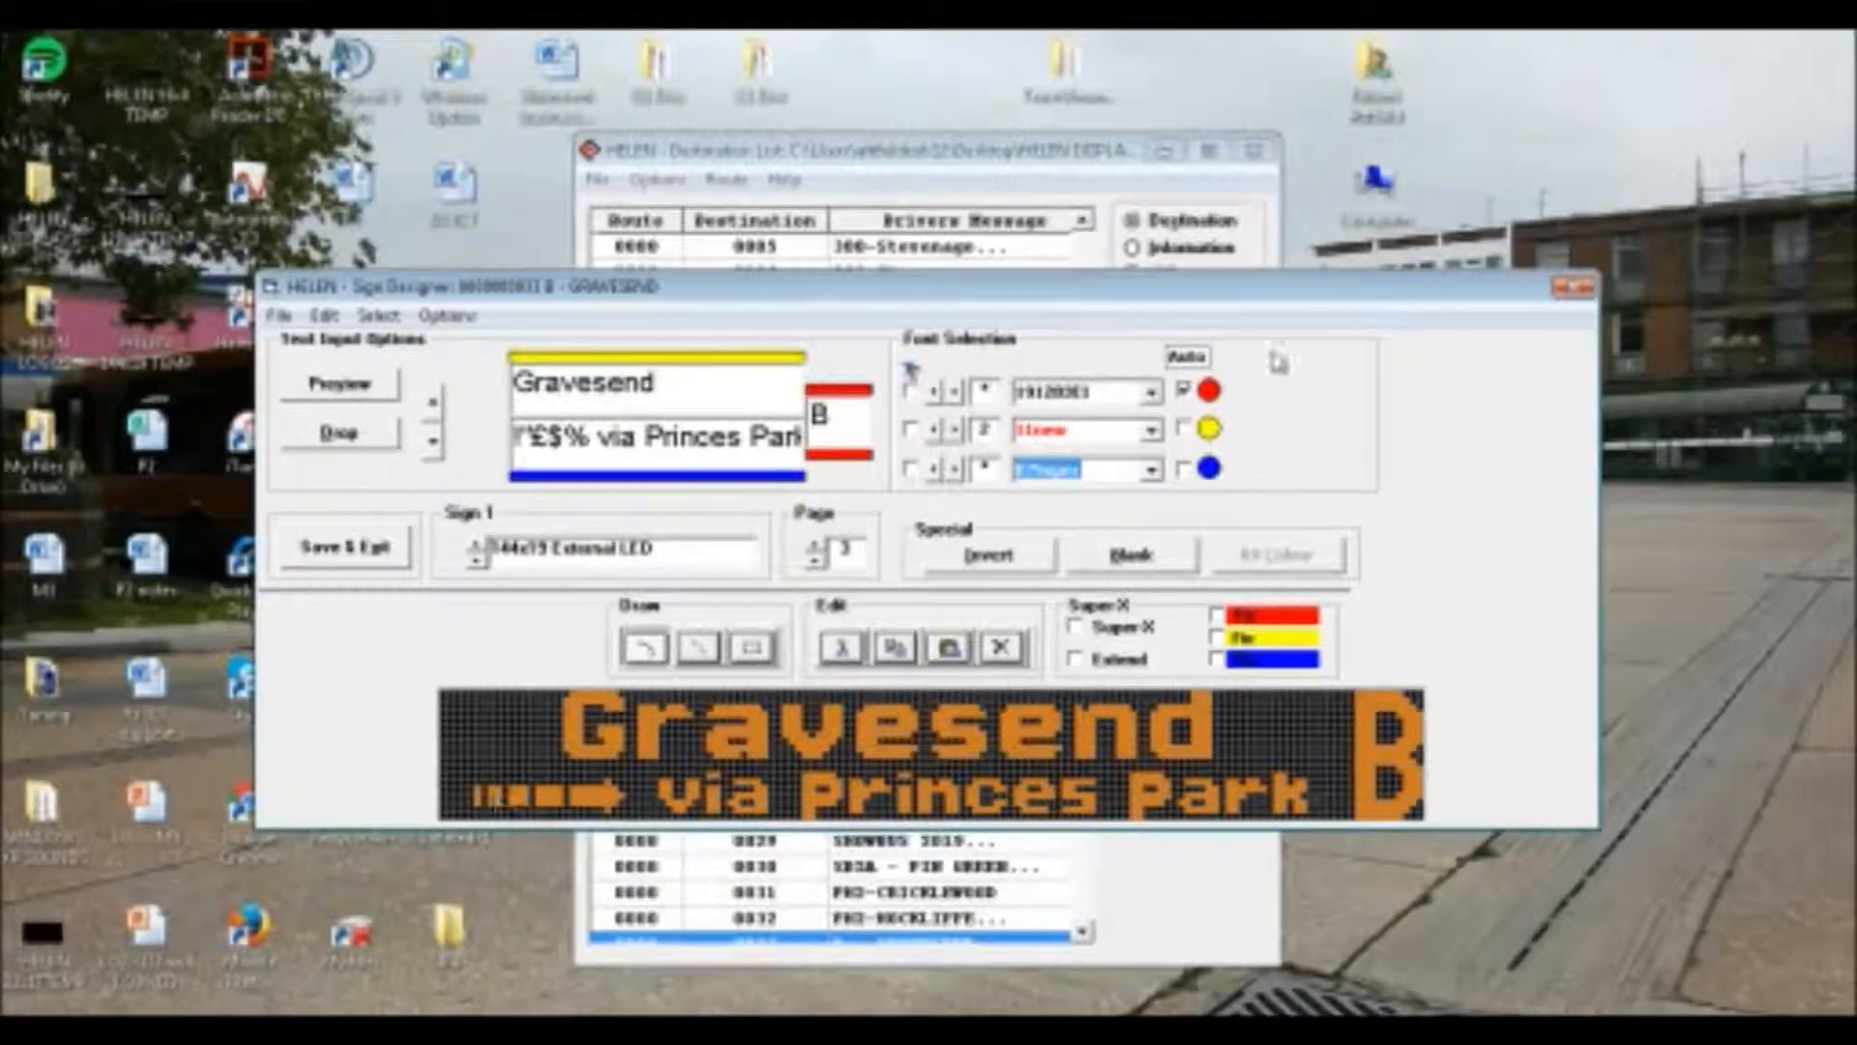
Set the upper line "Gravesend" on Sign 1's fourth page to the font 11new with letter spacing 2
{"action": "left_click", "coordinate": [817, 544]}
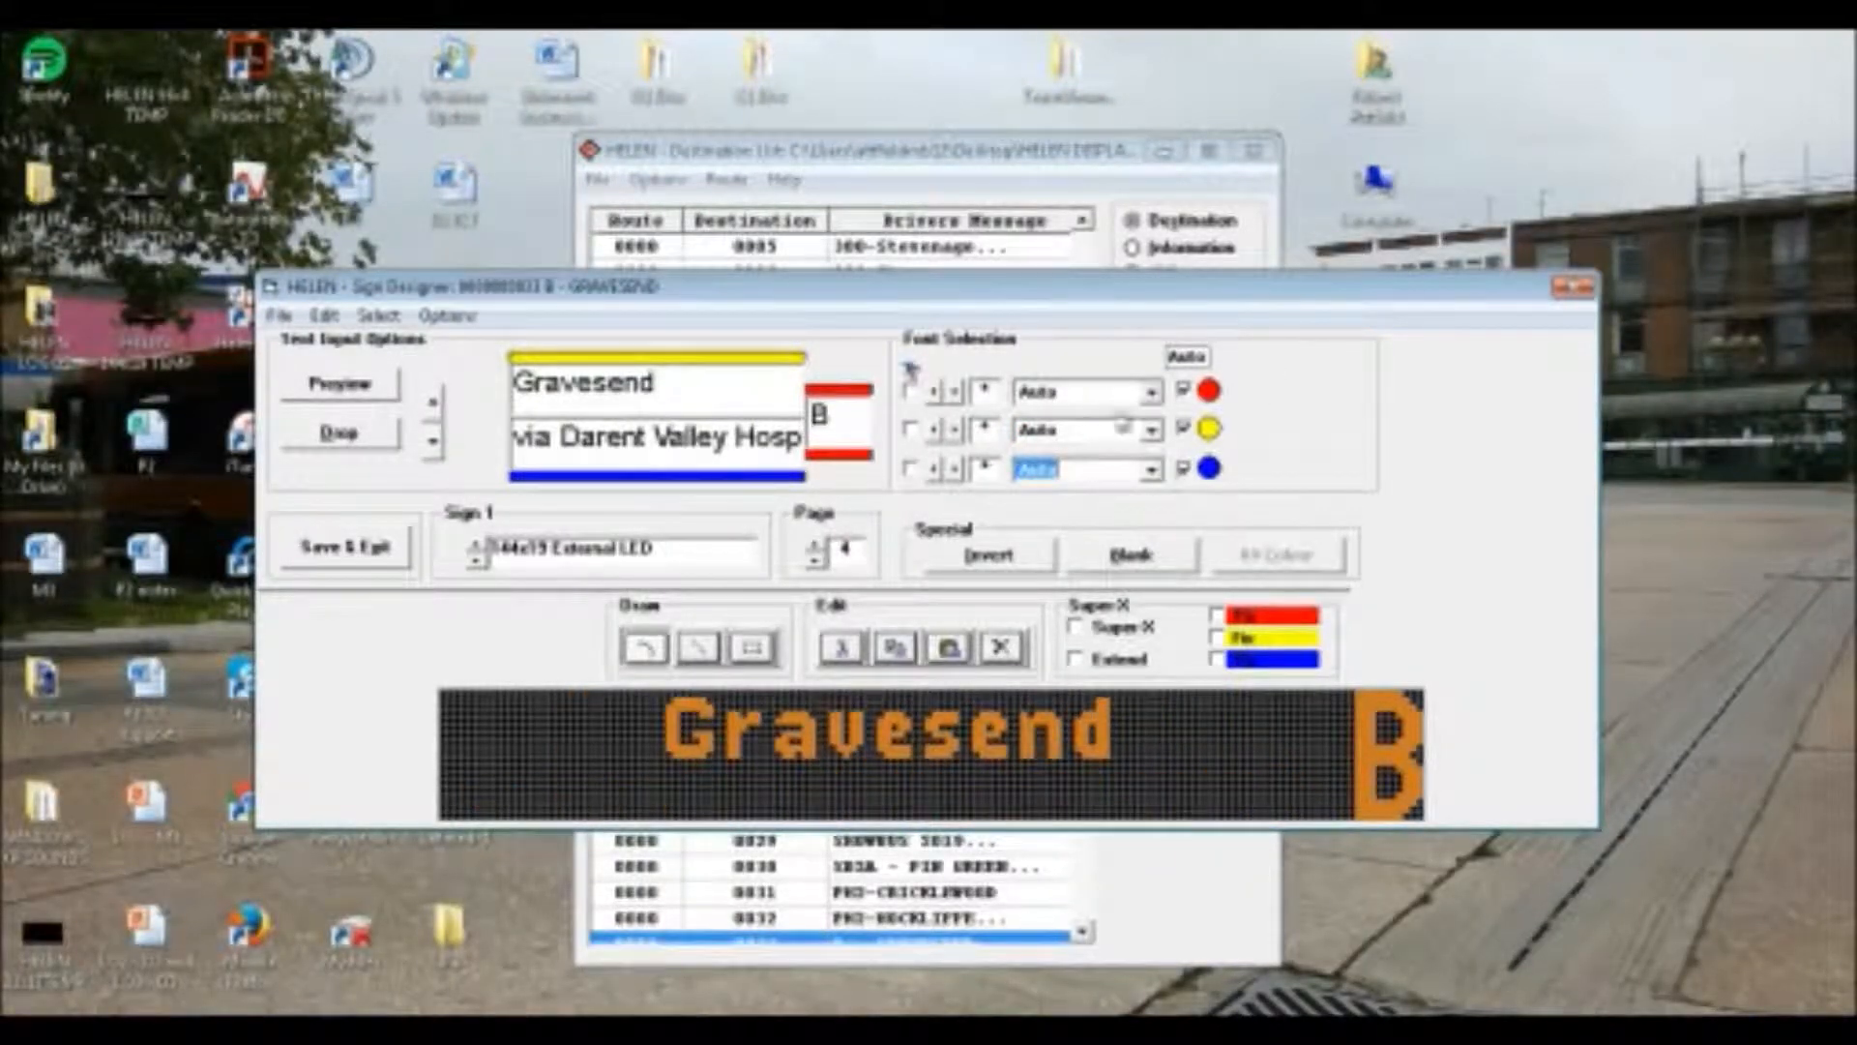
{"action": "left_click", "coordinate": [1151, 394]}
{"action": "left_click_drag", "start_coordinate": [1157, 453], "coordinate": [1153, 521]}
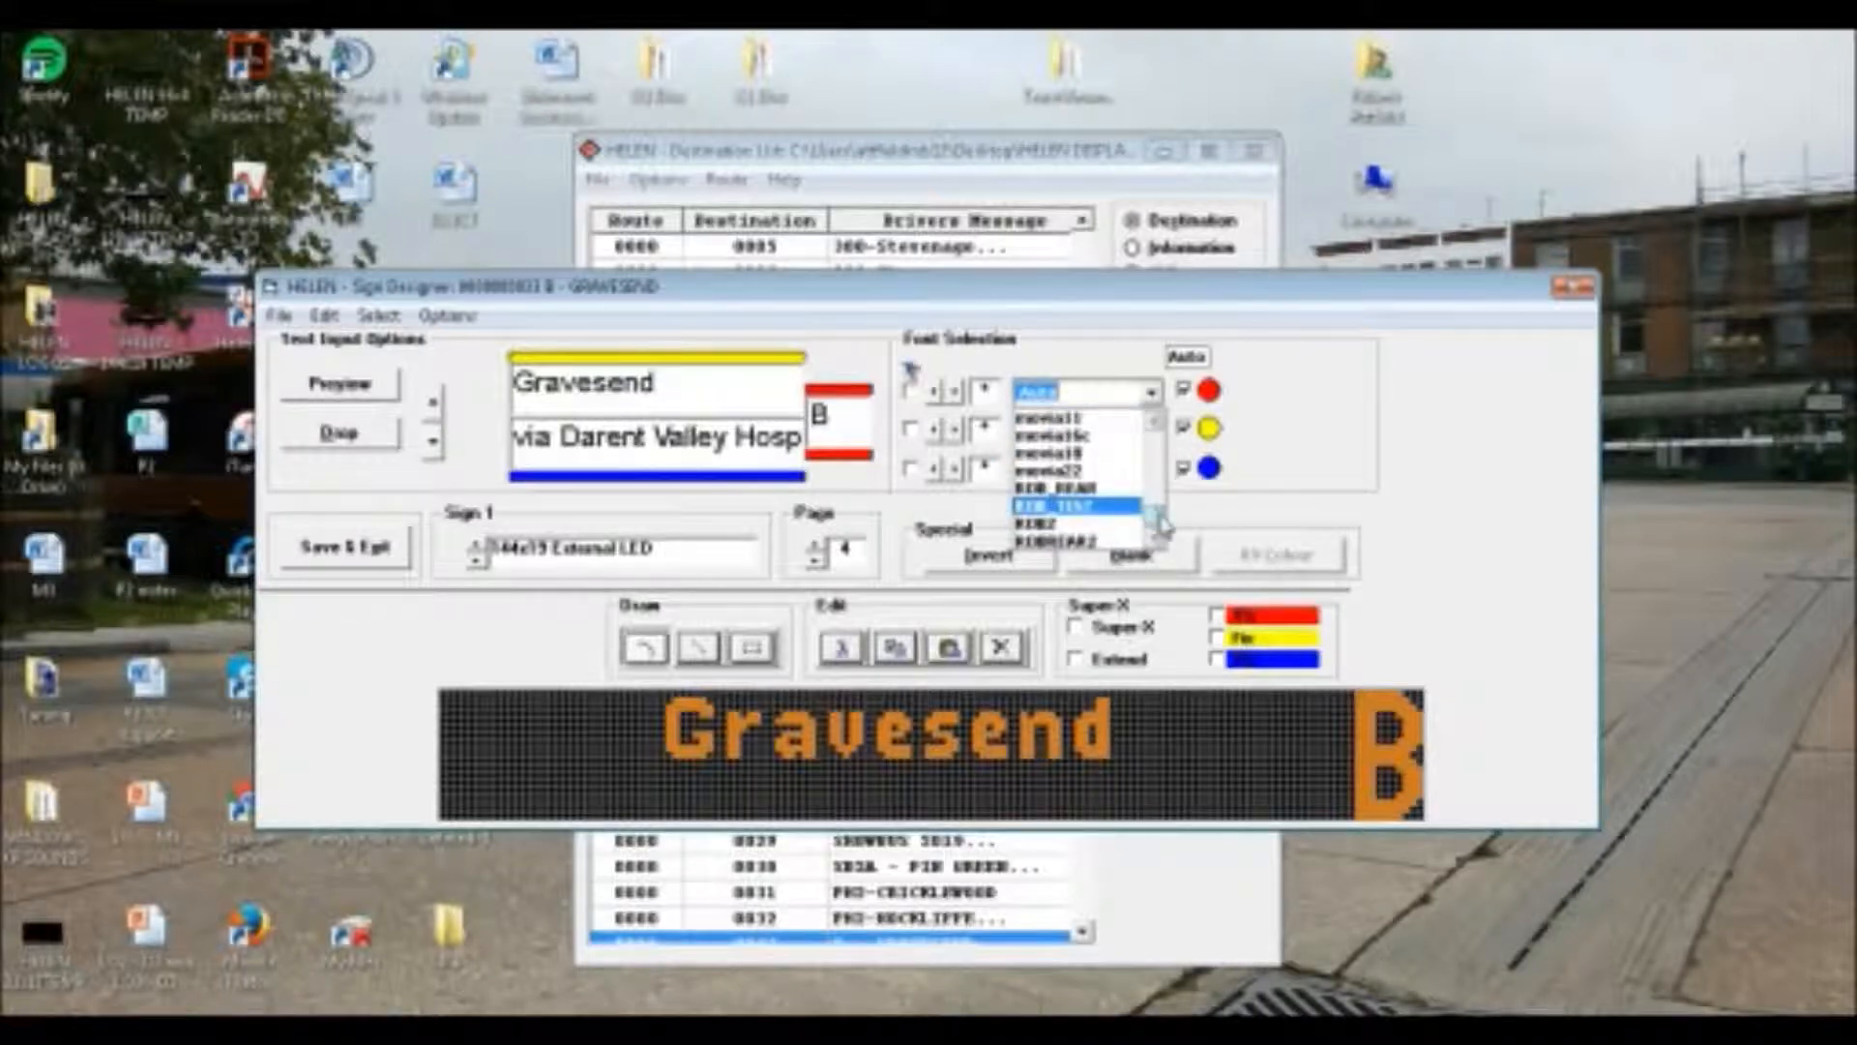
{"action": "left_click", "coordinate": [985, 448]}
{"action": "left_click", "coordinate": [1066, 437]}
{"action": "scroll", "coordinate": [1068, 439], "scroll_direction": "down", "scroll_amount": 6}
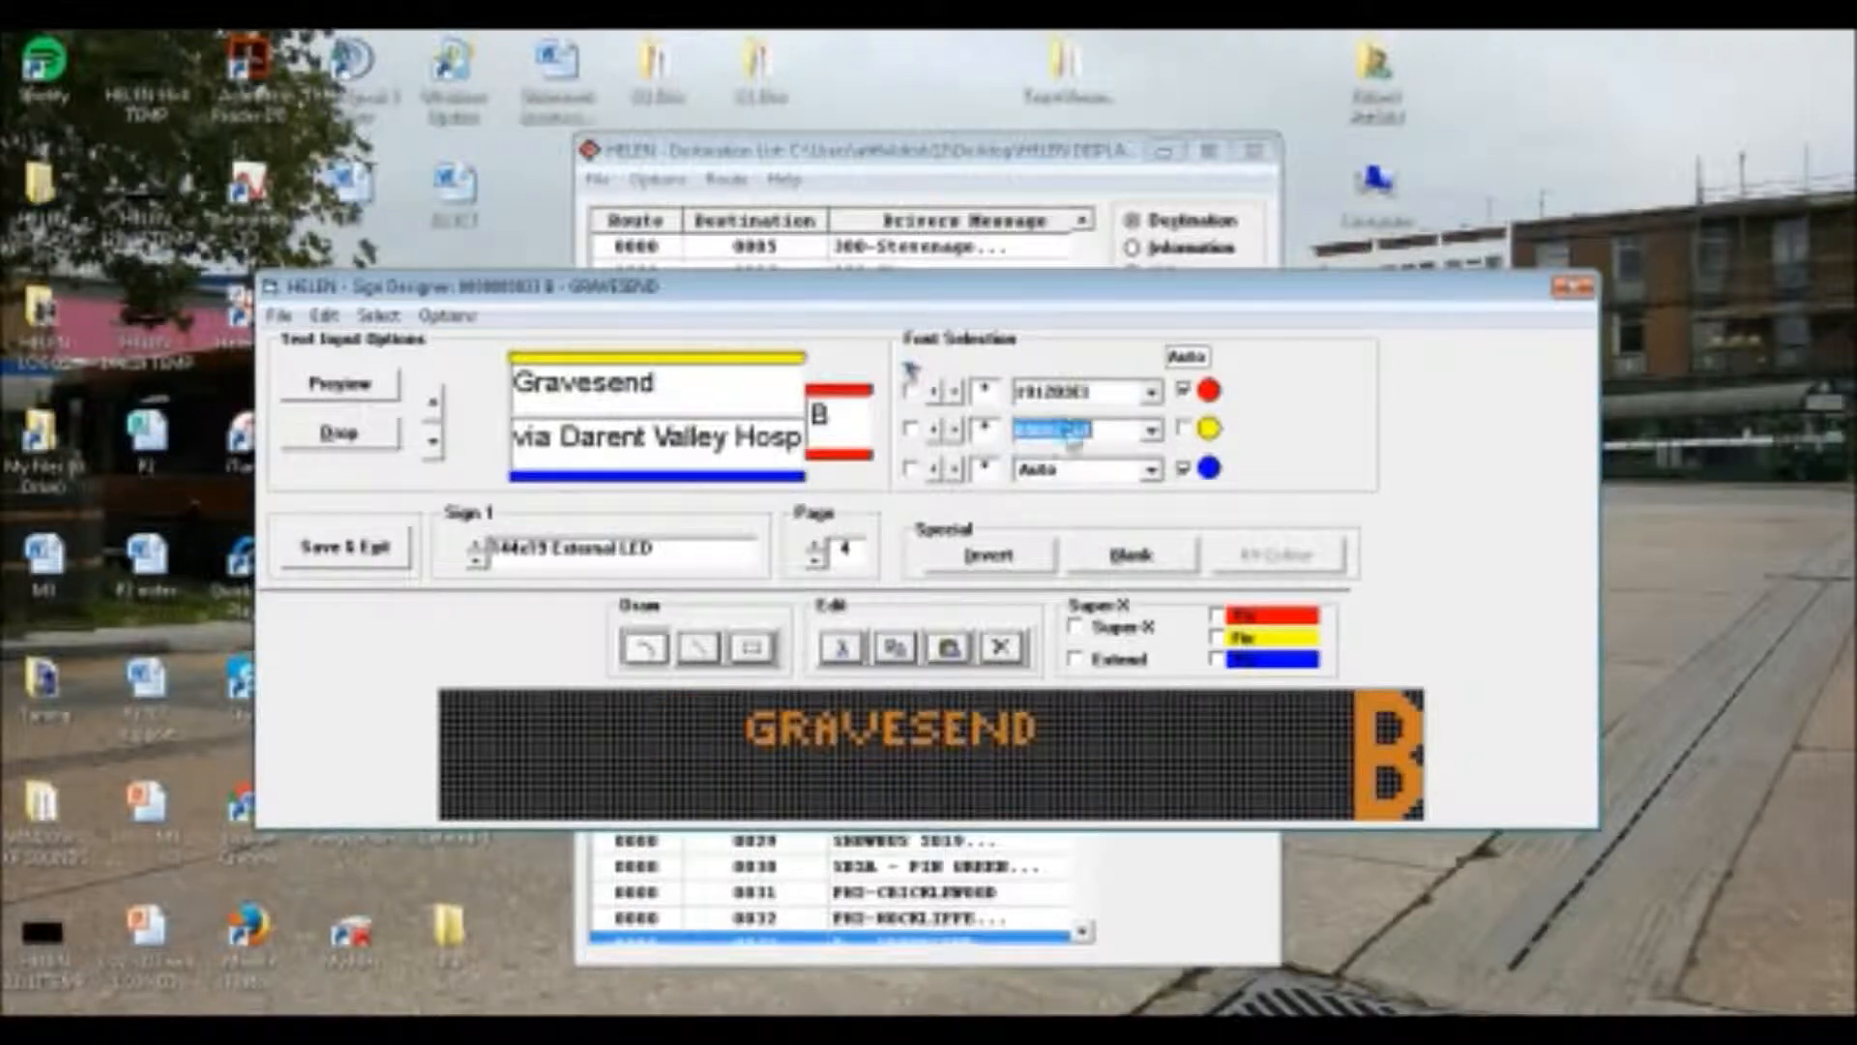
{"action": "scroll", "coordinate": [1069, 439], "scroll_direction": "down", "scroll_amount": 5}
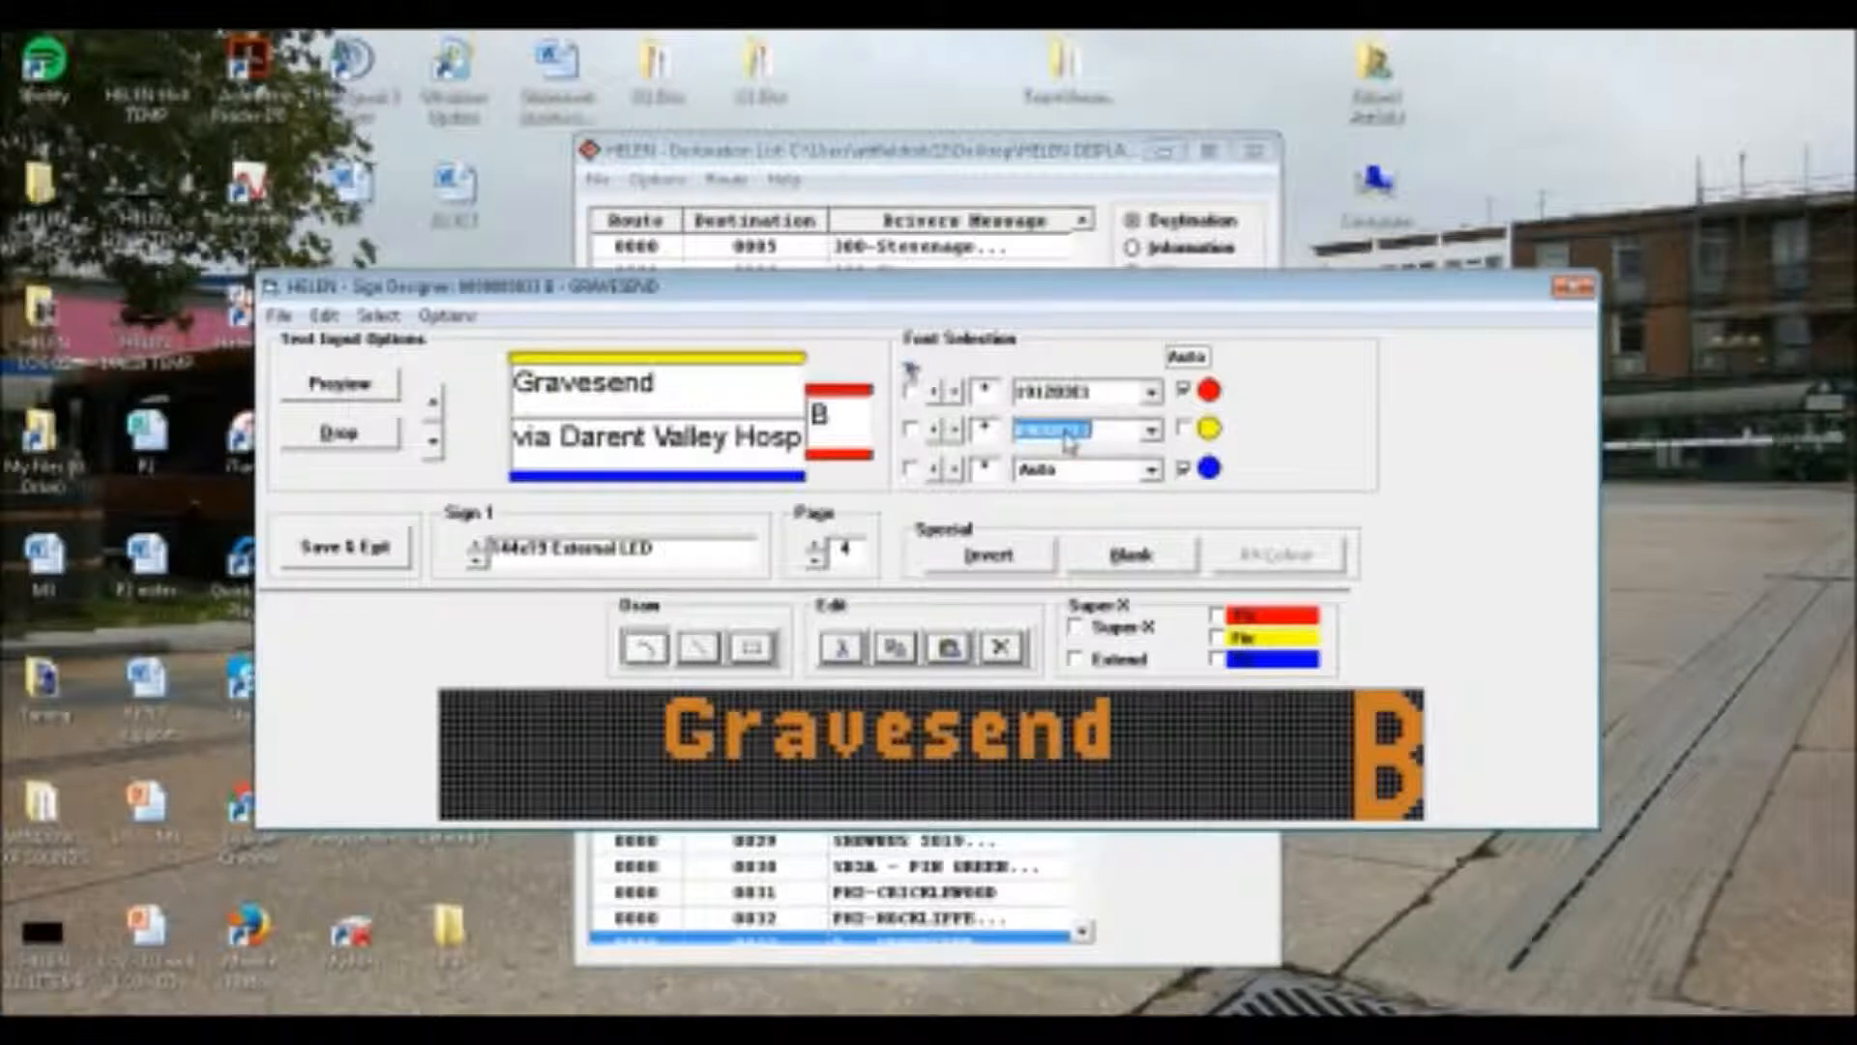
{"action": "scroll", "coordinate": [1064, 440], "scroll_direction": "down", "scroll_amount": 2}
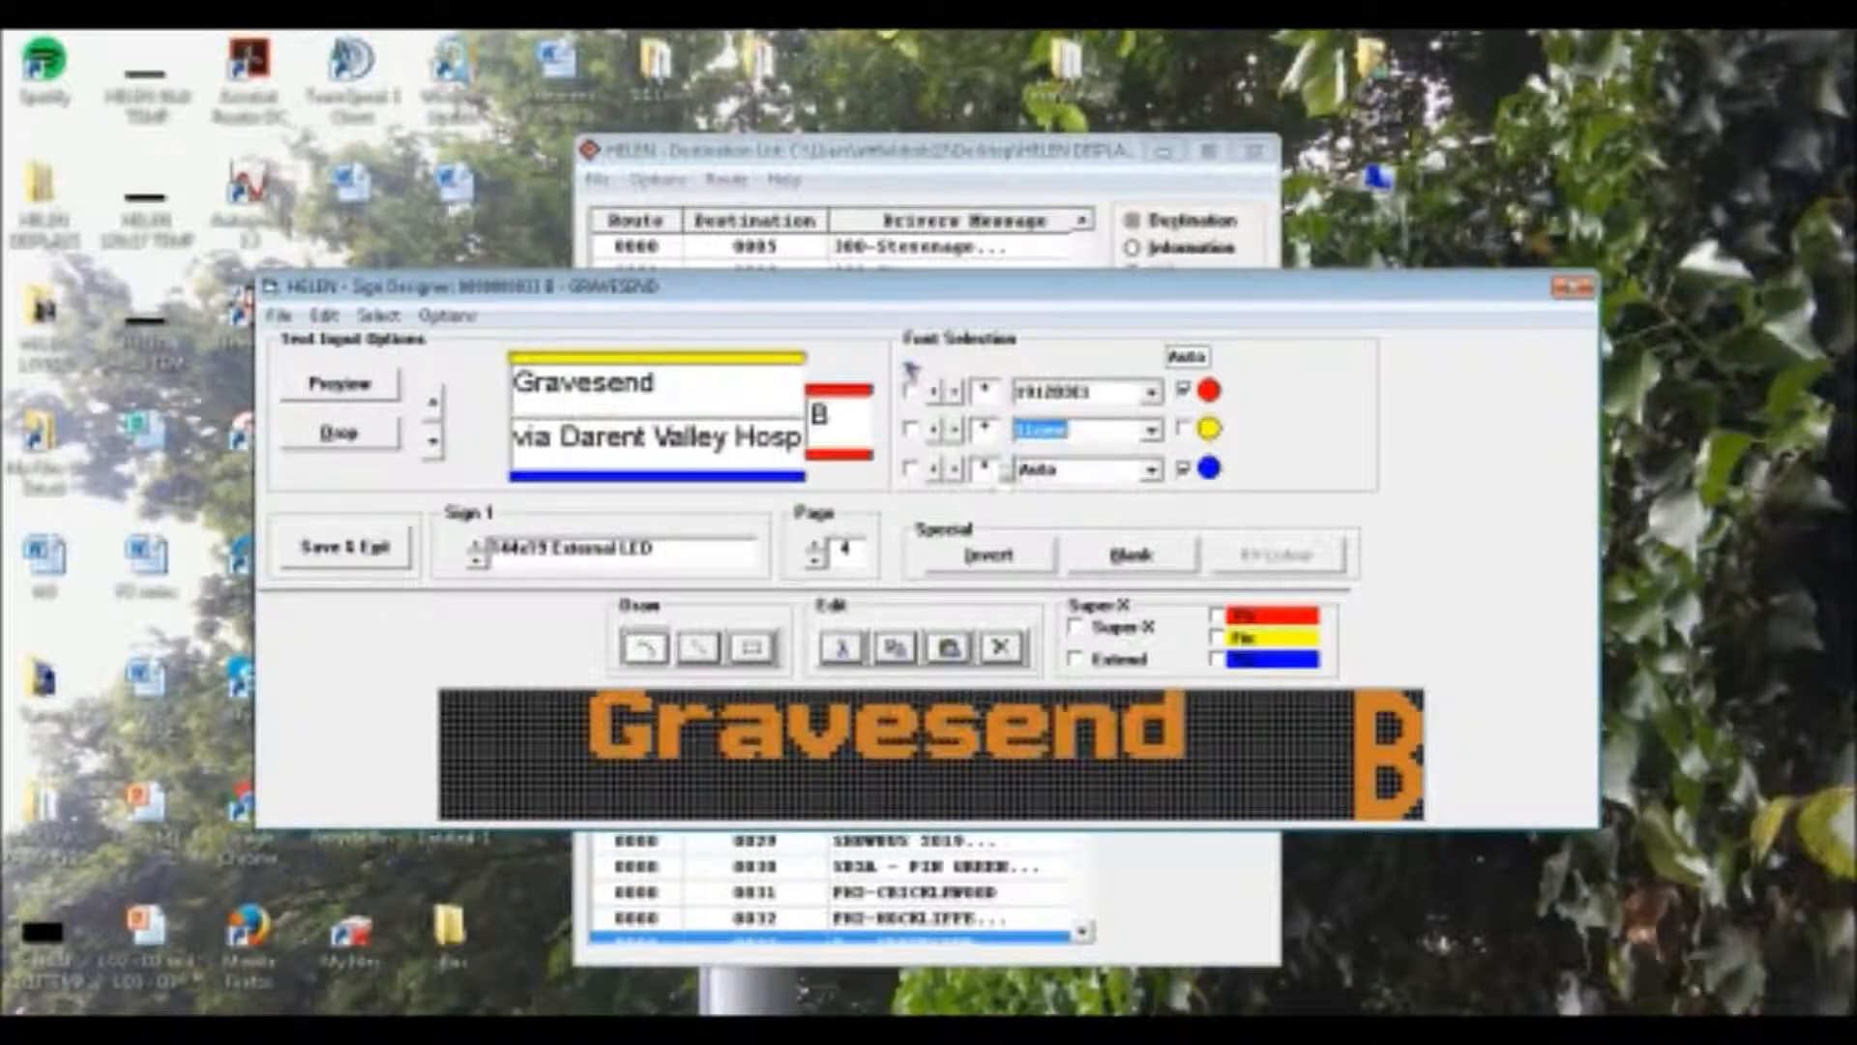
{"action": "left_click", "coordinate": [955, 430]}
Give the lower line "via Darent Valley Hospital" on the fourth page a mixed-case font that fits the sign width
{"action": "left_click", "coordinate": [1037, 472]}
{"action": "scroll", "coordinate": [1037, 472], "scroll_direction": "down", "scroll_amount": 2}
{"action": "scroll", "coordinate": [1039, 474], "scroll_direction": "down", "scroll_amount": 4}
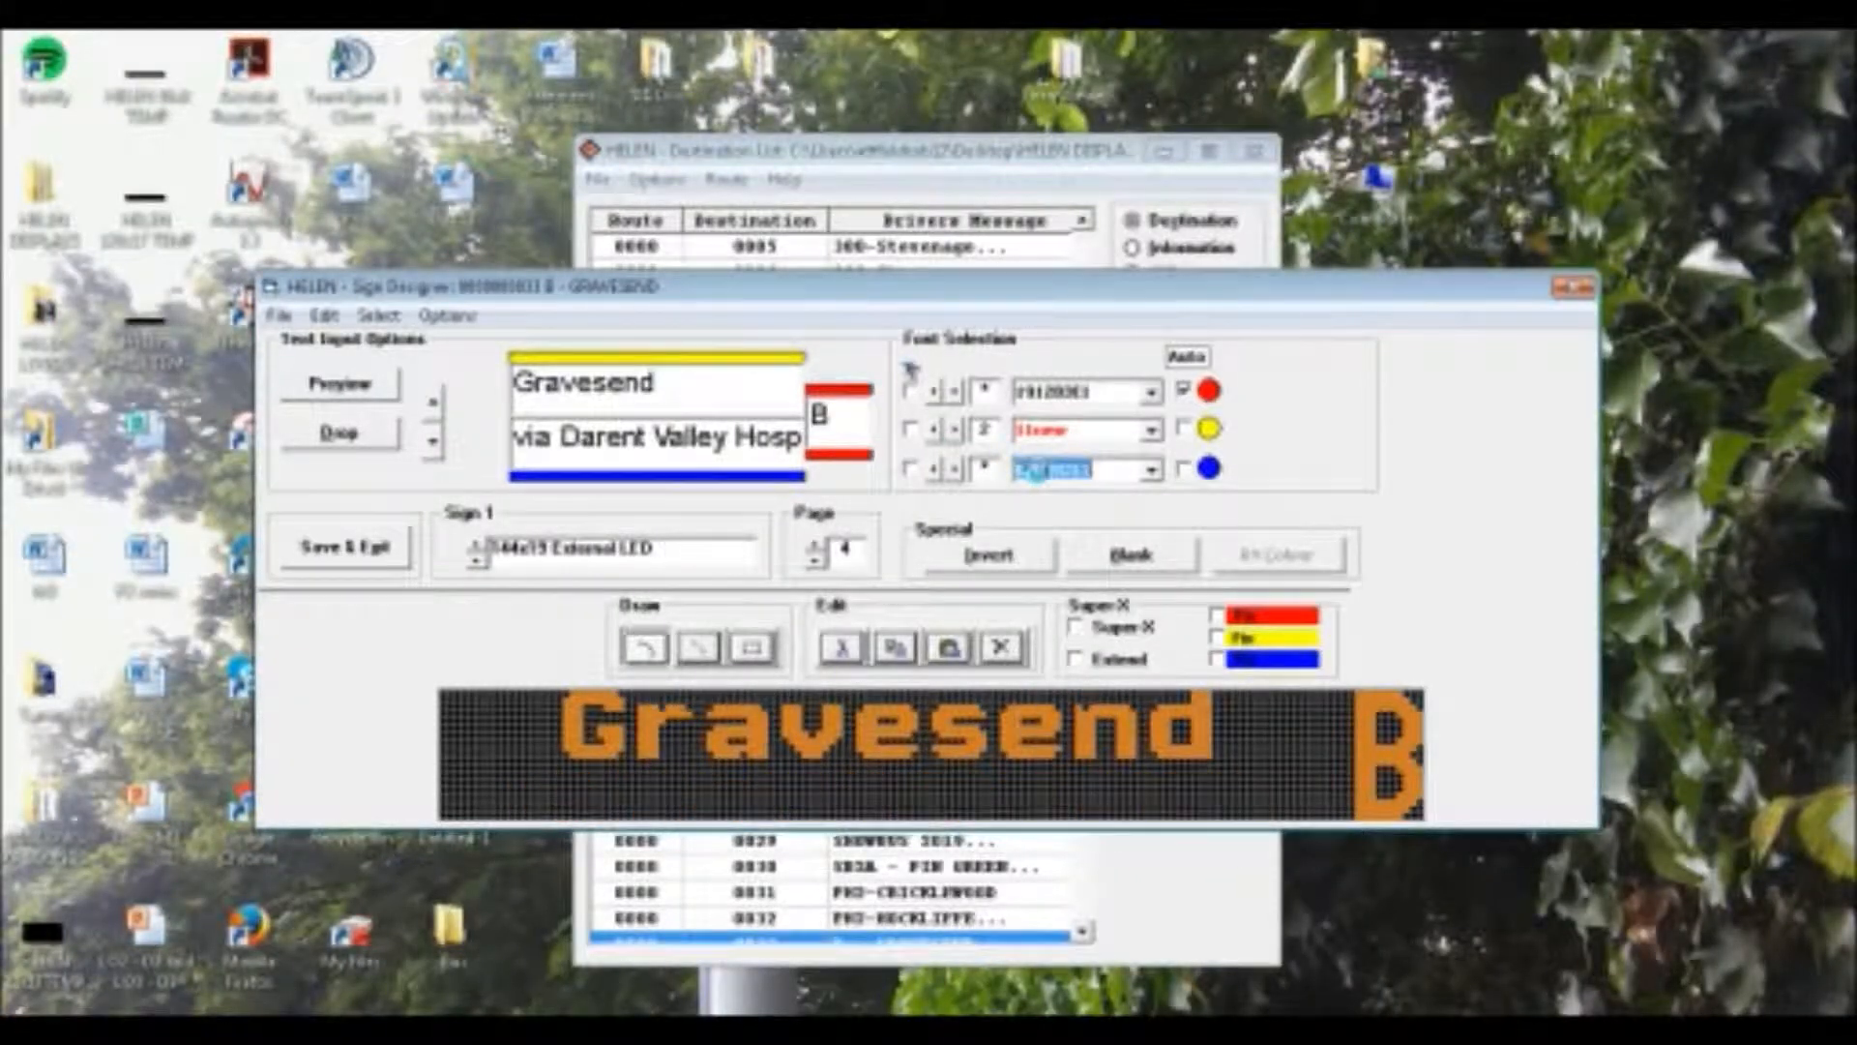
{"action": "scroll", "coordinate": [1041, 478], "scroll_direction": "down", "scroll_amount": 3}
{"action": "scroll", "coordinate": [1041, 478], "scroll_direction": "up", "scroll_amount": 3}
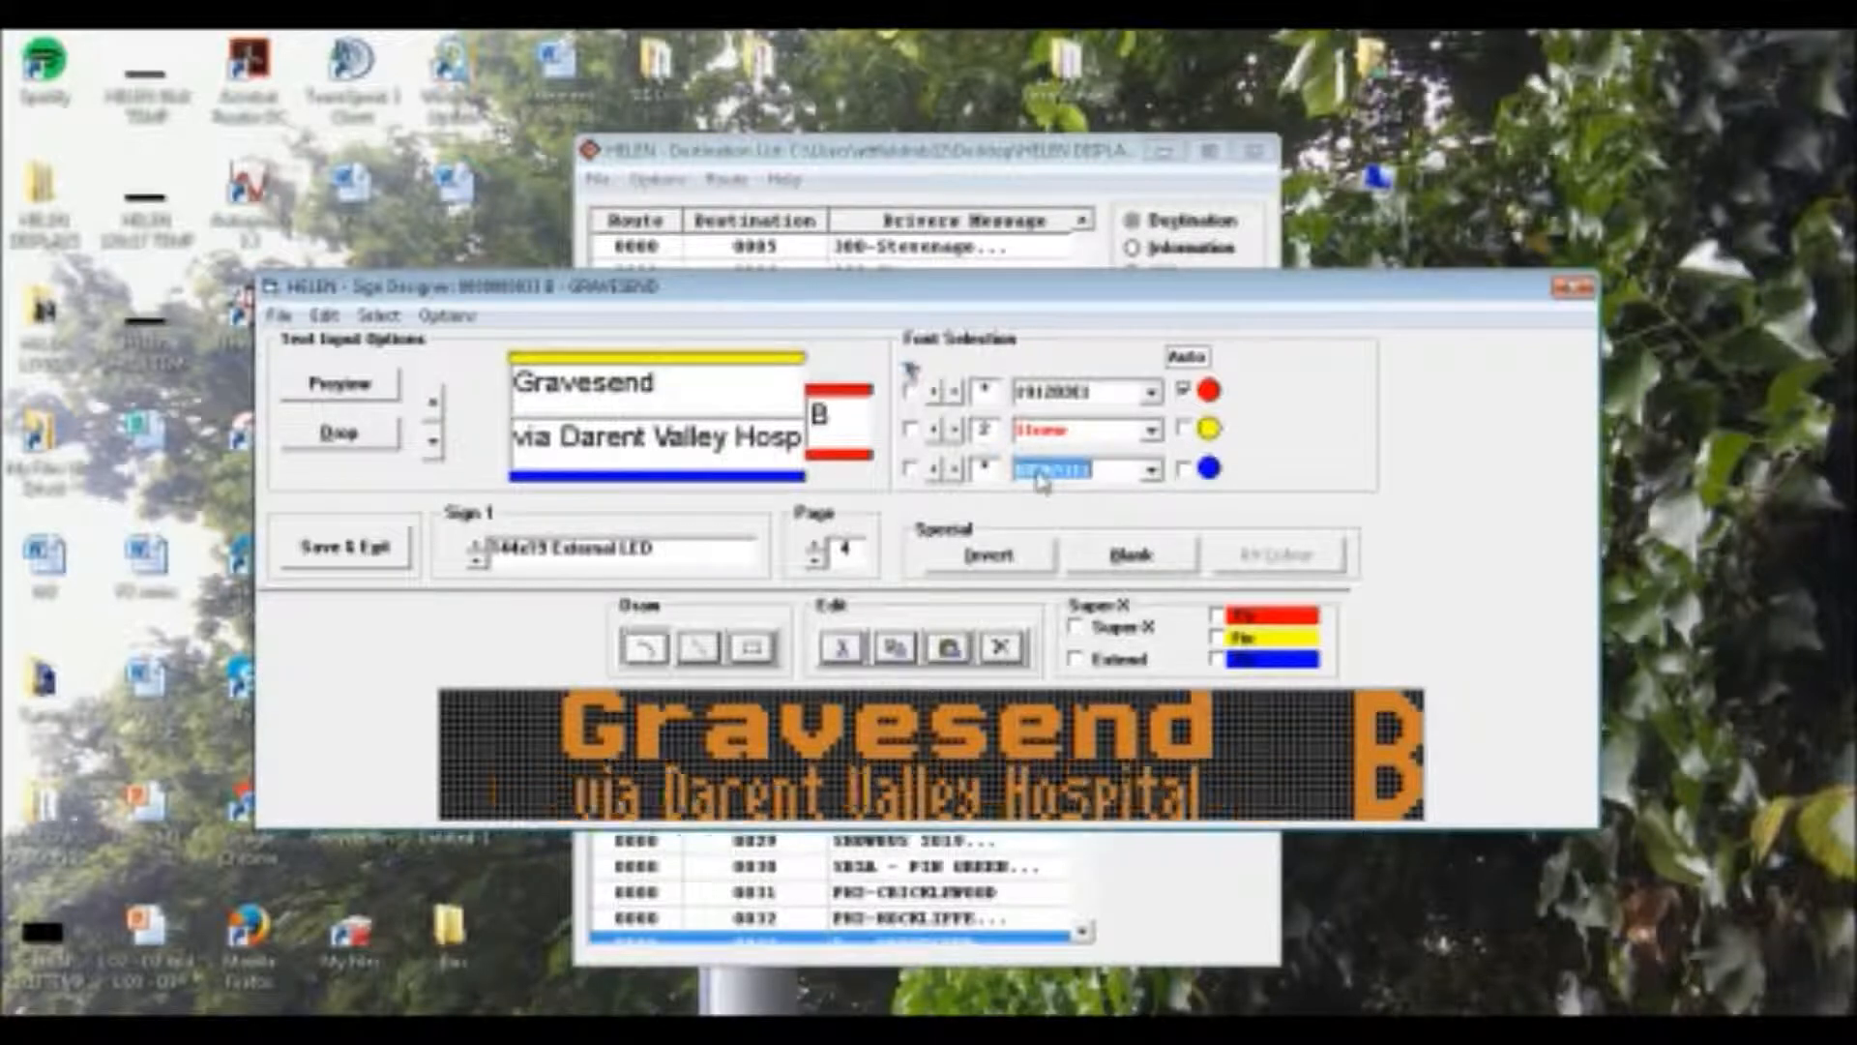
On Sign 1's fifth page, set "Gravesend" to the font 11new with letter spacing 2 and "via Bluewater" to 07Super
{"action": "left_click", "coordinate": [815, 546]}
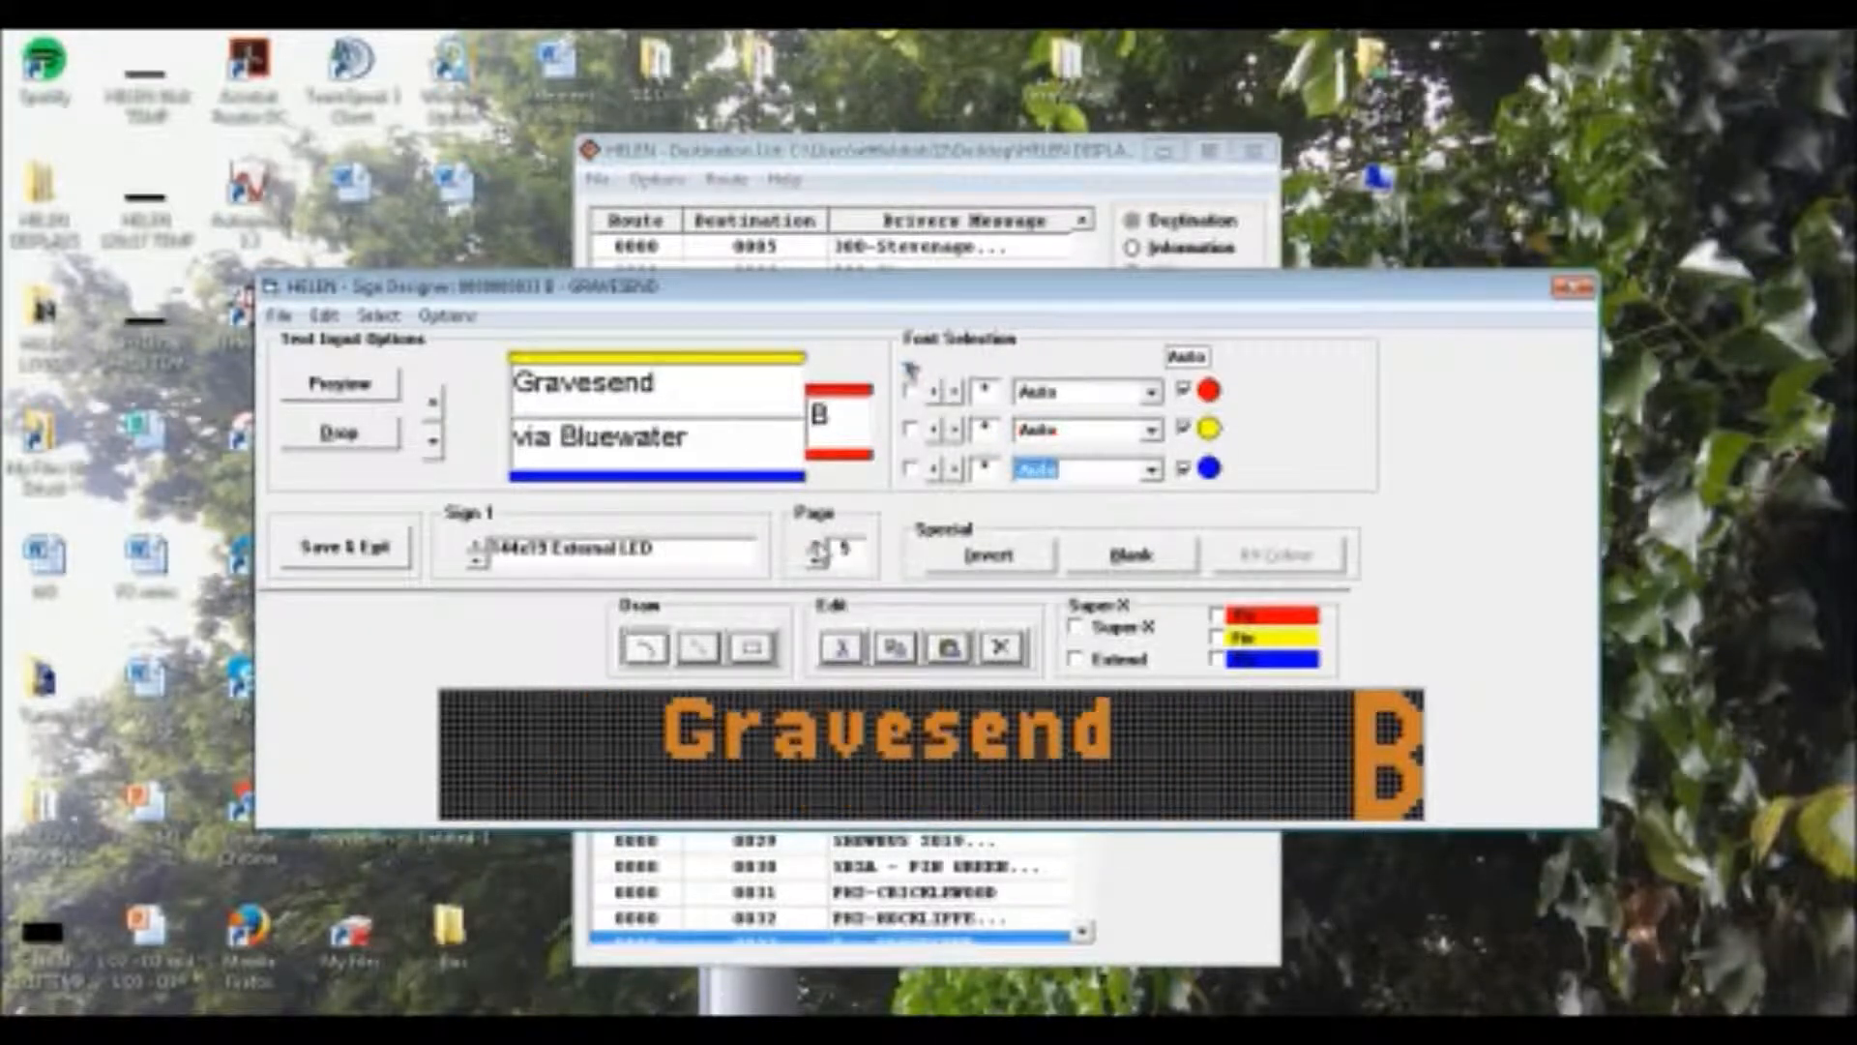
{"action": "left_click", "coordinate": [1151, 392]}
{"action": "left_click_drag", "start_coordinate": [1157, 428], "coordinate": [1157, 525]}
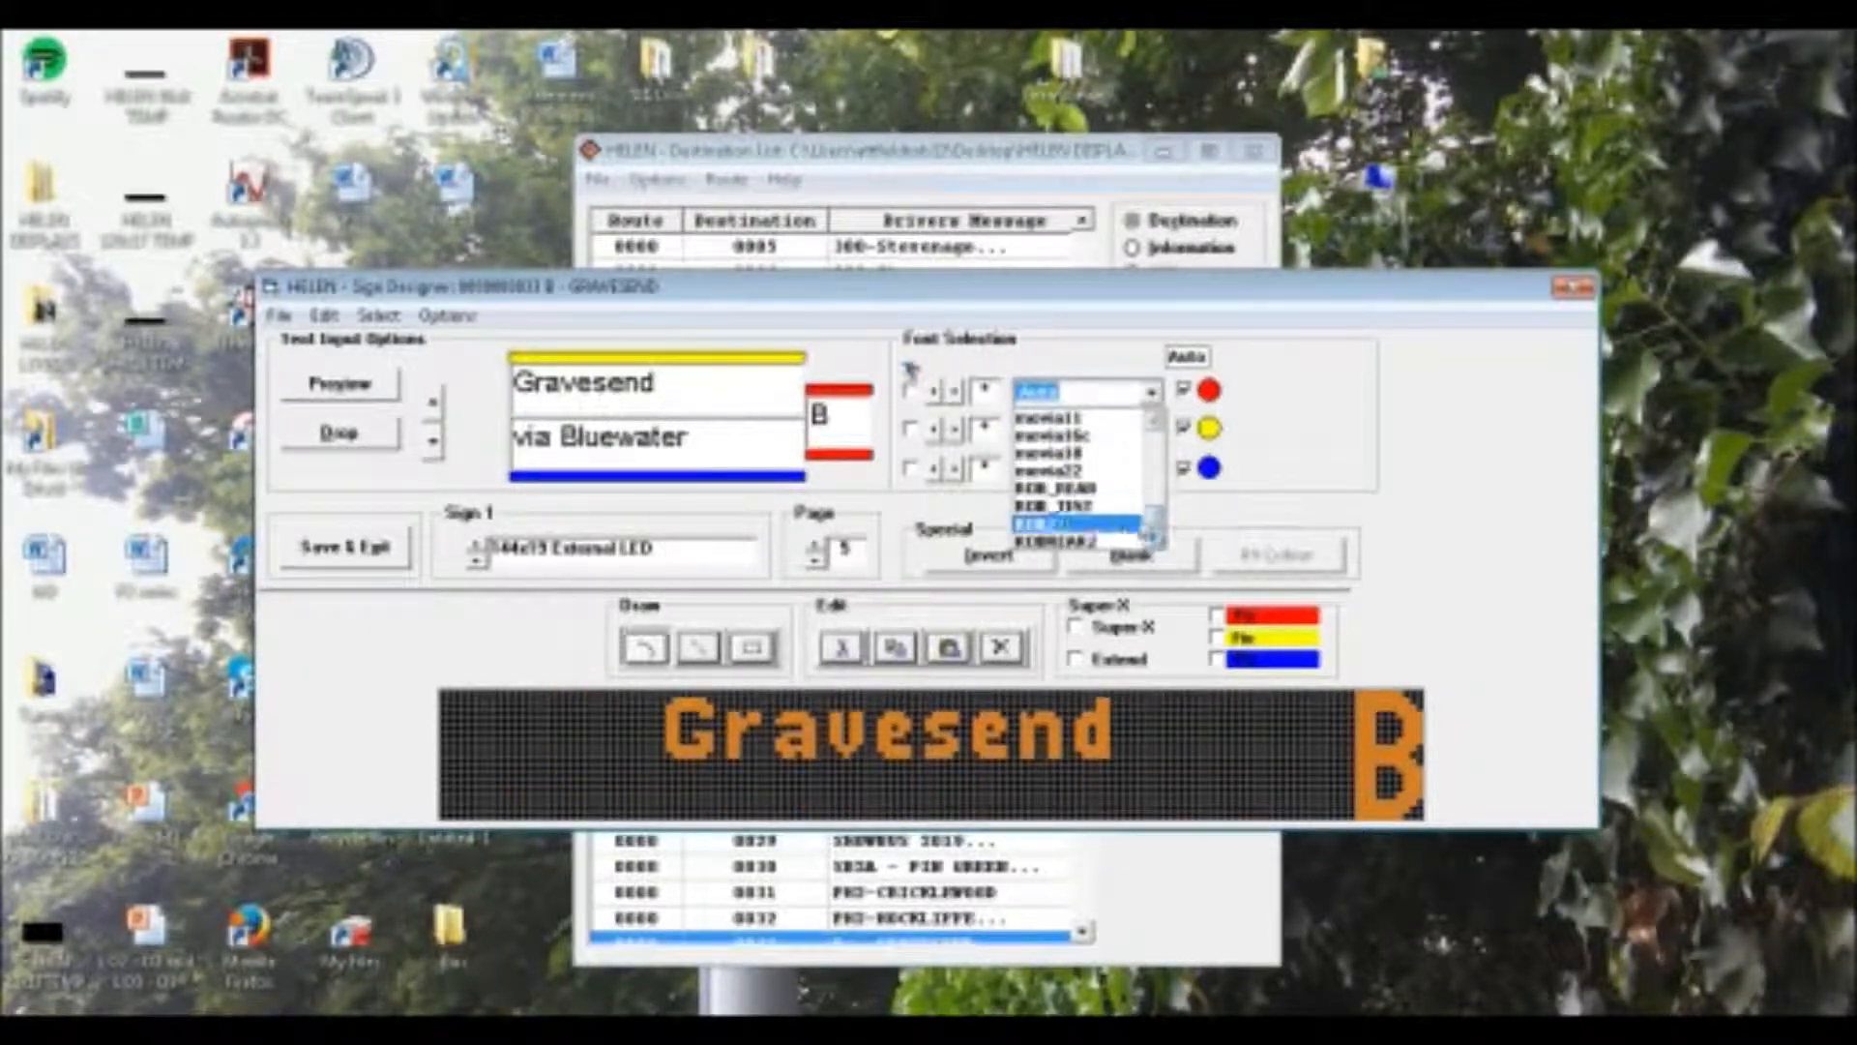
{"action": "left_click", "coordinate": [1205, 496]}
{"action": "left_click", "coordinate": [1130, 441]}
{"action": "scroll", "coordinate": [1129, 443], "scroll_direction": "down", "scroll_amount": 1}
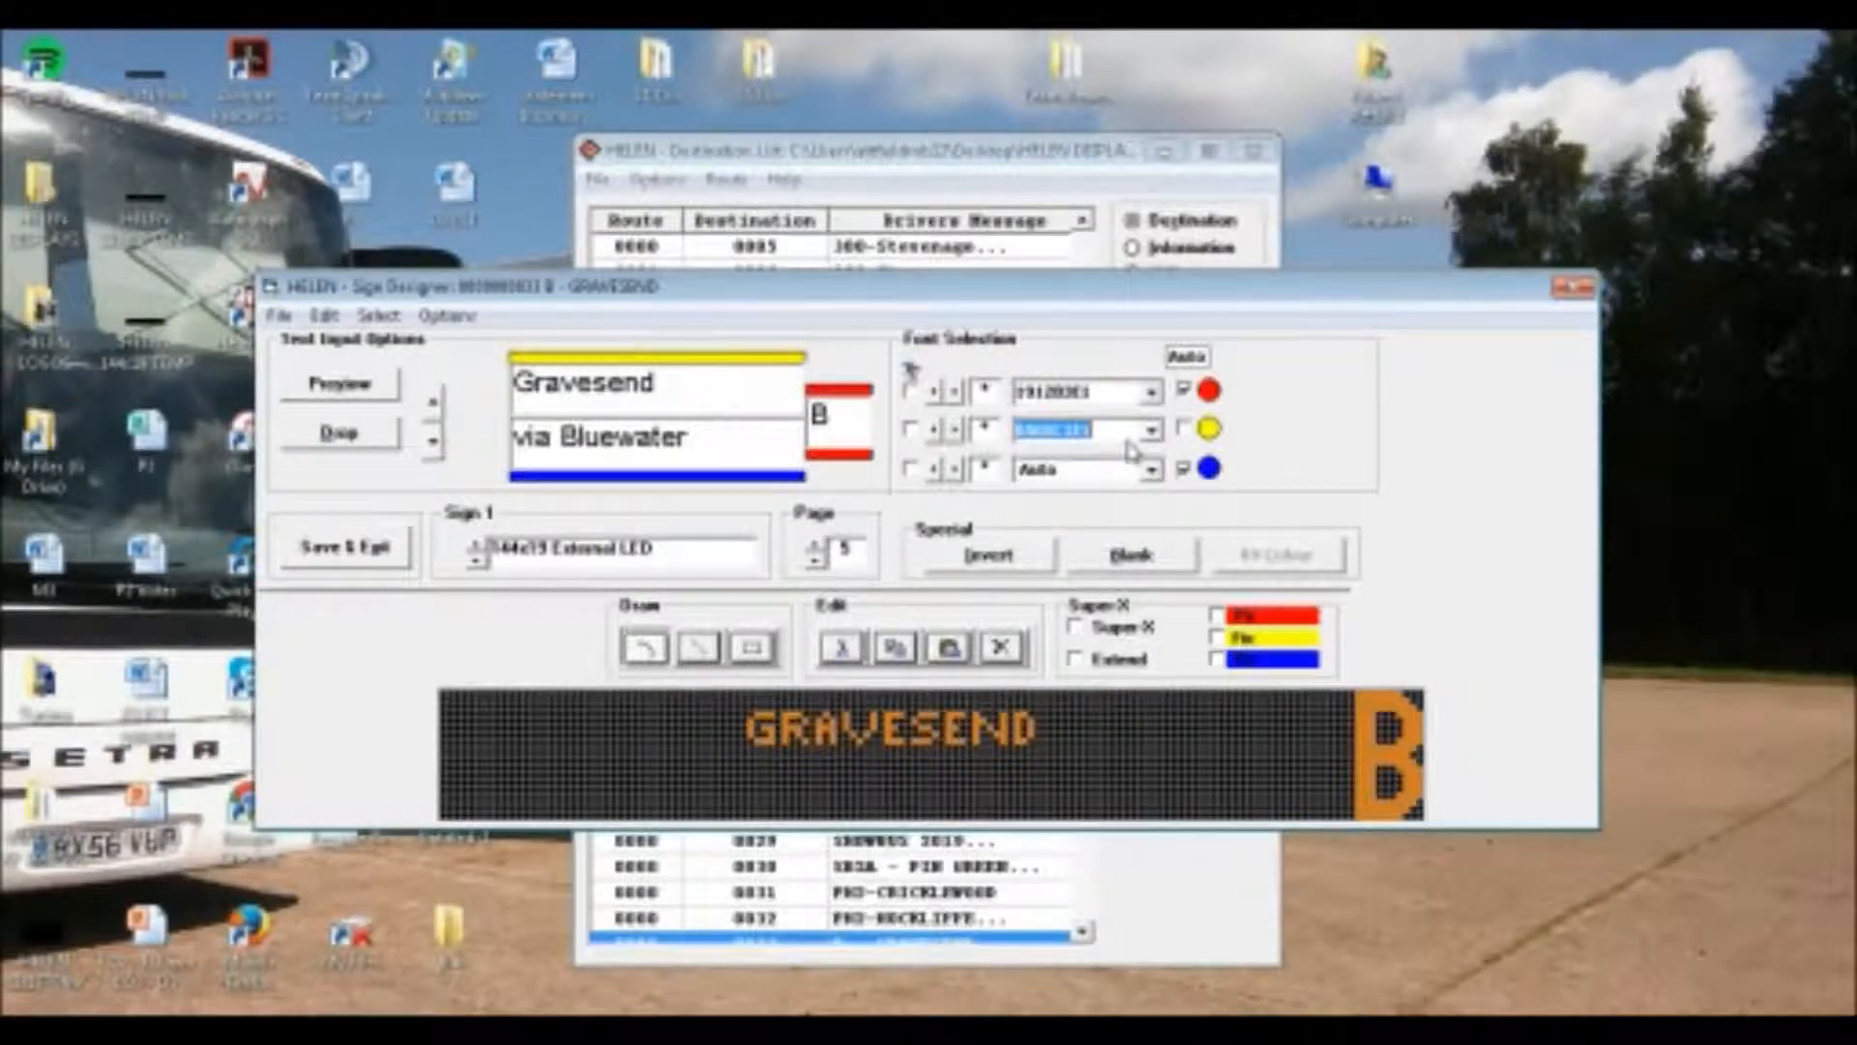
{"action": "scroll", "coordinate": [1124, 440], "scroll_direction": "down", "scroll_amount": 3}
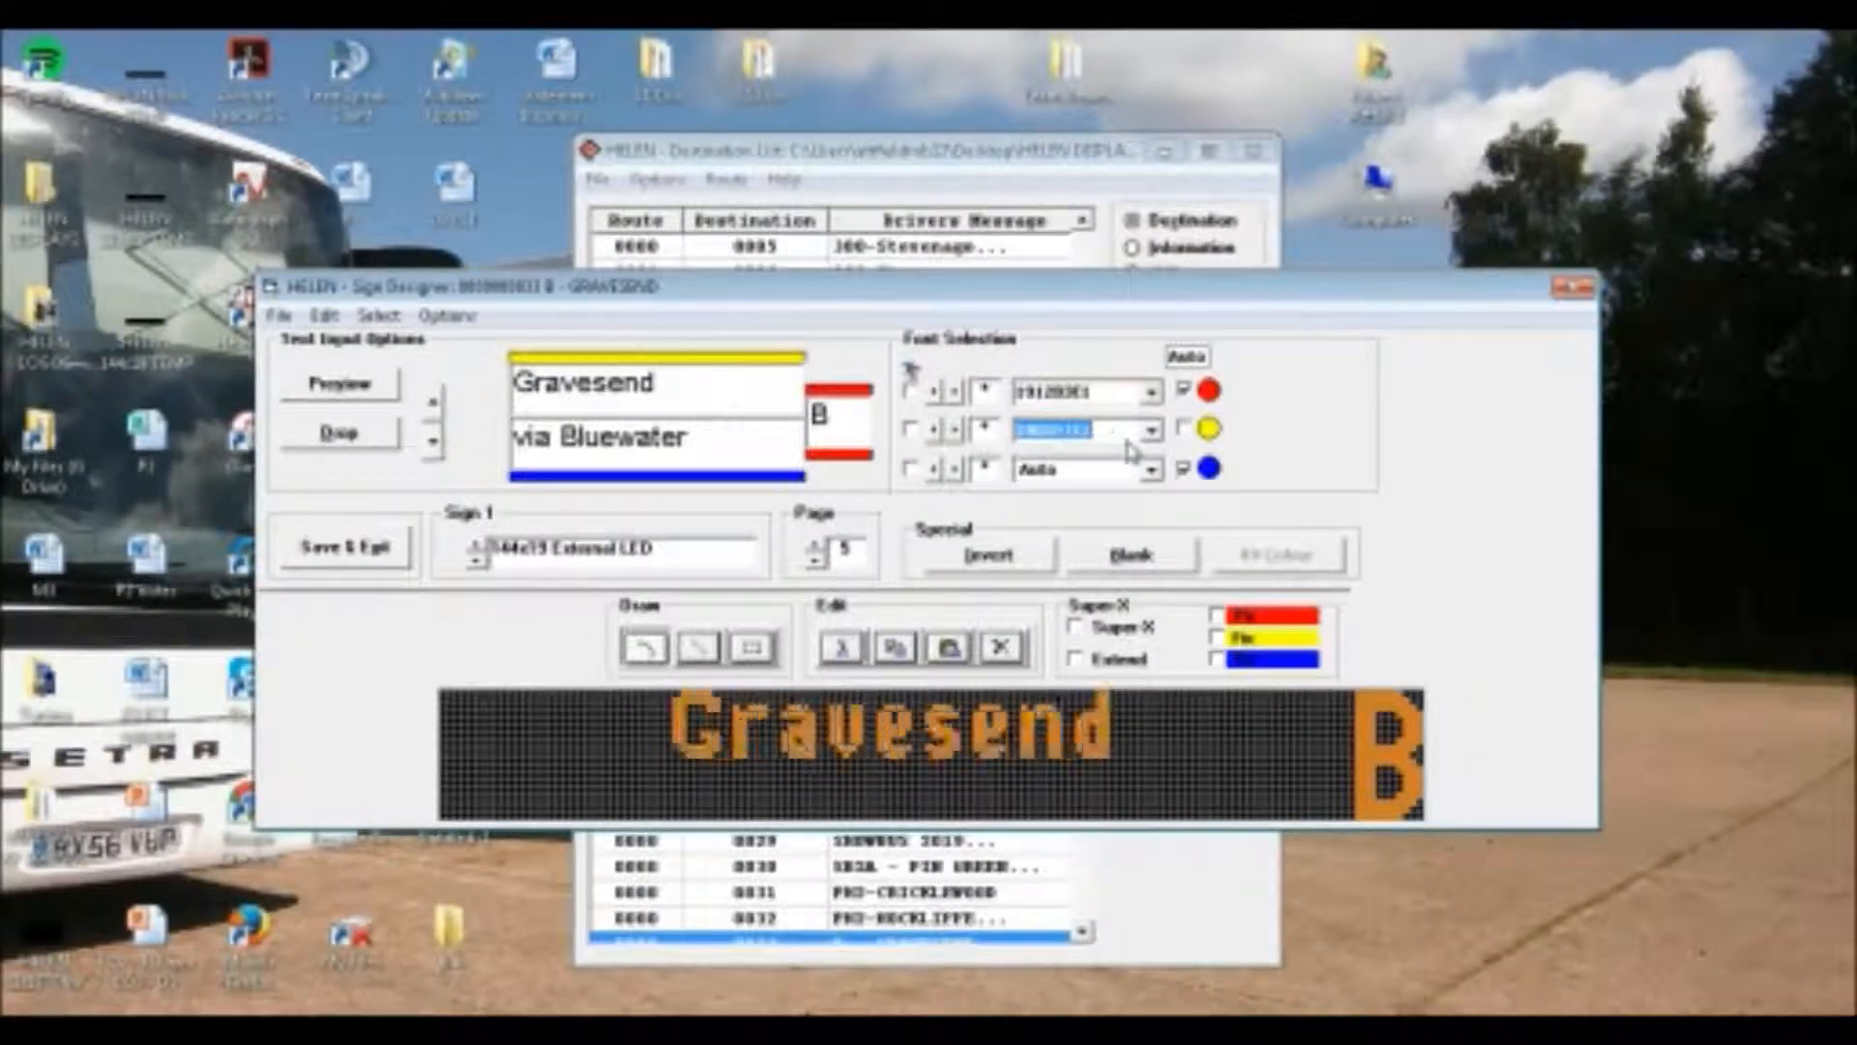
{"action": "left_click", "coordinate": [955, 431]}
{"action": "left_click", "coordinate": [1034, 476]}
{"action": "scroll", "coordinate": [1040, 491], "scroll_direction": "down", "scroll_amount": 2}
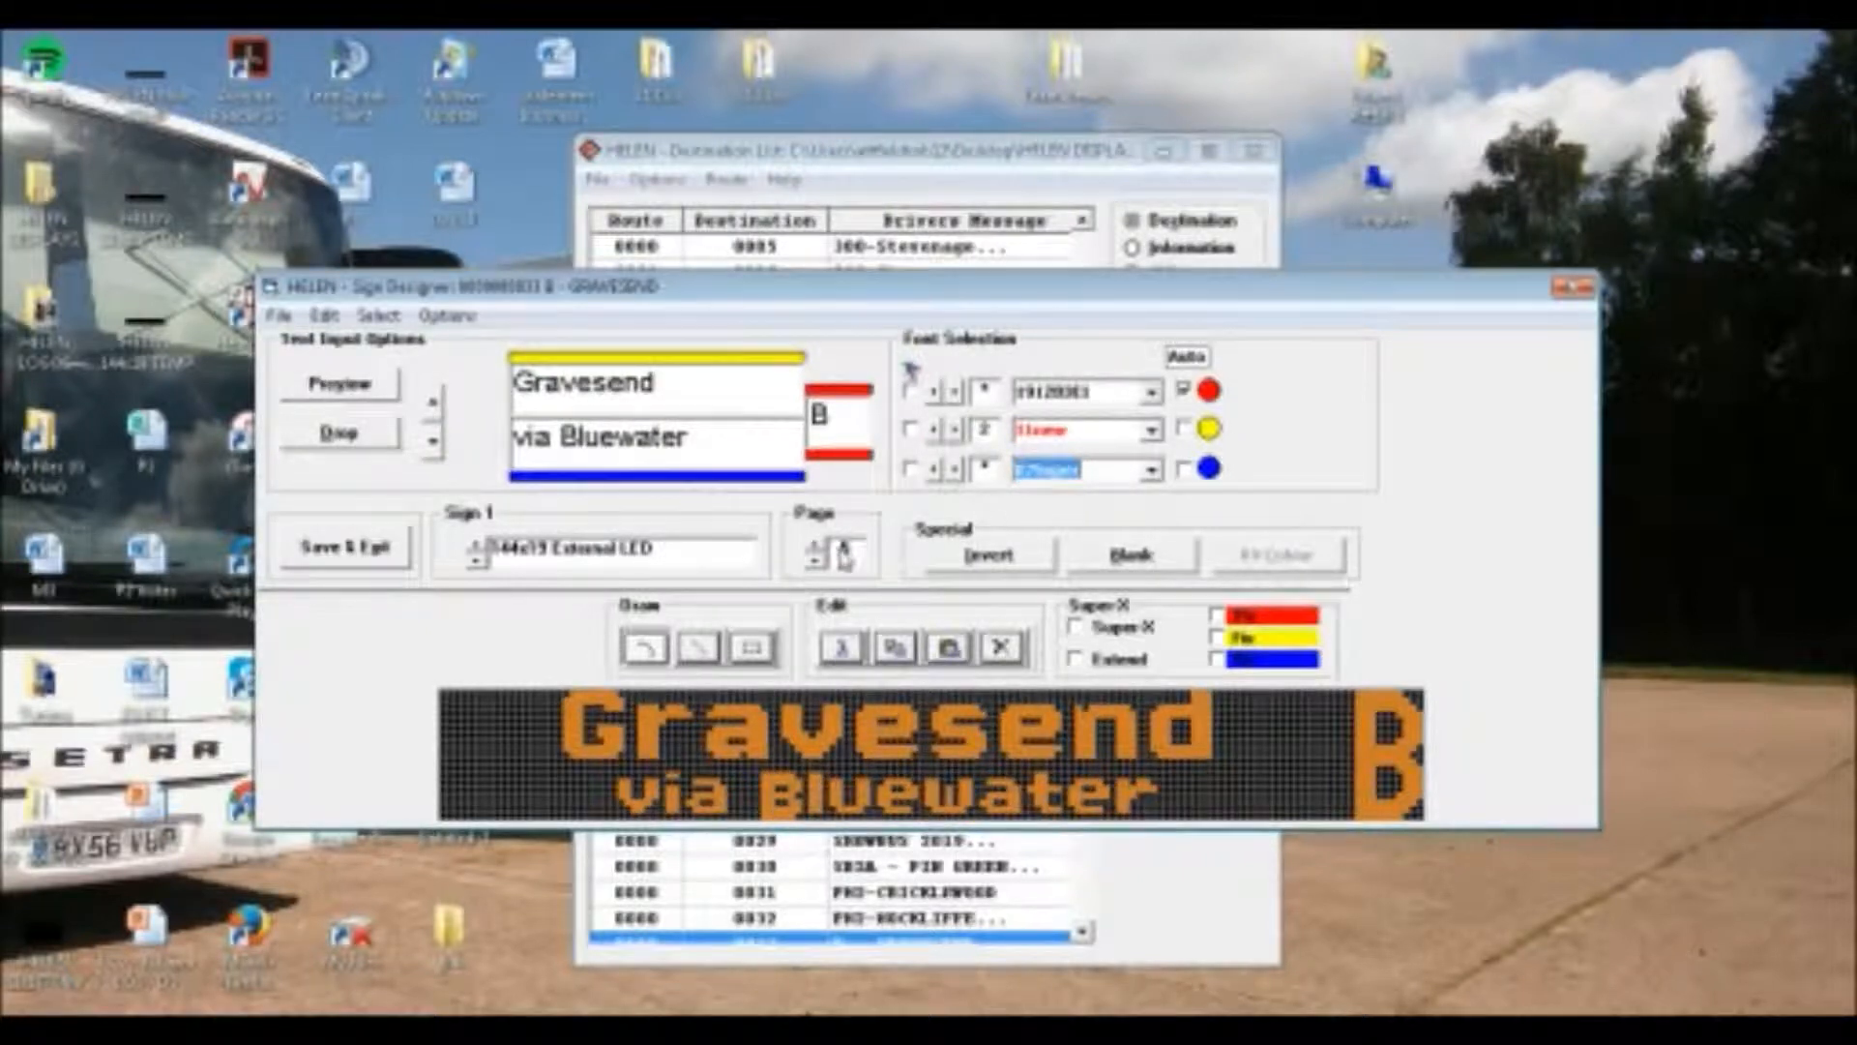
On Sign 1's sixth page, set "Gravesend" to the font 11new with letter spacing 2 and "via Greenhithe" to 07Super
{"action": "left_click", "coordinate": [818, 546]}
{"action": "left_click", "coordinate": [1151, 391]}
{"action": "left_click_drag", "start_coordinate": [1153, 443], "coordinate": [1151, 512]}
{"action": "left_click", "coordinate": [1209, 480]}
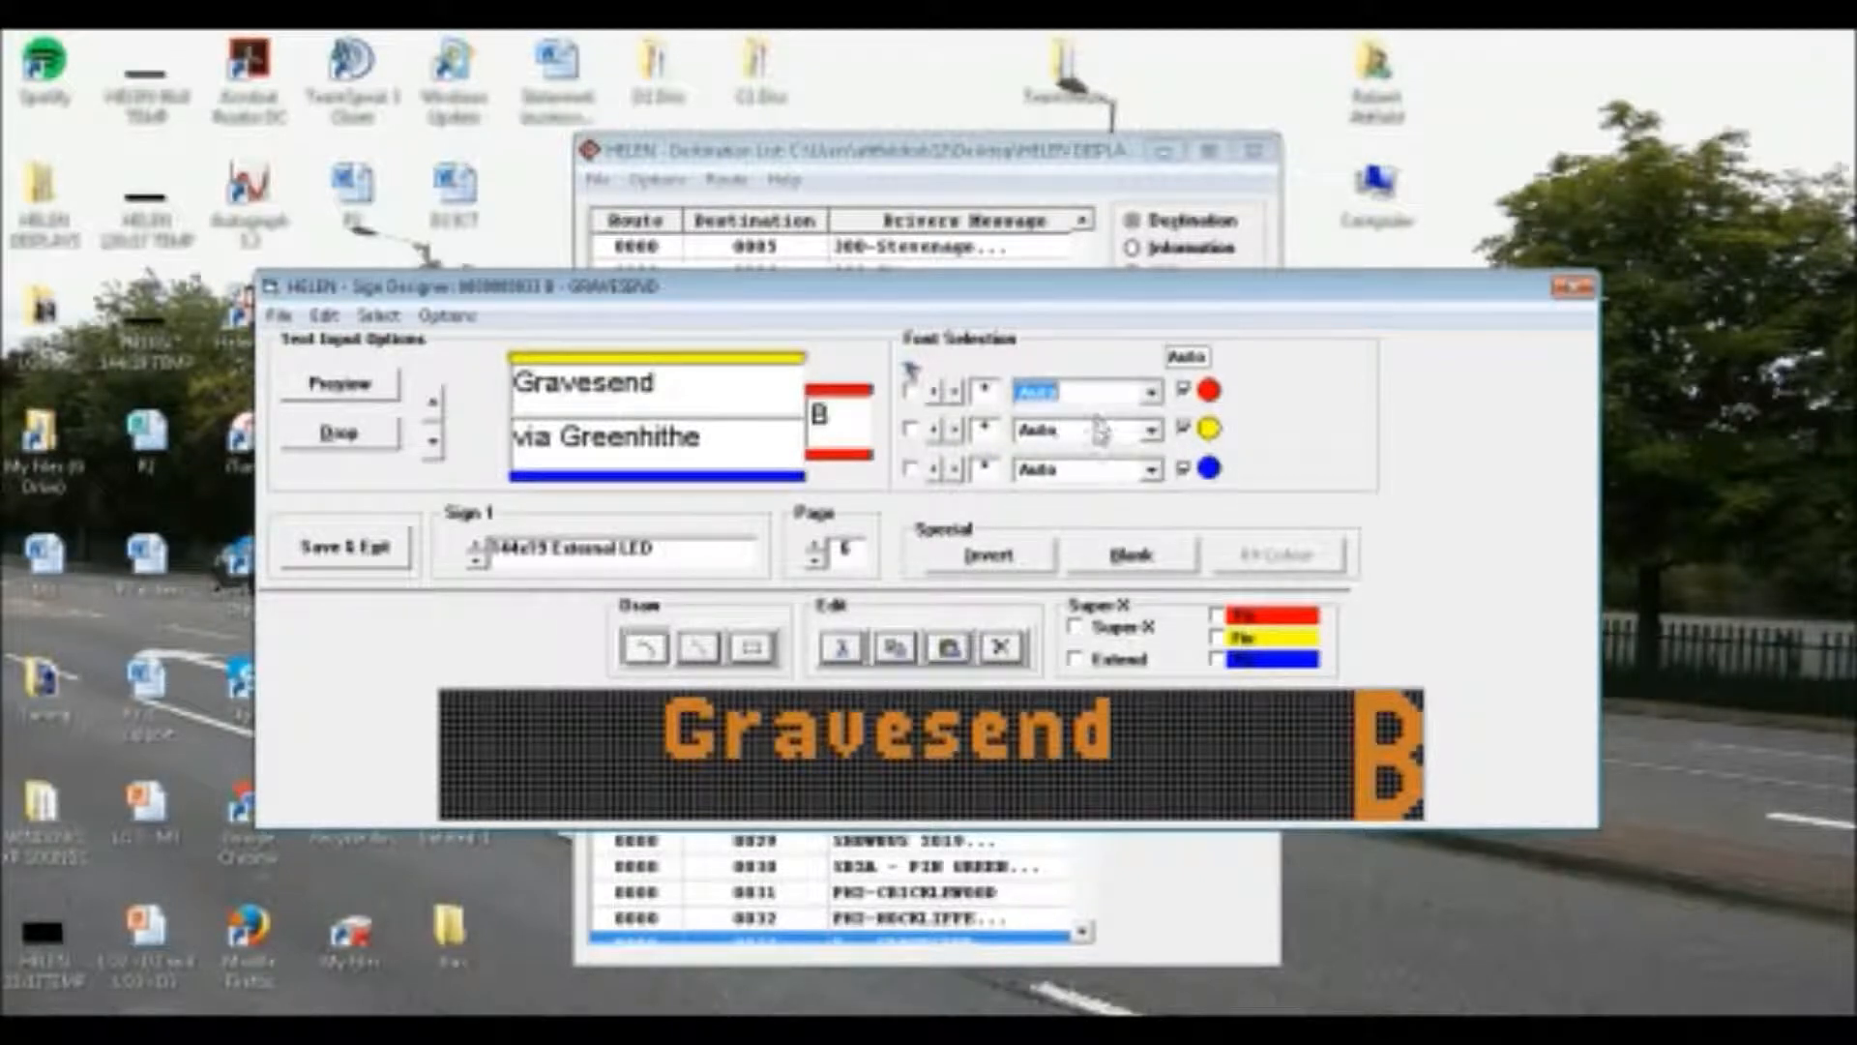
{"action": "left_click", "coordinate": [1101, 428]}
{"action": "scroll", "coordinate": [1098, 432], "scroll_direction": "down", "scroll_amount": 1}
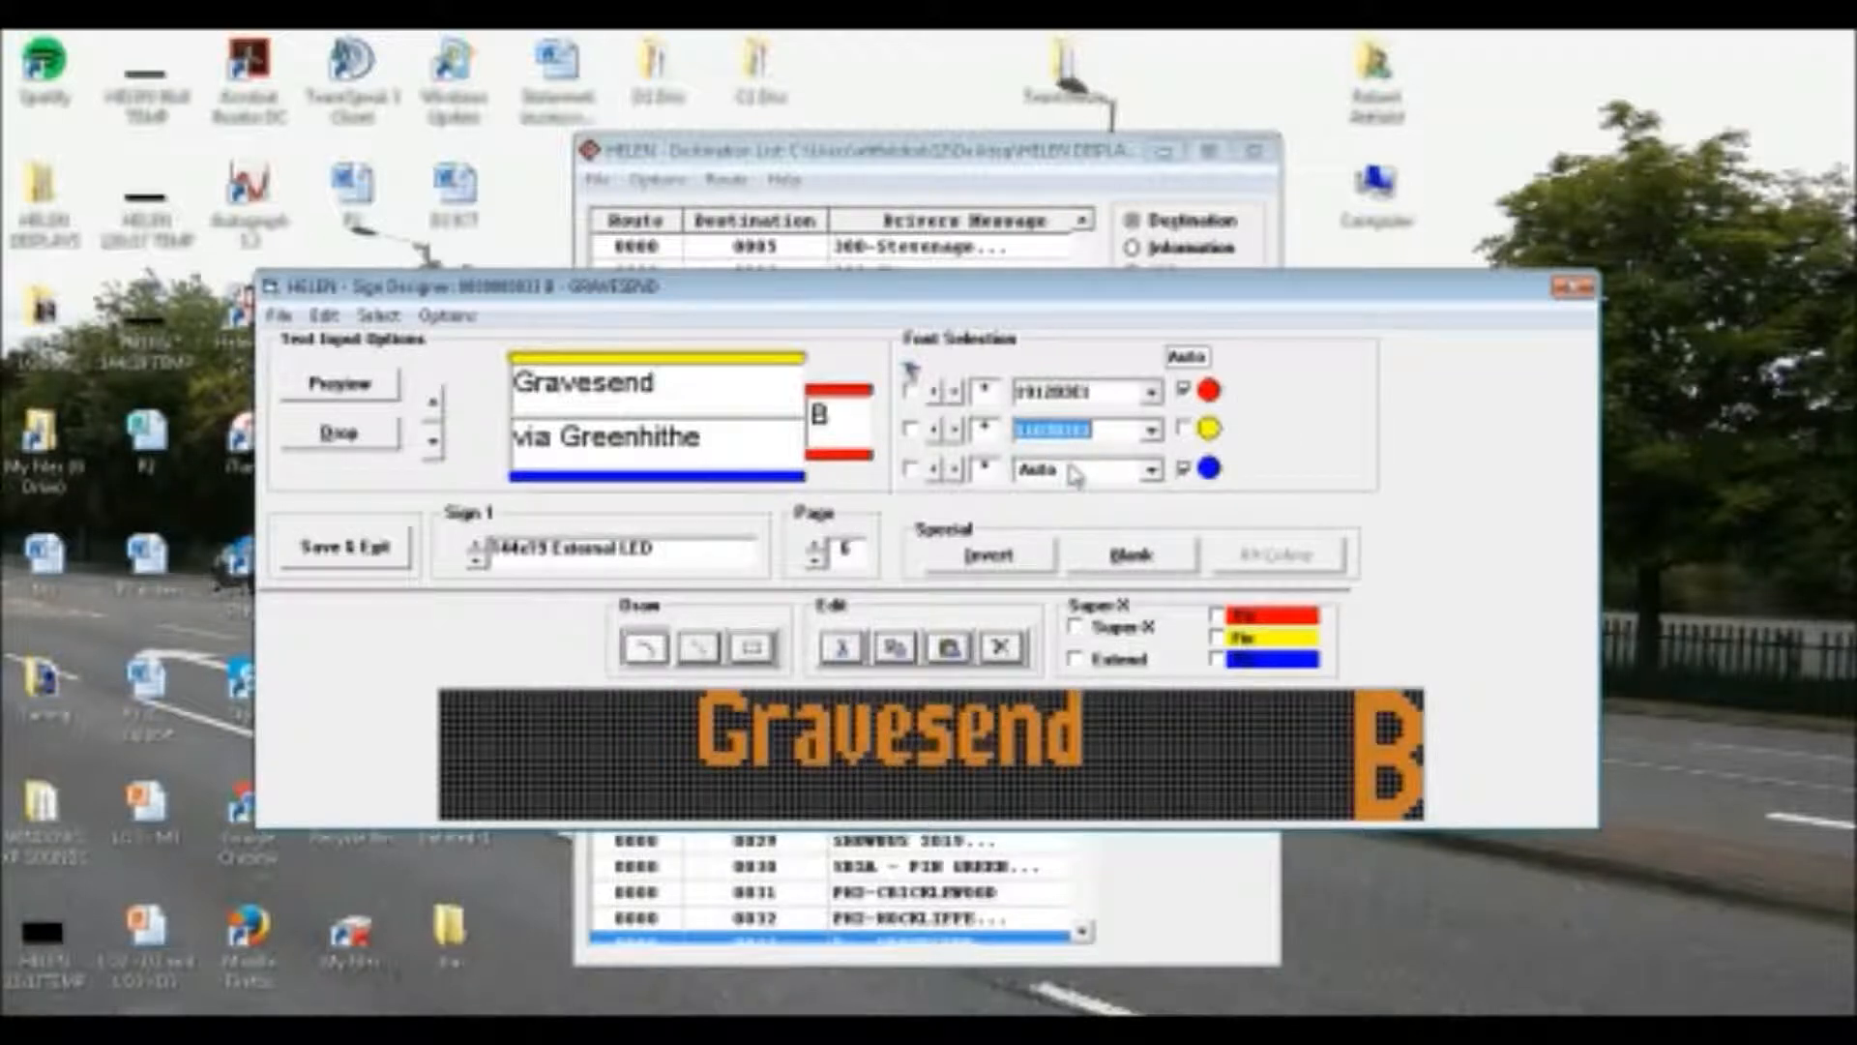
{"action": "left_click", "coordinate": [1069, 468]}
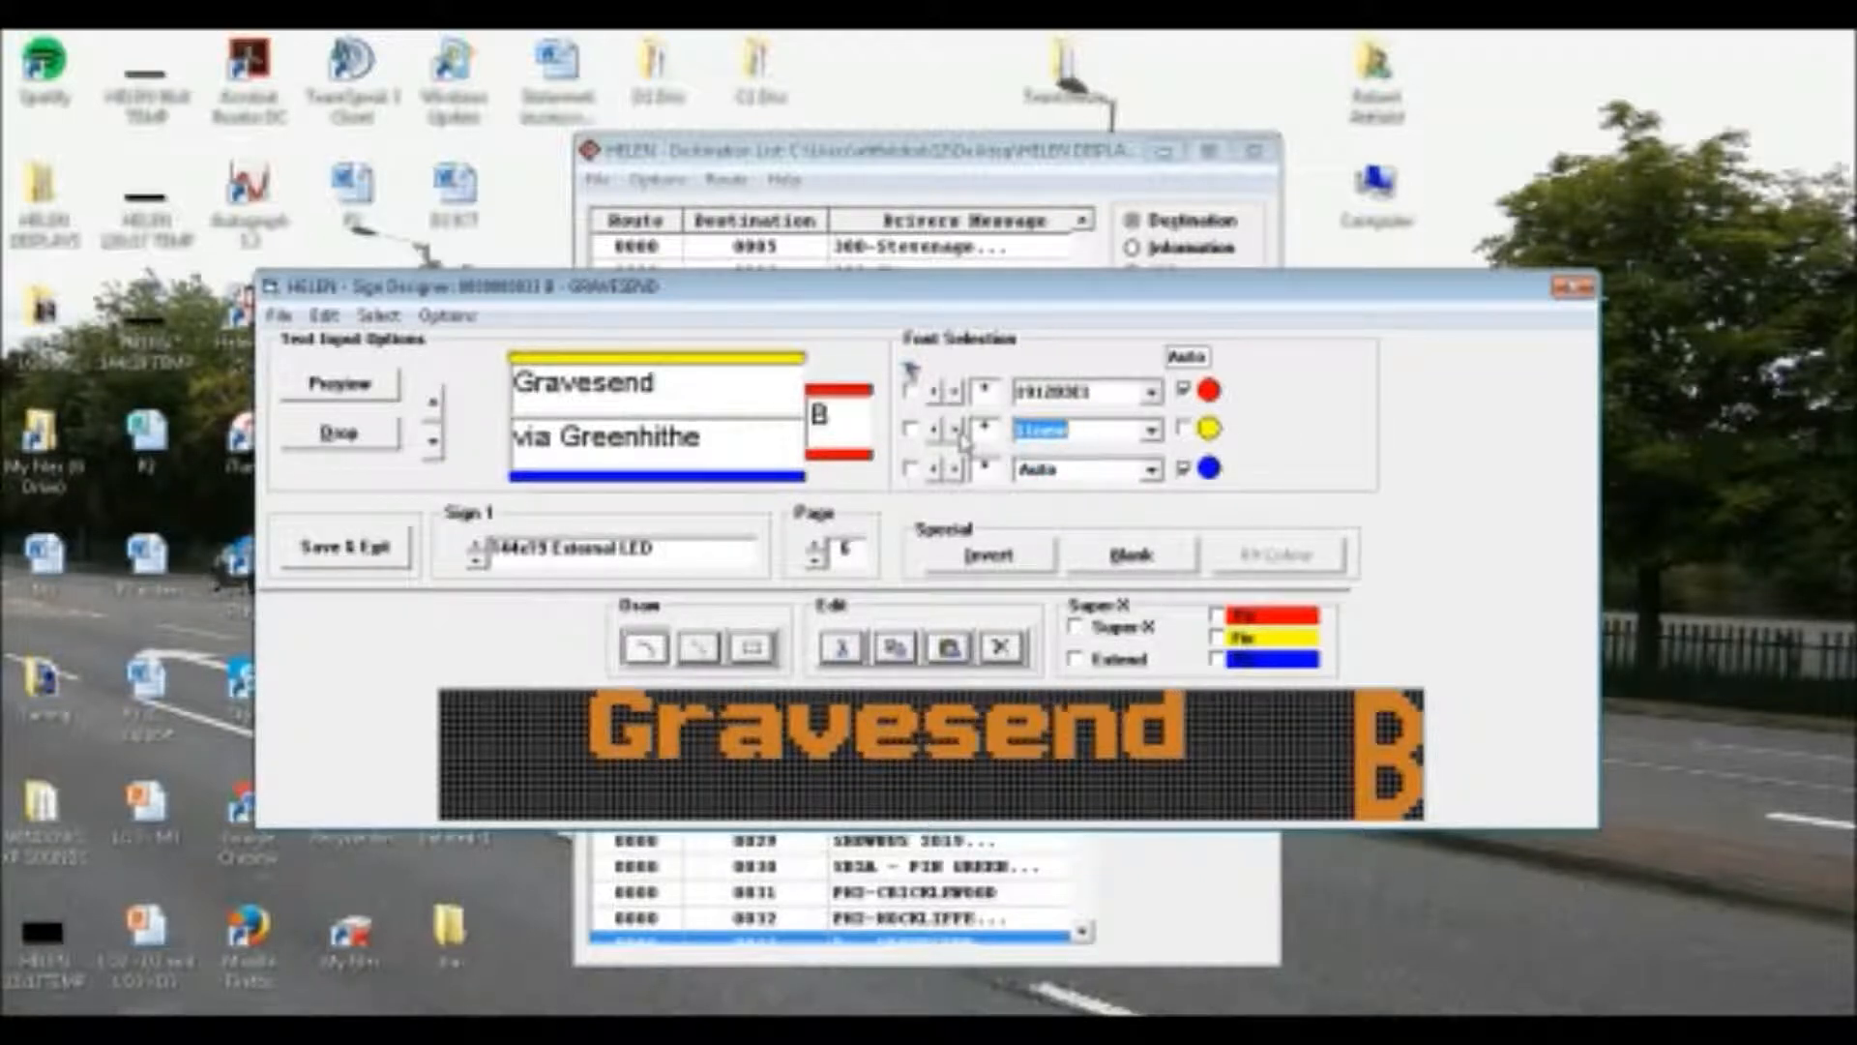
{"action": "scroll", "coordinate": [1077, 480], "scroll_direction": "down", "scroll_amount": 3}
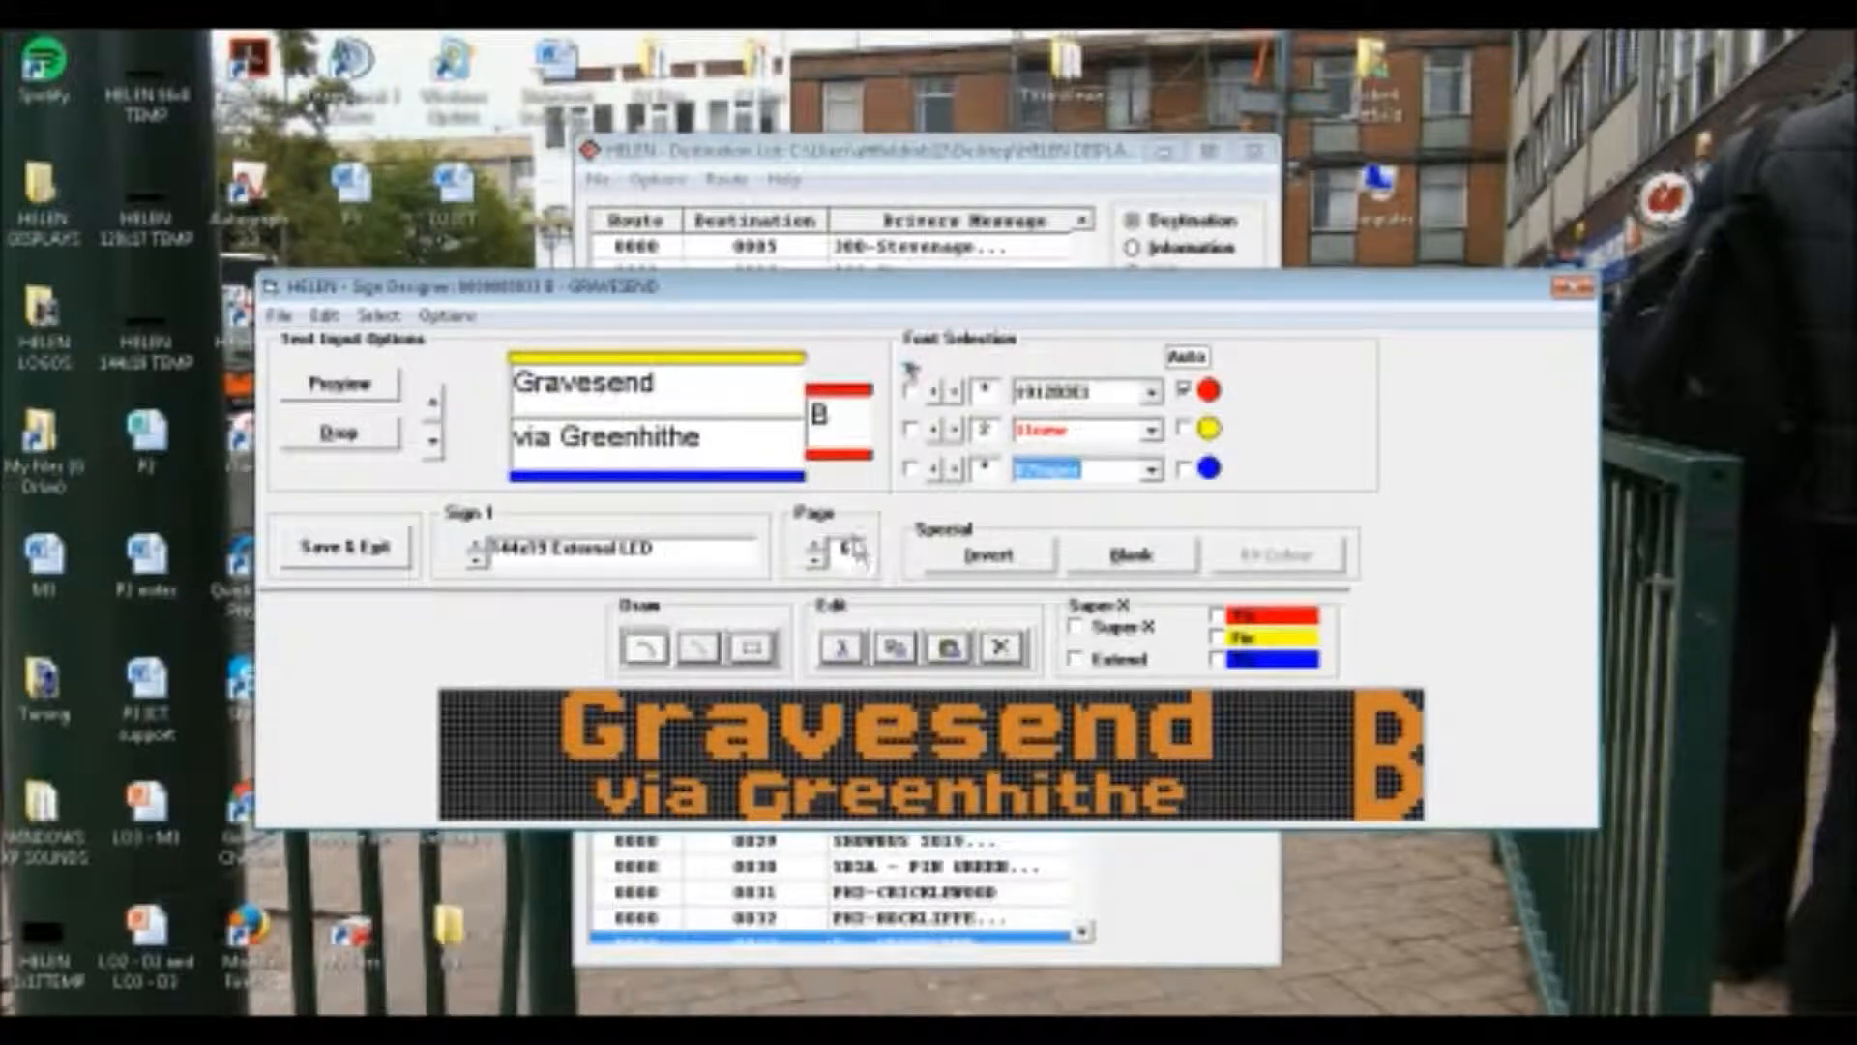
Set the upper line "Gravesend" on Sign 1's seventh page to the font 11new
{"action": "left_click", "coordinate": [816, 544]}
{"action": "left_click", "coordinate": [1151, 391]}
{"action": "left_click_drag", "start_coordinate": [1156, 462], "coordinate": [1156, 516]}
{"action": "left_click", "coordinate": [1234, 512]}
{"action": "left_click", "coordinate": [1116, 435]}
{"action": "scroll", "coordinate": [1116, 443], "scroll_direction": "down", "scroll_amount": 3}
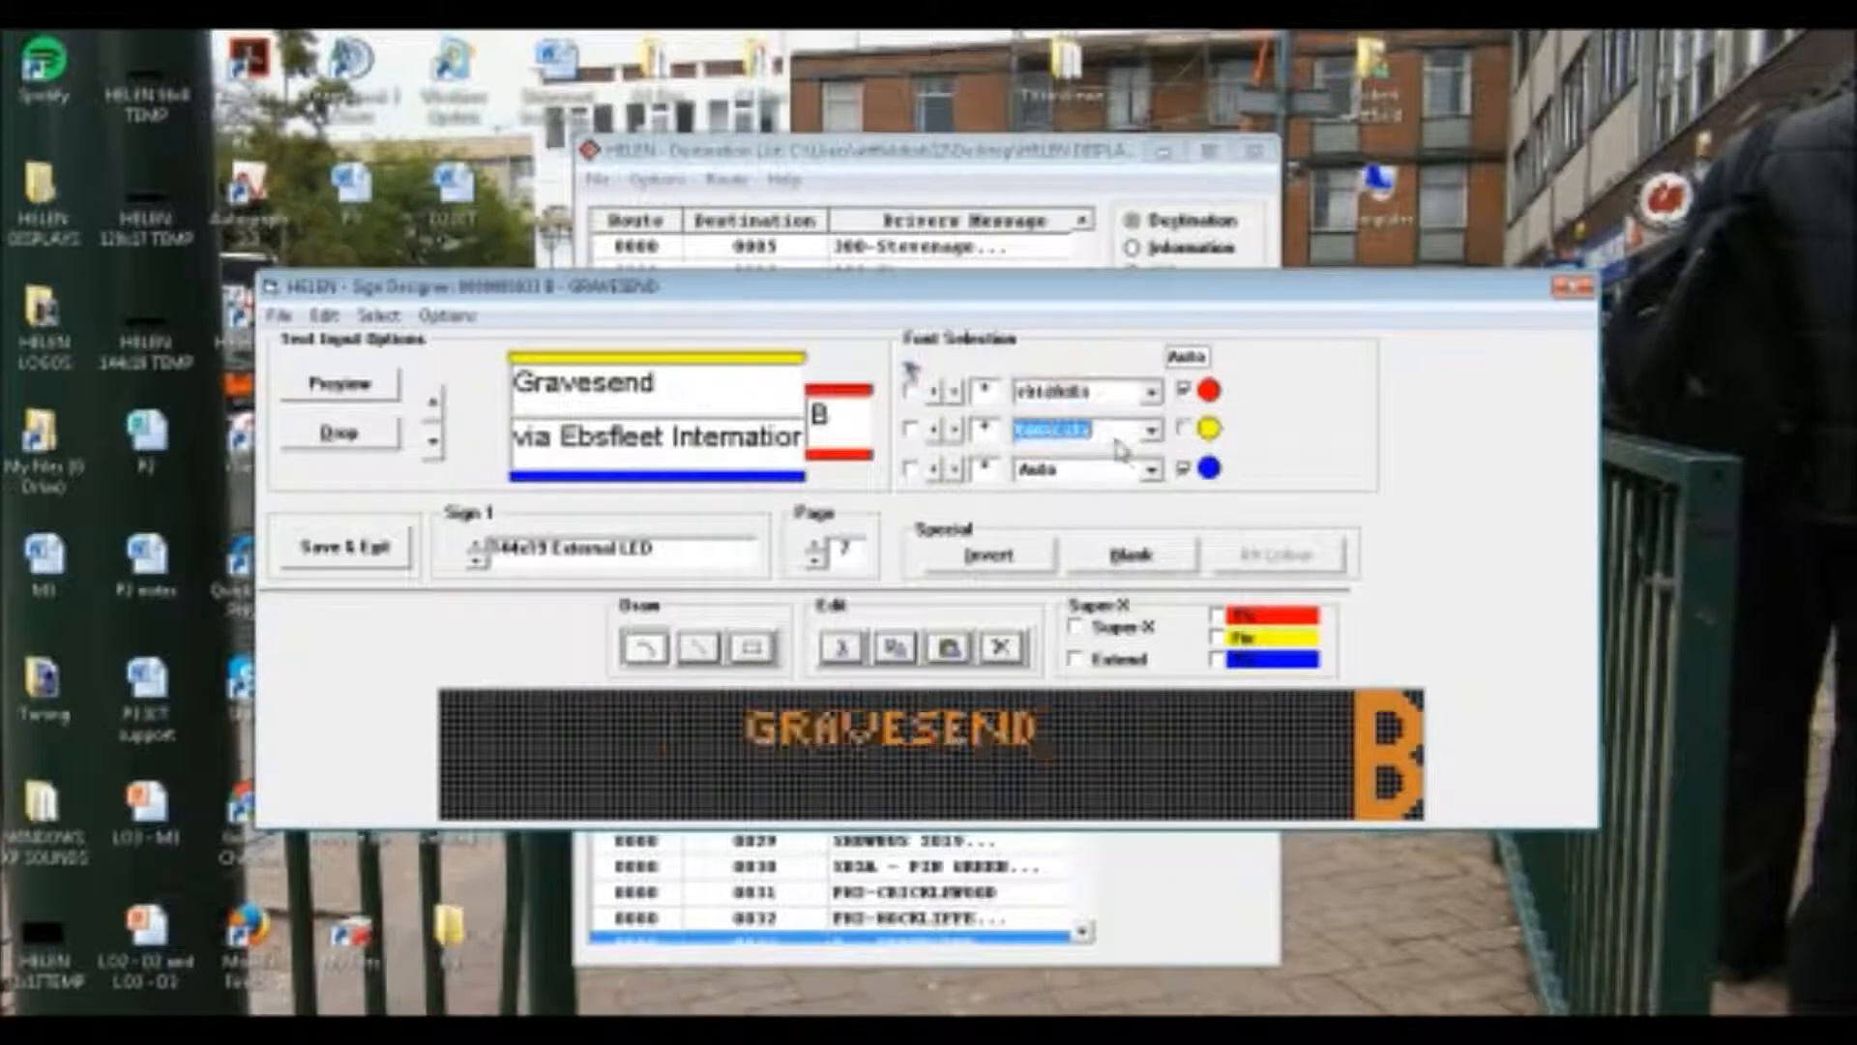
{"action": "scroll", "coordinate": [1093, 464], "scroll_direction": "down", "scroll_amount": 4}
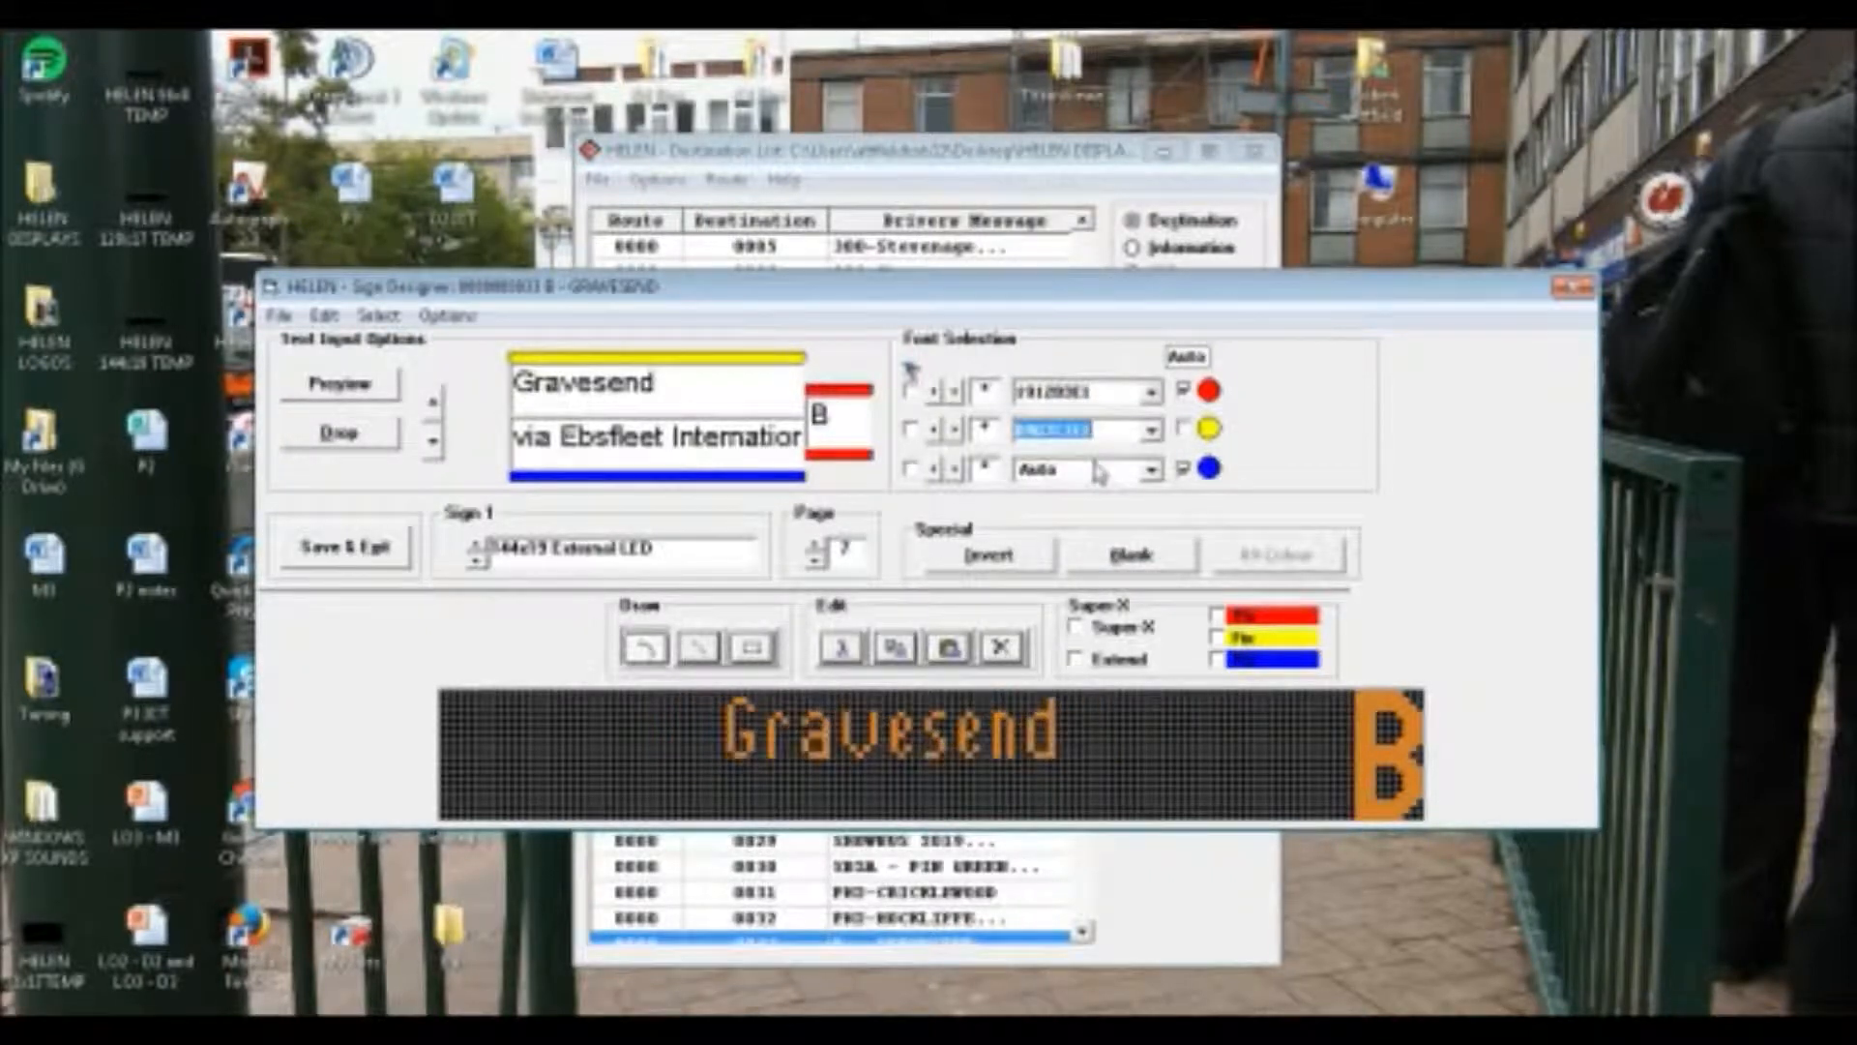
{"action": "scroll", "coordinate": [1098, 471], "scroll_direction": "down", "scroll_amount": 2}
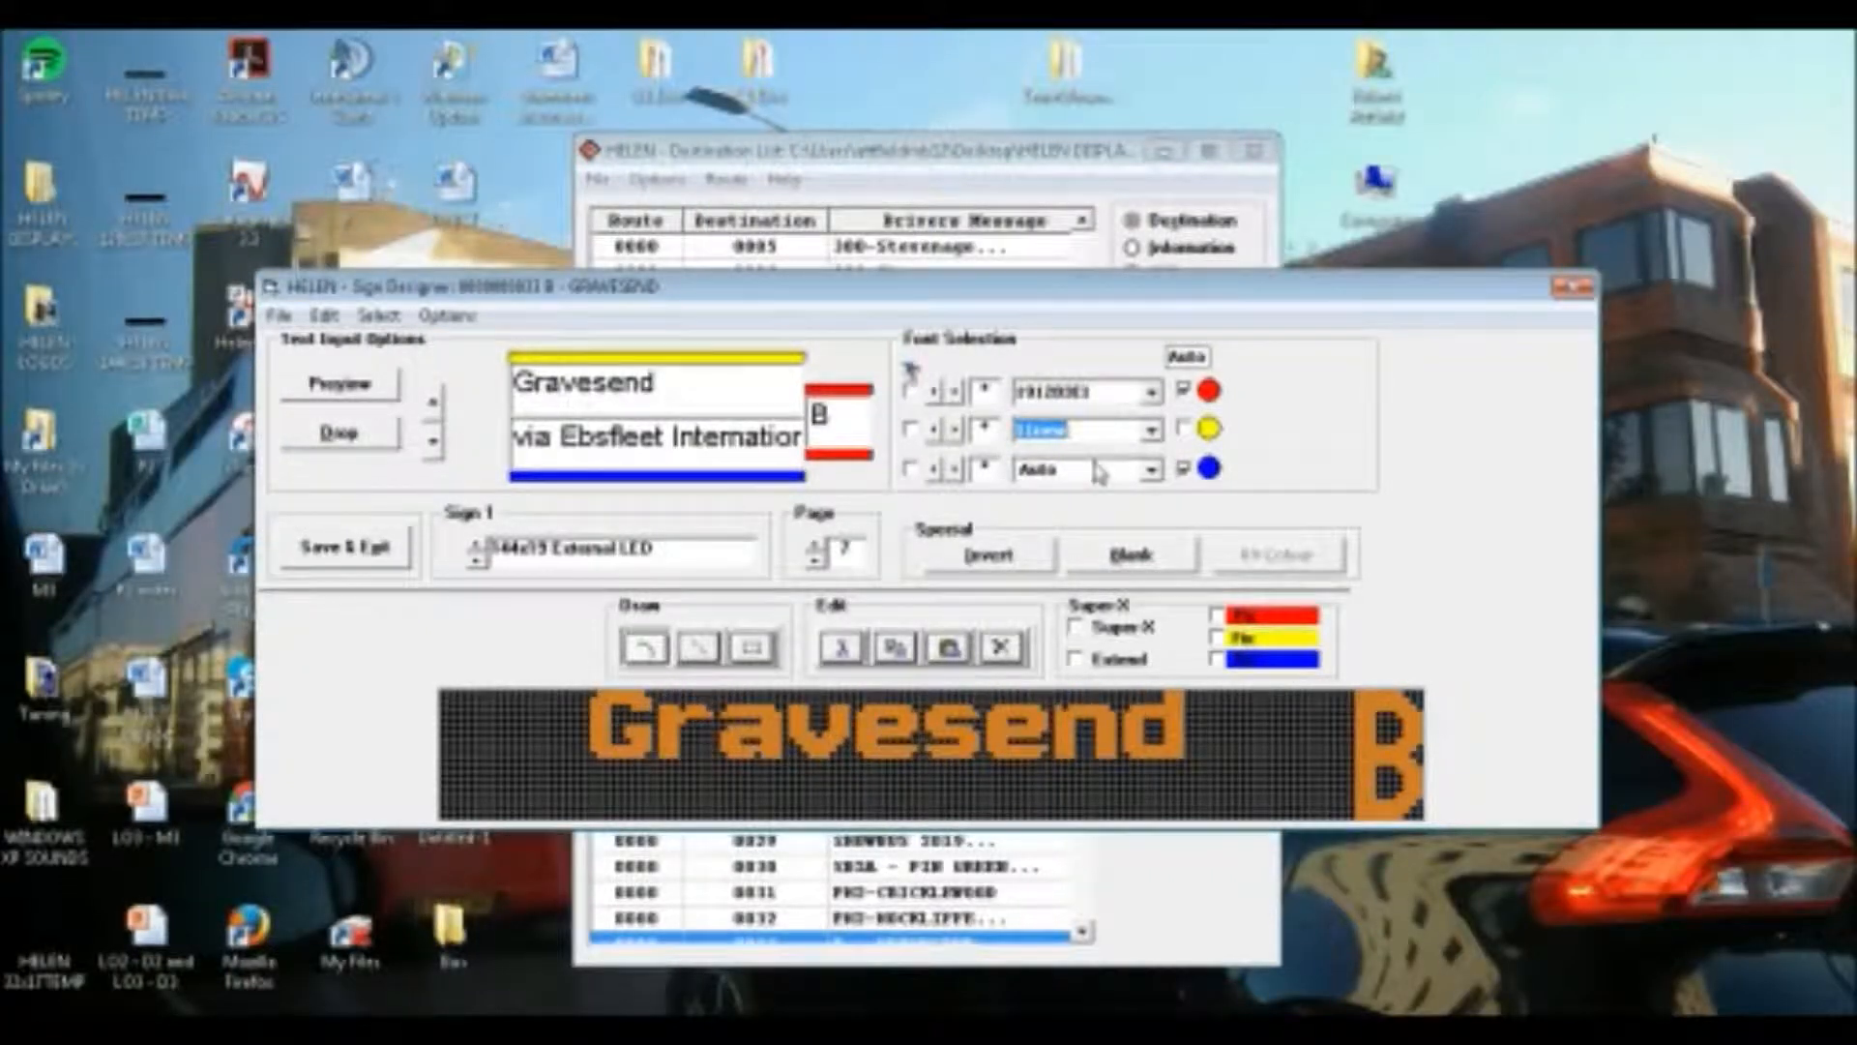
Widen the seventh page's "Gravesend" to letter spacing 2 and give "via Ebsfleet International" a mixed-case font that fits the sign
{"action": "left_click", "coordinate": [1040, 470]}
{"action": "scroll", "coordinate": [1040, 472], "scroll_direction": "down", "scroll_amount": 3}
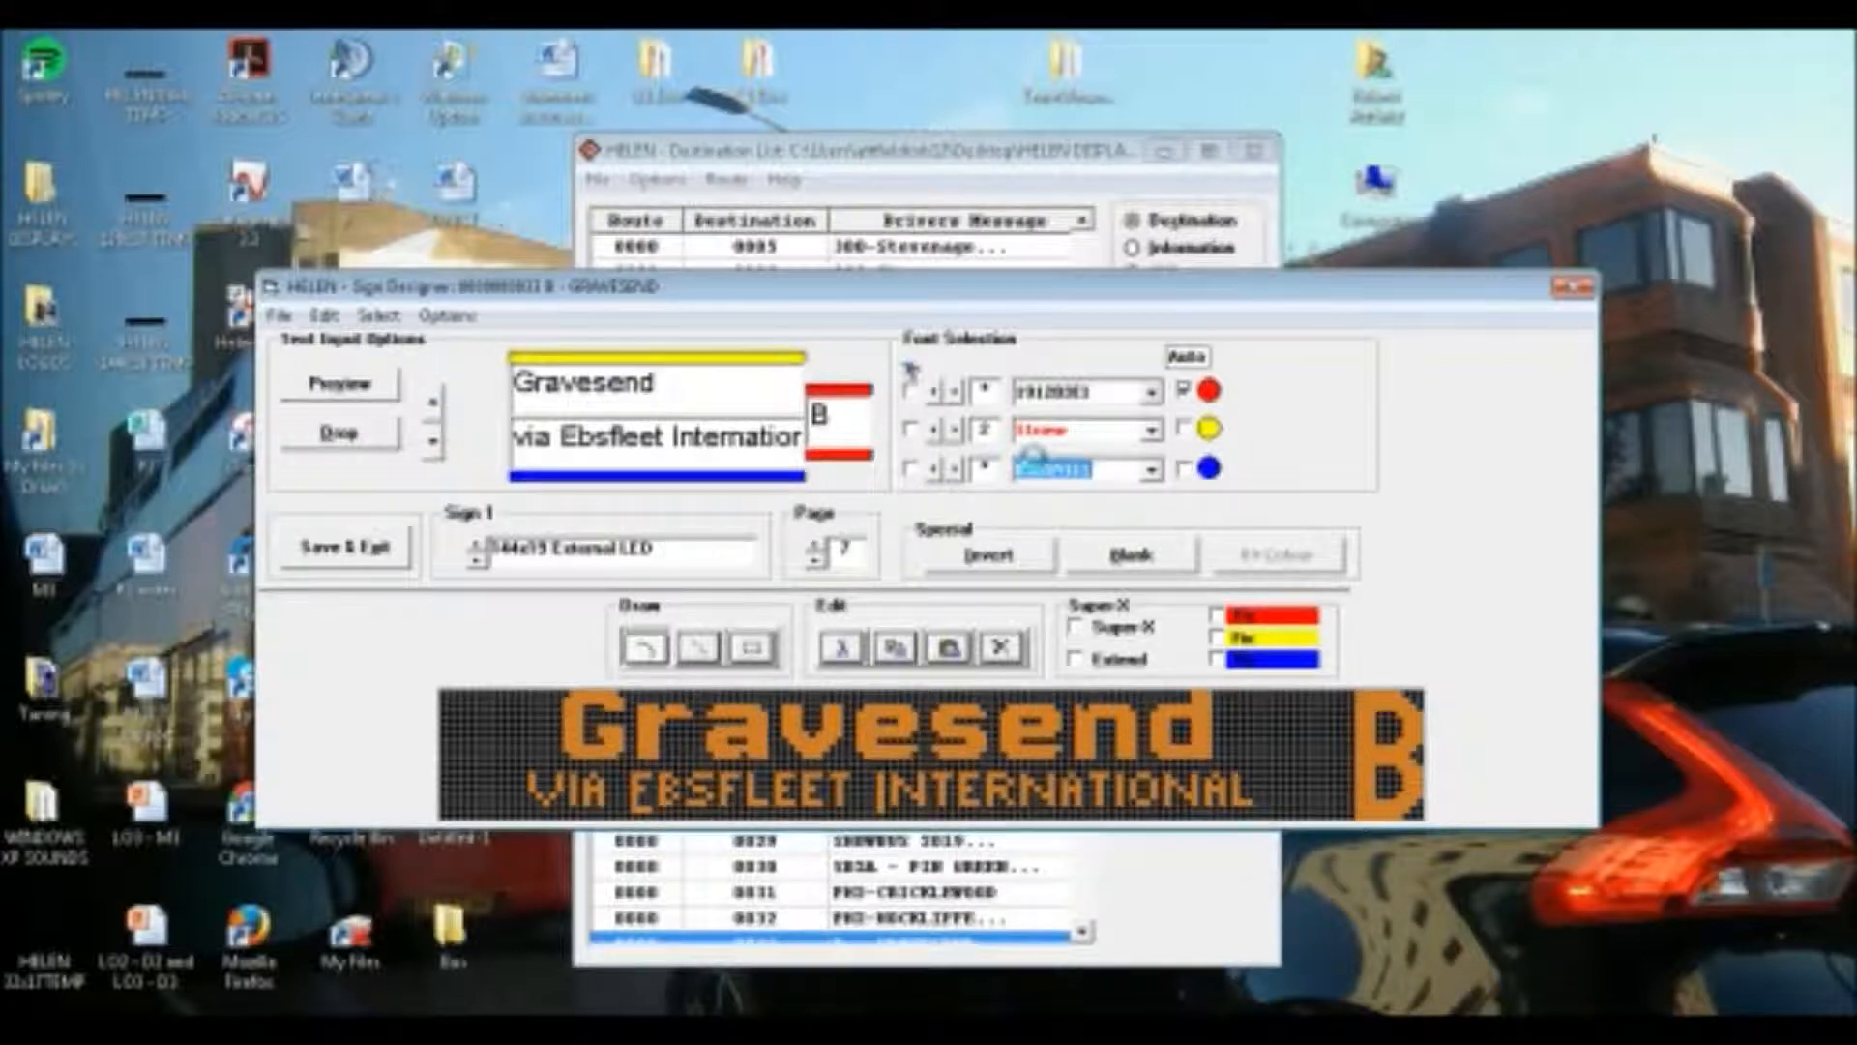
{"action": "scroll", "coordinate": [1039, 472], "scroll_direction": "down", "scroll_amount": 2}
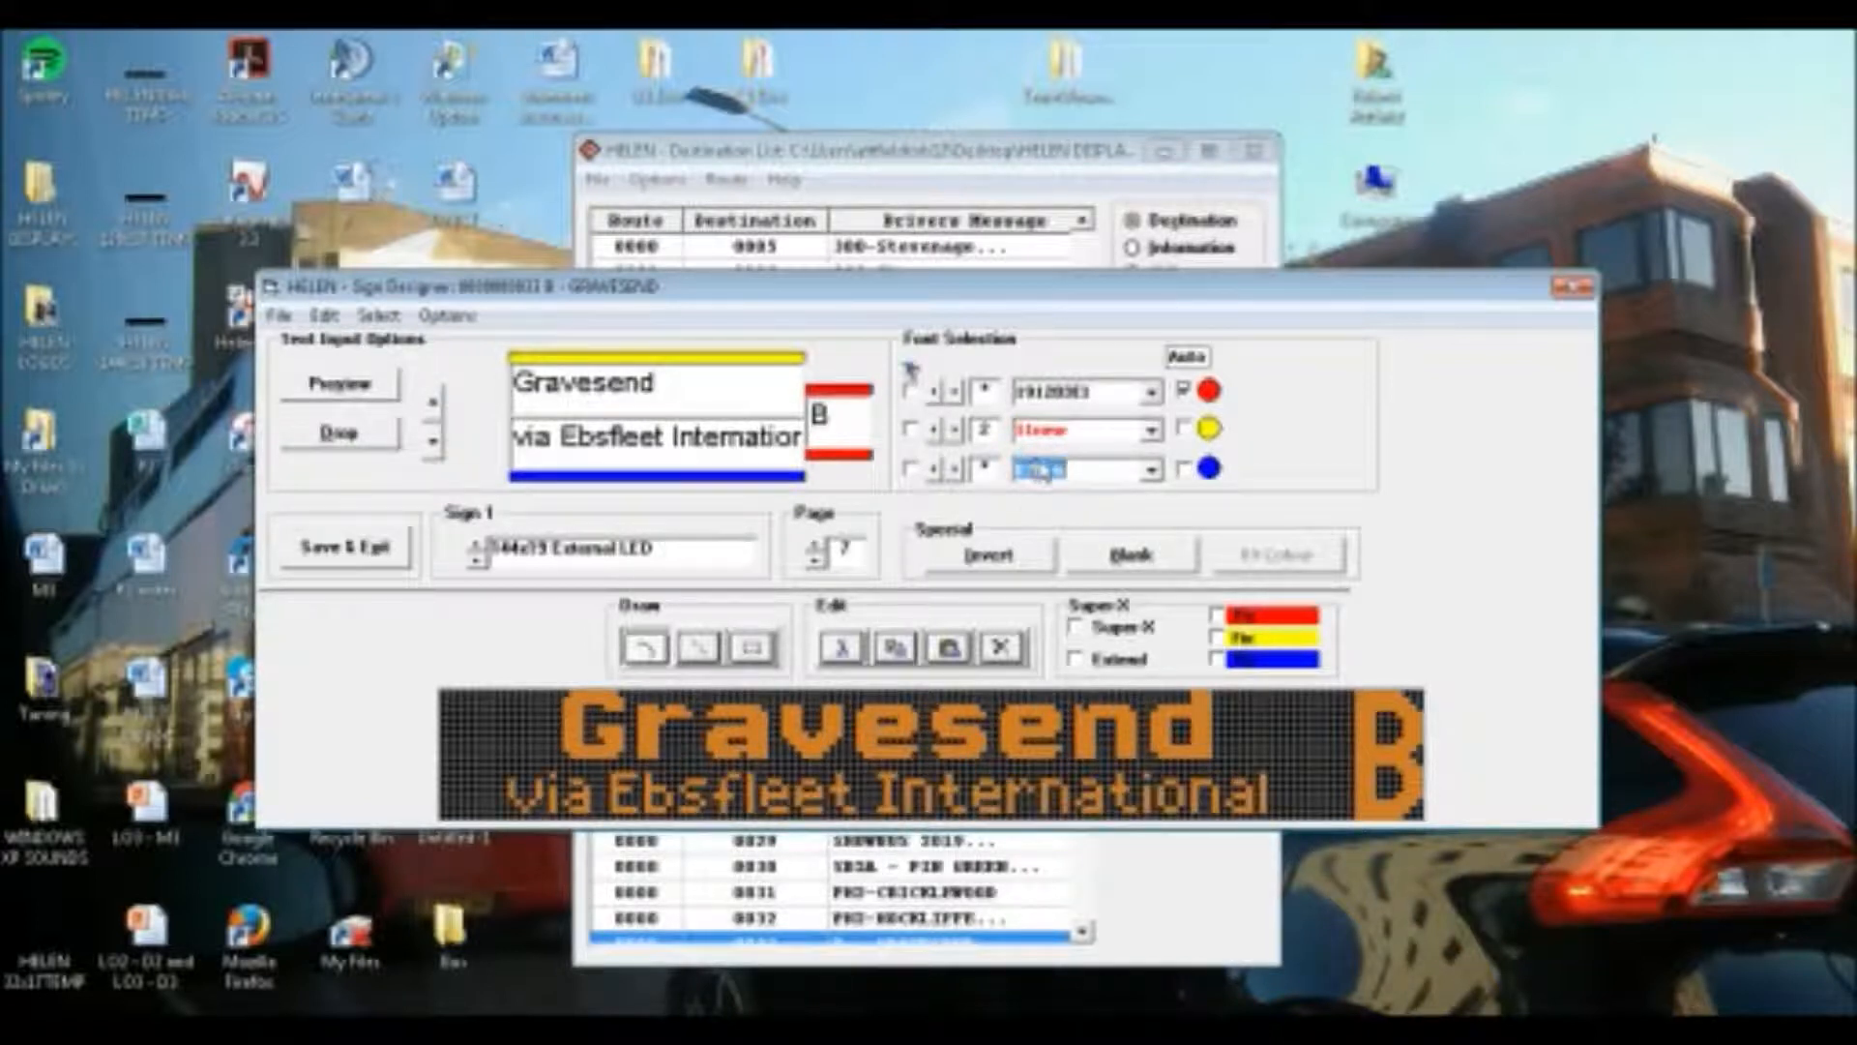
Fix the route letter "B" on Sign 1's eighth page to the font 1912B3E1 instead of automatic selection
{"action": "left_click", "coordinate": [818, 546]}
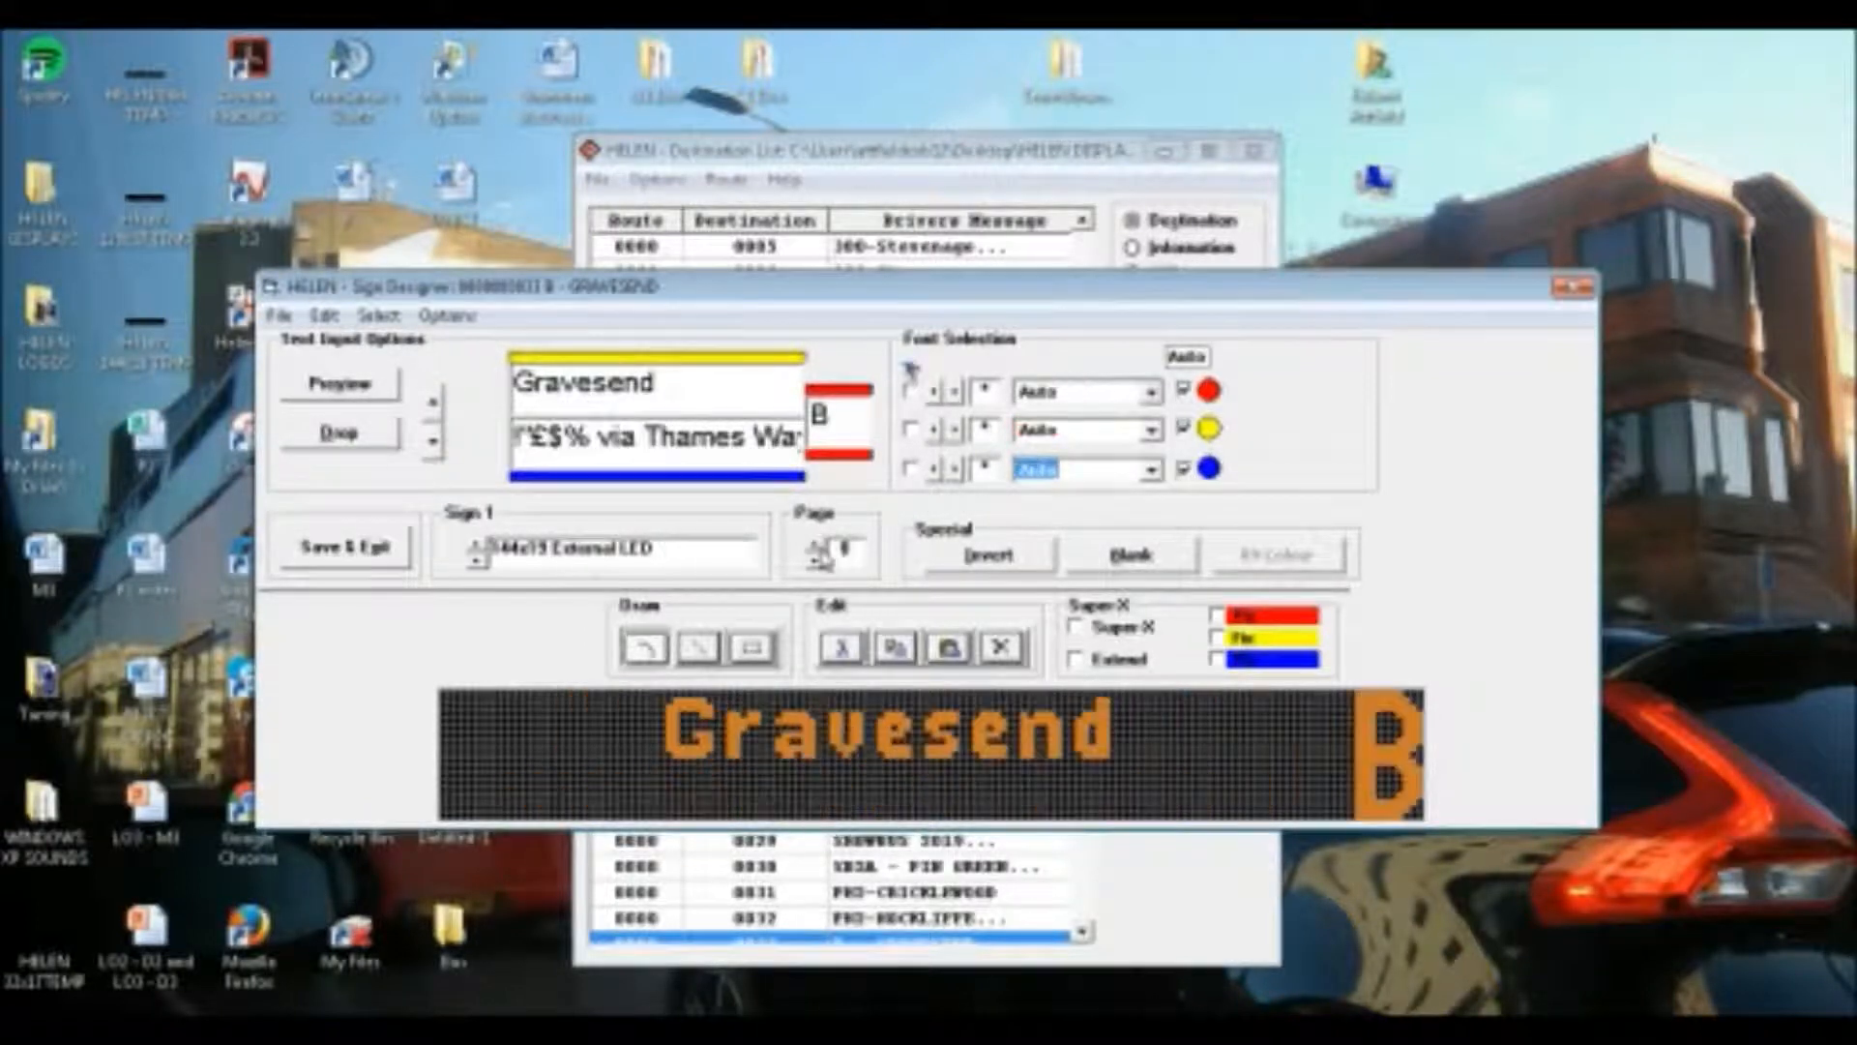
{"action": "left_click", "coordinate": [1151, 392]}
{"action": "scroll", "coordinate": [1113, 483], "scroll_direction": "down", "scroll_amount": 6}
{"action": "left_click_drag", "start_coordinate": [1150, 519], "coordinate": [1145, 500]}
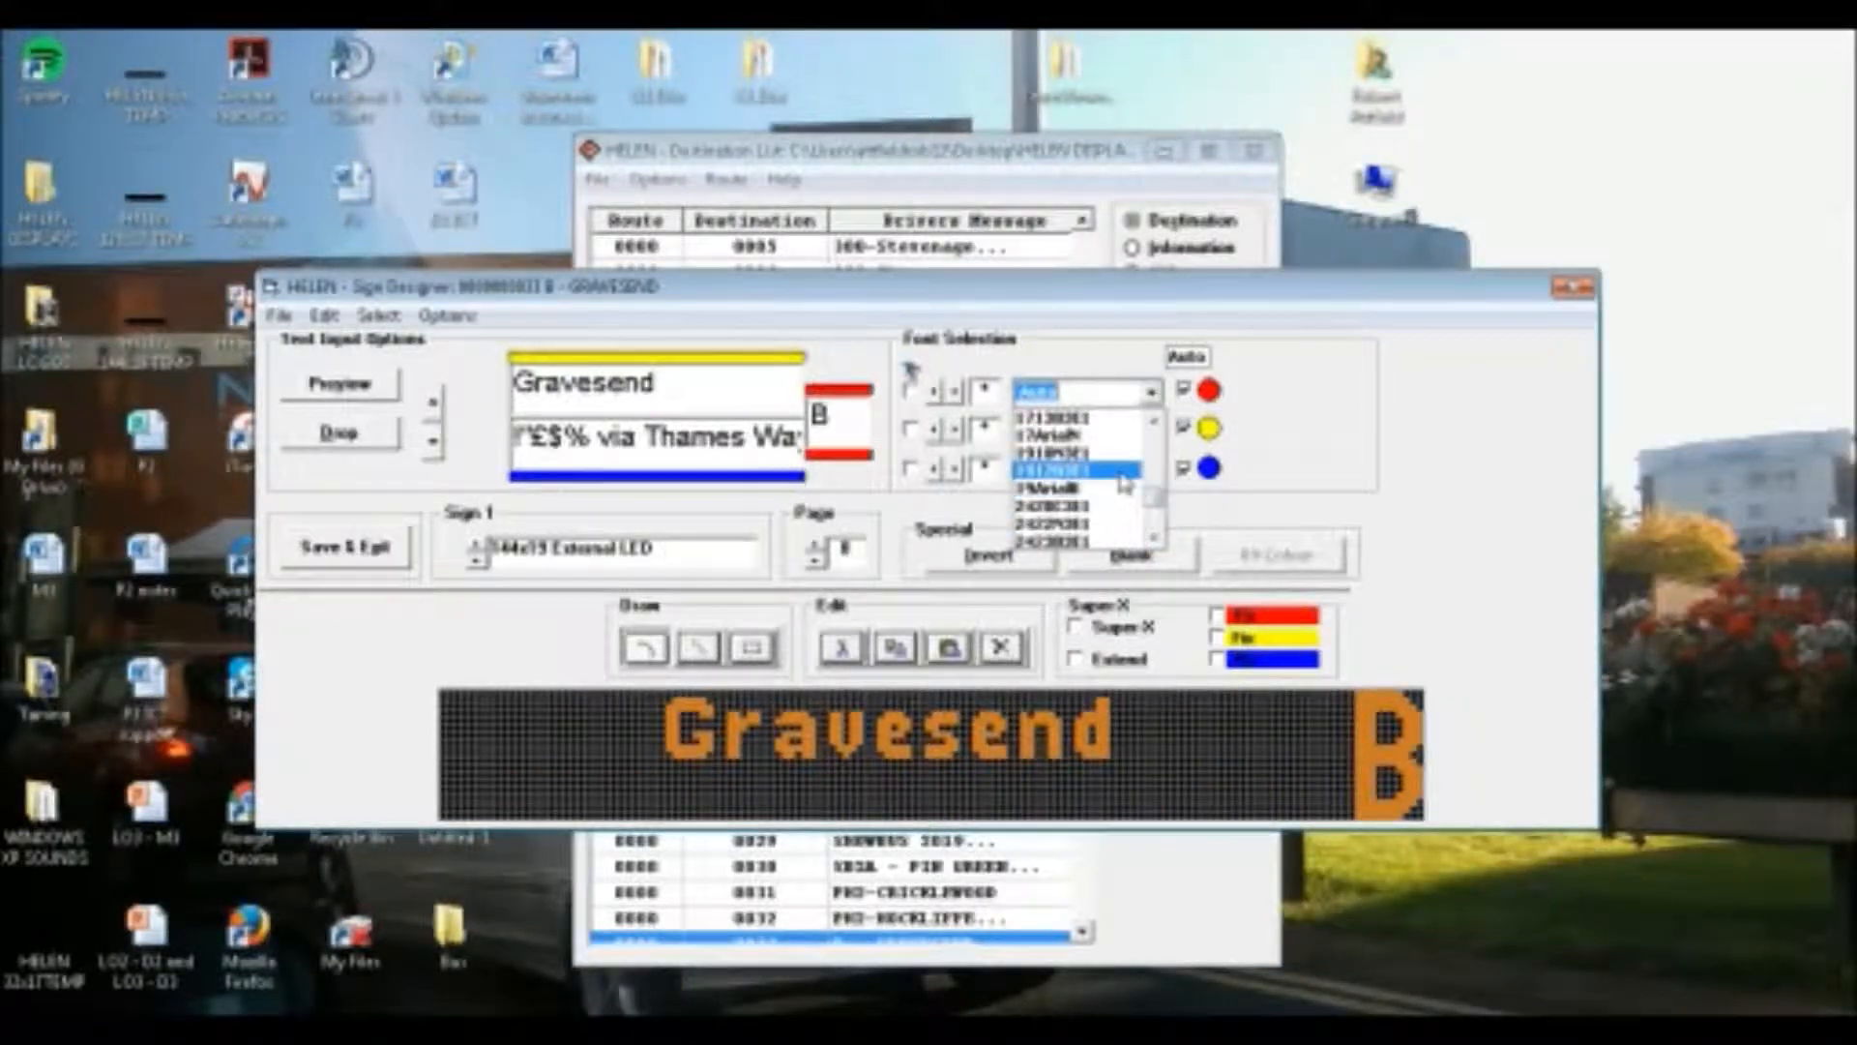
{"action": "left_click", "coordinate": [1073, 469]}
Set the upper line "Gravesend" on the eighth page to the font 11new with letter spacing 2
{"action": "left_click", "coordinate": [1075, 432]}
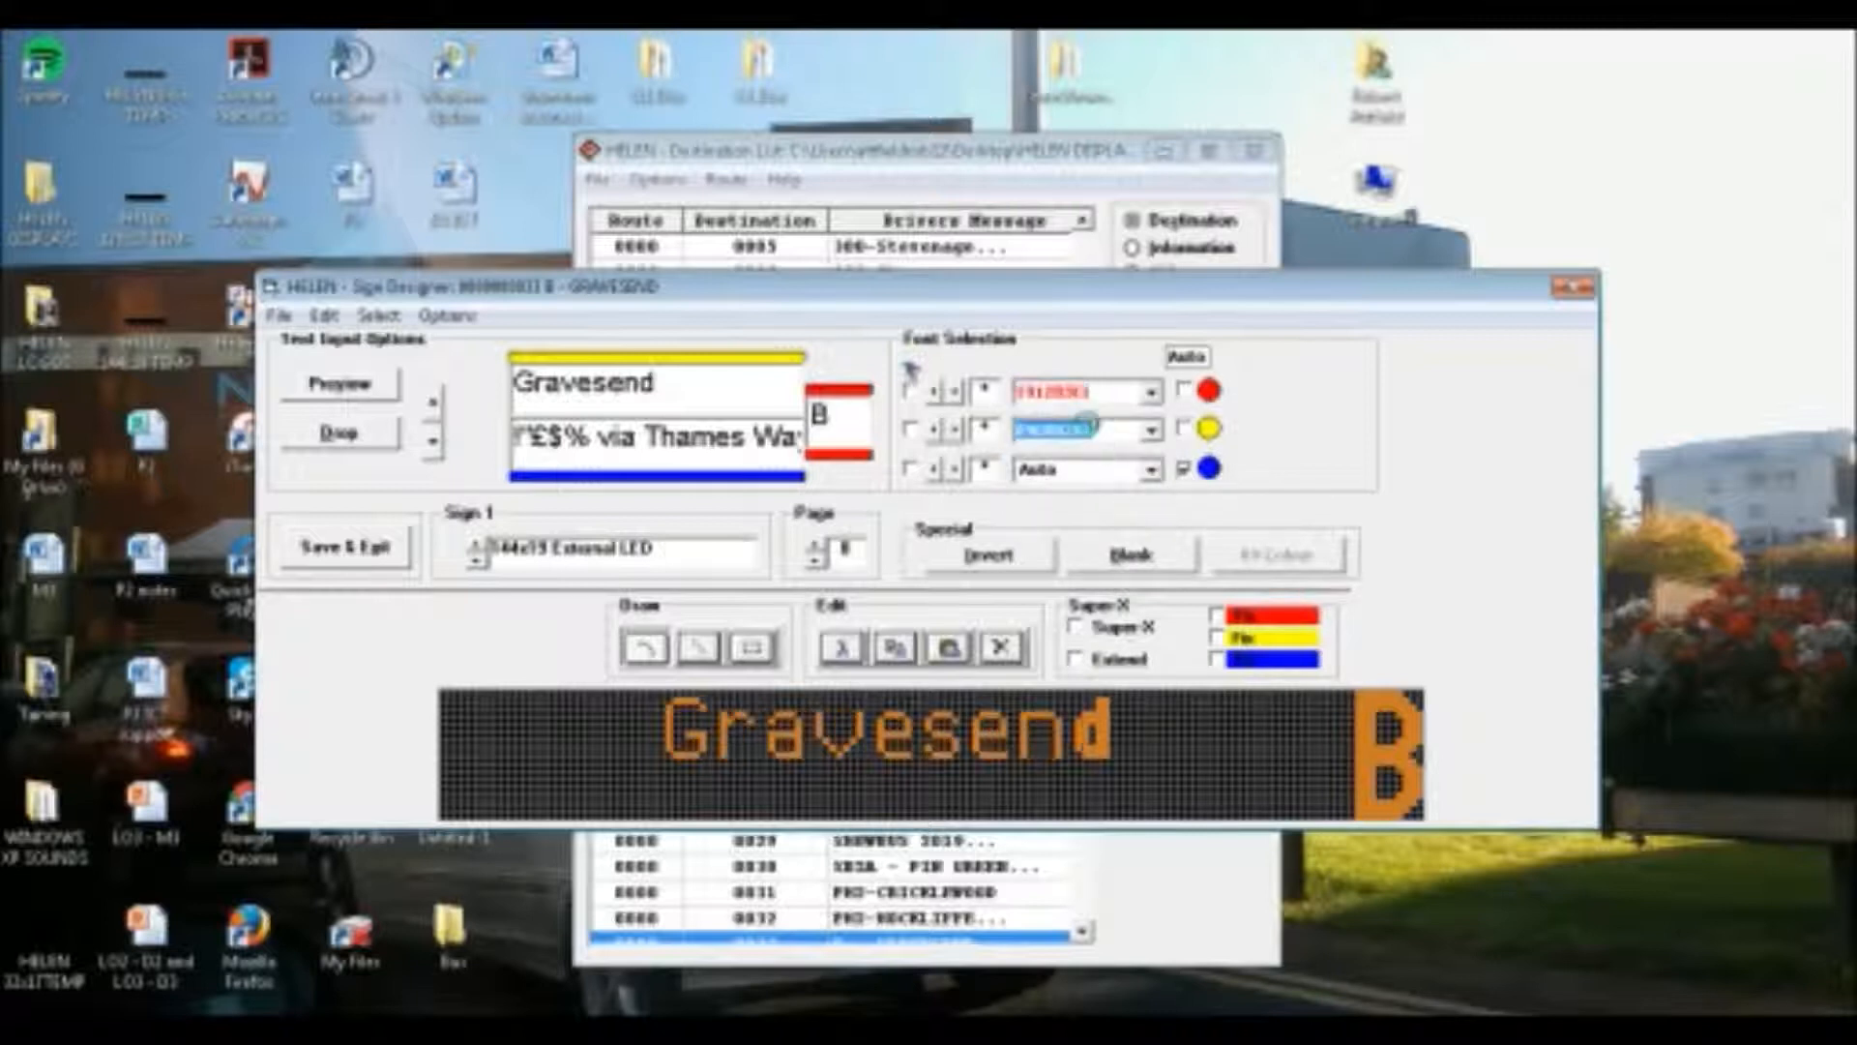
{"action": "scroll", "coordinate": [1076, 435], "scroll_direction": "down", "scroll_amount": 1}
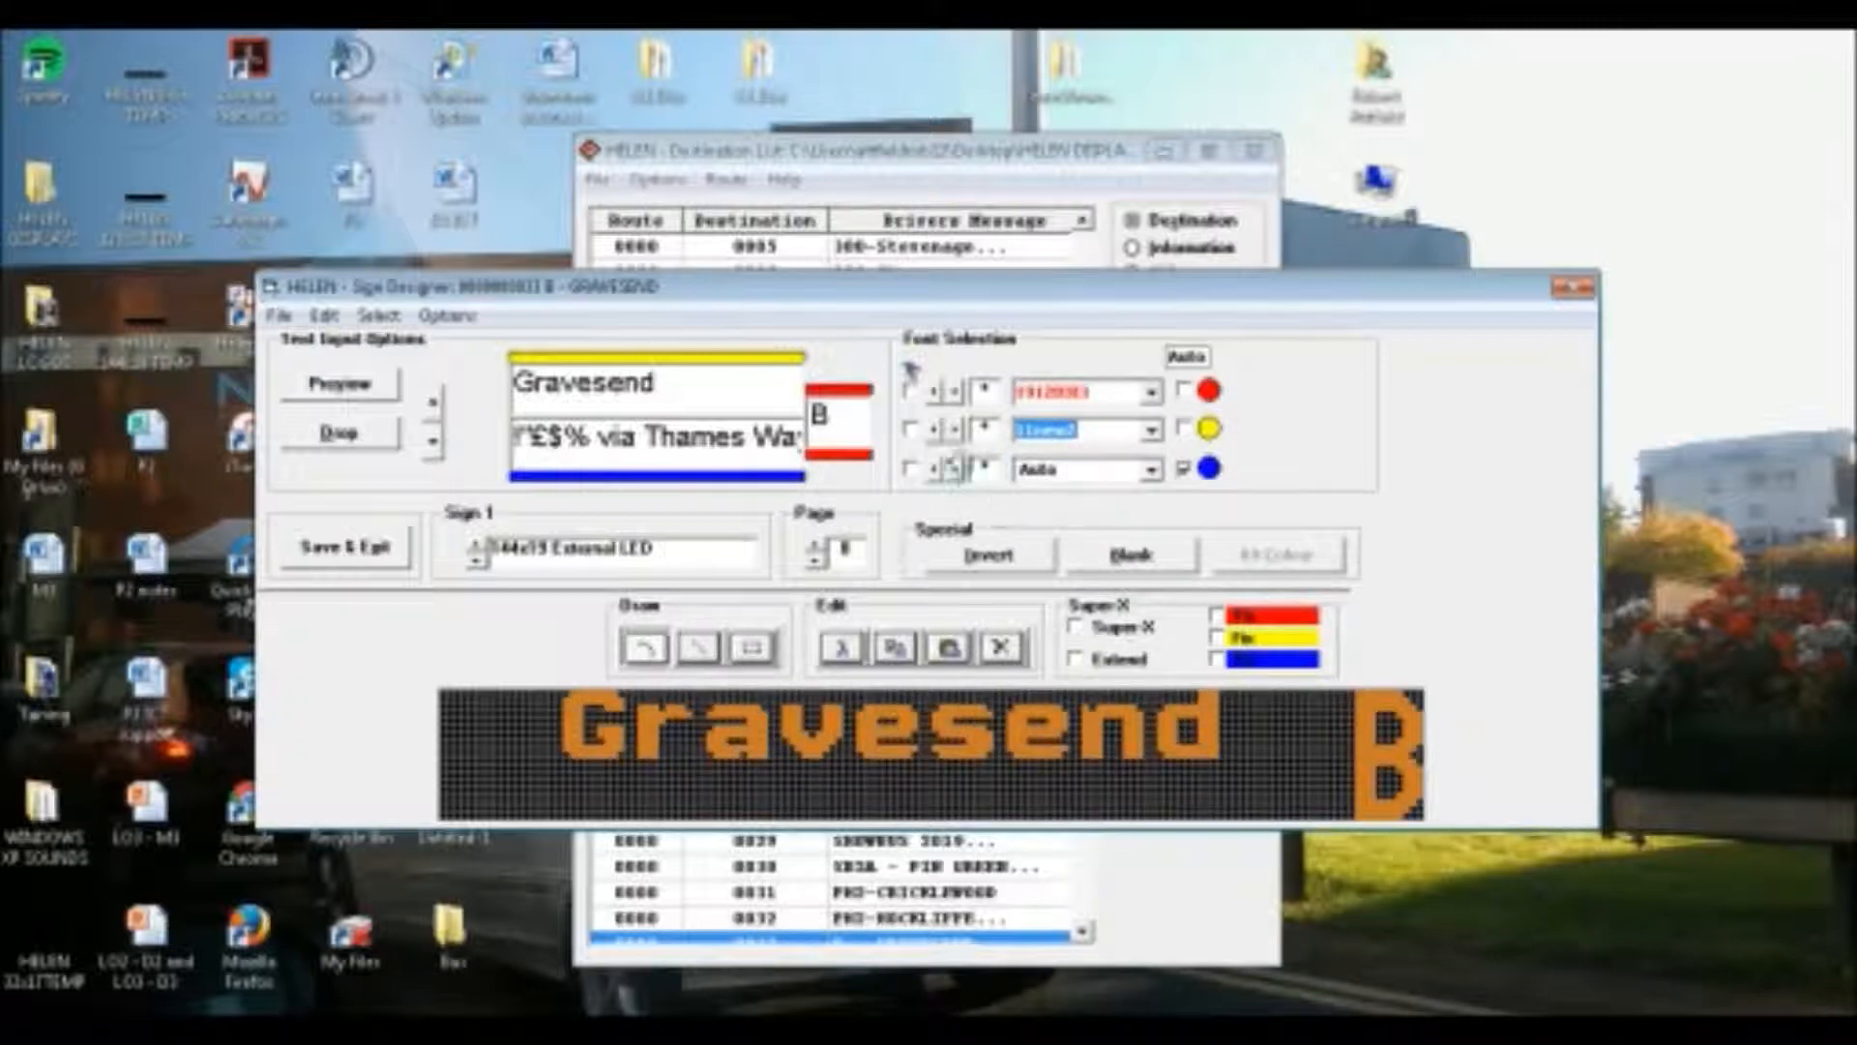
{"action": "left_click", "coordinate": [952, 435]}
{"action": "left_click", "coordinate": [956, 433]}
Give the lower line "via Thames Way" on the eighth page the same arrow-drawing bold font as the "via Princes Park" line
{"action": "left_click", "coordinate": [1044, 470]}
{"action": "scroll", "coordinate": [1088, 521], "scroll_direction": "down", "scroll_amount": 4}
{"action": "scroll", "coordinate": [1091, 524], "scroll_direction": "down", "scroll_amount": 3}
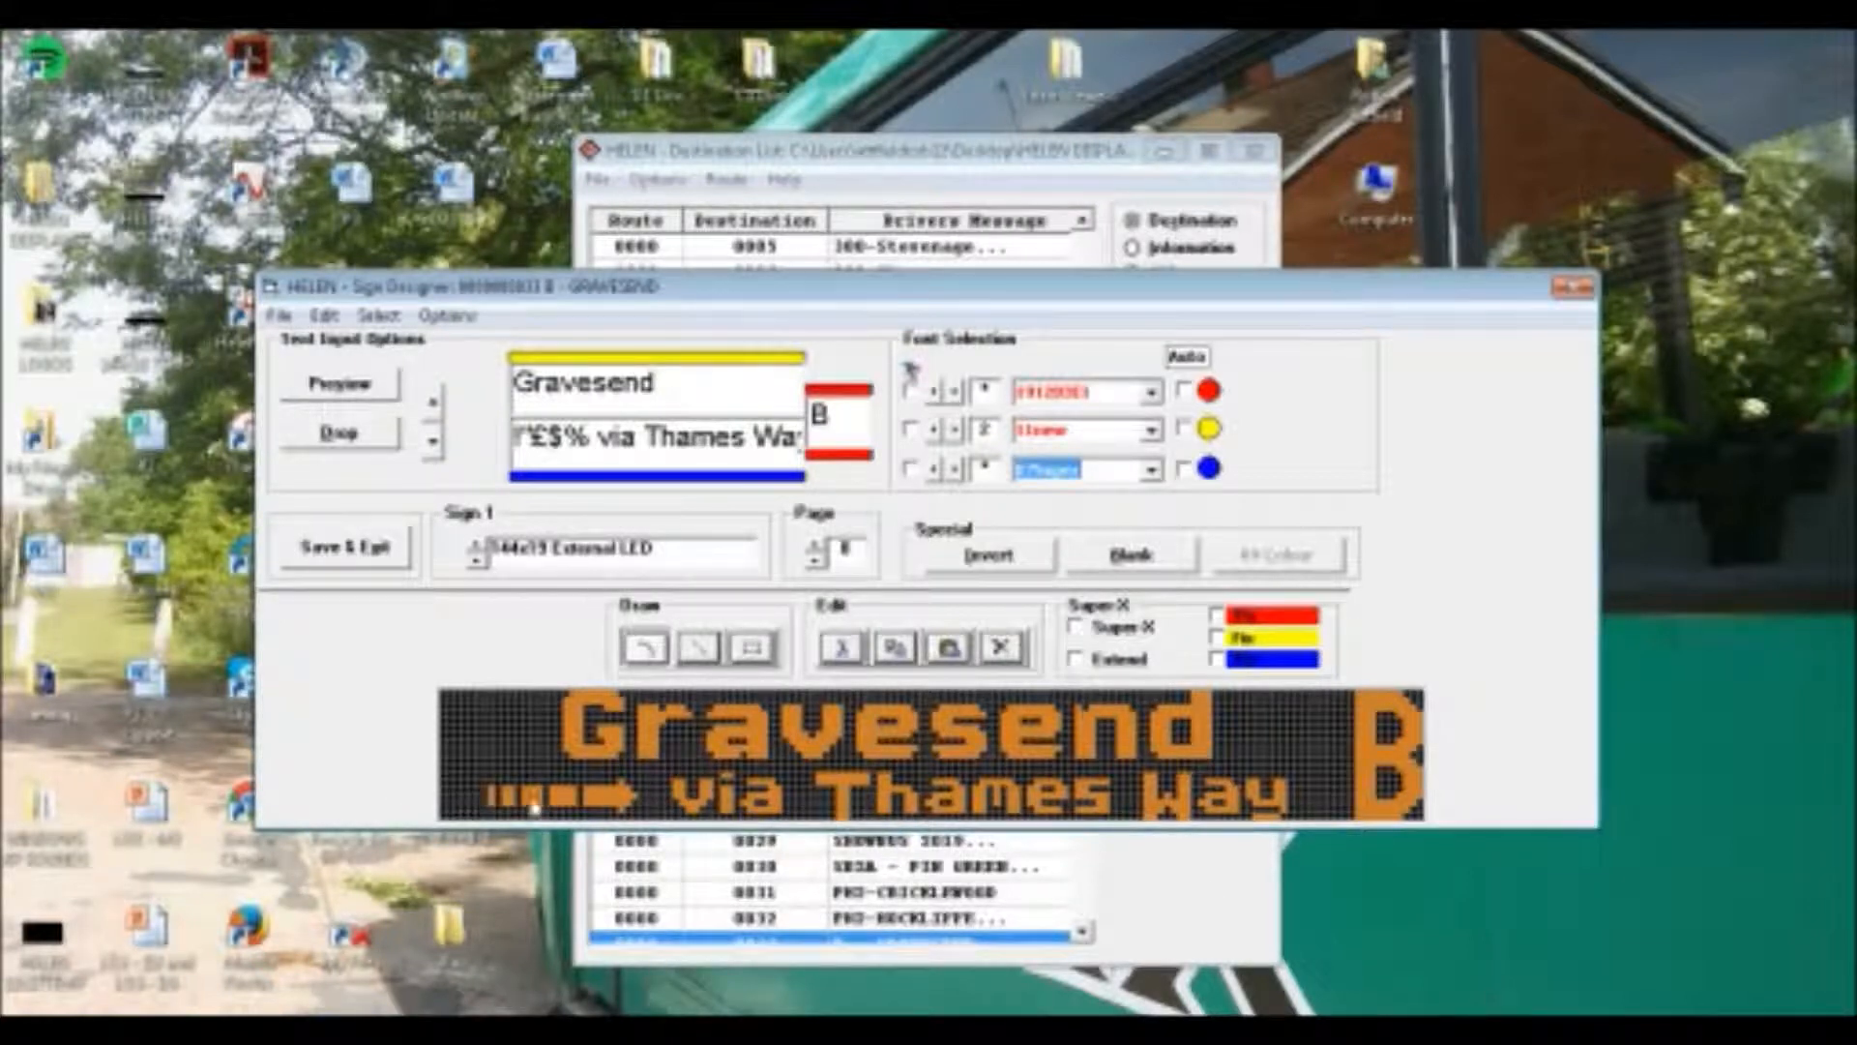
Switch to Sign 2's first page and set both the route letter and "Gravesend" to the font 08Super
{"action": "left_click", "coordinate": [486, 551]}
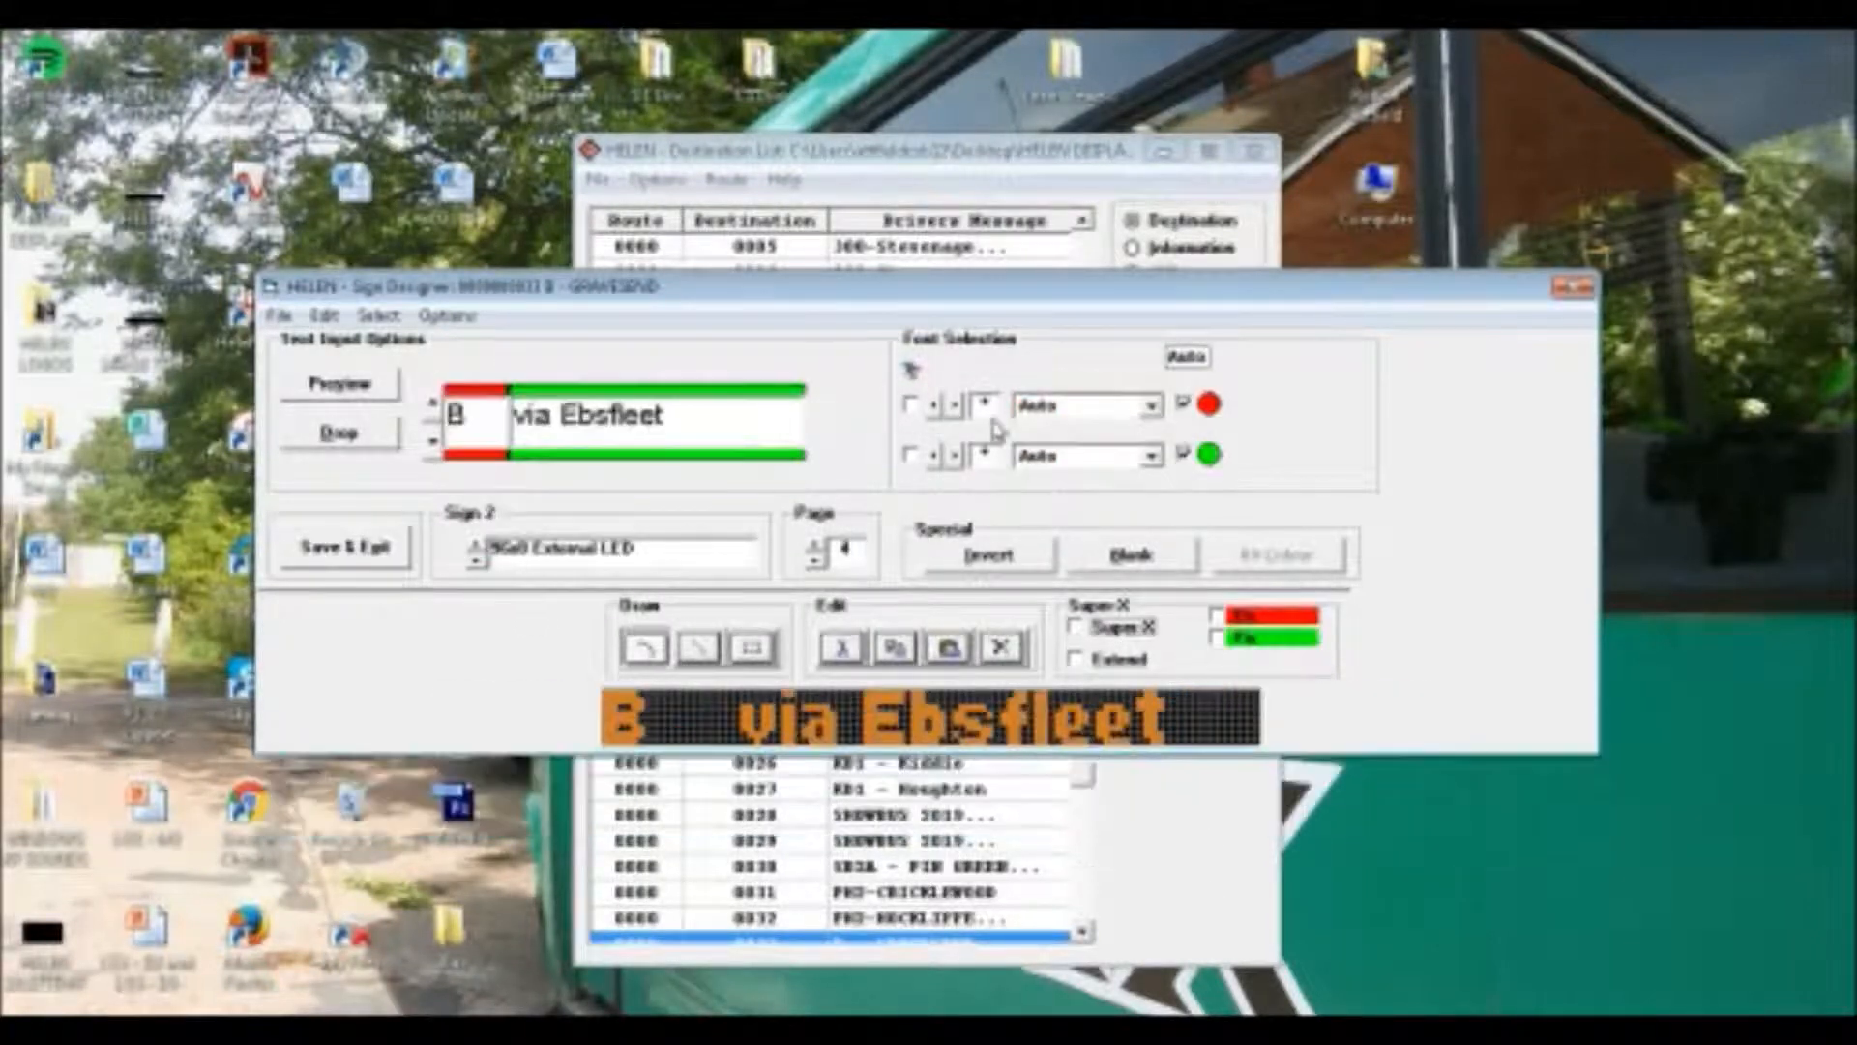
{"action": "left_click", "coordinate": [817, 562]}
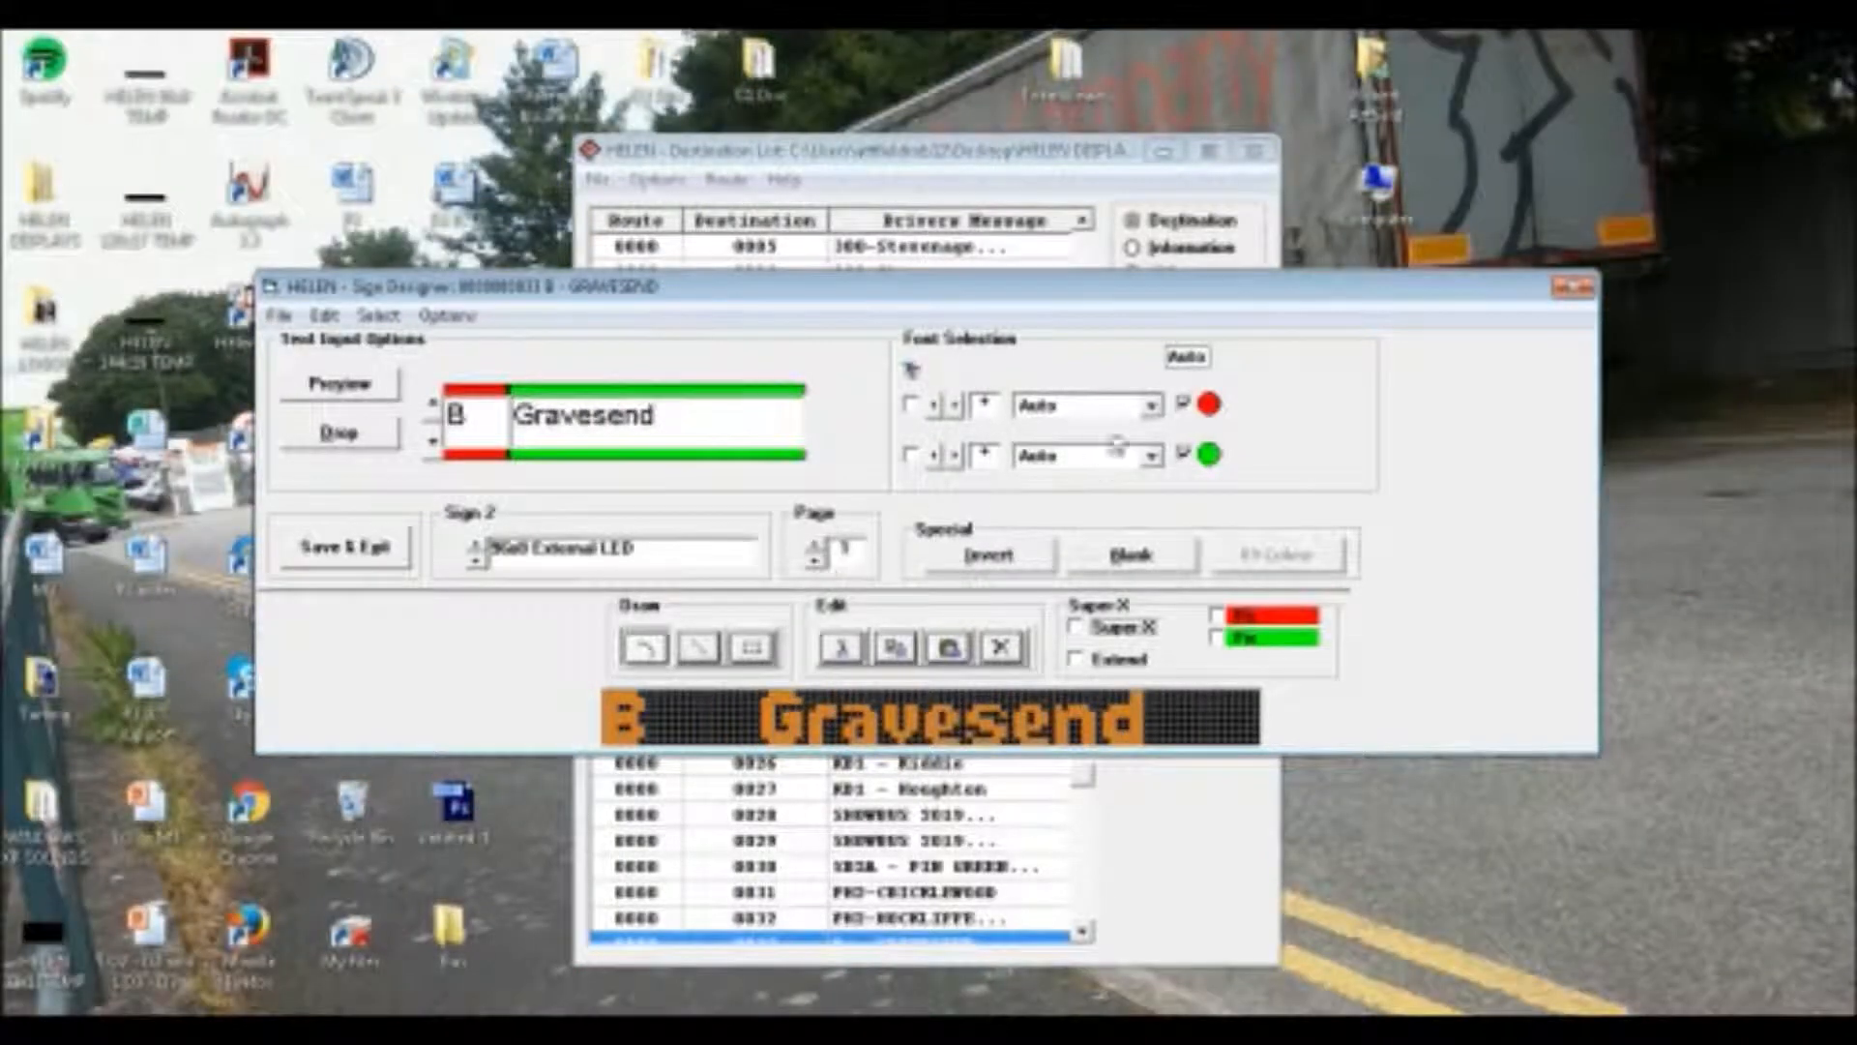
{"action": "left_click", "coordinate": [1152, 406]}
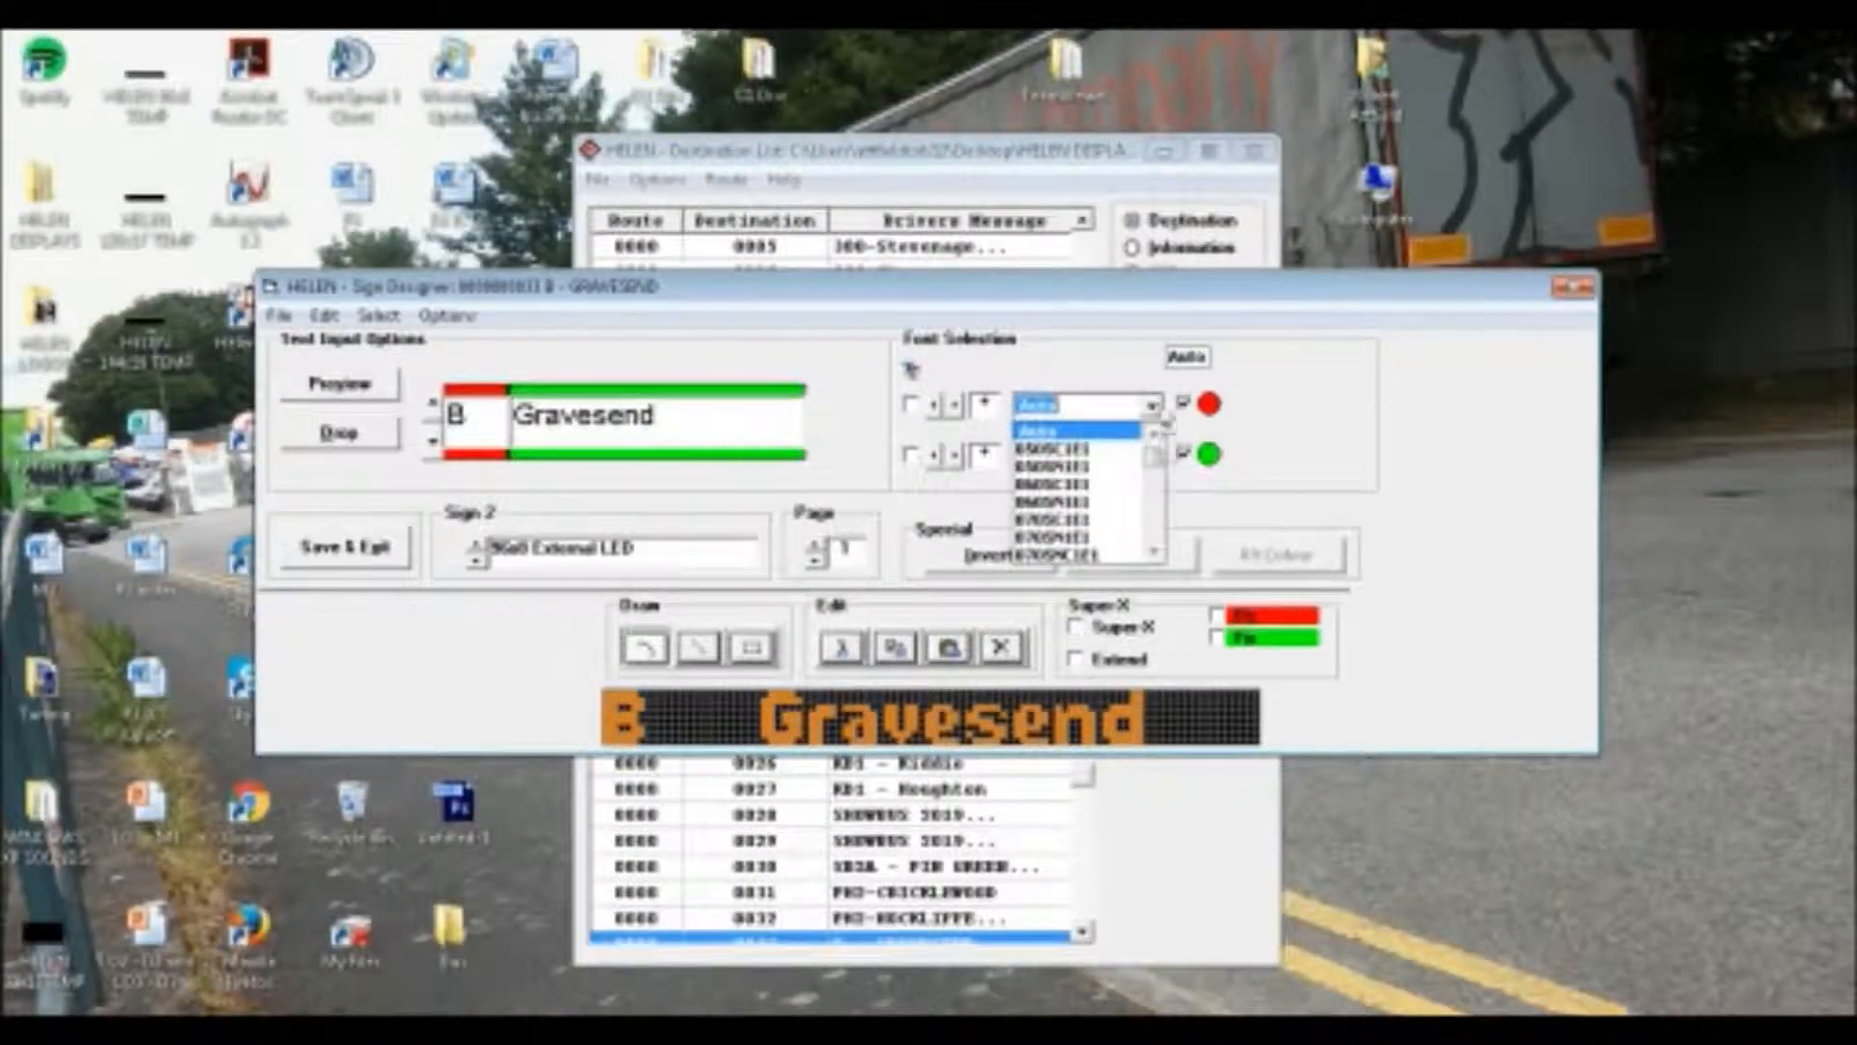
{"action": "left_click", "coordinate": [1111, 448]}
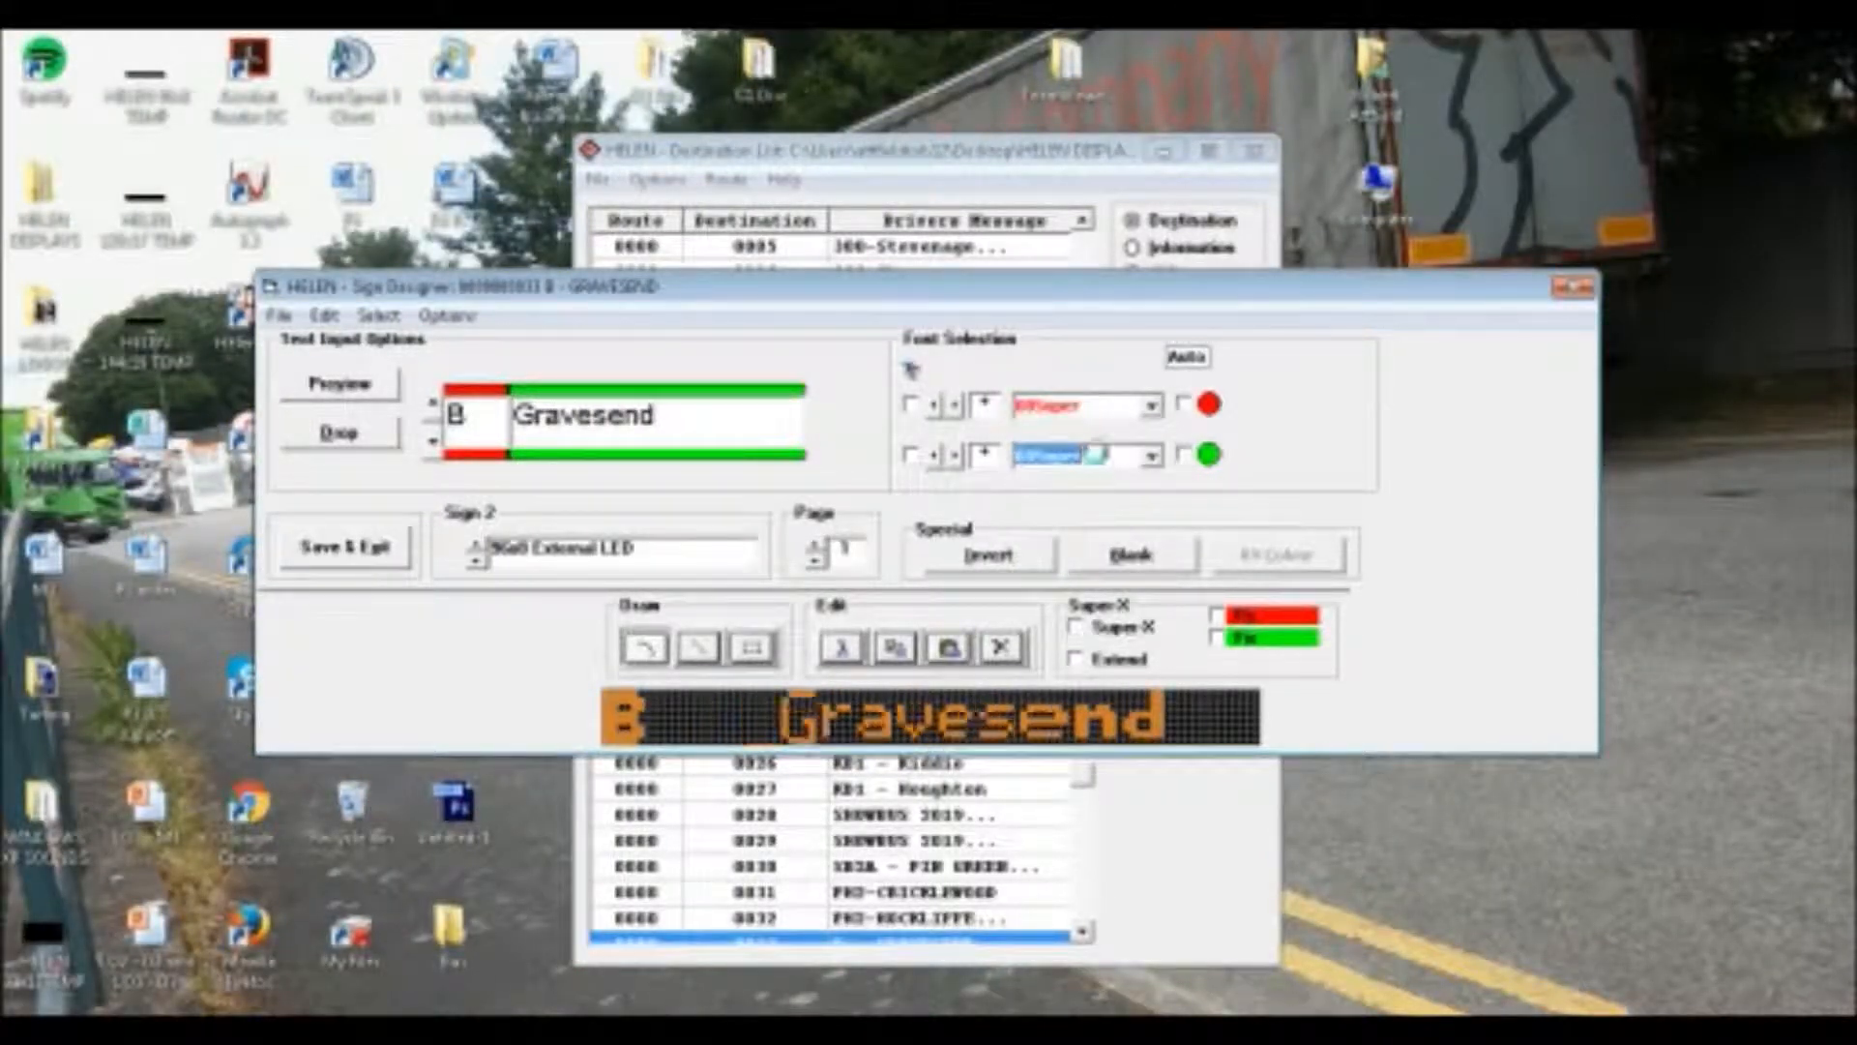
Set the route letter and "via Bluewater" on Sign 2's second page to 08Super and go to the third page
{"action": "left_click", "coordinate": [817, 547]}
{"action": "left_click", "coordinate": [1141, 414]}
{"action": "left_click", "coordinate": [1086, 466]}
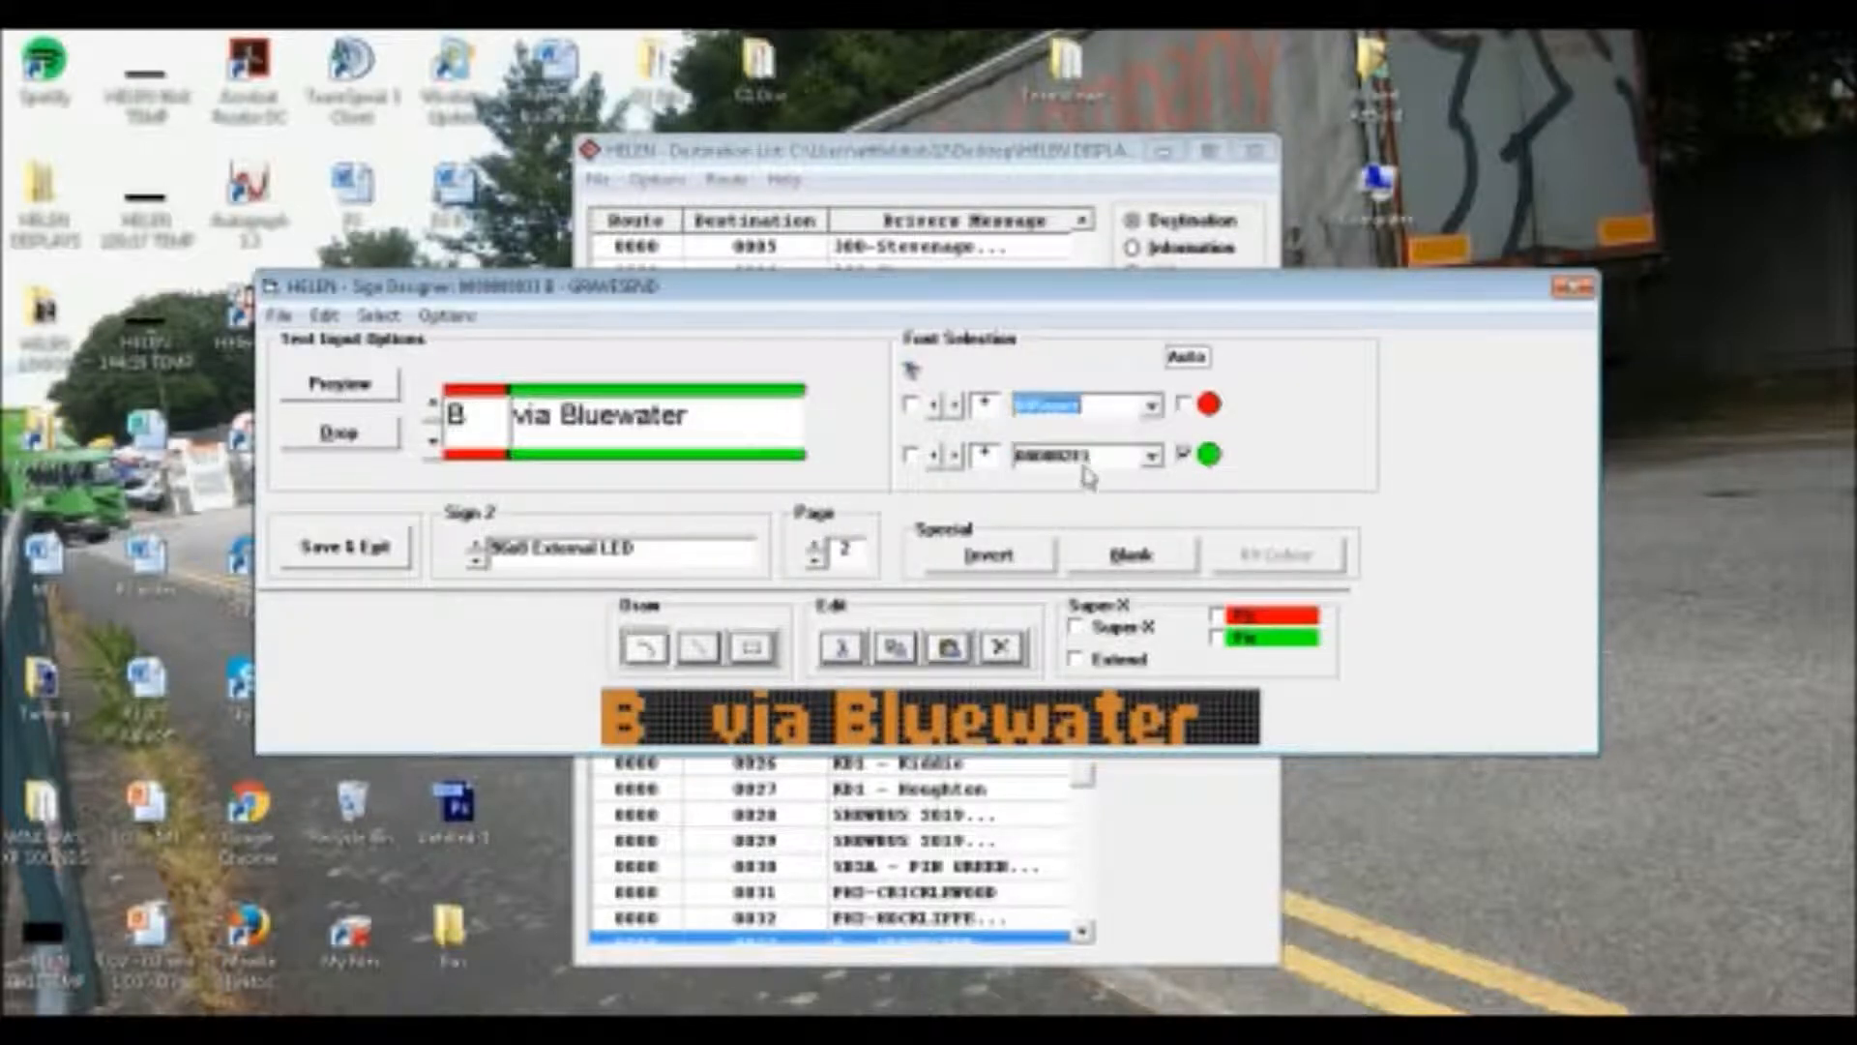
{"action": "left_click", "coordinate": [1081, 466]}
{"action": "left_click", "coordinate": [817, 548]}
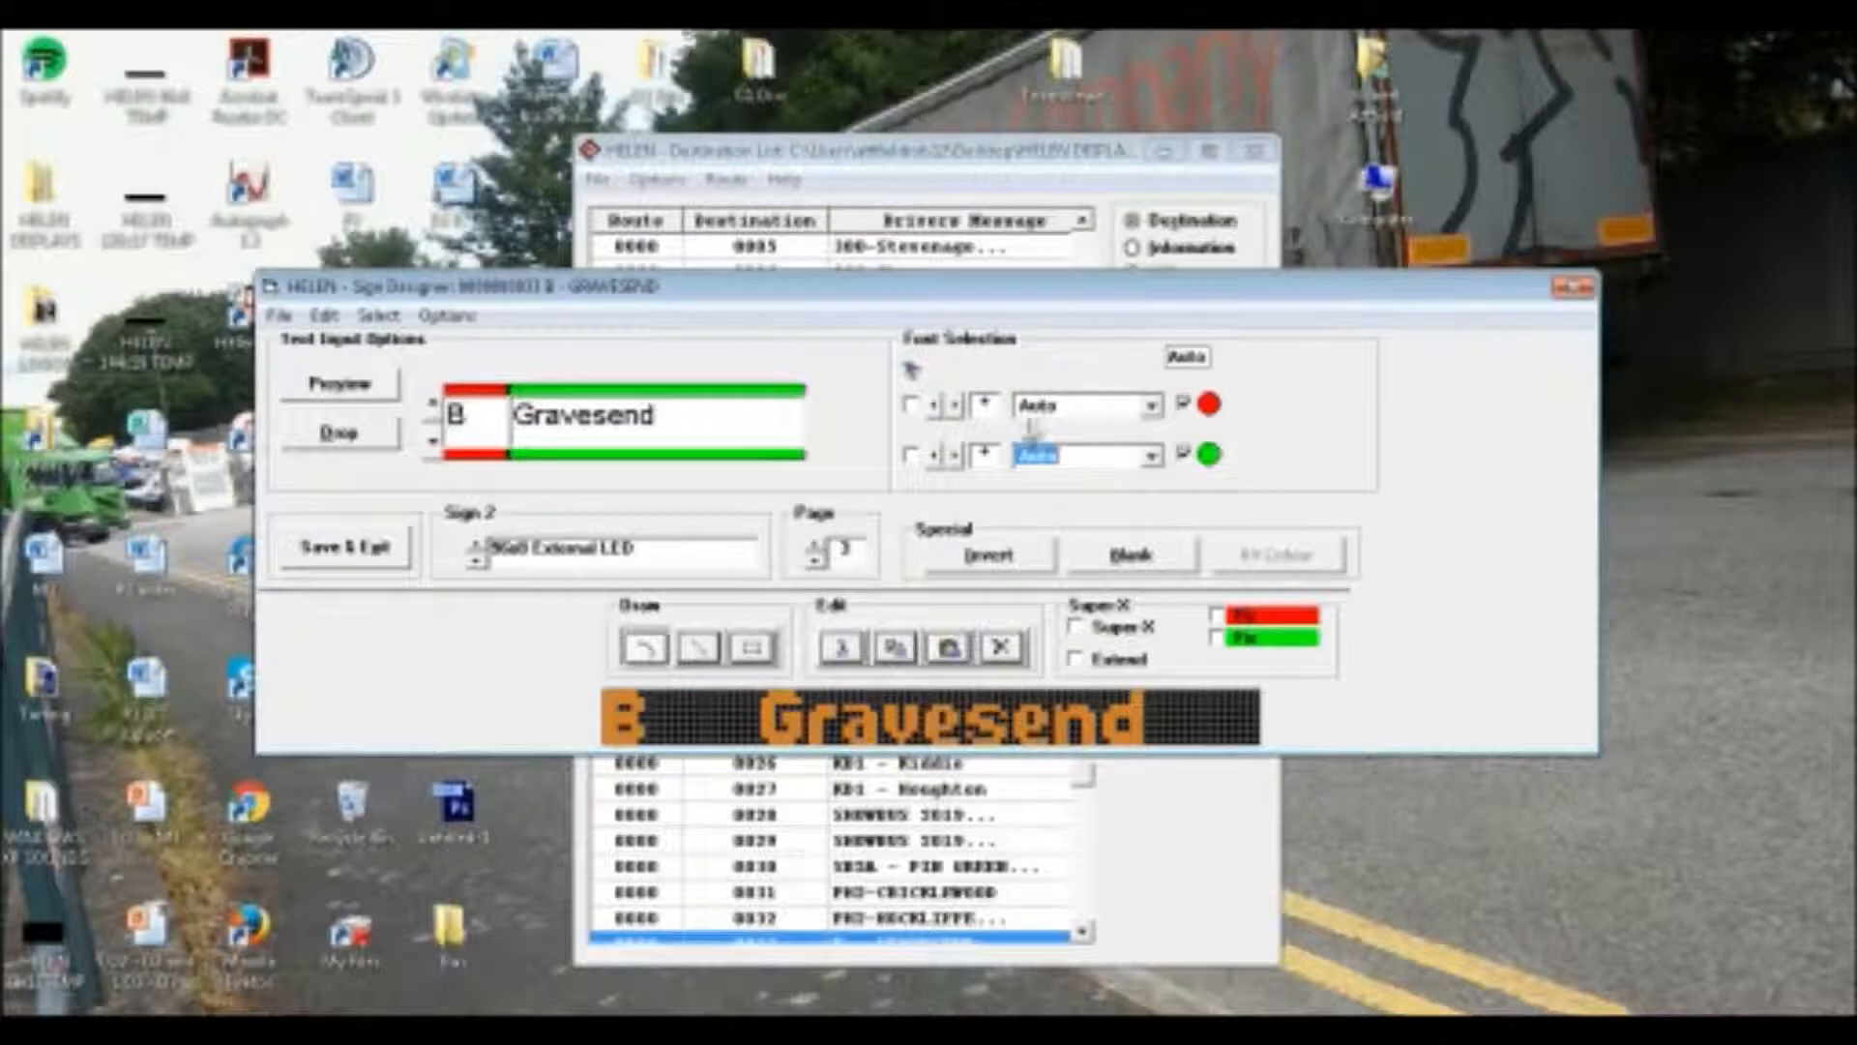
Set both the route letter and "Gravesend" on Sign 2's third page to the font 08Super
{"action": "left_click", "coordinate": [1049, 410]}
{"action": "scroll", "coordinate": [1048, 414], "scroll_direction": "down", "scroll_amount": 4}
{"action": "scroll", "coordinate": [1035, 454], "scroll_direction": "down", "scroll_amount": 1}
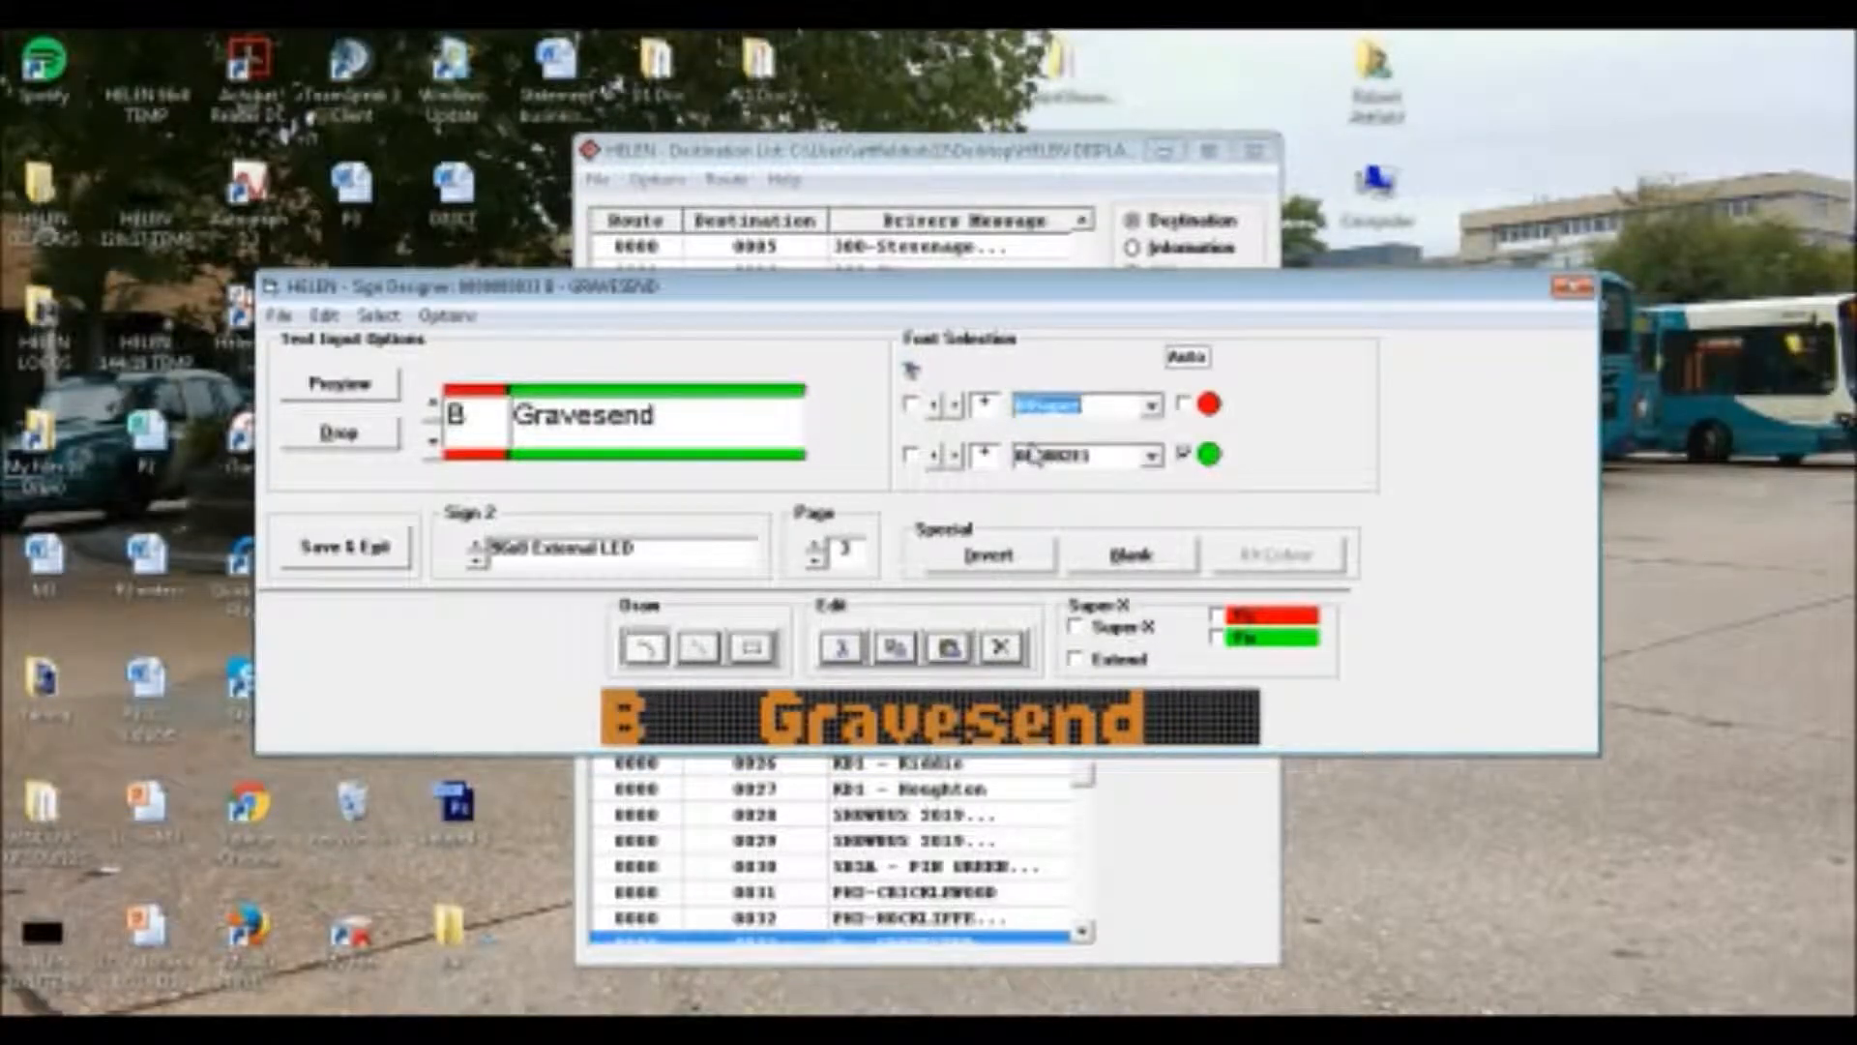
{"action": "left_click", "coordinate": [1035, 453]}
{"action": "scroll", "coordinate": [1035, 455], "scroll_direction": "down", "scroll_amount": 3}
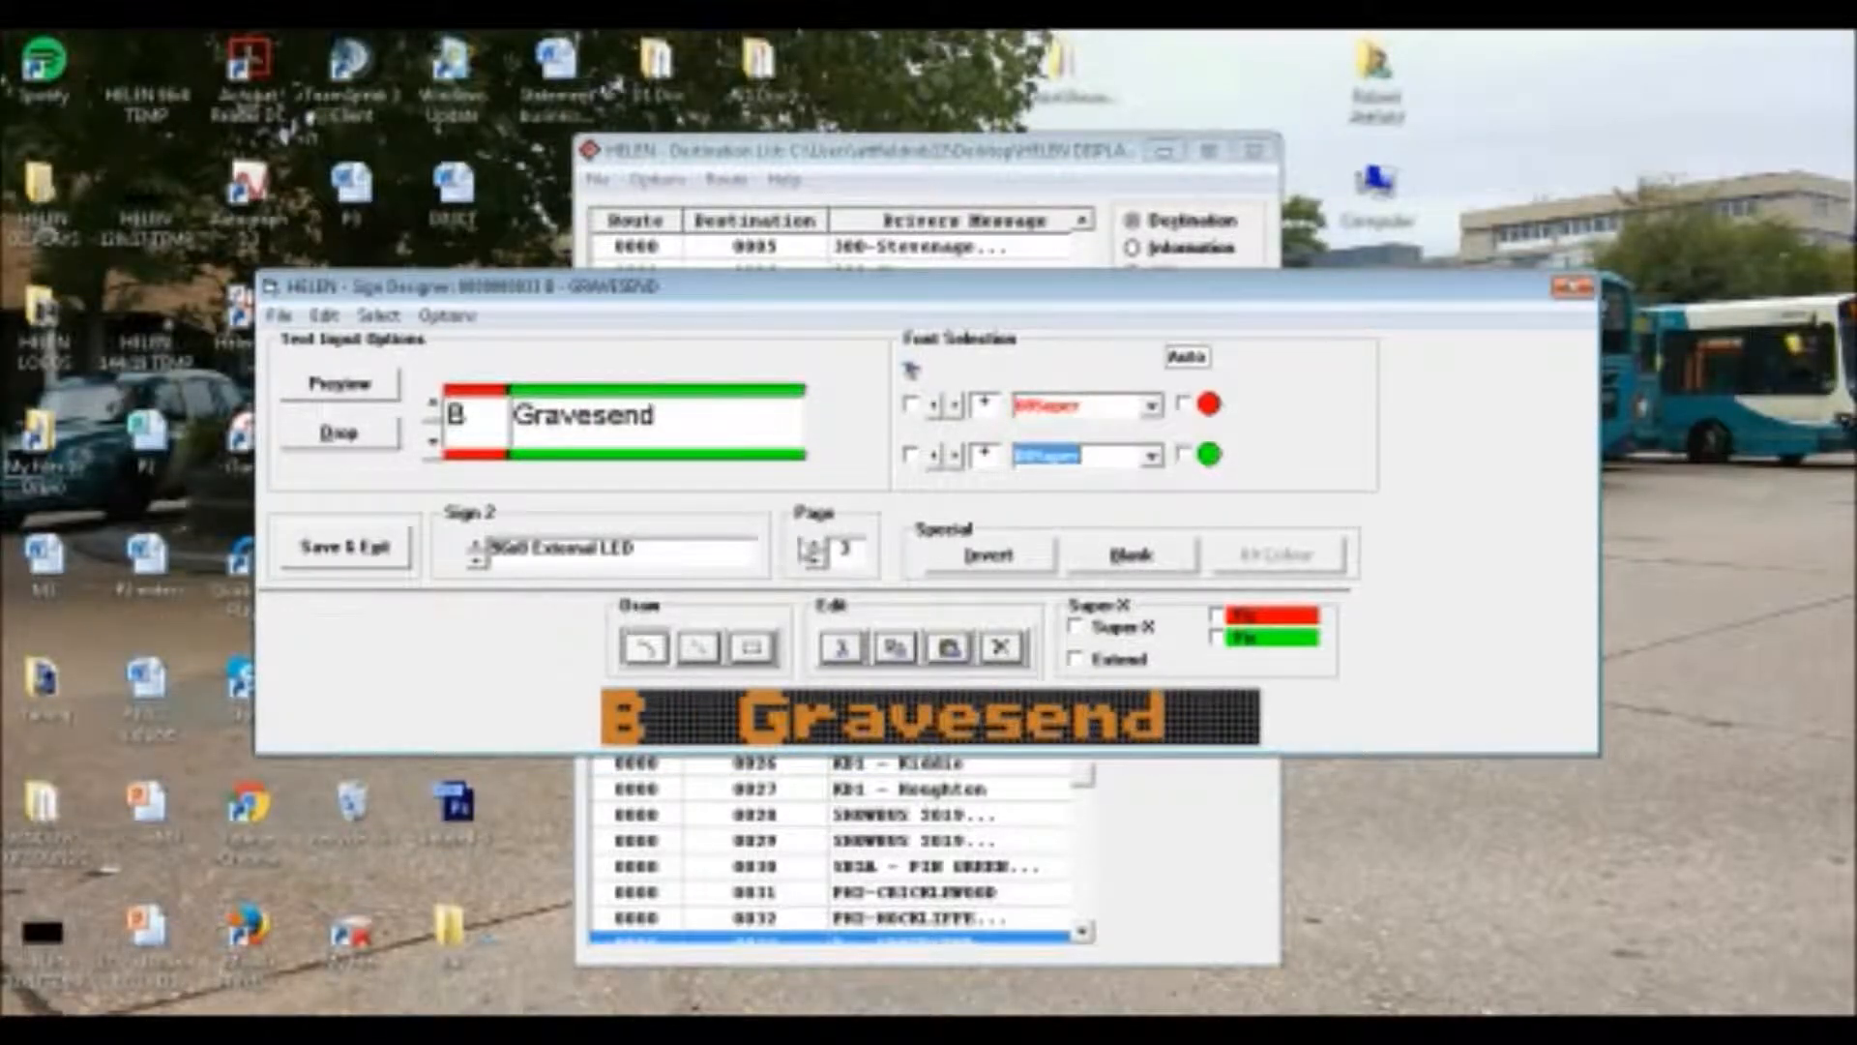
Set both the route letter and "via Ebsfleet" on Sign 2's fourth page to the font 08Super
{"action": "left_click", "coordinate": [815, 543]}
{"action": "left_click", "coordinate": [1122, 414]}
{"action": "scroll", "coordinate": [1122, 414], "scroll_direction": "down", "scroll_amount": 5}
{"action": "left_click", "coordinate": [1103, 455]}
{"action": "scroll", "coordinate": [1100, 464], "scroll_direction": "down", "scroll_amount": 5}
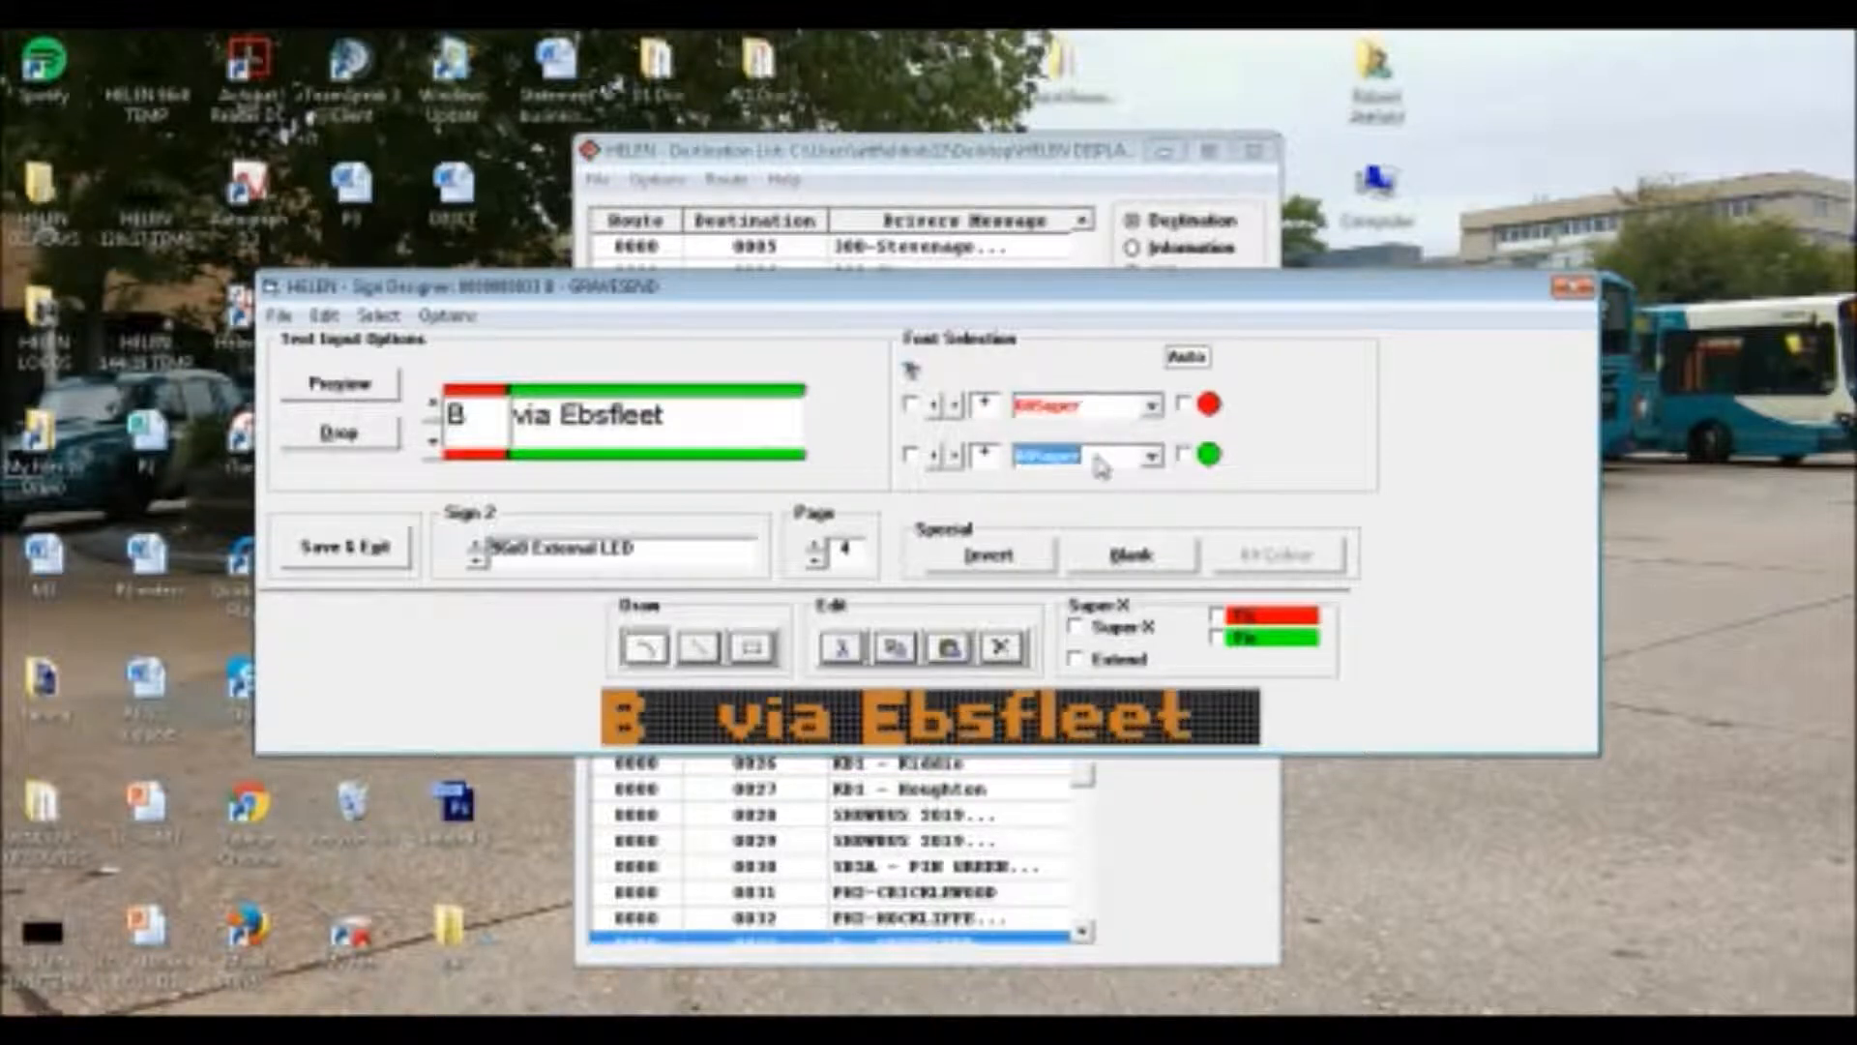
Try extending the fourth page's text to "via Ebsfleet International", then restore "via Ebsfleet" in the font 08Super
{"action": "left_click", "coordinate": [749, 435]}
{"action": "type", "text": "In"}
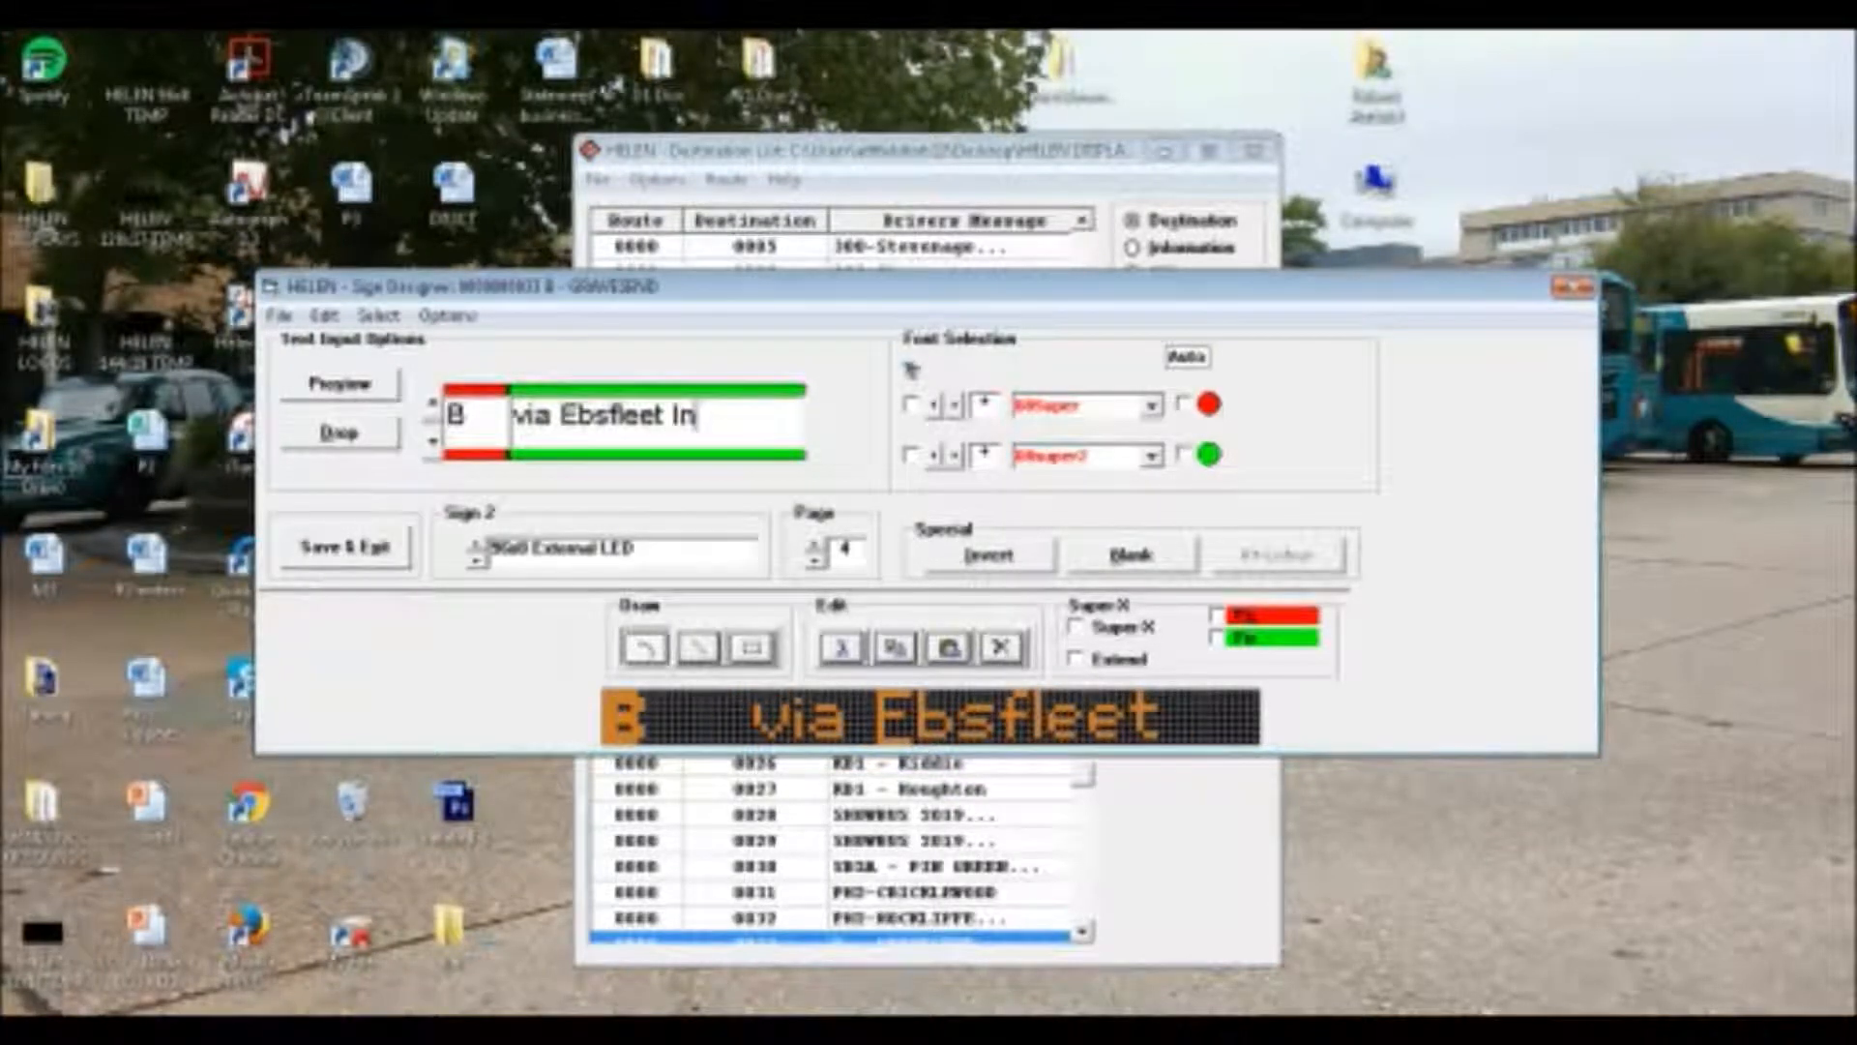
{"action": "type", "text": "ternational"}
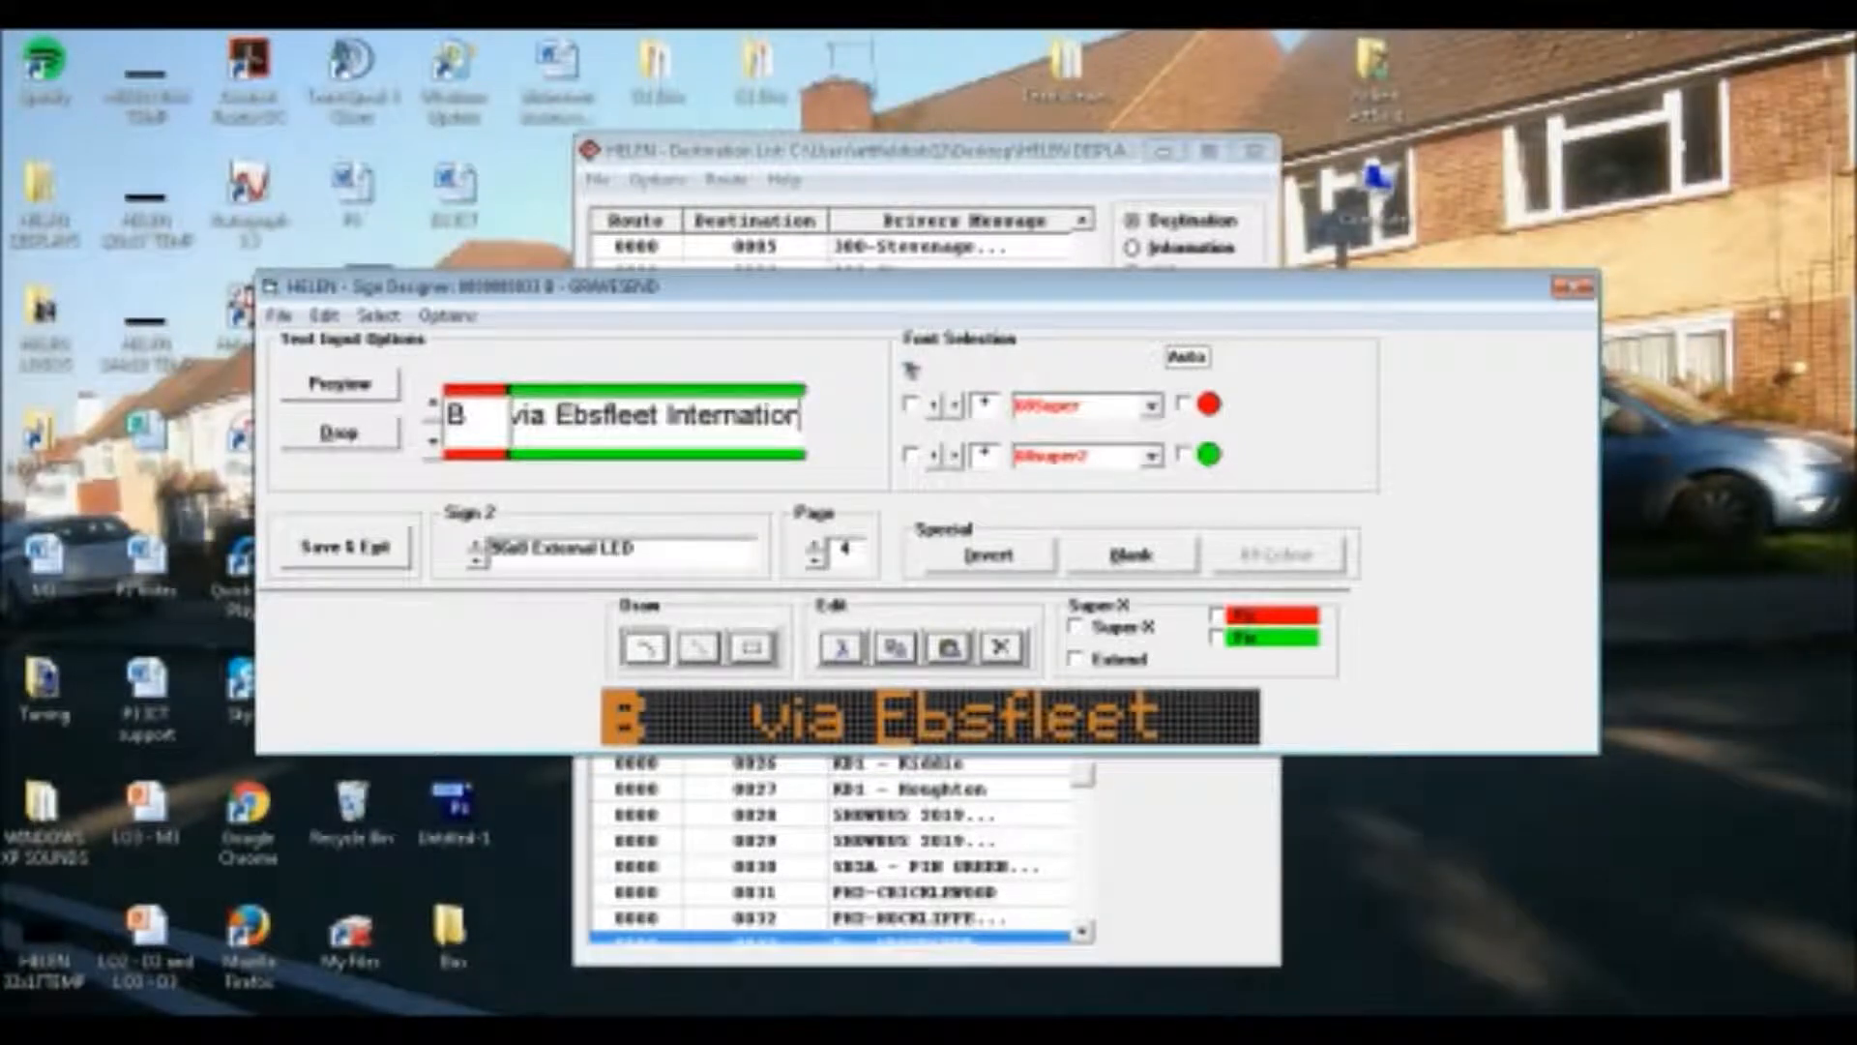
{"action": "key", "text": "BackSpace"}
{"action": "key", "text": "BackSpace"}
{"action": "key", "text": "BackSpace"}
{"action": "key", "text": "BackSpace"}
{"action": "key", "text": "BackSpace"}
{"action": "key", "text": "BackSpace"}
{"action": "key", "text": "BackSpace"}
{"action": "key", "text": "BackSpace"}
{"action": "key", "text": "BackSpace"}
{"action": "key", "text": "BackSpace"}
{"action": "key", "text": "BackSpace"}
{"action": "key", "text": "BackSpace"}
{"action": "key", "text": "BackSpace"}
{"action": "key", "text": "BackSpace"}
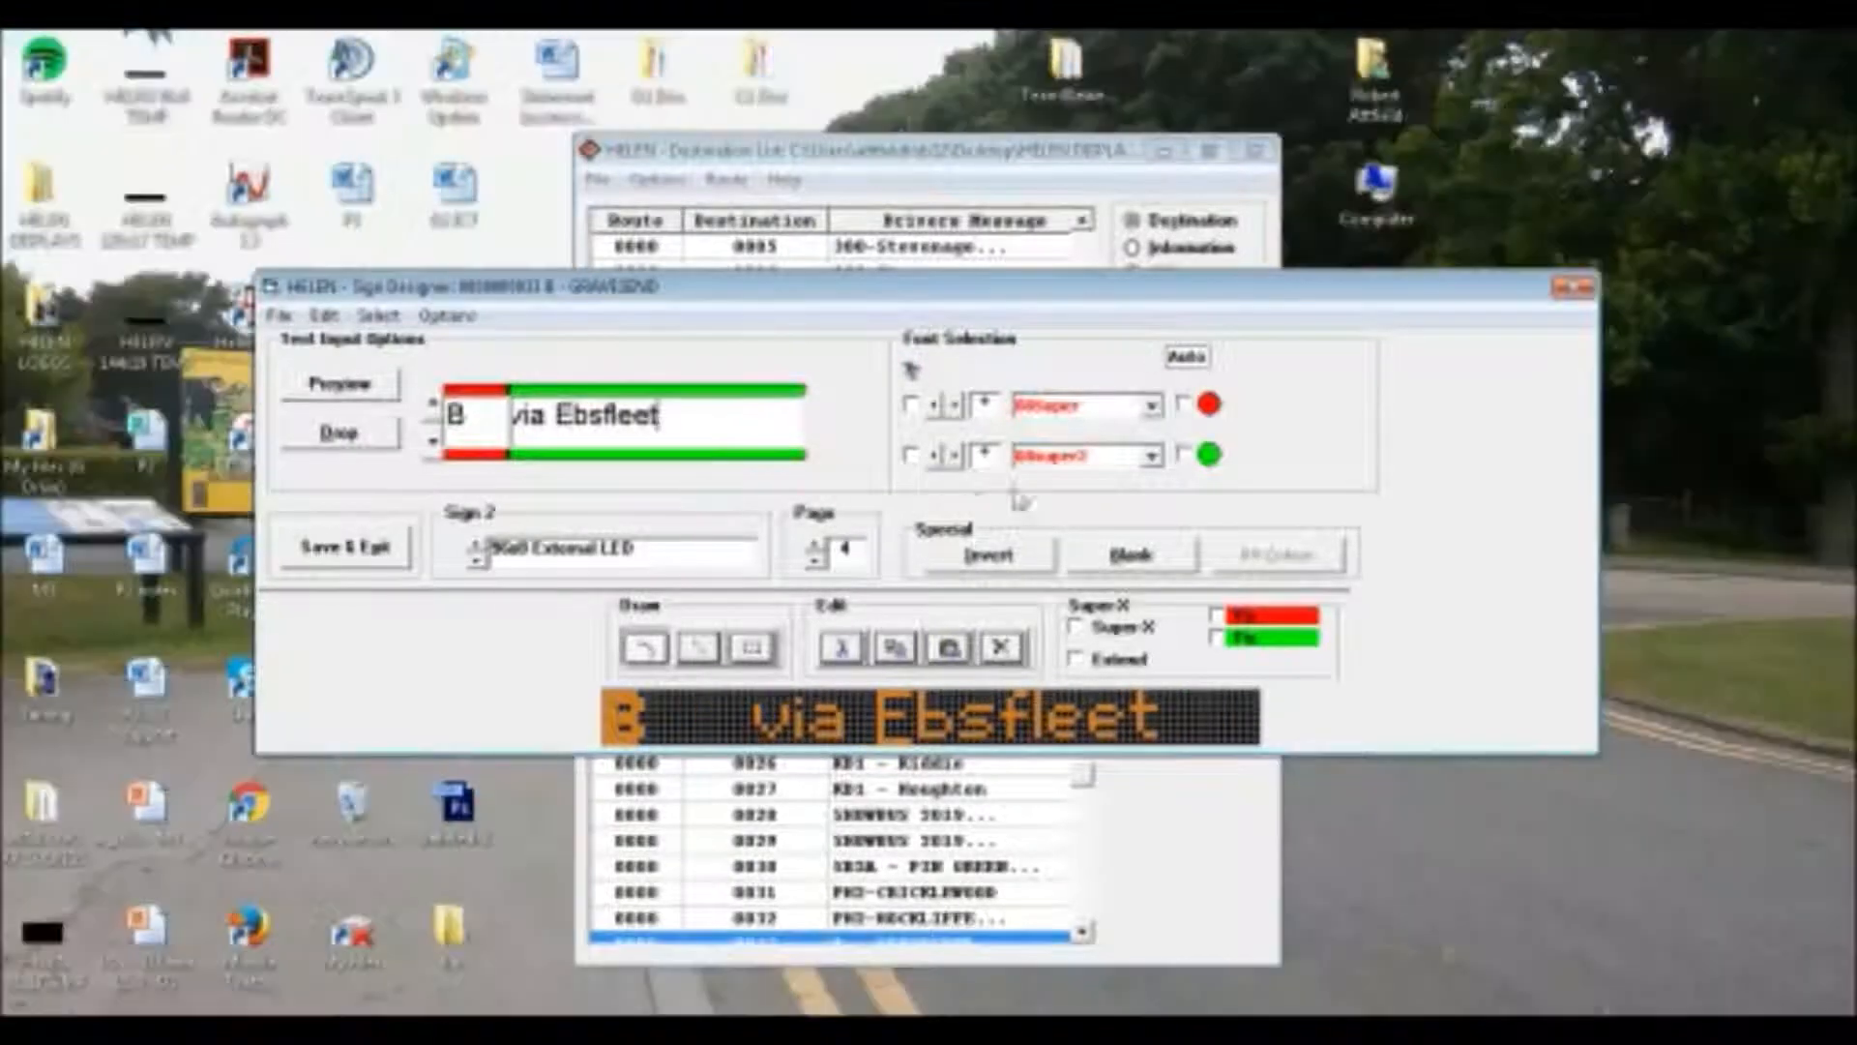
{"action": "left_click", "coordinate": [1097, 459]}
{"action": "scroll", "coordinate": [1097, 460], "scroll_direction": "up", "scroll_amount": 1}
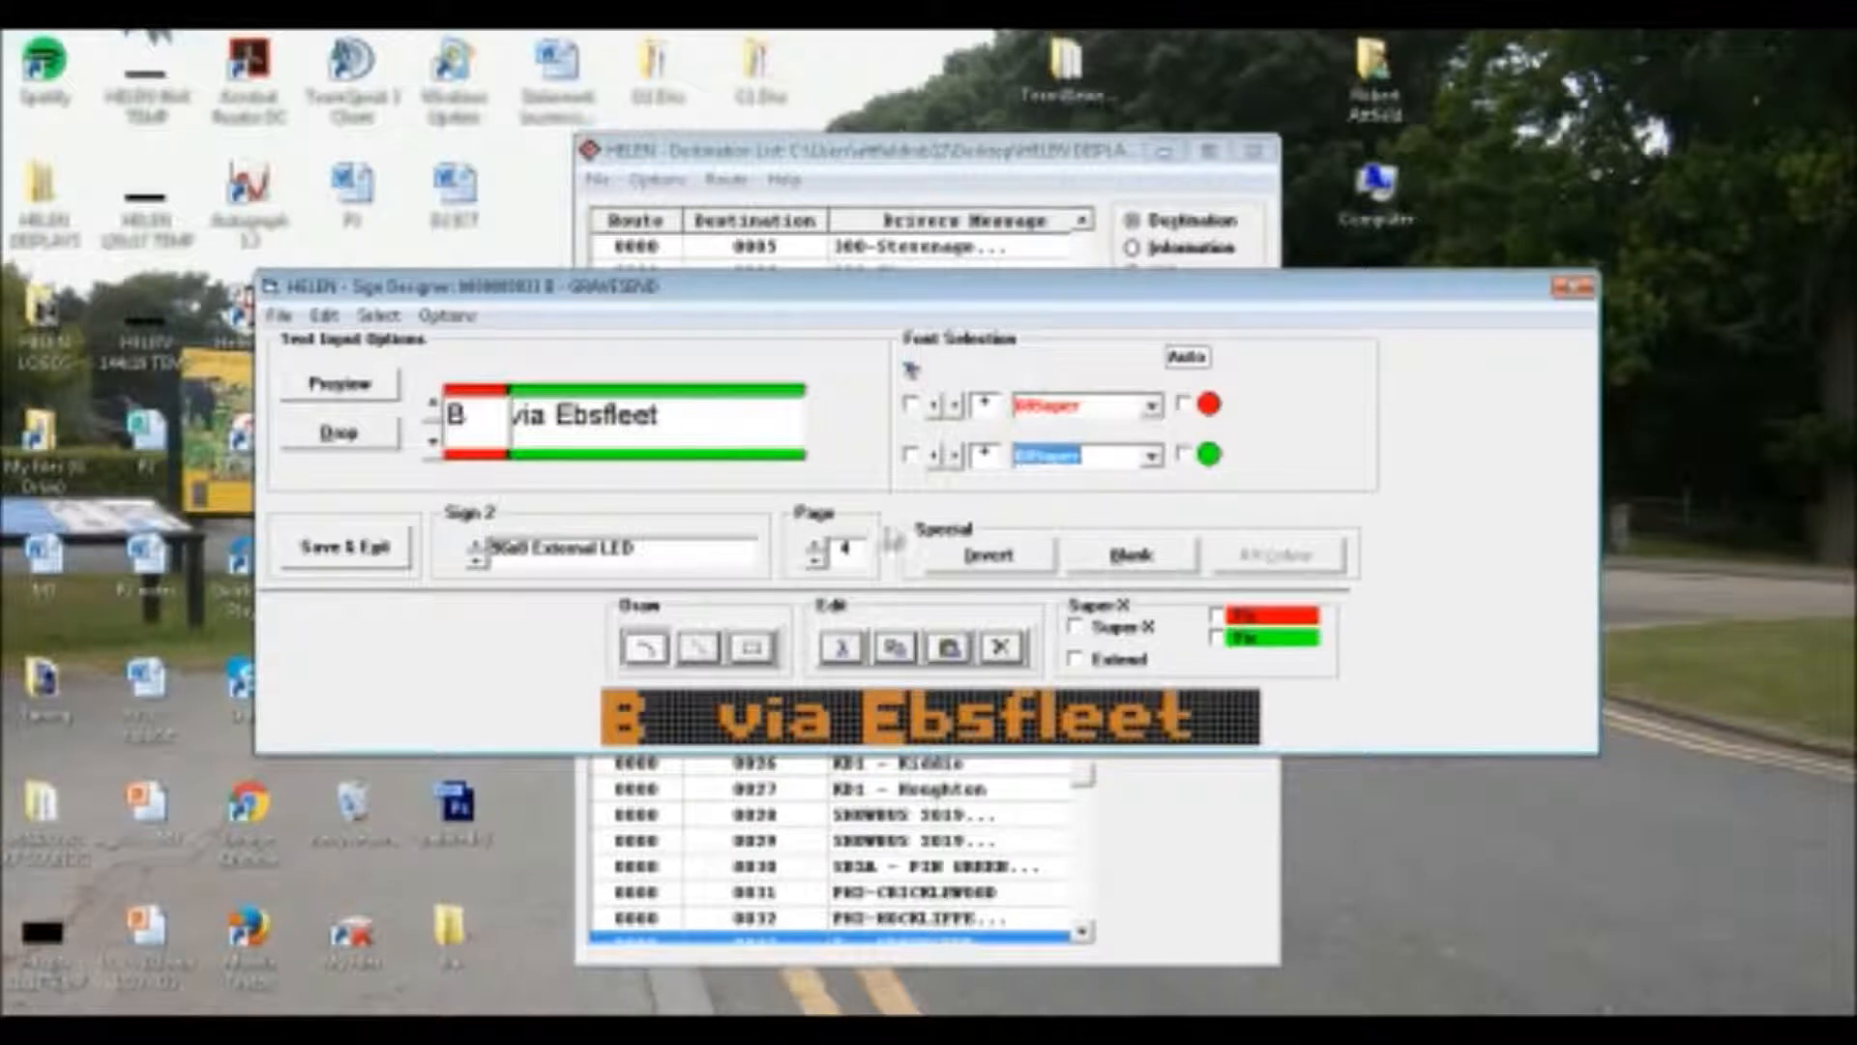
Switch to Sign 3 and set its route letter to the font ROB_REAR
{"action": "left_click", "coordinate": [478, 555]}
{"action": "left_click", "coordinate": [1151, 429]}
{"action": "scroll", "coordinate": [1134, 548], "scroll_direction": "down", "scroll_amount": 5}
{"action": "left_click", "coordinate": [1132, 544]}
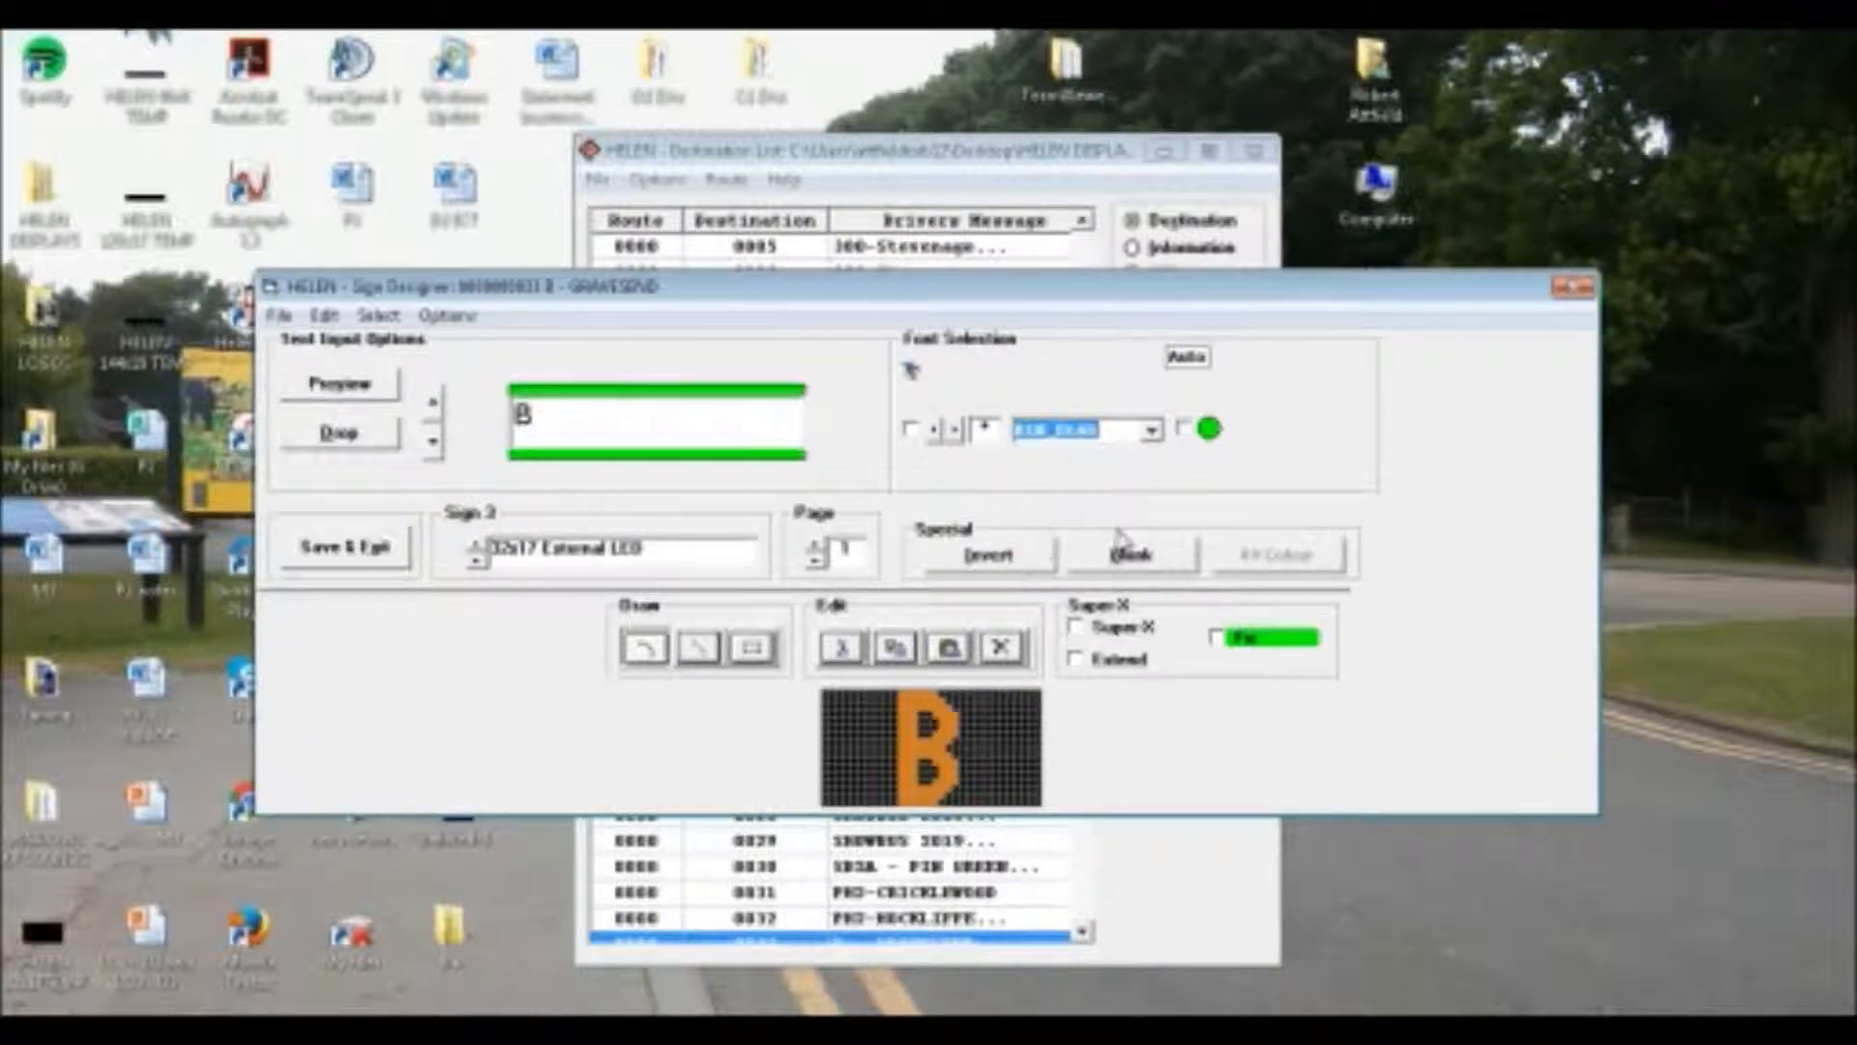
On Sign 4's first page, set the route letter to ROB_REAR and both "Gravesend" and "Railway Station" to 08Super
{"action": "left_click", "coordinate": [478, 547]}
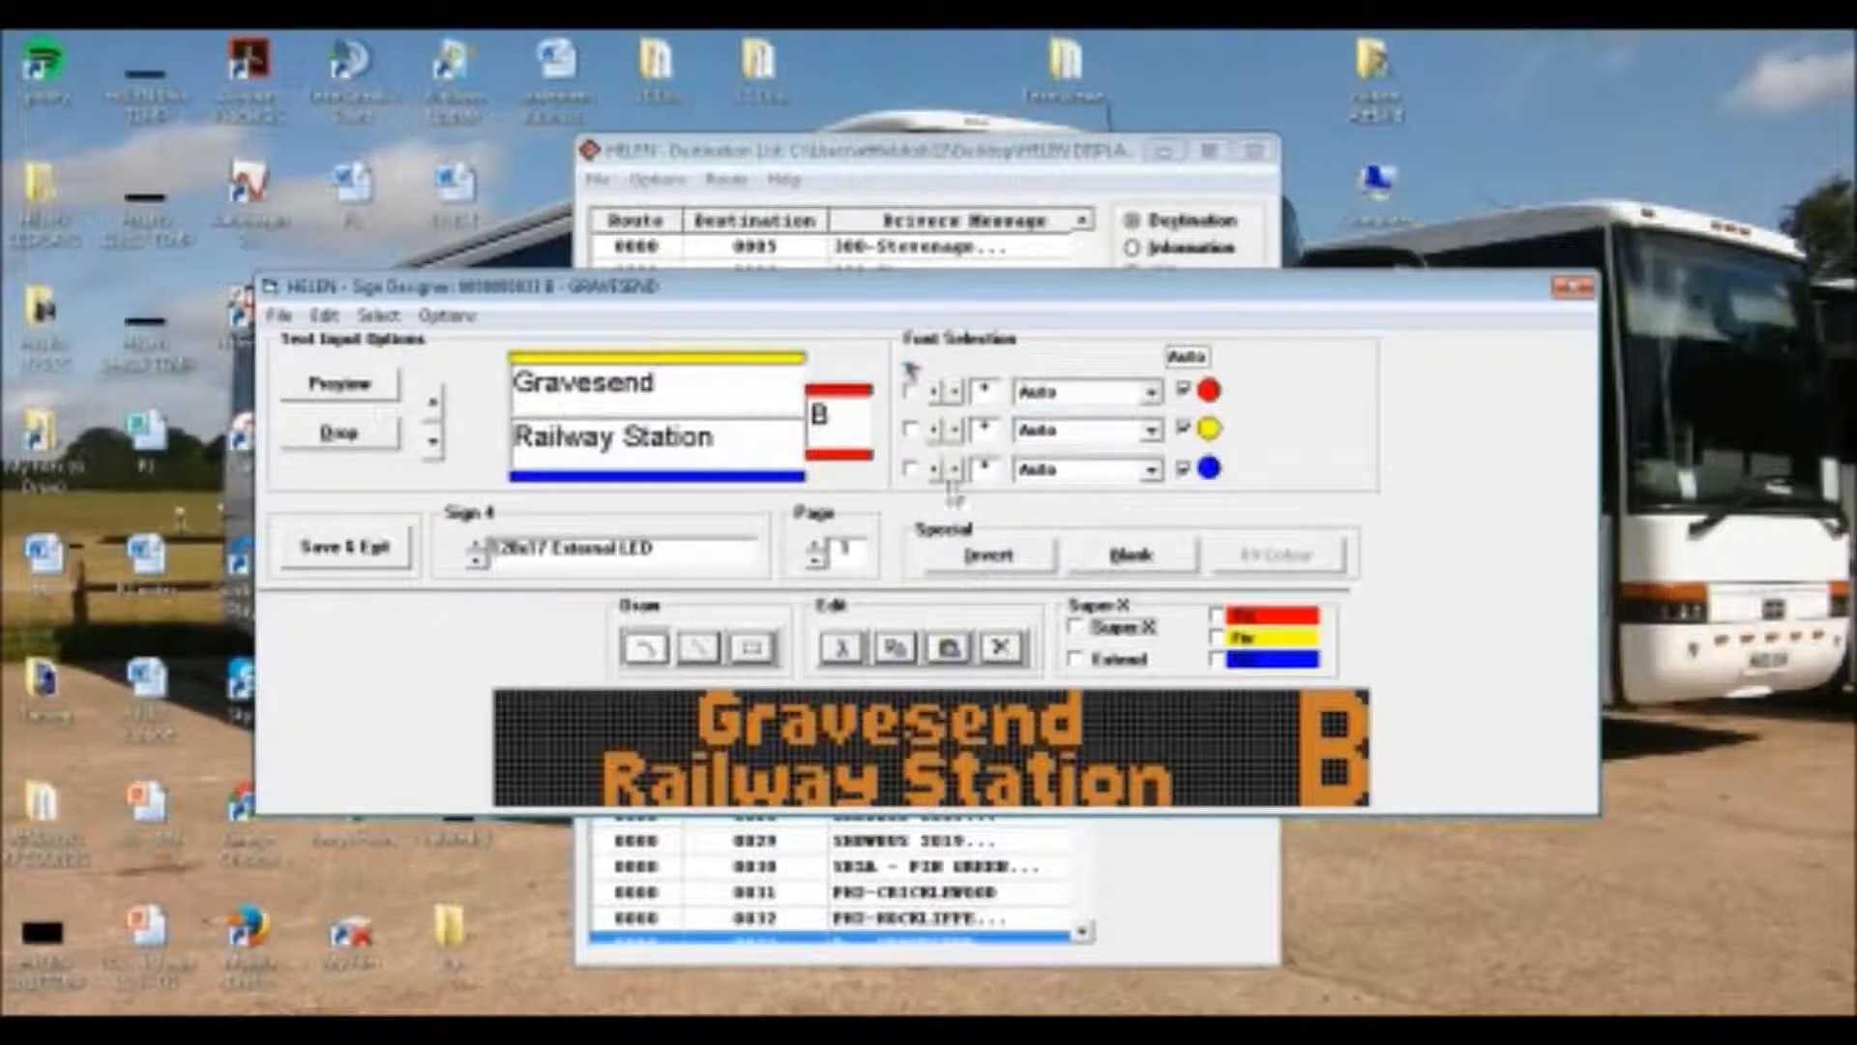
{"action": "left_click", "coordinate": [1151, 391]}
{"action": "left_click_drag", "start_coordinate": [1151, 439], "coordinate": [1135, 549]}
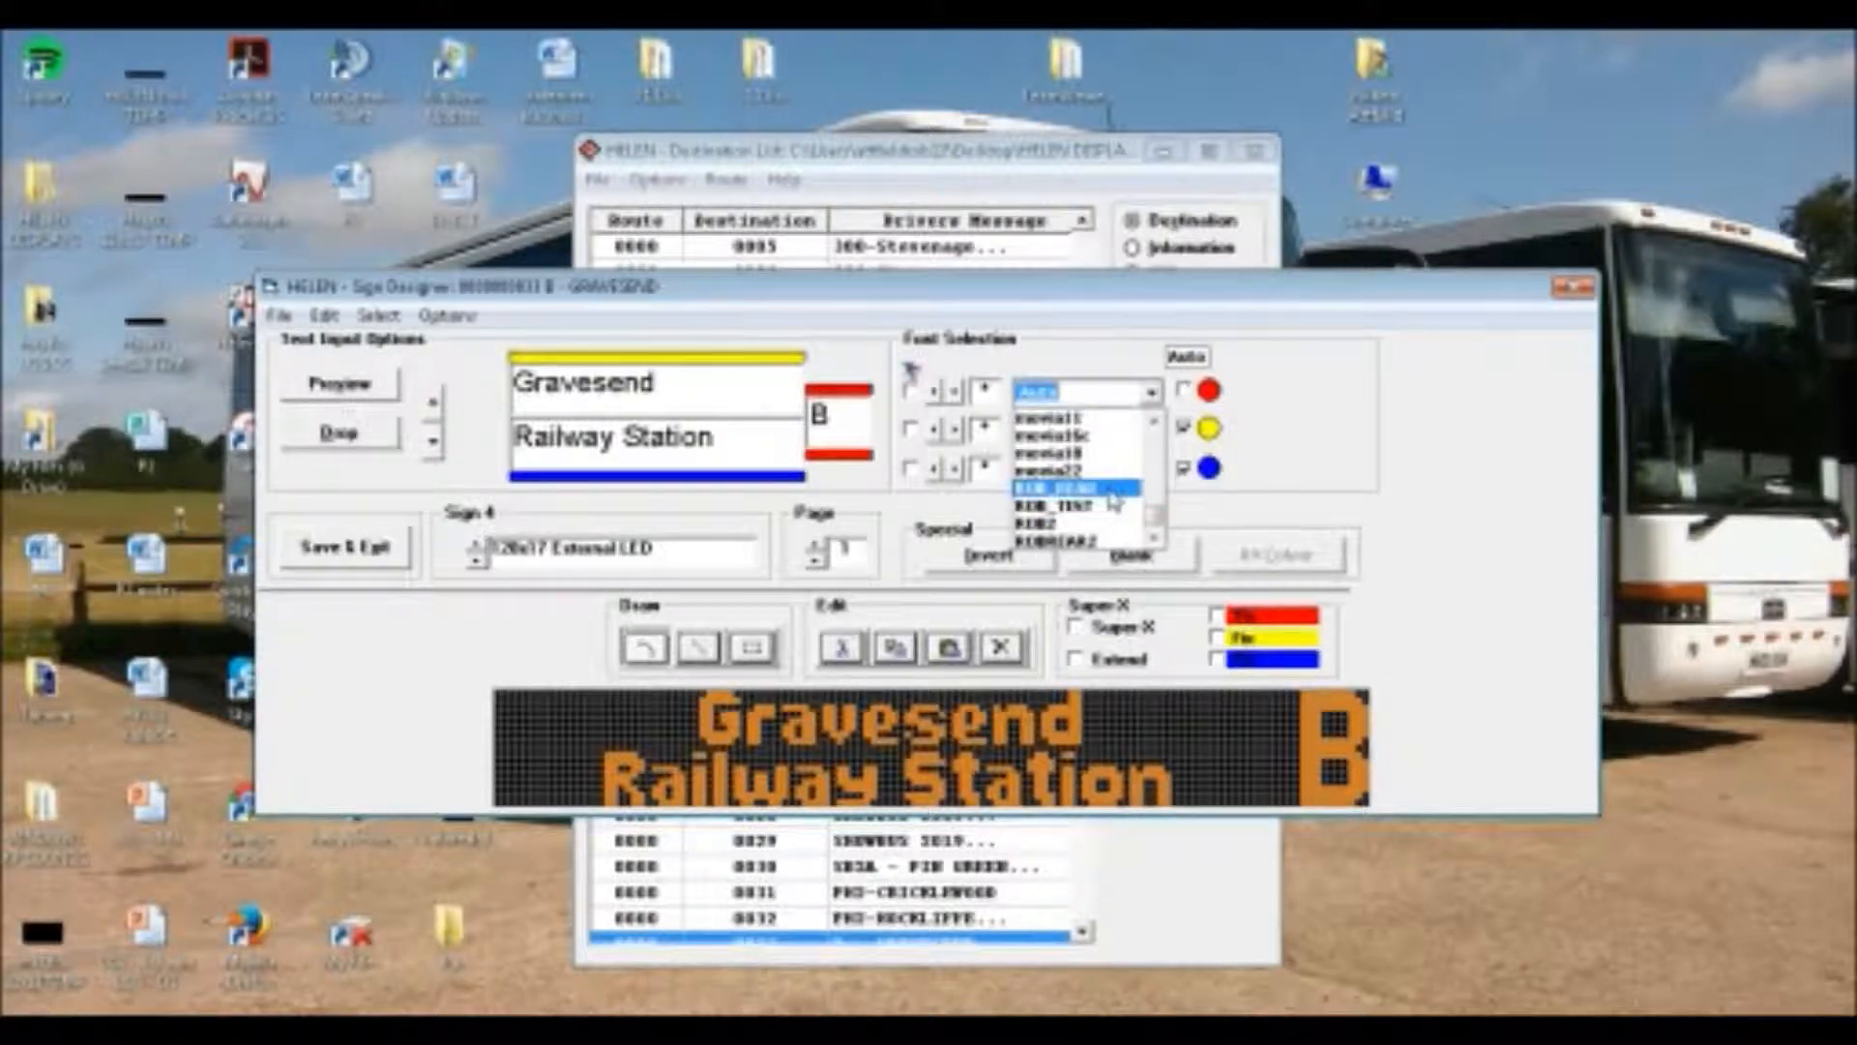
{"action": "left_click", "coordinate": [1109, 492]}
{"action": "left_click", "coordinate": [1103, 430]}
{"action": "double_click", "coordinate": [1099, 468]}
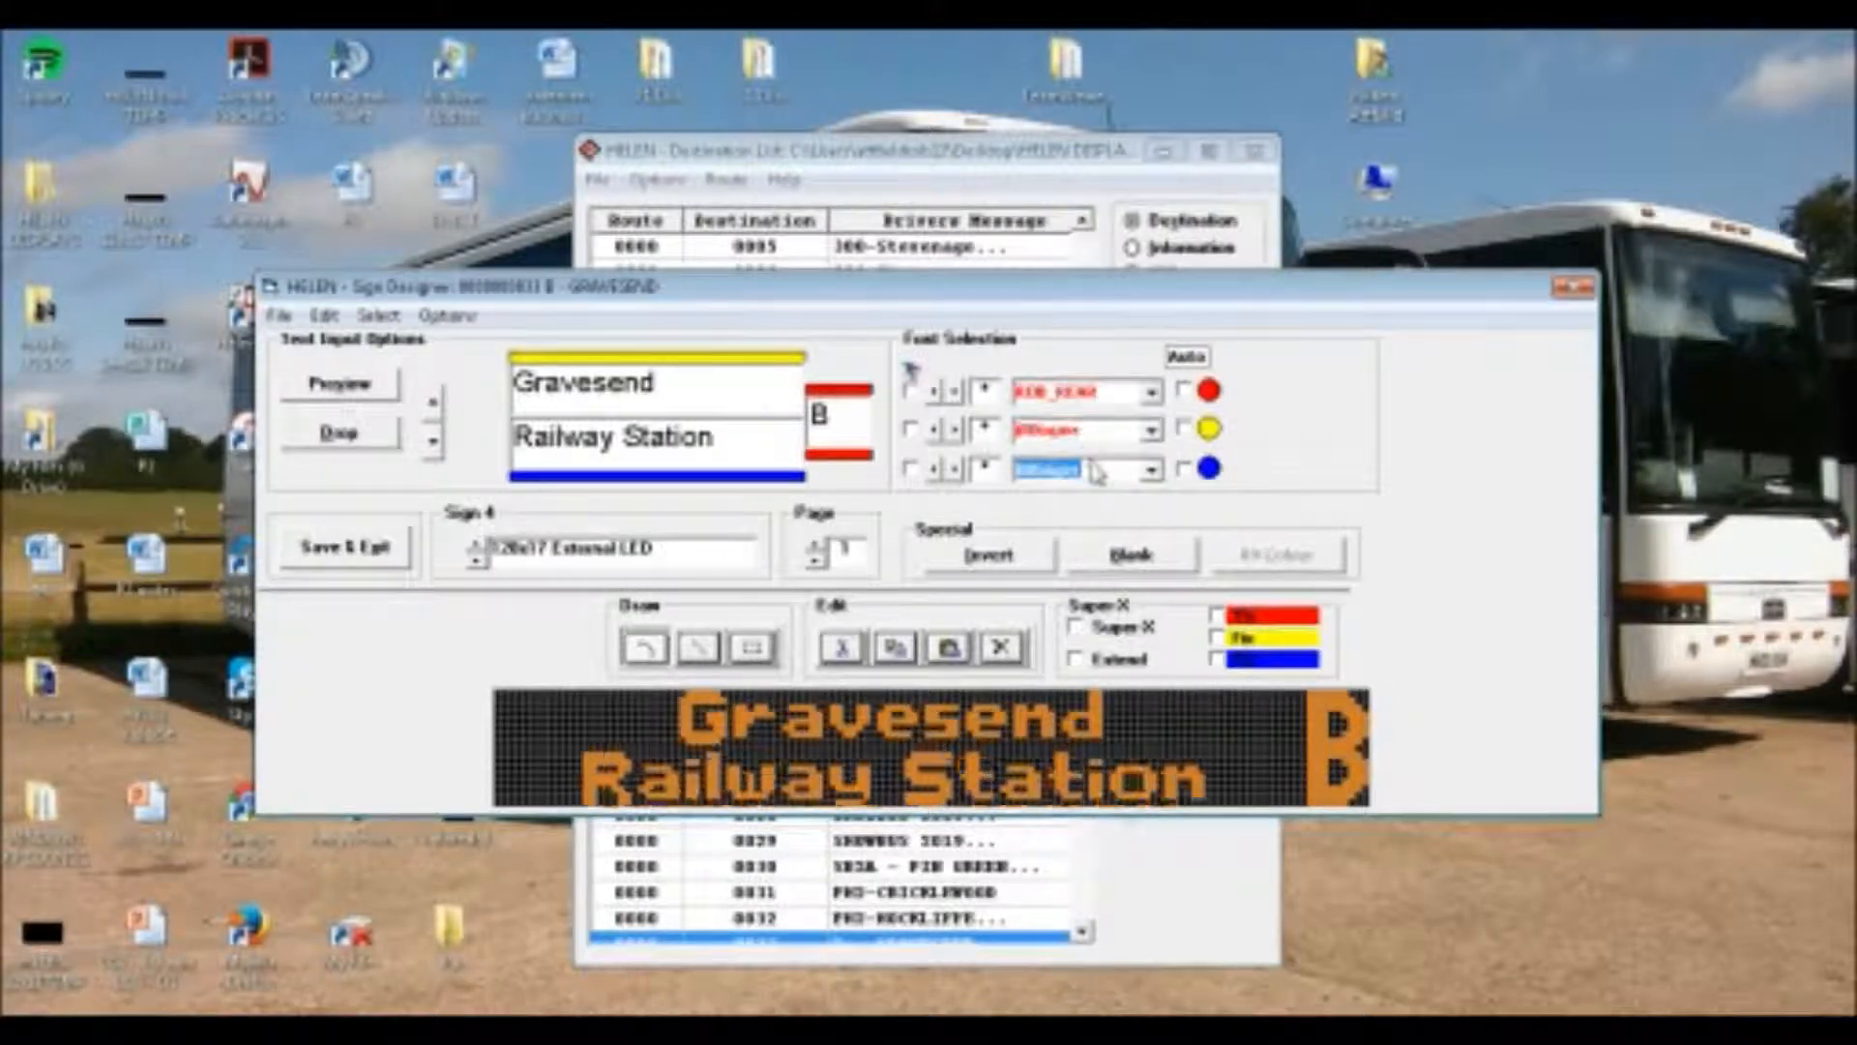
On Sign 4's second page, set the route letter to ROB_REAR, "Gravesend" to 08Super, and replace the automatic font of "via Dartford"
{"action": "left_click", "coordinate": [818, 547]}
{"action": "left_click", "coordinate": [1151, 391]}
{"action": "scroll", "coordinate": [1084, 483], "scroll_direction": "down", "scroll_amount": 5}
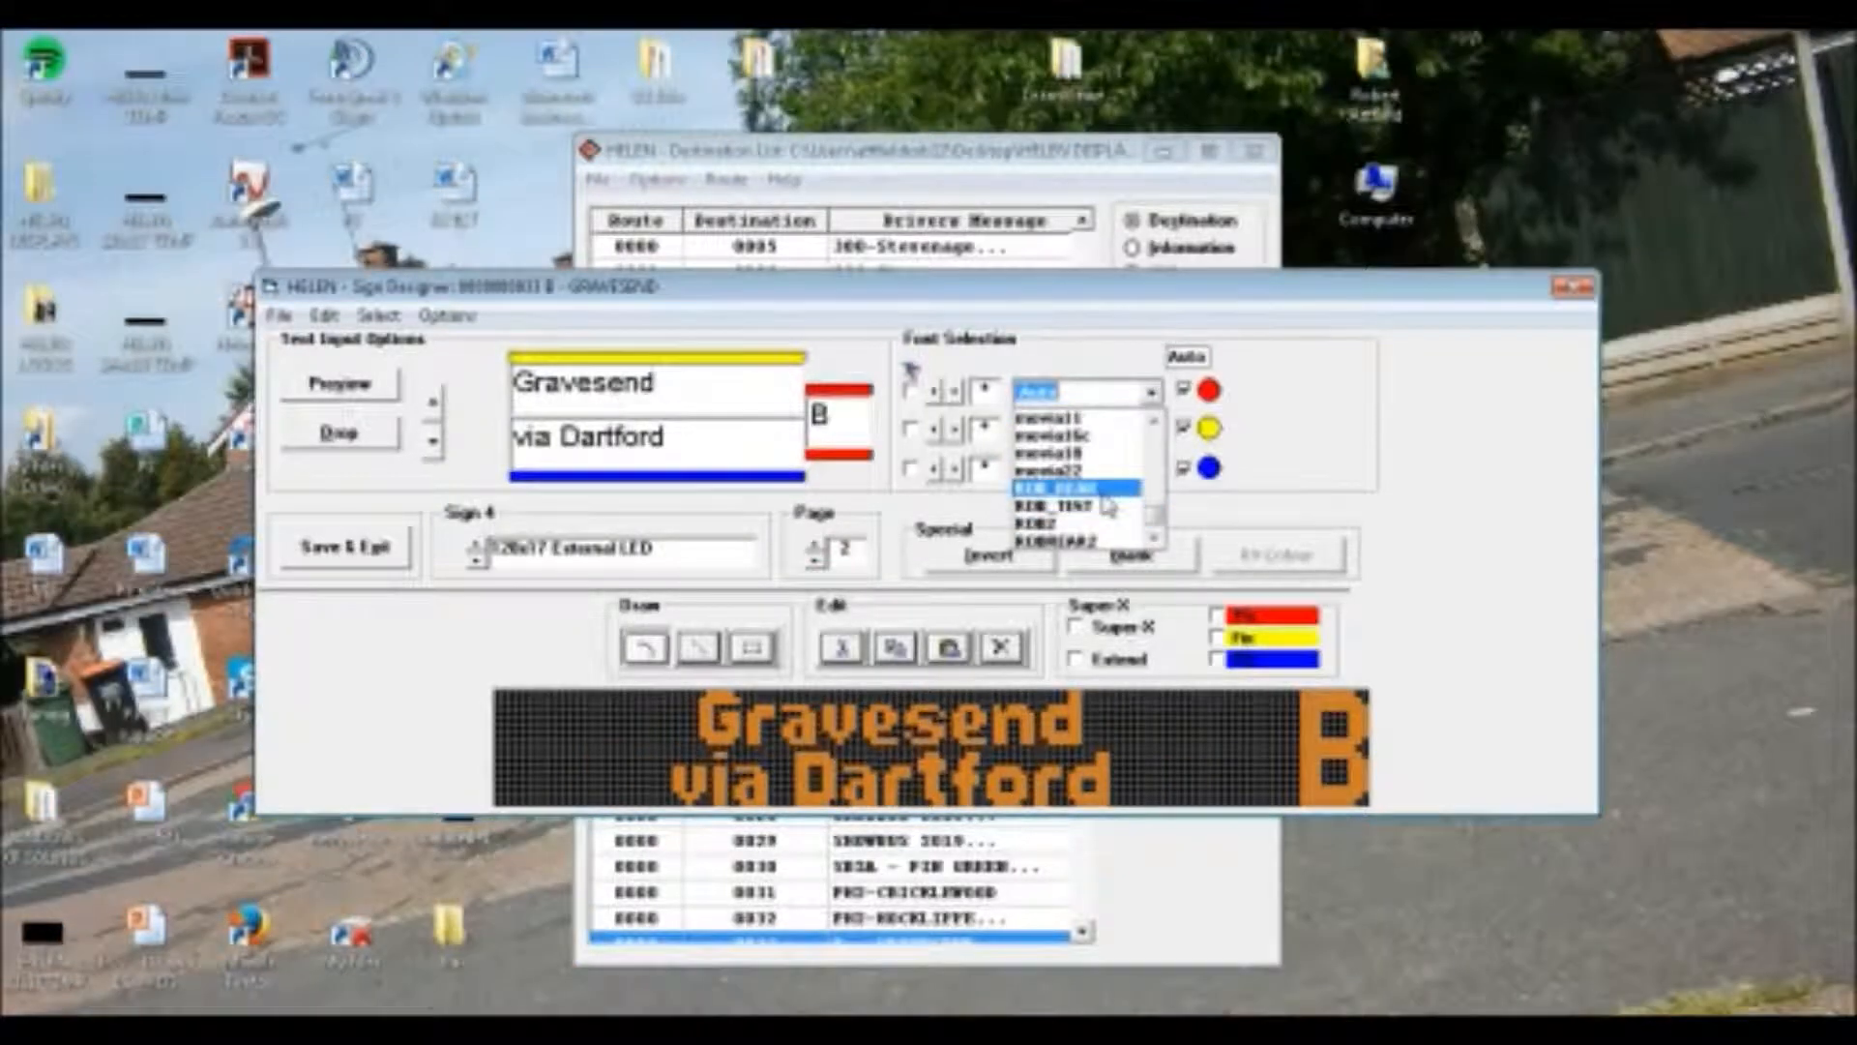
{"action": "left_click", "coordinate": [1109, 493]}
{"action": "double_click", "coordinate": [1105, 432]}
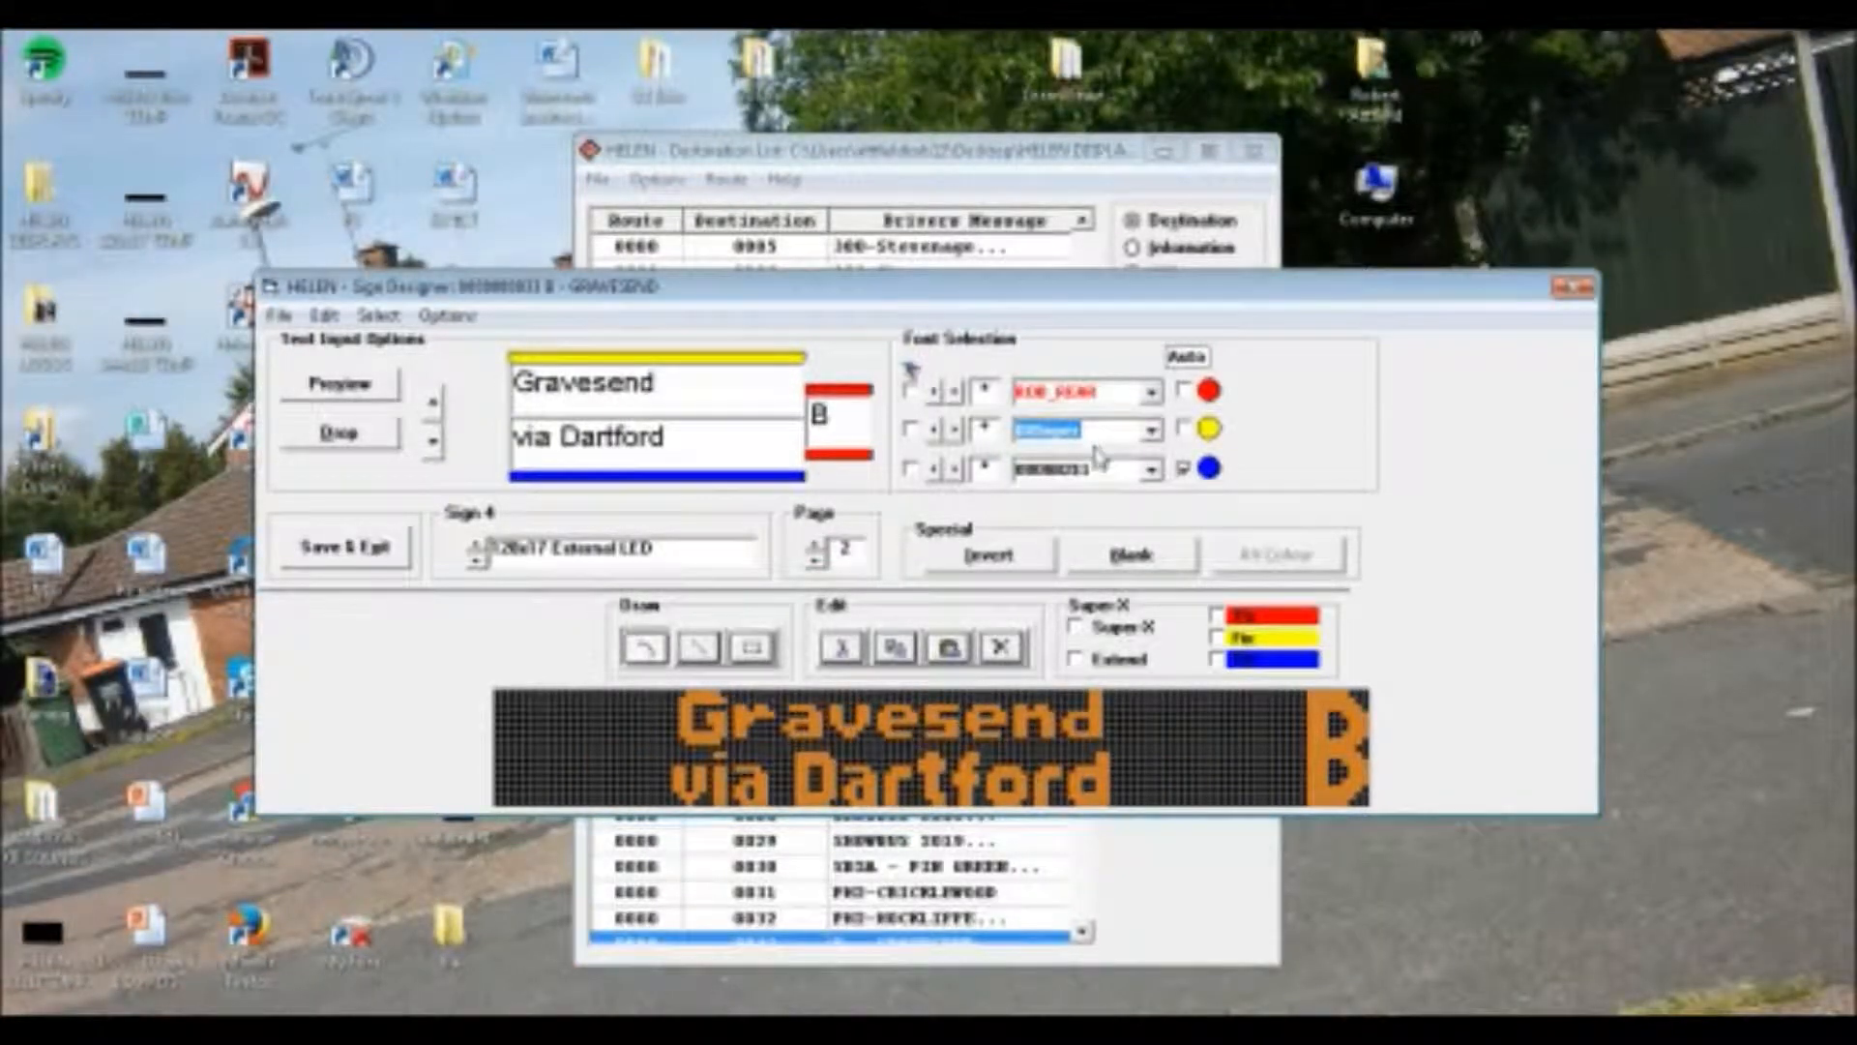
{"action": "left_click", "coordinate": [1099, 468]}
{"action": "scroll", "coordinate": [1096, 468], "scroll_direction": "down", "scroll_amount": 3}
On Sign 4's third page, set the route letter to ROB_REAR, "Gravesend" to 08Super and "via Darent Valley Hospital" to the narrow font that fits
{"action": "left_click", "coordinate": [817, 547]}
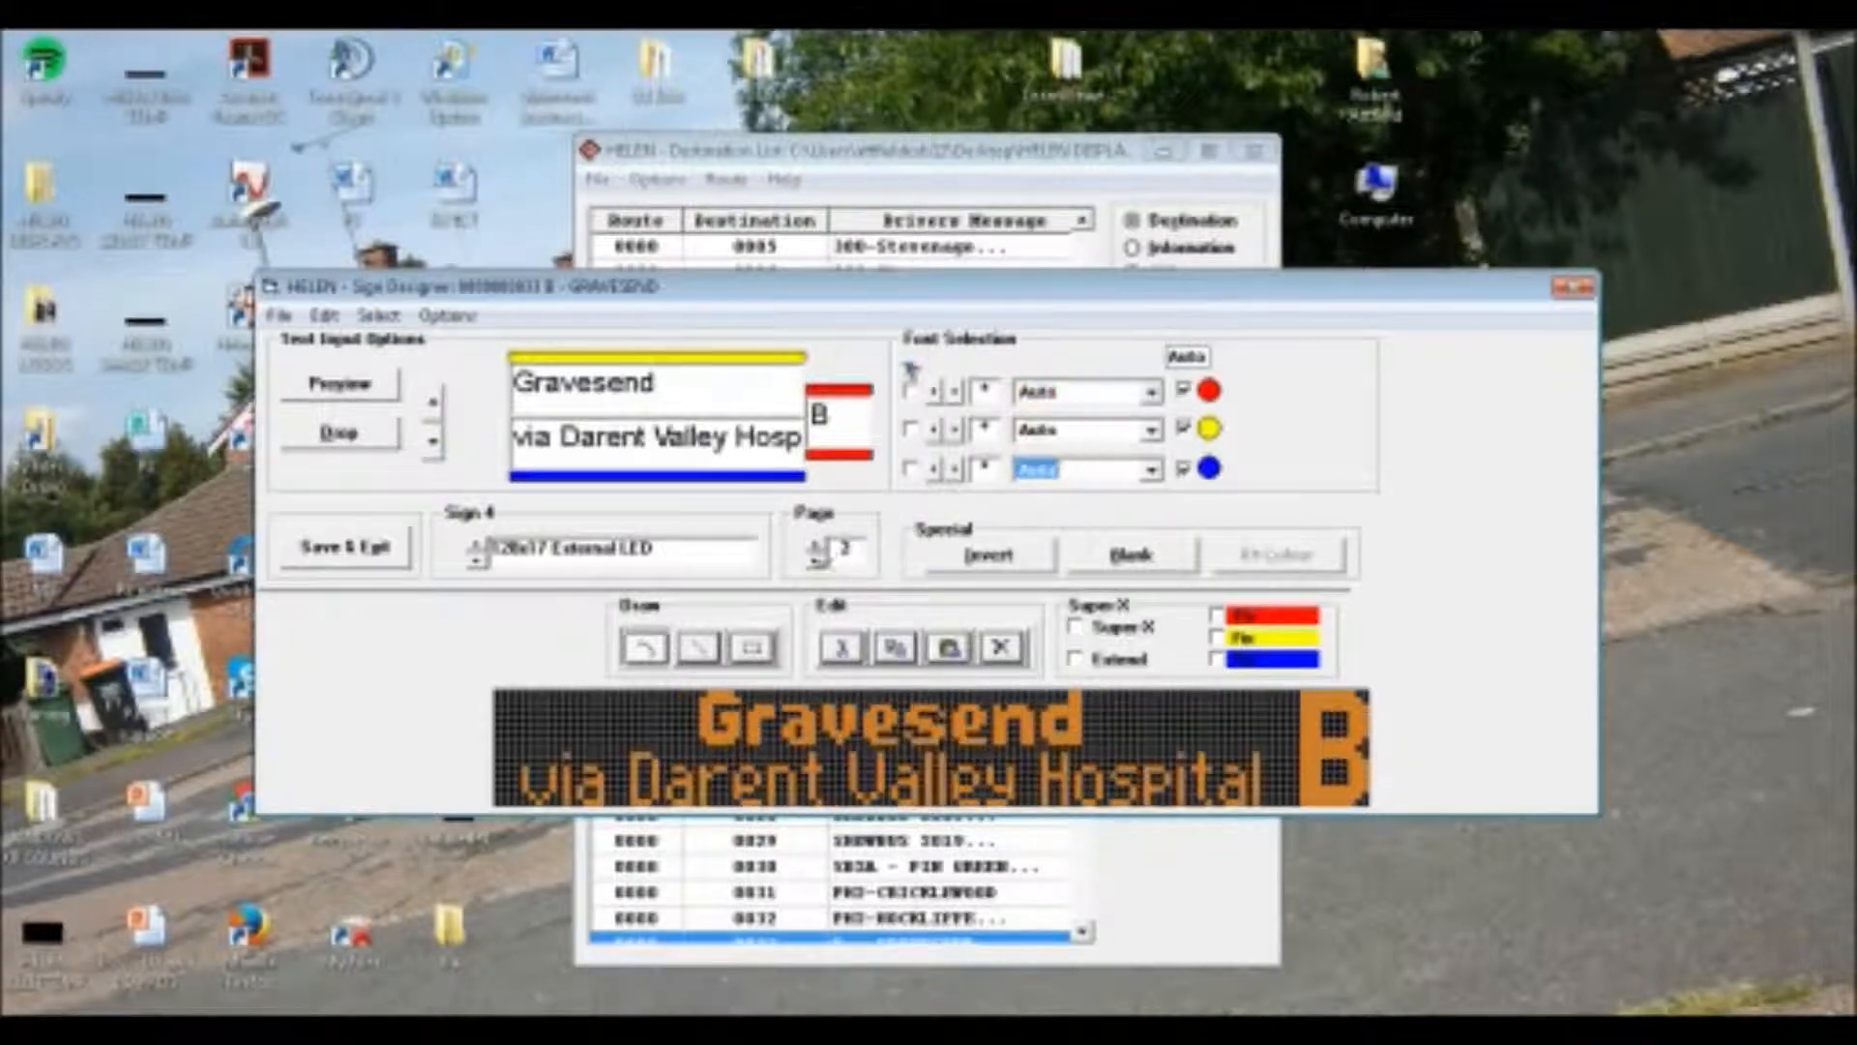
{"action": "left_click", "coordinate": [1151, 391]}
{"action": "scroll", "coordinate": [1112, 494], "scroll_direction": "down", "scroll_amount": 5}
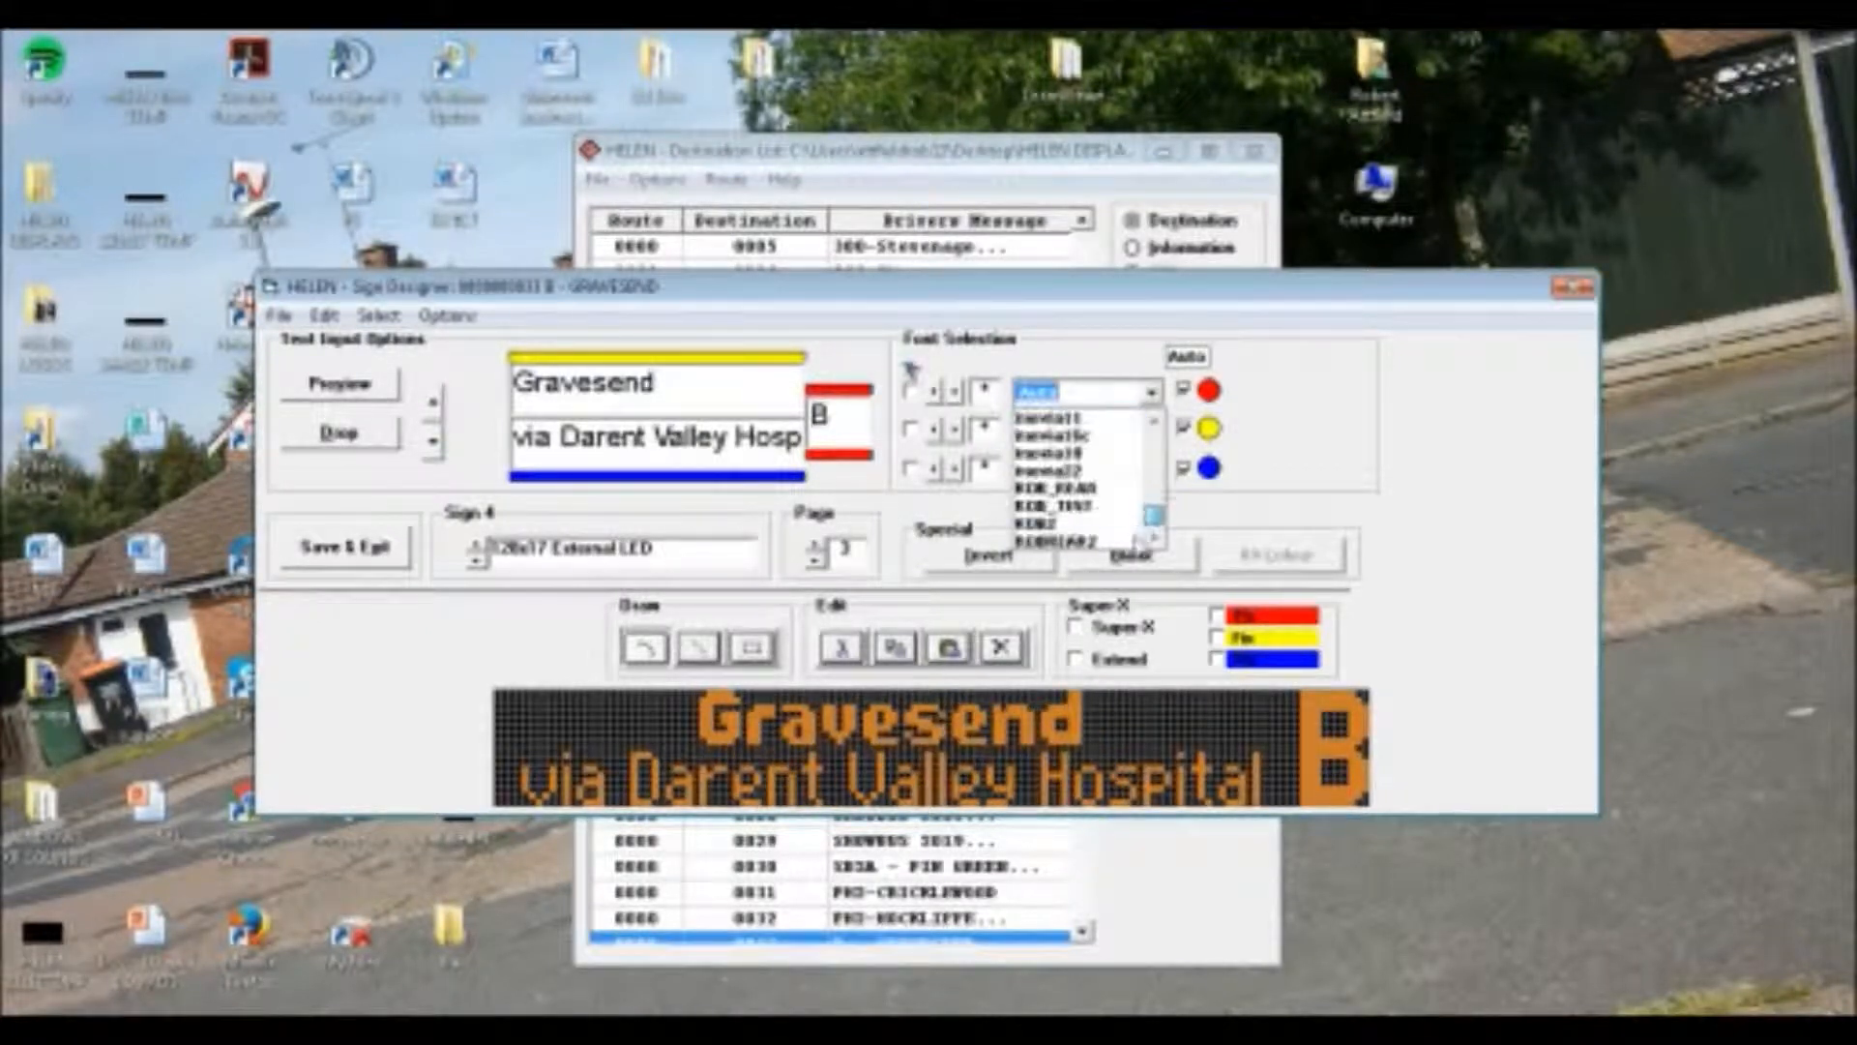
{"action": "left_click", "coordinate": [1113, 489]}
{"action": "left_click", "coordinate": [1070, 433]}
{"action": "scroll", "coordinate": [1064, 433], "scroll_direction": "down", "scroll_amount": 2}
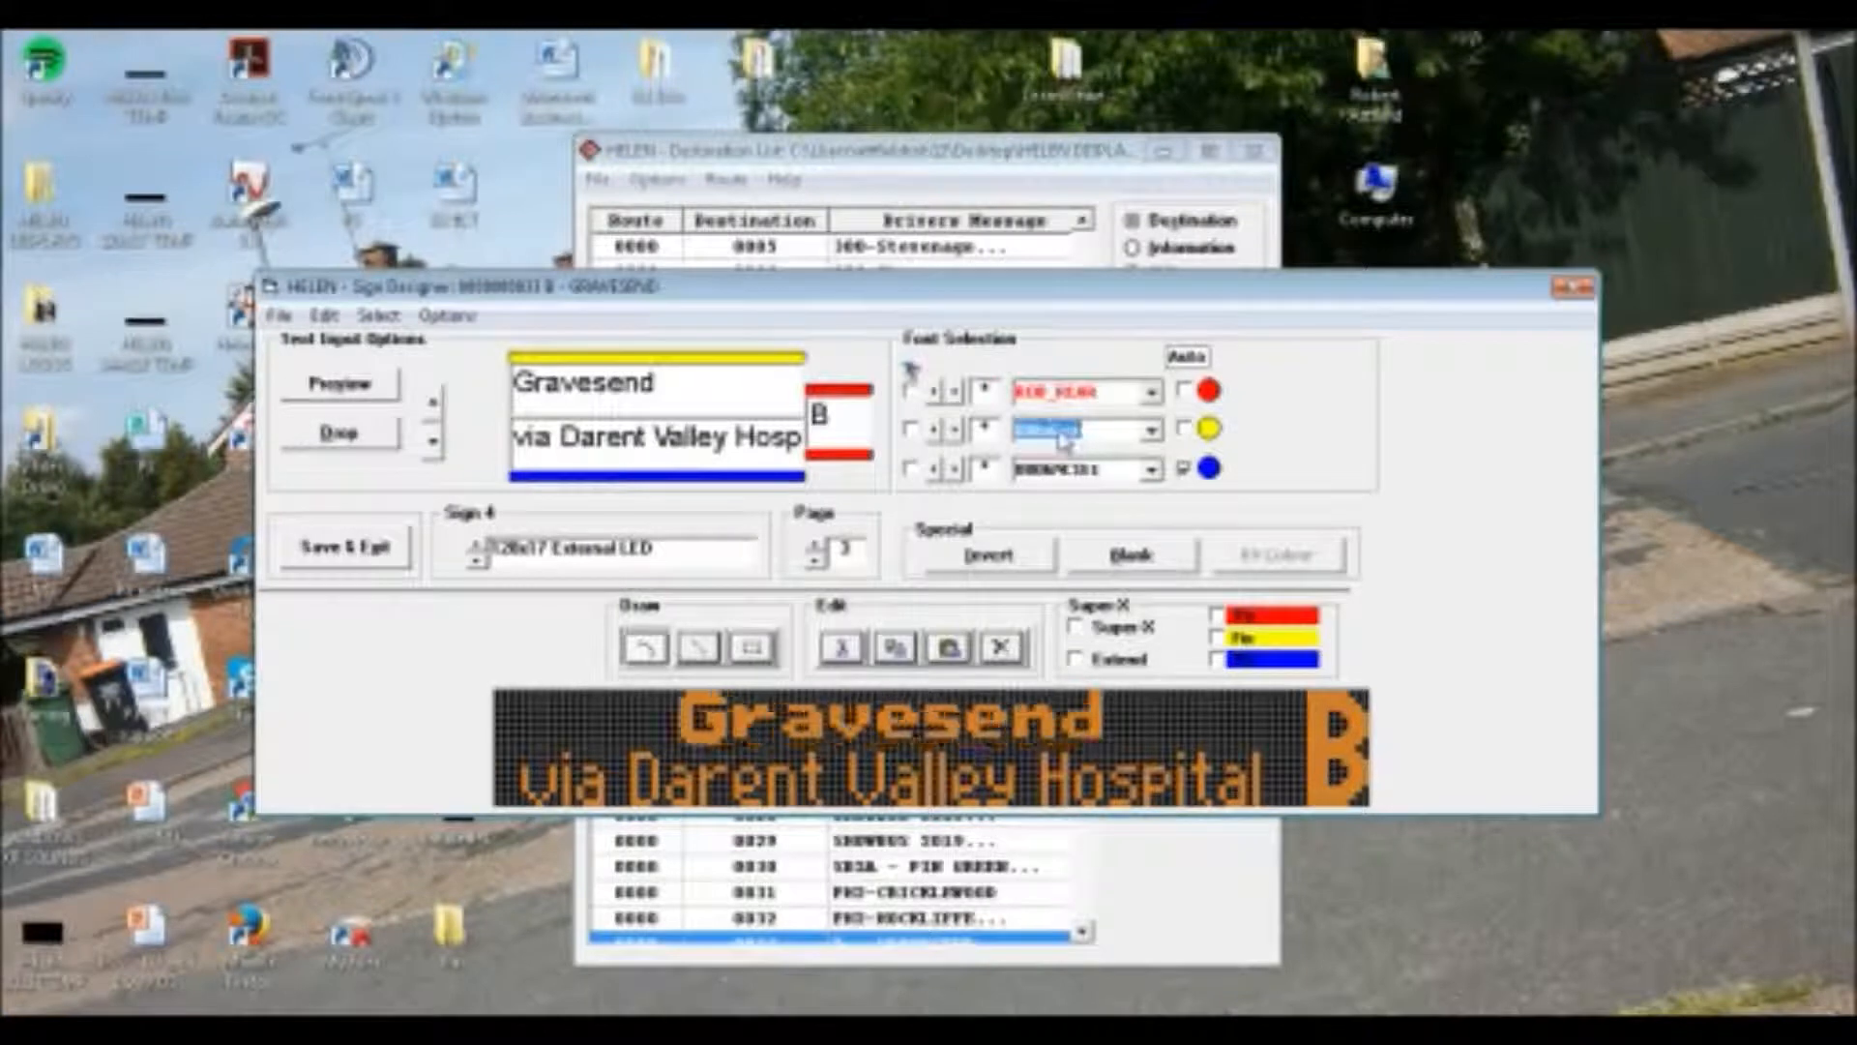
{"action": "left_click", "coordinate": [1061, 472]}
{"action": "scroll", "coordinate": [1061, 472], "scroll_direction": "down", "scroll_amount": 1}
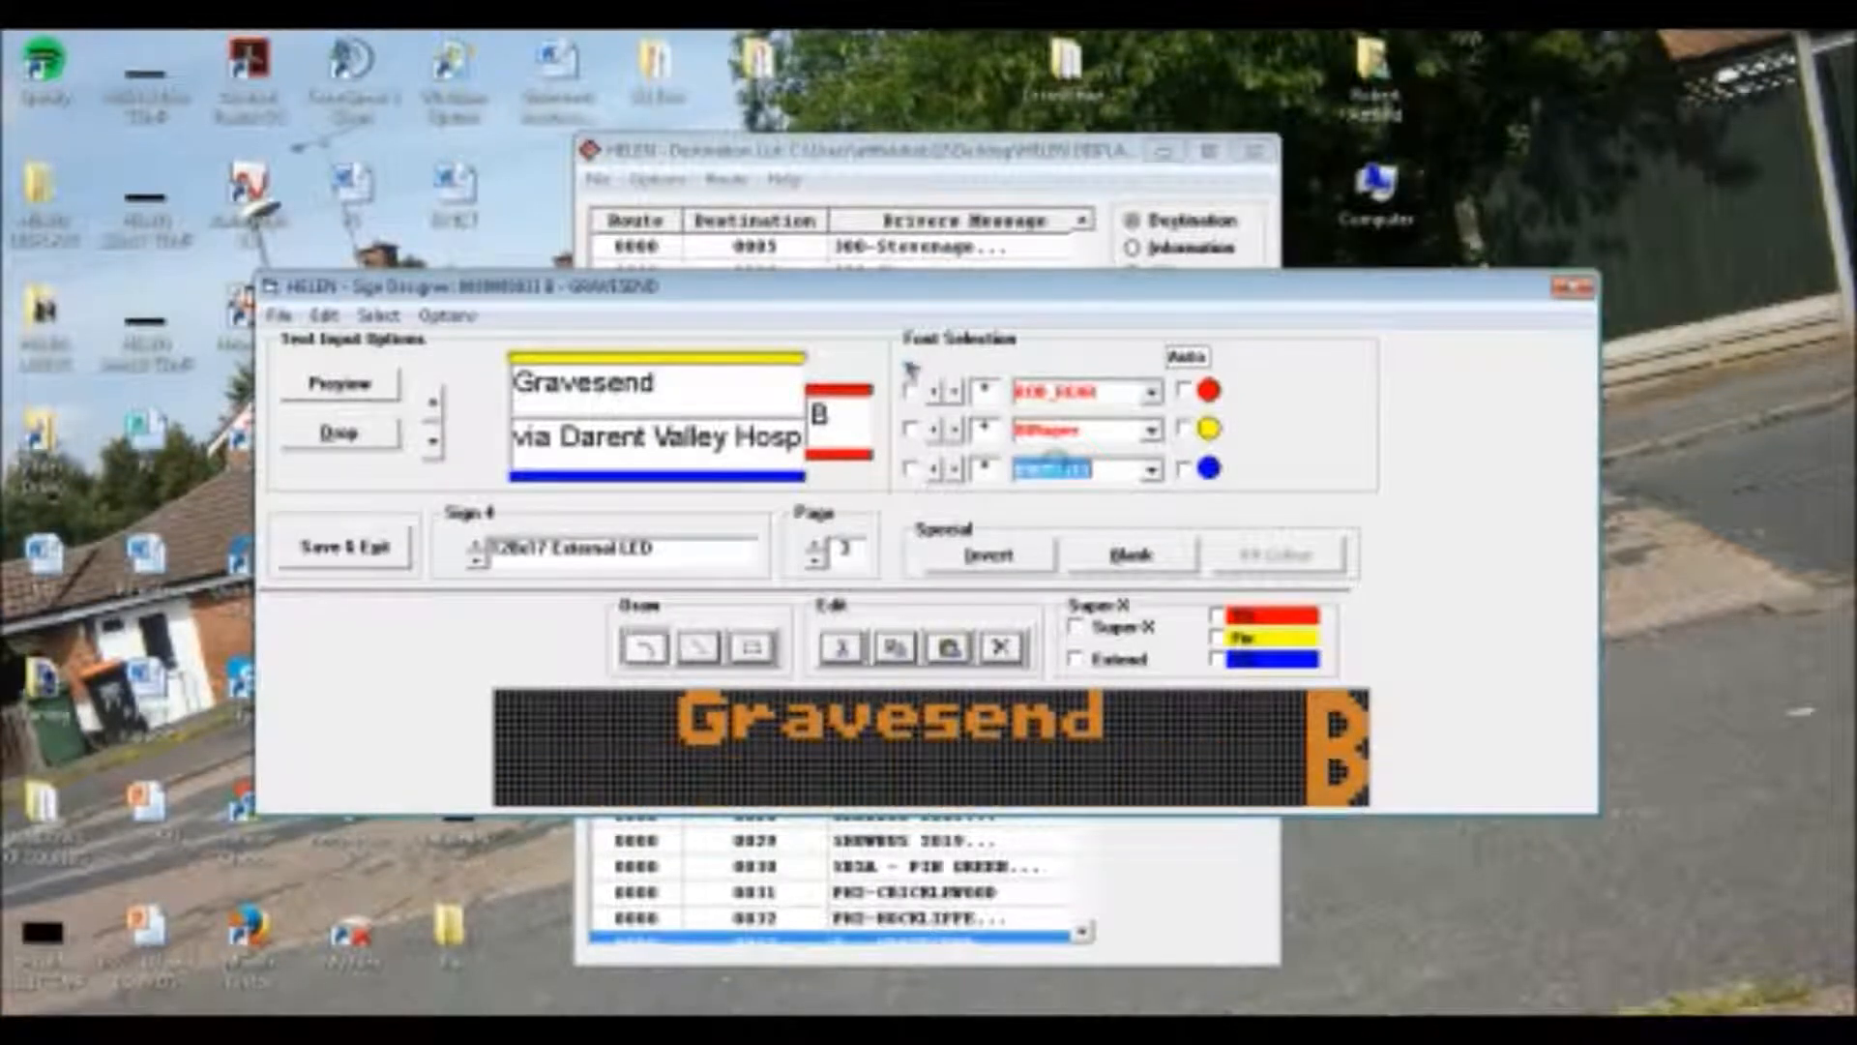
{"action": "scroll", "coordinate": [1059, 469], "scroll_direction": "down", "scroll_amount": 3}
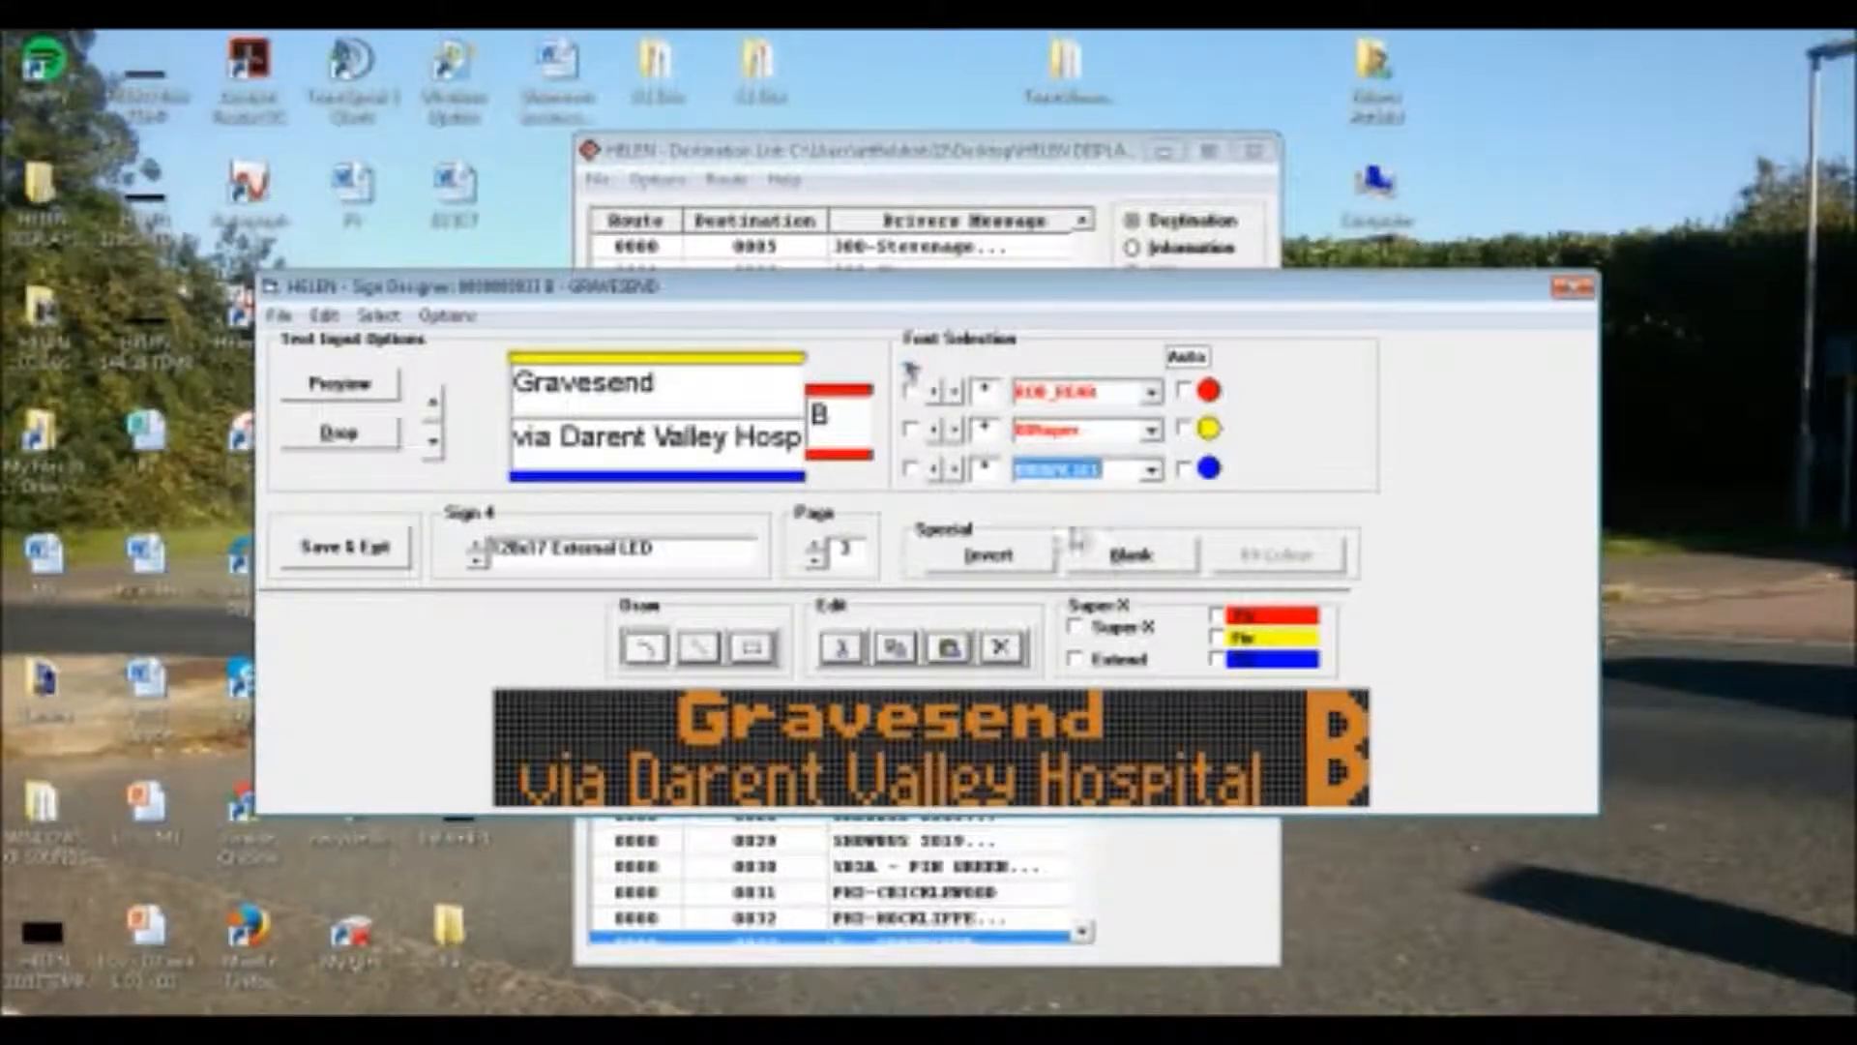
{"action": "left_click", "coordinate": [814, 549]}
{"action": "left_click", "coordinate": [815, 563]}
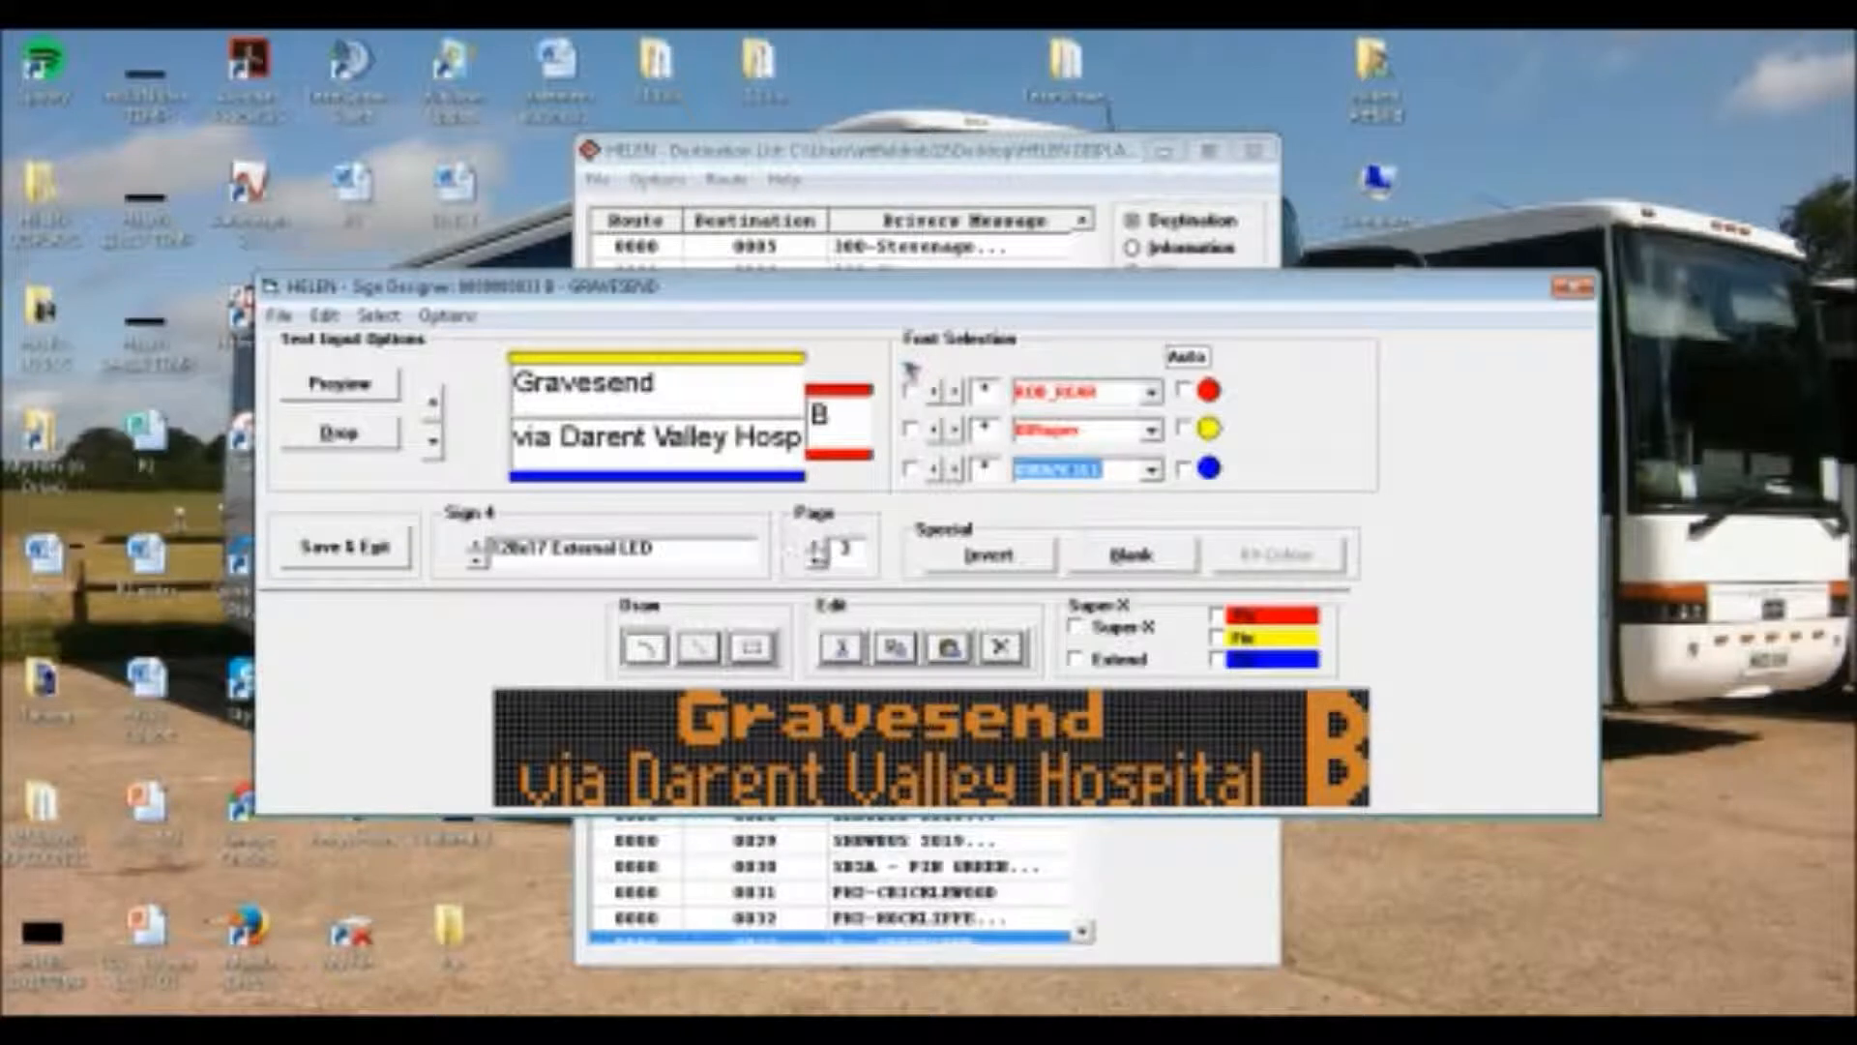
On Sign 4's fourth page, set the route letter to ROB_REAR, "Gravesend" to 08Super and "via Bluewater" to 08Super2
{"action": "left_click", "coordinate": [815, 543]}
{"action": "left_click", "coordinate": [1151, 392]}
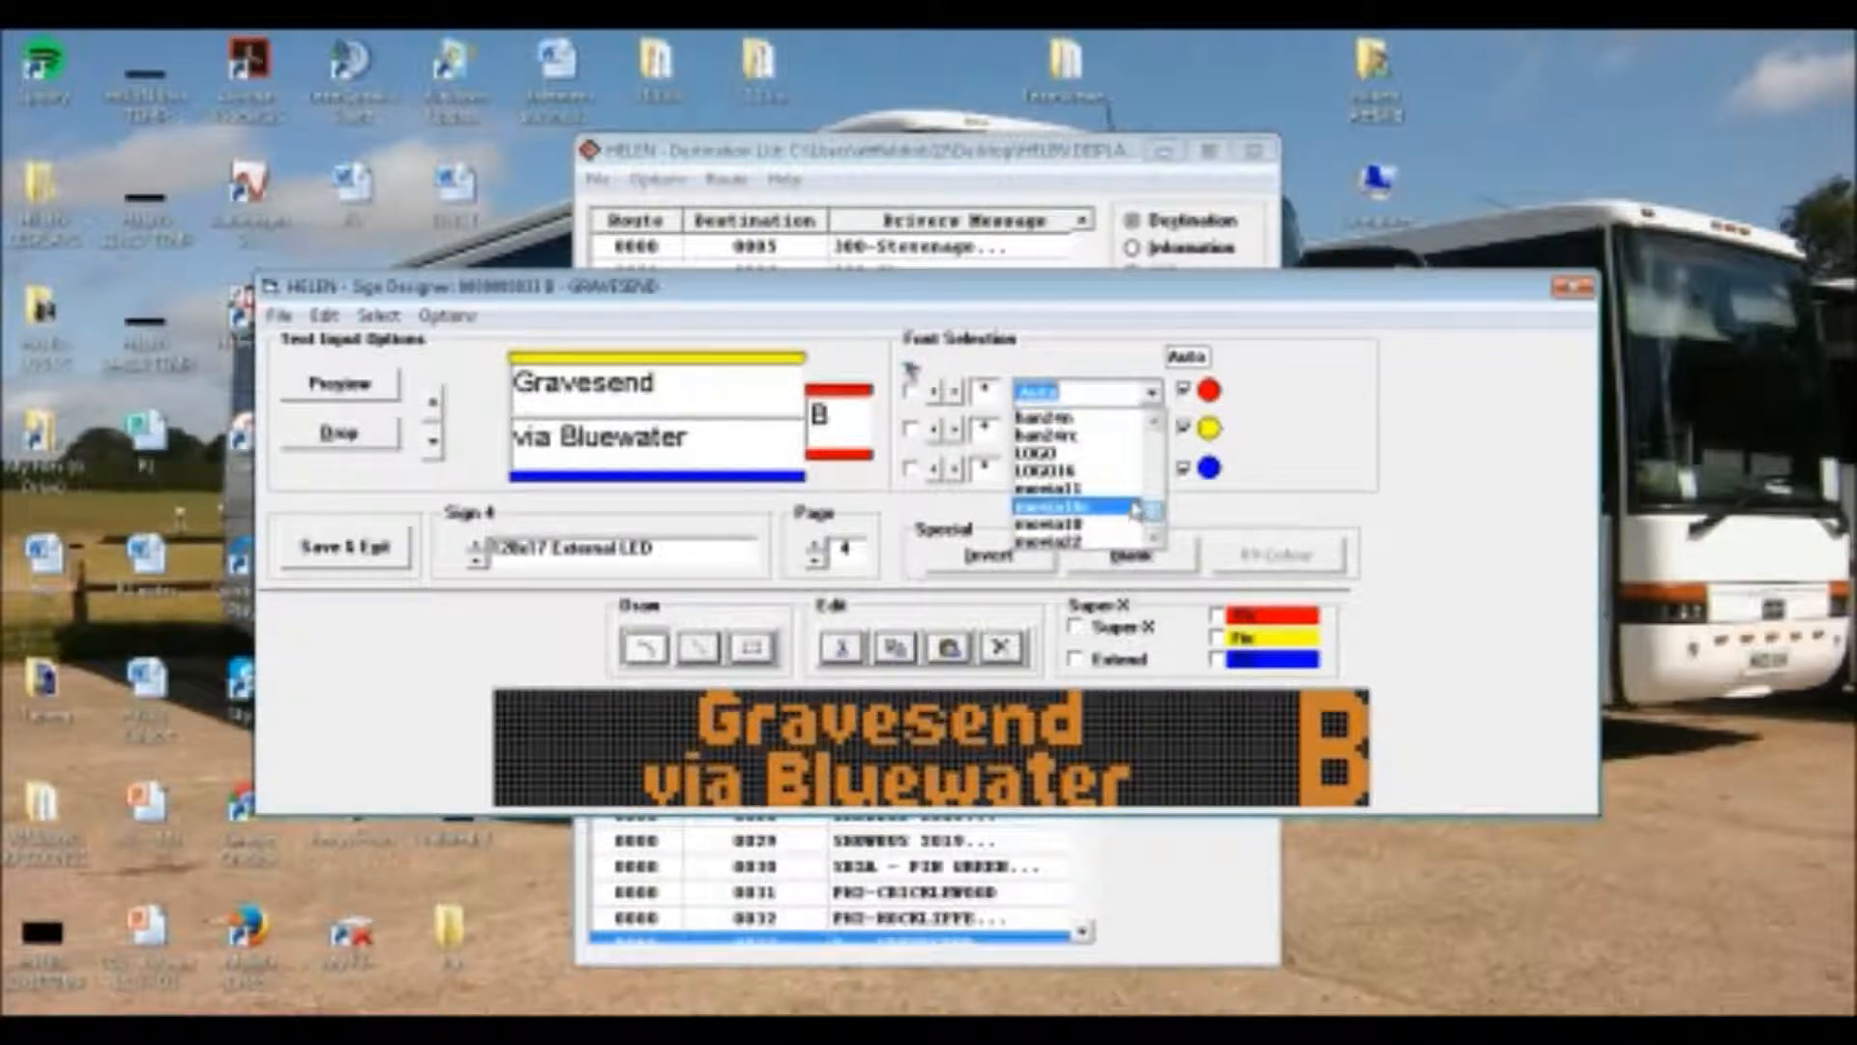
{"action": "left_click_drag", "start_coordinate": [1151, 513], "coordinate": [1151, 530]}
{"action": "left_click", "coordinate": [1104, 488]}
{"action": "left_click", "coordinate": [1069, 431]}
{"action": "scroll", "coordinate": [1069, 432], "scroll_direction": "down", "scroll_amount": 1}
{"action": "left_click", "coordinate": [1067, 469]}
{"action": "scroll", "coordinate": [1066, 470], "scroll_direction": "down", "scroll_amount": 3}
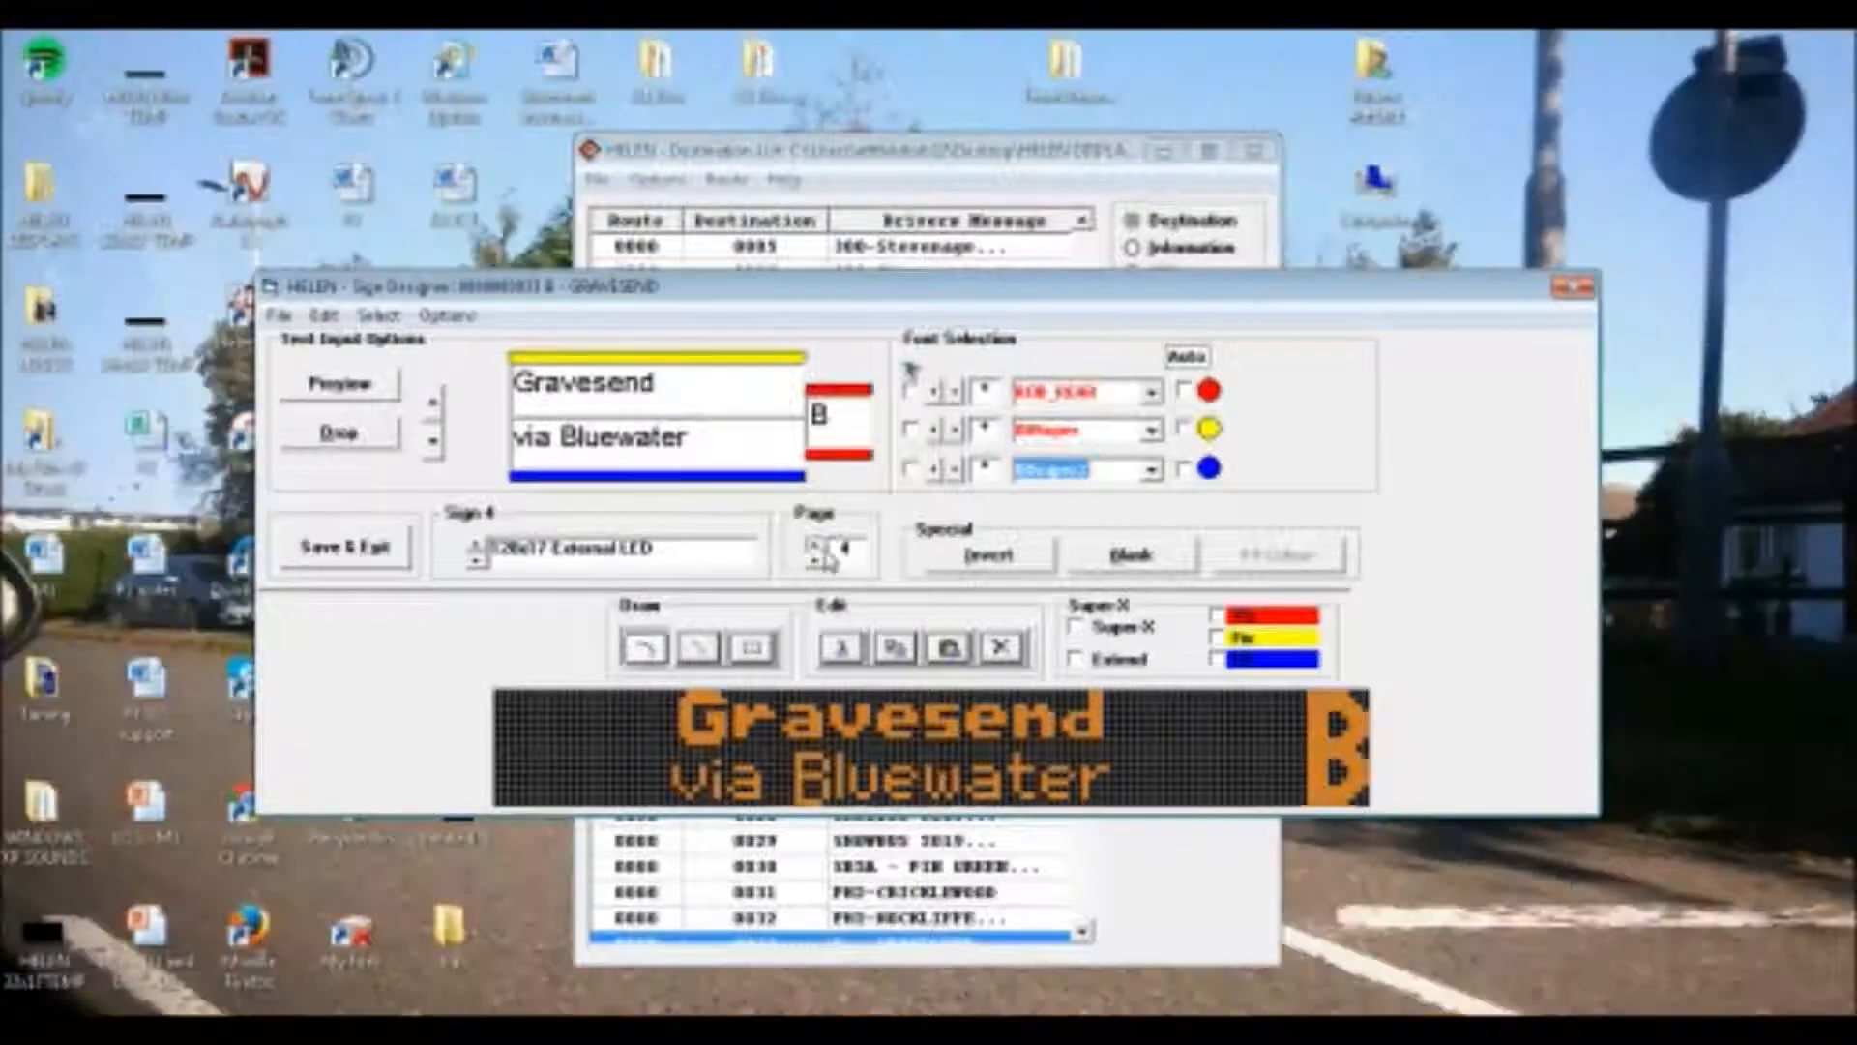
On Sign 4's fifth page, set the route letter to ROB_REAR, "Gravesend" to 08Super and "via Greenhithe" to 08Super2
{"action": "left_click", "coordinate": [817, 546]}
{"action": "left_click", "coordinate": [1151, 392]}
{"action": "scroll", "coordinate": [1083, 464], "scroll_direction": "down", "scroll_amount": 3}
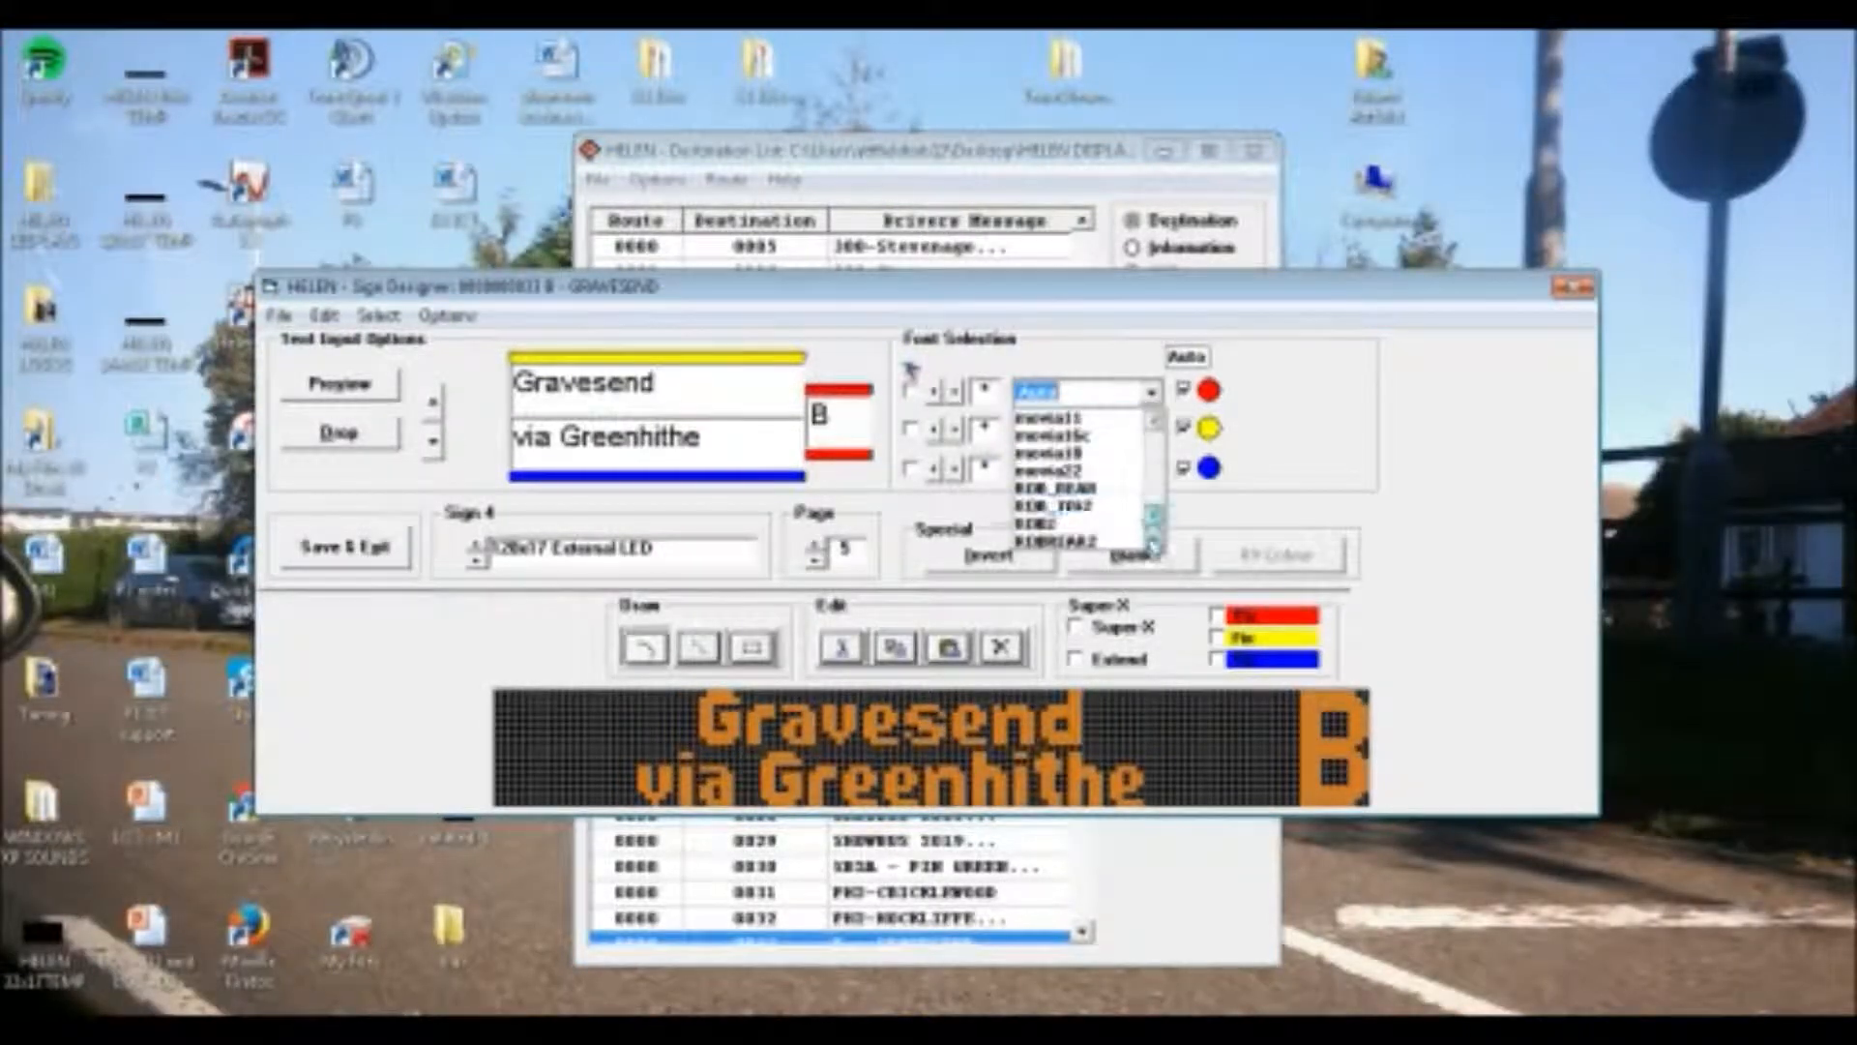
{"action": "left_click", "coordinate": [1105, 489]}
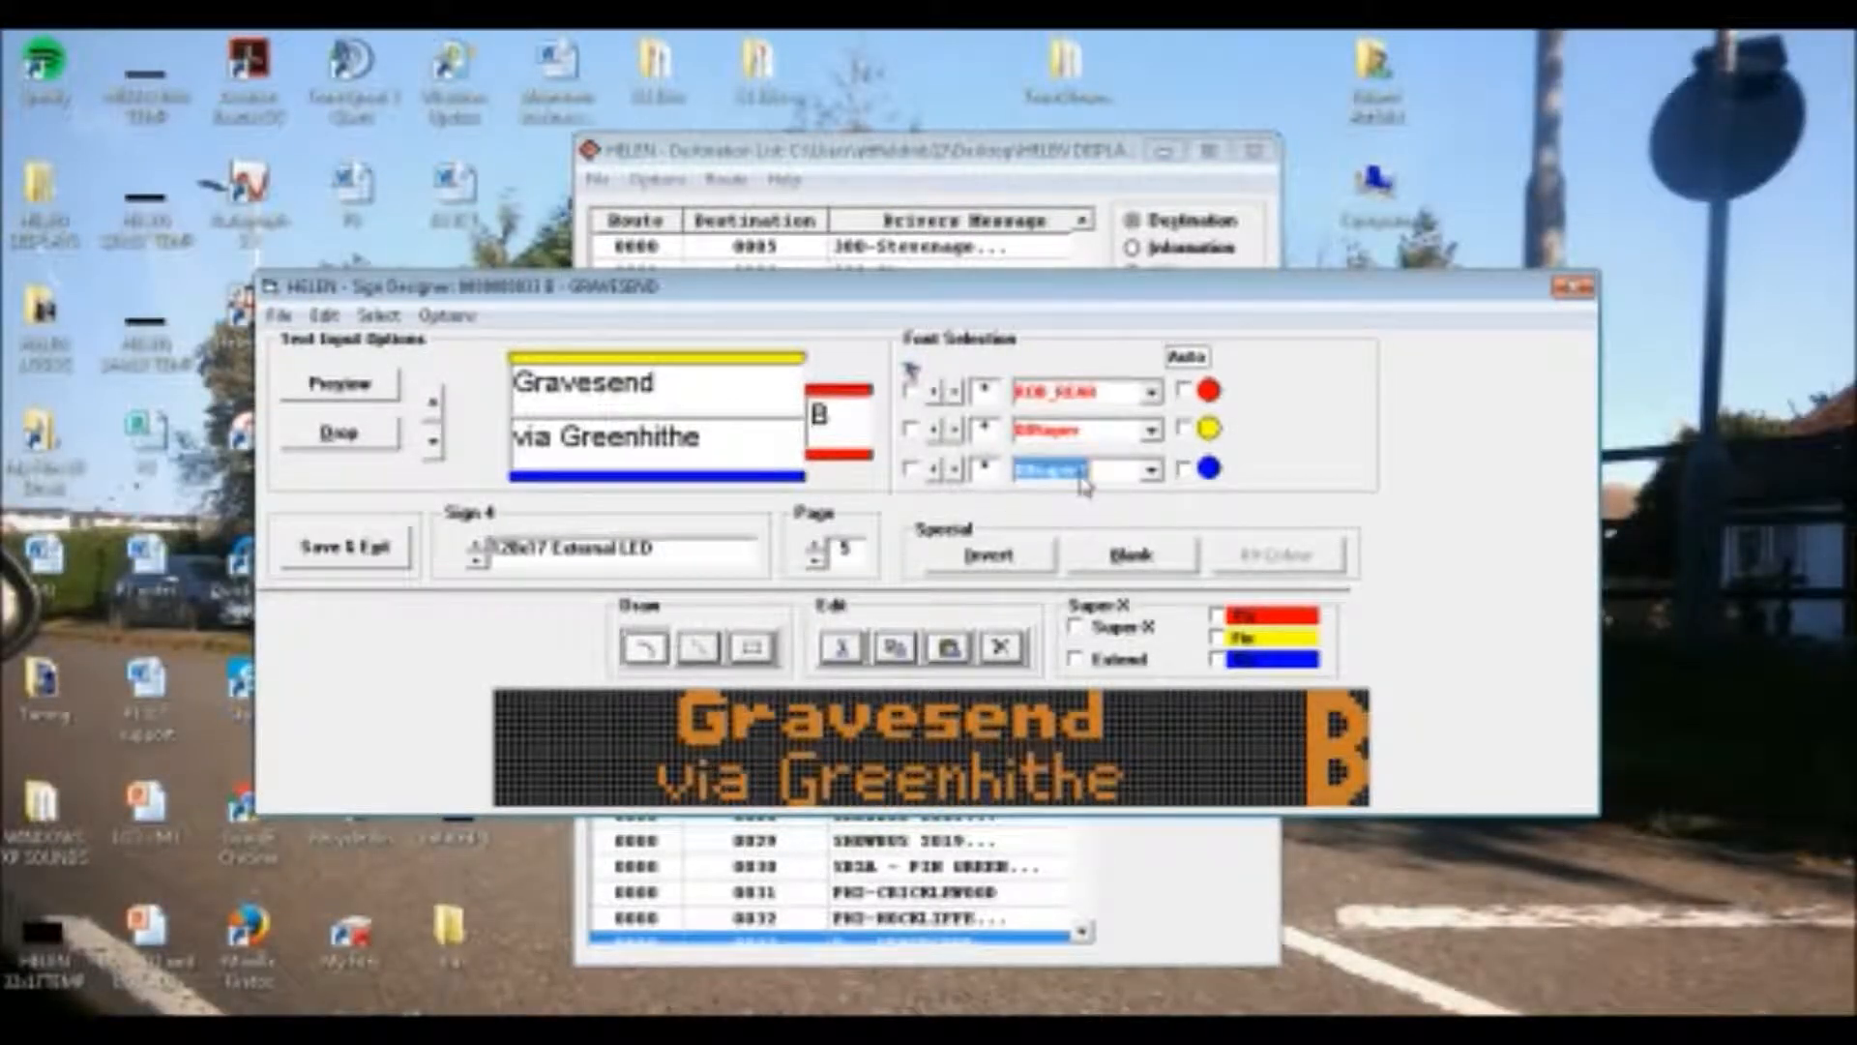
On Sign 4's sixth page, set the route letter to ROB_REAR, "Gravesend" to 08Super and "via Ebsfleet International" to the narrow font that fits
{"action": "left_click", "coordinate": [816, 546]}
{"action": "left_click", "coordinate": [1151, 393]}
{"action": "left_click", "coordinate": [1168, 469]}
{"action": "left_click", "coordinate": [1152, 394]}
{"action": "scroll", "coordinate": [1084, 455], "scroll_direction": "down", "scroll_amount": 2}
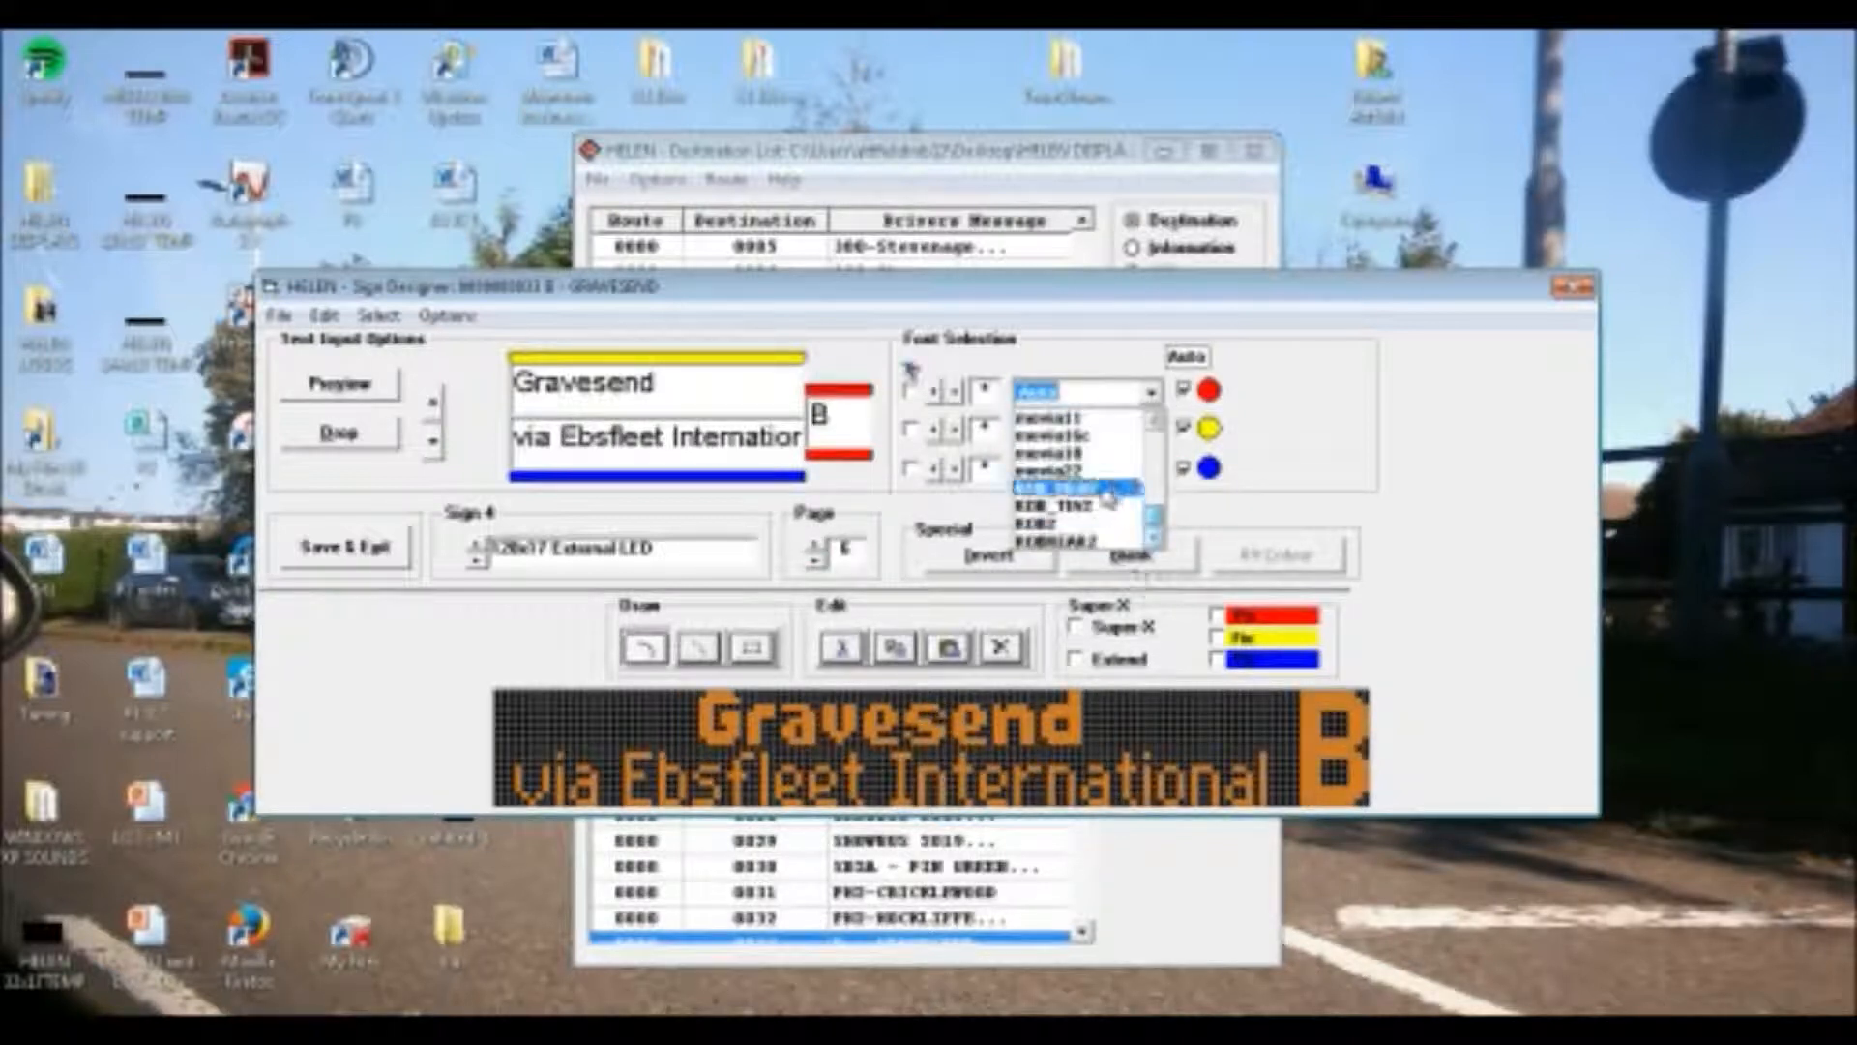
{"action": "left_click", "coordinate": [1096, 475]}
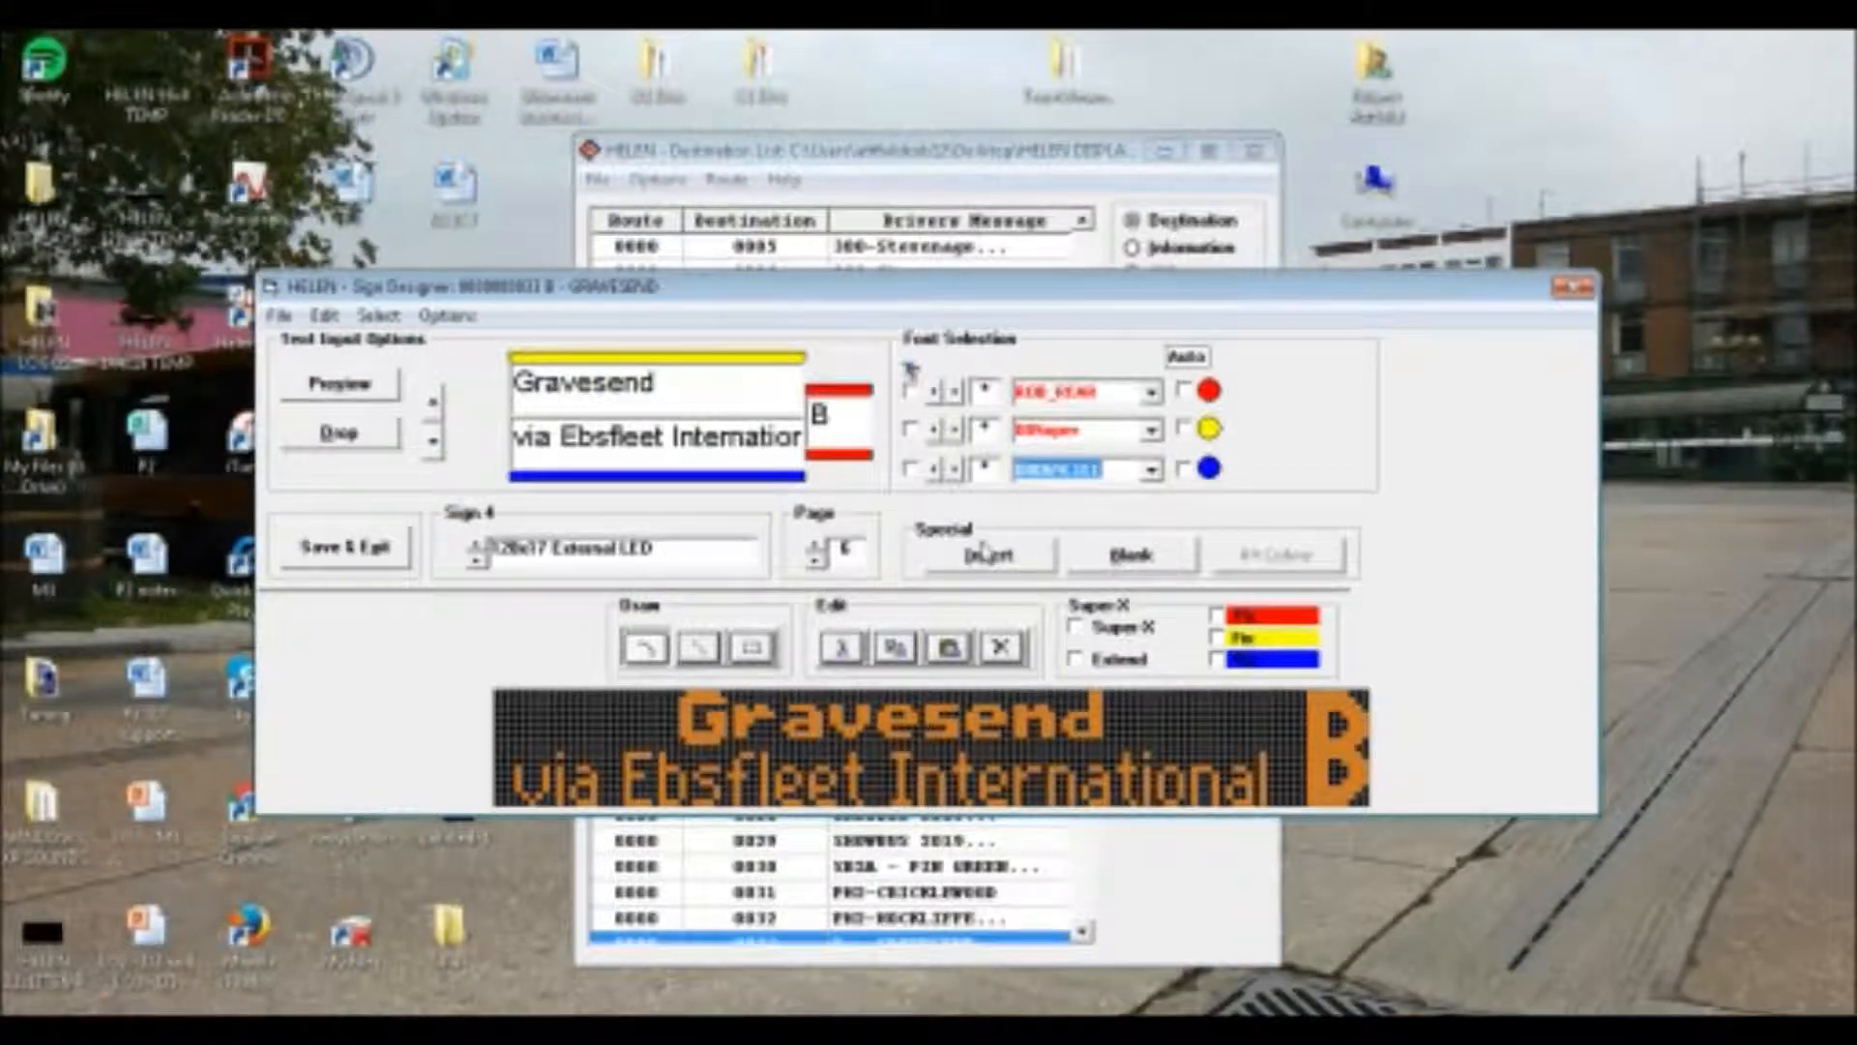
On Sign 4's seventh page, set the route letter to ROB_REAR, "Gravesend" to 08Super and "via Thames Way" to 08Super2
{"action": "left_click", "coordinate": [815, 546]}
{"action": "left_click", "coordinate": [1150, 393]}
{"action": "scroll", "coordinate": [1112, 483], "scroll_direction": "down", "scroll_amount": 3}
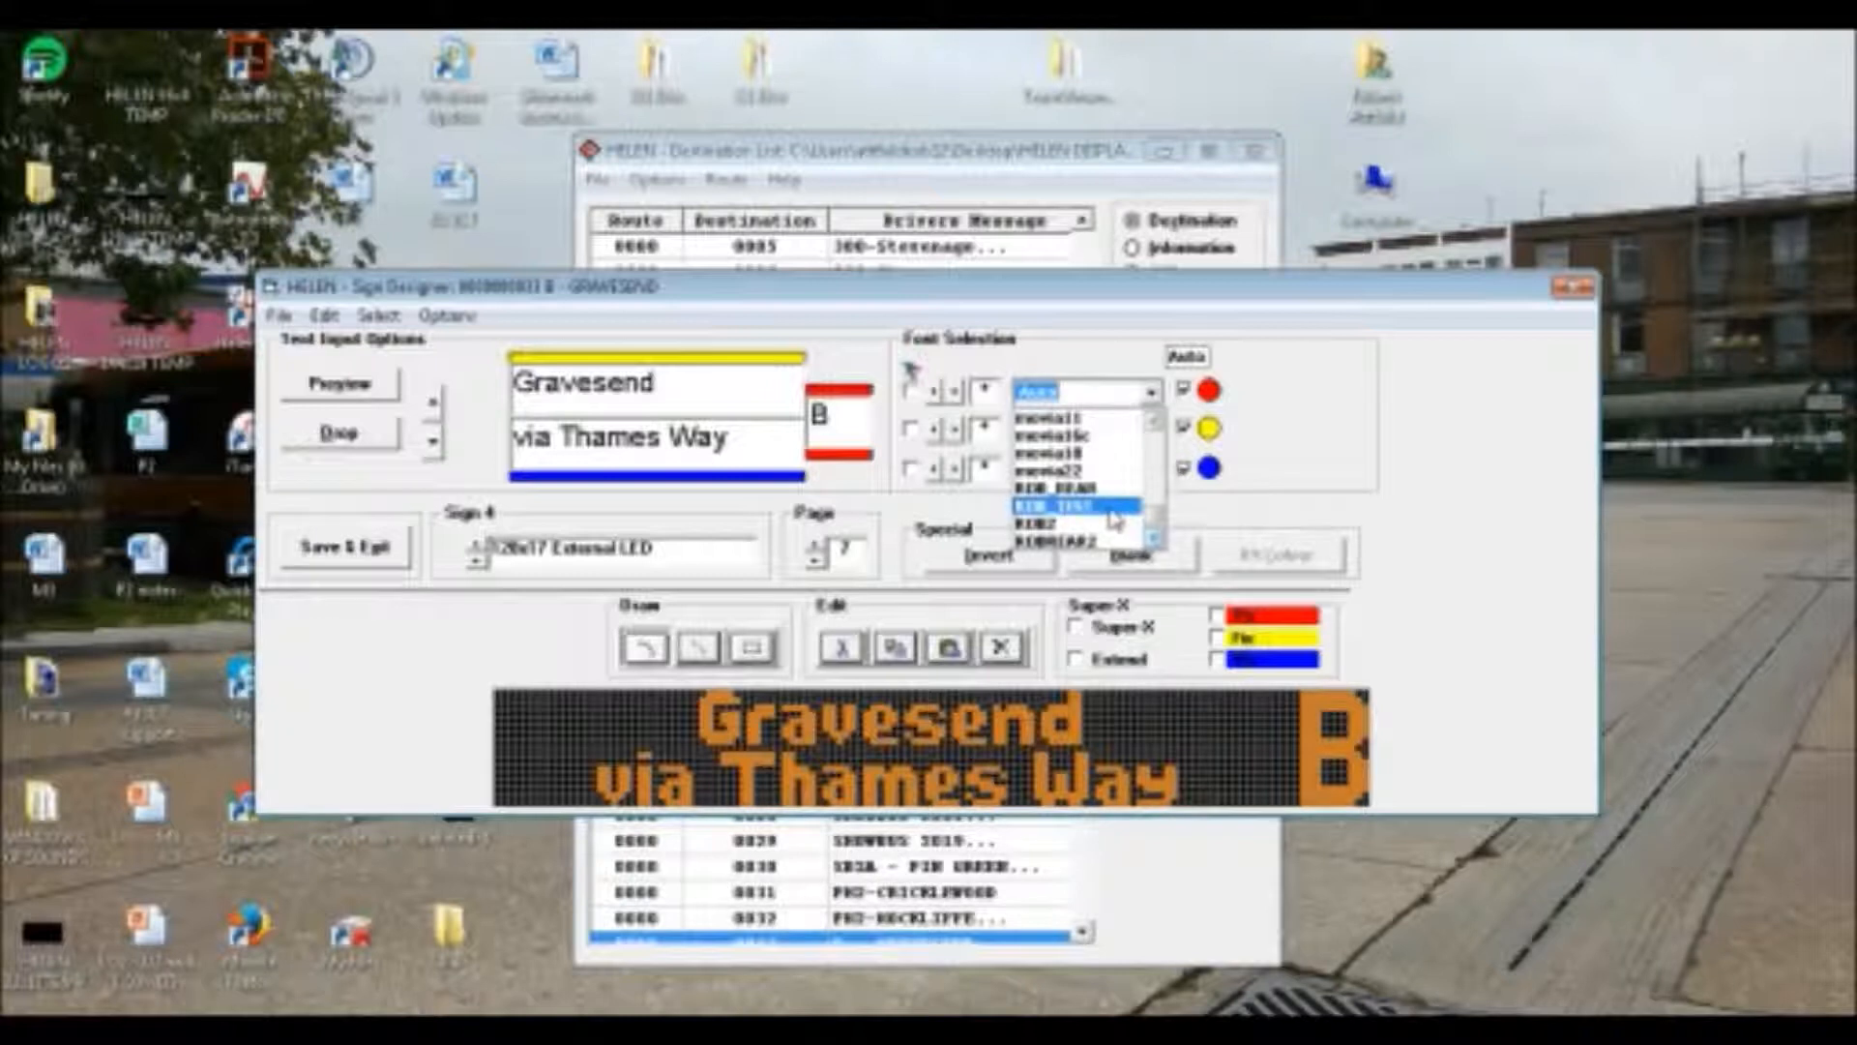
{"action": "left_click", "coordinate": [1112, 488]}
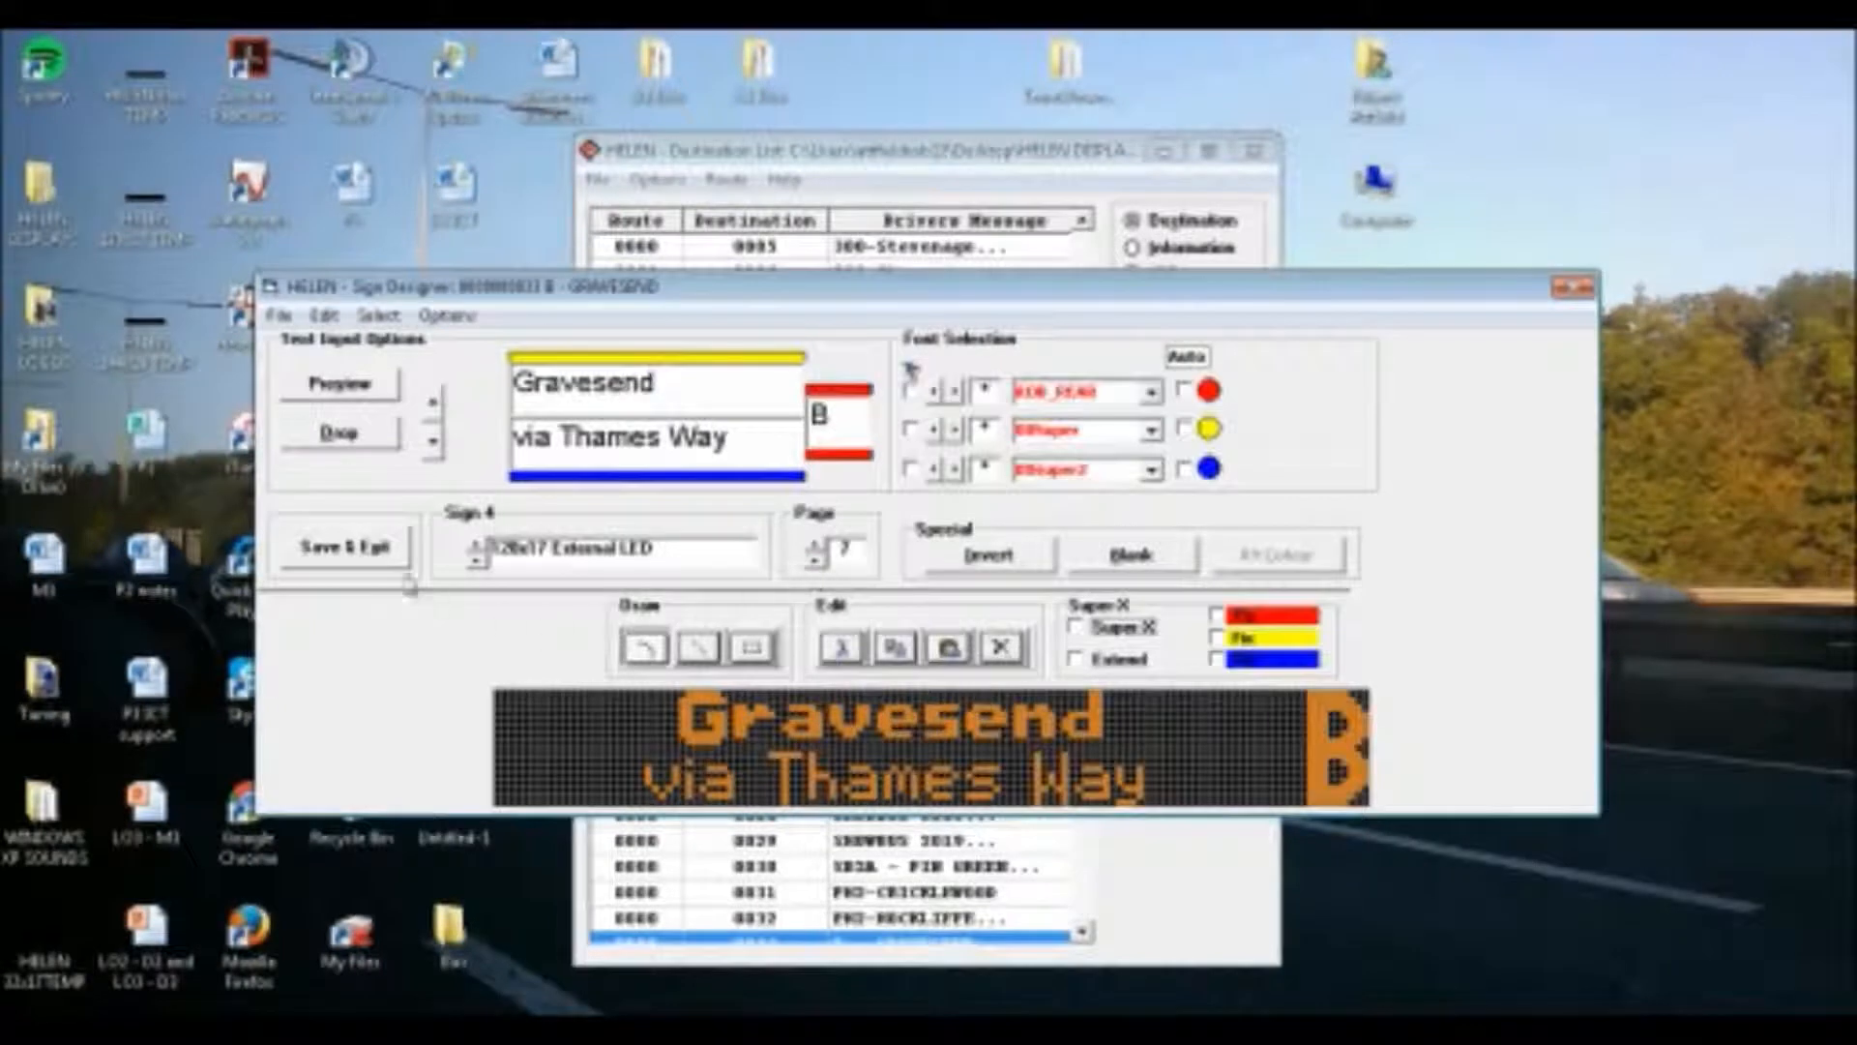
Save the sign designs, return to the destination list and preview the B - Gravesend destination 0033
{"action": "left_click", "coordinate": [344, 546]}
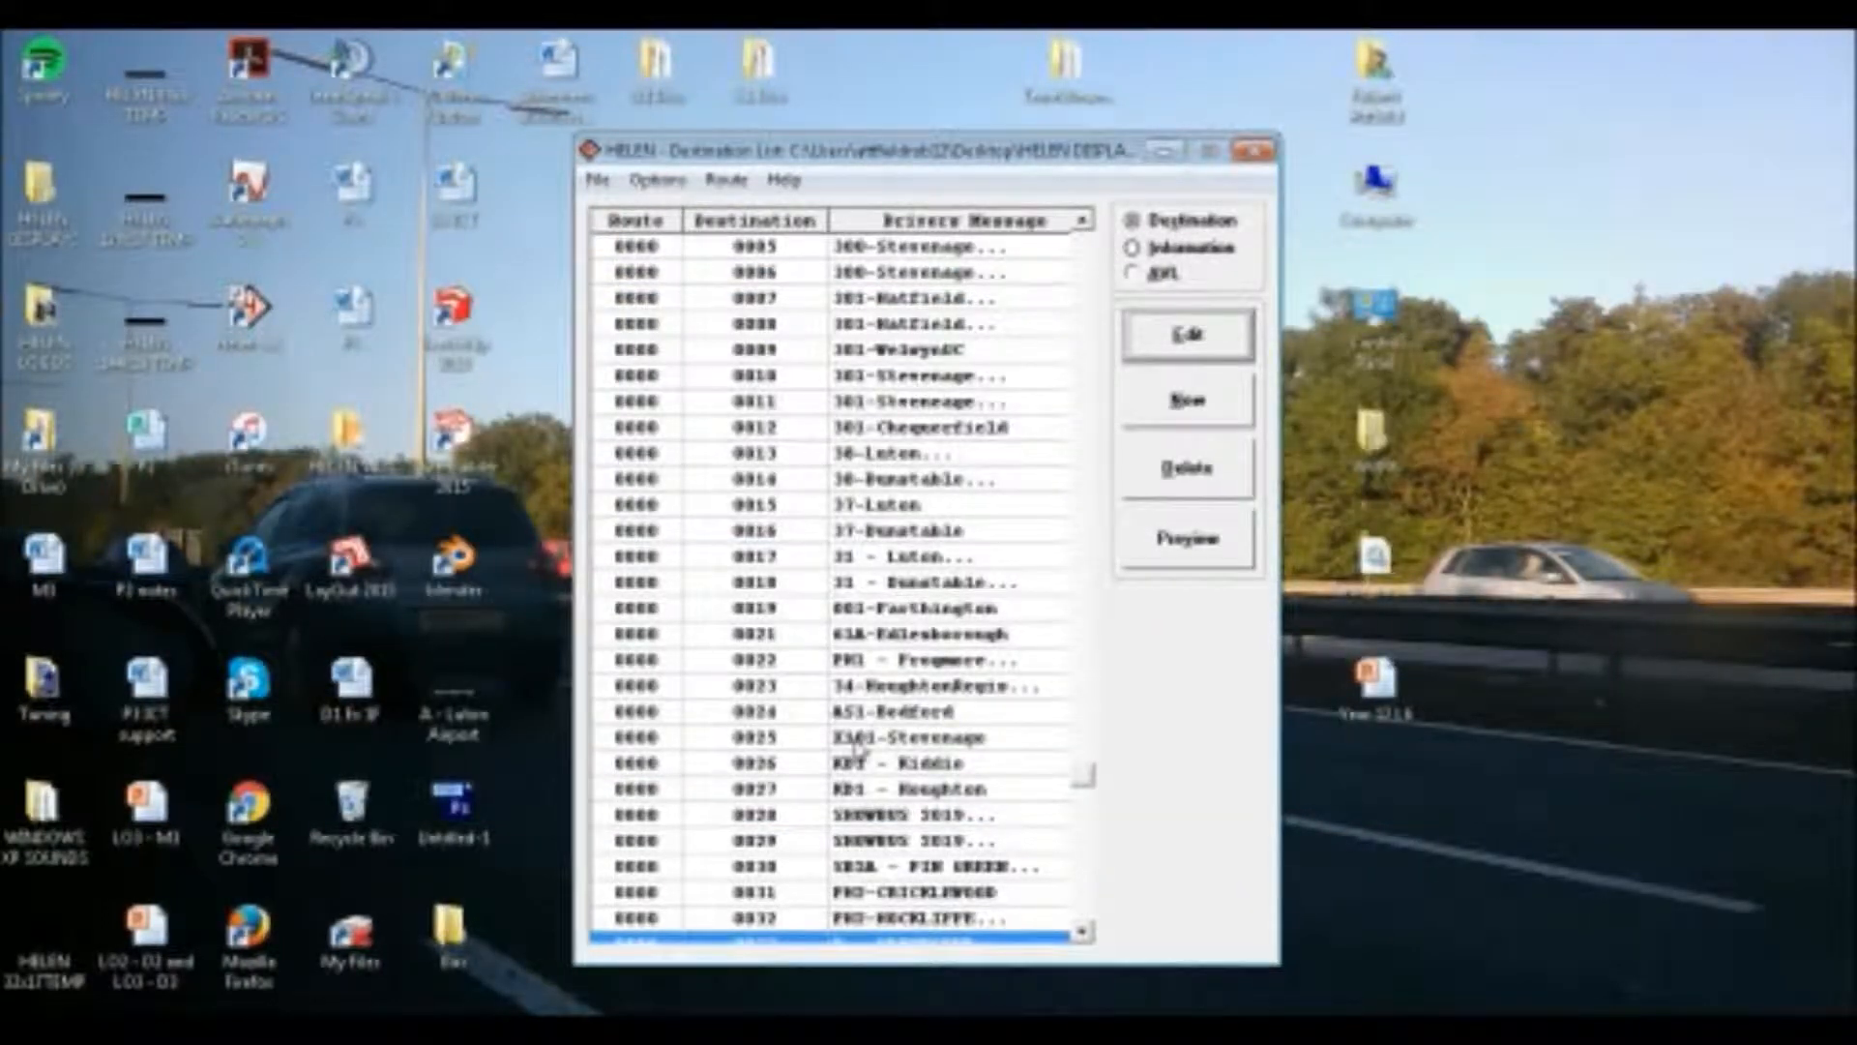
{"action": "left_click_drag", "start_coordinate": [1082, 776], "coordinate": [1087, 874]}
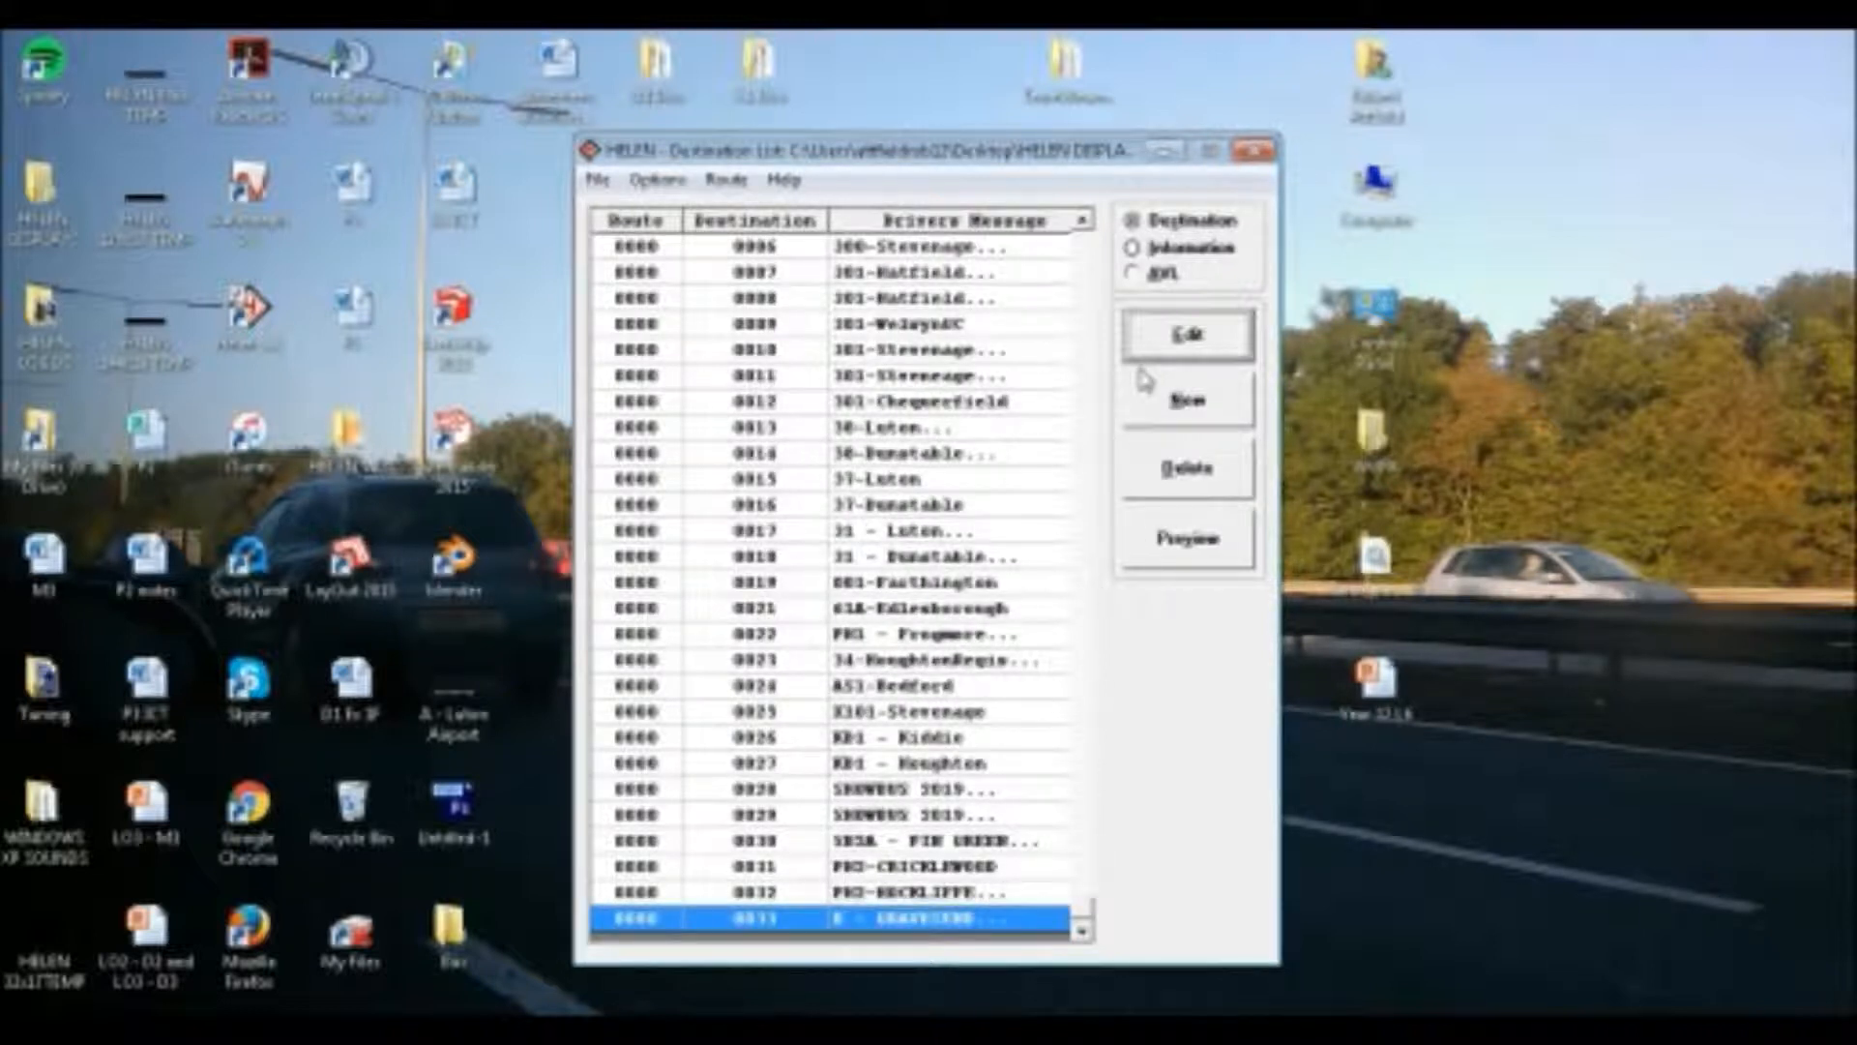
{"action": "left_click", "coordinate": [1202, 538]}
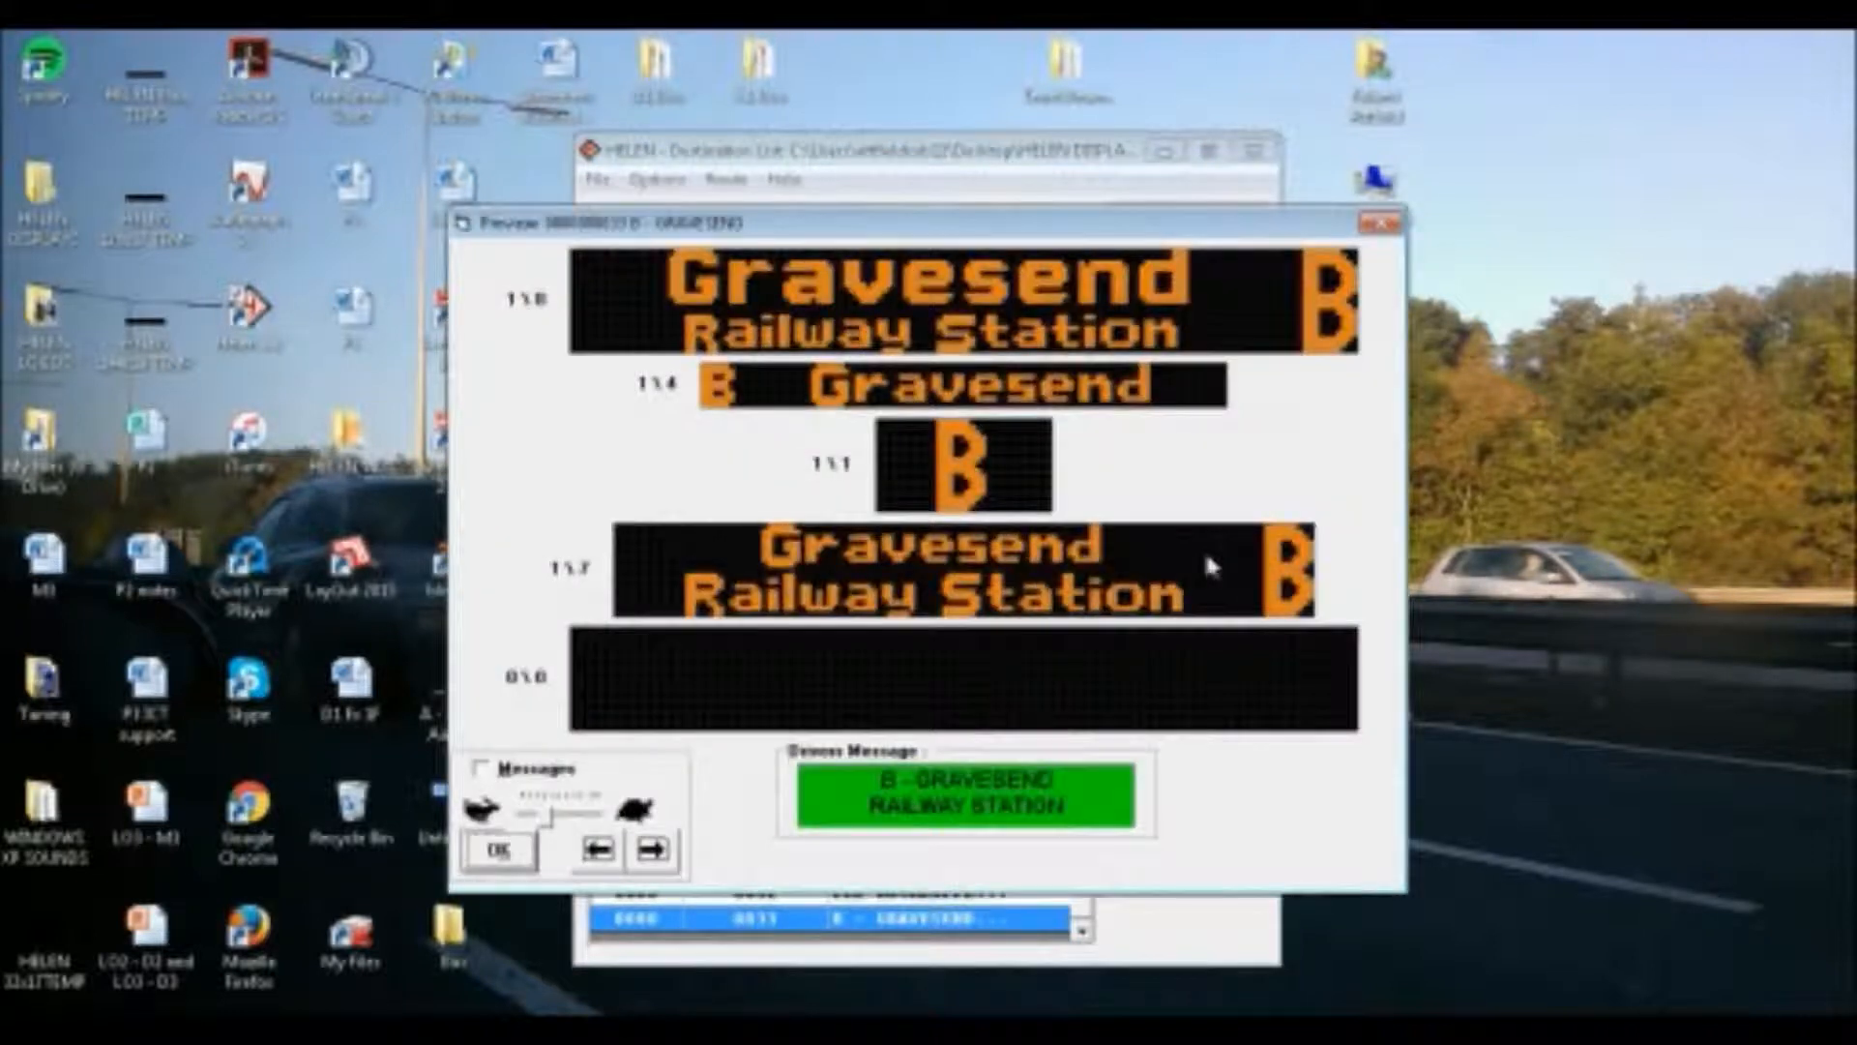